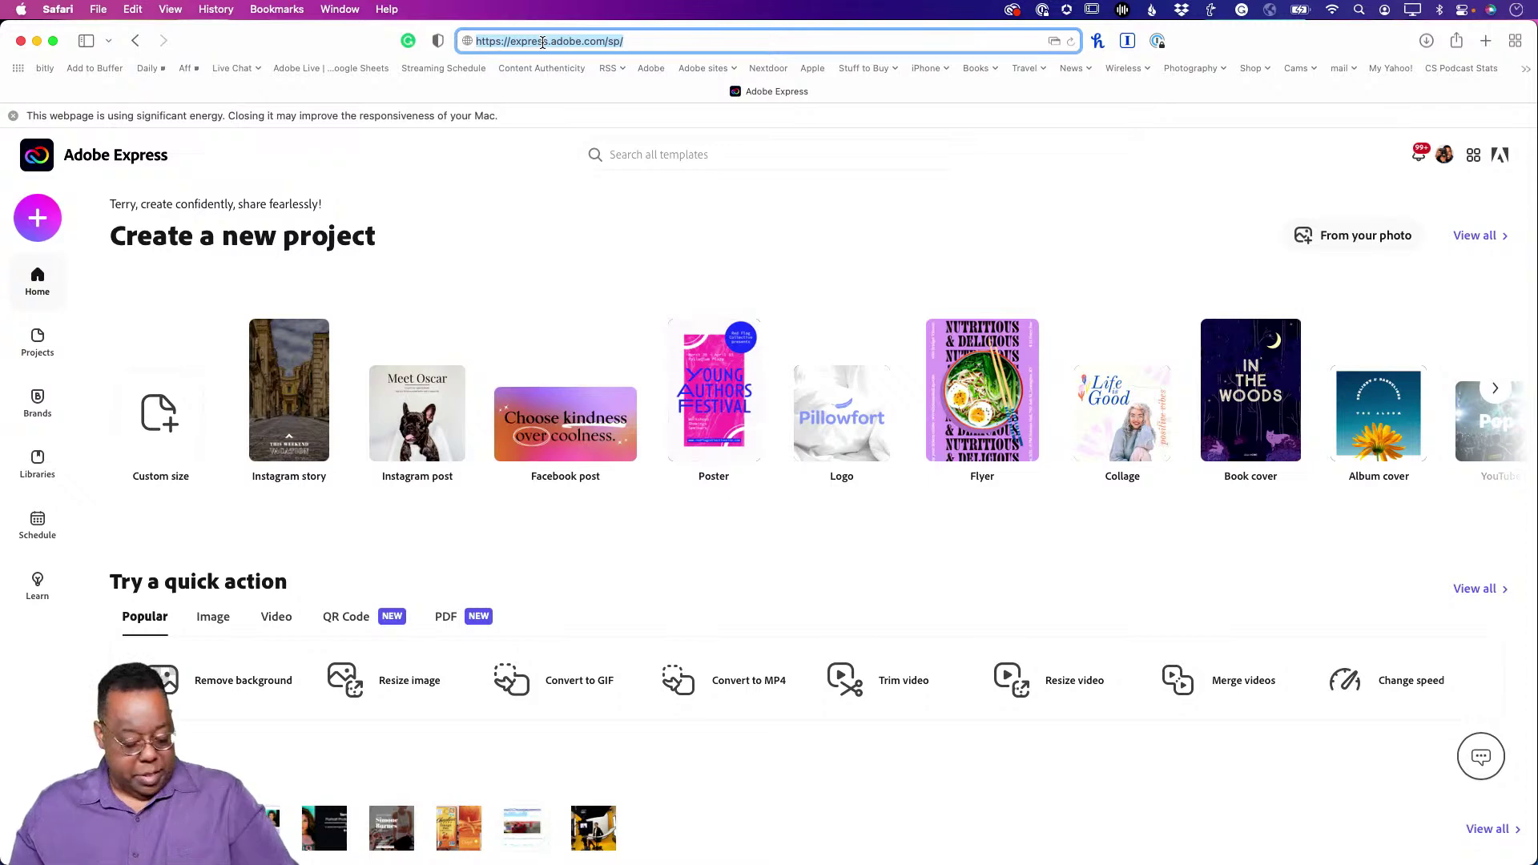
Show the mobile version's home screen in QuickTime Player and switch back to Adobe Express in Safari.
{"action": "key", "text": "super+Tab"}
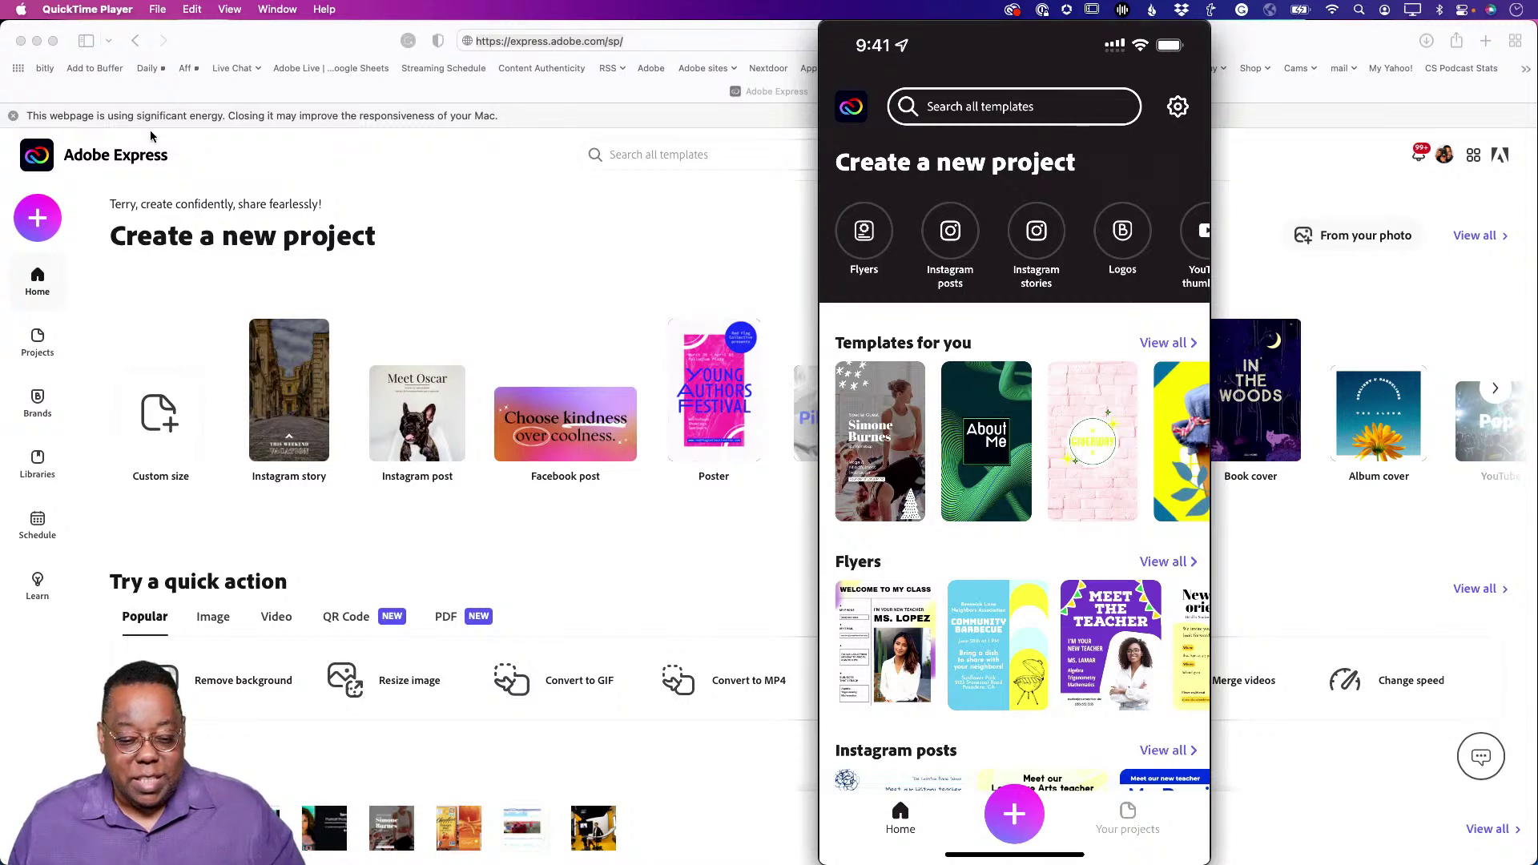
{"action": "left_click", "coordinate": [380, 155]}
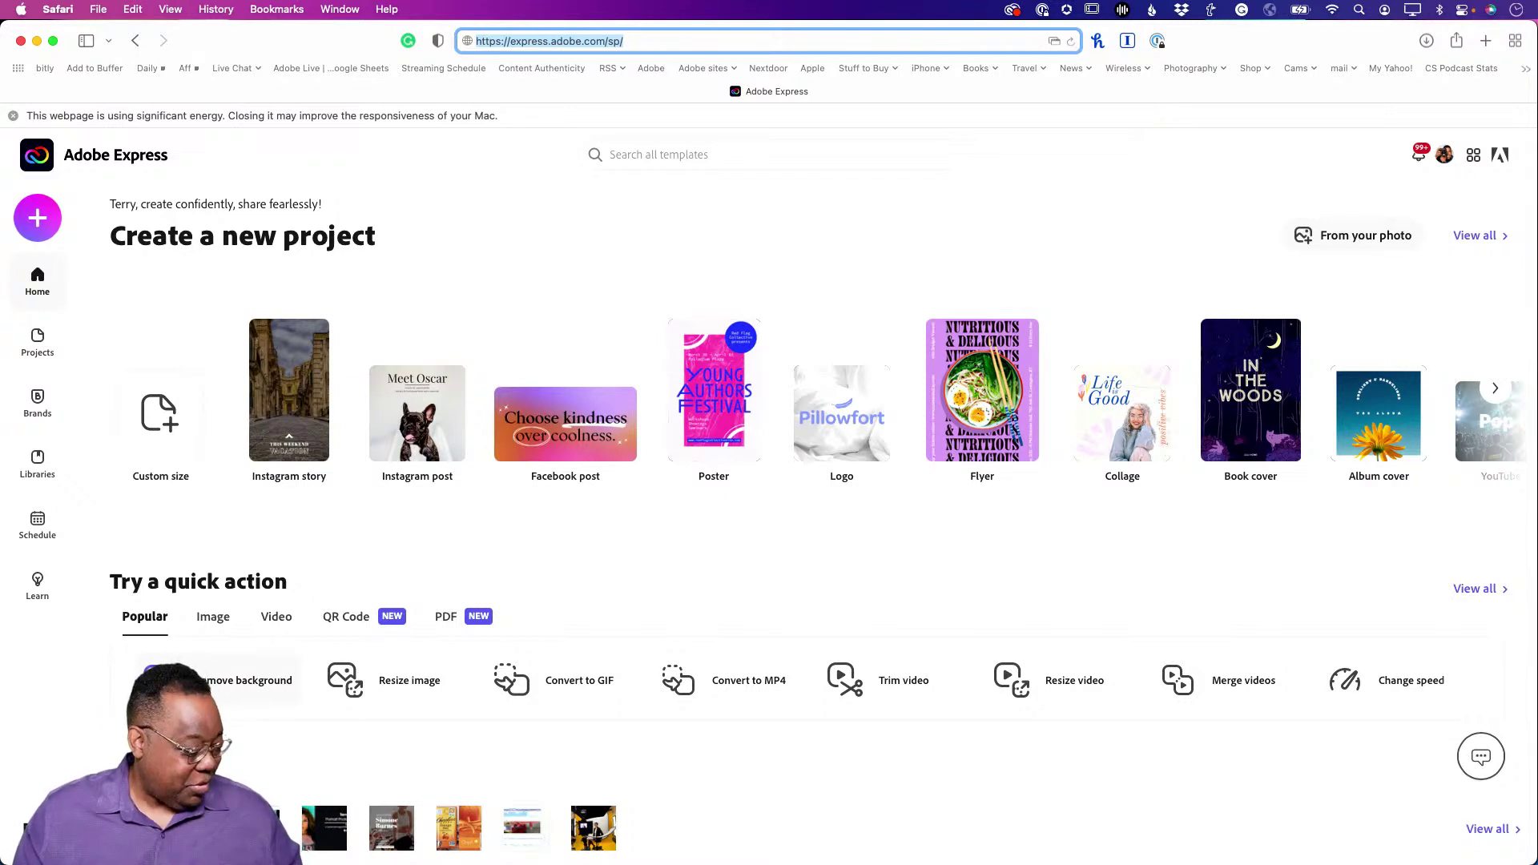
Start the Remove background quick action, preview Chandre-024-2.jpg and Chandre-025.jpg, and choose Chandre-025.jpg as the image.
{"action": "left_click", "coordinate": [218, 693]}
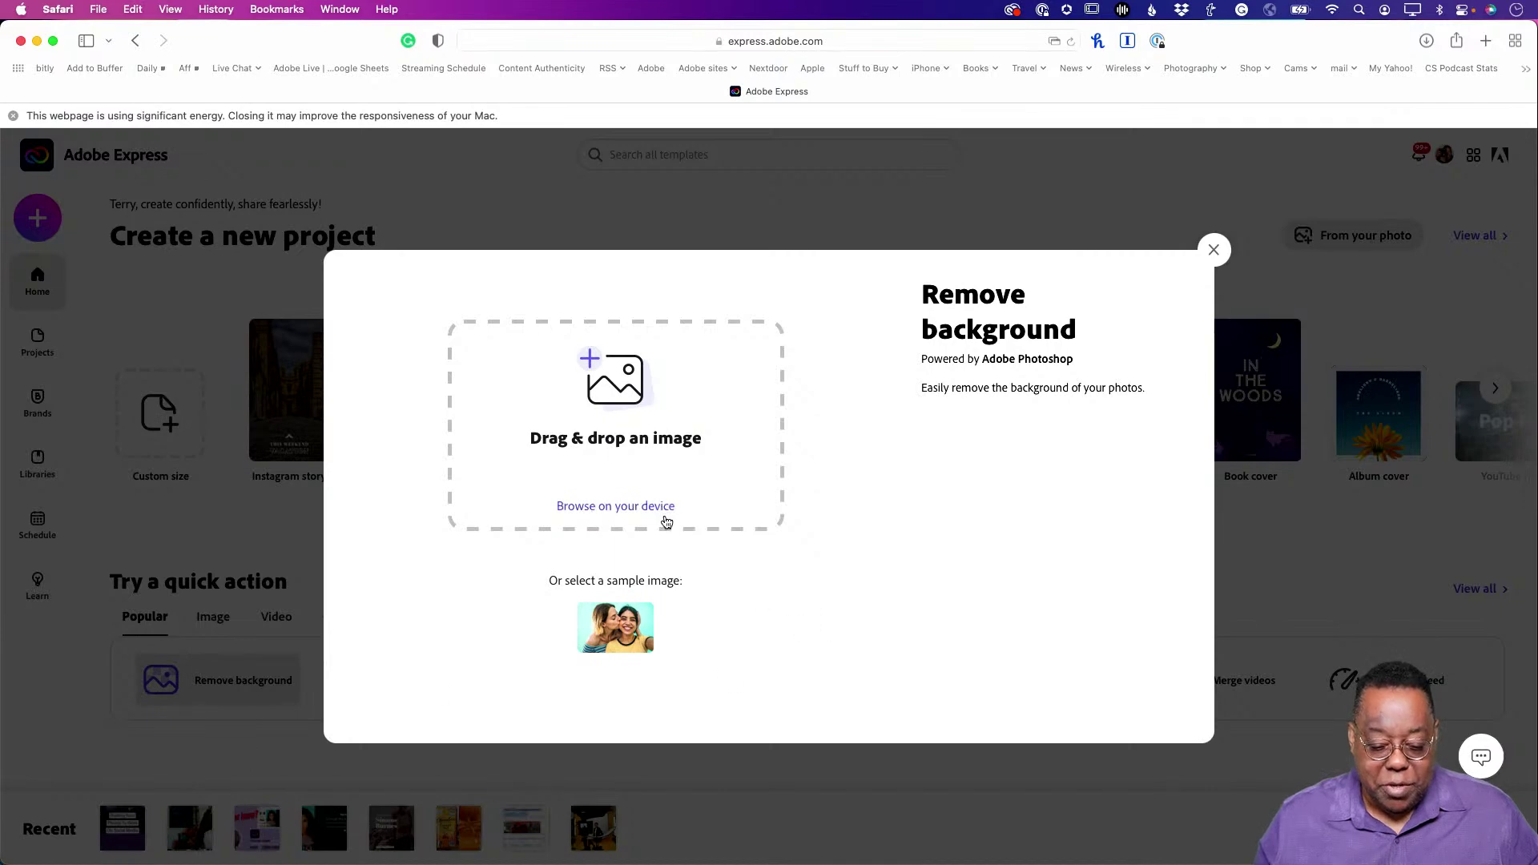
{"action": "left_click", "coordinate": [639, 508]}
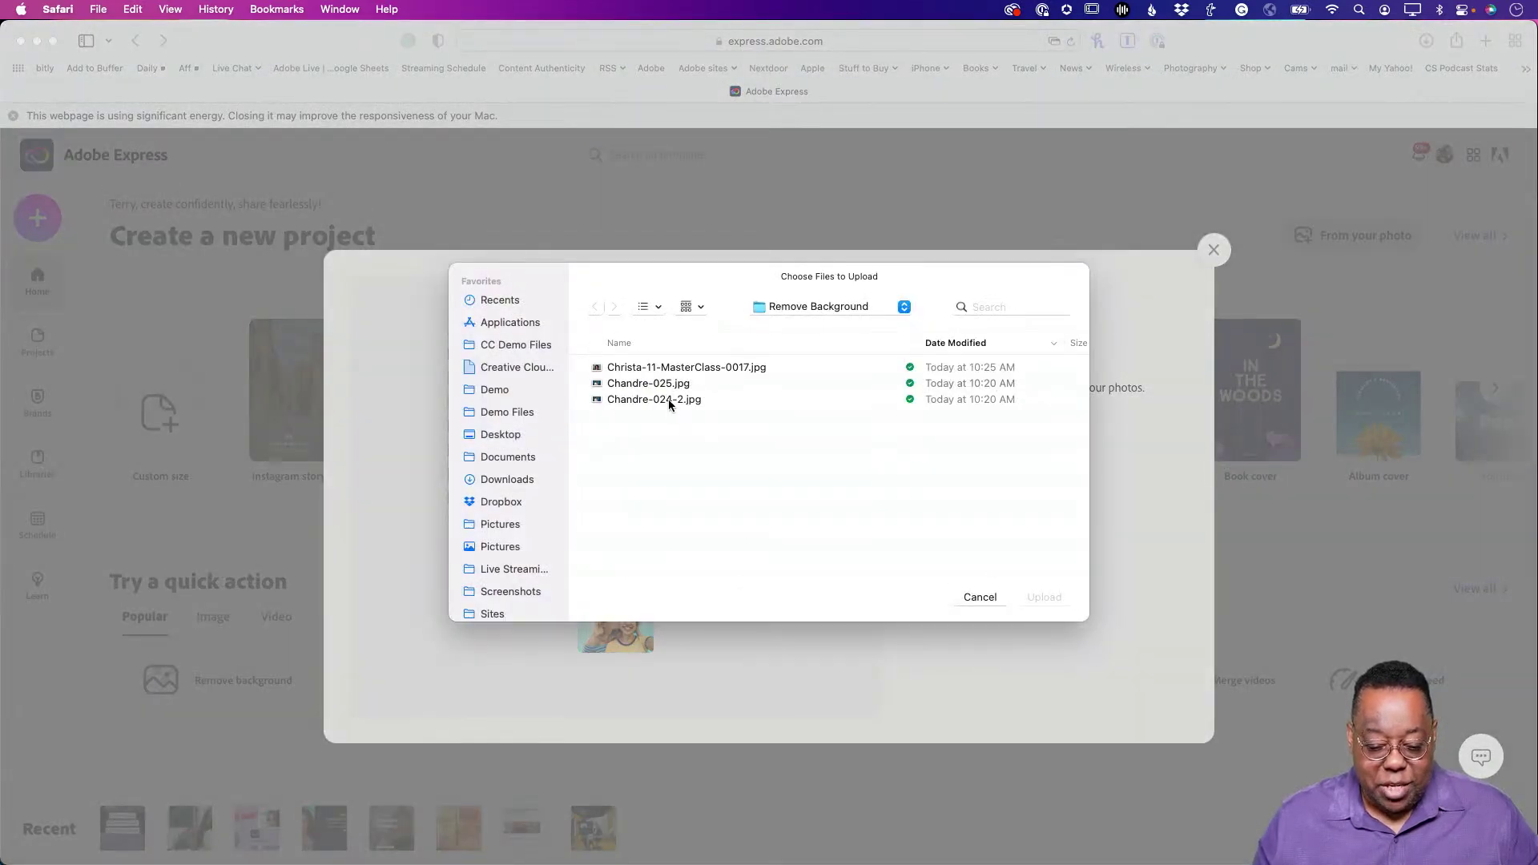
{"action": "left_click", "coordinate": [669, 399]}
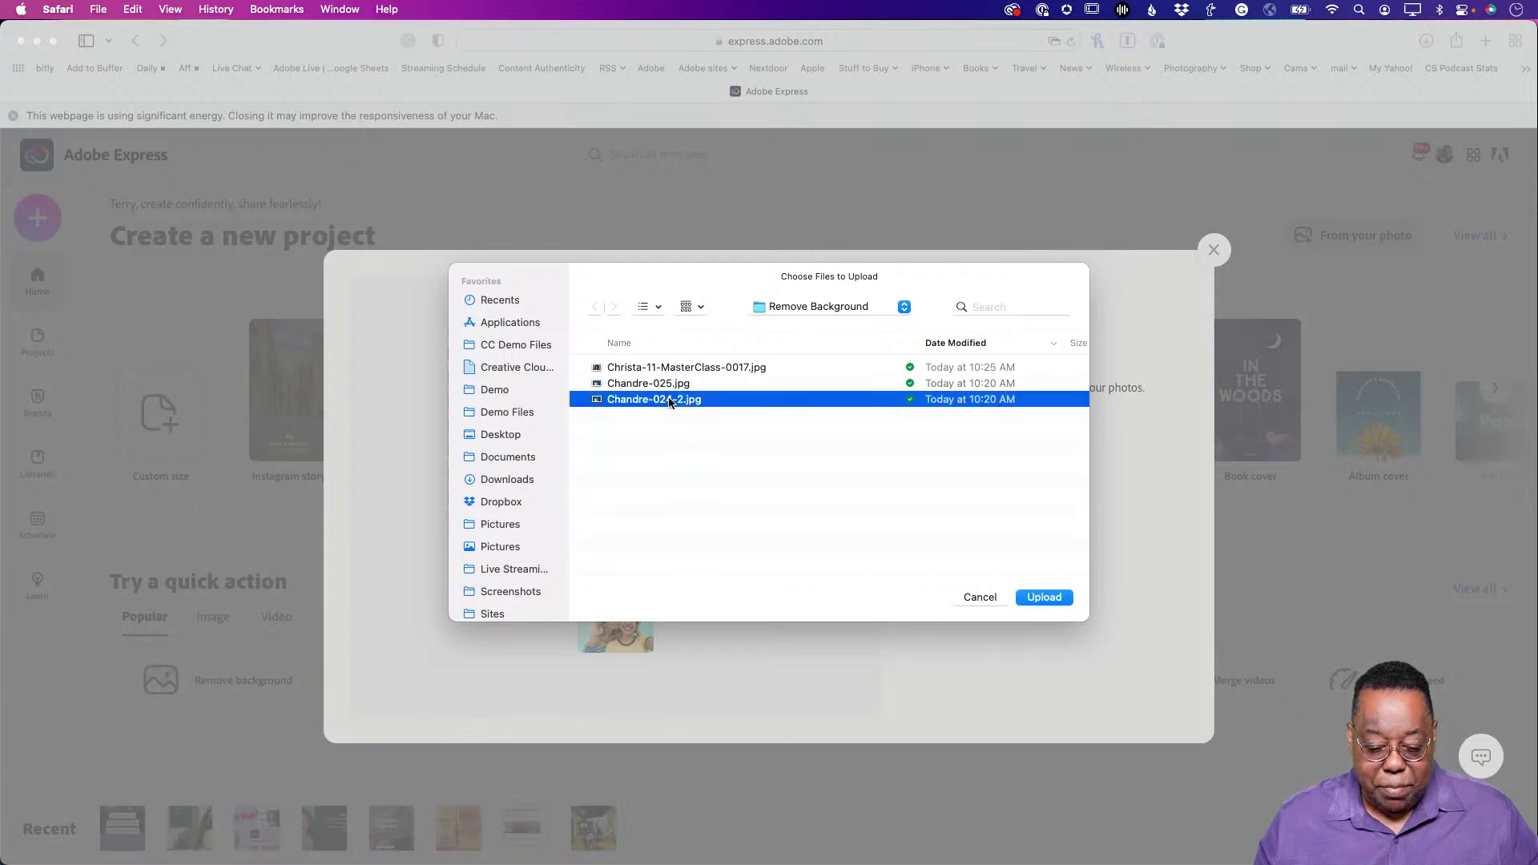
{"action": "key", "text": "space"}
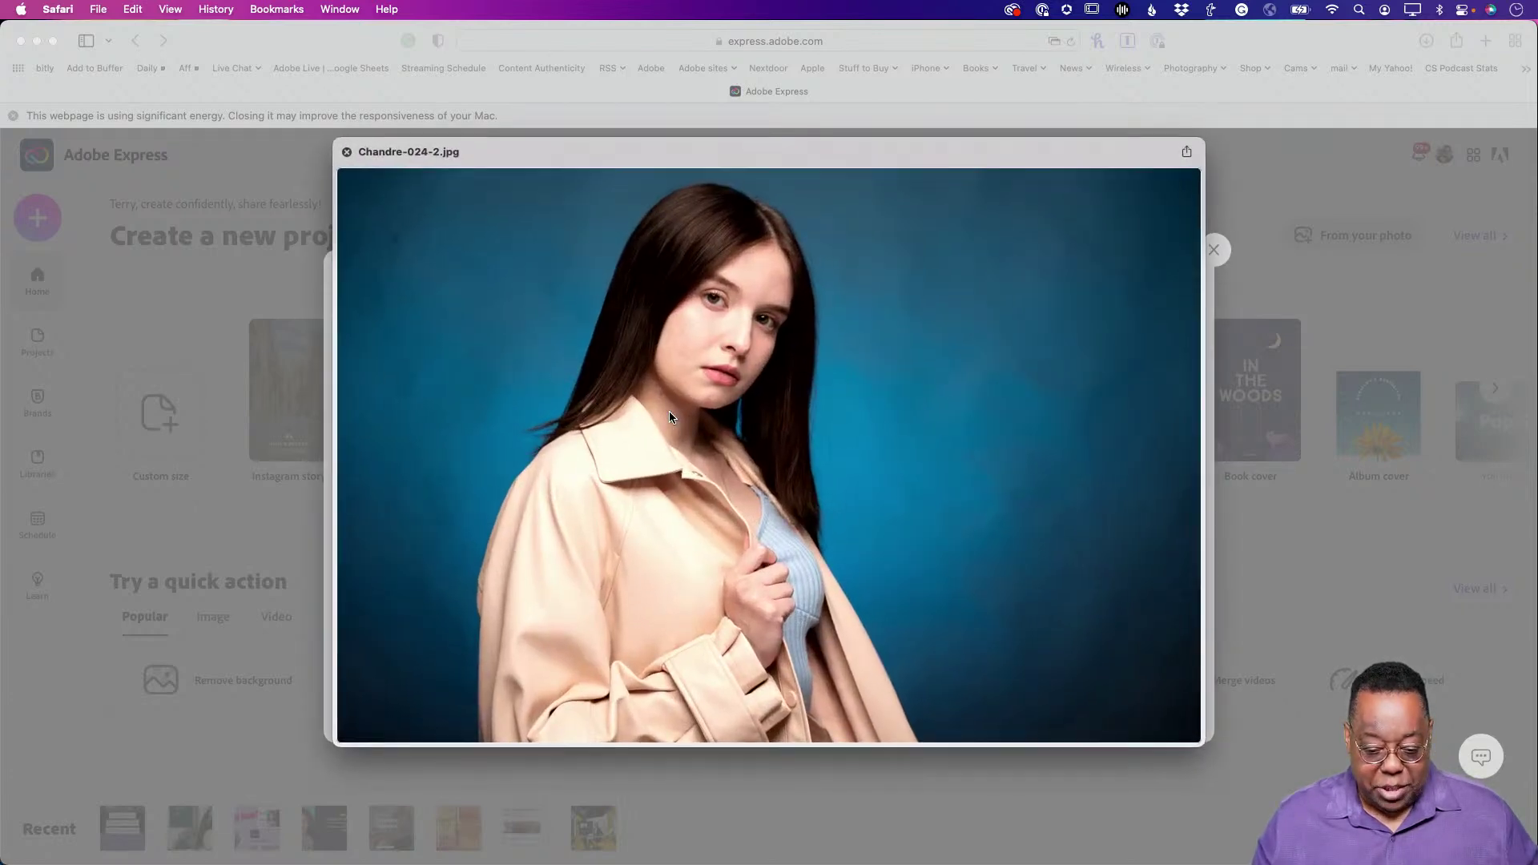
{"action": "key", "text": "Up"}
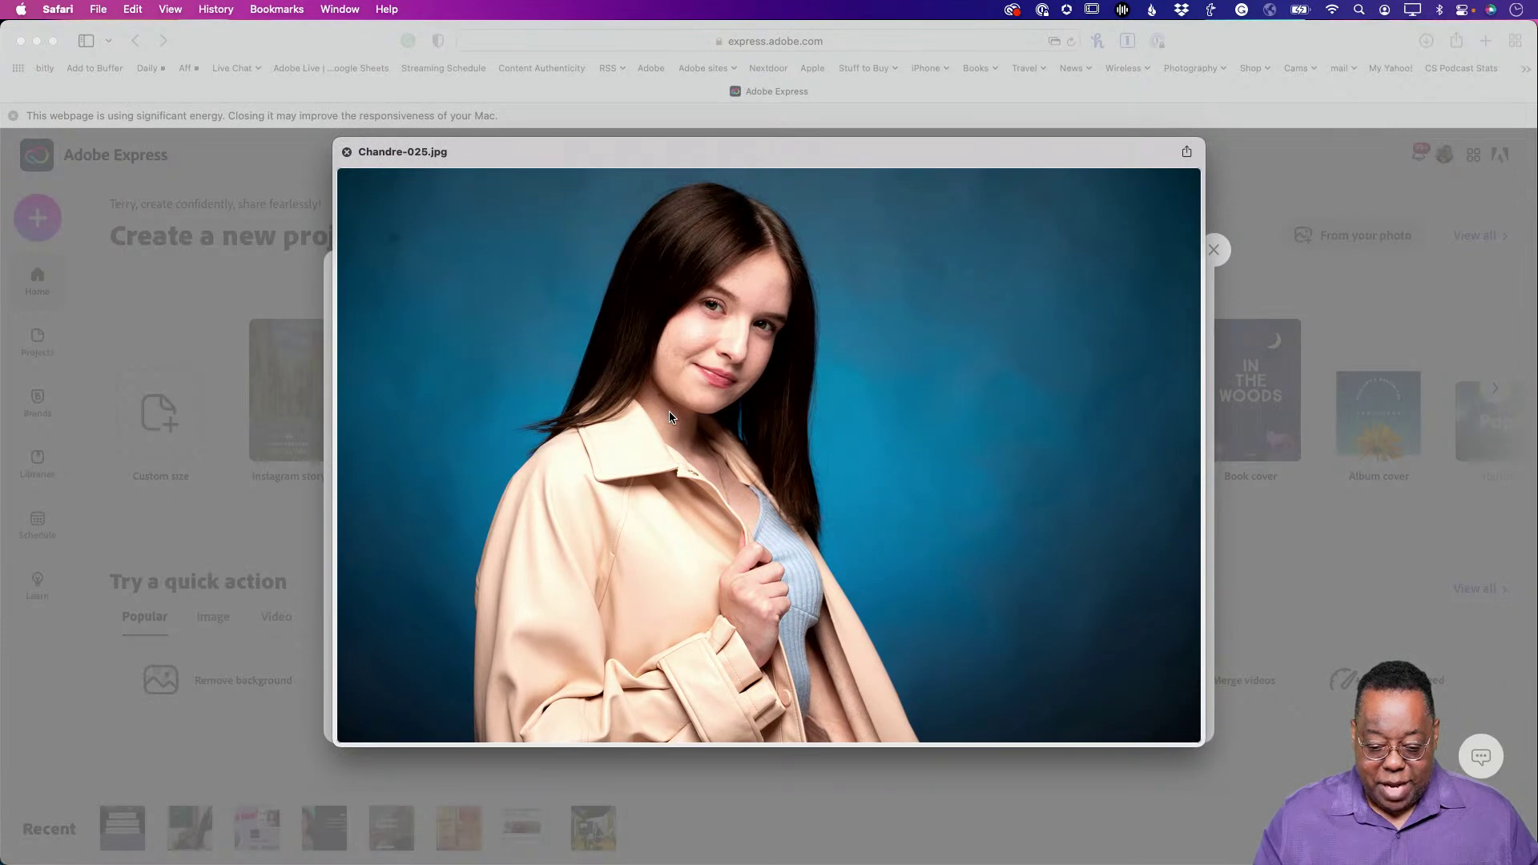
{"action": "key", "text": "Down"}
{"action": "key", "text": "Down"}
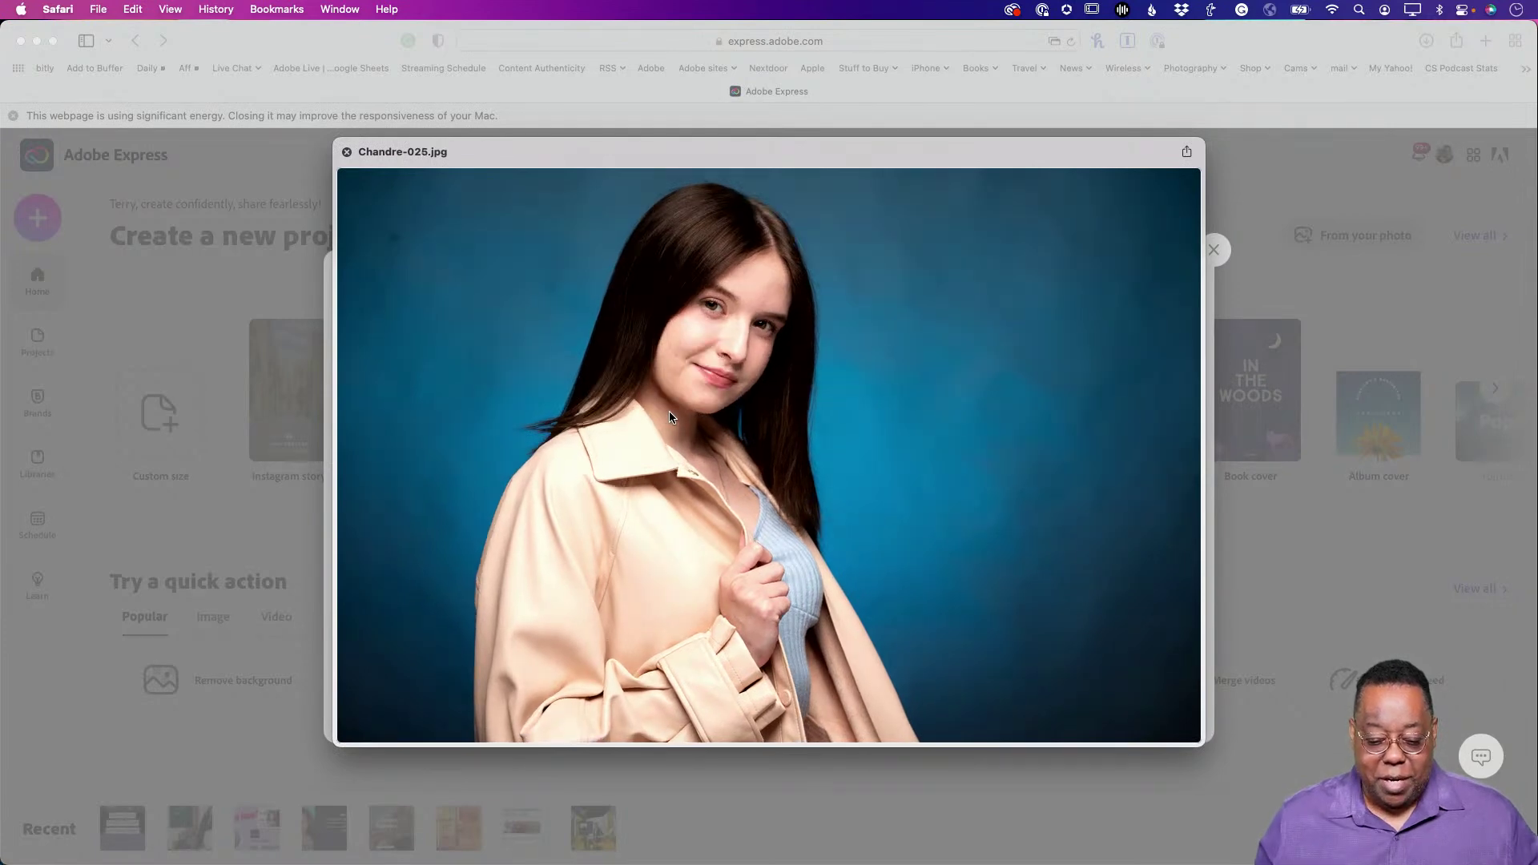
{"action": "key", "text": "space"}
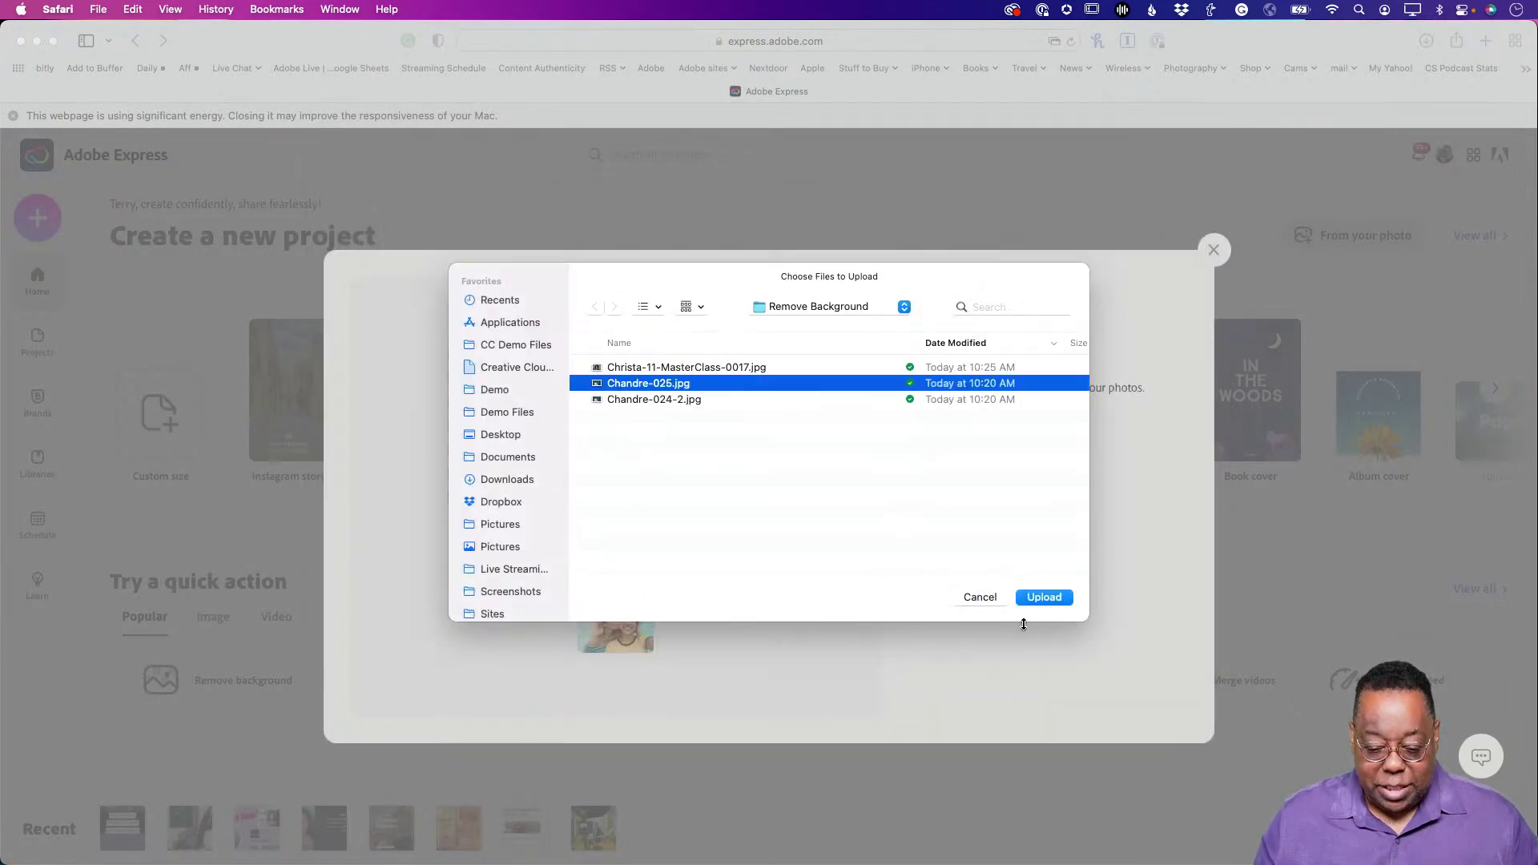
Upload the chosen photo, download its background-free cutout, and keep editing it in the project.
{"action": "left_click", "coordinate": [1042, 597]}
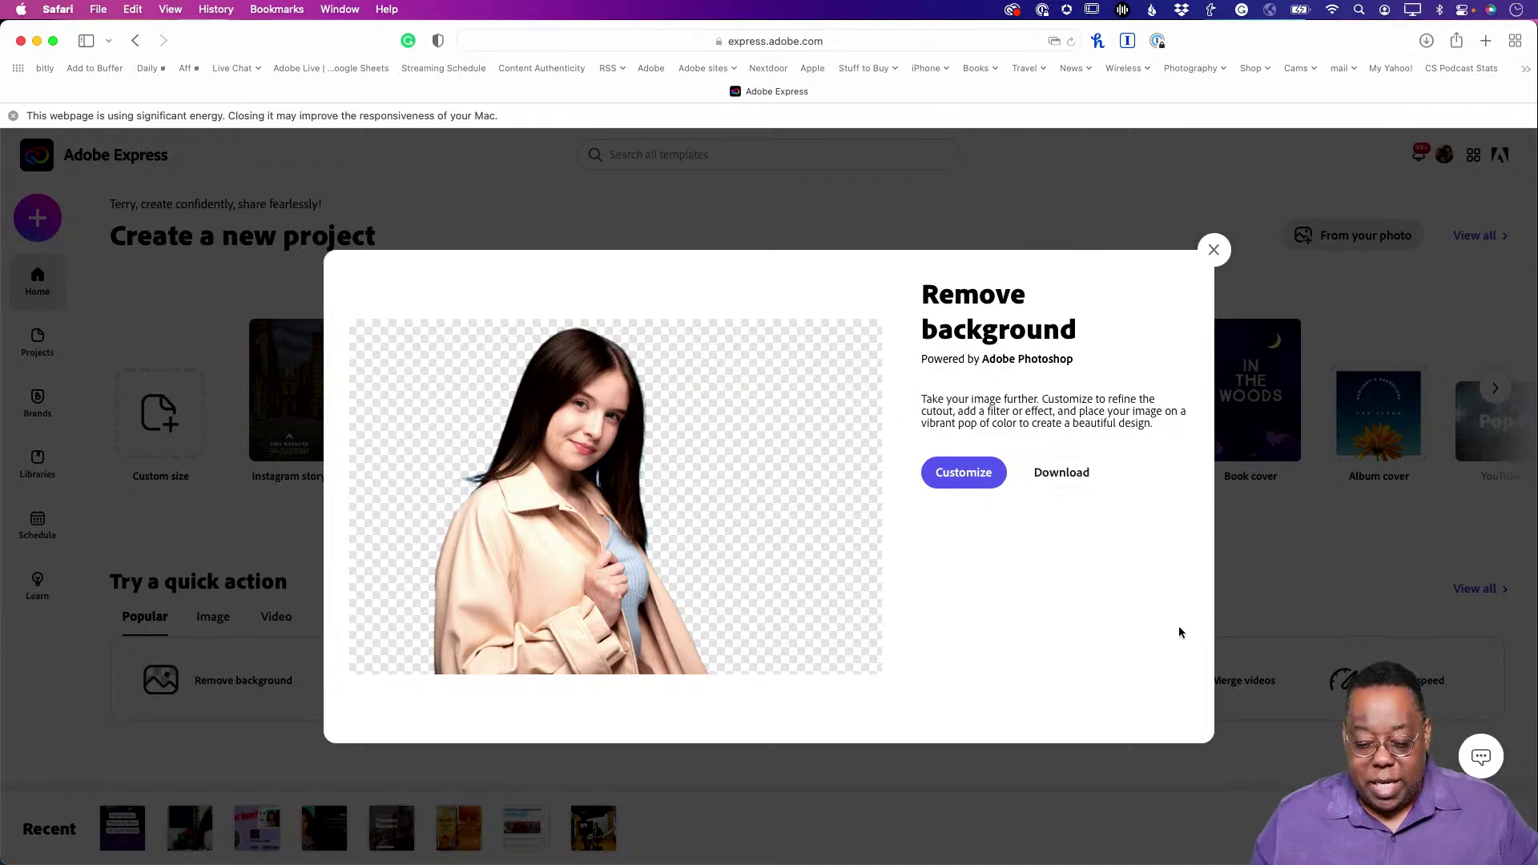
{"action": "left_click", "coordinate": [1061, 476]}
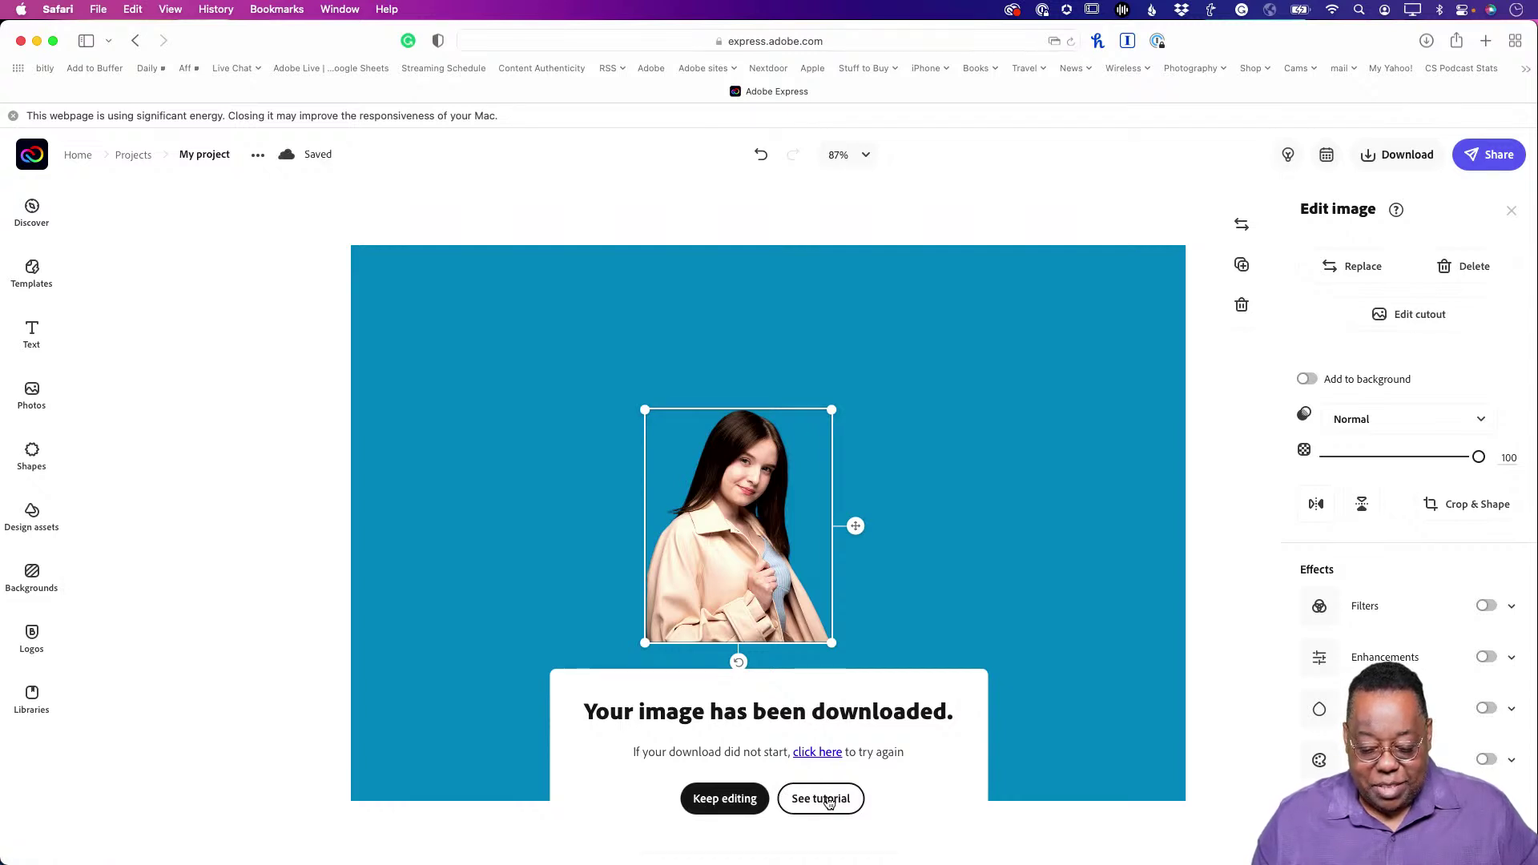
{"action": "left_click", "coordinate": [726, 799]}
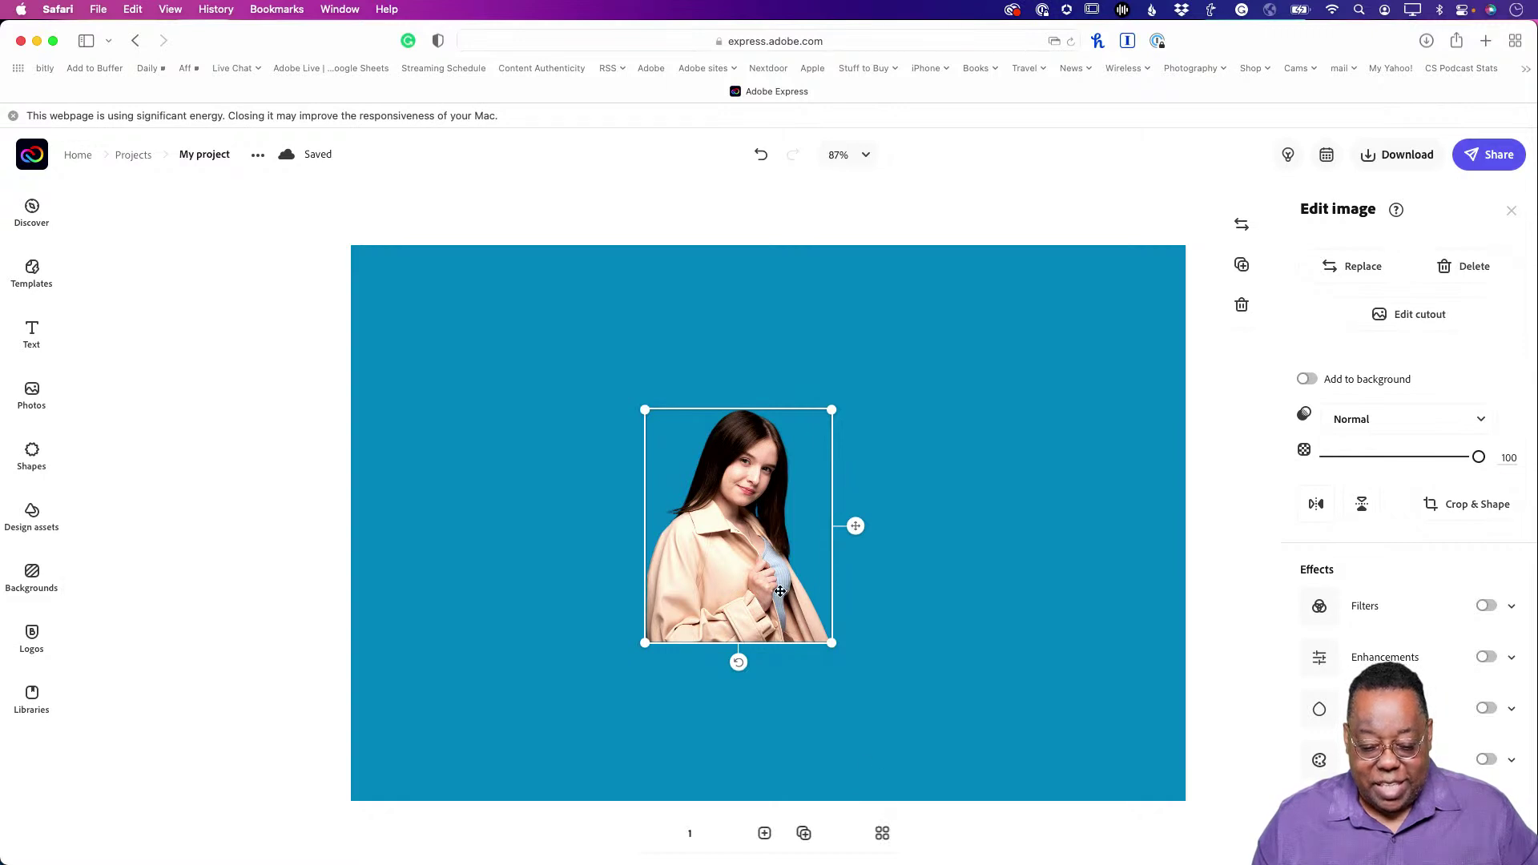
Enlarge the cutout to nearly the canvas height and place it slightly left of center, resting on the bottom edge.
{"action": "left_click_drag", "start_coordinate": [734, 591], "coordinate": [493, 749]}
{"action": "left_click_drag", "start_coordinate": [591, 569], "coordinate": [859, 324]}
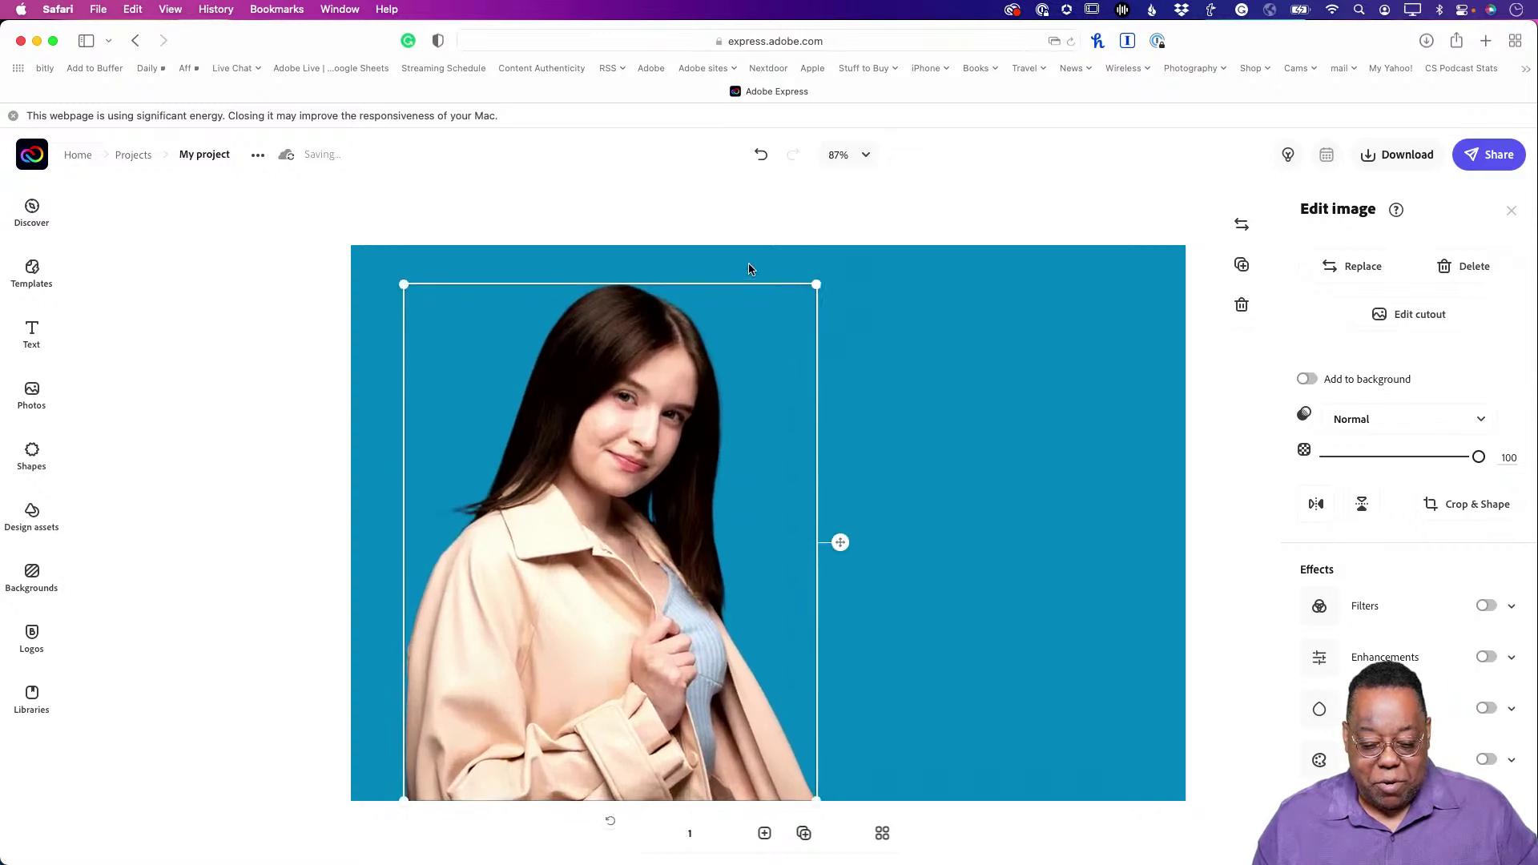
{"action": "left_click", "coordinate": [677, 231]}
{"action": "left_click_drag", "start_coordinate": [561, 612], "coordinate": [780, 637]}
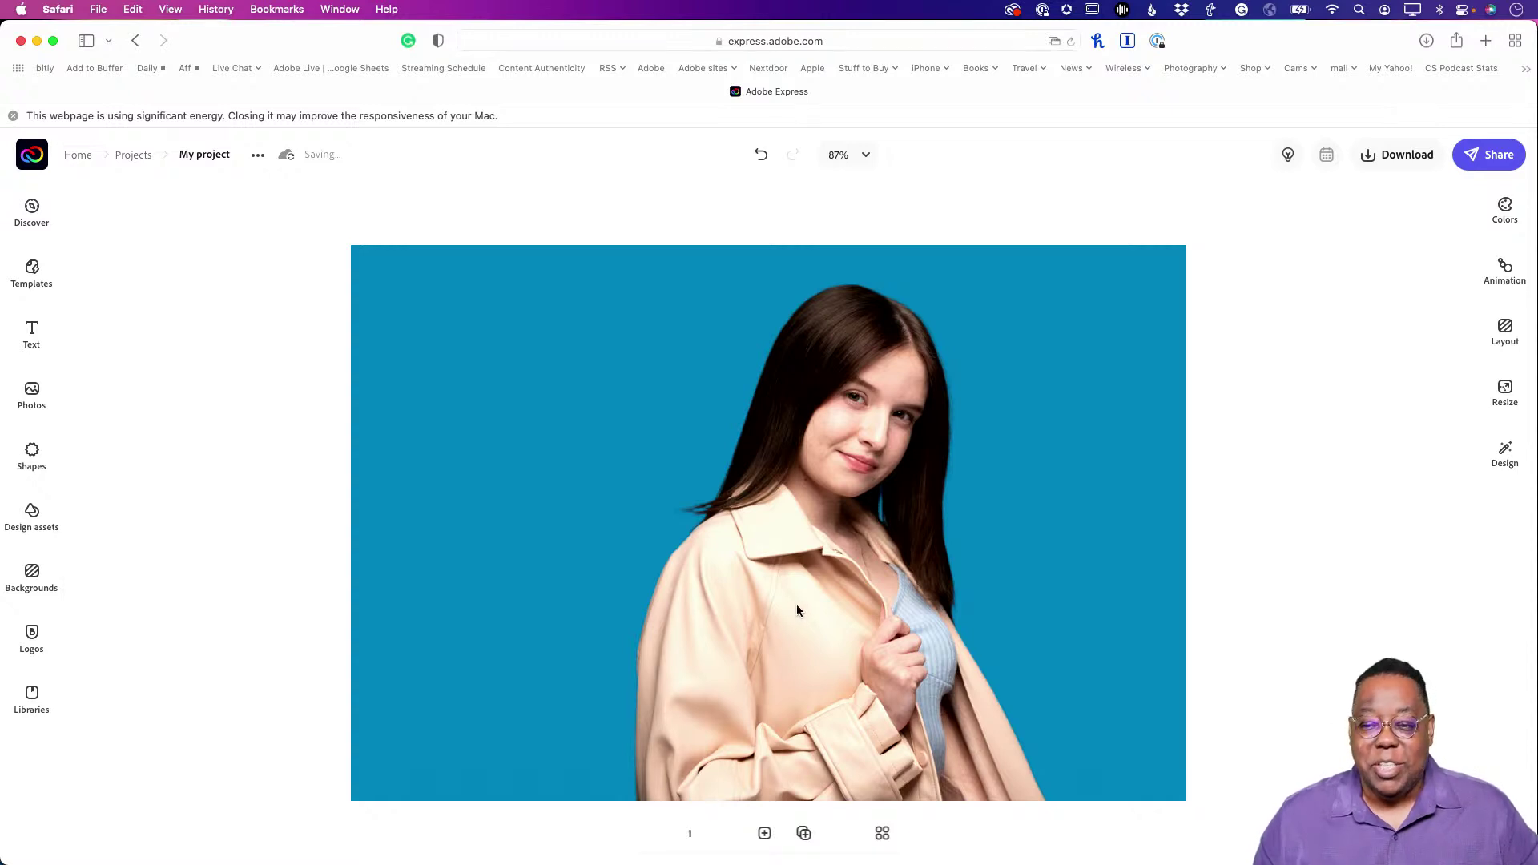
{"action": "left_click_drag", "start_coordinate": [785, 638], "coordinate": [648, 628]}
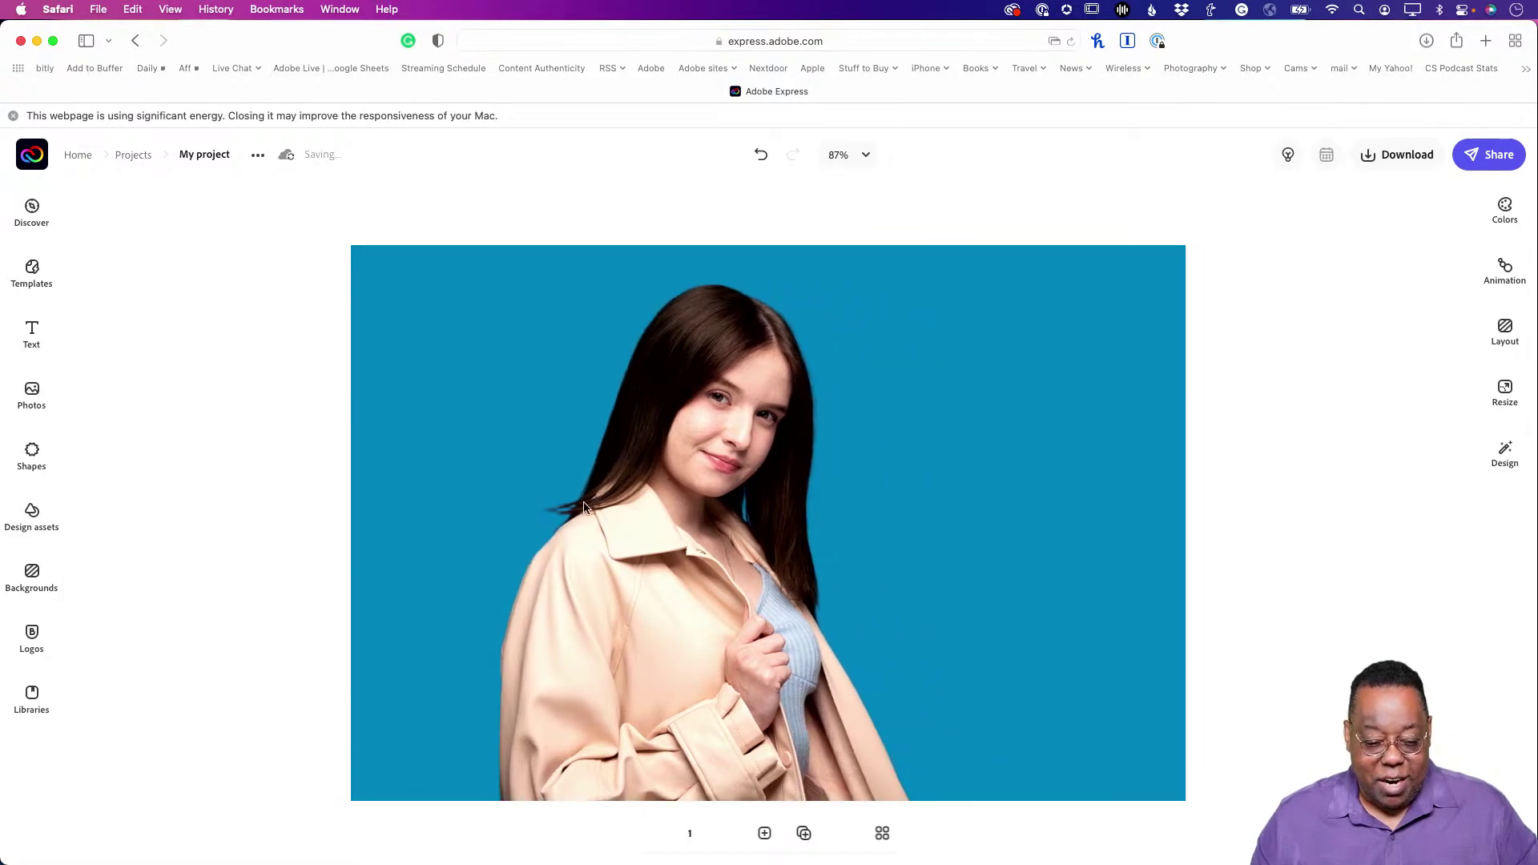
Return to the home page and run the Remove background quick action on Christa-11-MasterClass-0017.jpg.
{"action": "left_click", "coordinate": [78, 157]}
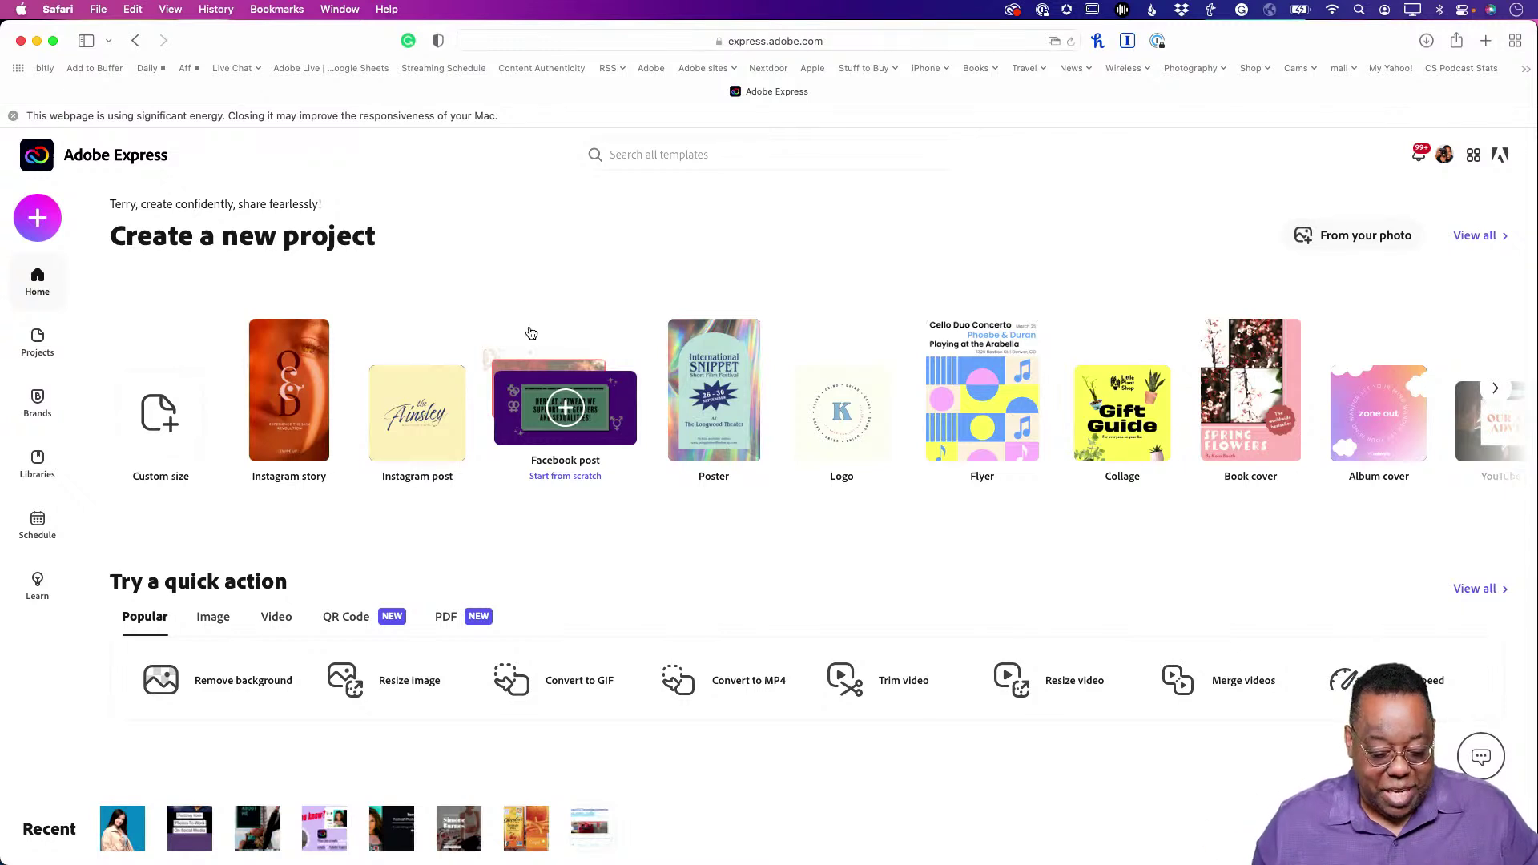
{"action": "left_click", "coordinate": [212, 682]}
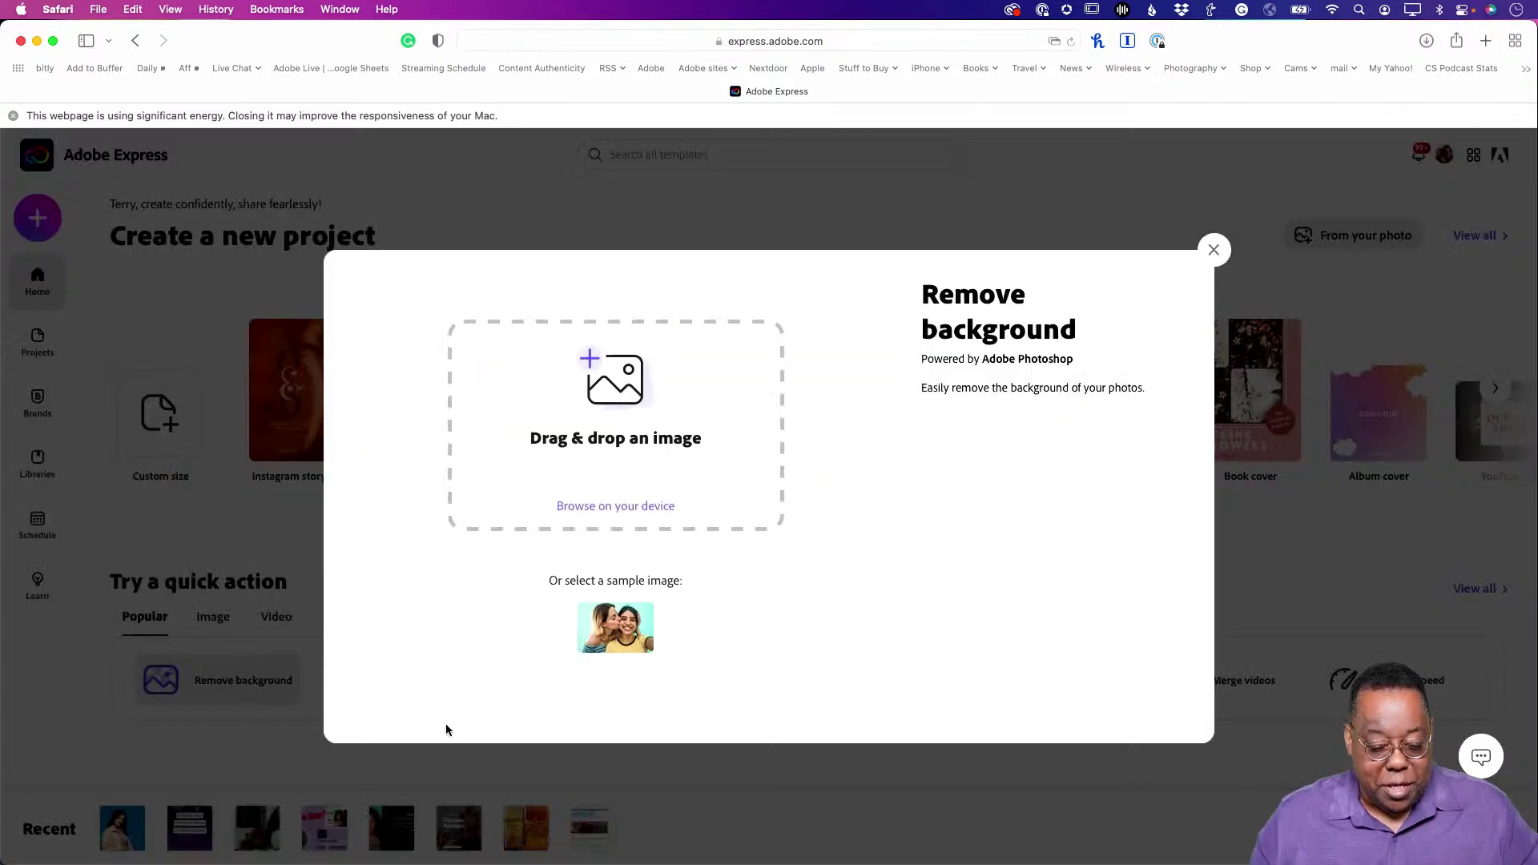
{"action": "left_click", "coordinate": [612, 505]}
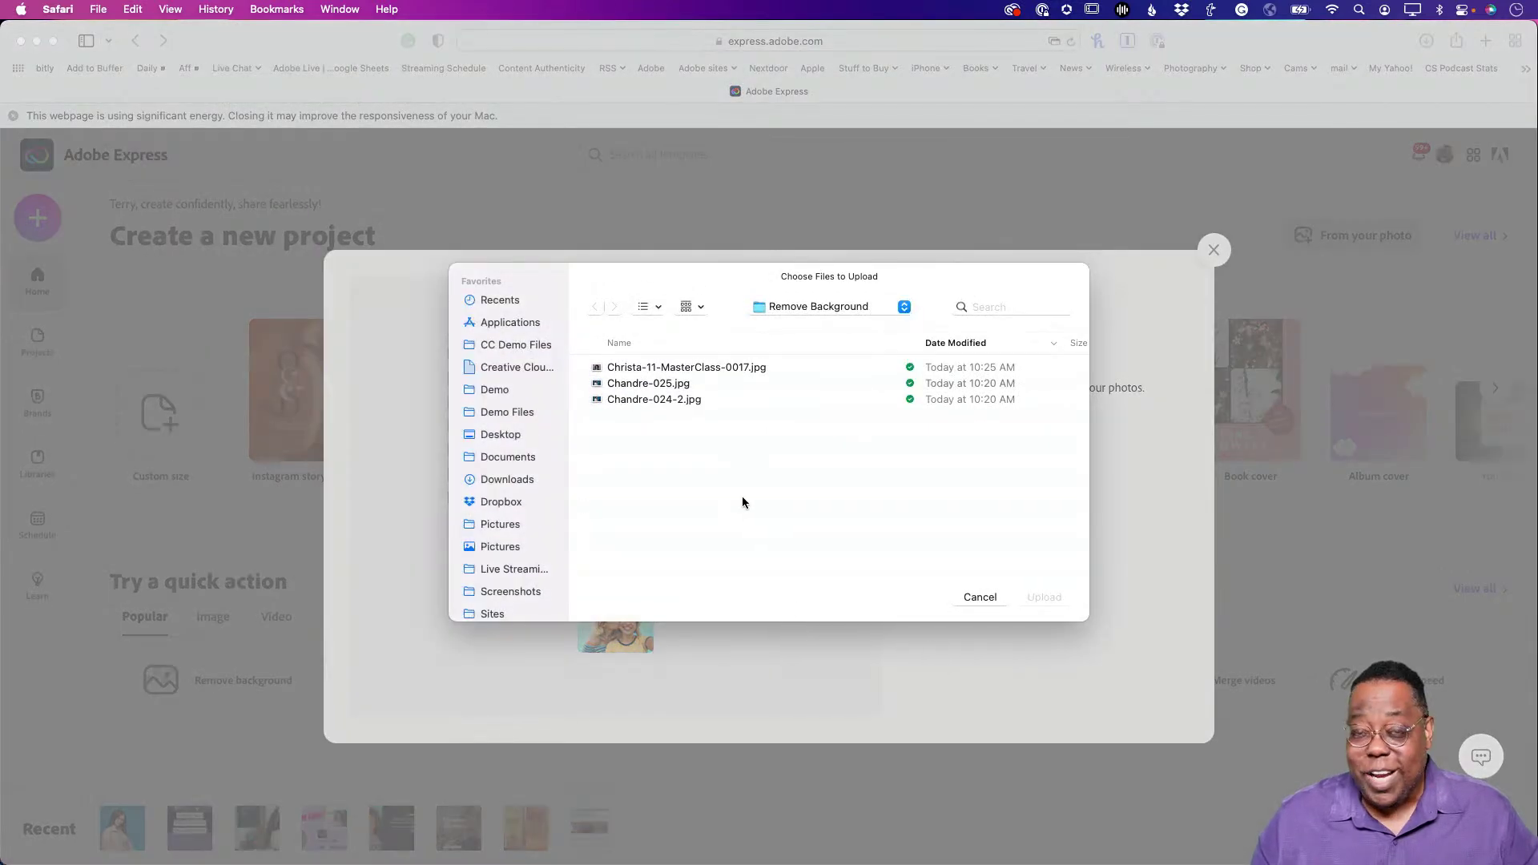
{"action": "left_click", "coordinate": [704, 371]}
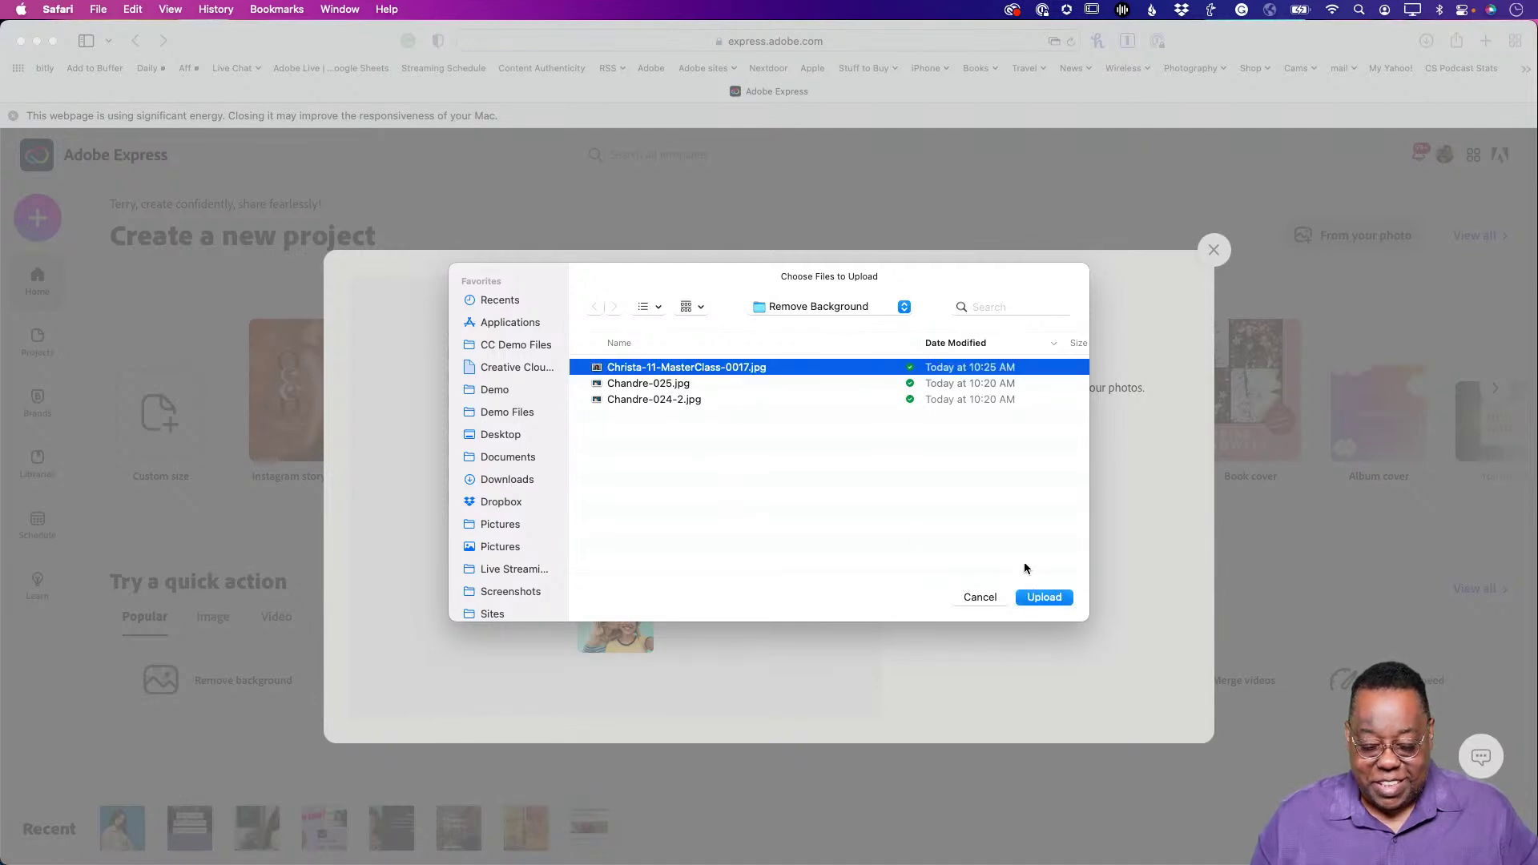
{"action": "left_click", "coordinate": [1034, 598]}
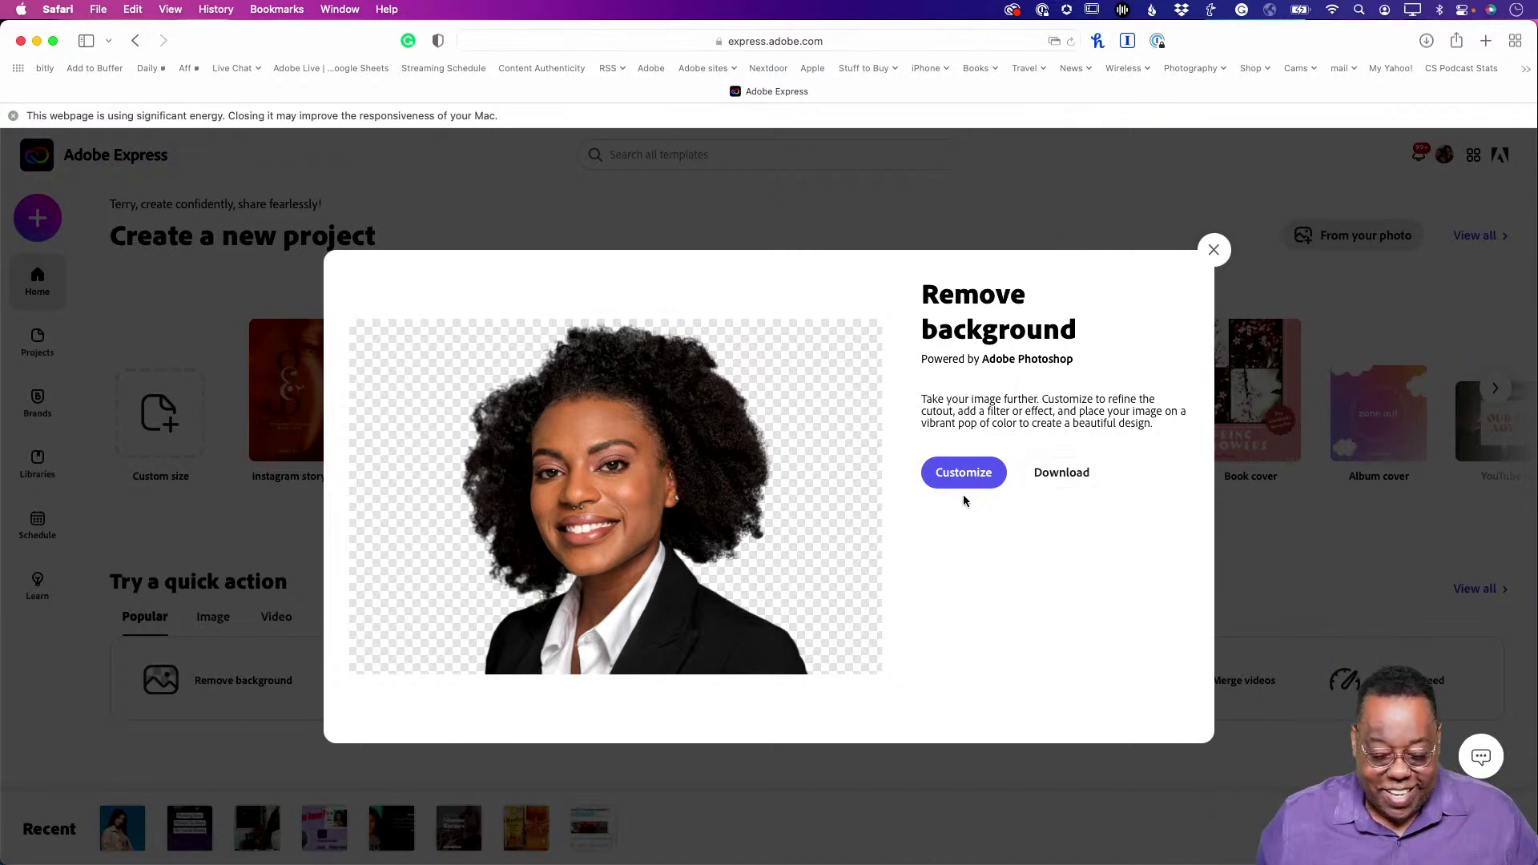
Download the second cutout, keep editing it in the project, and enlarge it on the canvas.
{"action": "left_click", "coordinate": [1048, 476]}
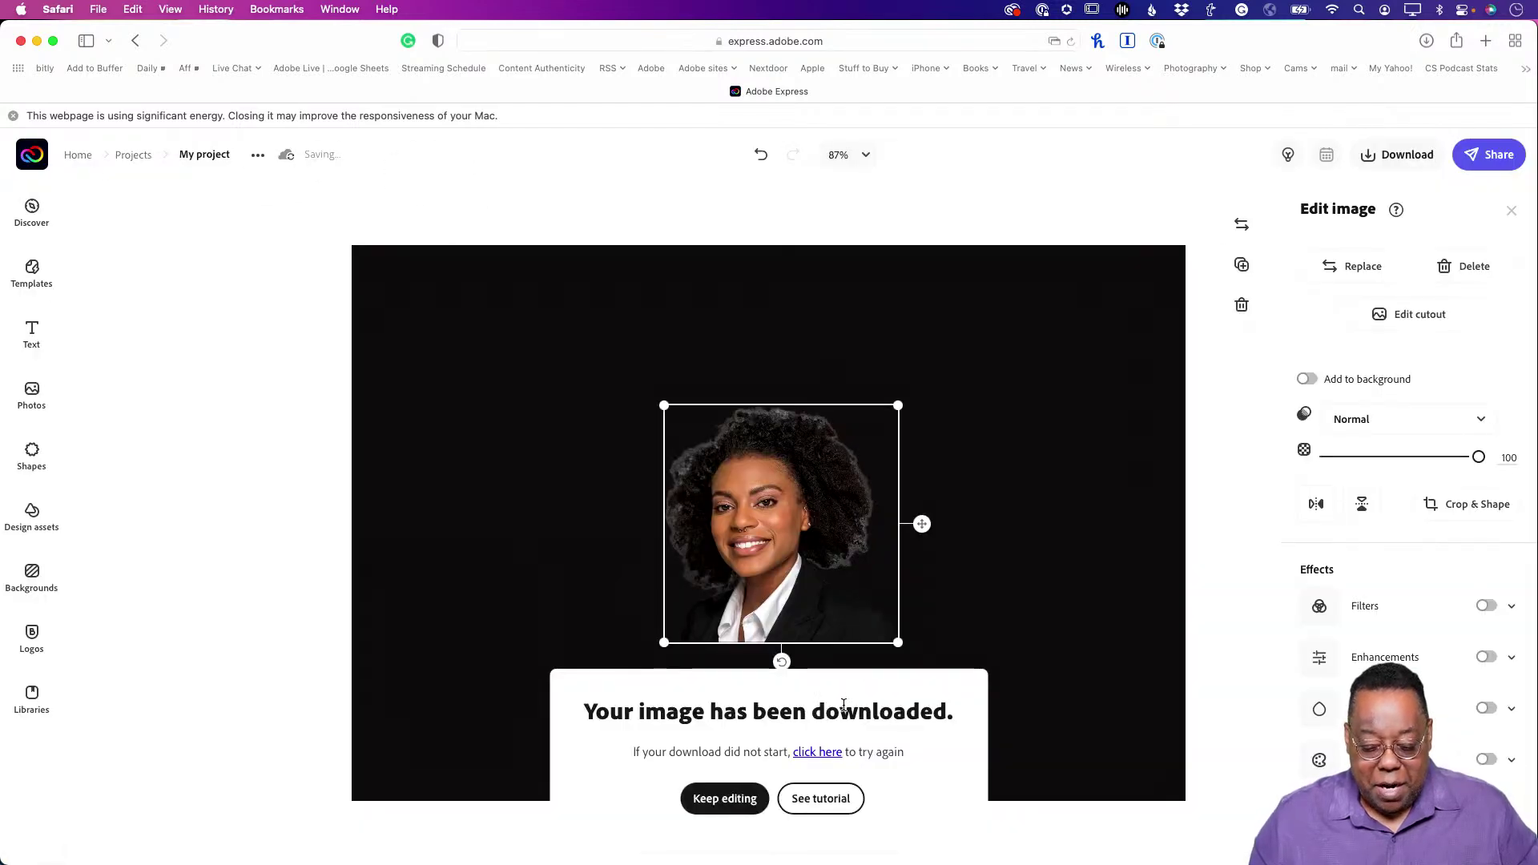
{"action": "left_click", "coordinate": [723, 803]}
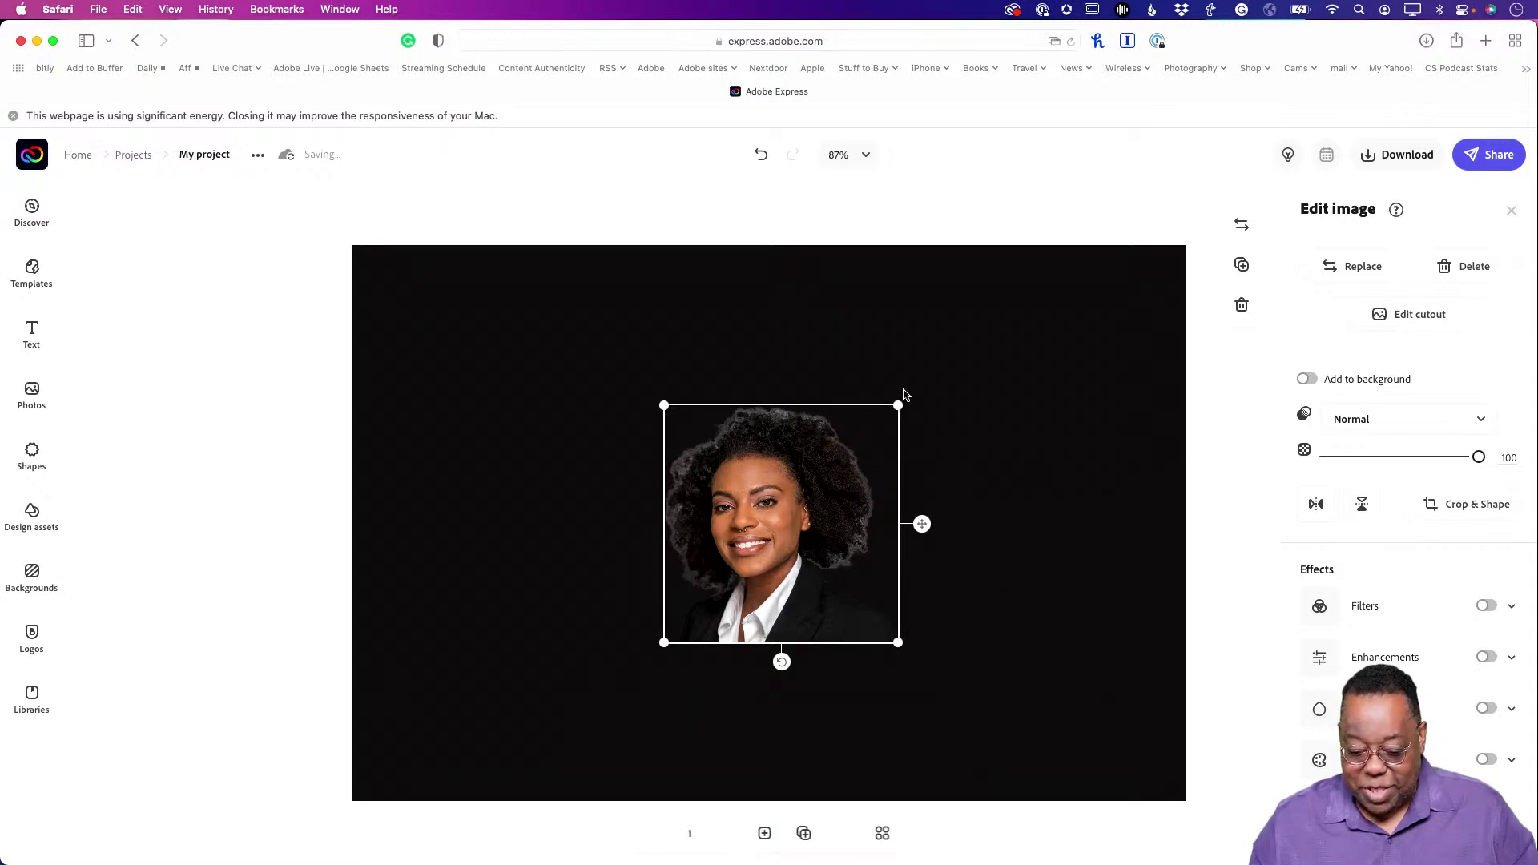
{"action": "left_click_drag", "start_coordinate": [899, 404], "coordinate": [1044, 316]}
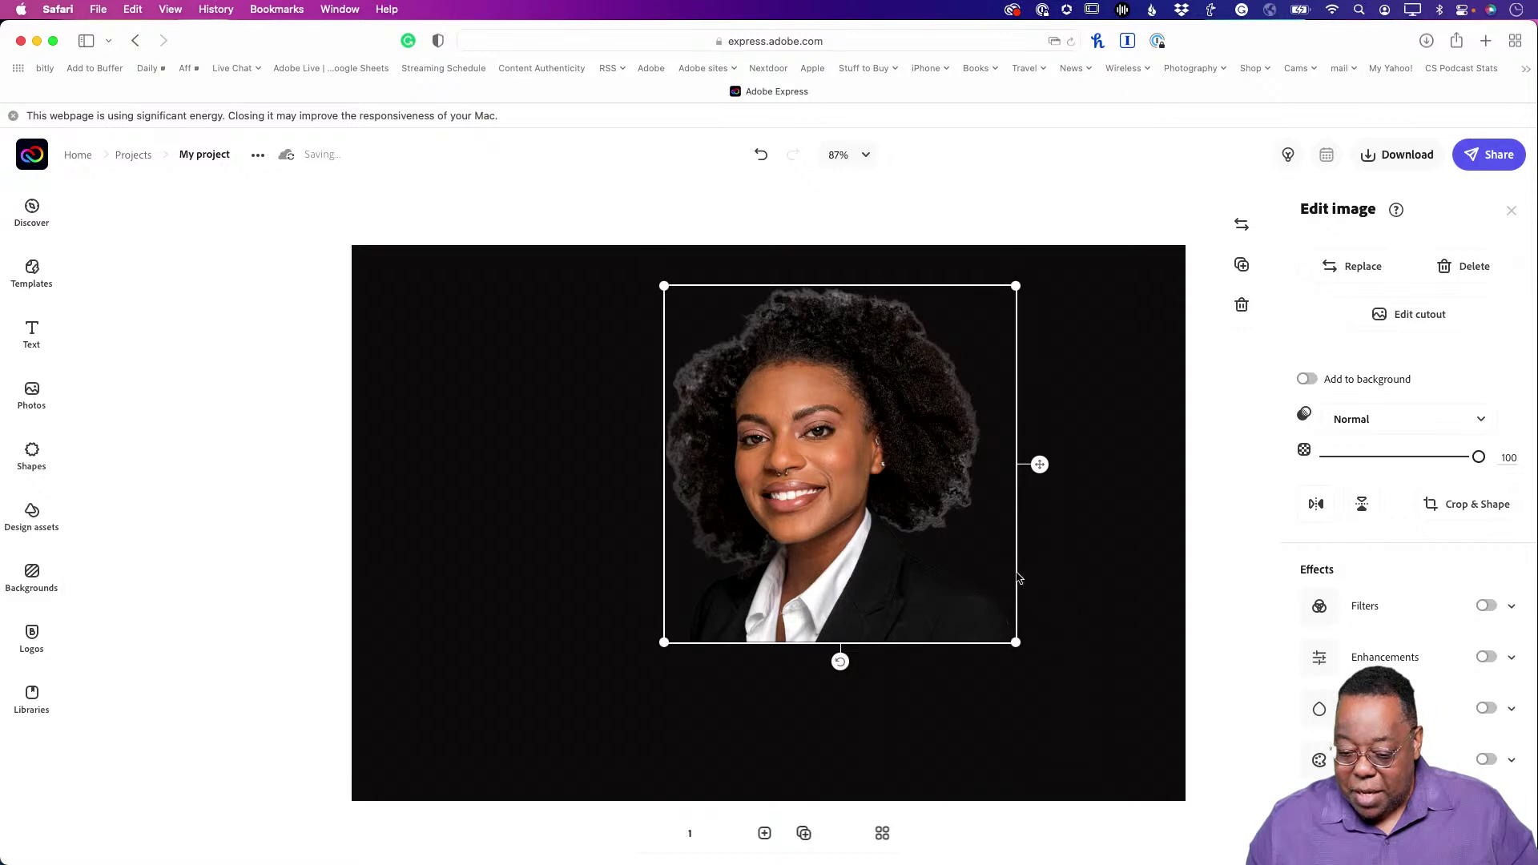
Try lime green, purple and light gray as the solid background color behind the cutout.
{"action": "left_click", "coordinate": [1062, 582]}
{"action": "left_click", "coordinate": [1423, 303]}
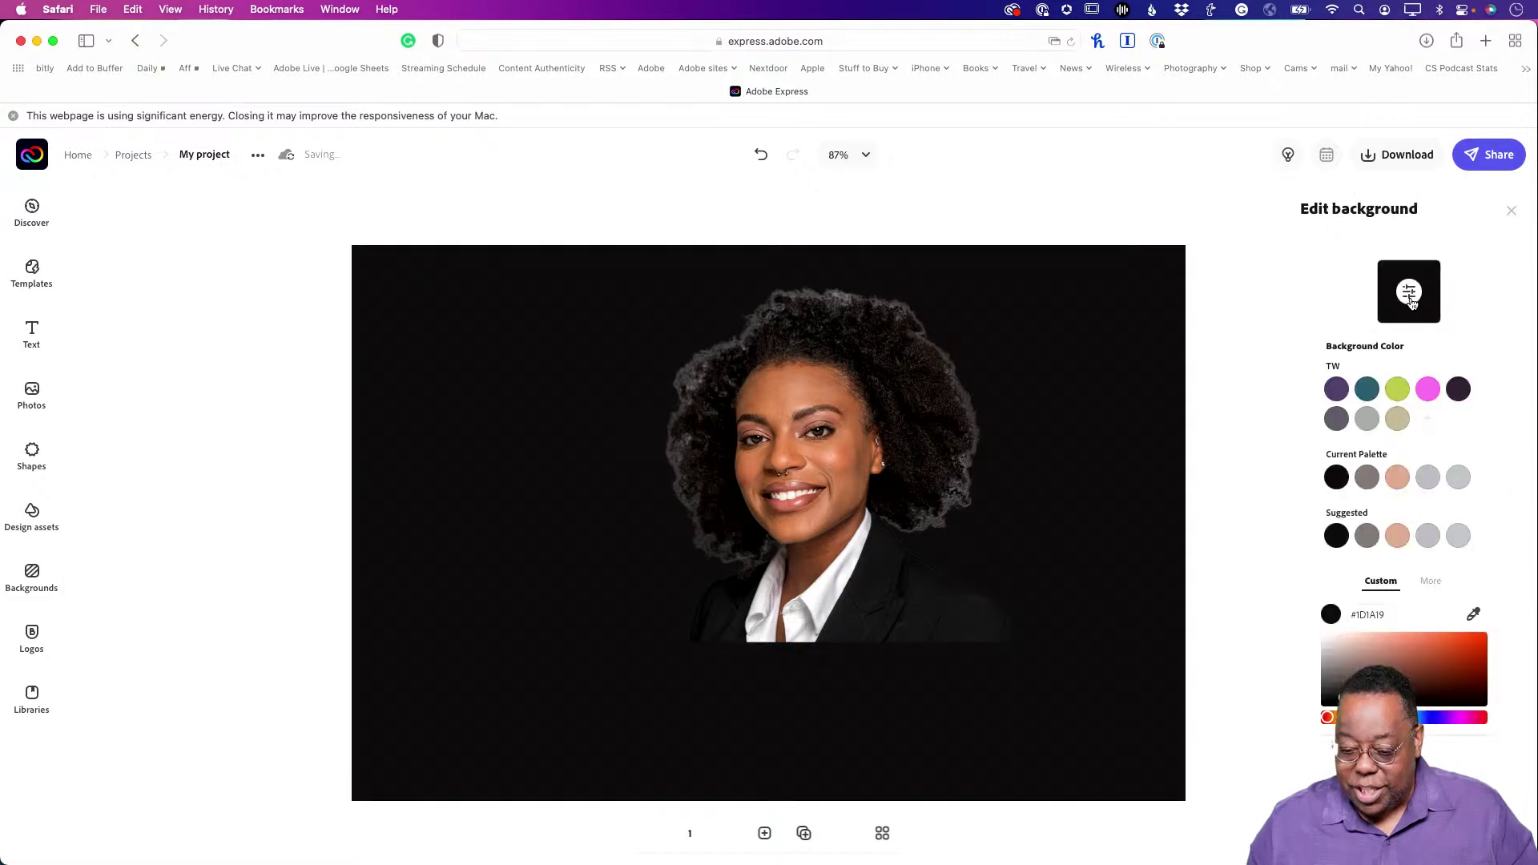
{"action": "left_click", "coordinate": [1398, 391]}
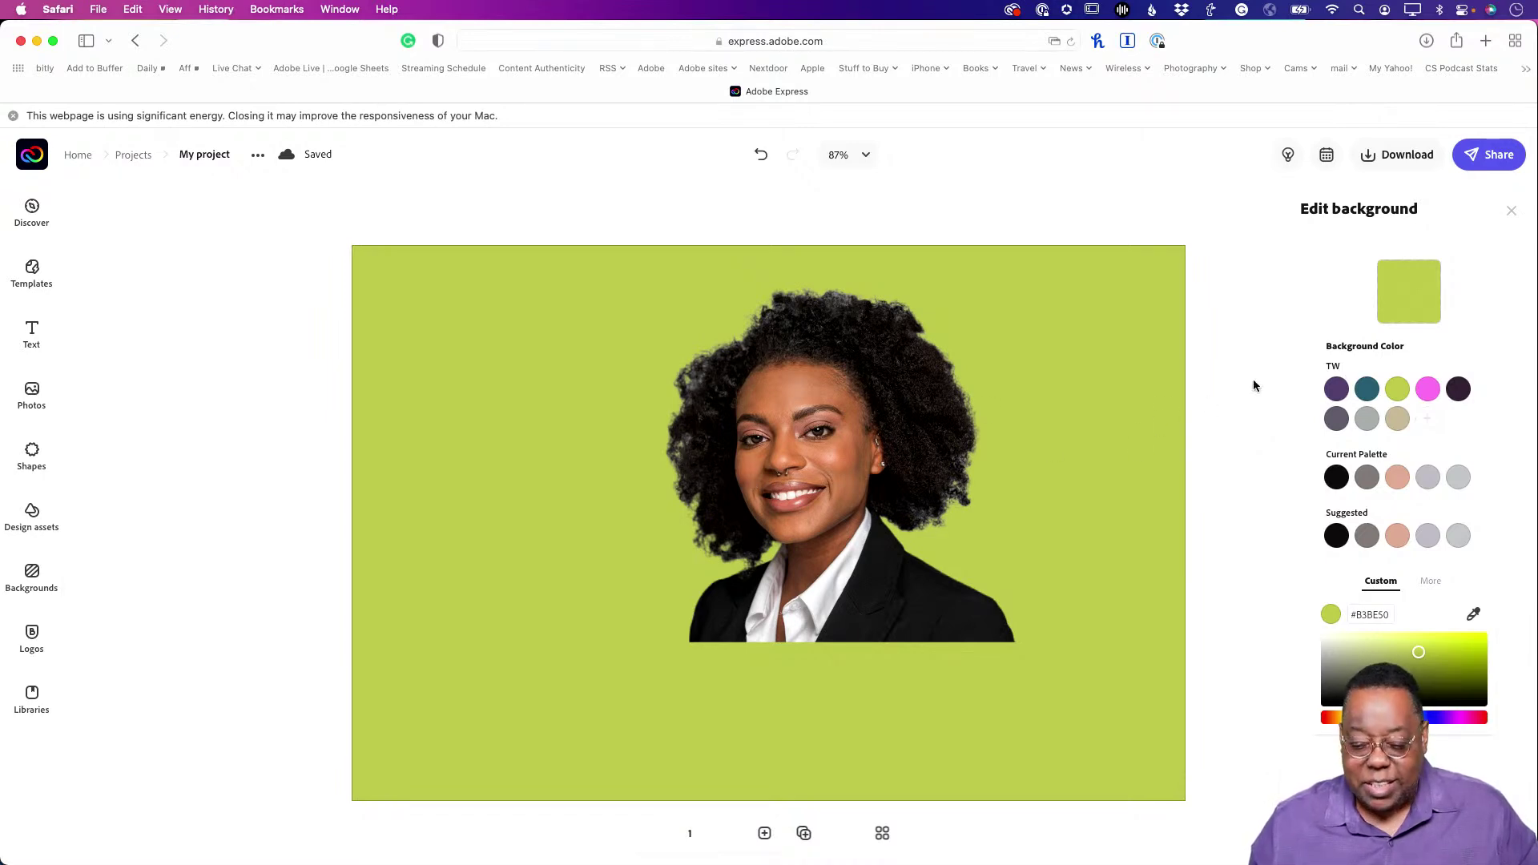
{"action": "left_click", "coordinate": [1345, 391]}
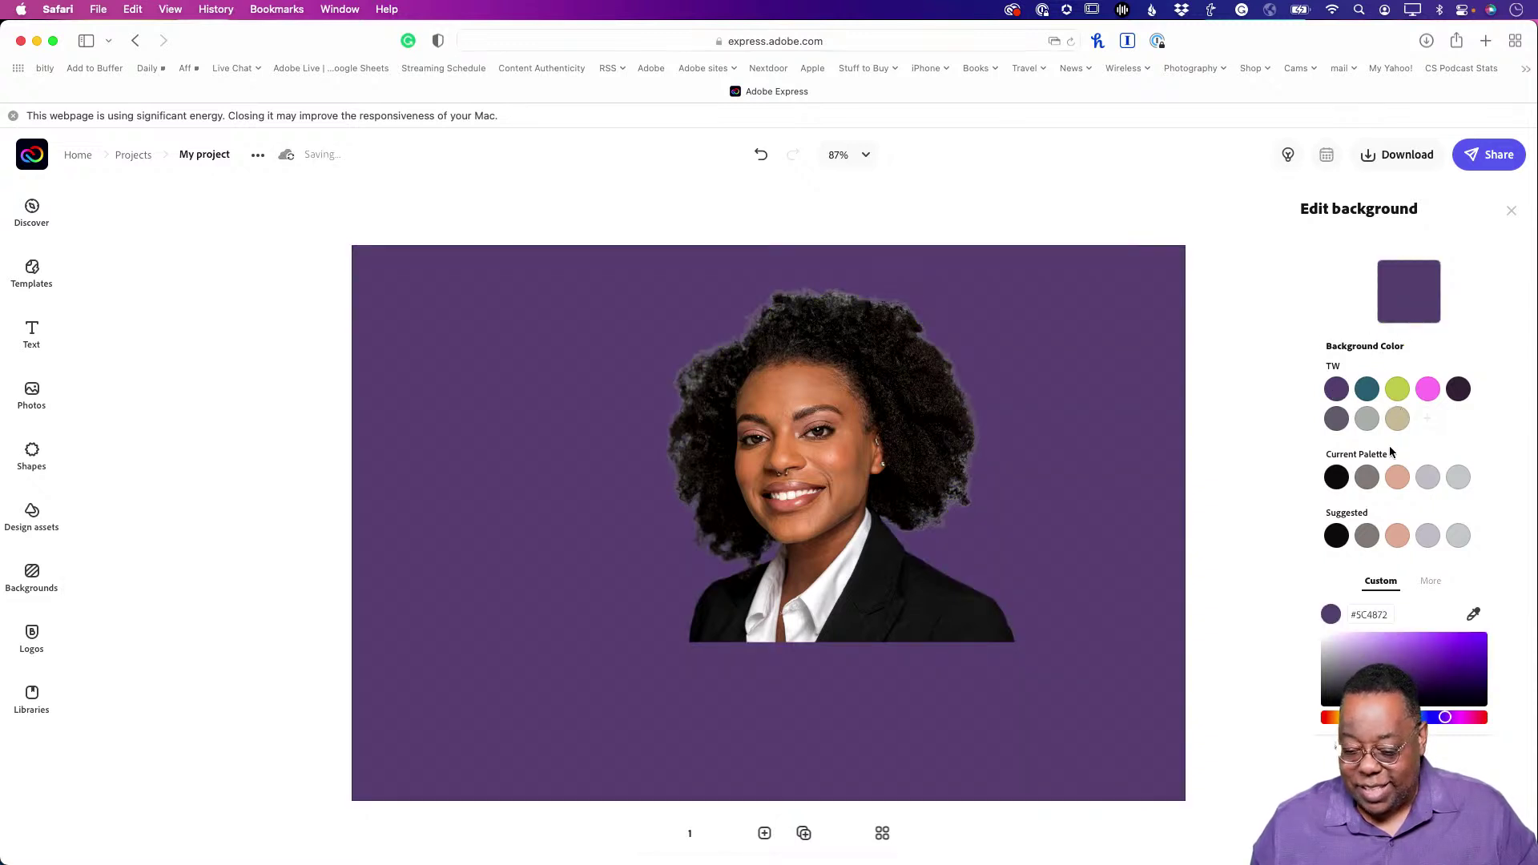
{"action": "left_click", "coordinate": [1457, 535]}
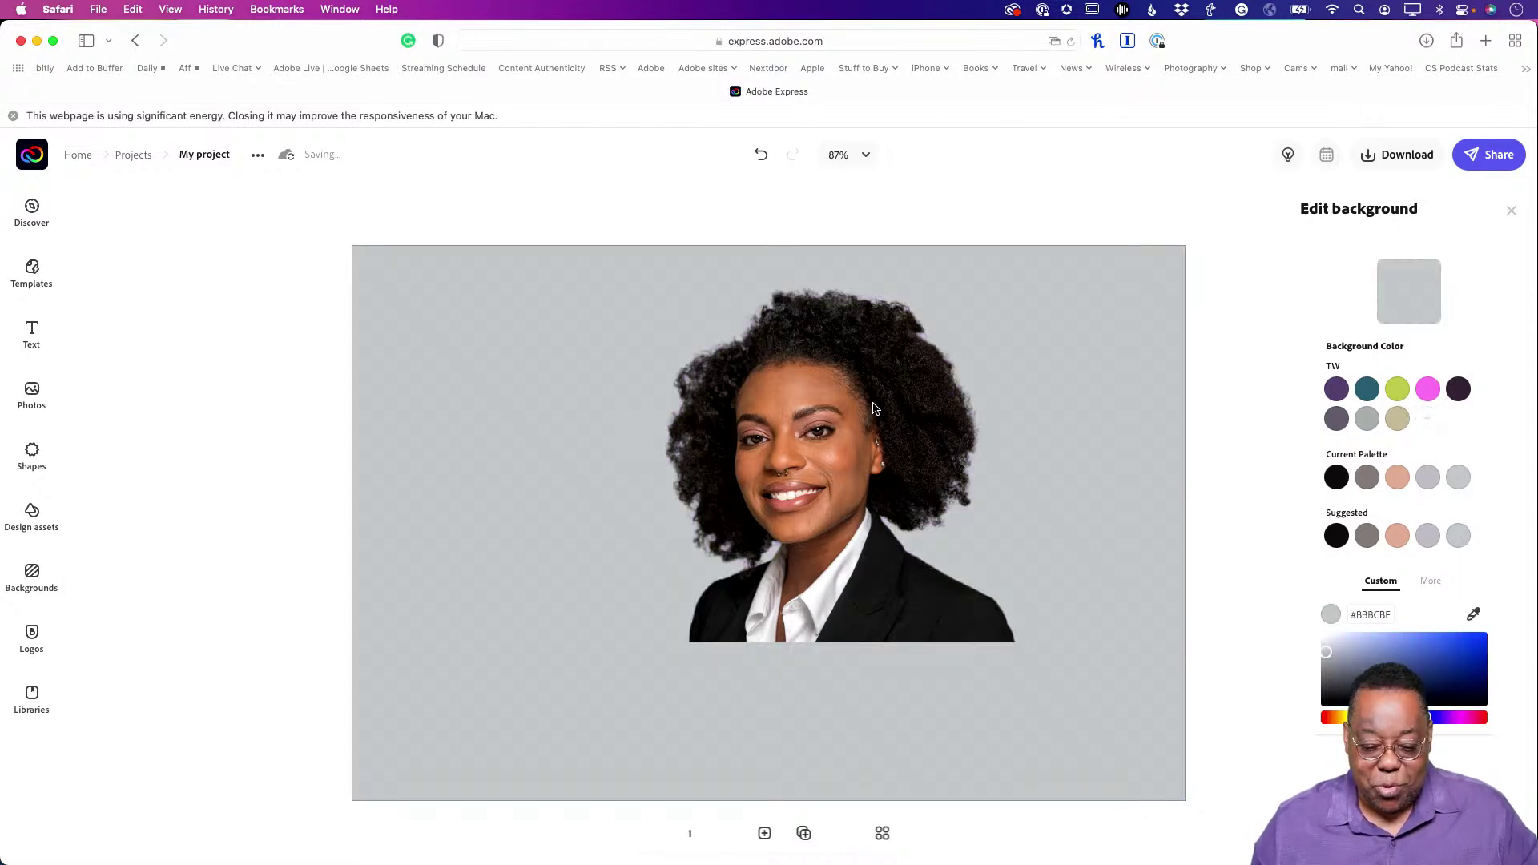
Align the cutout to the canvas's lower-right corner and enlarge it to nearly the full canvas height.
{"action": "left_click_drag", "start_coordinate": [875, 387], "coordinate": [1045, 545]}
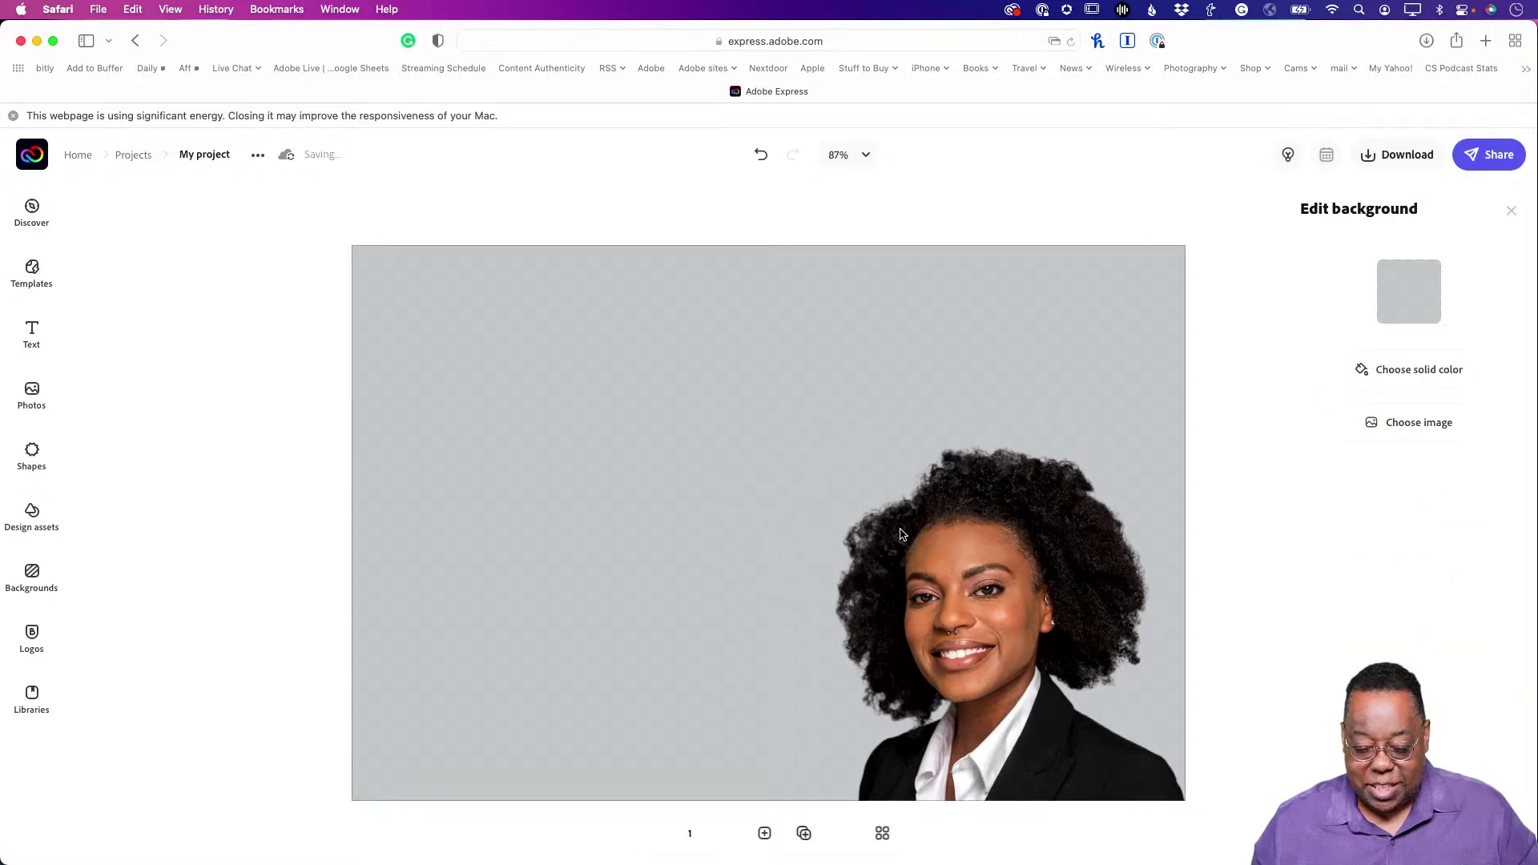
{"action": "left_click", "coordinate": [835, 483]}
{"action": "left_click_drag", "start_coordinate": [827, 445], "coordinate": [613, 290]}
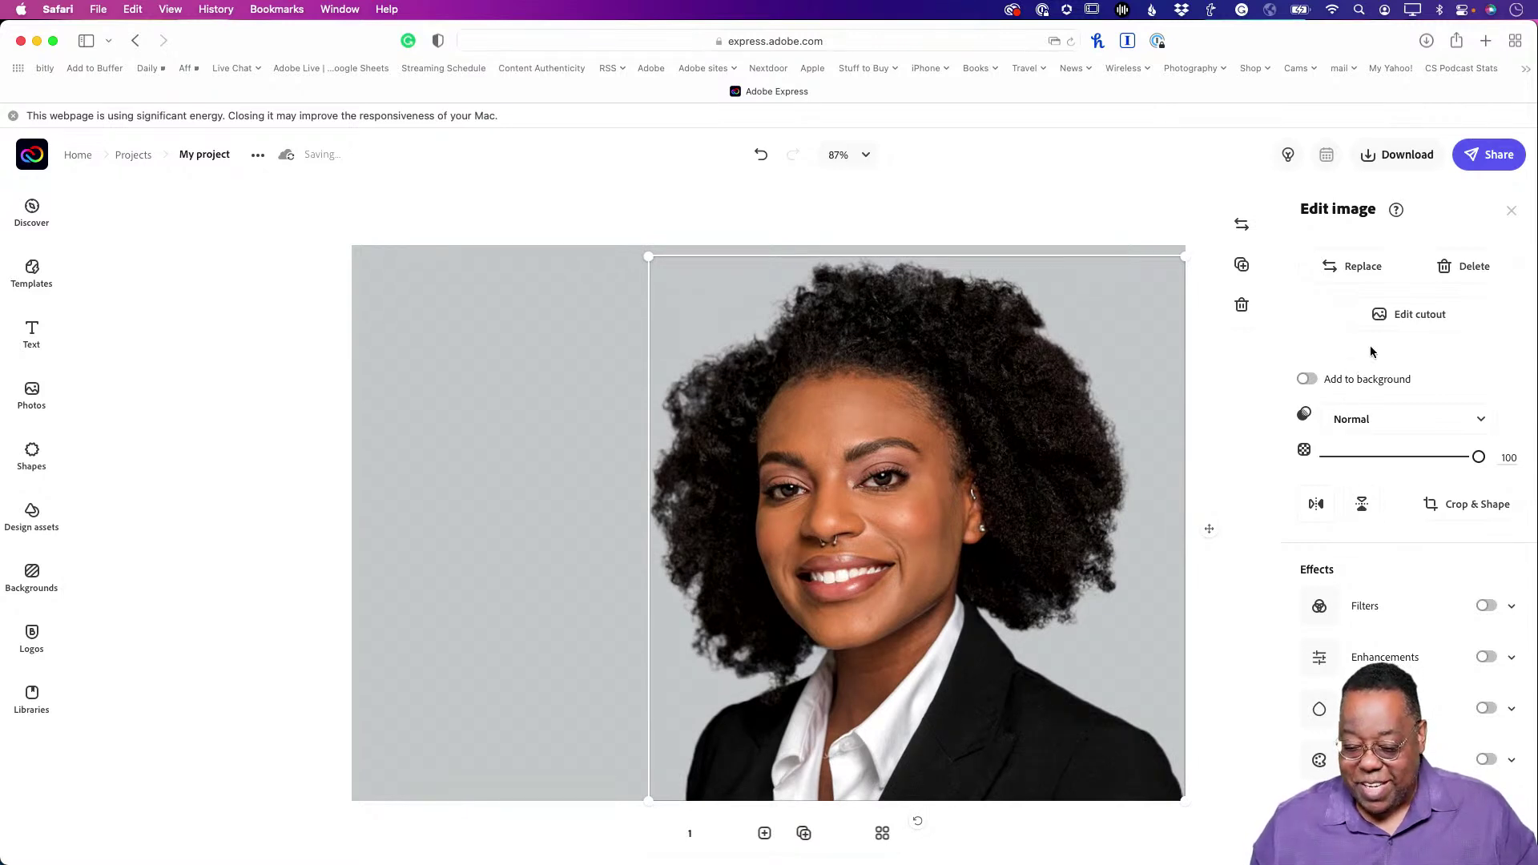
Set the canvas background color to the palette's peach tone #D3A68F.
{"action": "left_click", "coordinate": [568, 487]}
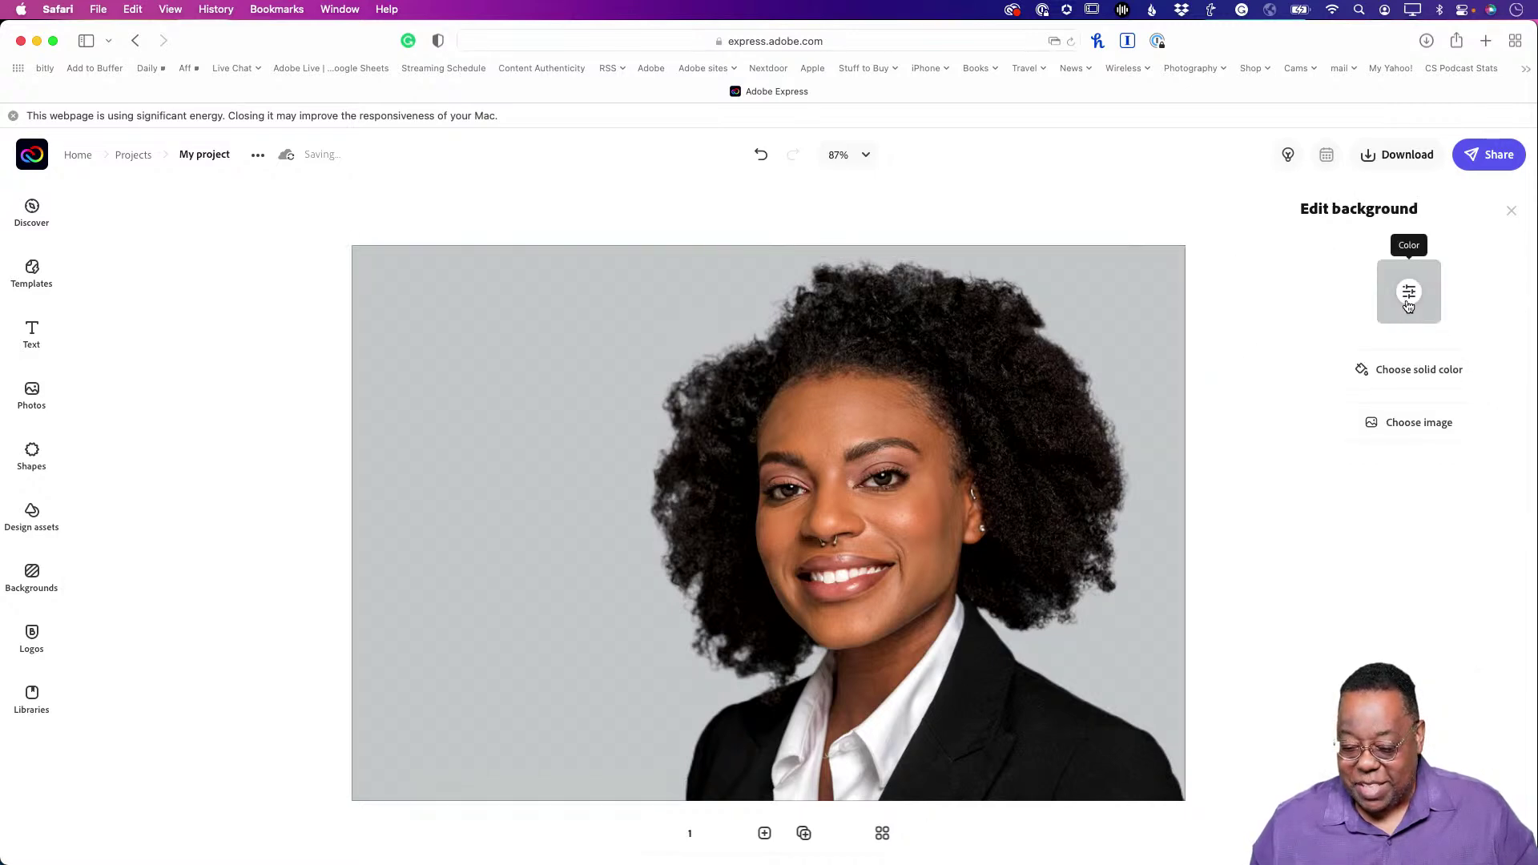
{"action": "left_click", "coordinate": [1412, 320]}
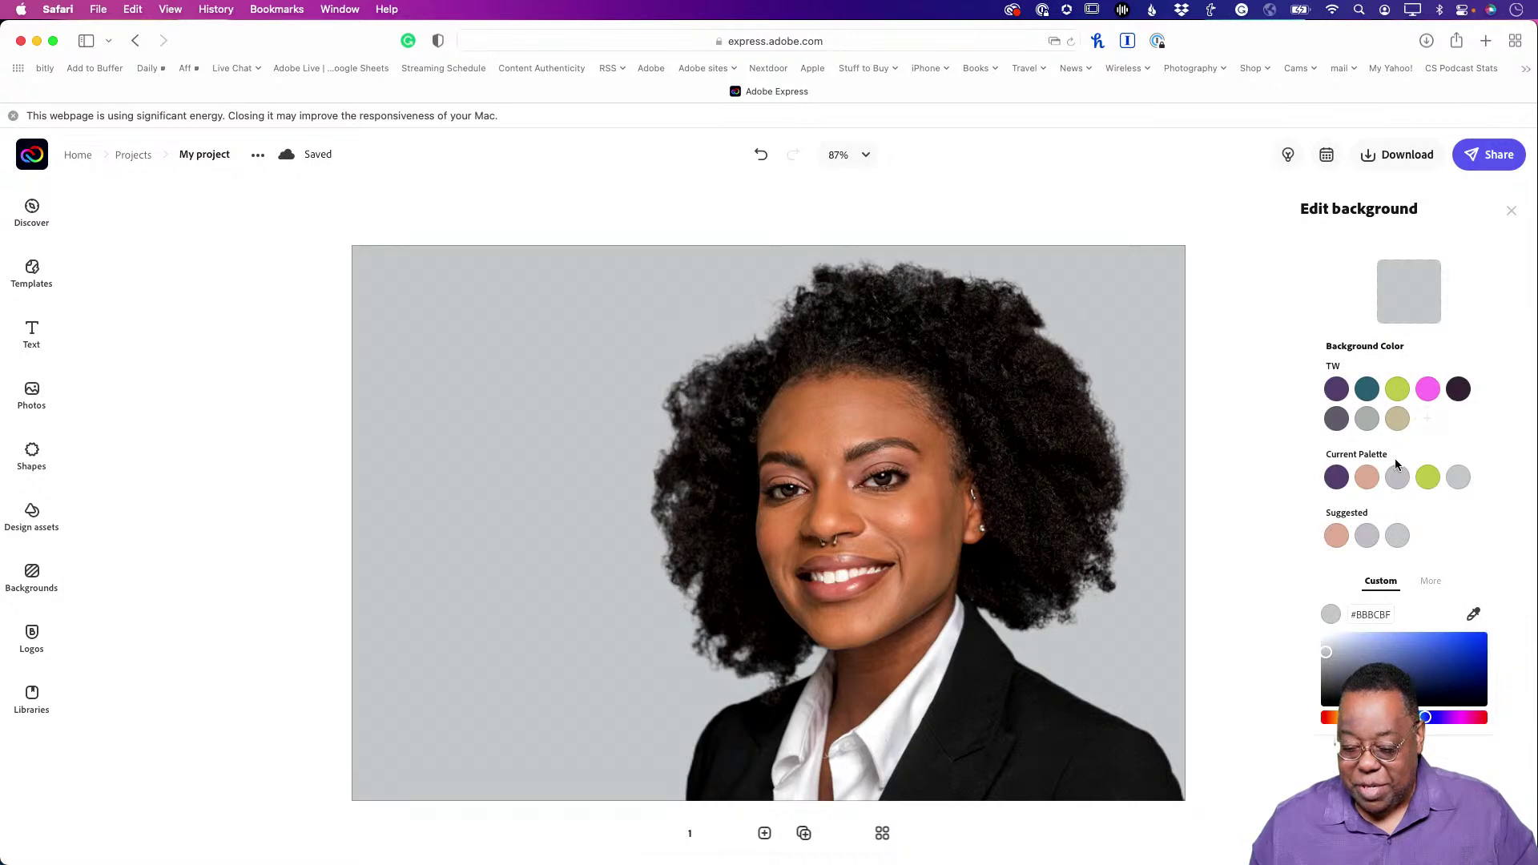
{"action": "left_click", "coordinate": [1366, 477]}
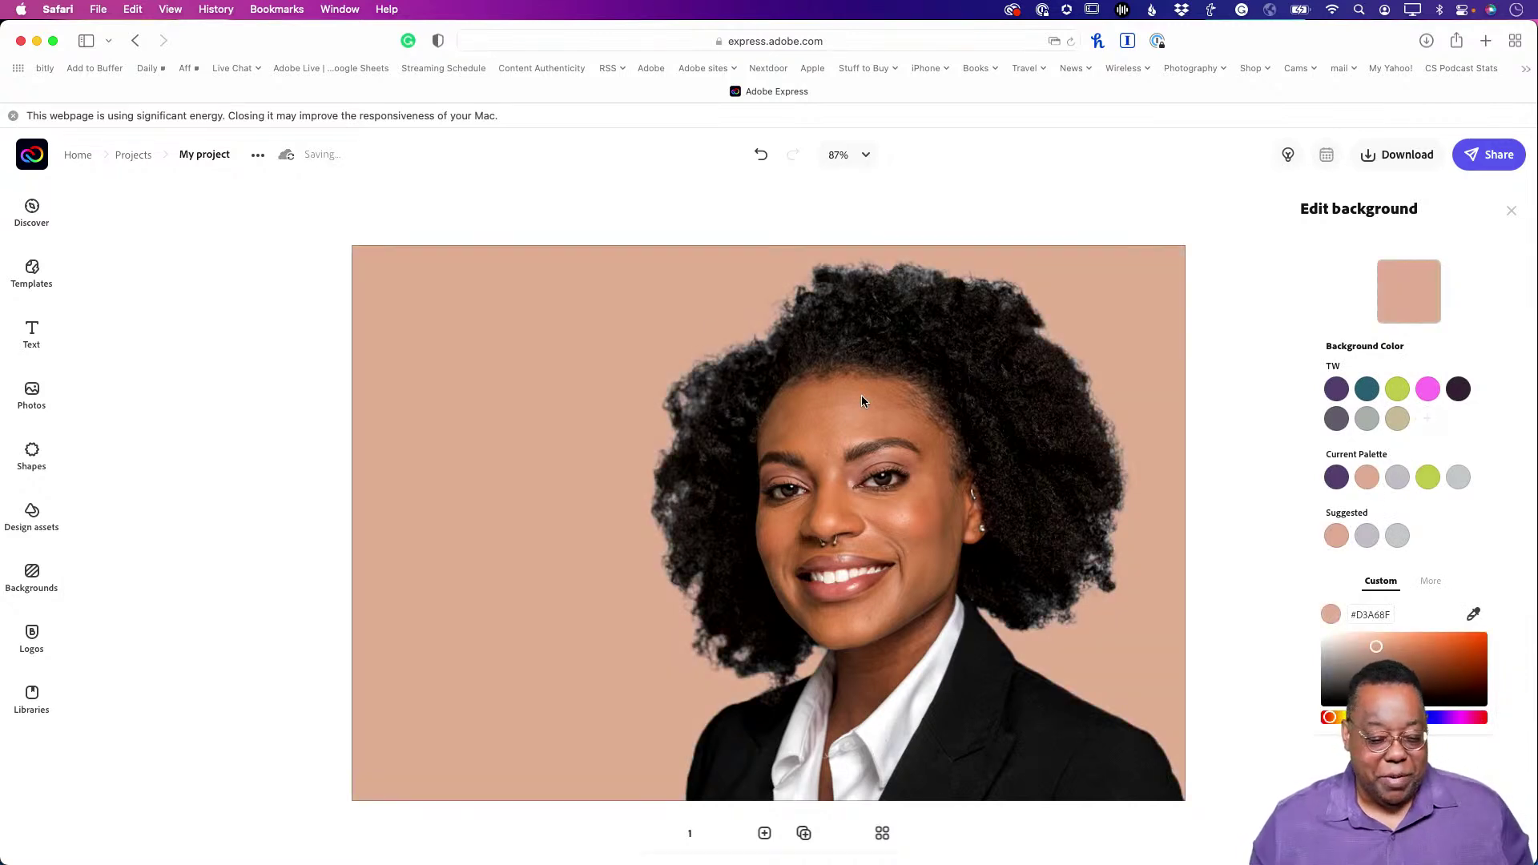
Return to the home page and open the Generate QR code quick action.
{"action": "left_click", "coordinate": [77, 156]}
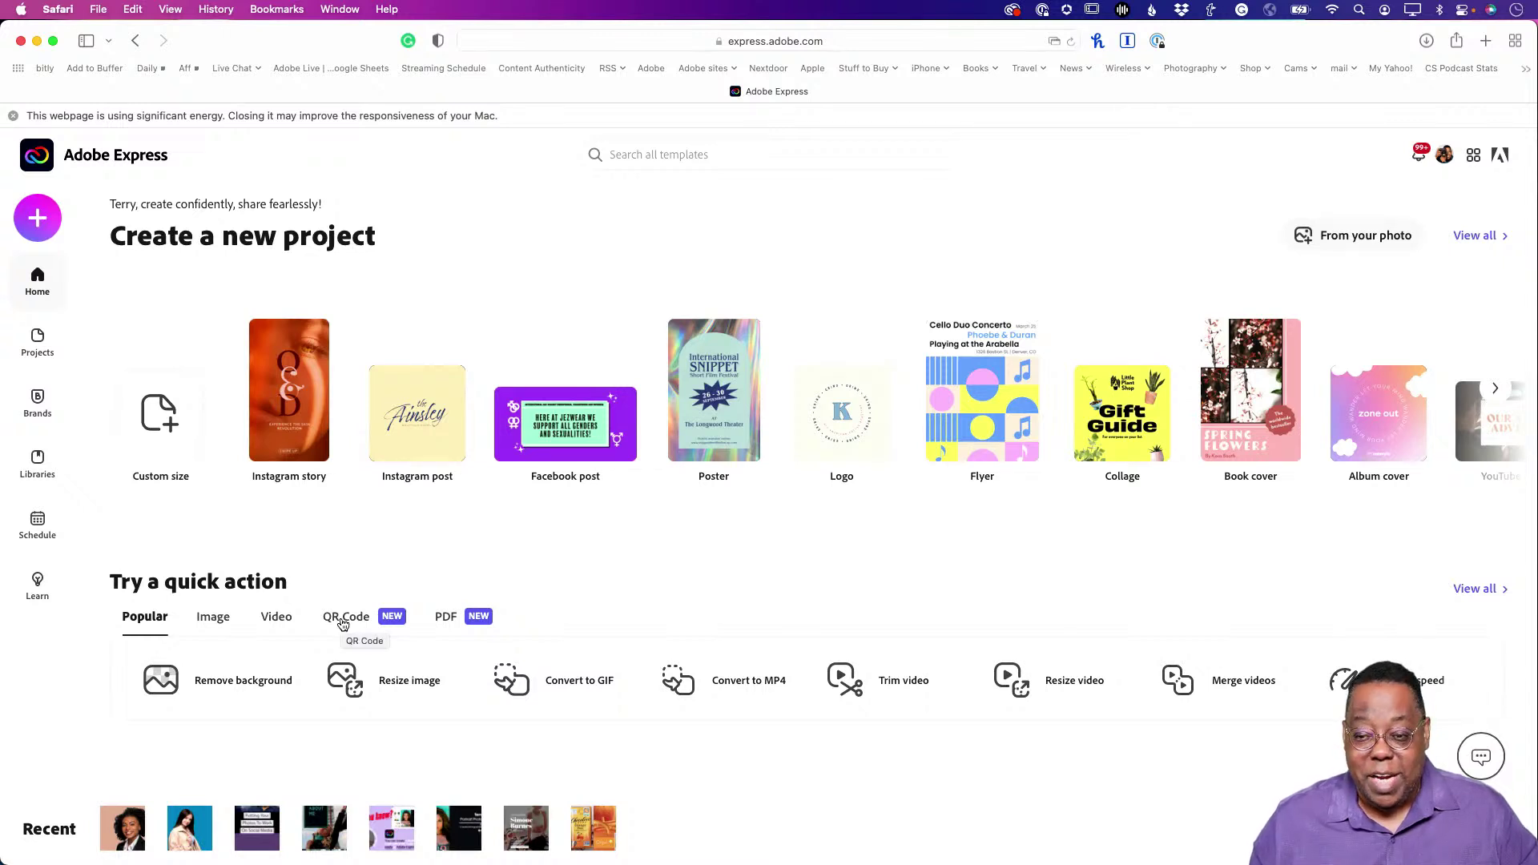
{"action": "left_click", "coordinate": [343, 624]}
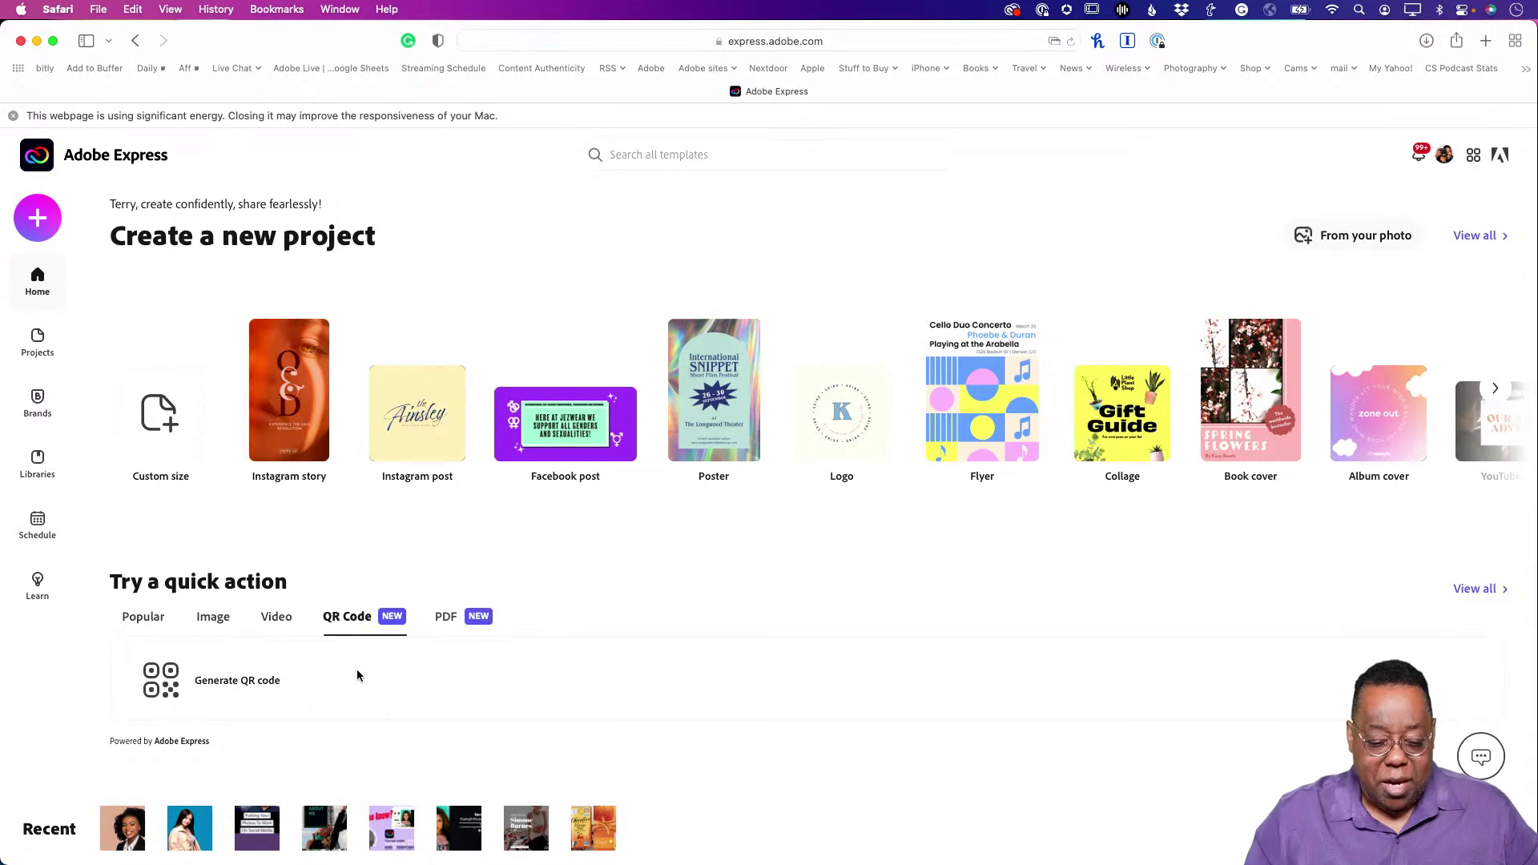
{"action": "scroll", "coordinate": [358, 670], "scroll_direction": "down", "scroll_amount": 1}
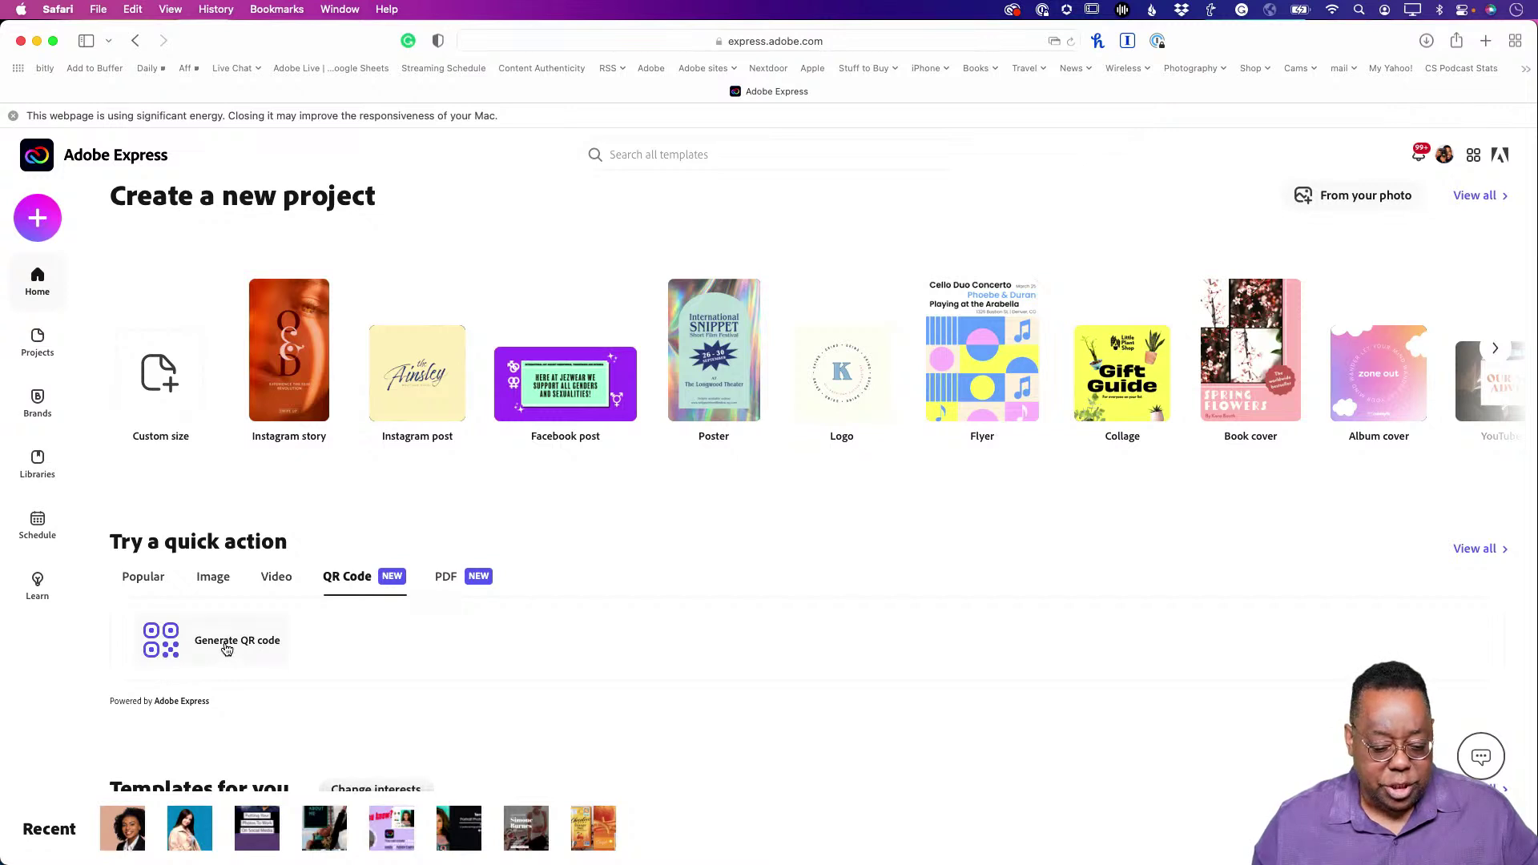
{"action": "left_click", "coordinate": [226, 650]}
{"action": "left_click", "coordinate": [576, 660]}
{"action": "left_click", "coordinate": [568, 662]}
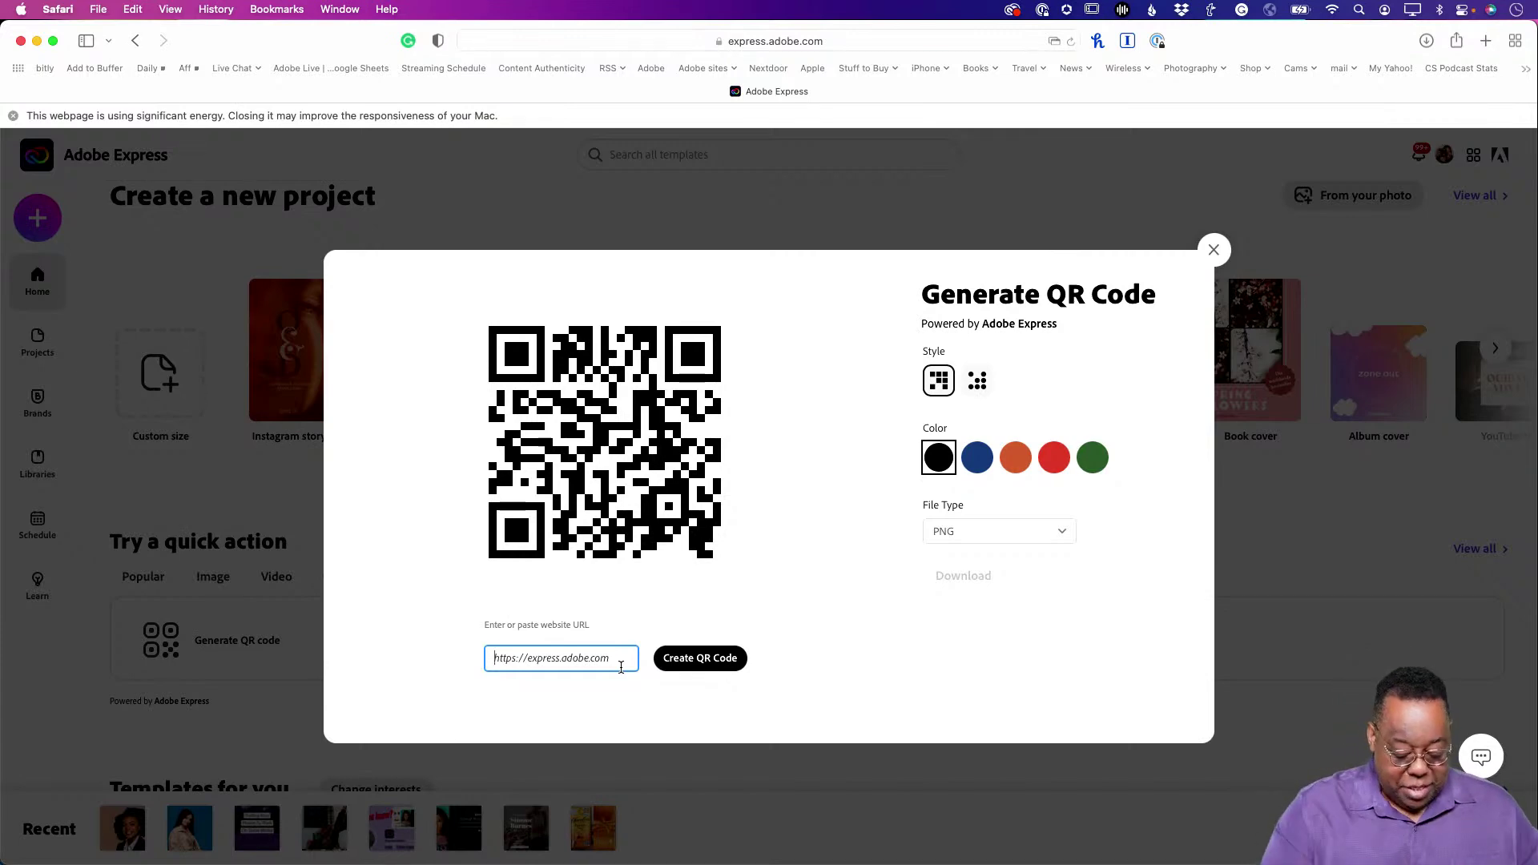
{"action": "type", "text": "https://"}
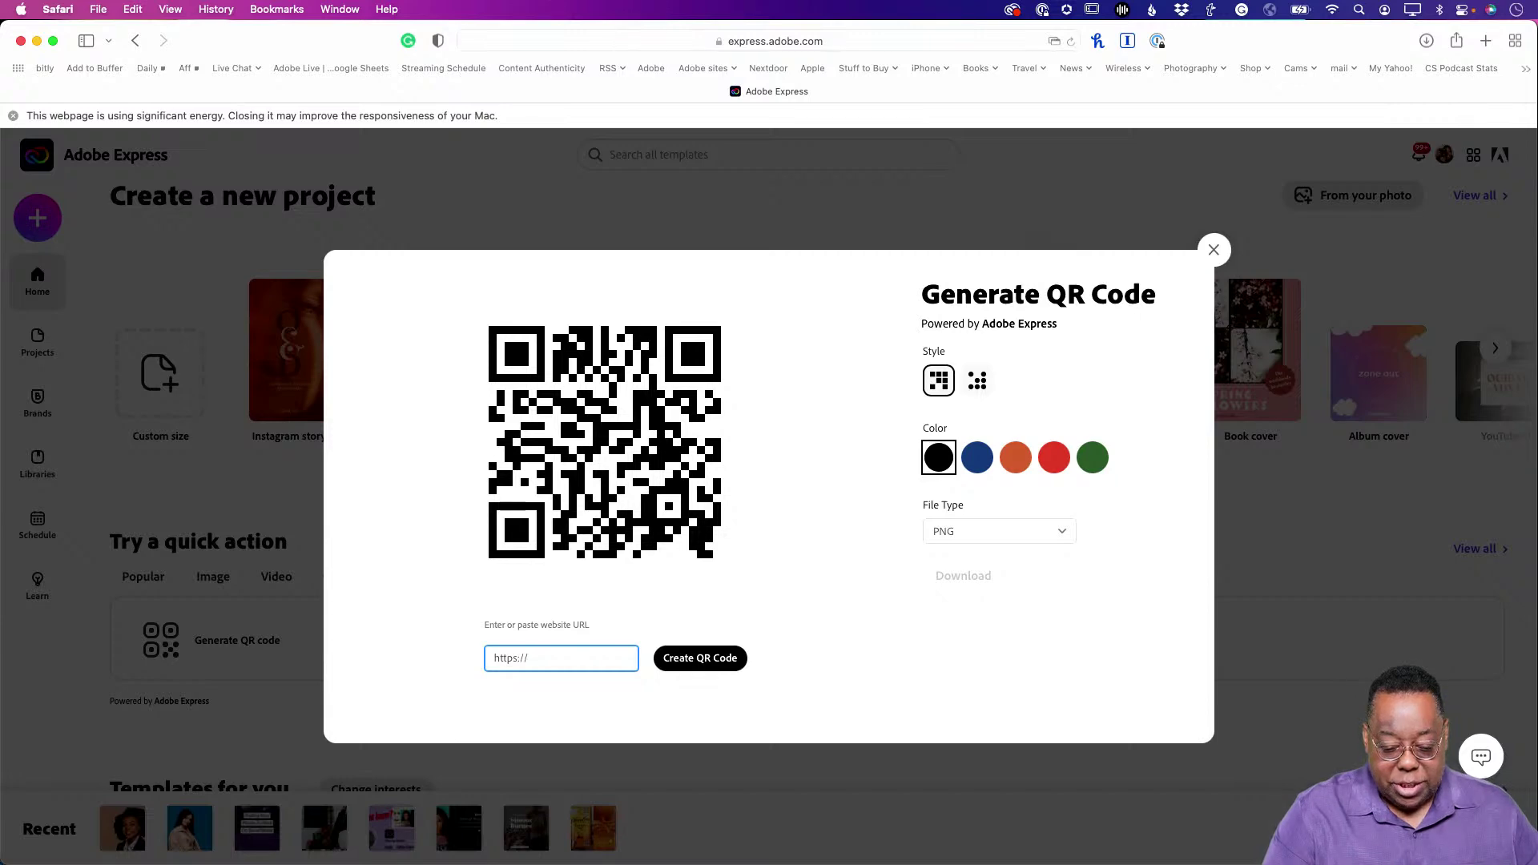
{"action": "type", "text": "terryl"}
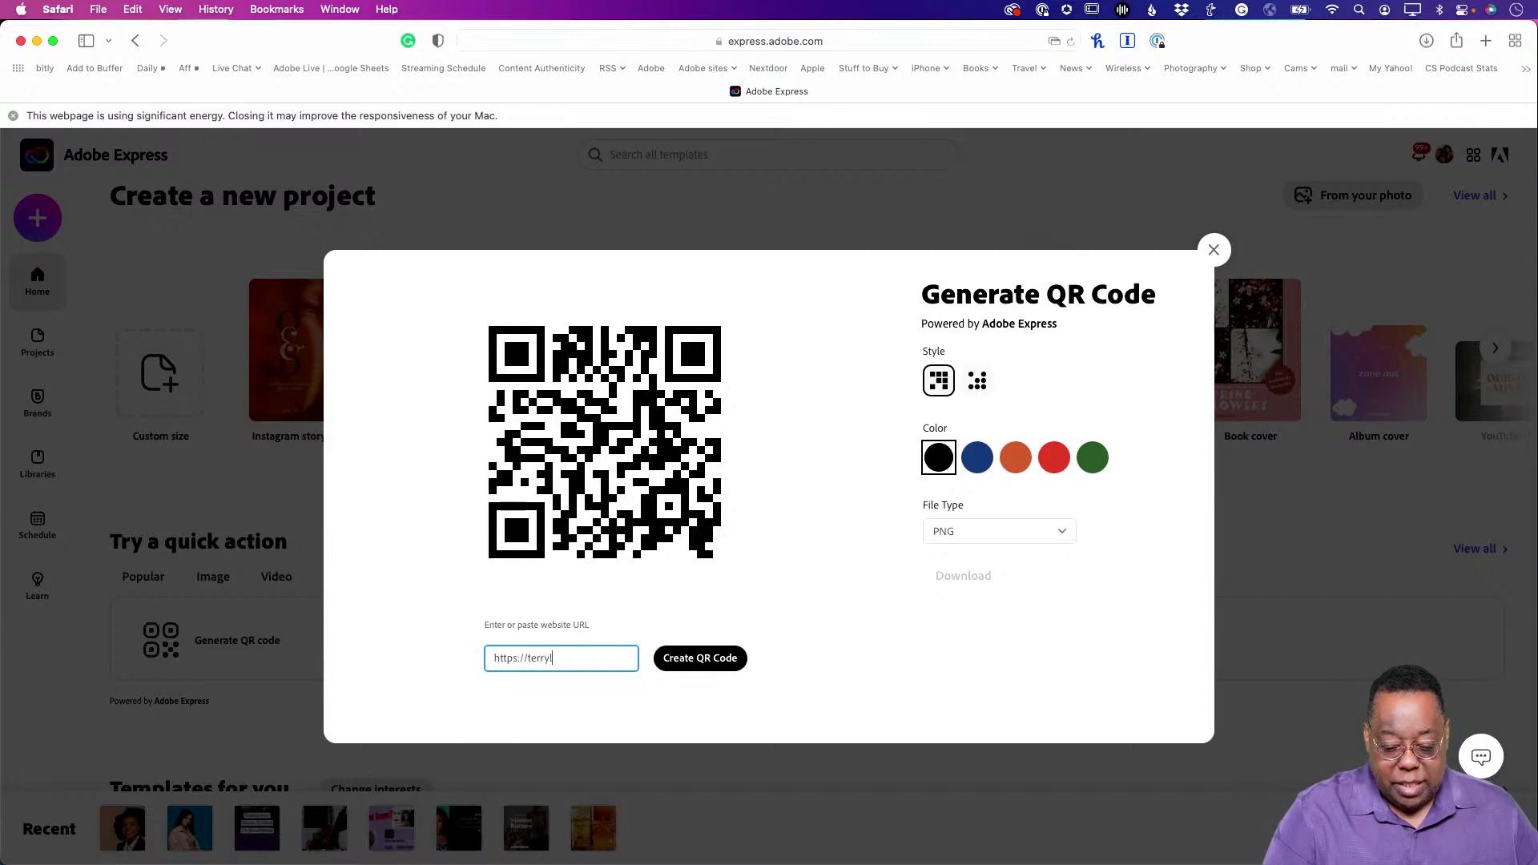
{"action": "type", "text": "eewhite.social"}
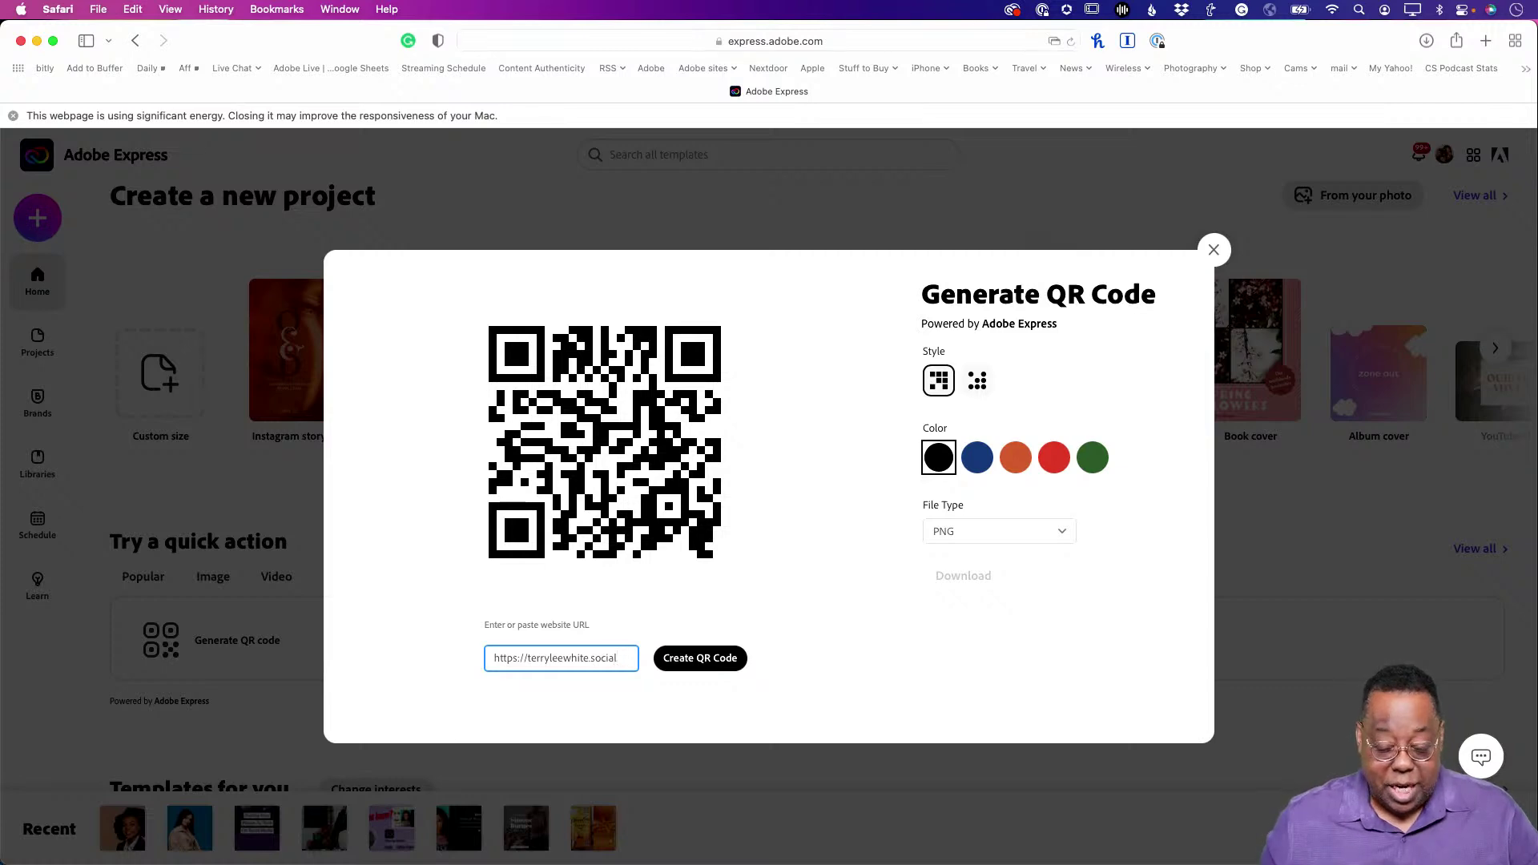
{"action": "left_click", "coordinate": [704, 657]}
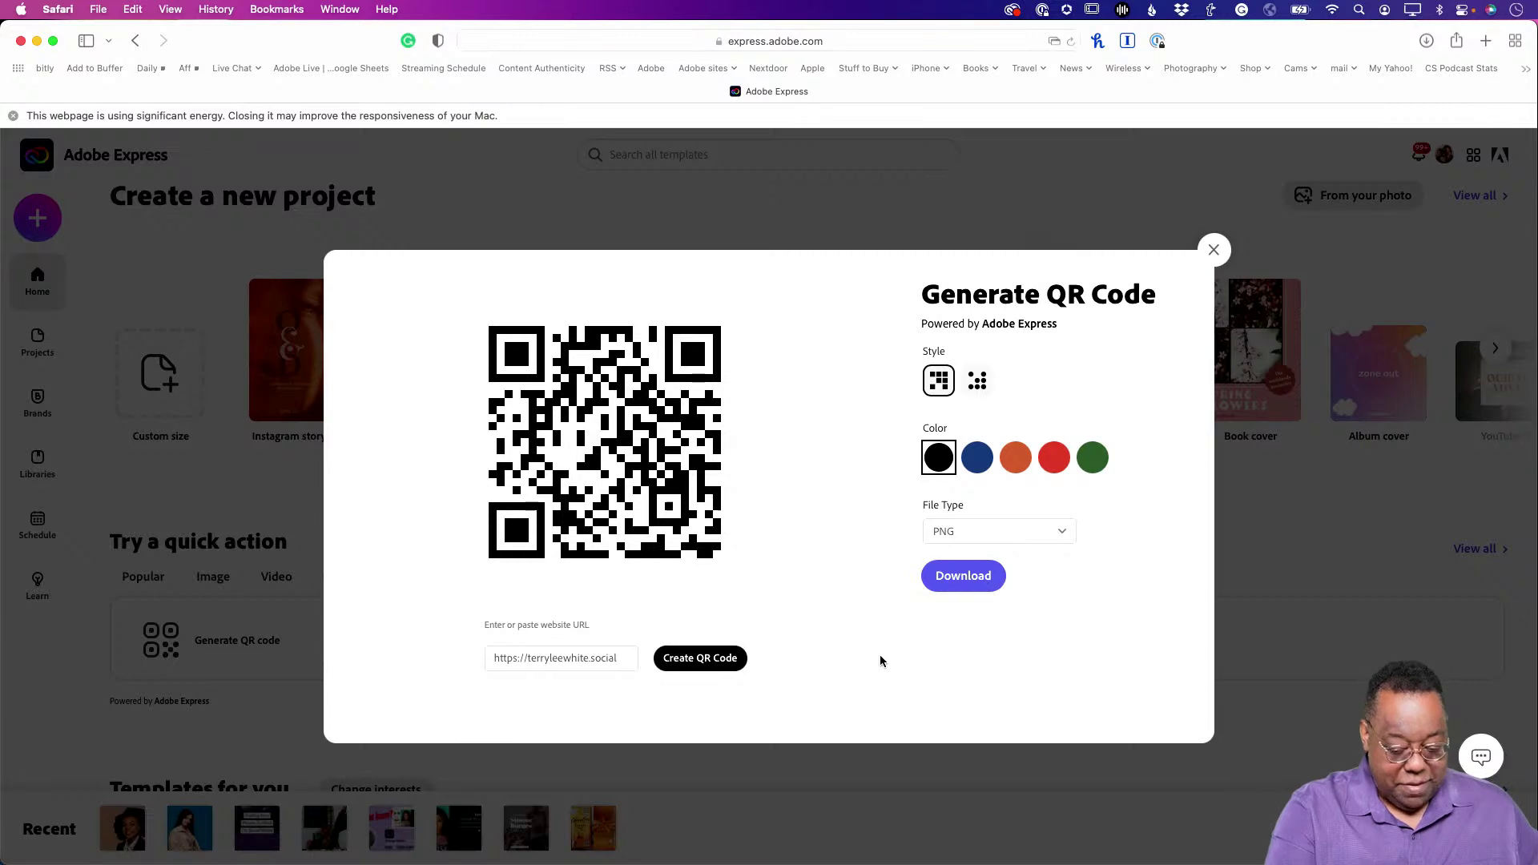
{"action": "key", "text": "super+Tab"}
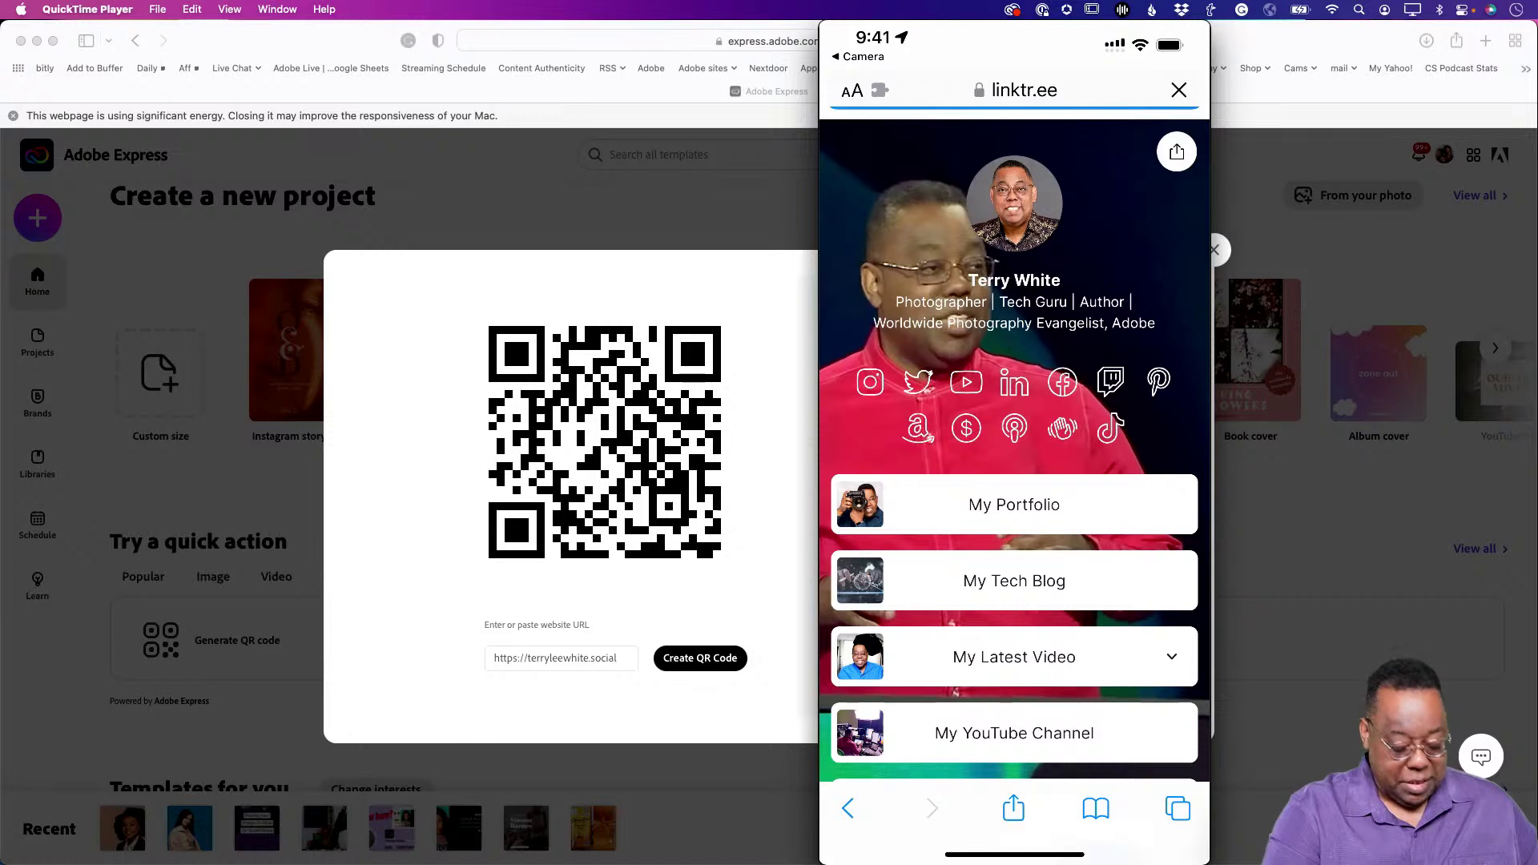
{"action": "key", "text": "super+Tab"}
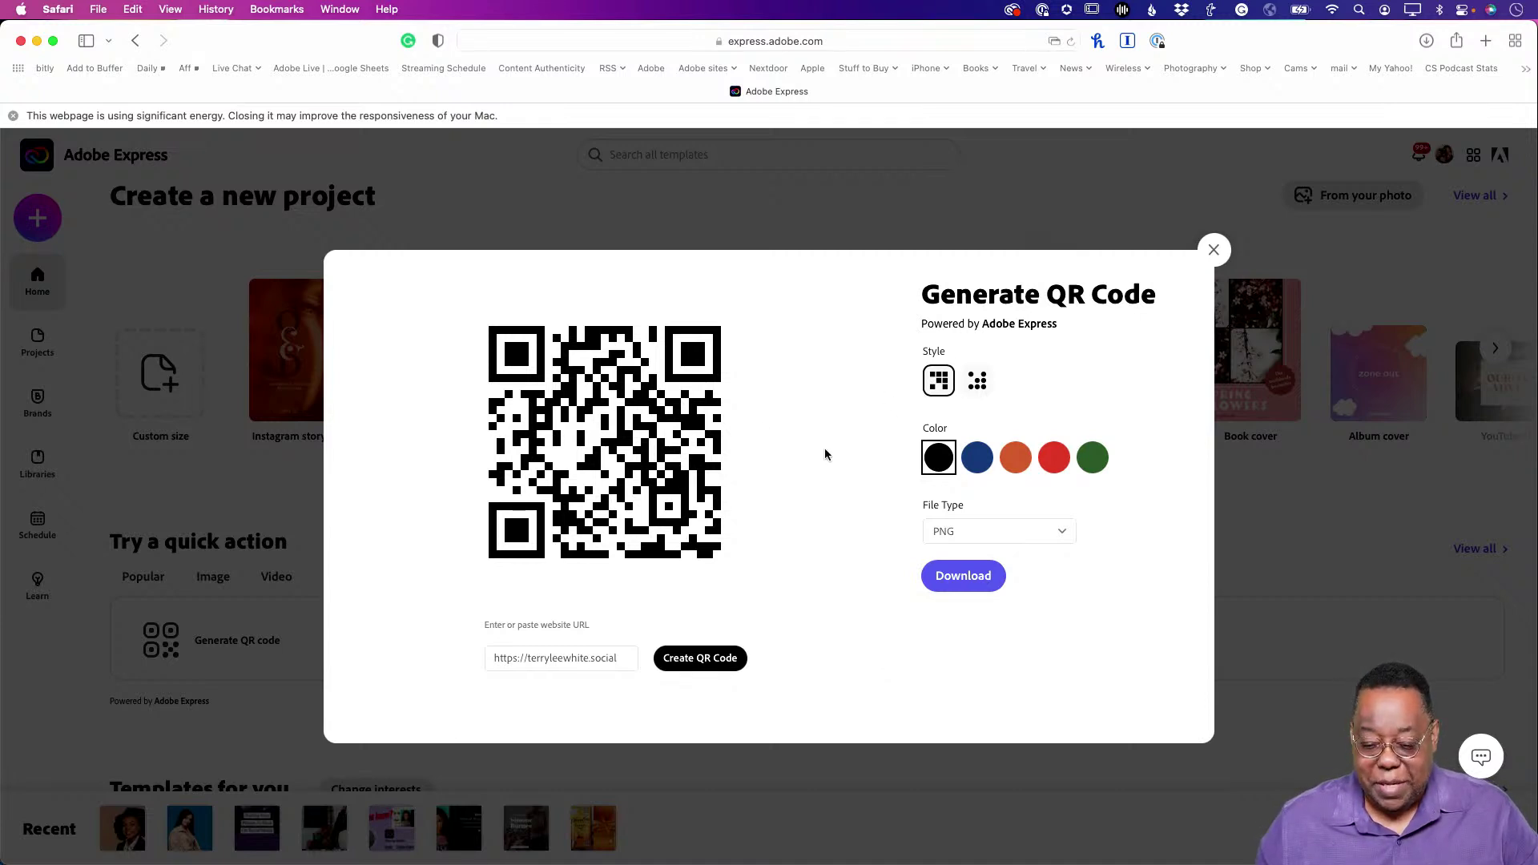
Try the dotted style and the blue, orange, red and green colors on the QR code, restoring the square style and black.
{"action": "left_click", "coordinate": [976, 385]}
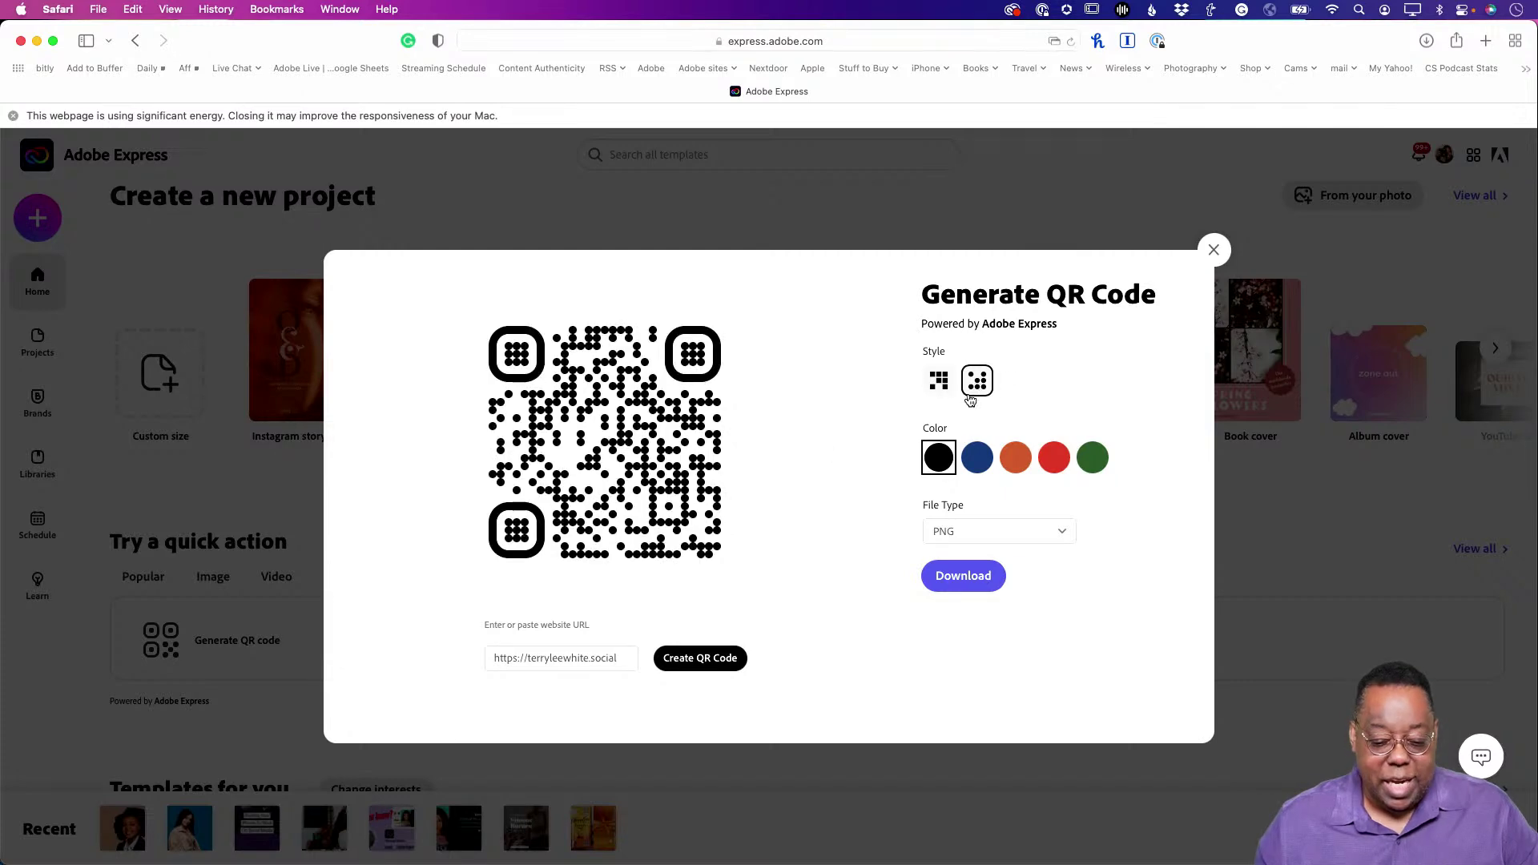
{"action": "left_click", "coordinate": [930, 385]}
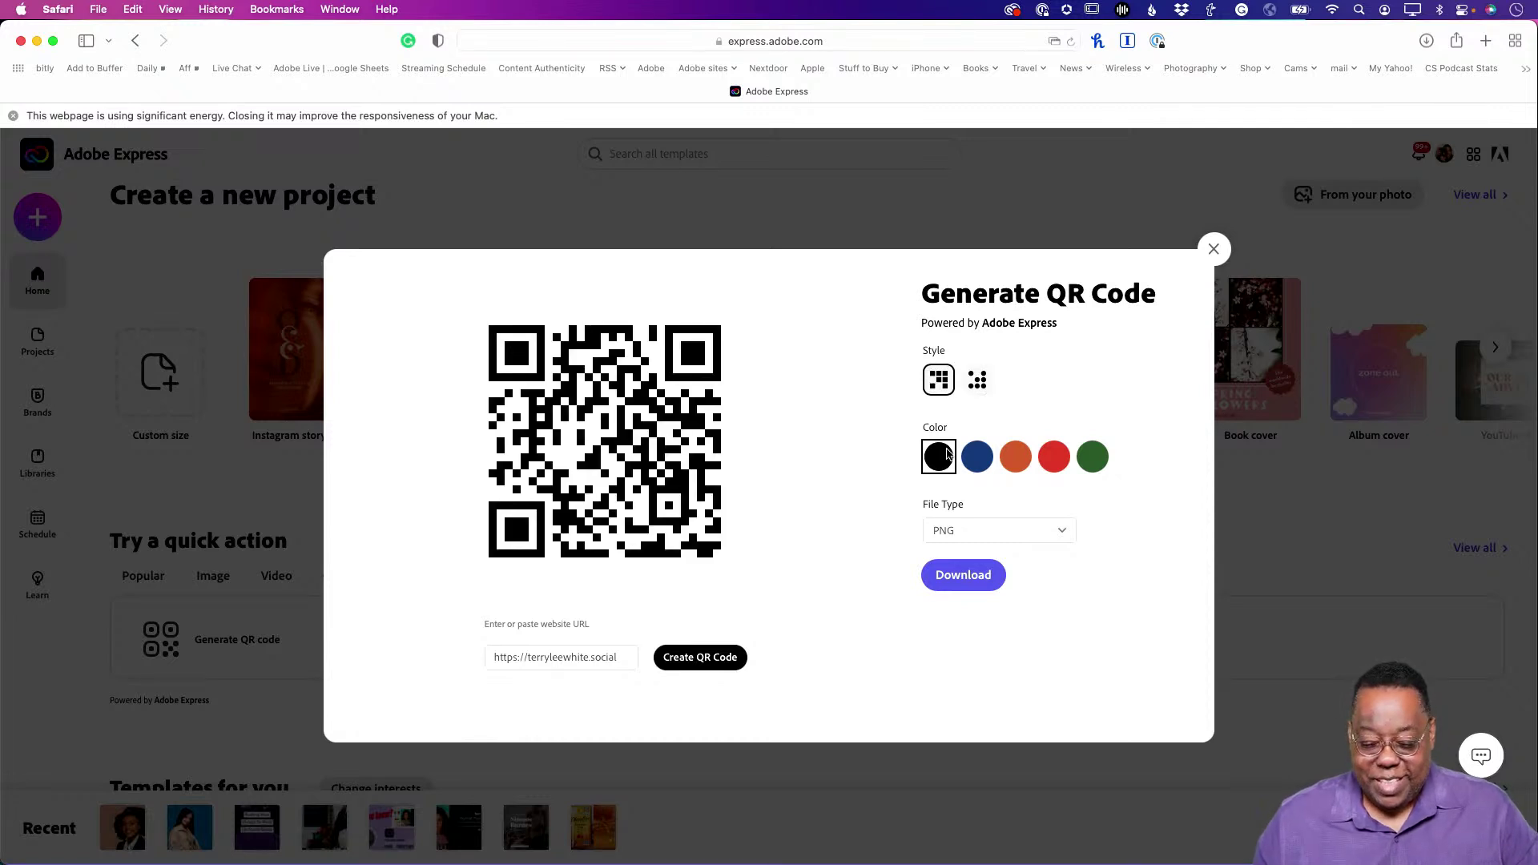
{"action": "left_click", "coordinate": [978, 472]}
{"action": "left_click", "coordinate": [1014, 472]}
{"action": "left_click", "coordinate": [1053, 472]}
{"action": "left_click", "coordinate": [1092, 467]}
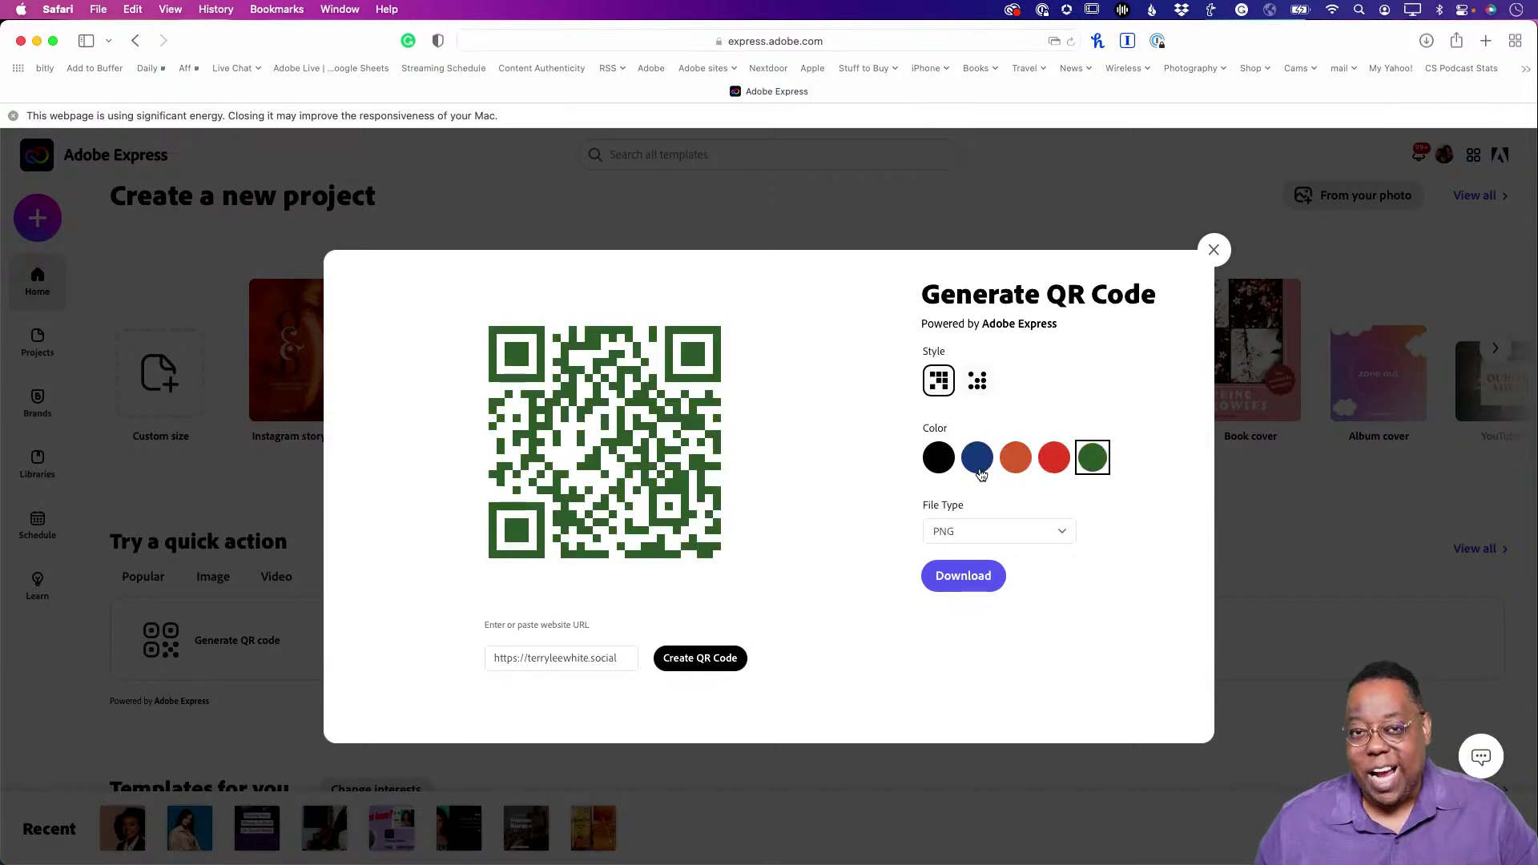
{"action": "left_click", "coordinate": [944, 473]}
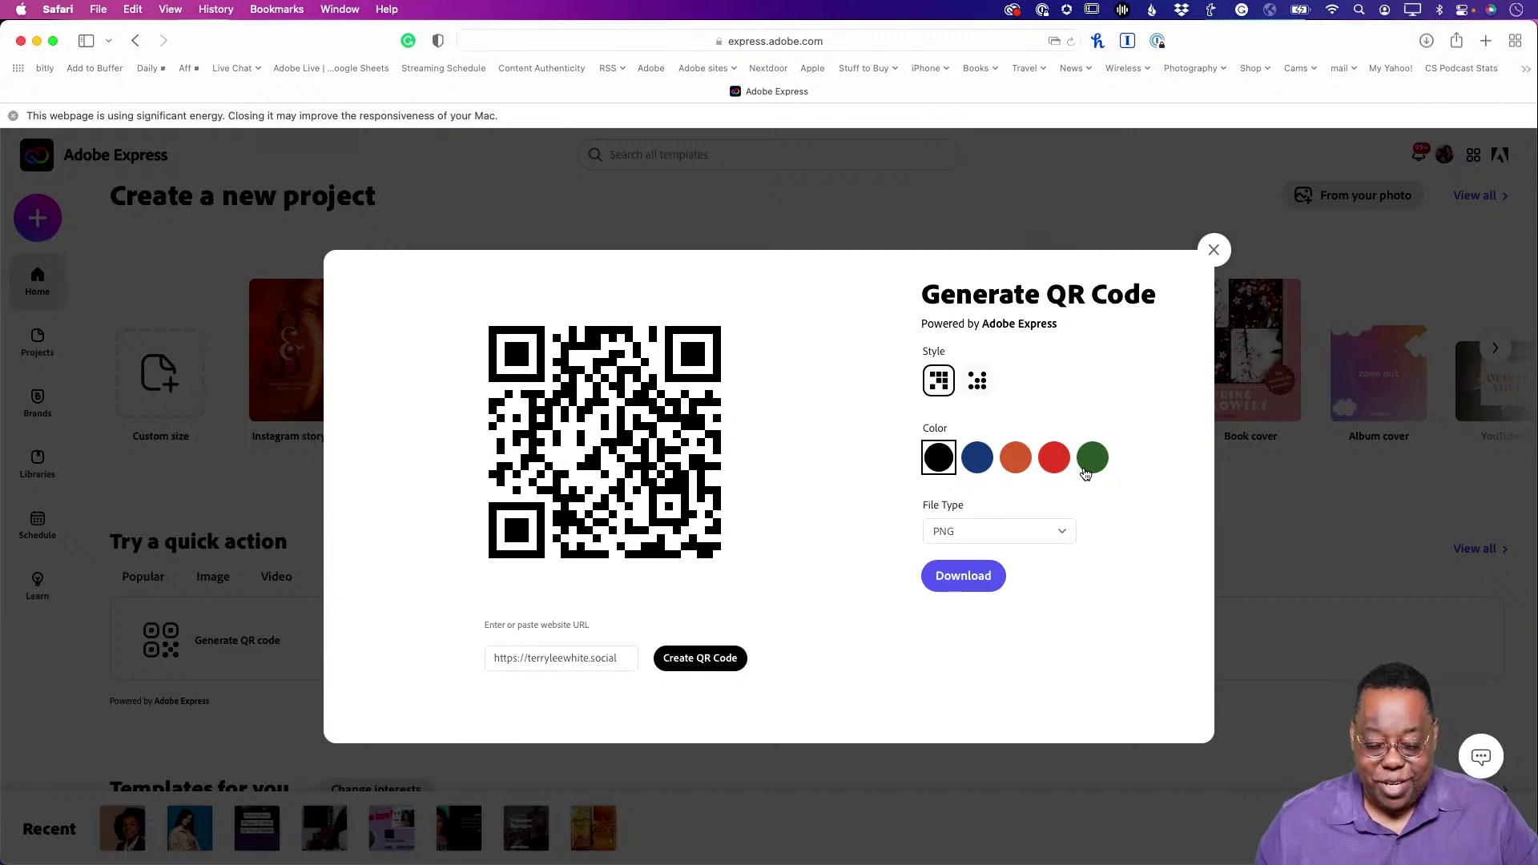
{"action": "left_click", "coordinate": [1059, 471]}
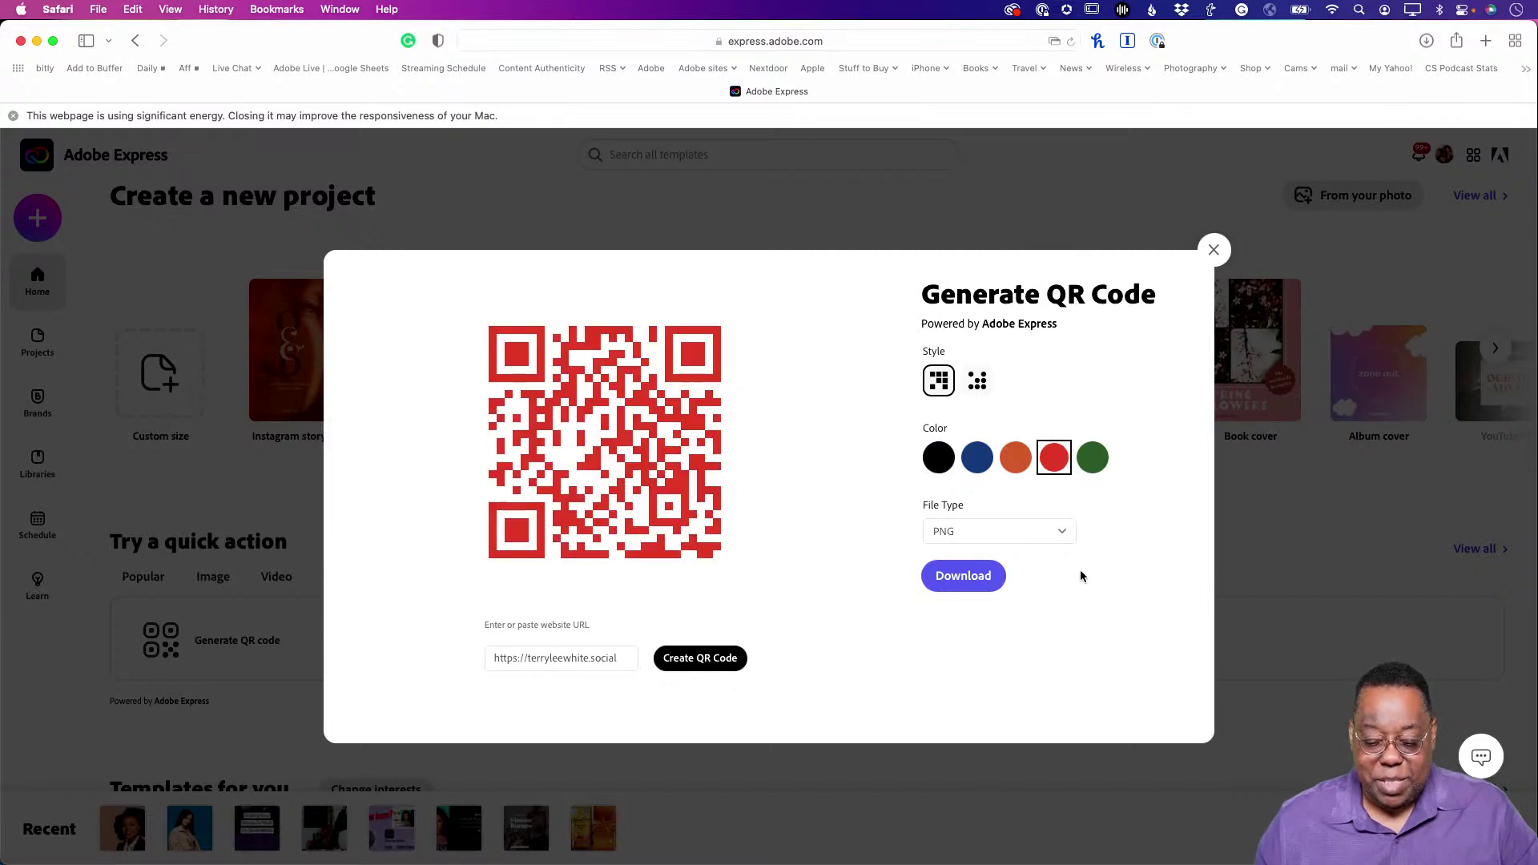
{"action": "left_click", "coordinate": [940, 471]}
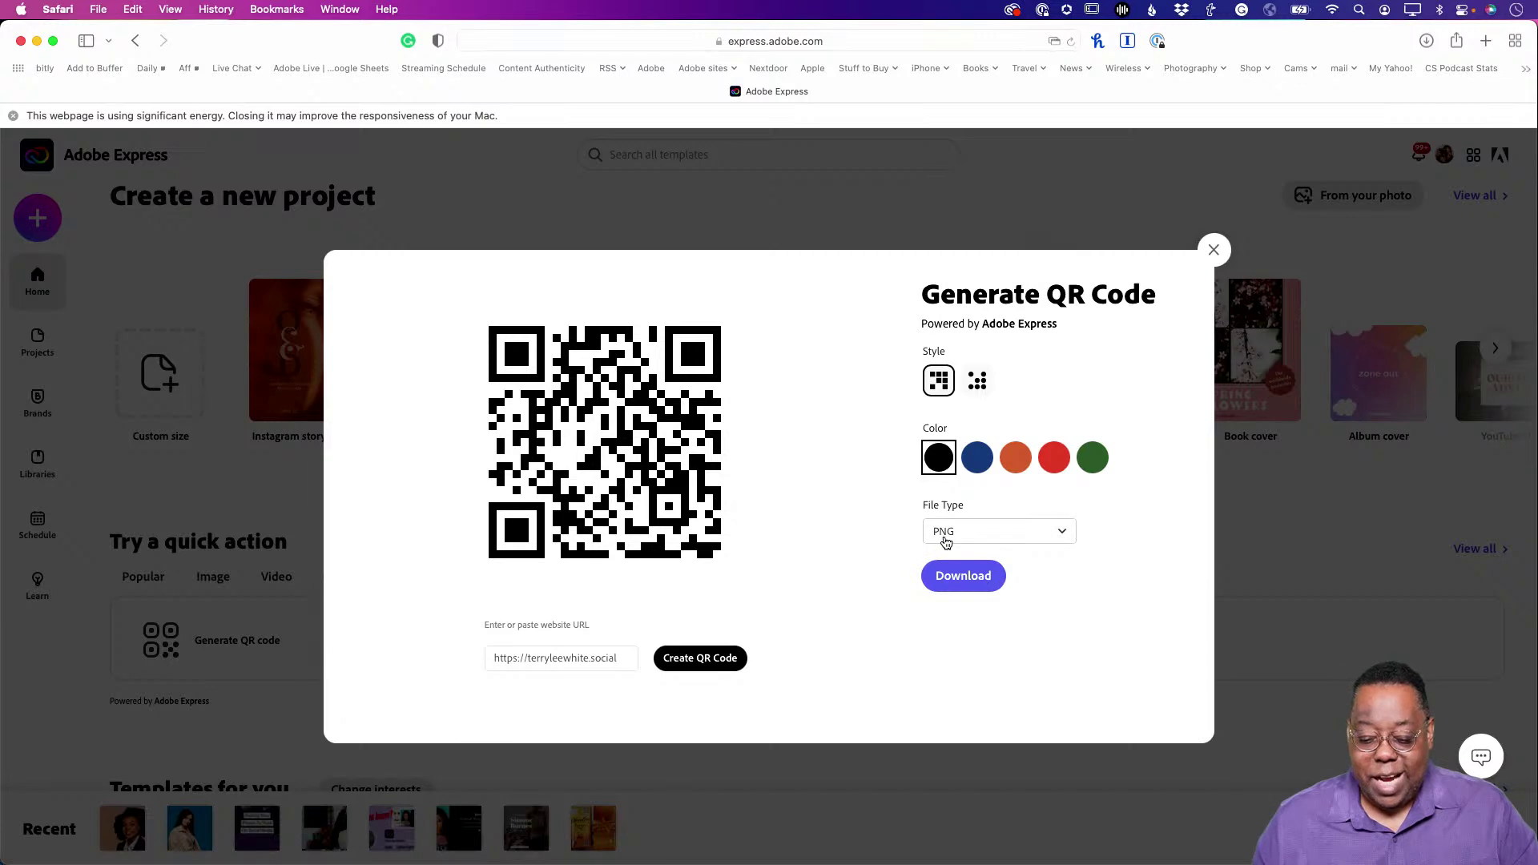
Review the file type options, download the QR code as a PNG, and dismiss the download dialog.
{"action": "left_click", "coordinate": [974, 537]}
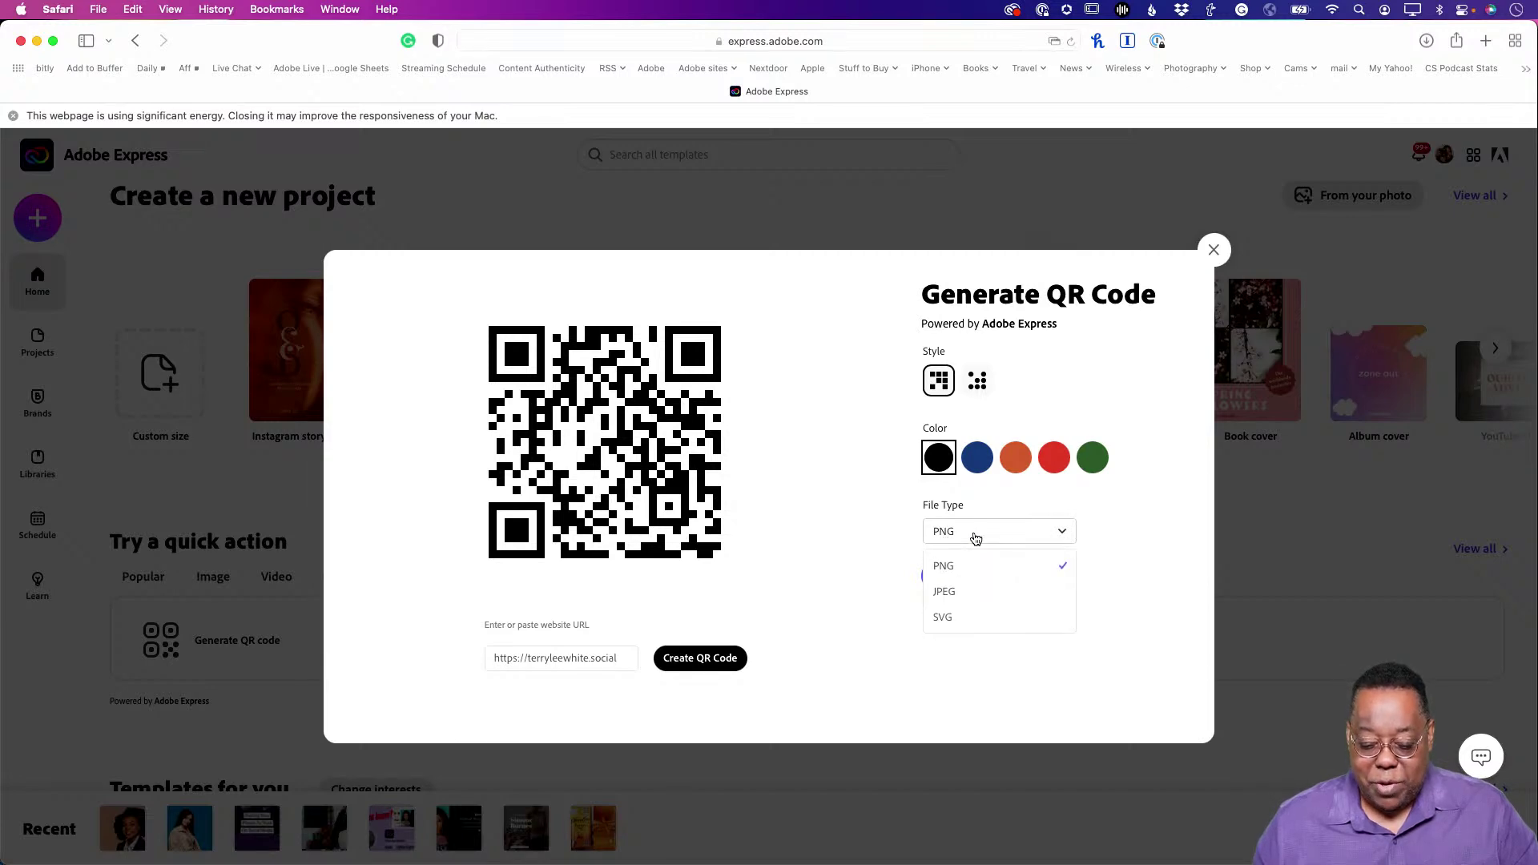
{"action": "left_click", "coordinate": [976, 537]}
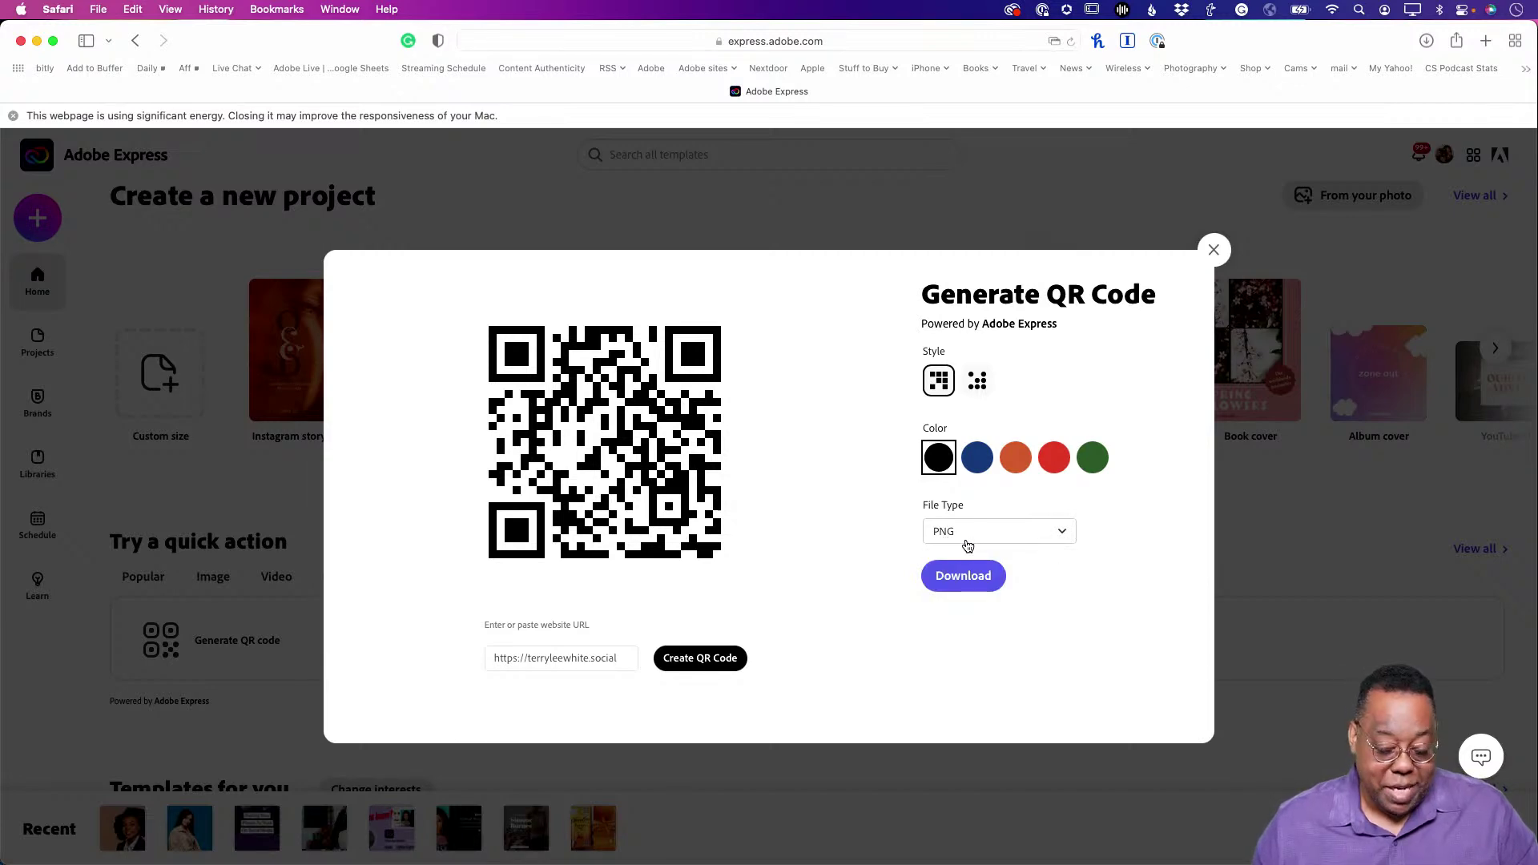
{"action": "left_click", "coordinate": [975, 581]}
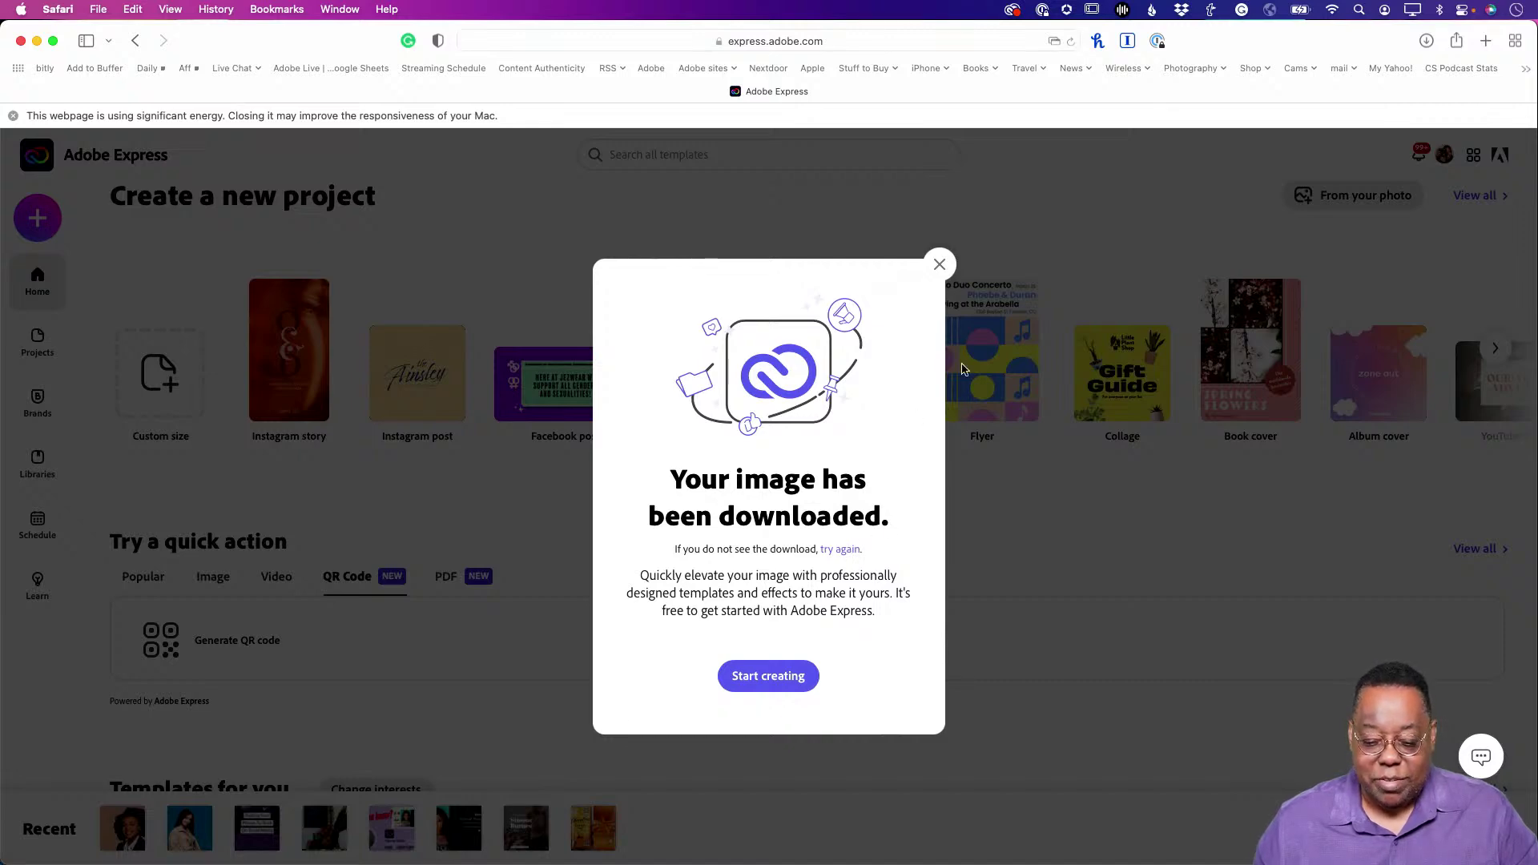
{"action": "left_click", "coordinate": [940, 265]}
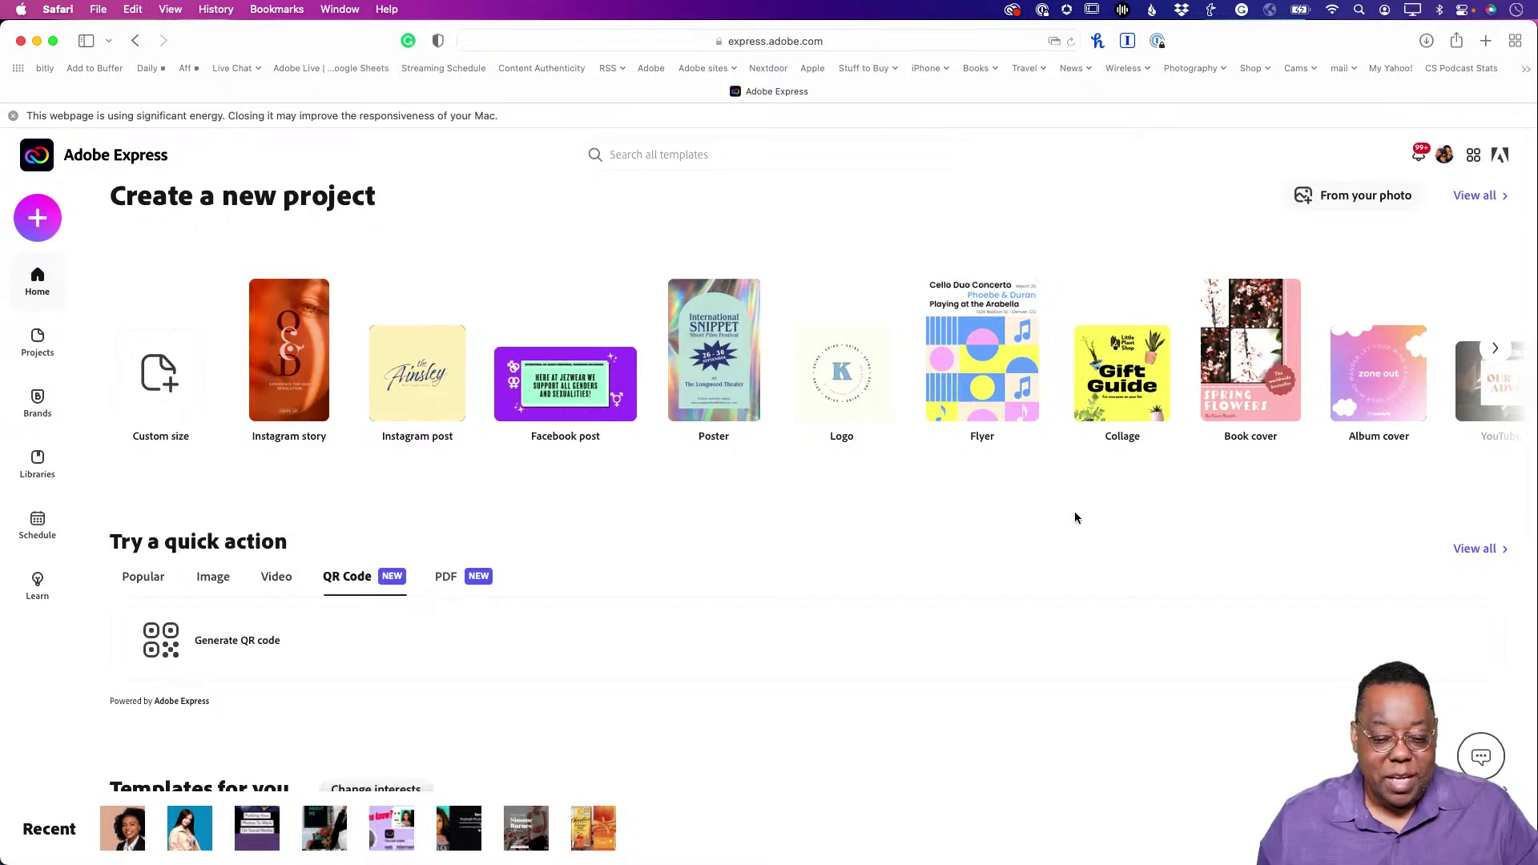
Dismiss the browser's energy warning and search all templates for the previous term "photography".
{"action": "left_click", "coordinate": [664, 160]}
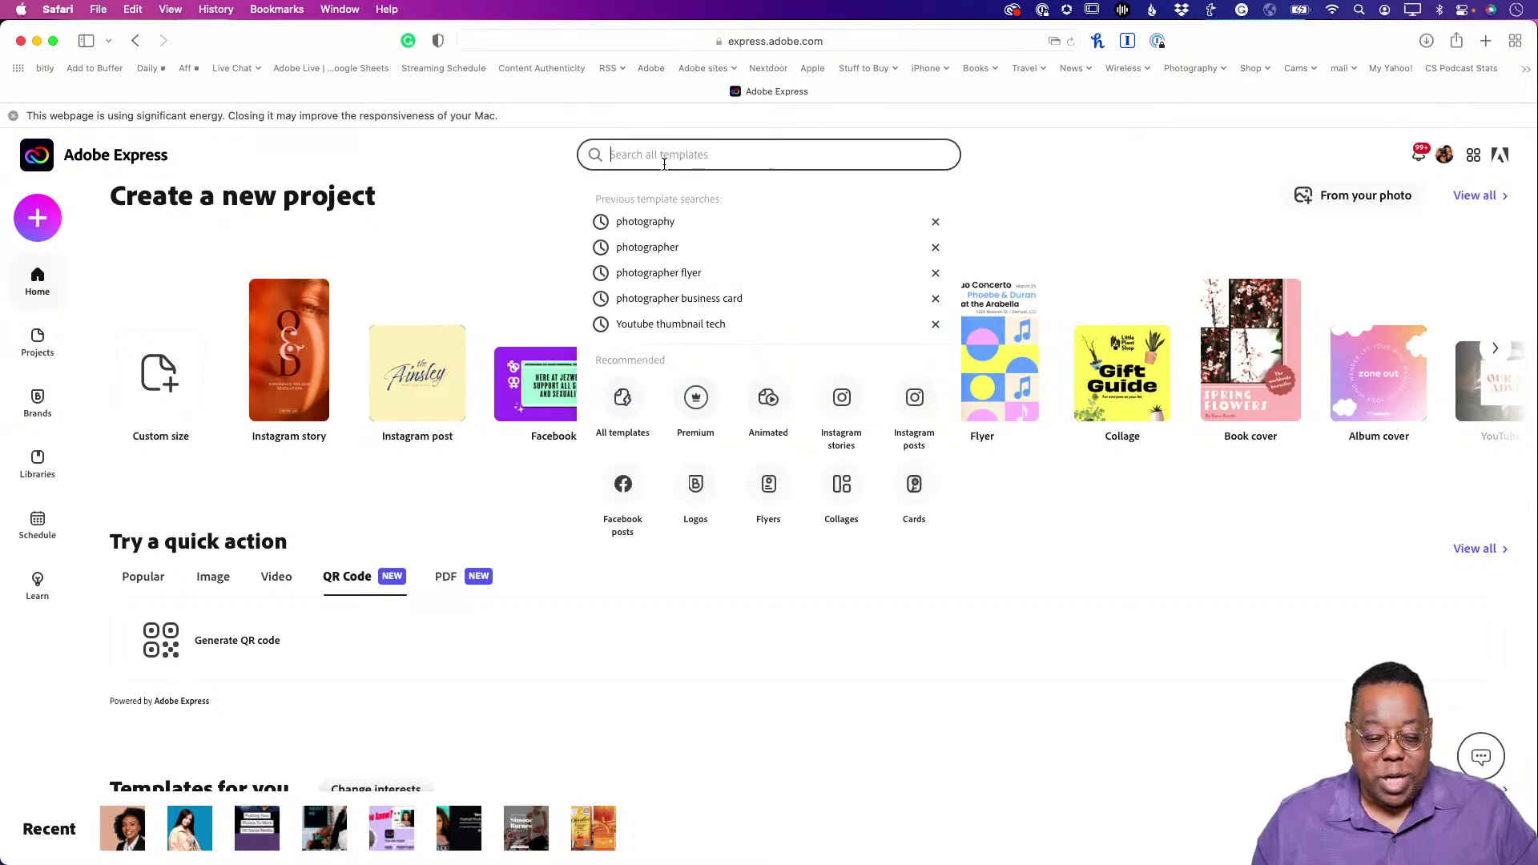
{"action": "left_click", "coordinate": [13, 116]}
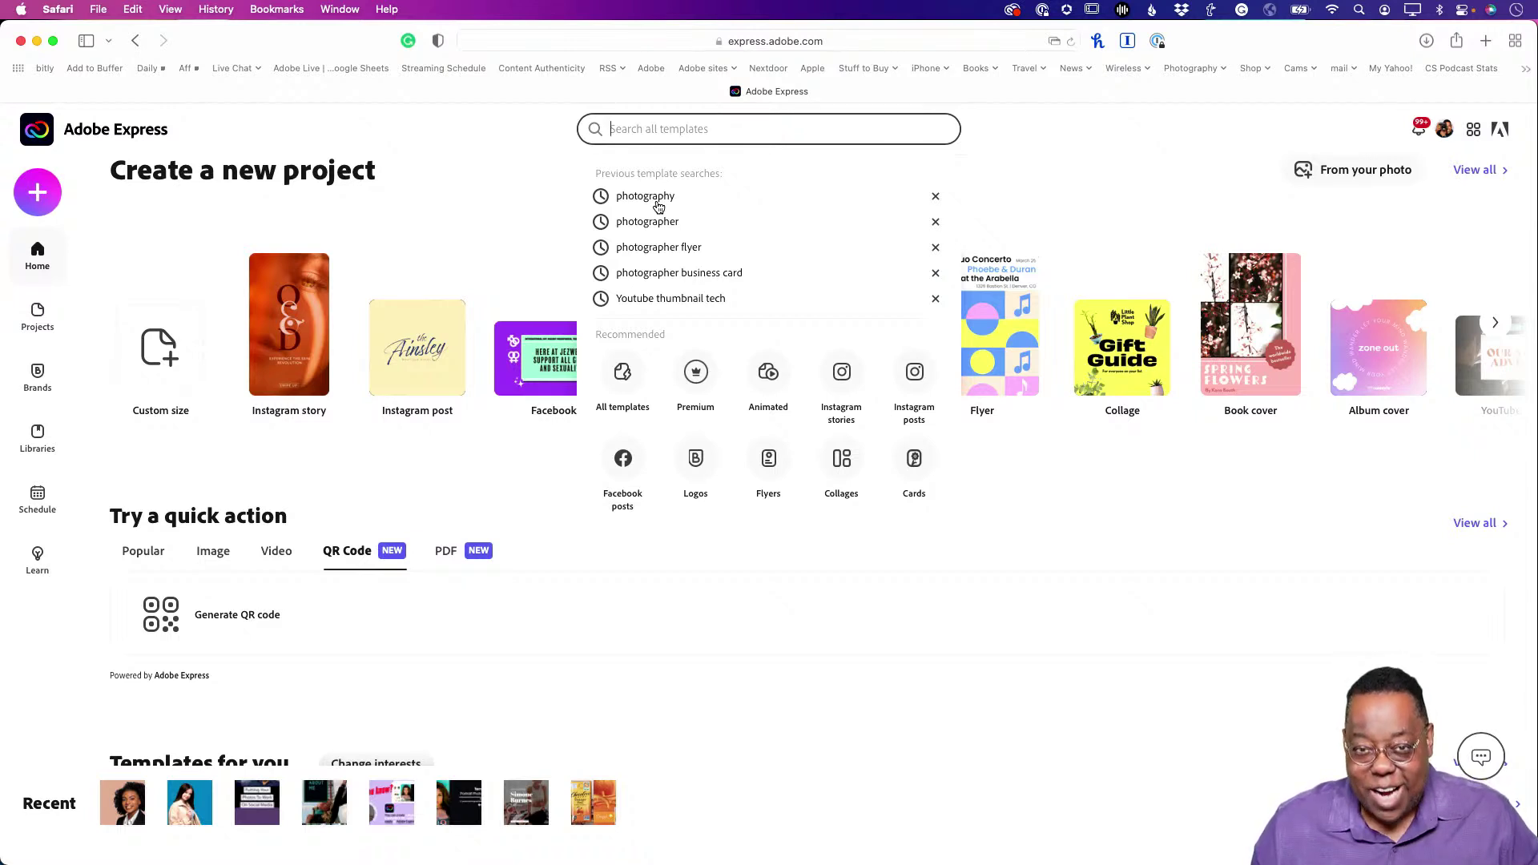
{"action": "left_click", "coordinate": [659, 208]}
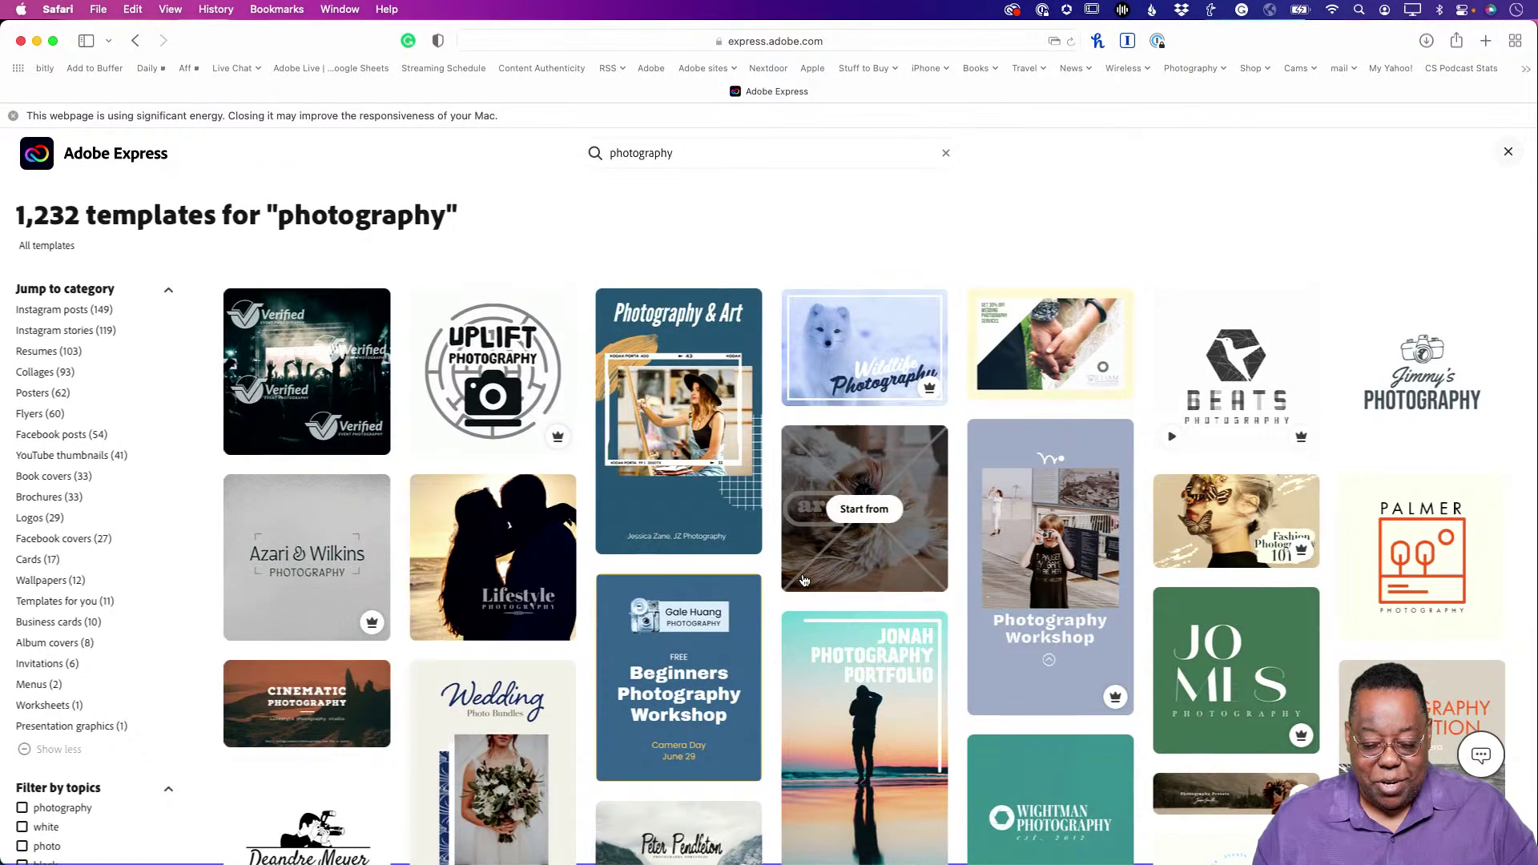
Narrow the photography templates to YouTube thumbnails and start a project from the "How to Ace Your Composition" template.
{"action": "scroll", "coordinate": [807, 580], "scroll_direction": "down", "scroll_amount": 4}
{"action": "scroll", "coordinate": [807, 580], "scroll_direction": "down", "scroll_amount": 15}
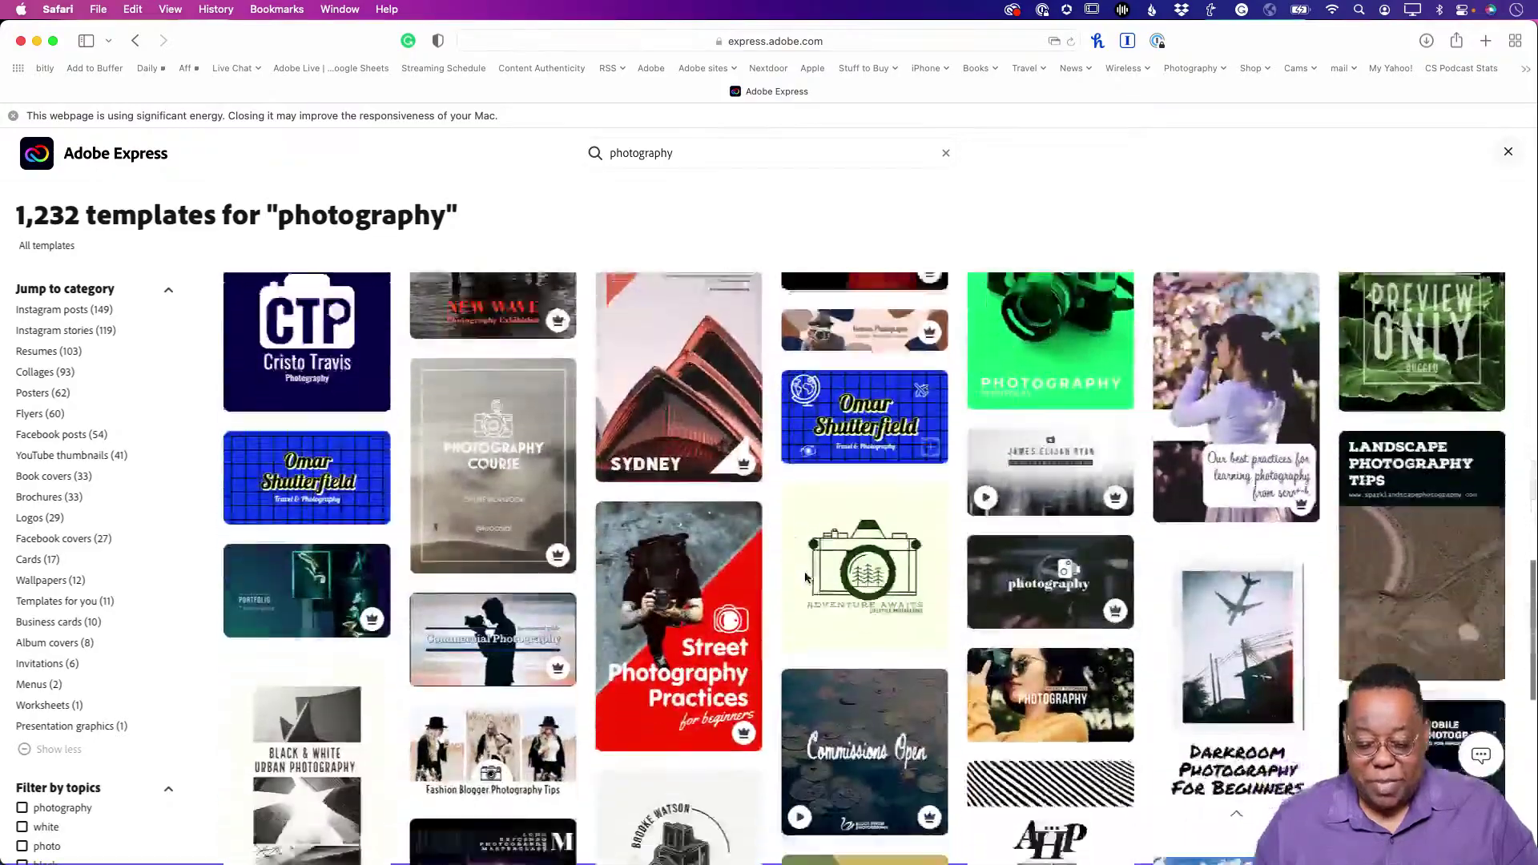
{"action": "scroll", "coordinate": [807, 577], "scroll_direction": "down", "scroll_amount": 10}
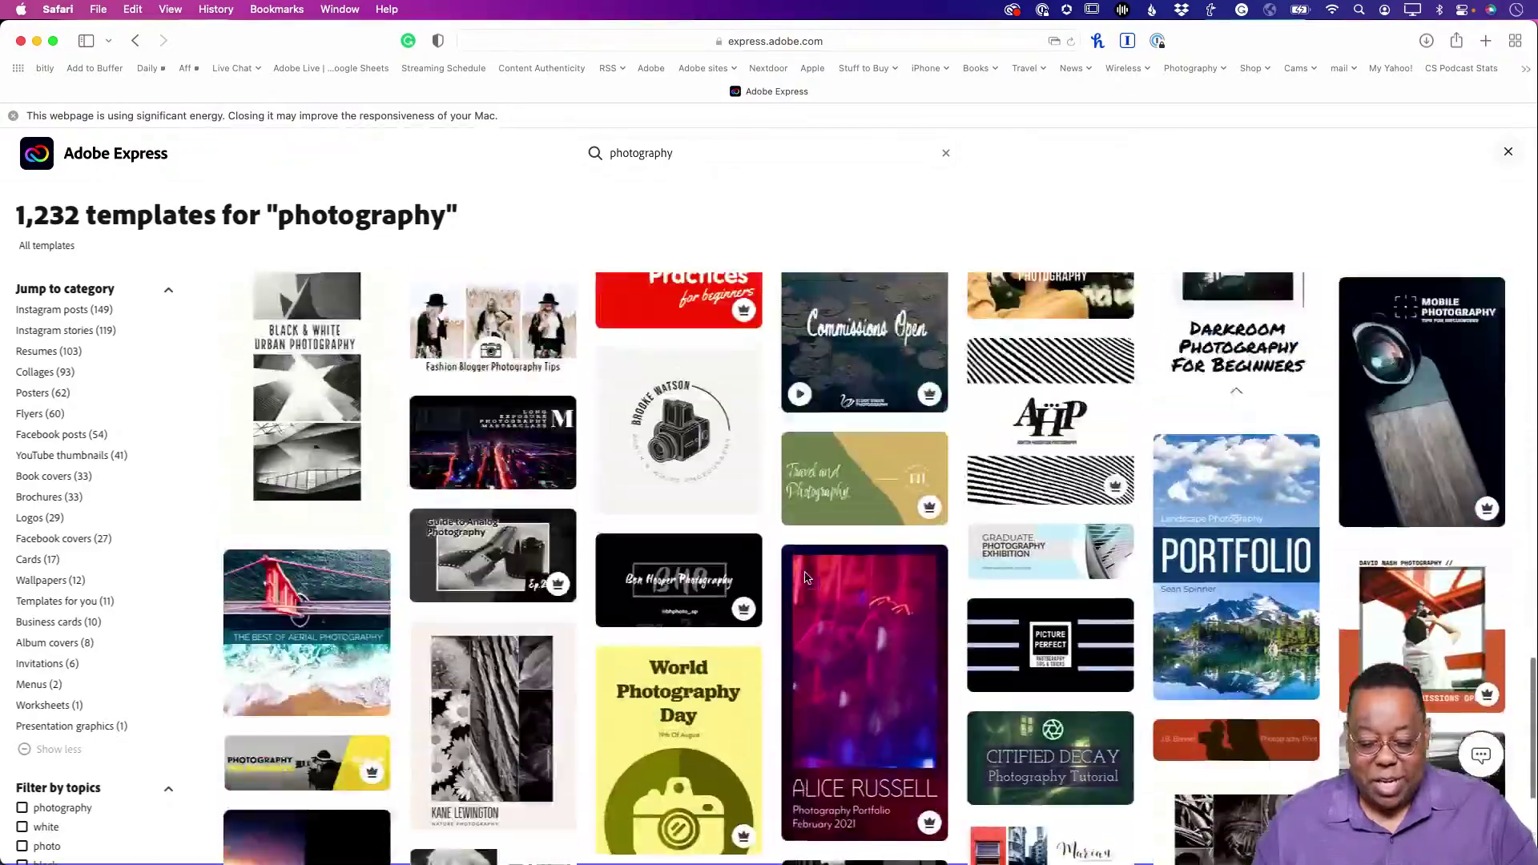
{"action": "scroll", "coordinate": [807, 578], "scroll_direction": "up", "scroll_amount": 20}
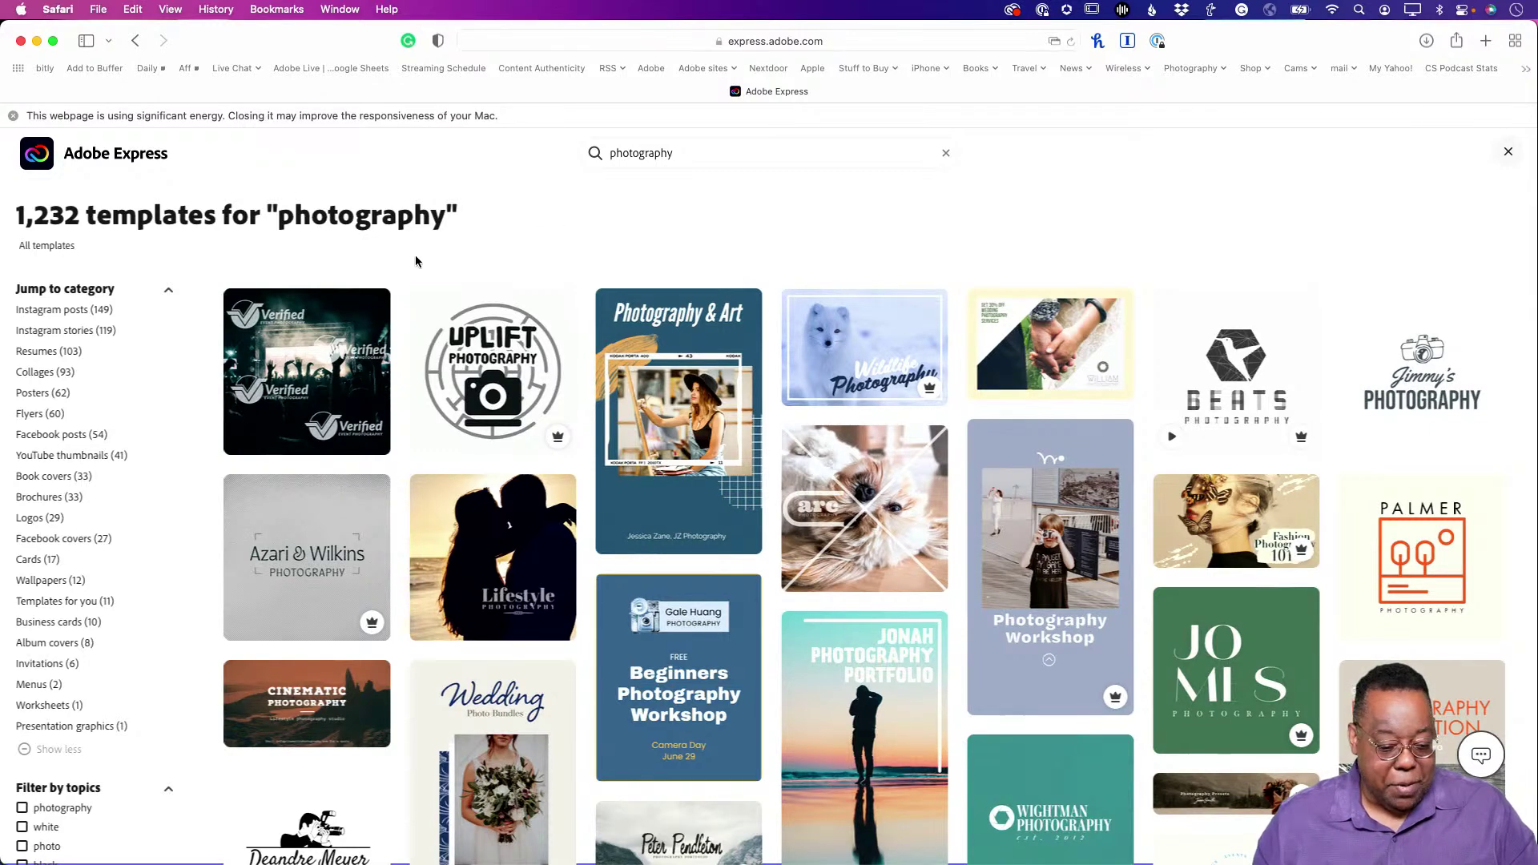
{"action": "left_click", "coordinate": [43, 460]}
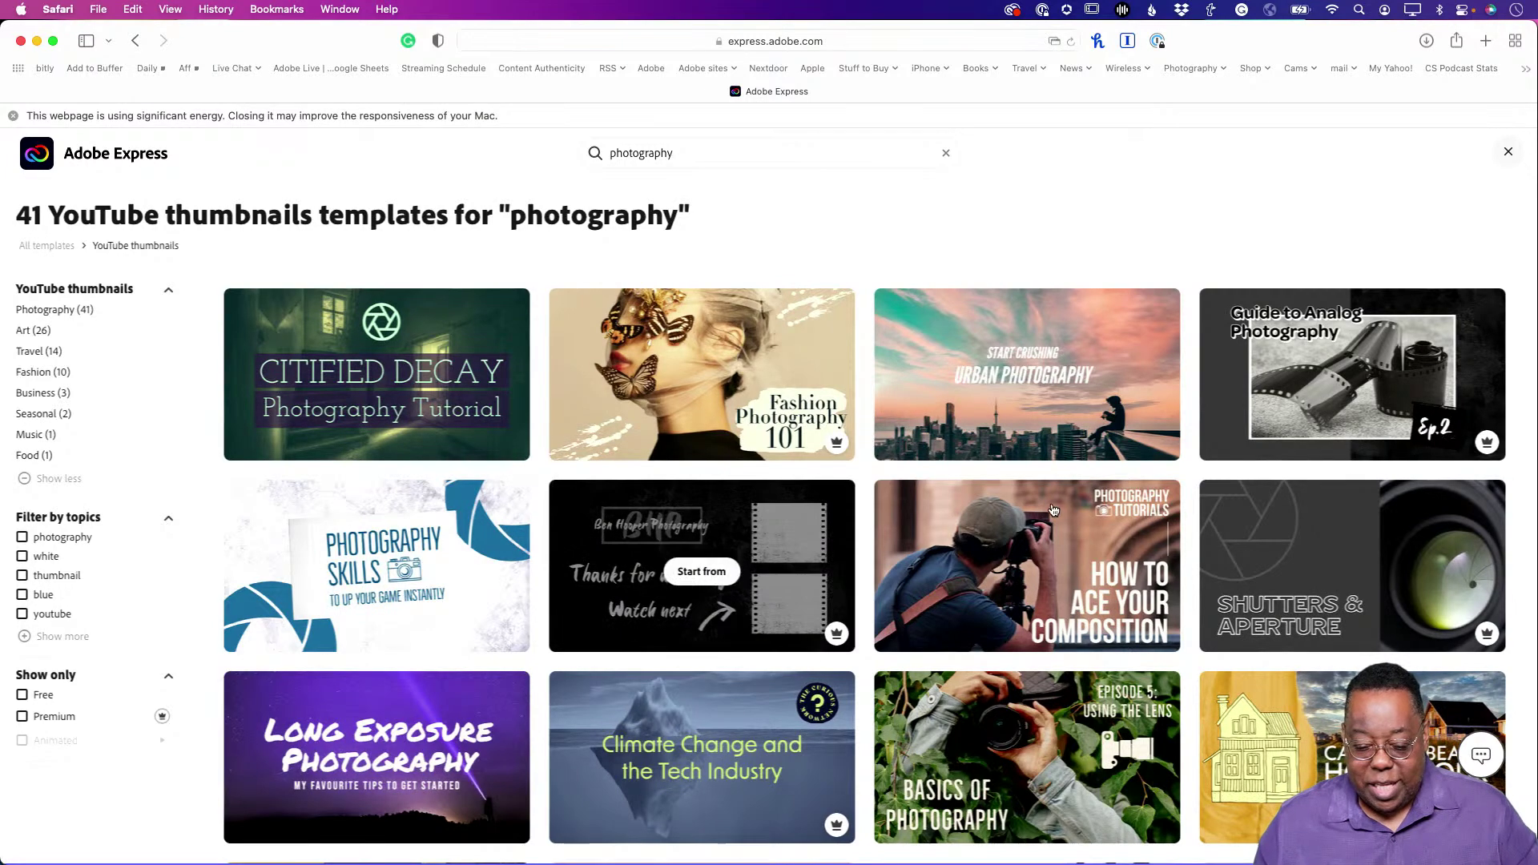
{"action": "left_click", "coordinate": [1026, 564]}
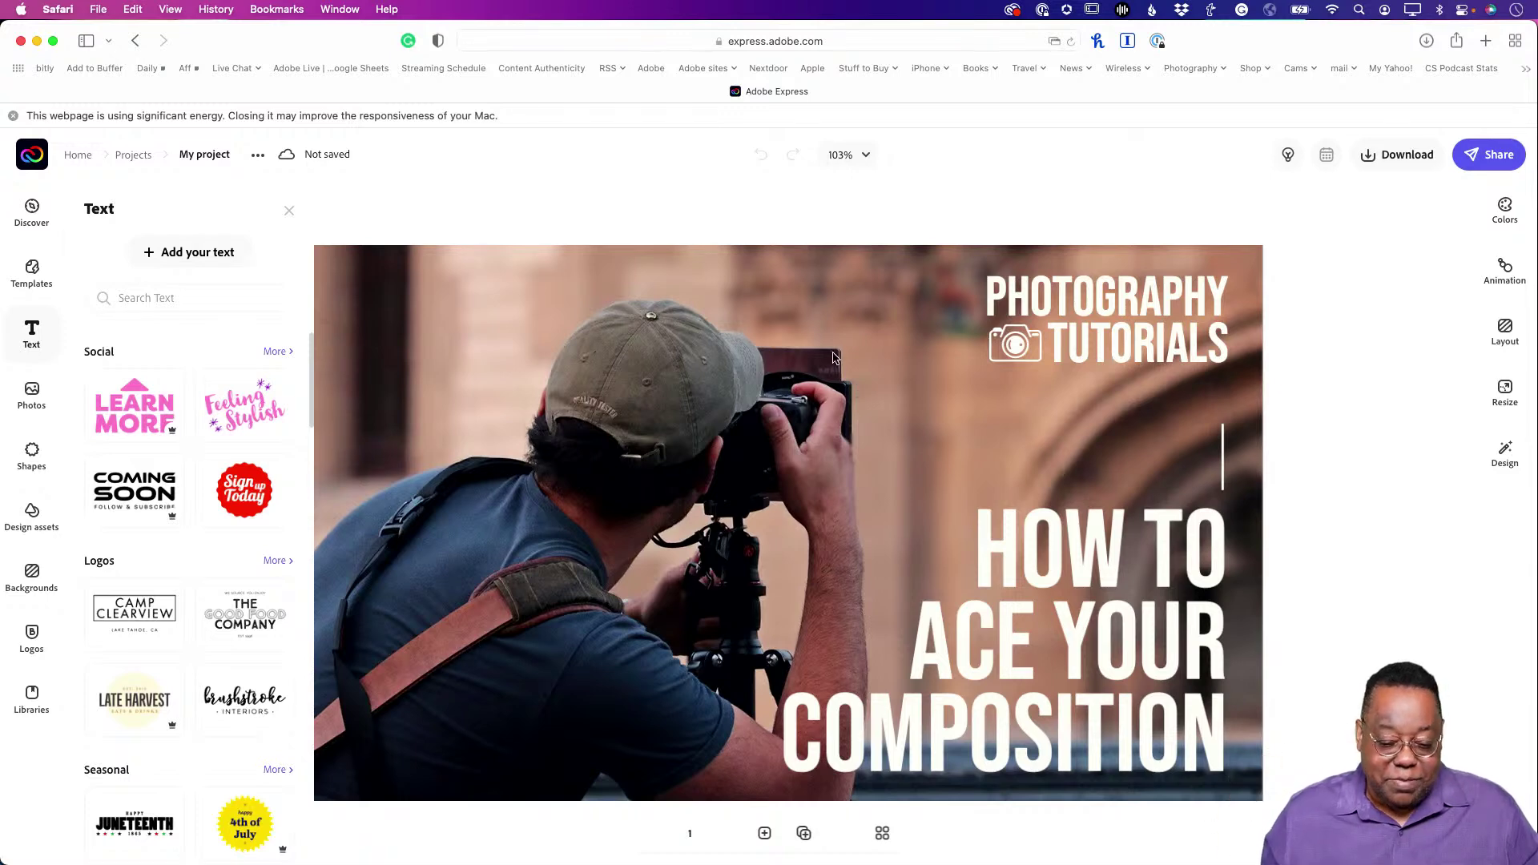
Start replacing the thumbnail's background photo, search Adobe Stock for "beach", and clear the search term.
{"action": "left_click", "coordinate": [688, 380]}
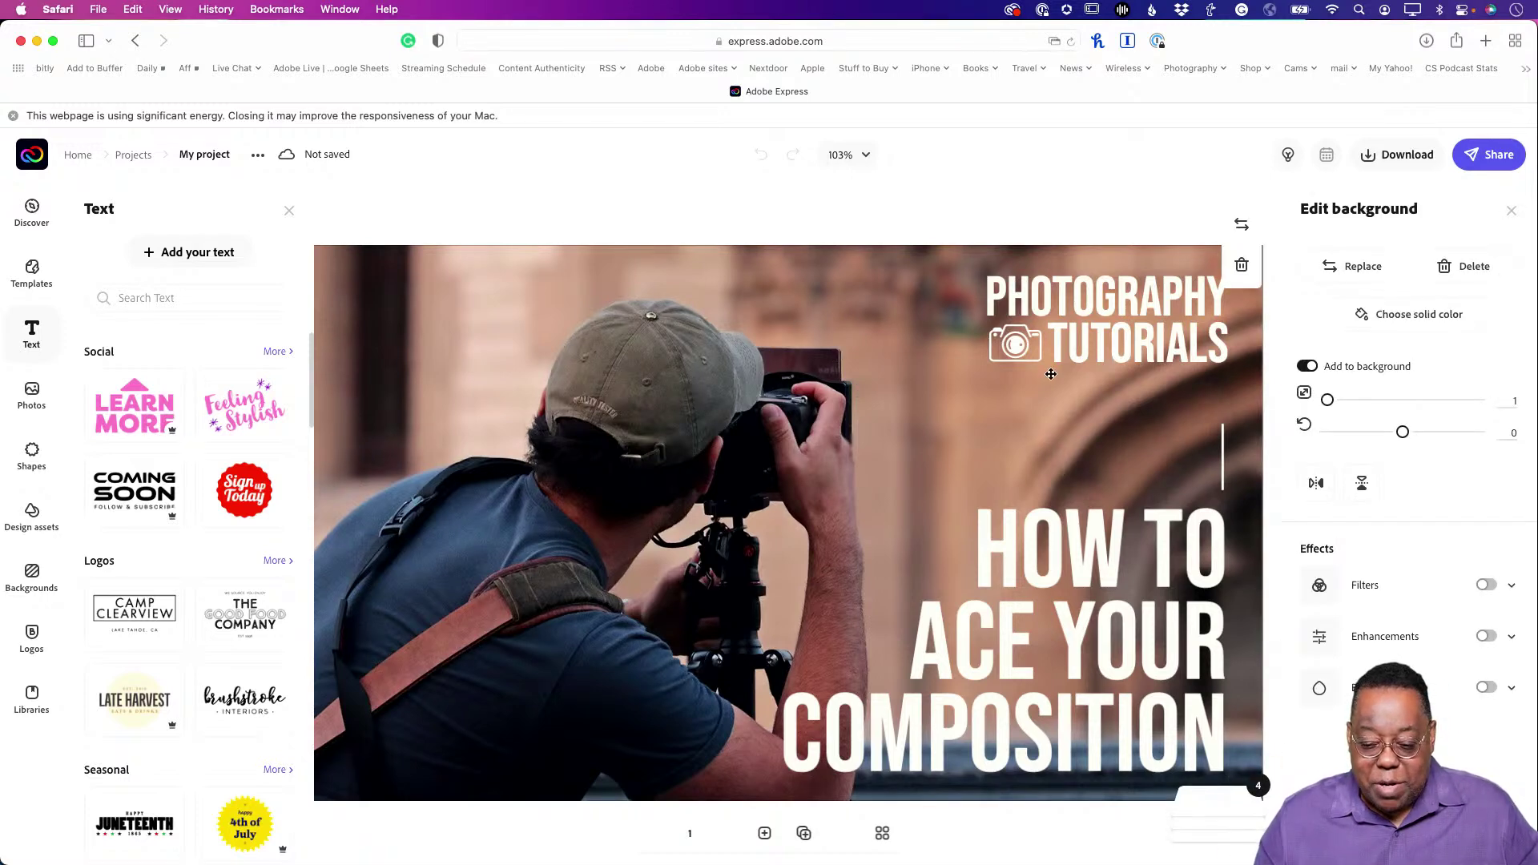
{"action": "left_click", "coordinate": [1367, 274]}
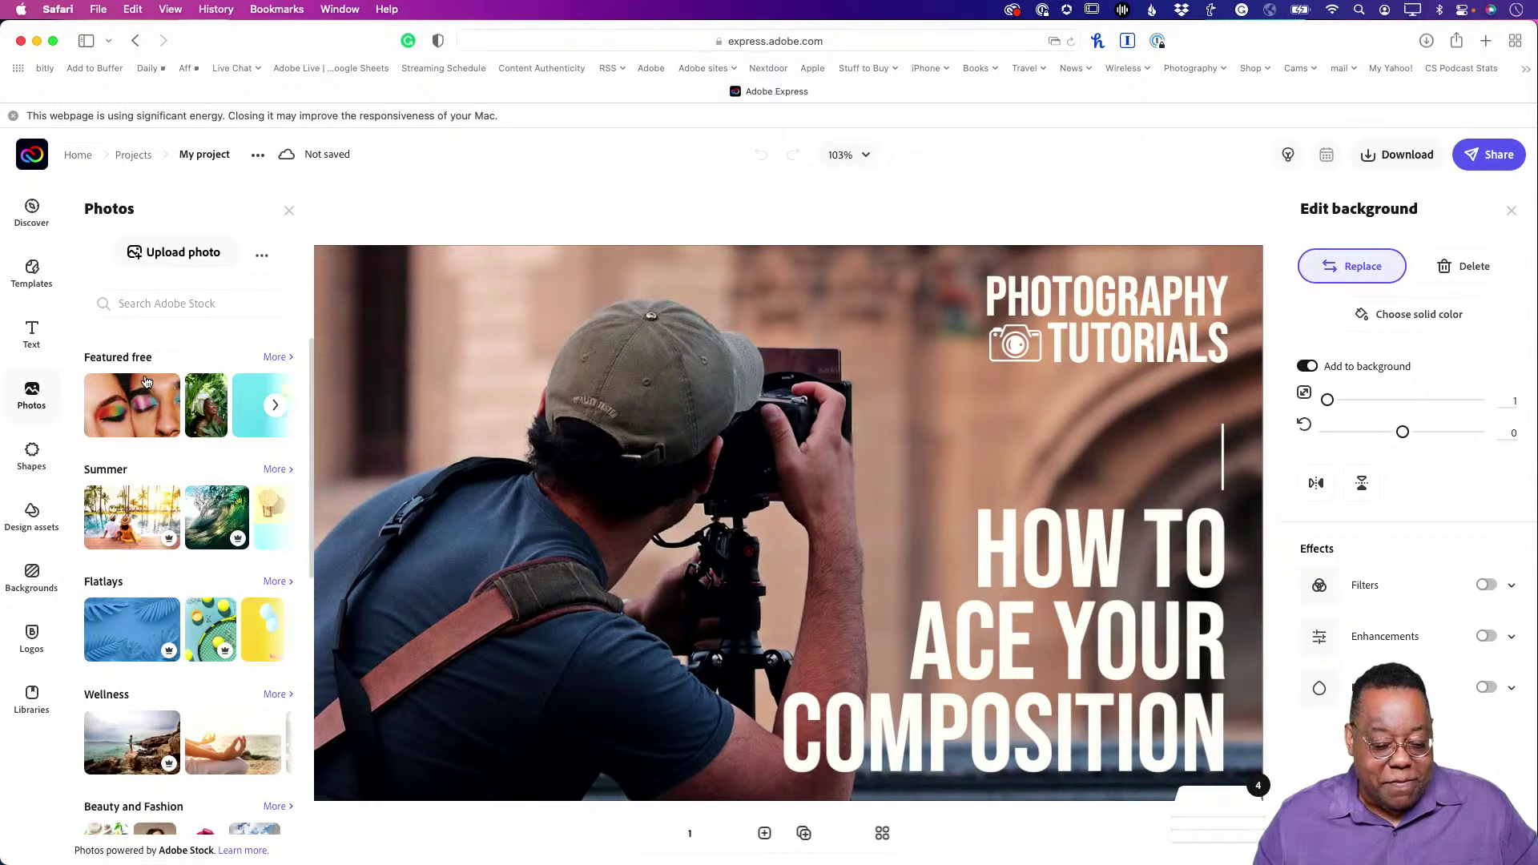
{"action": "scroll", "coordinate": [173, 521], "scroll_direction": "down", "scroll_amount": 3}
{"action": "scroll", "coordinate": [174, 520], "scroll_direction": "down", "scroll_amount": 10}
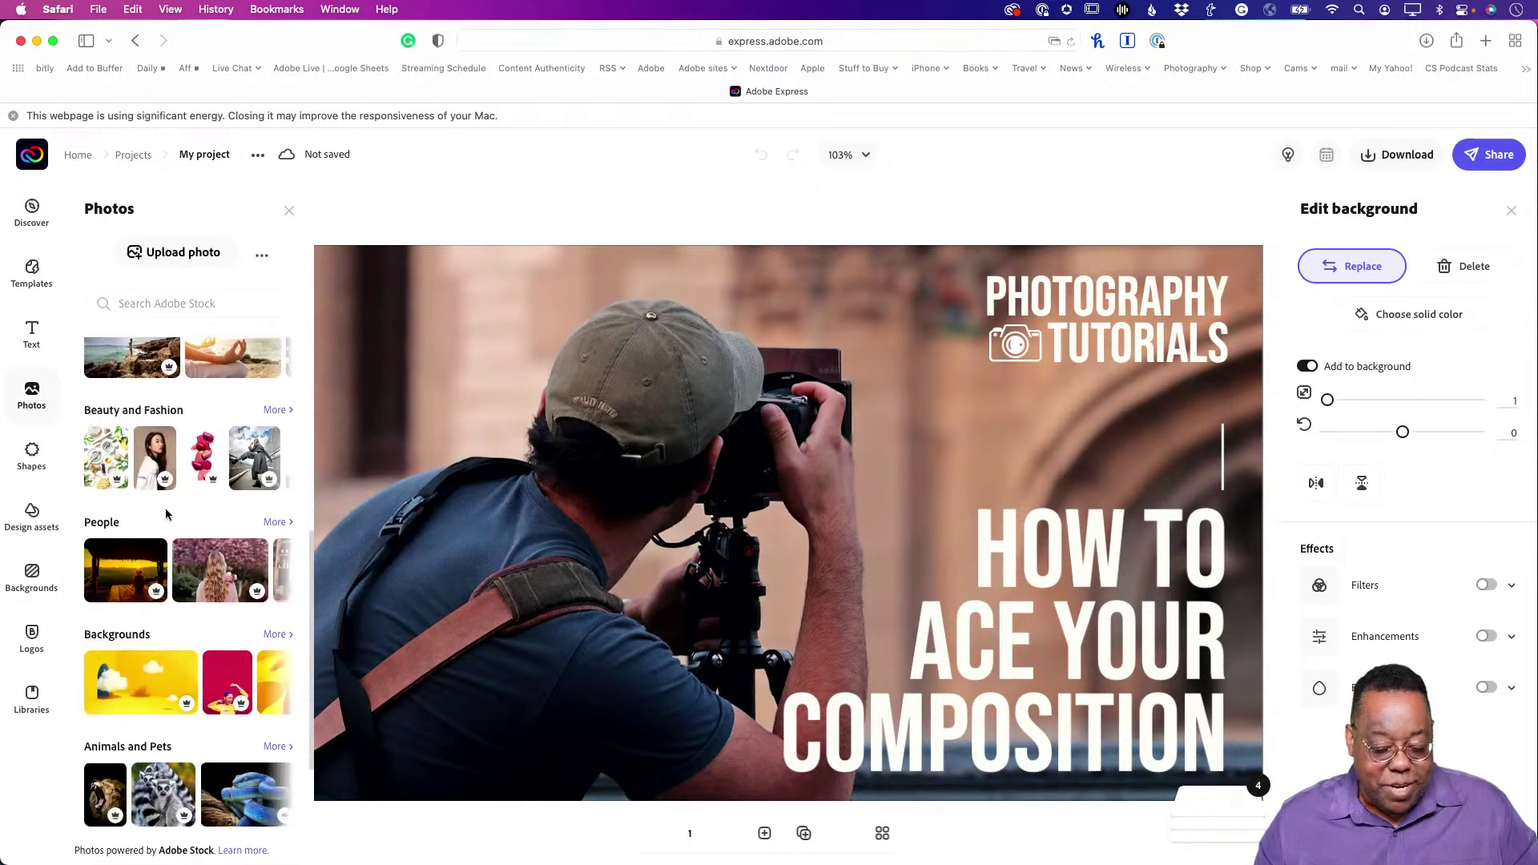
{"action": "left_click", "coordinate": [164, 305]}
{"action": "type", "text": "beach"}
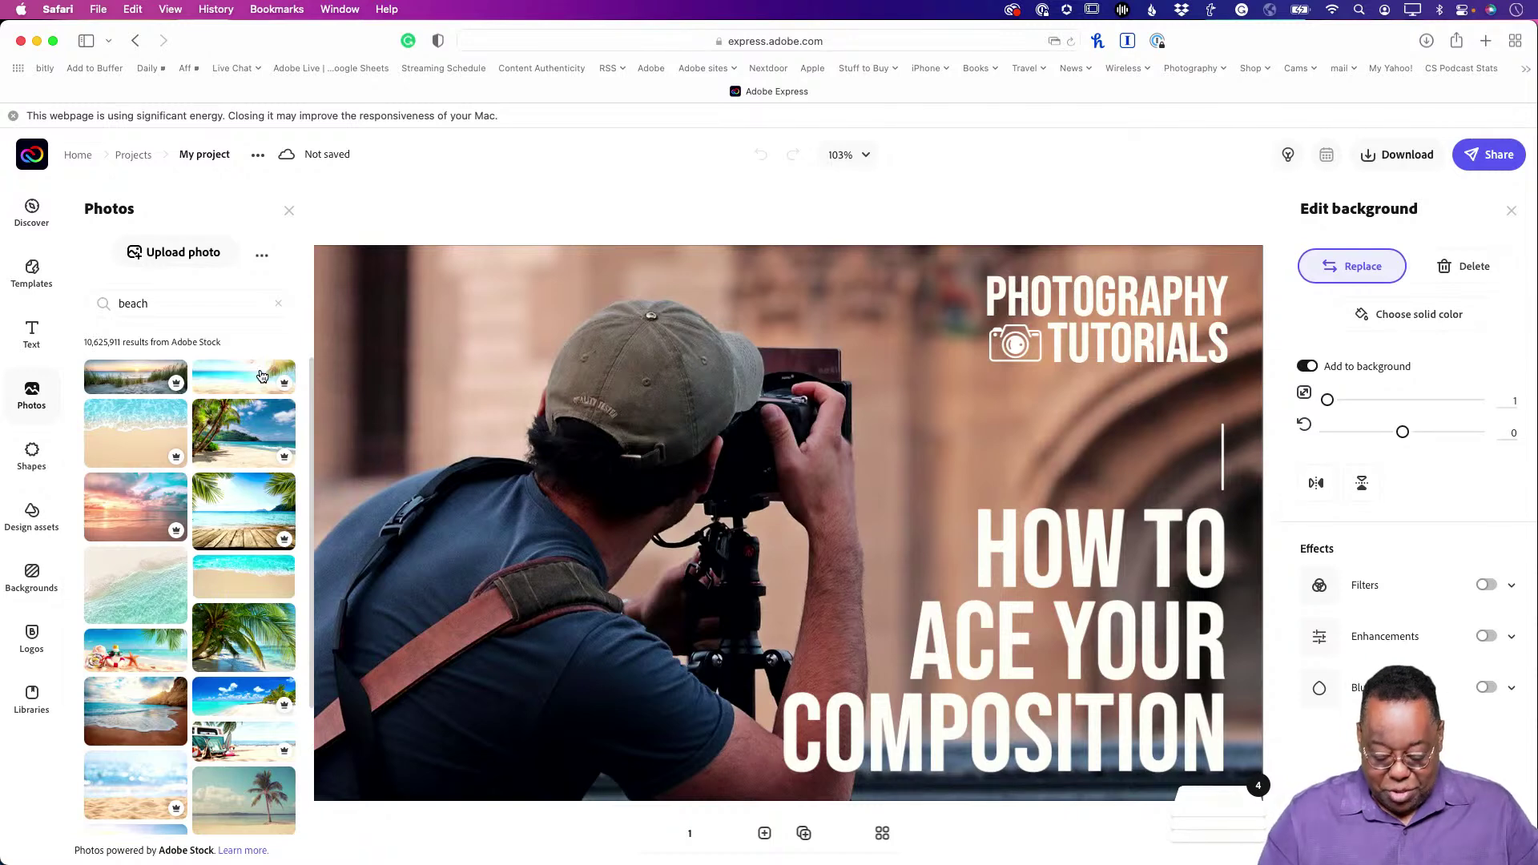
{"action": "left_click", "coordinate": [278, 303]}
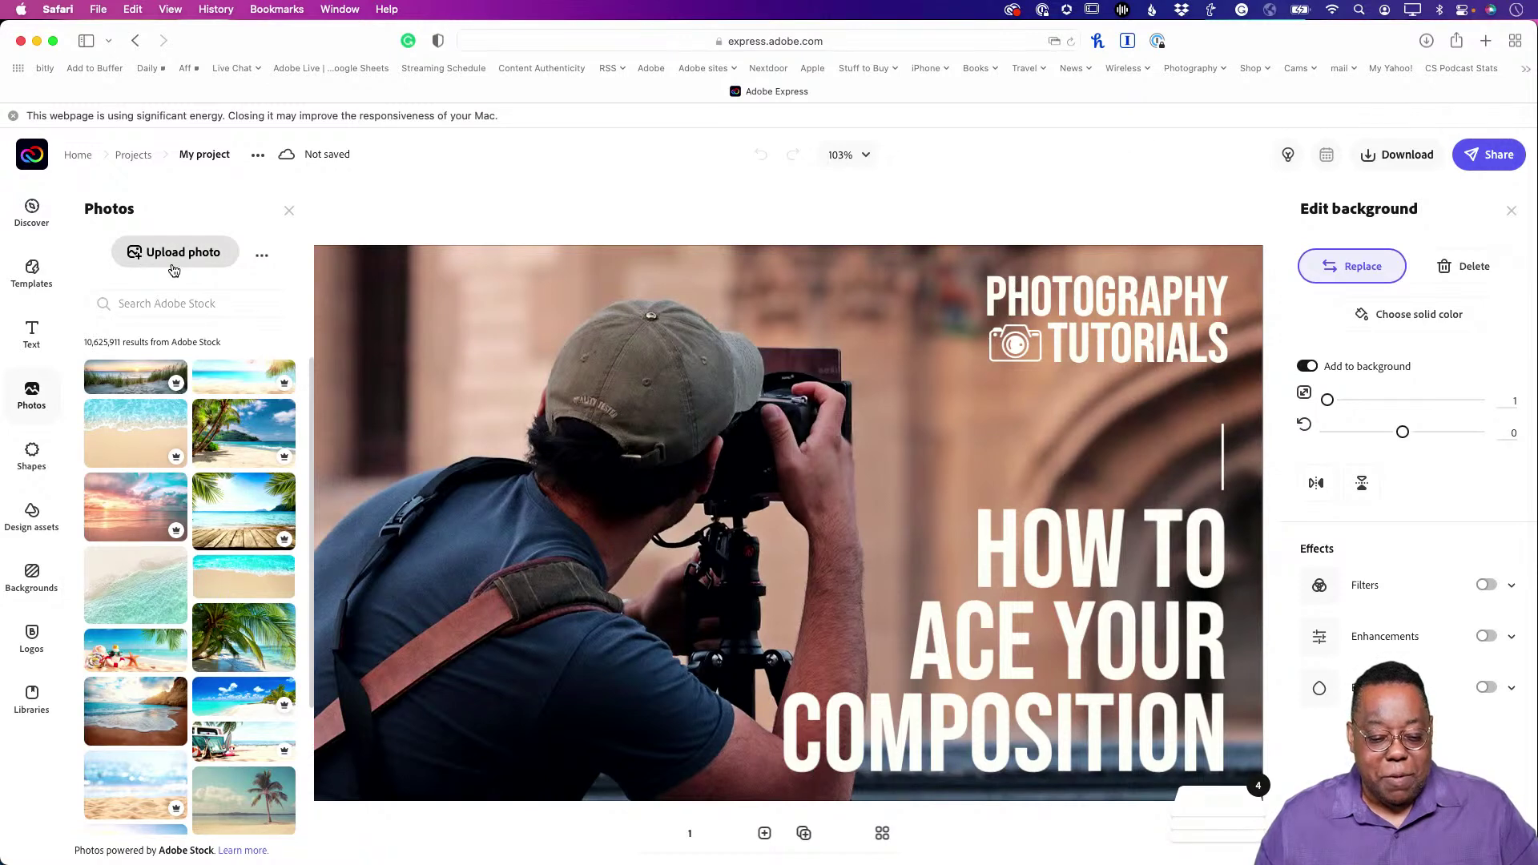
Replace the thumbnail's background with the sunset lighthouse photo from Lightroom's Portfolio-Droneography album and close the photo browser.
{"action": "left_click", "coordinate": [265, 258]}
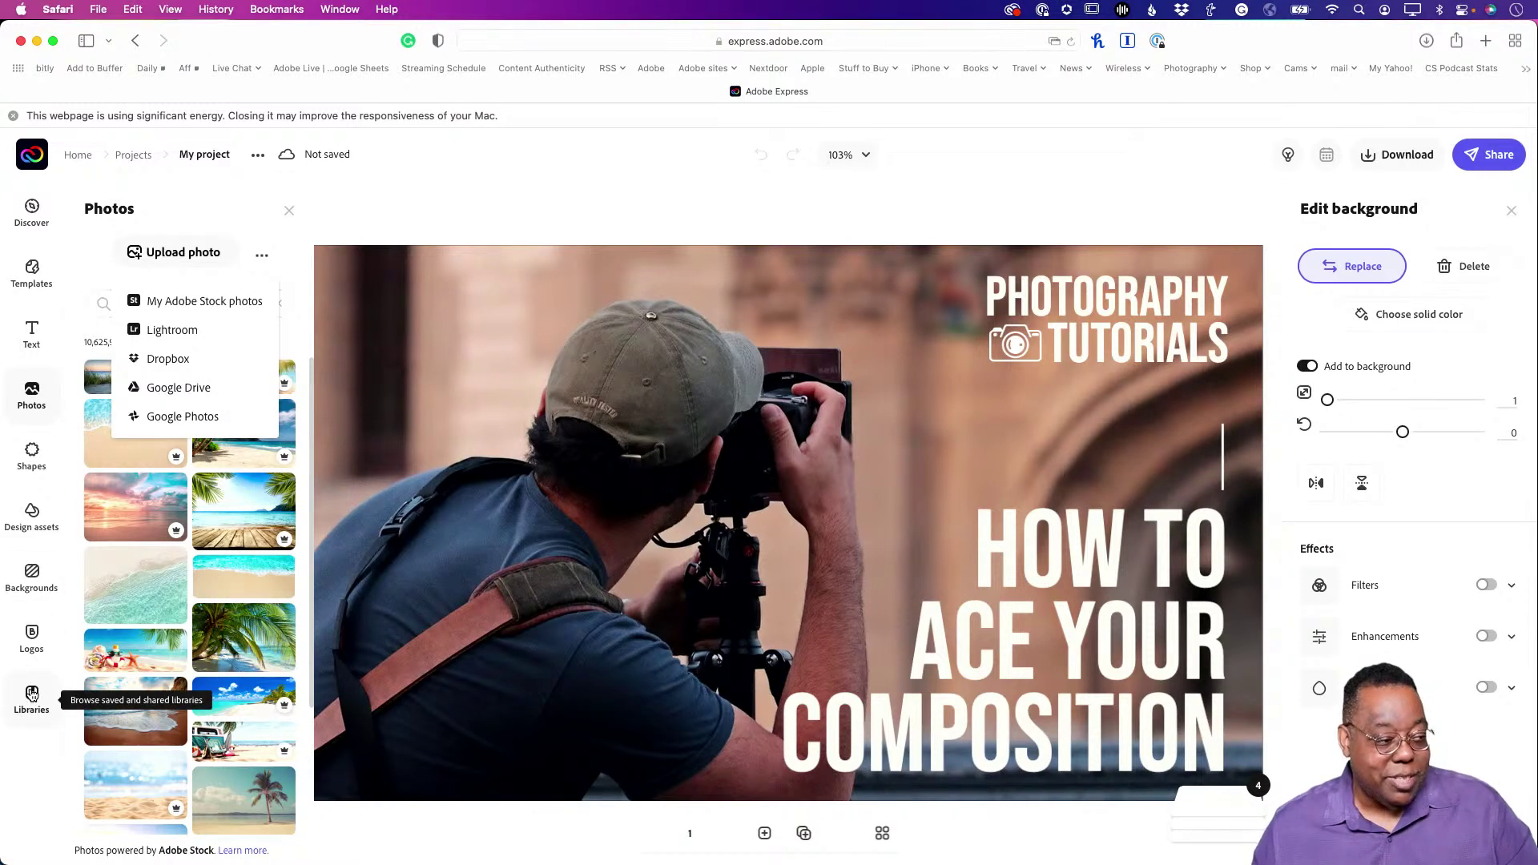
{"action": "left_click", "coordinate": [178, 330]}
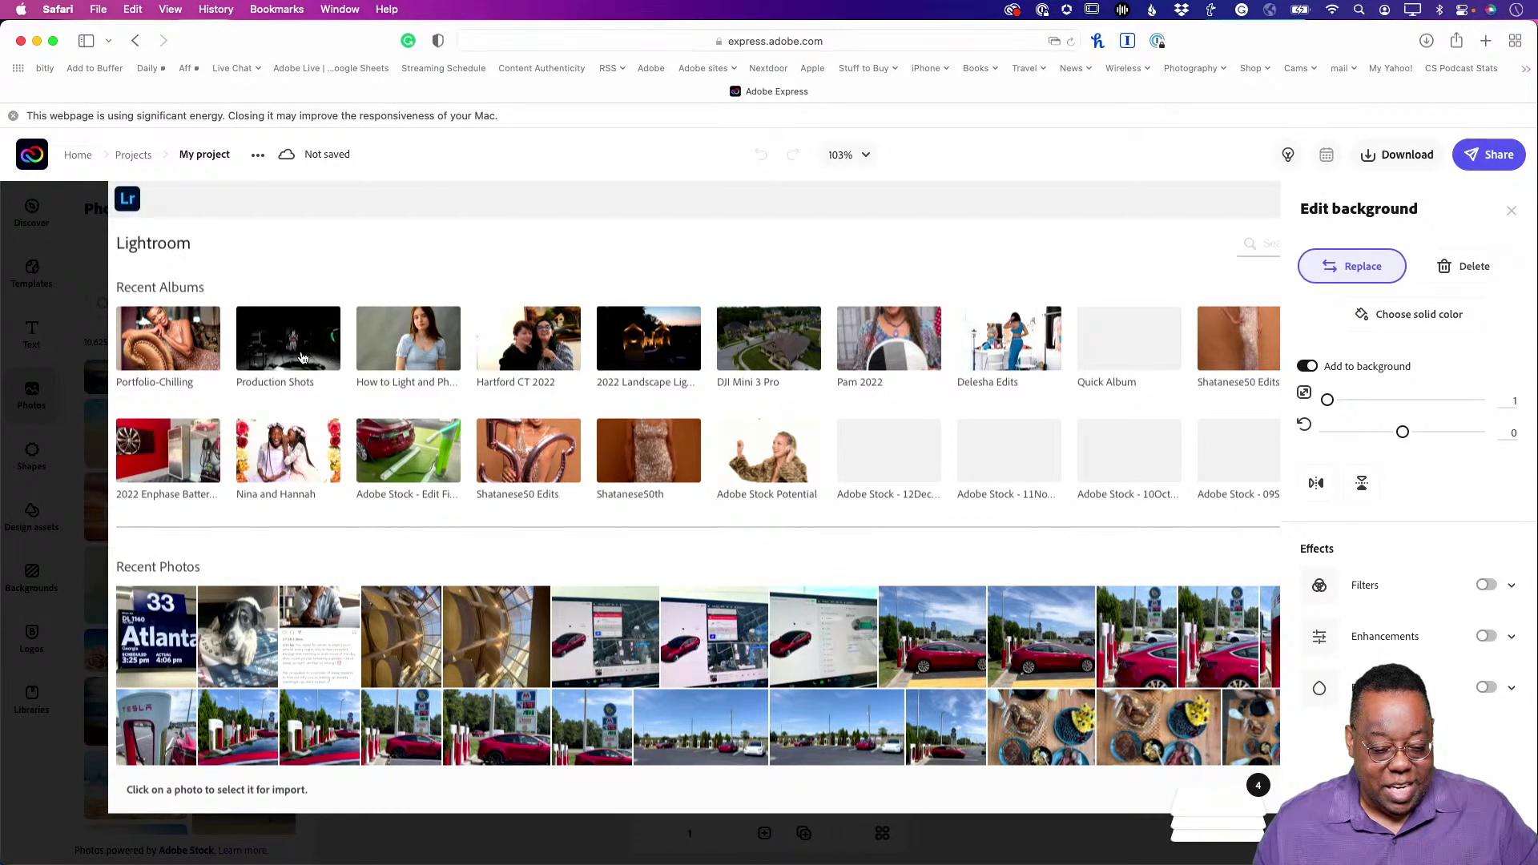
{"action": "left_click", "coordinate": [180, 351]}
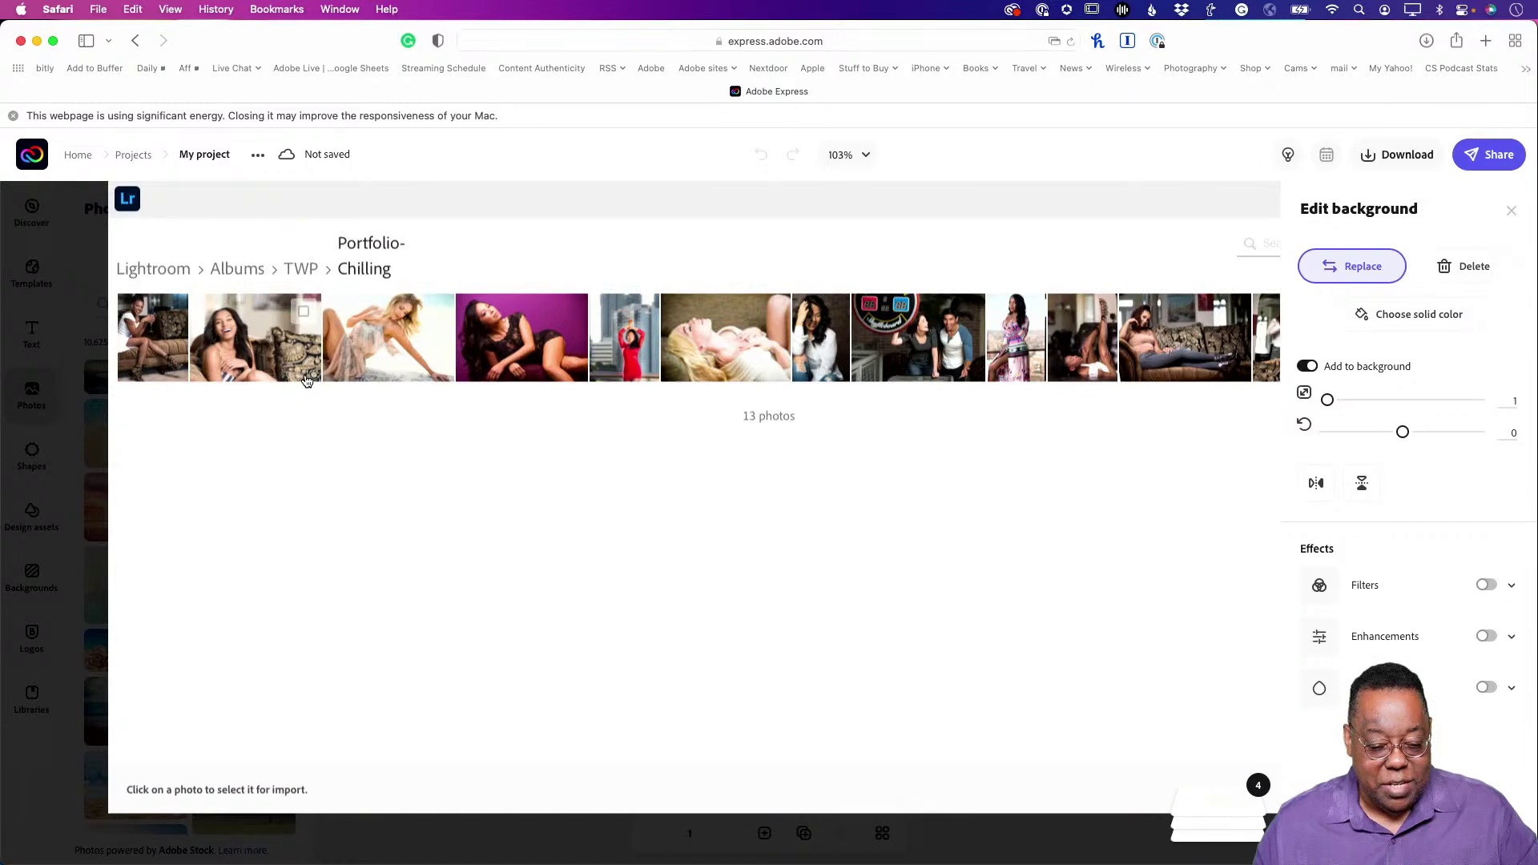
{"action": "left_click", "coordinate": [301, 269]}
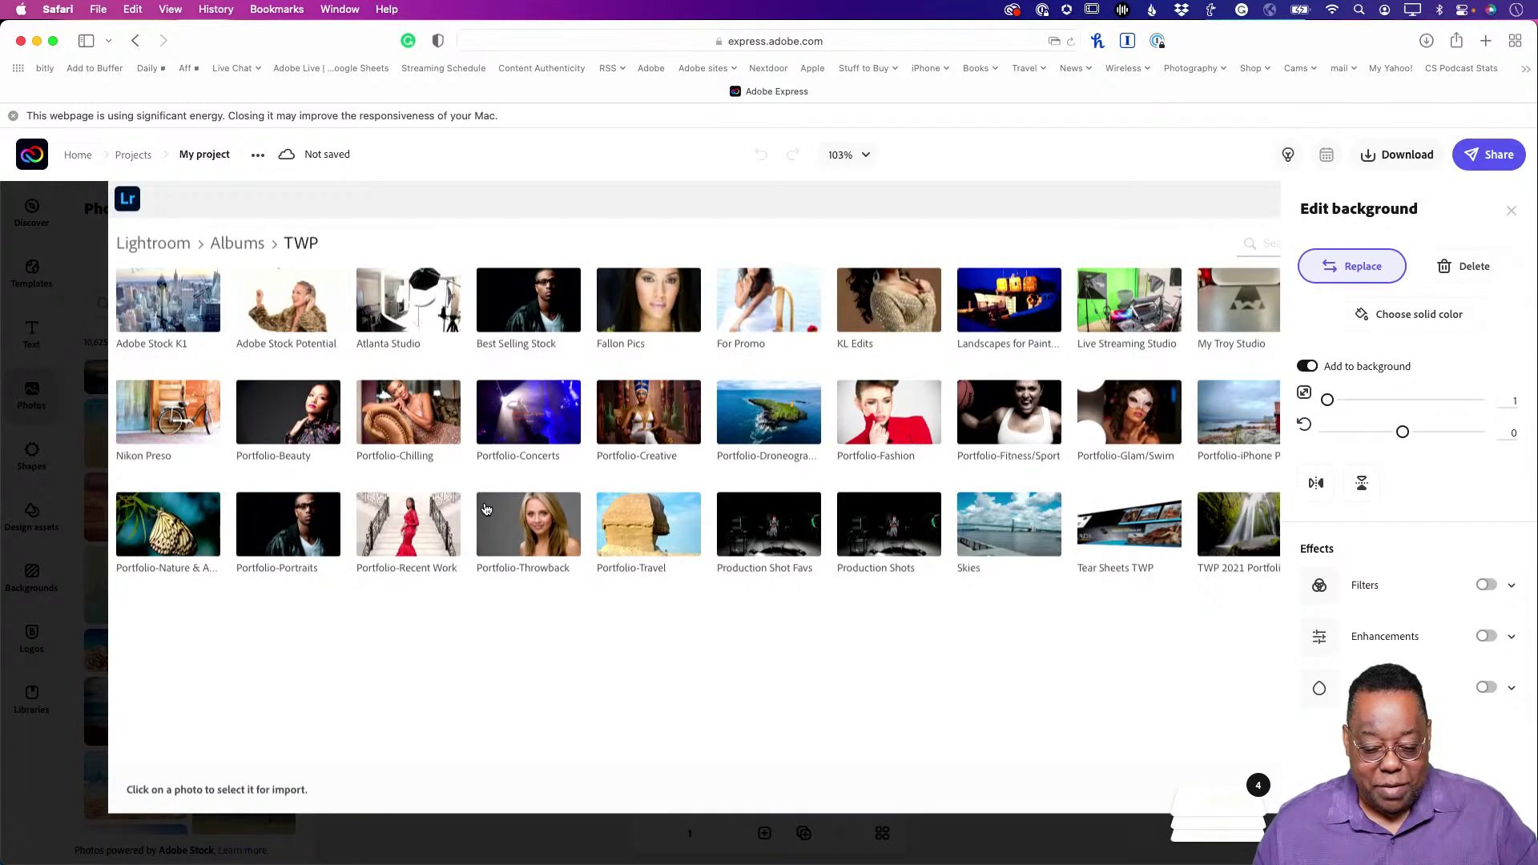
{"action": "left_click", "coordinate": [765, 421]}
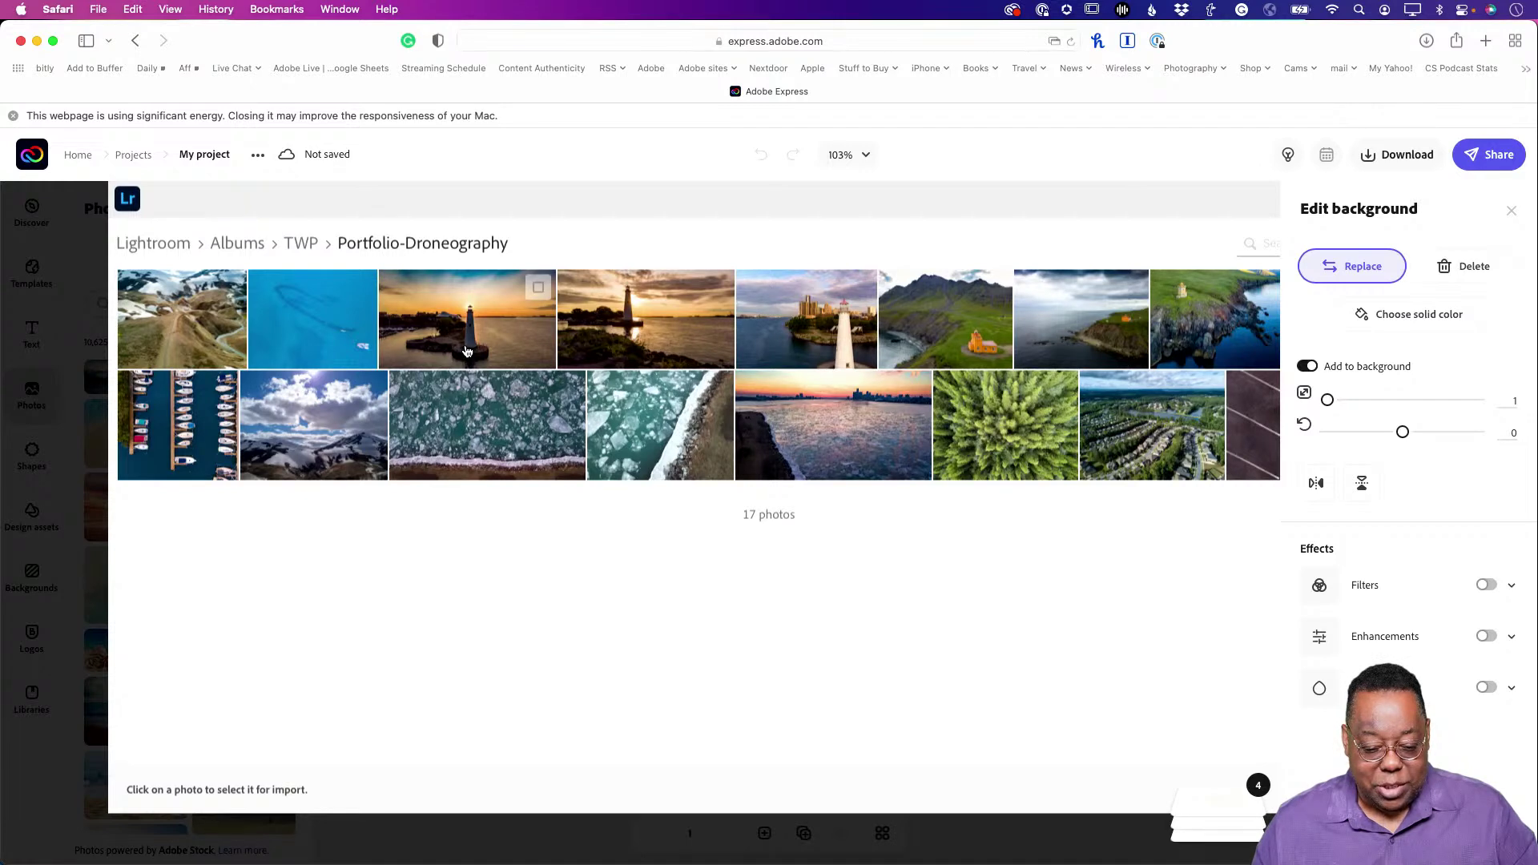
{"action": "key", "text": "Escape"}
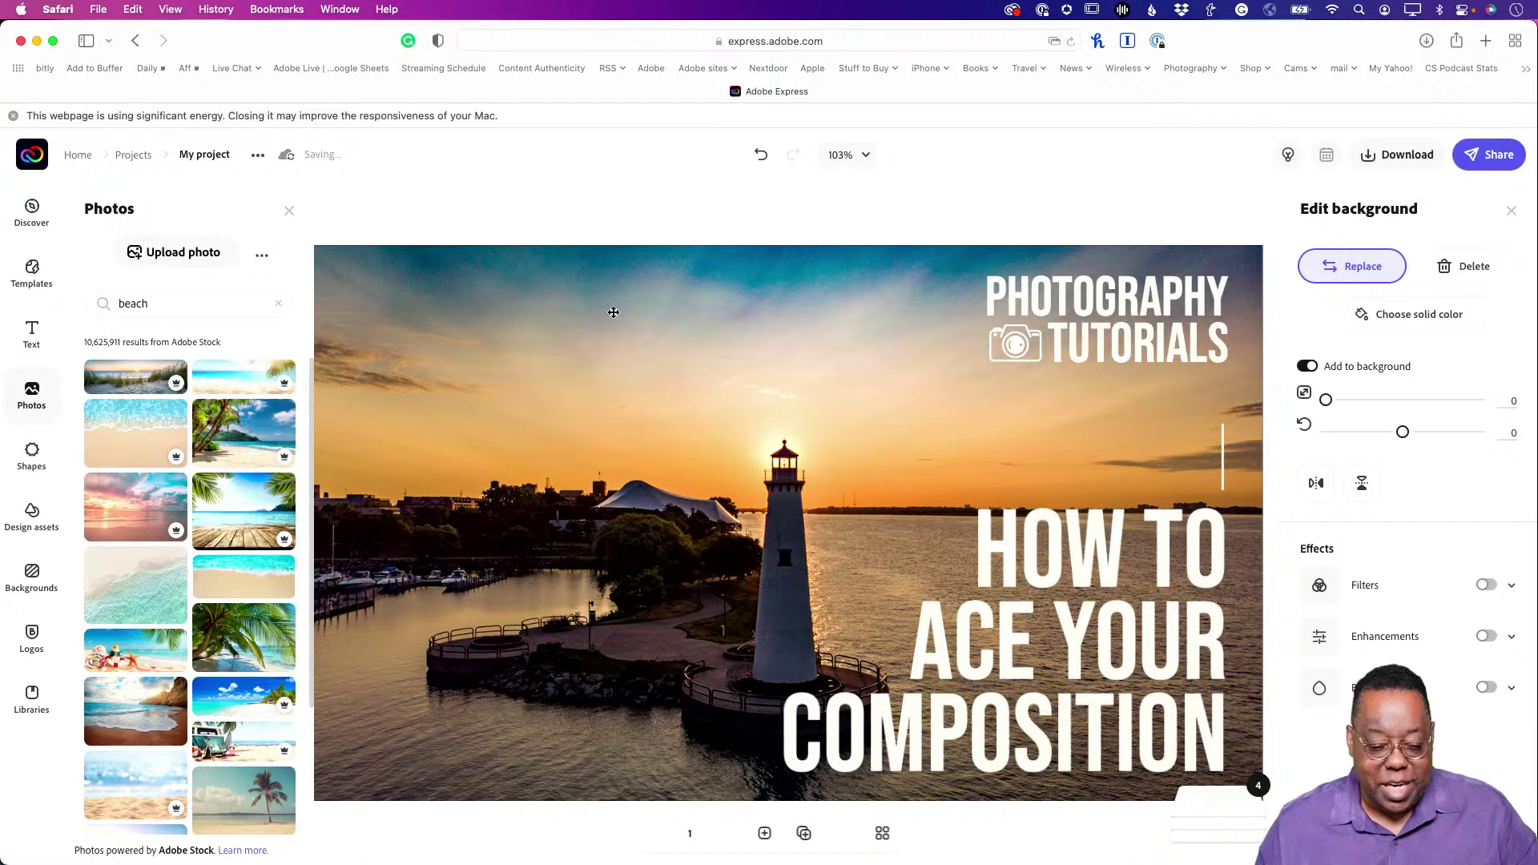
{"action": "left_click", "coordinate": [287, 209]}
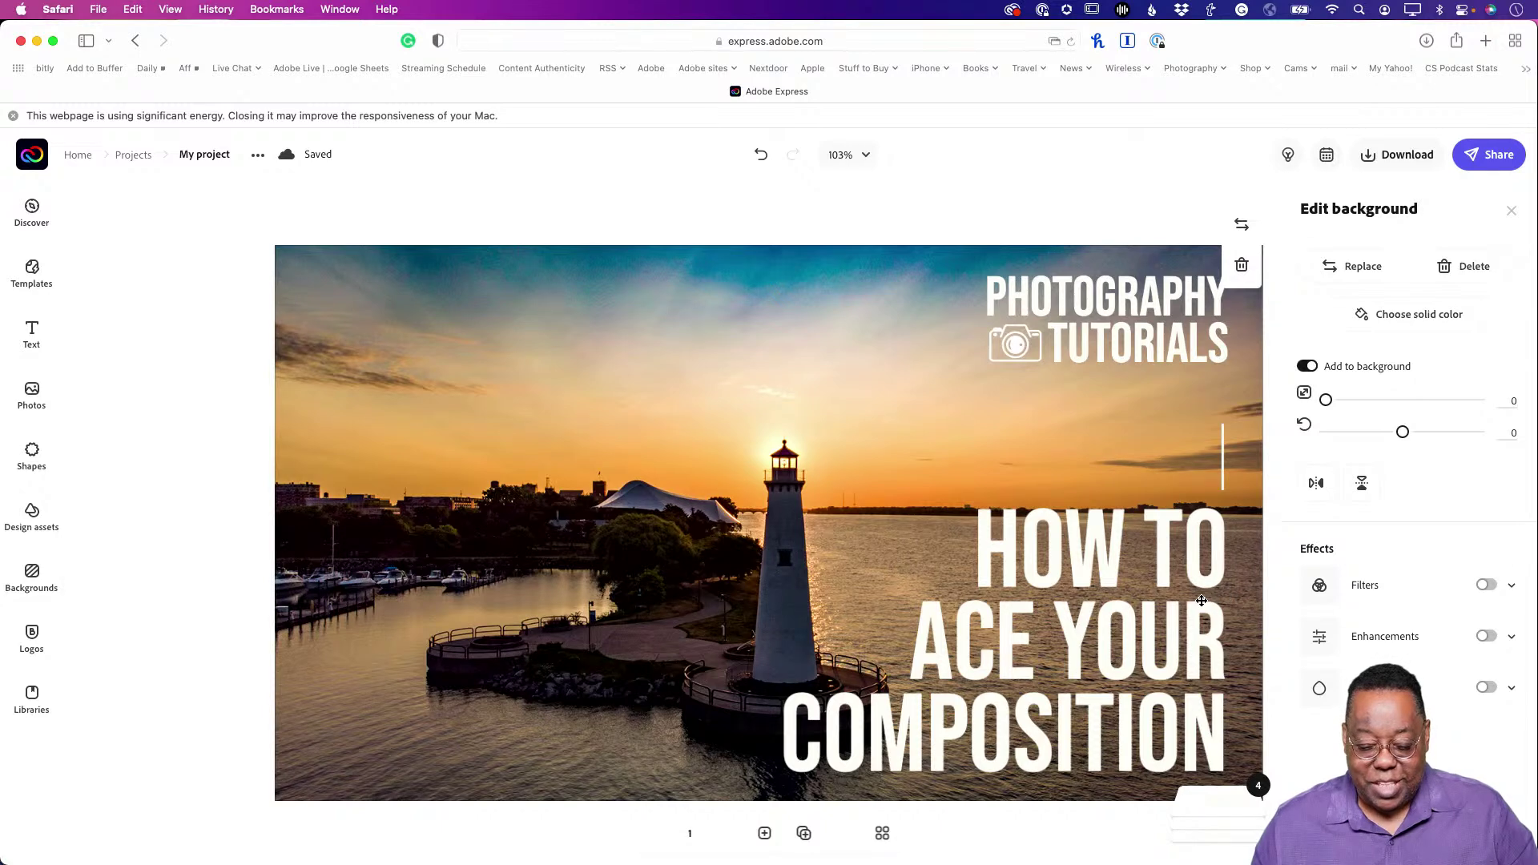
Replace the headline "How to ace your composition" with "How to use your drone".
{"action": "left_click", "coordinate": [1097, 602]}
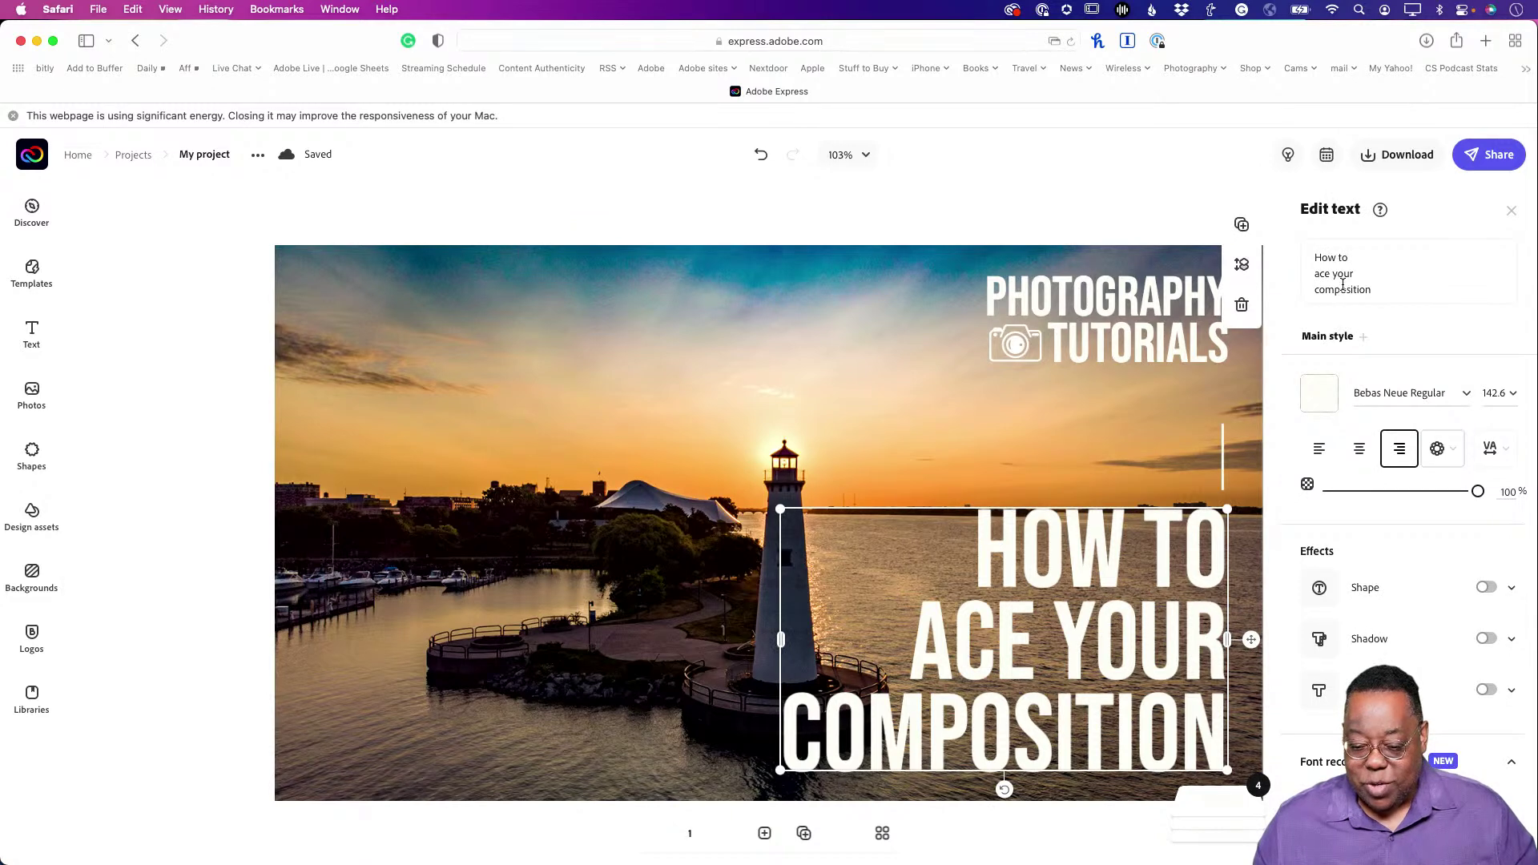
{"action": "left_click_drag", "start_coordinate": [1379, 290], "coordinate": [1266, 232]}
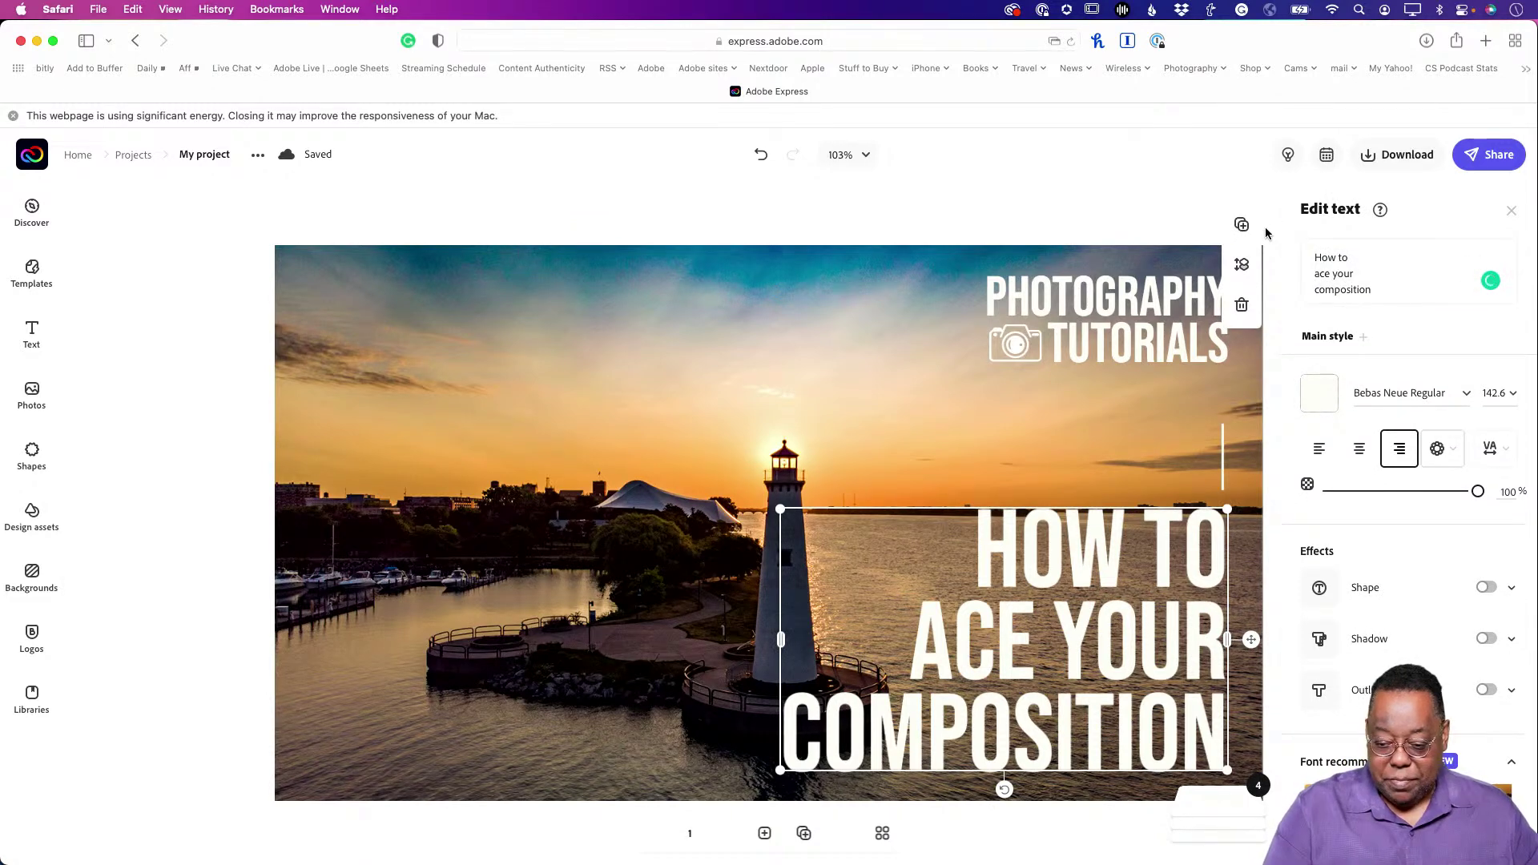
{"action": "left_click", "coordinate": [1377, 289]}
{"action": "left_click_drag", "start_coordinate": [1375, 289], "coordinate": [1308, 232]}
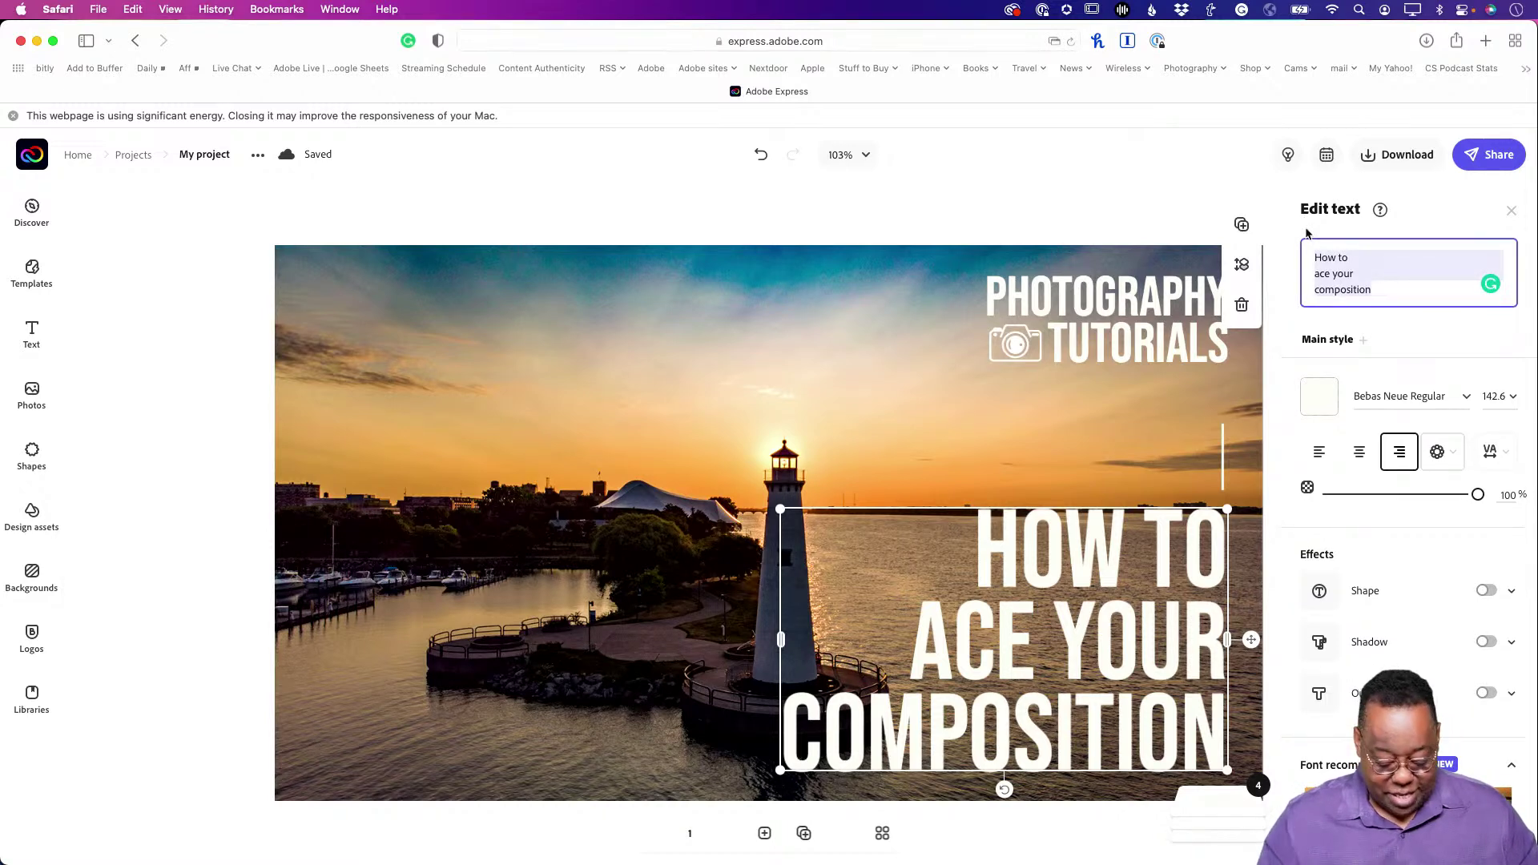
{"action": "type", "text": "How to use your d"}
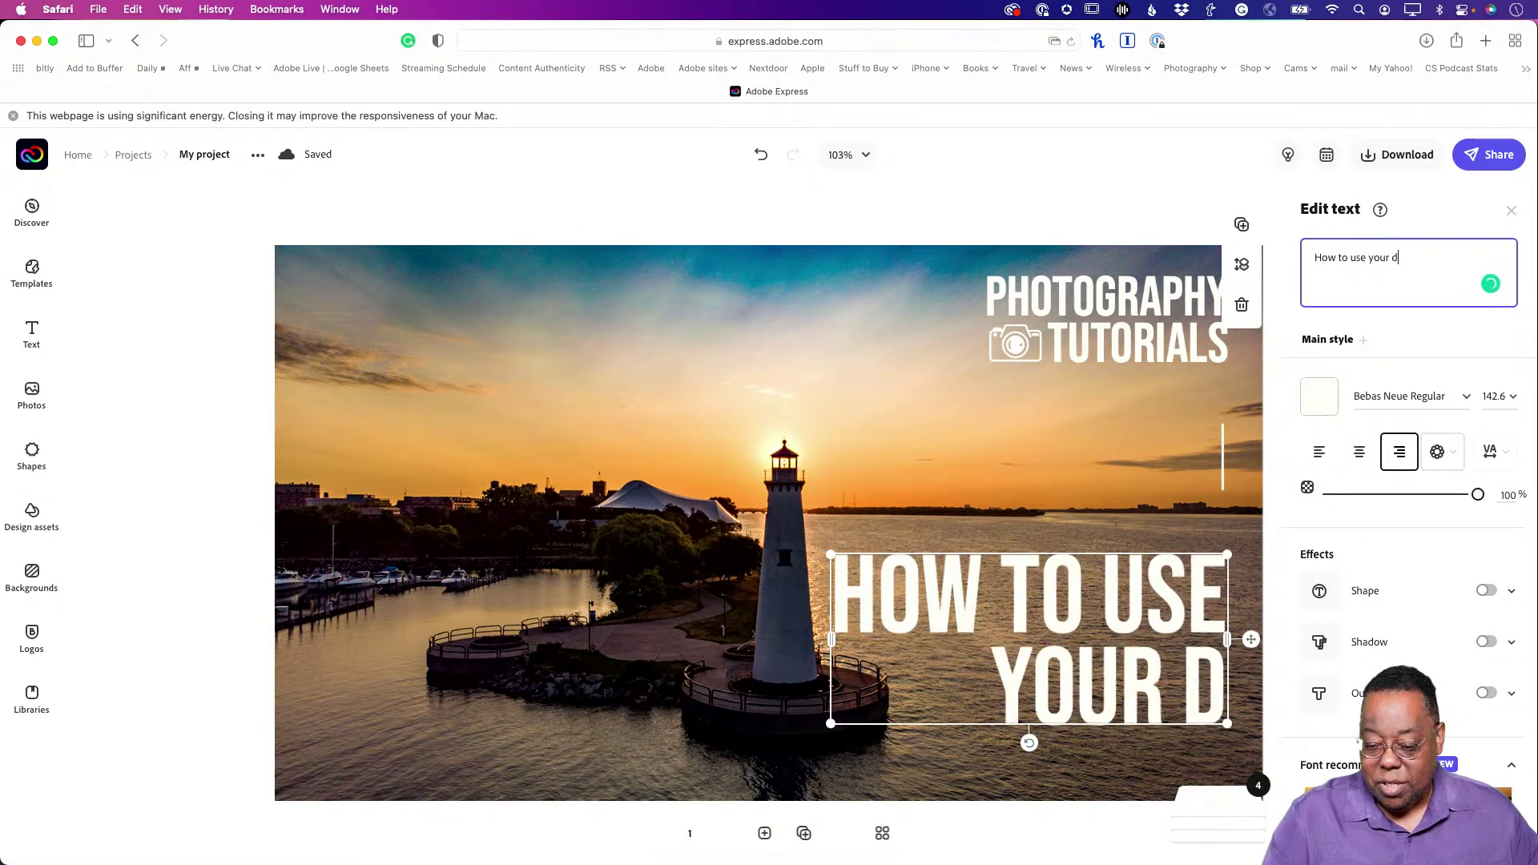
{"action": "type", "text": "rone"}
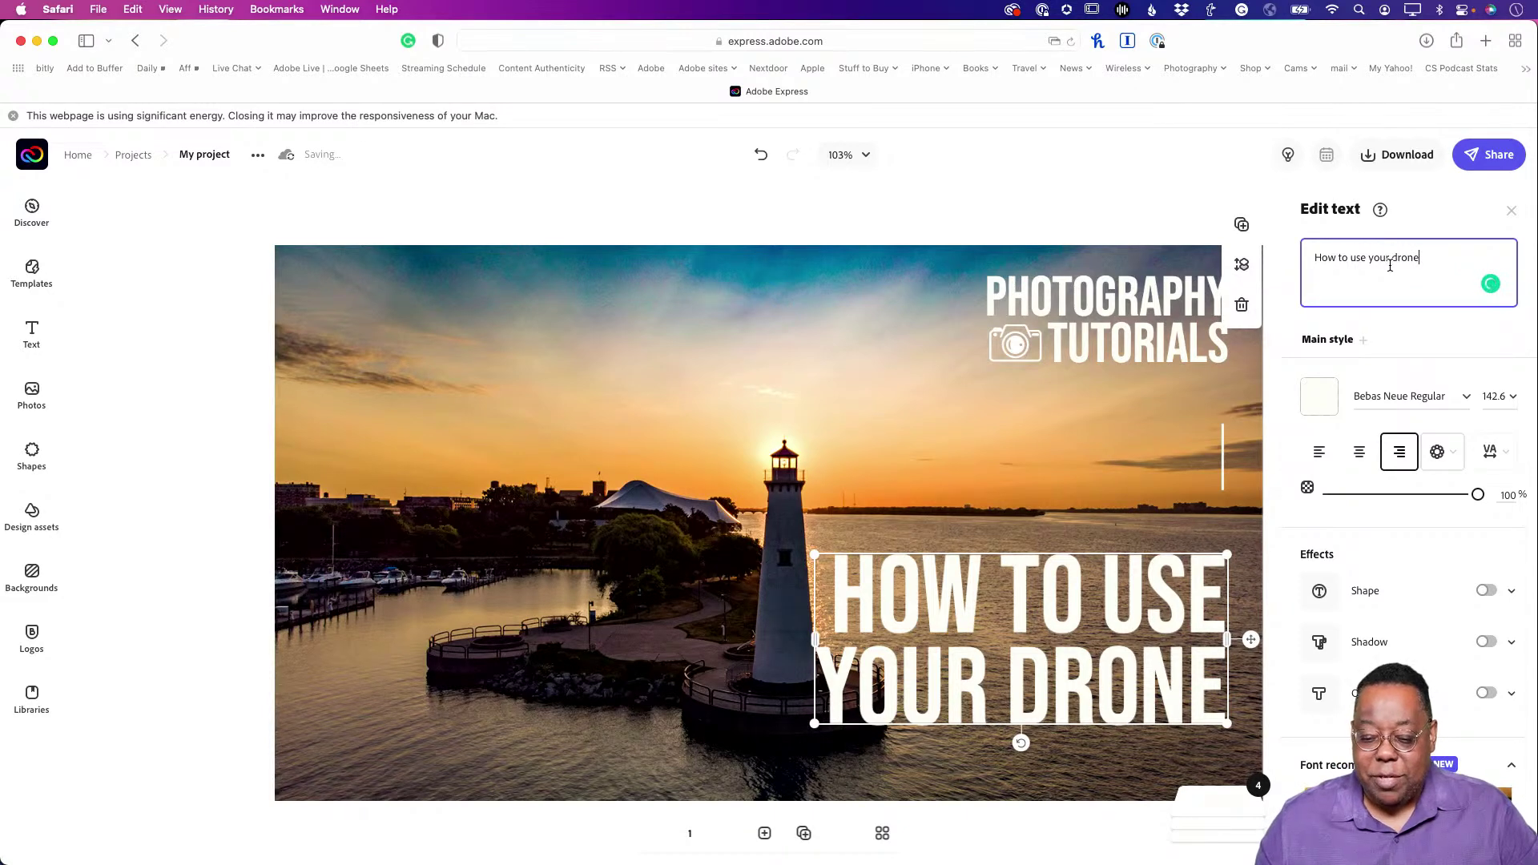
Inspect the "Photography tutorials" group and its text settings, and clear the selection.
{"action": "left_click", "coordinate": [1166, 298]}
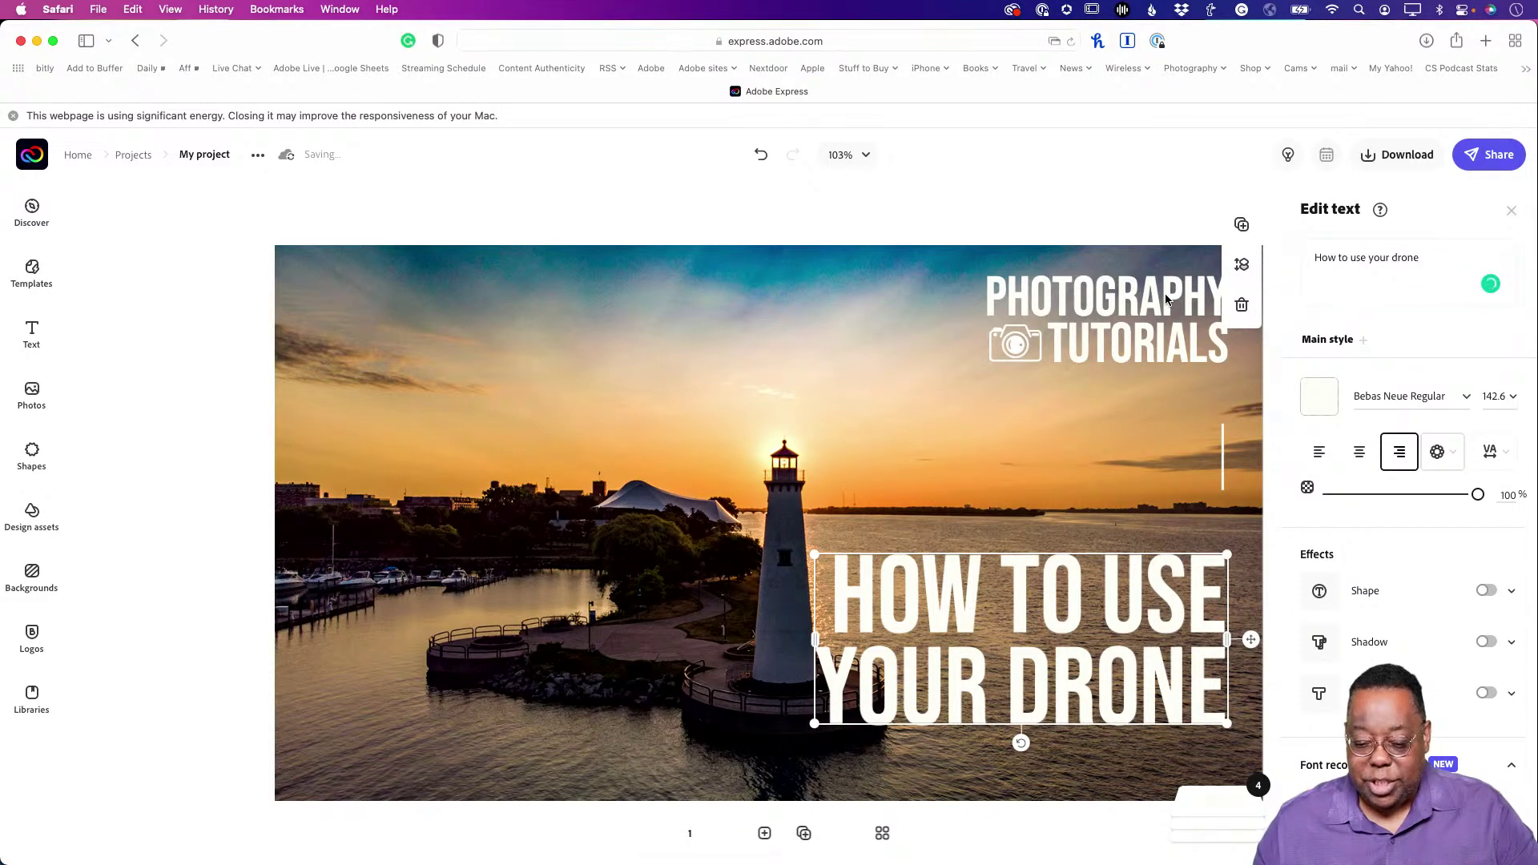
{"action": "left_click", "coordinate": [1159, 305]}
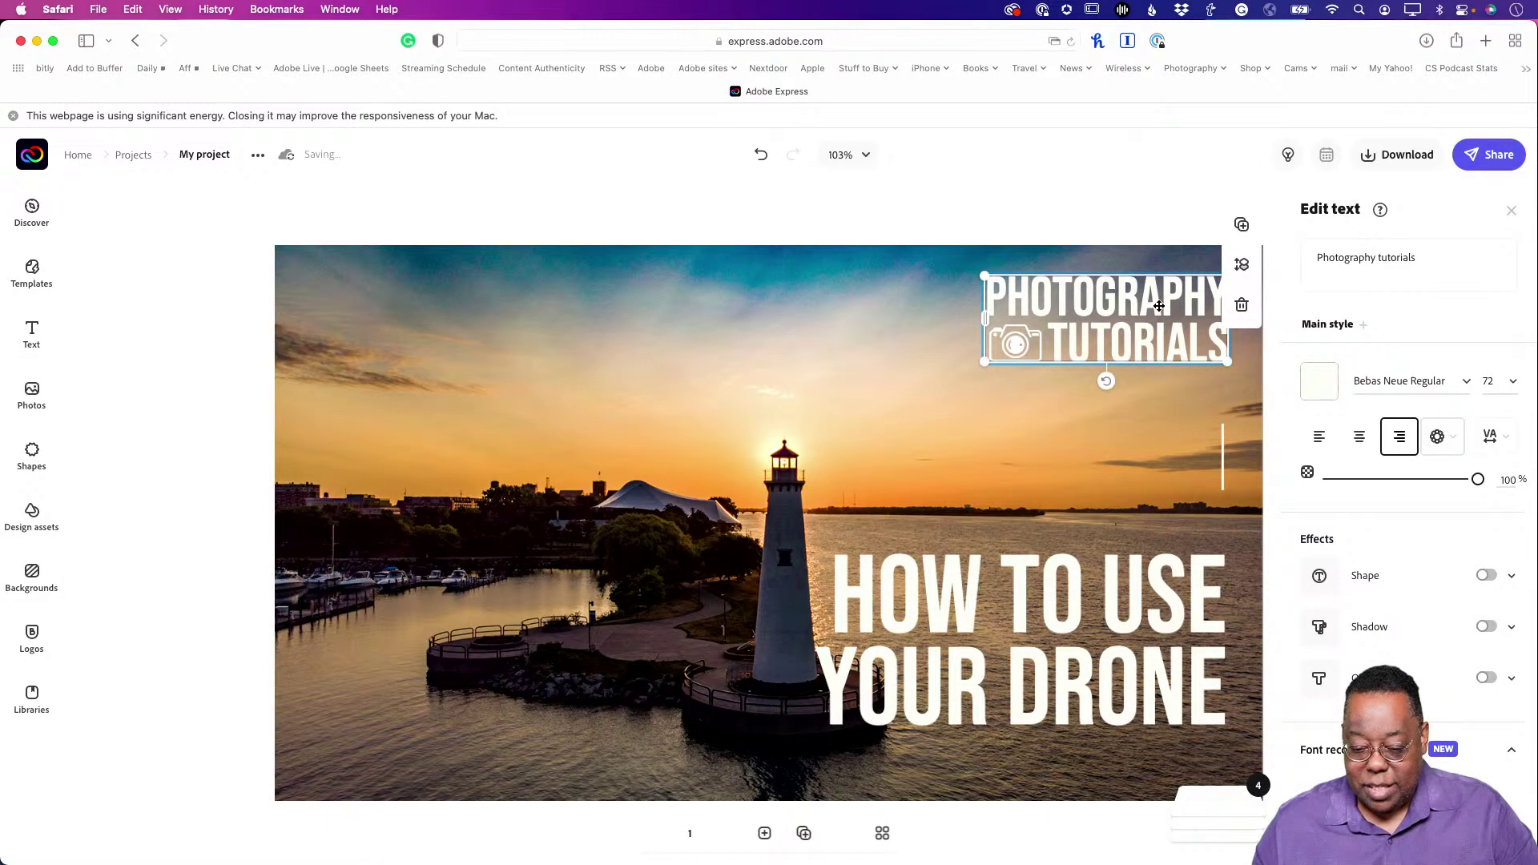
{"action": "left_click", "coordinate": [1064, 228]}
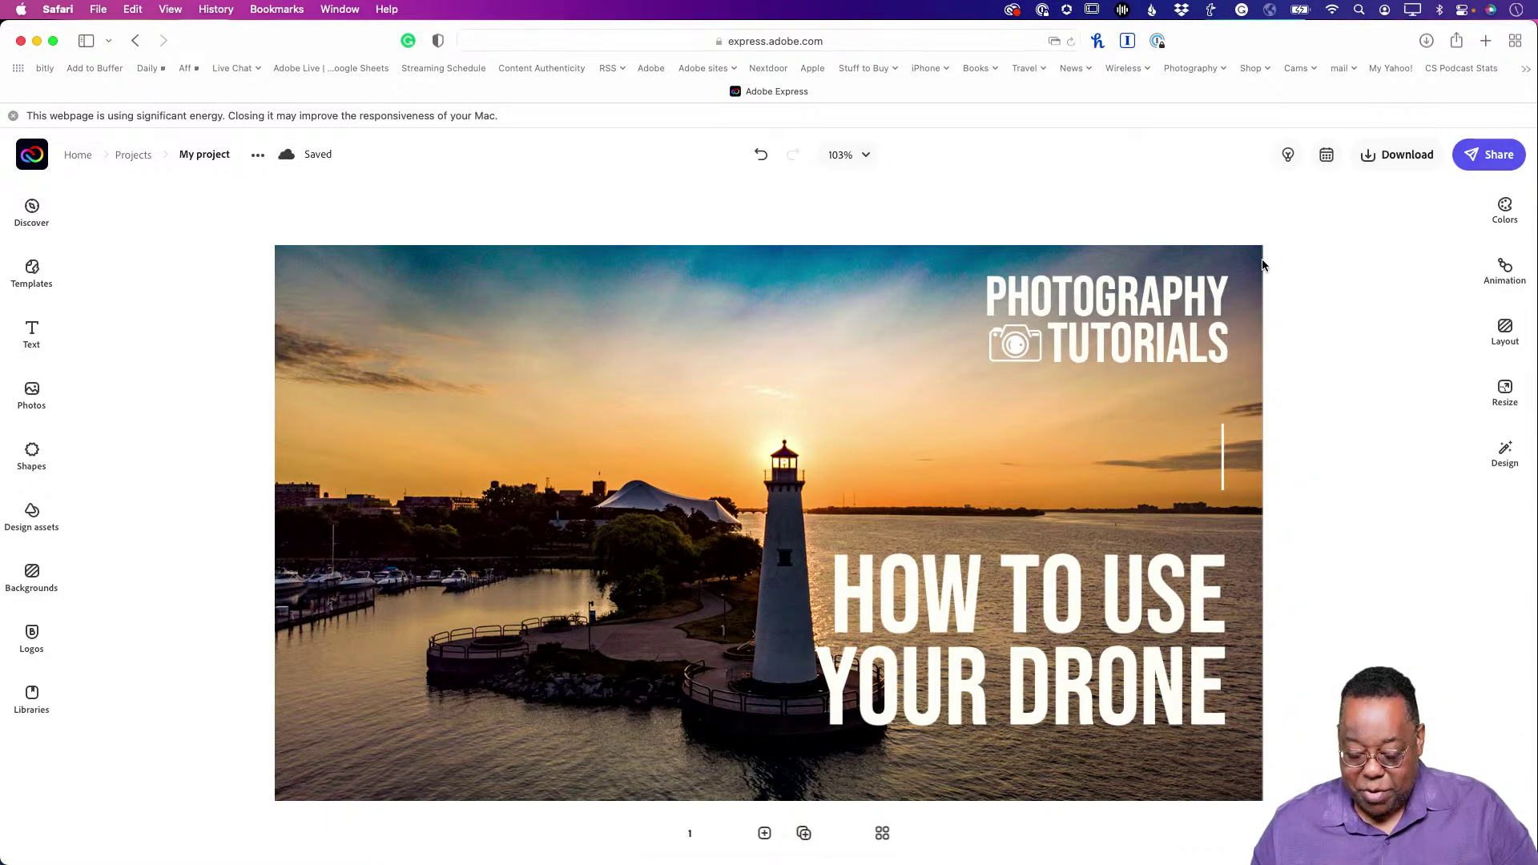
{"action": "left_click", "coordinate": [1088, 329]}
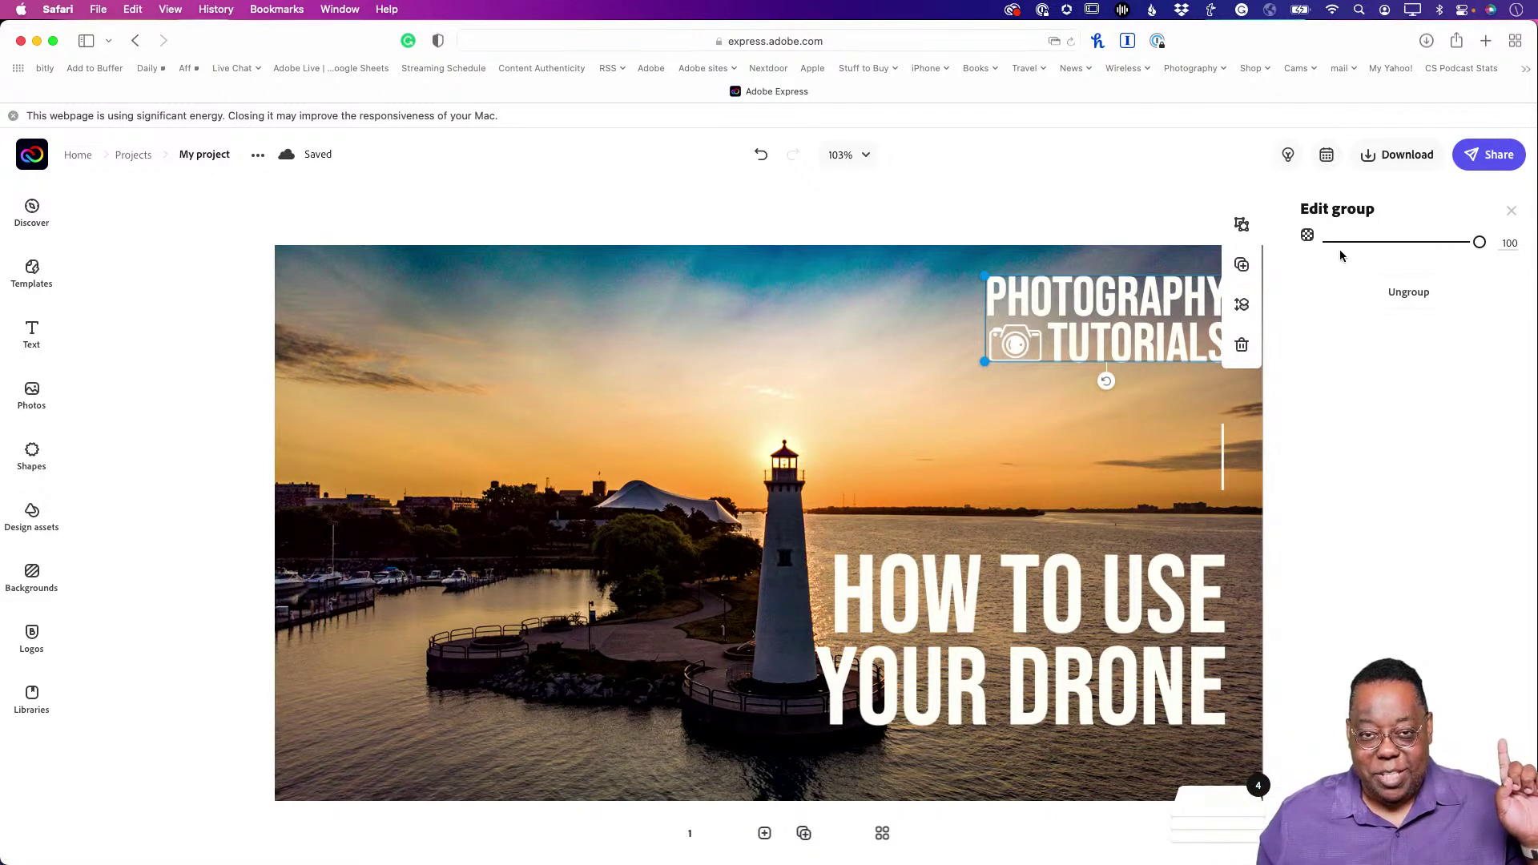
{"action": "double_click", "coordinate": [1107, 308]}
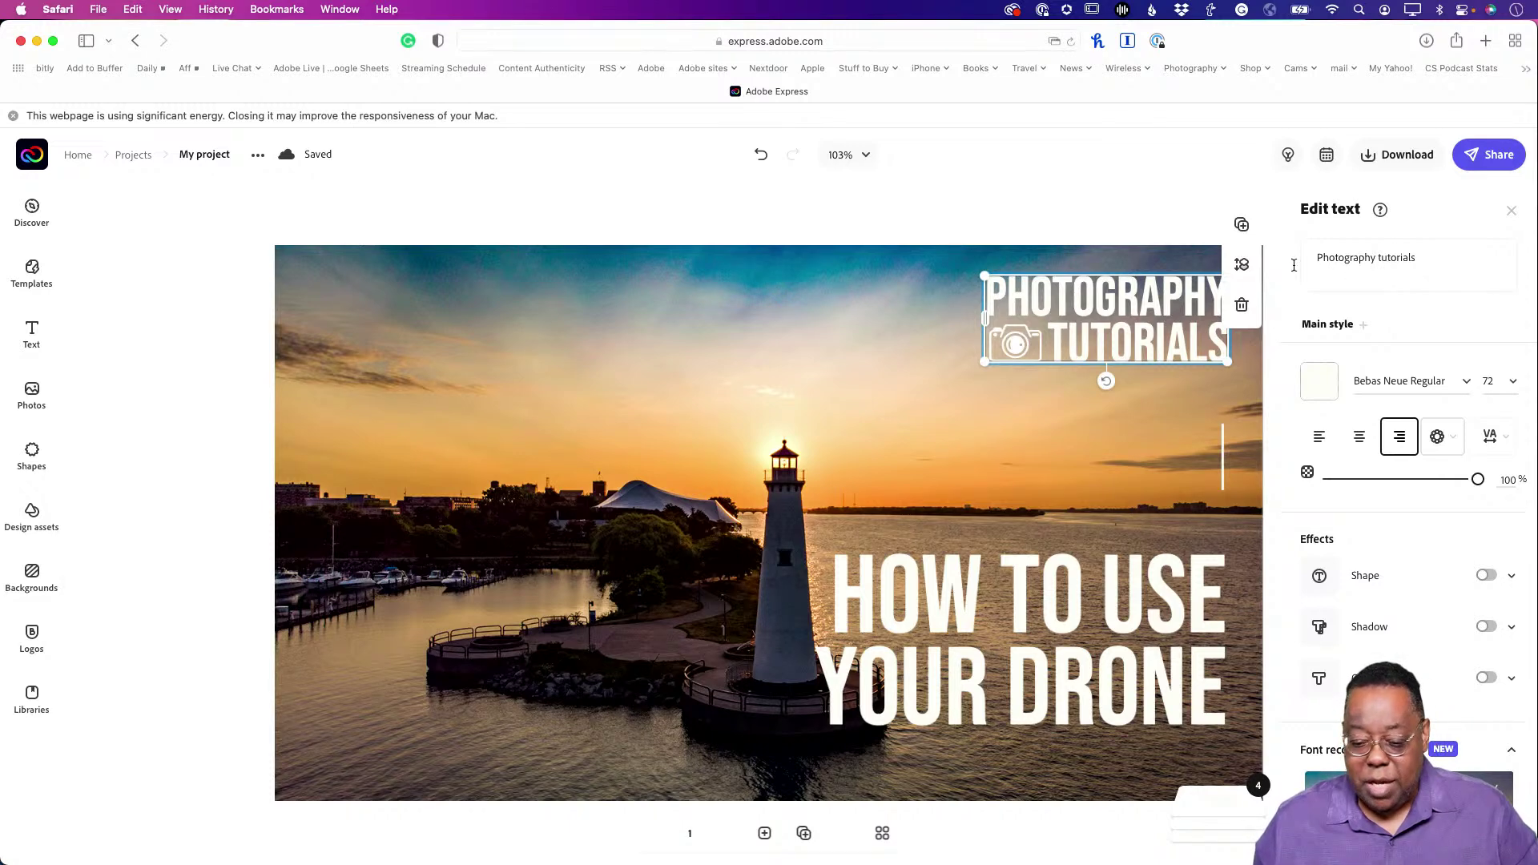
{"action": "left_click", "coordinate": [988, 206]}
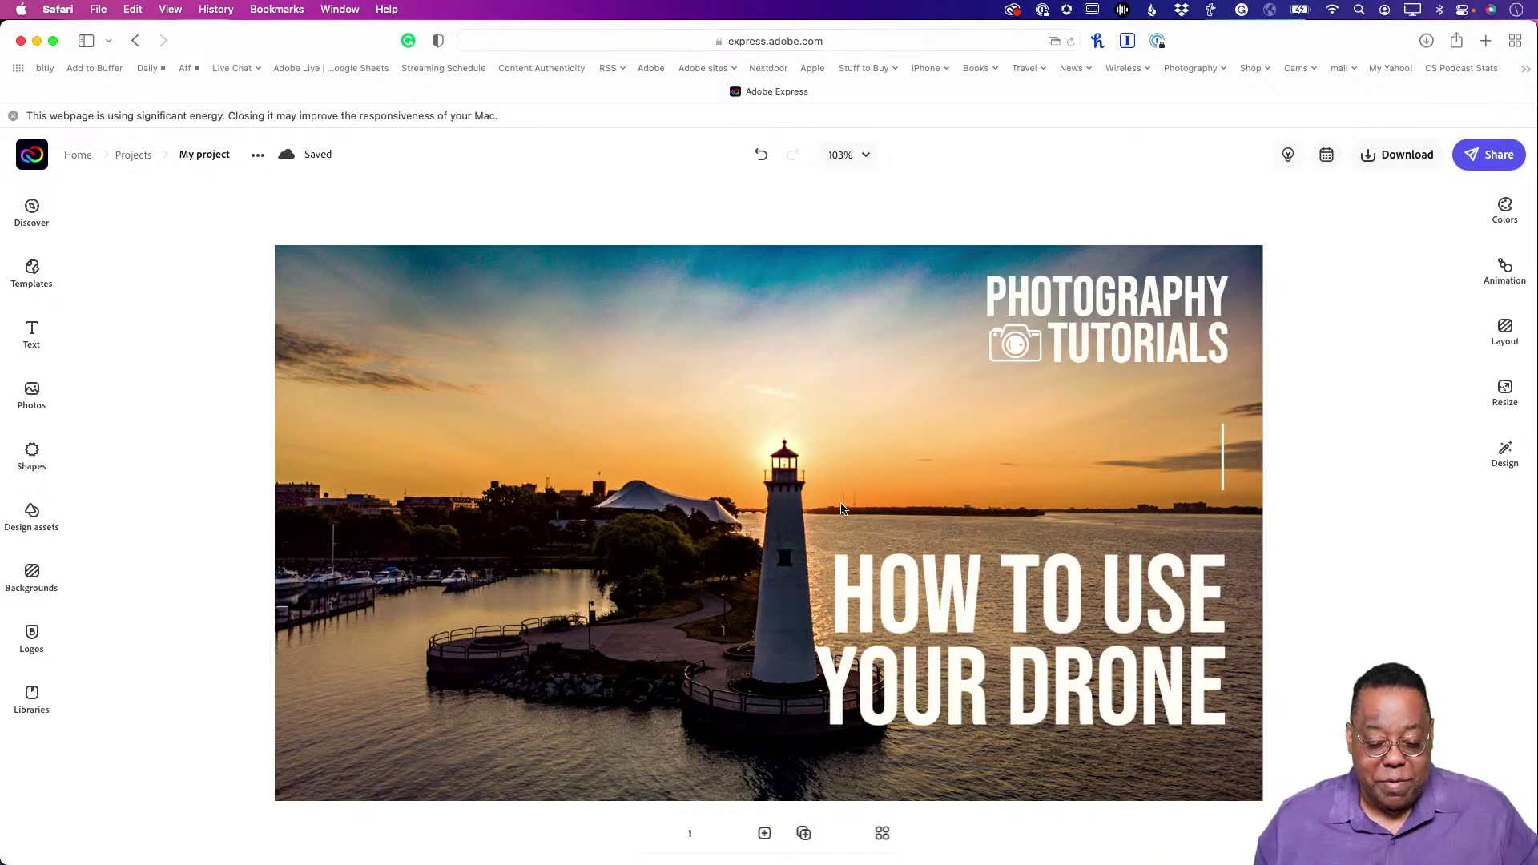
Try the decorative serif font from the font recommendations on the "How to use your drone" headline.
{"action": "left_click", "coordinate": [974, 608]}
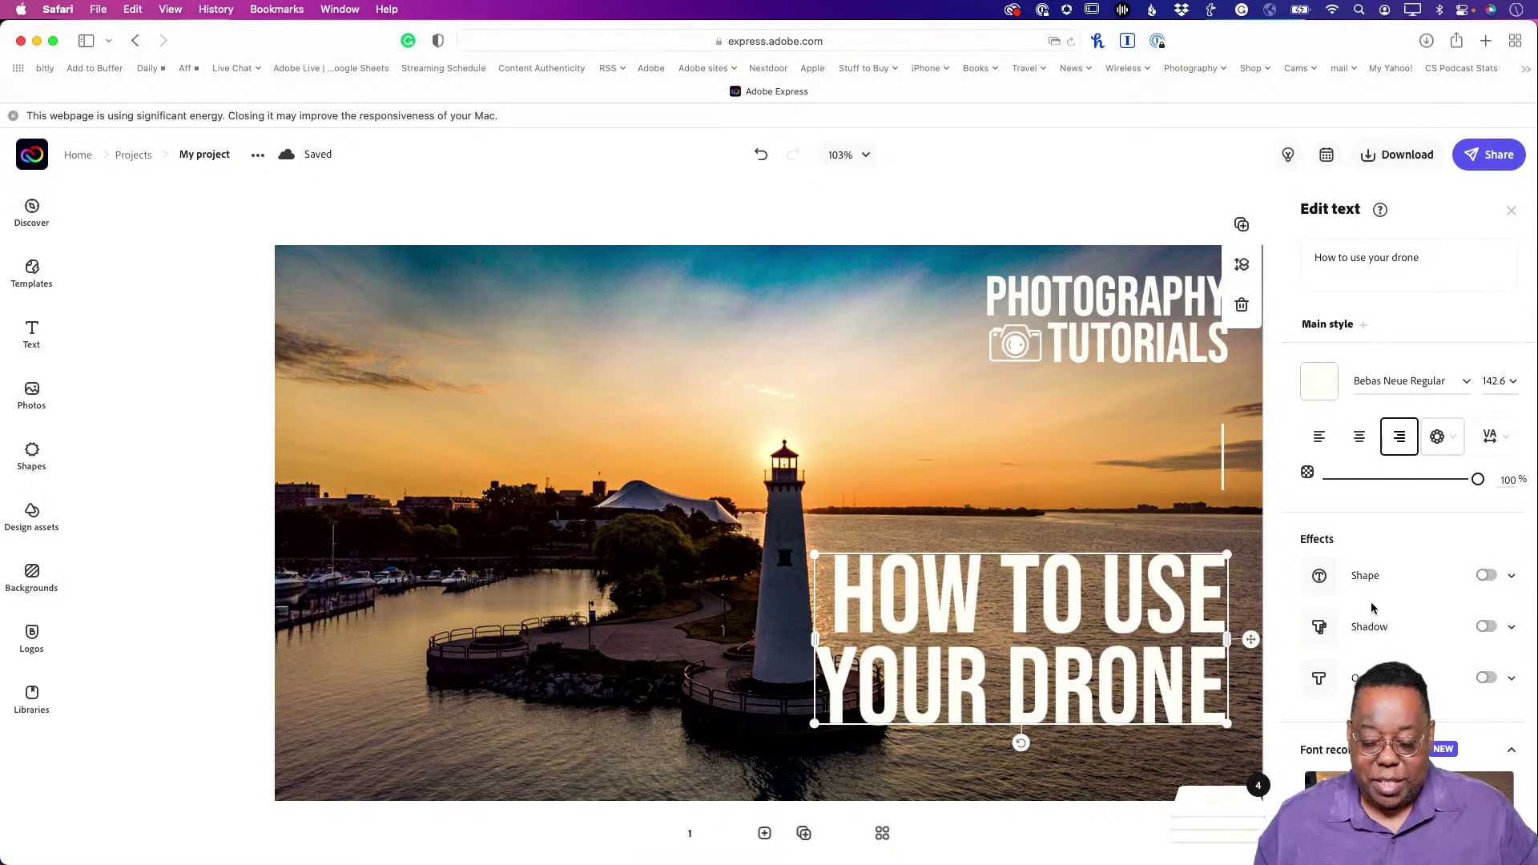
{"action": "scroll", "coordinate": [1372, 609], "scroll_direction": "down", "scroll_amount": 3}
{"action": "scroll", "coordinate": [1371, 609], "scroll_direction": "down", "scroll_amount": 2}
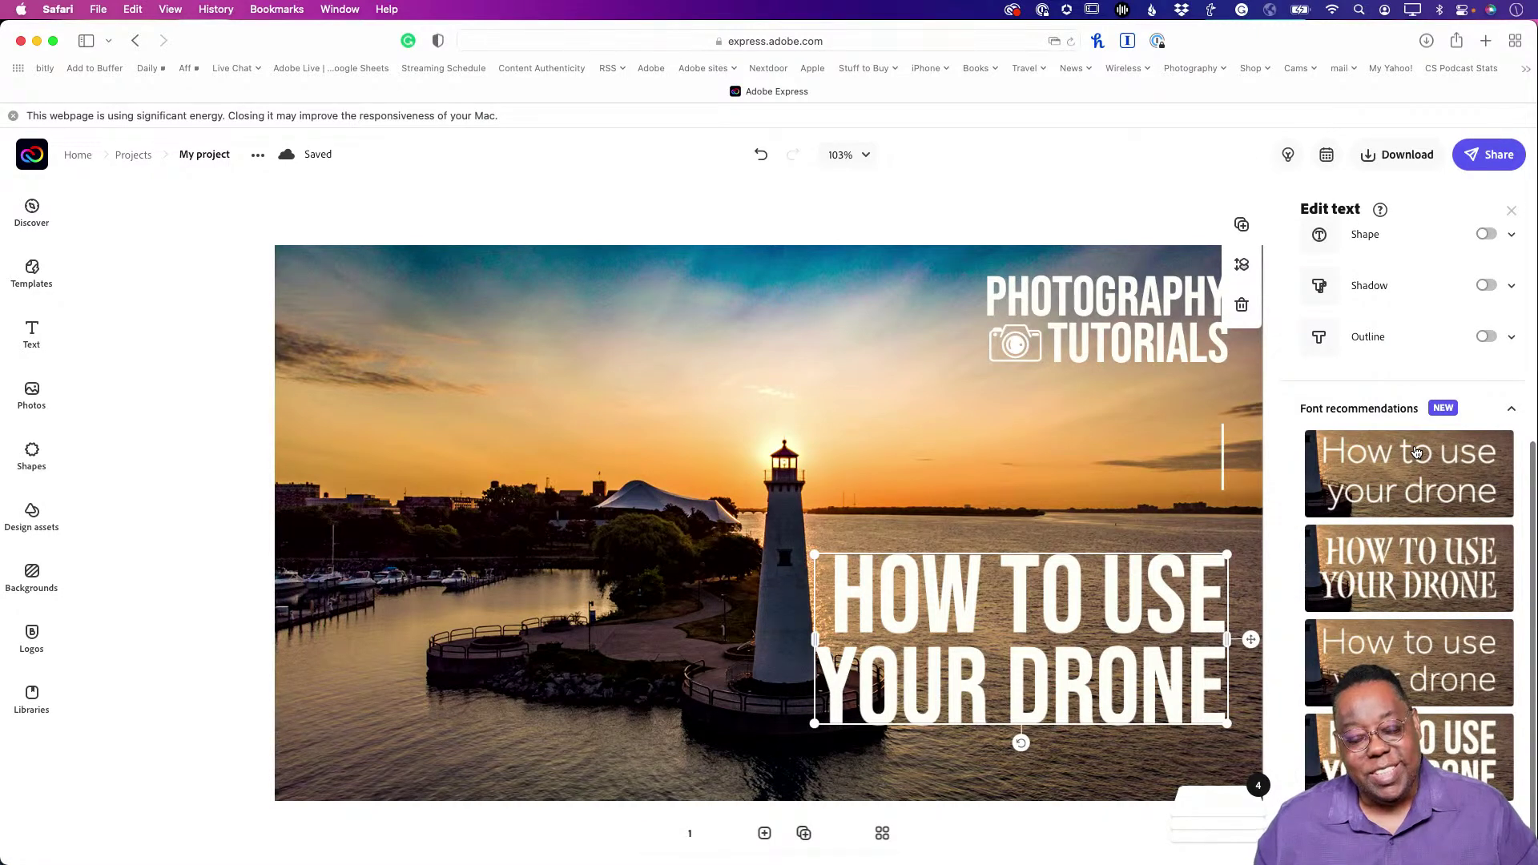
{"action": "left_click", "coordinate": [1399, 549]}
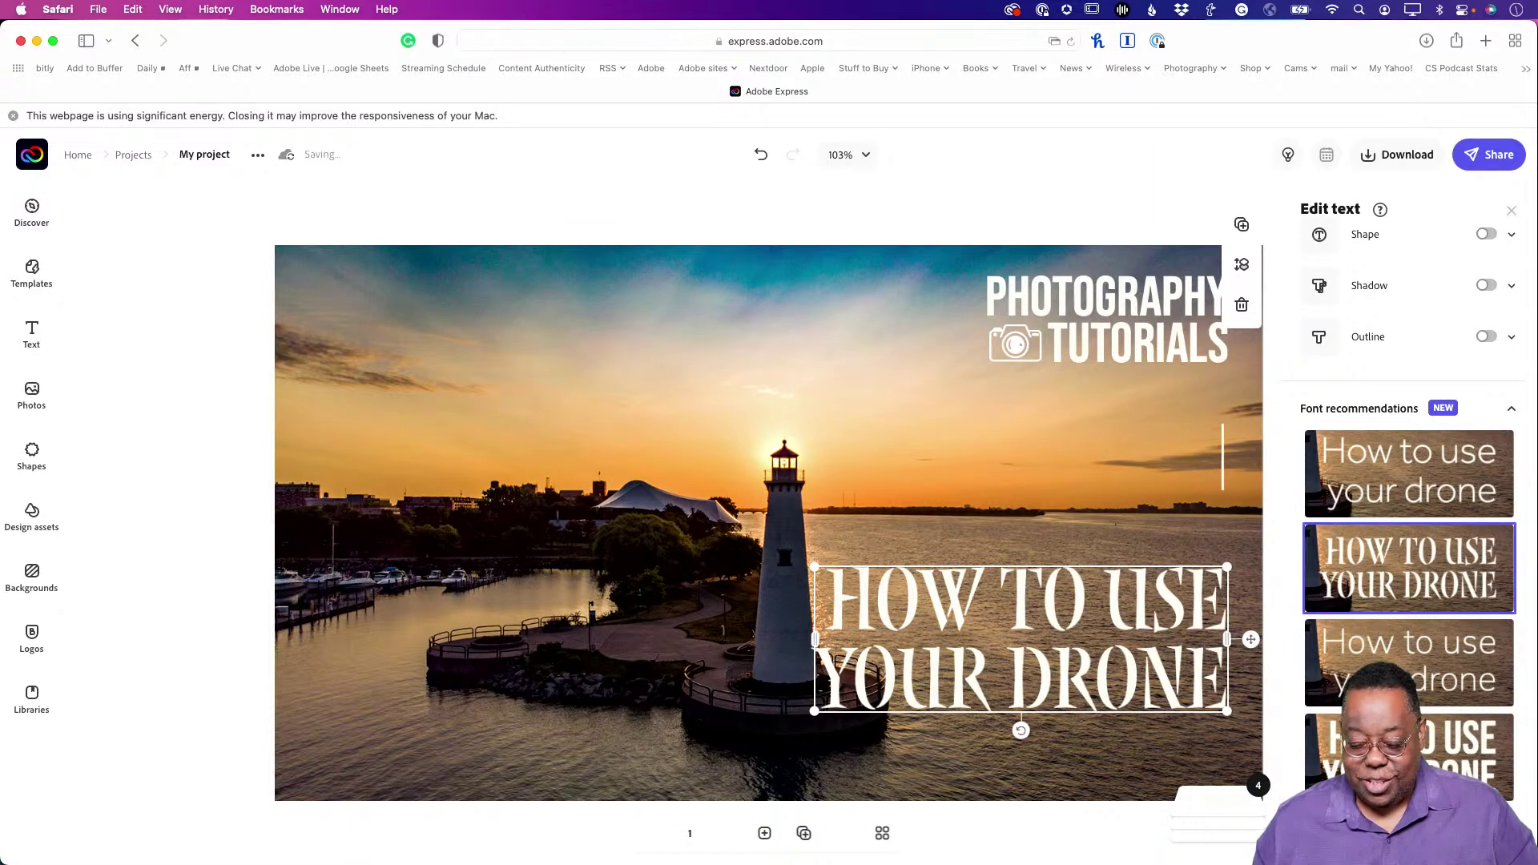
Apply the gold Trajan Color Concept font from the recommendations to the headline and leave the recommendations list.
{"action": "scroll", "coordinate": [1410, 497], "scroll_direction": "down", "scroll_amount": 3}
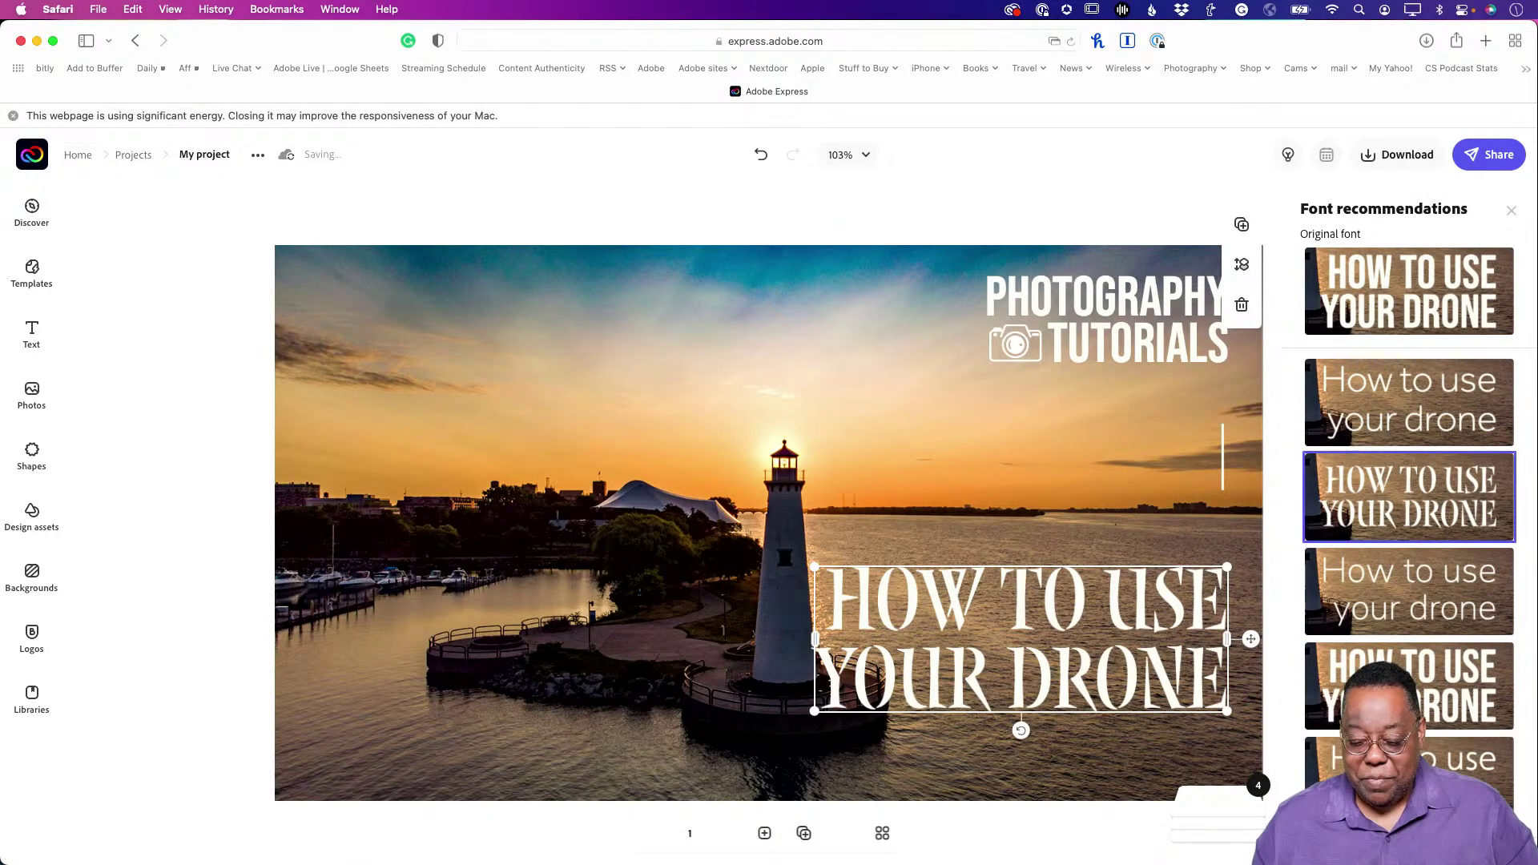
{"action": "scroll", "coordinate": [1410, 497], "scroll_direction": "down", "scroll_amount": 2}
{"action": "scroll", "coordinate": [1410, 497], "scroll_direction": "down", "scroll_amount": 5}
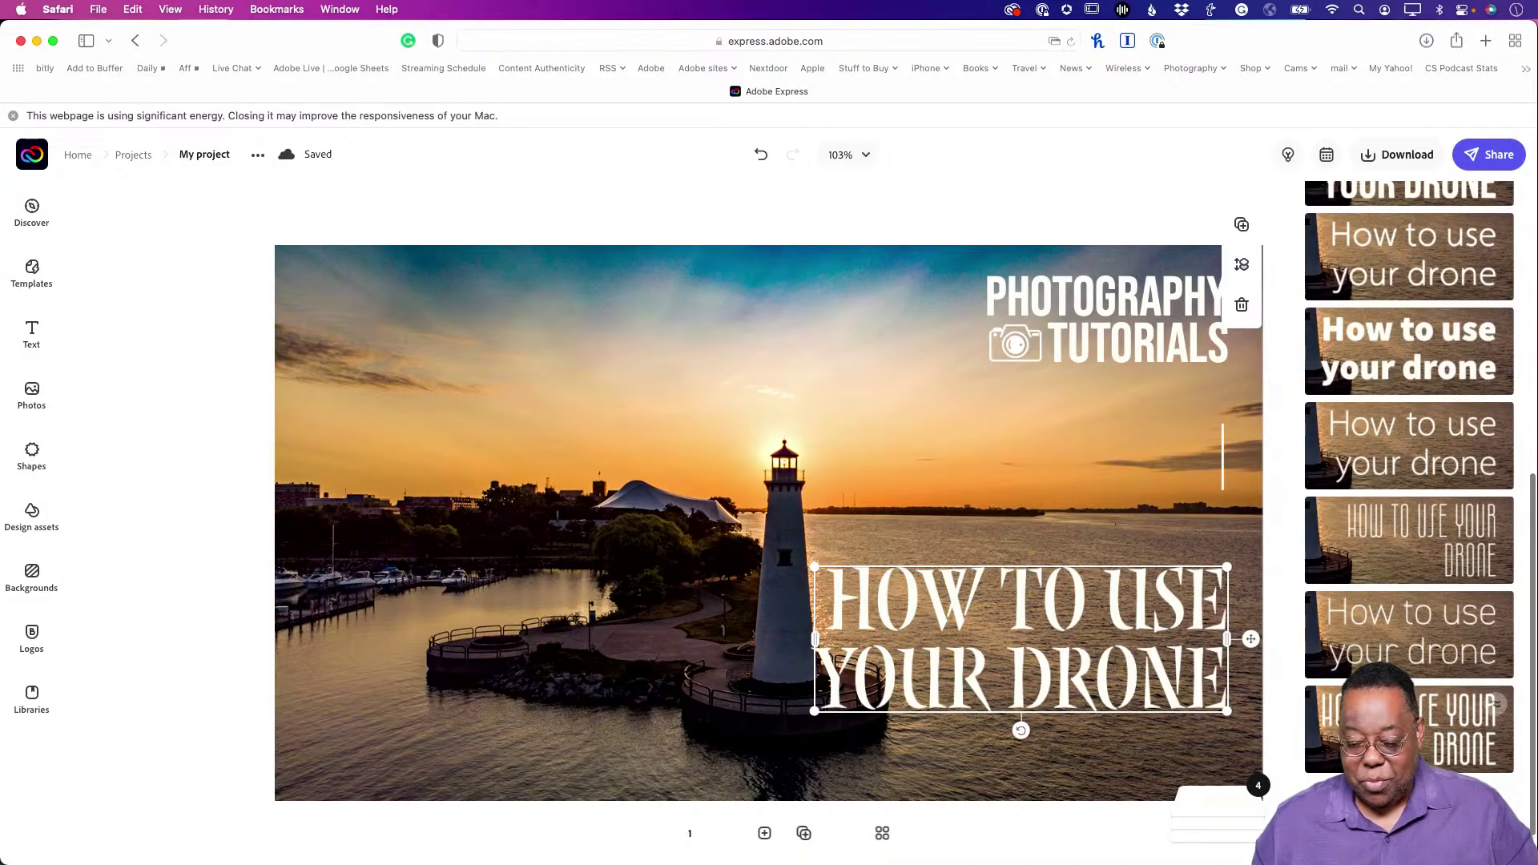
{"action": "scroll", "coordinate": [1410, 481], "scroll_direction": "down", "scroll_amount": 15}
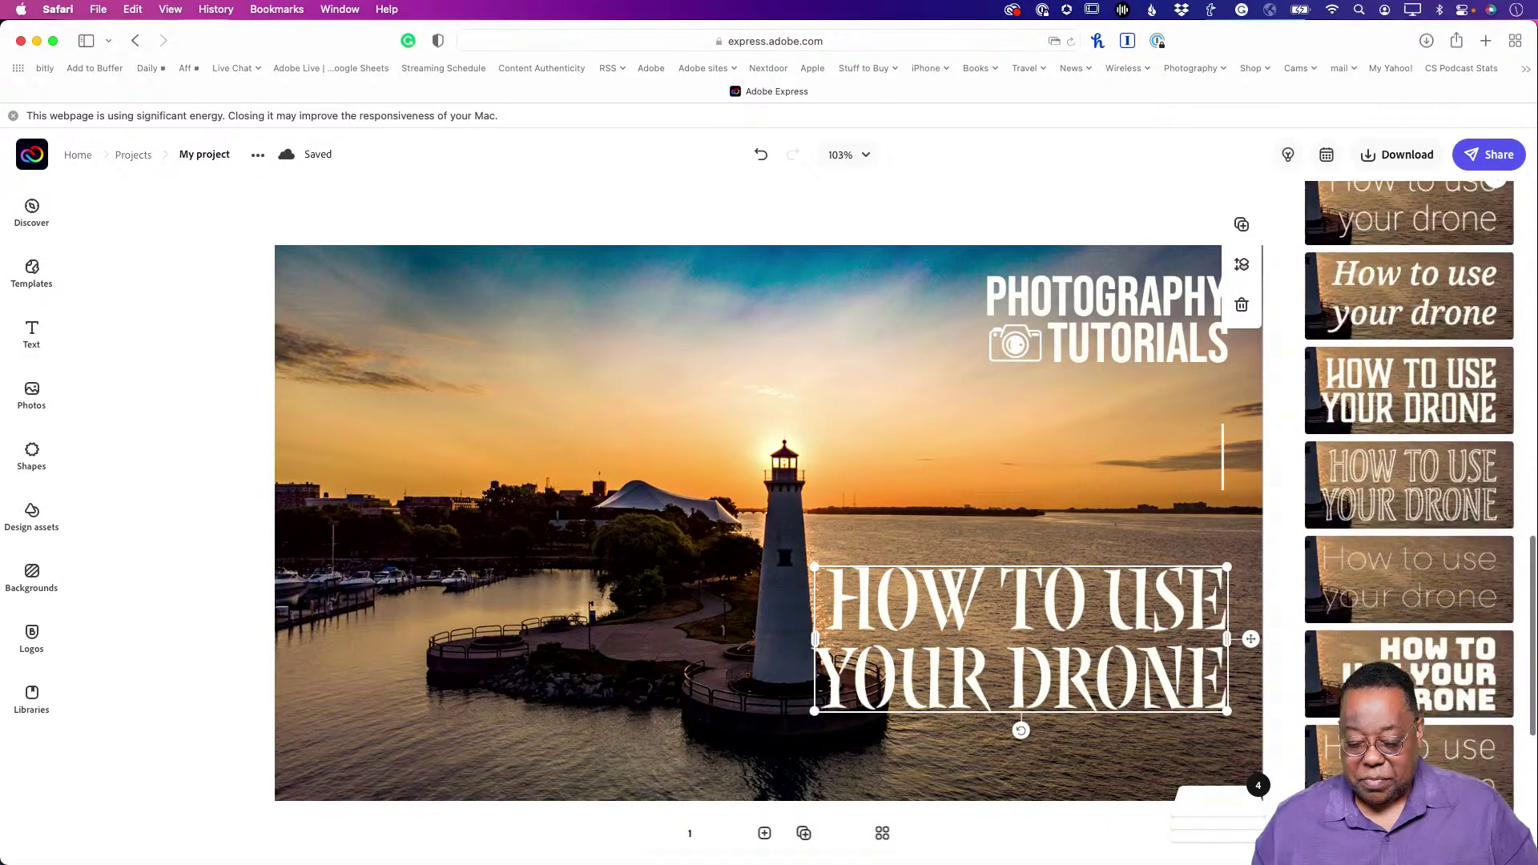
{"action": "scroll", "coordinate": [1410, 681], "scroll_direction": "down", "scroll_amount": 2}
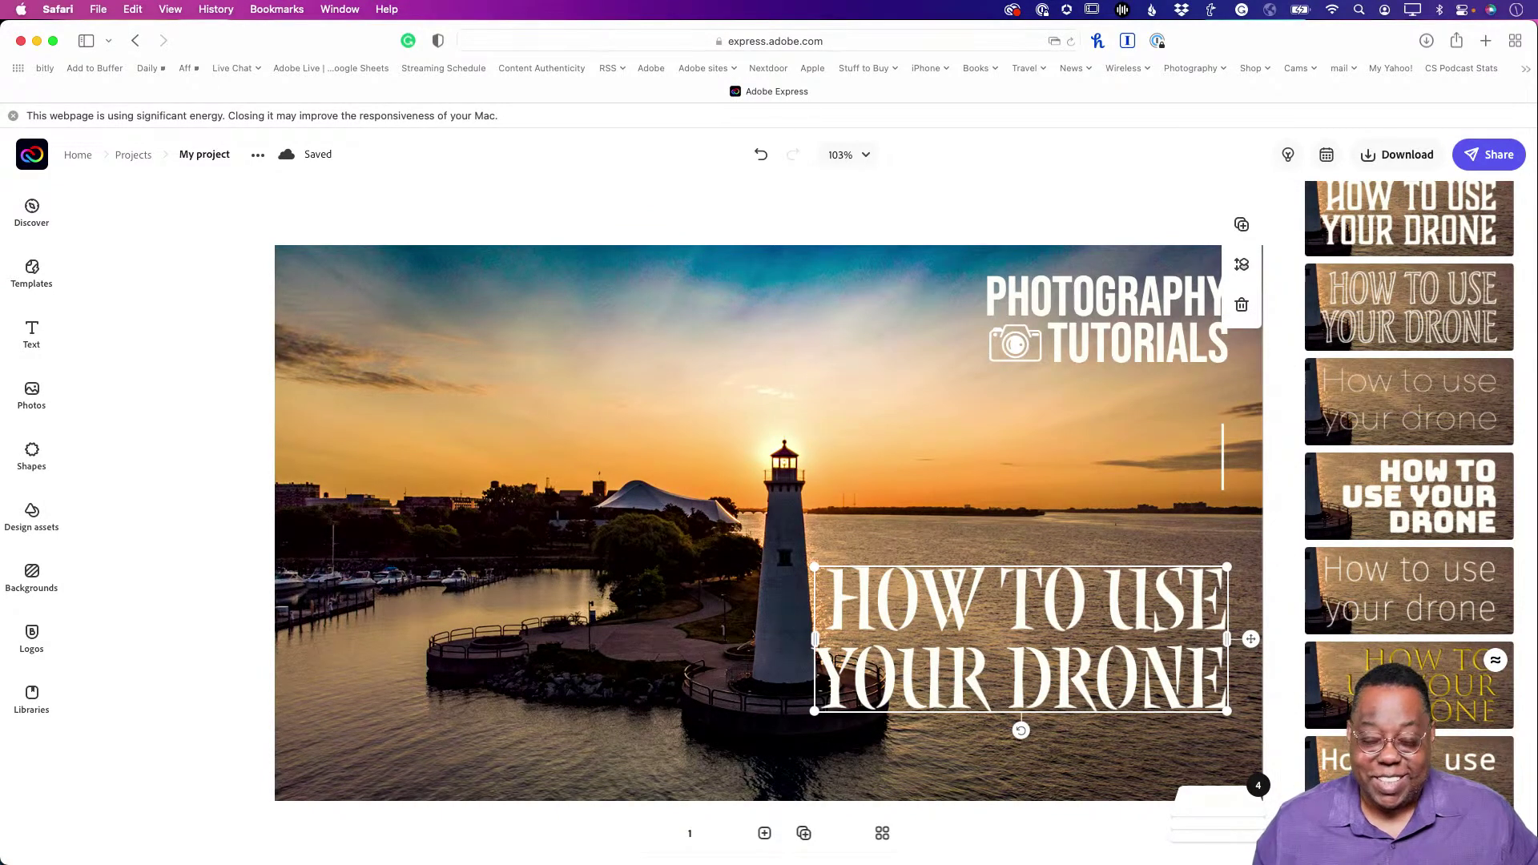
{"action": "left_click", "coordinate": [1316, 706]}
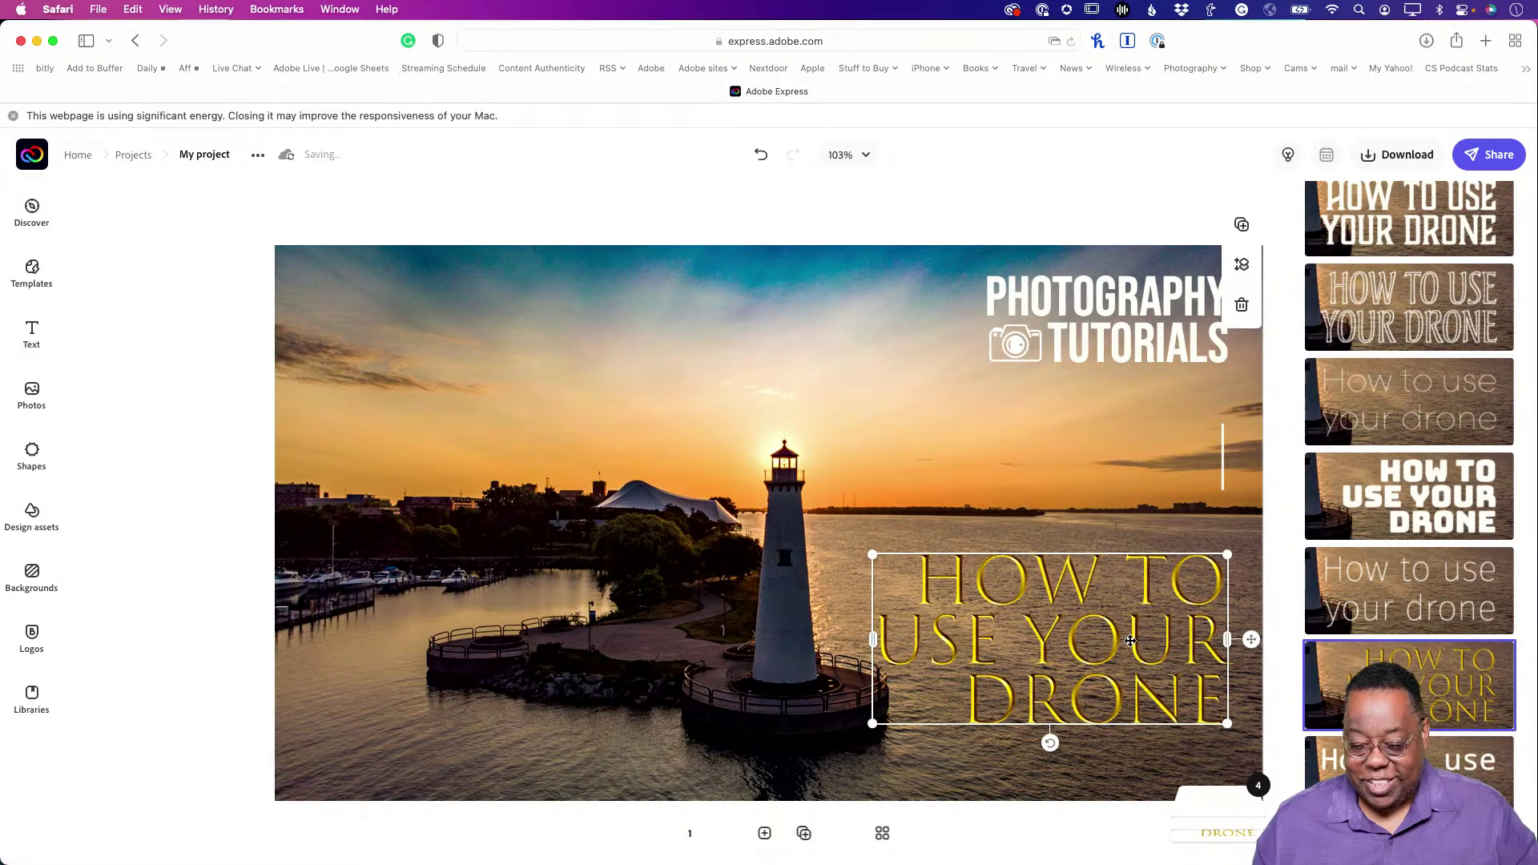
{"action": "scroll", "coordinate": [1394, 545], "scroll_direction": "down", "scroll_amount": 5}
{"action": "scroll", "coordinate": [1388, 558], "scroll_direction": "up", "scroll_amount": 5}
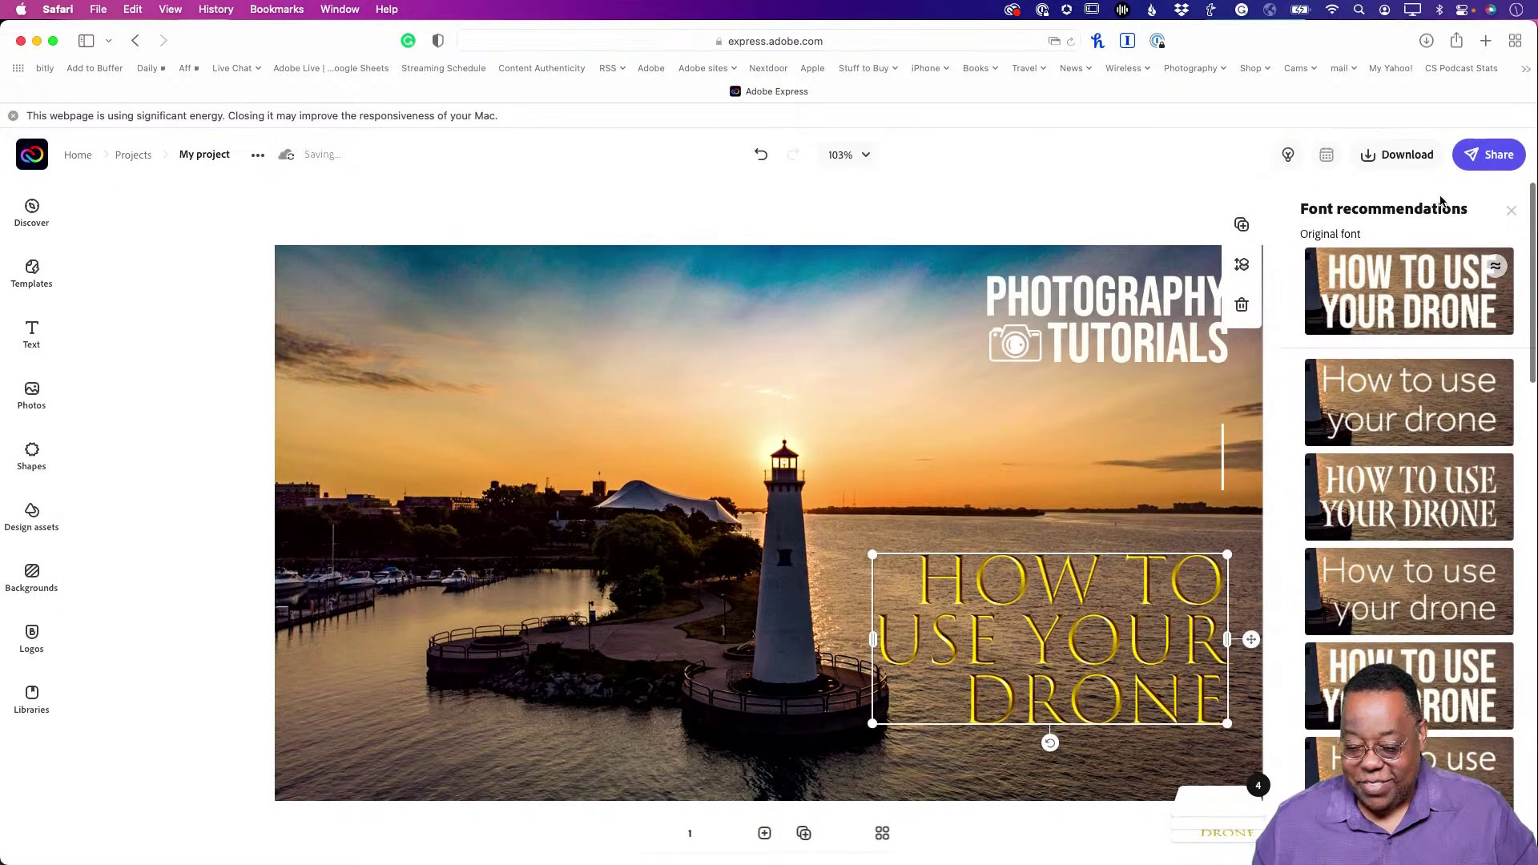
{"action": "left_click", "coordinate": [1512, 211]}
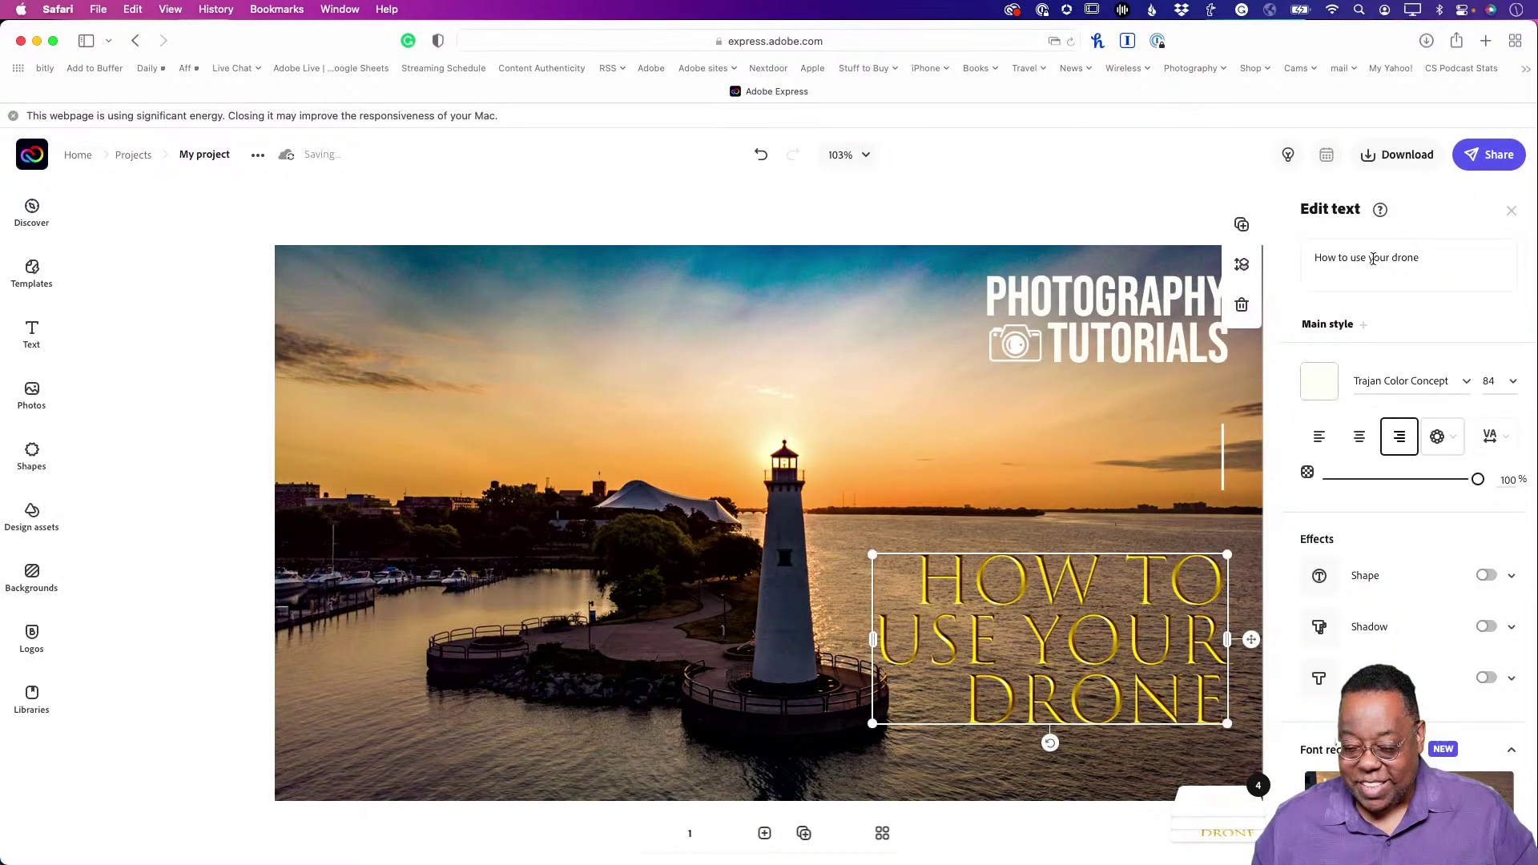
Change the headline text to "Game of Drones" and enlarge it to a font size of about 146.7.
{"action": "left_click_drag", "start_coordinate": [1423, 257], "coordinate": [1288, 255]}
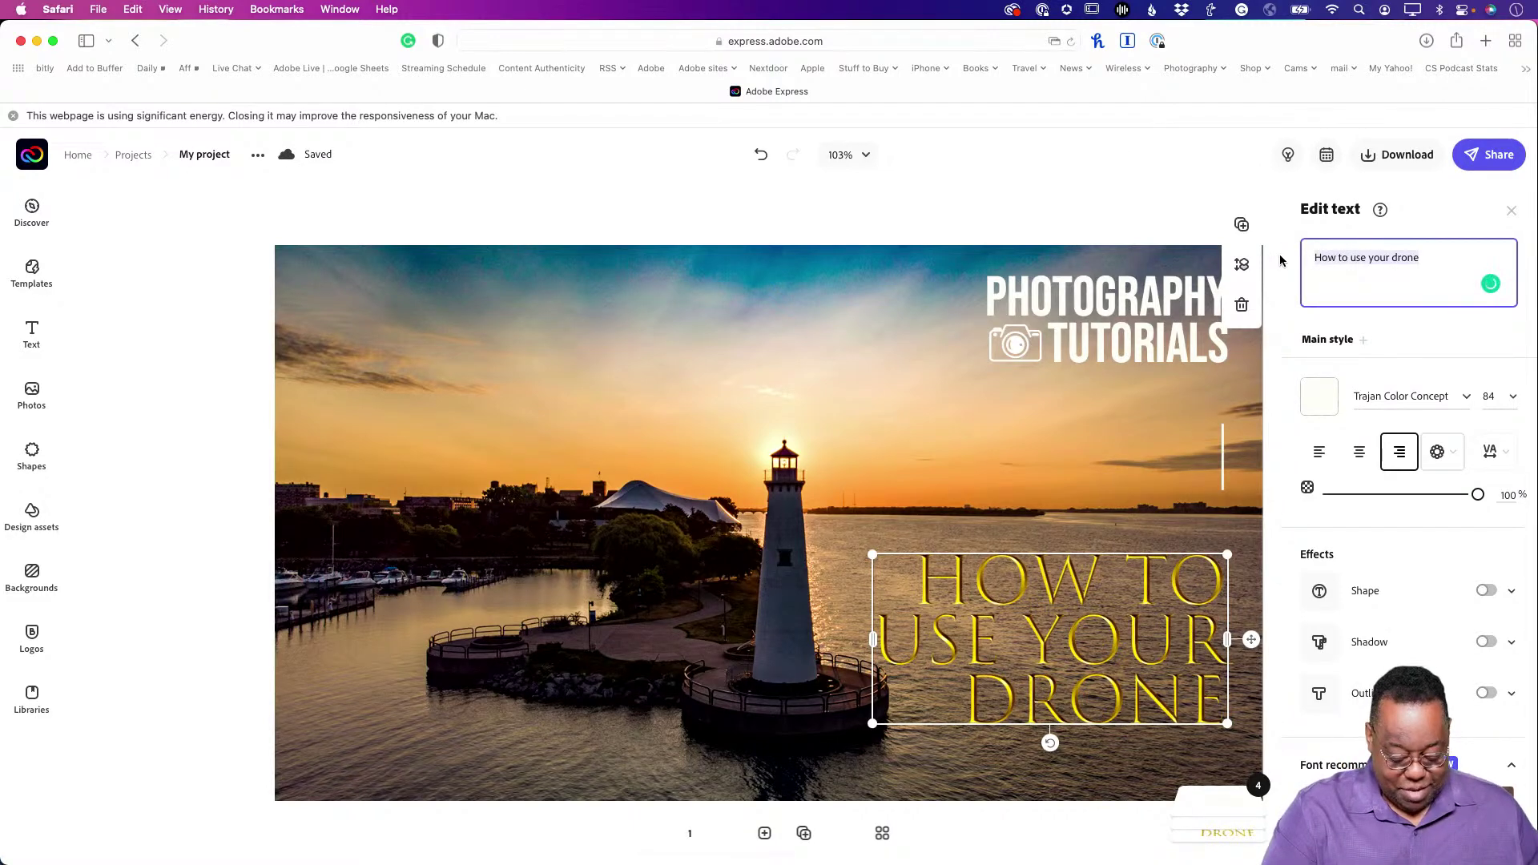
{"action": "type", "text": "Game of "}
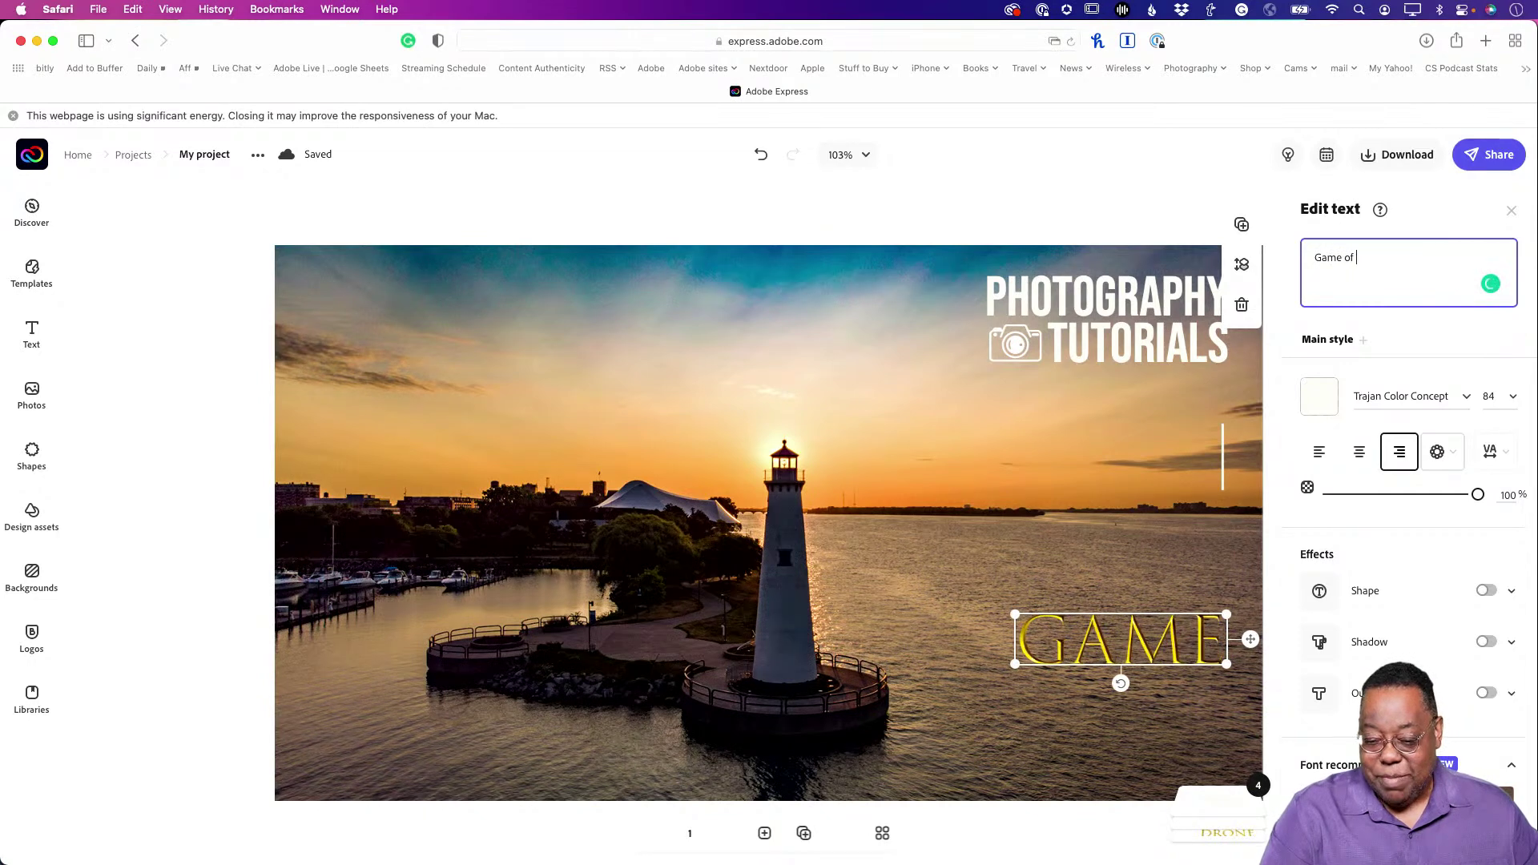
{"action": "type", "text": "Drones"}
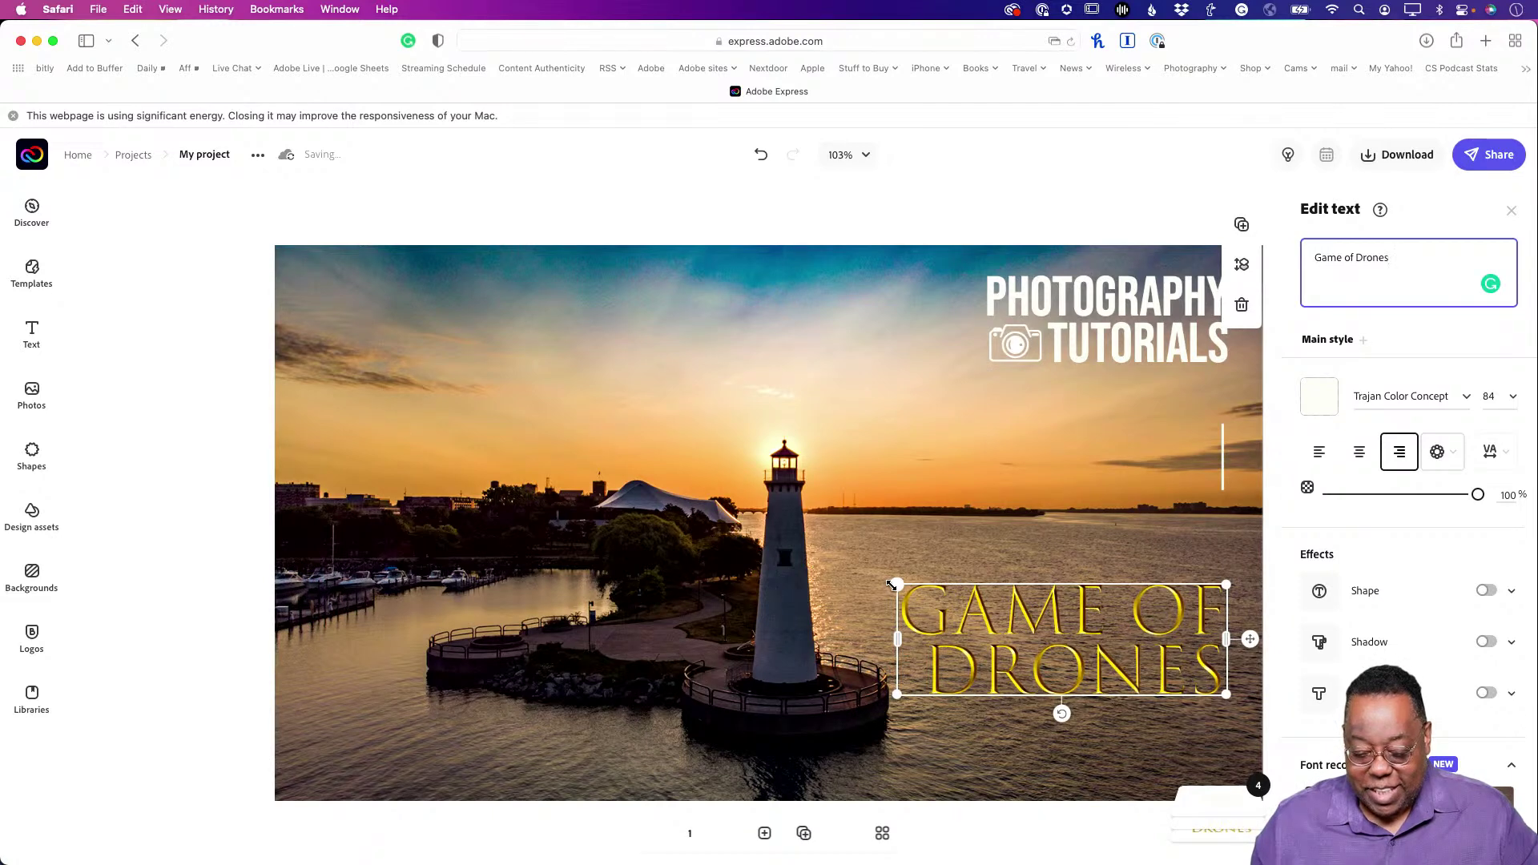
{"action": "left_click_drag", "start_coordinate": [897, 585], "coordinate": [652, 503]}
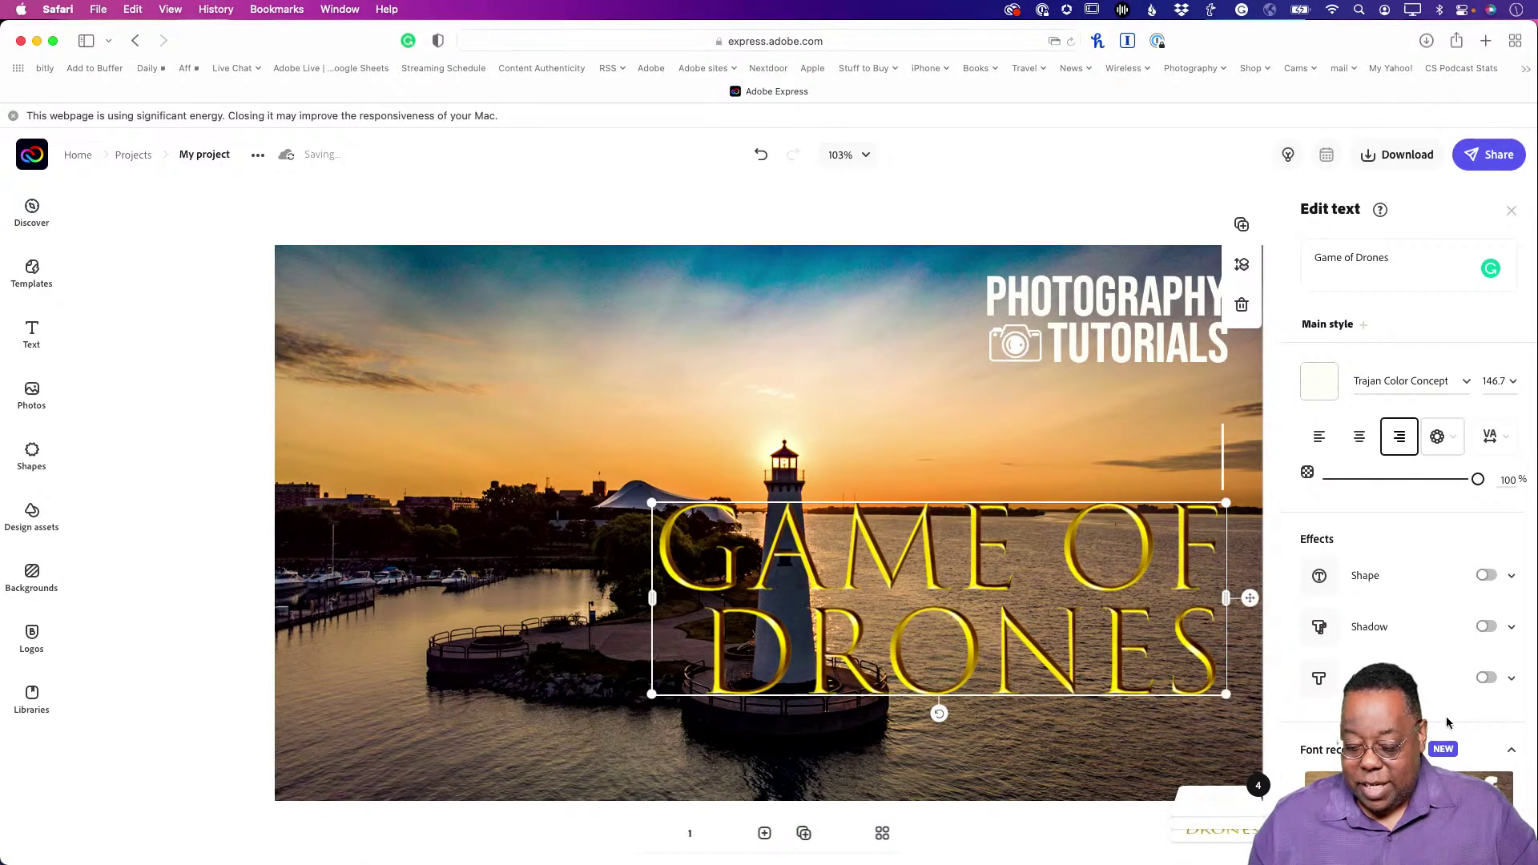
Apply the thin sans-serif font recommendation to the "Game of Drones" headline and browse more recommended fonts.
{"action": "scroll", "coordinate": [1445, 718], "scroll_direction": "down", "scroll_amount": 4}
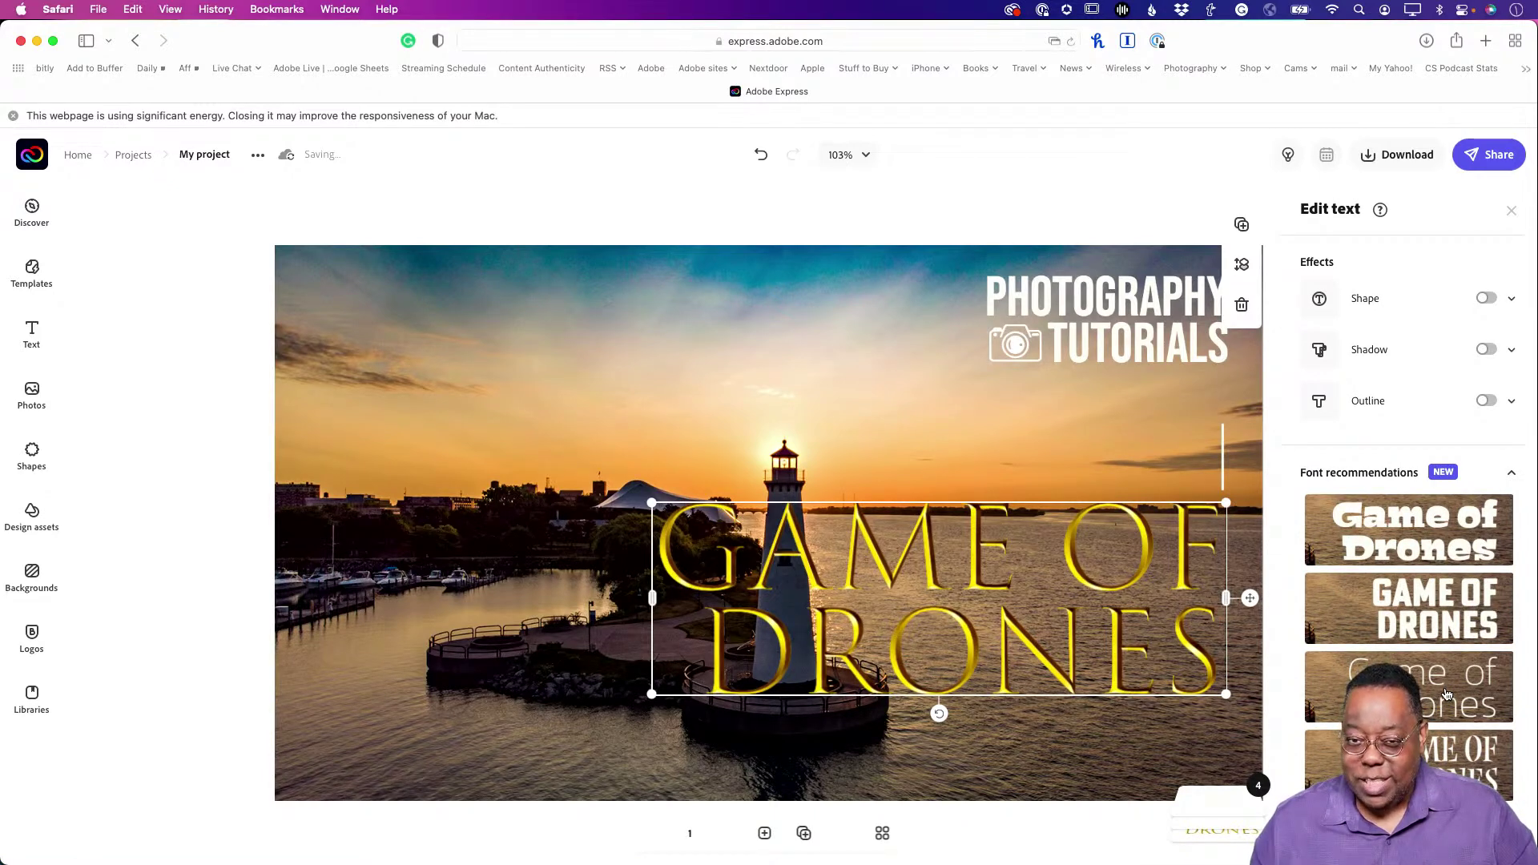
{"action": "left_click", "coordinate": [1446, 694]}
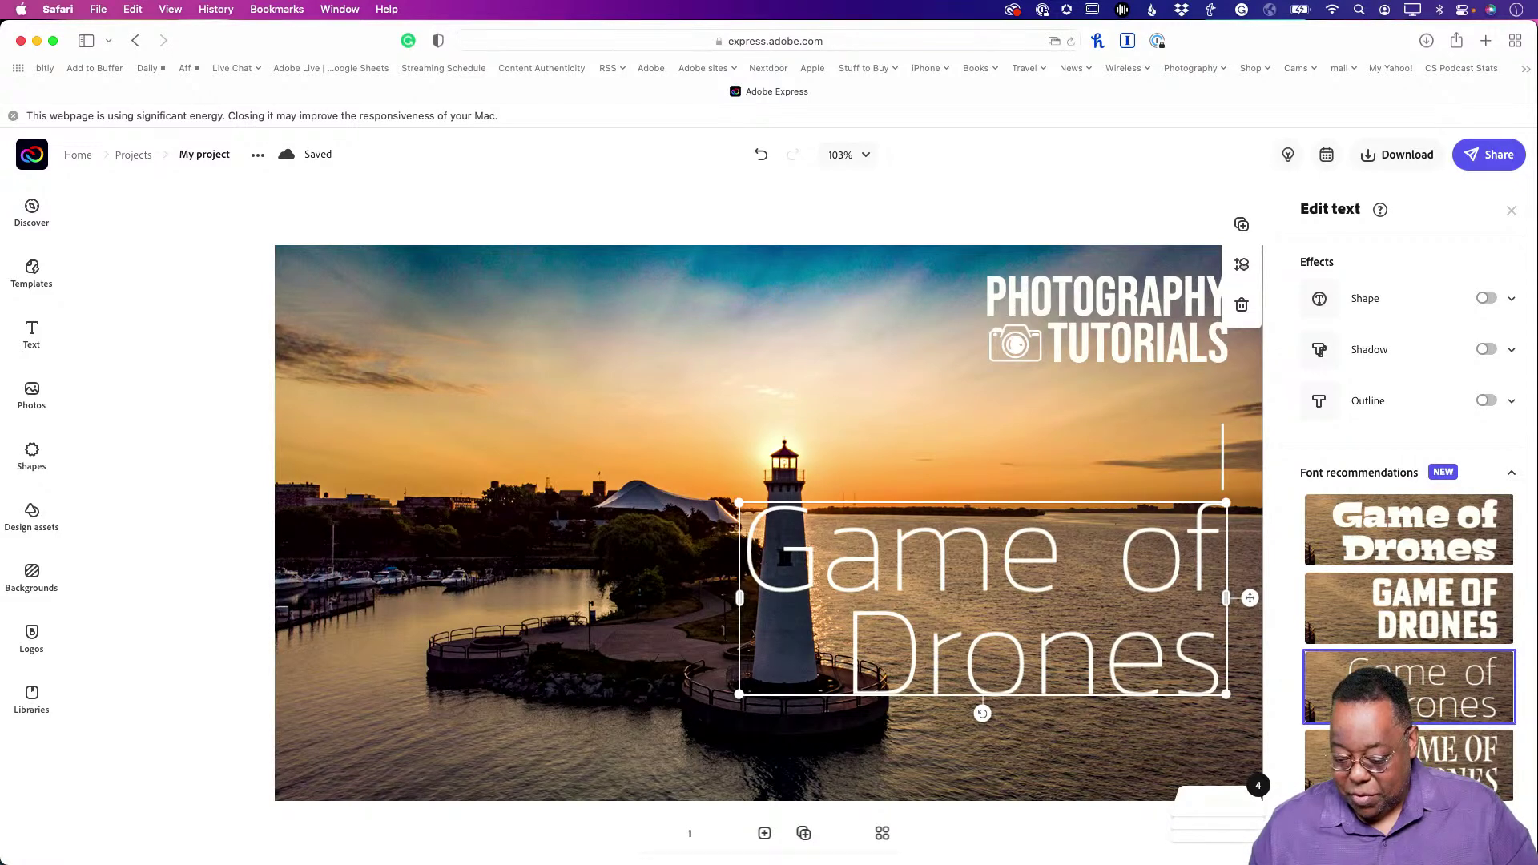
{"action": "left_click", "coordinate": [1471, 833]}
{"action": "scroll", "coordinate": [1440, 681], "scroll_direction": "down", "scroll_amount": 5}
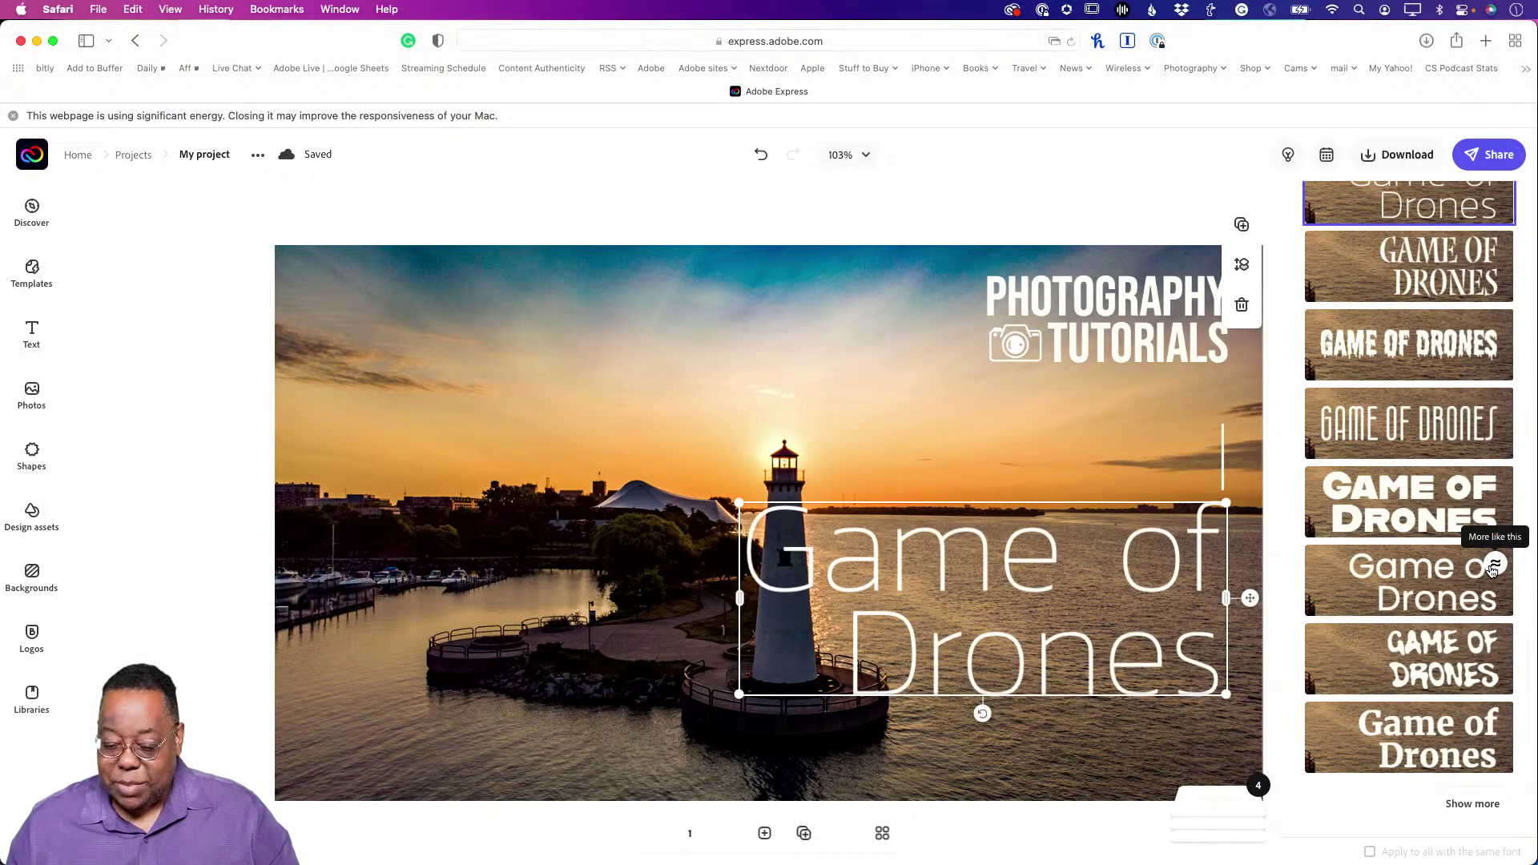
Browse fonts similar to the rounded sans-serif recommendation, and undo the last font change on the "Game of Drones" headline.
{"action": "left_click", "coordinate": [1494, 567]}
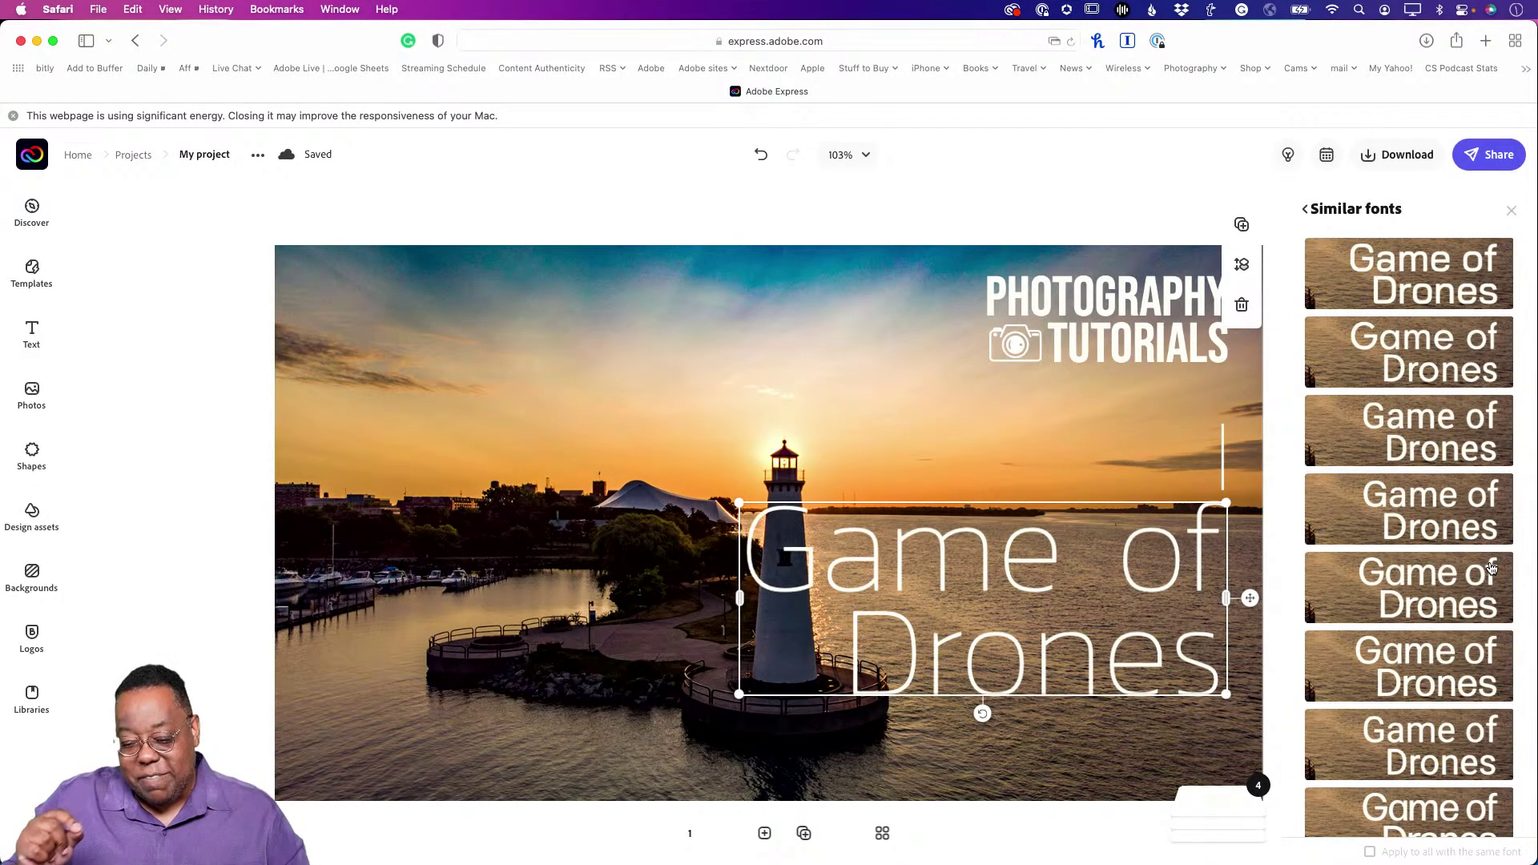
{"action": "scroll", "coordinate": [1452, 640], "scroll_direction": "down", "scroll_amount": 5}
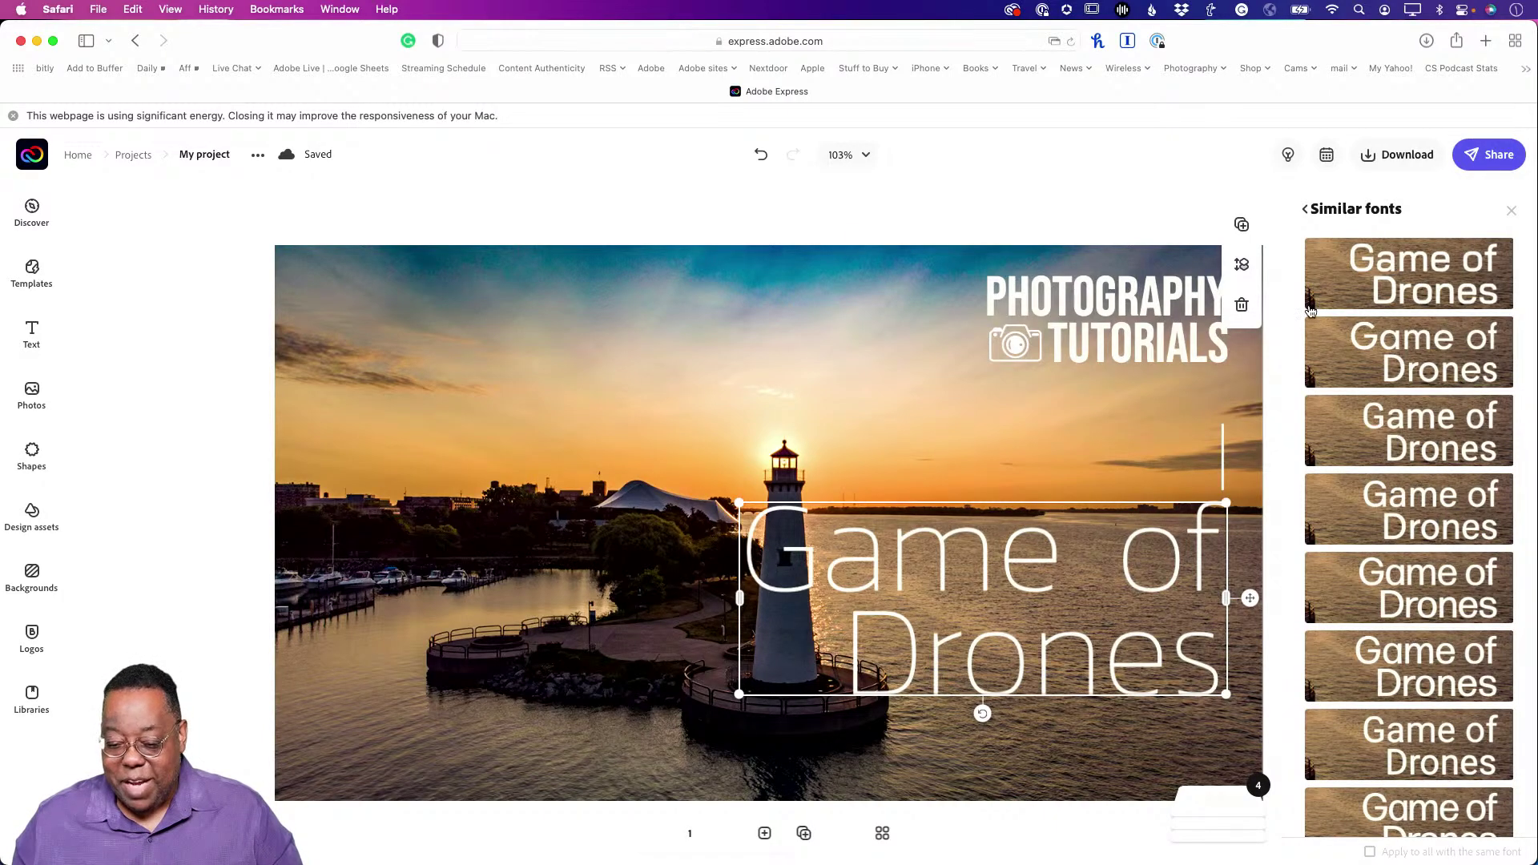
{"action": "left_click", "coordinate": [779, 220]}
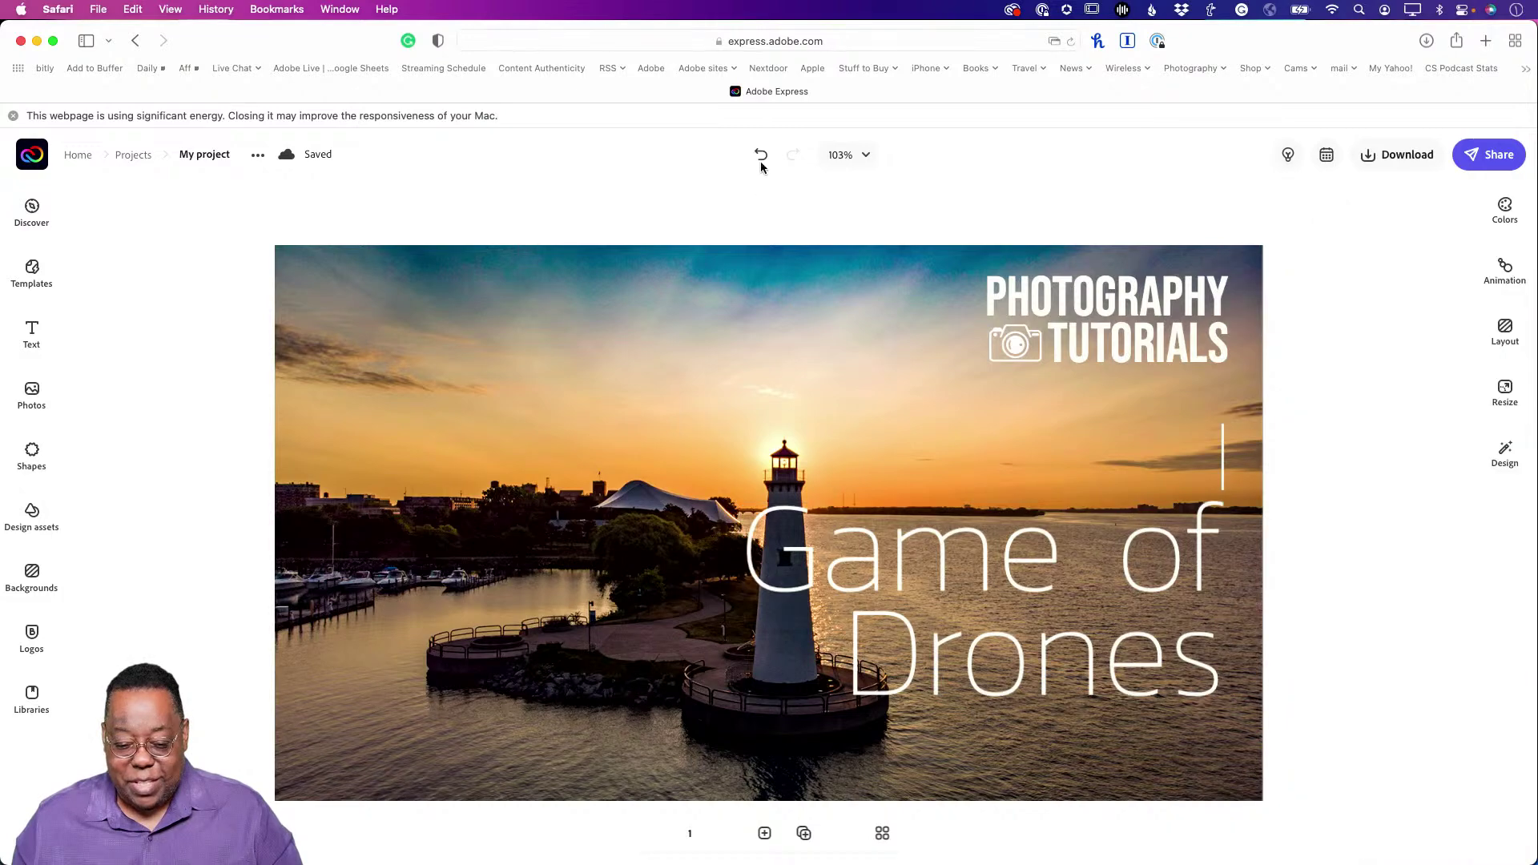
{"action": "left_click", "coordinate": [760, 157]}
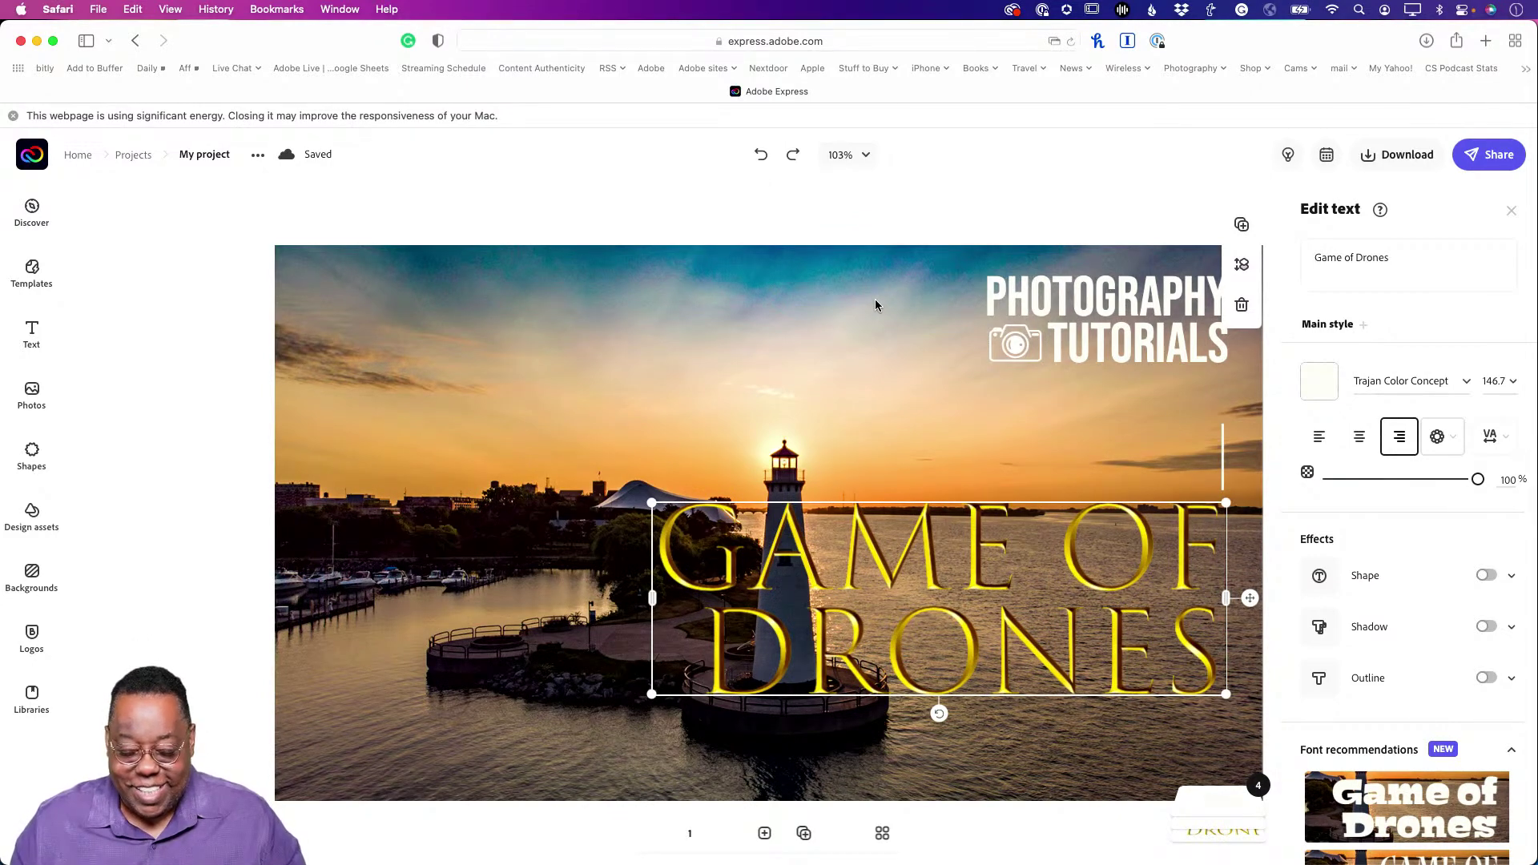
{"action": "left_click", "coordinate": [862, 226]}
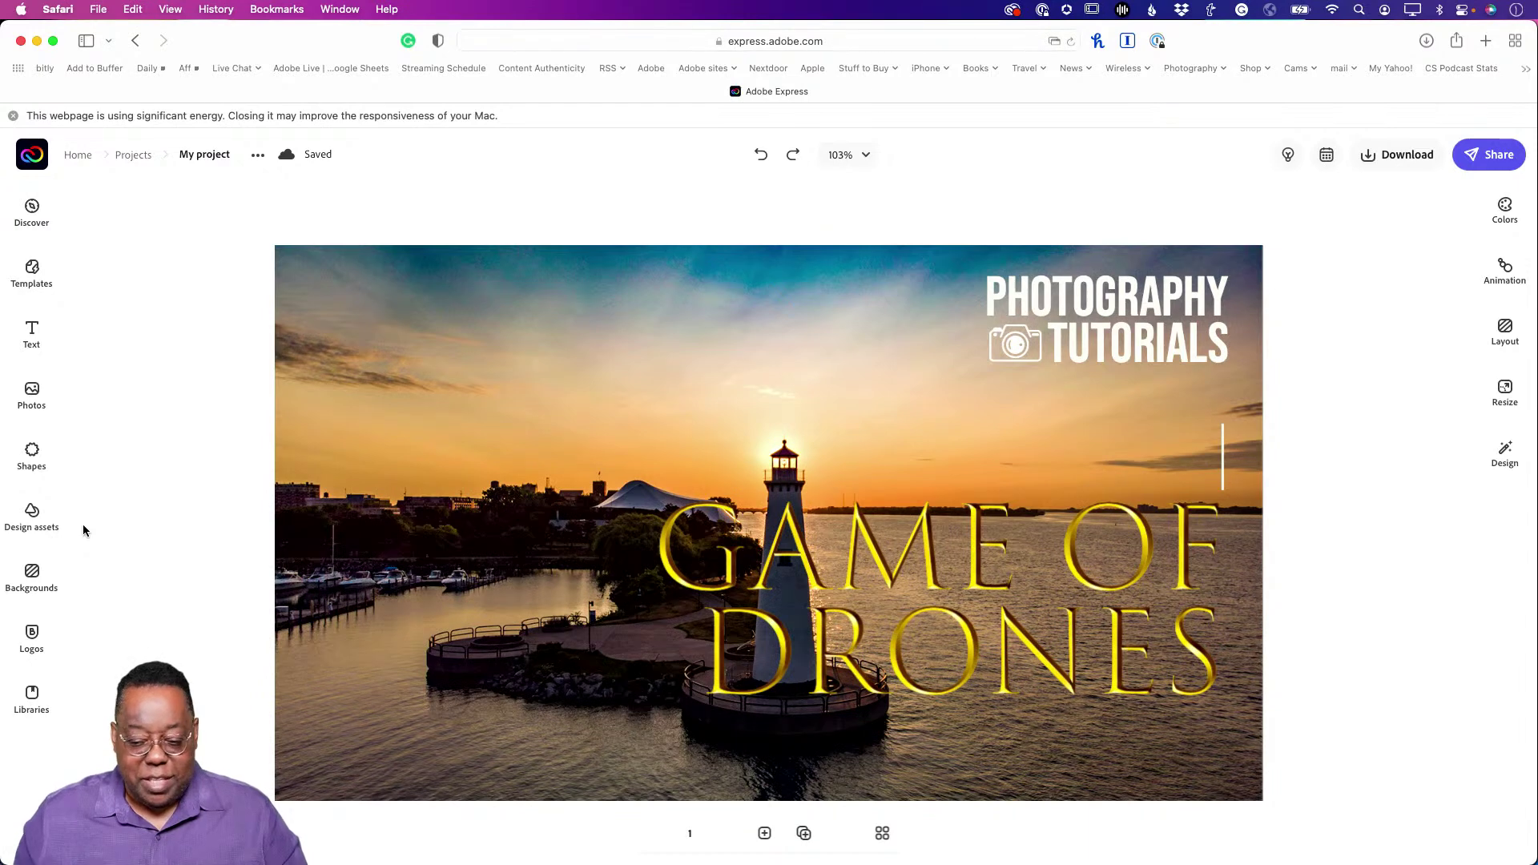
Try the TW brand colors #5C4872 and #A3A7A5 on the "Photography tutorials" text and undo both color changes.
{"action": "left_click", "coordinate": [1152, 322]}
{"action": "left_click", "coordinate": [1130, 330]}
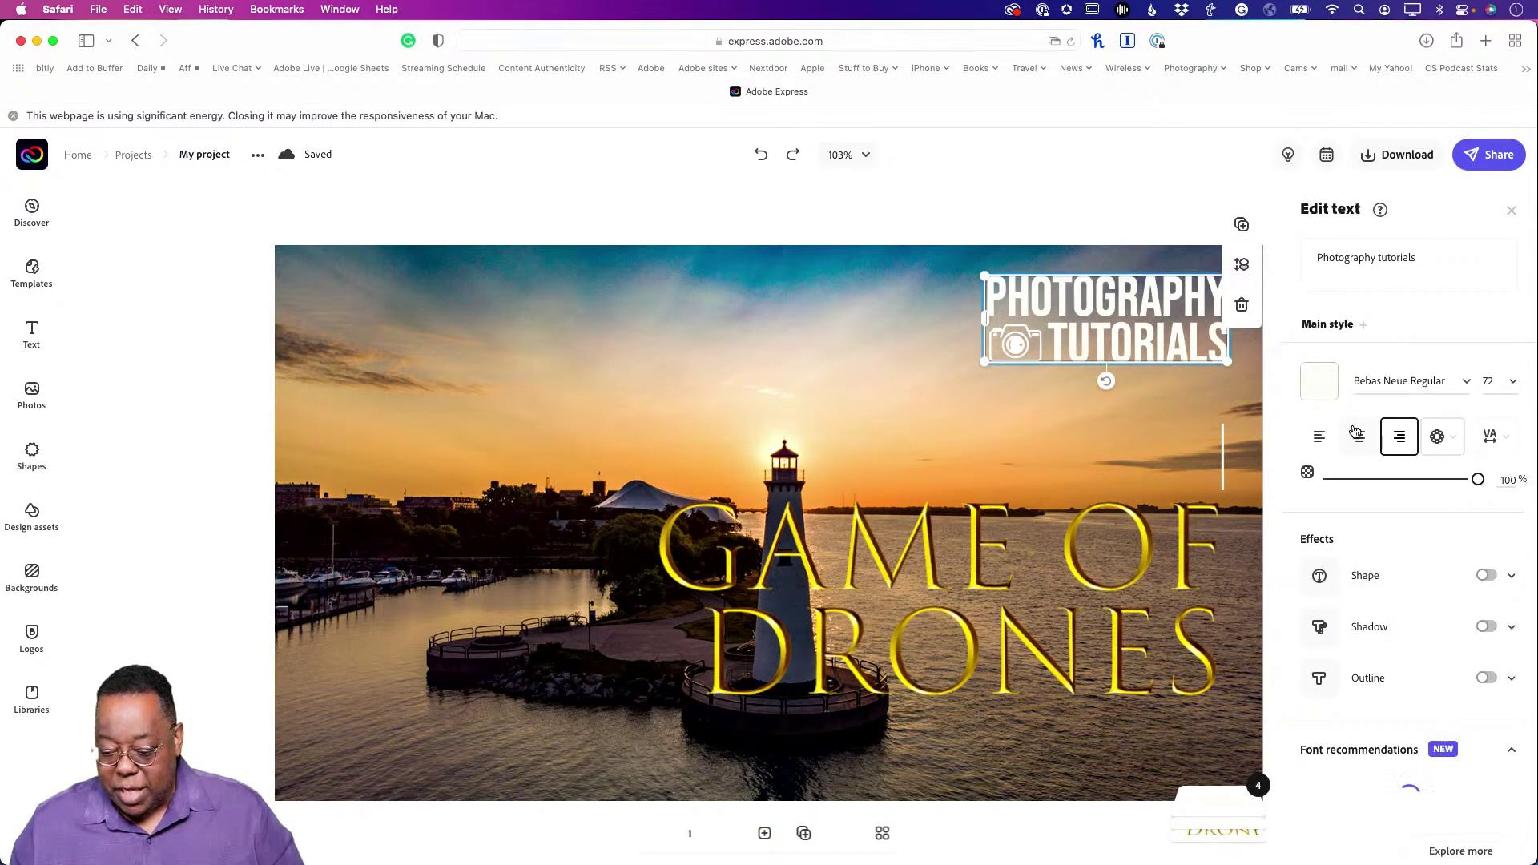
{"action": "left_click", "coordinate": [1328, 392]}
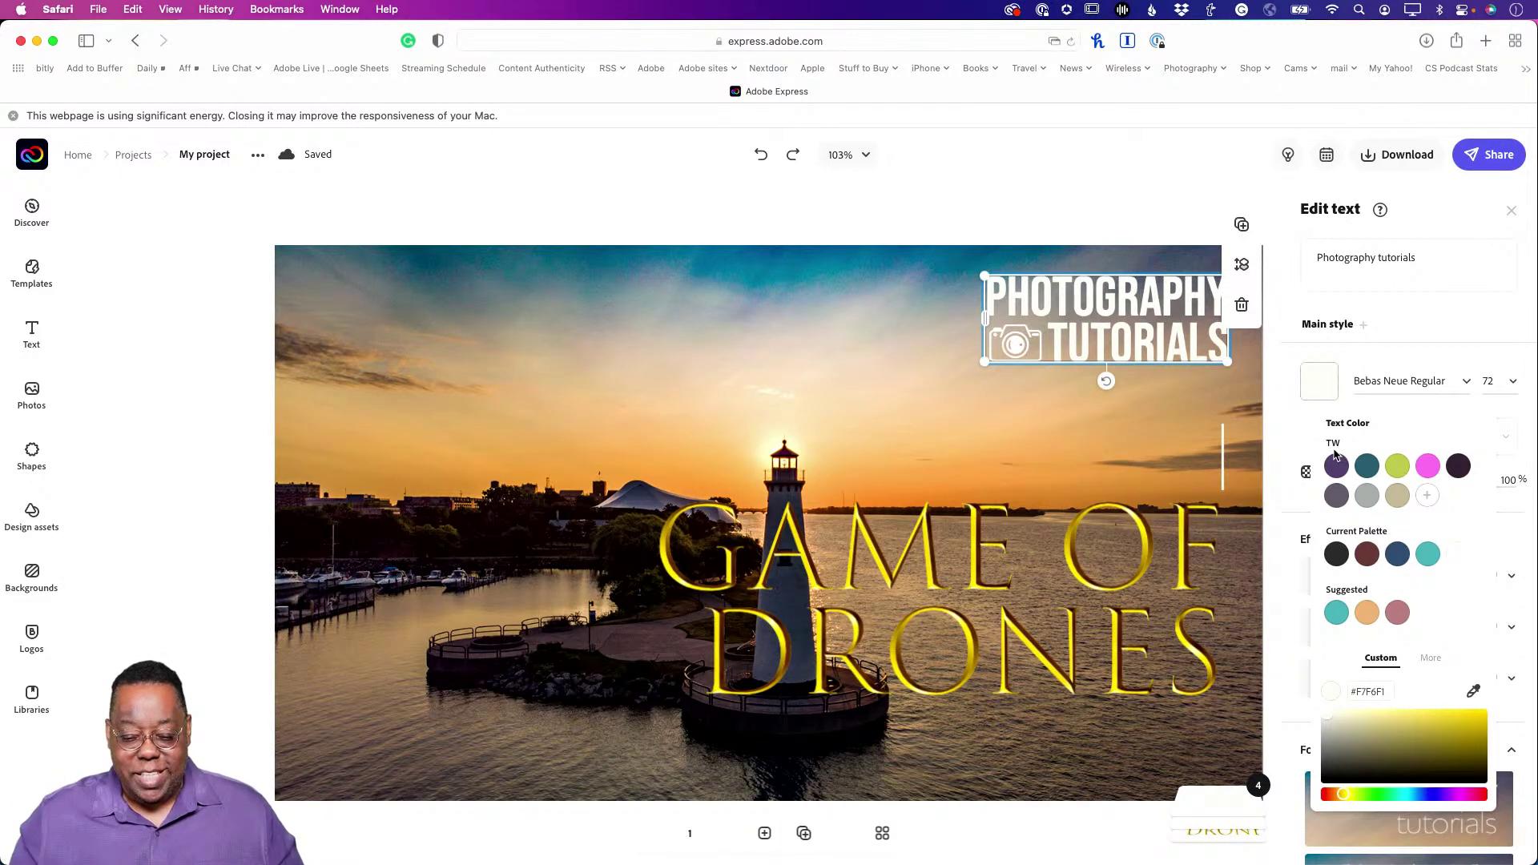
{"action": "left_click", "coordinate": [1336, 470]}
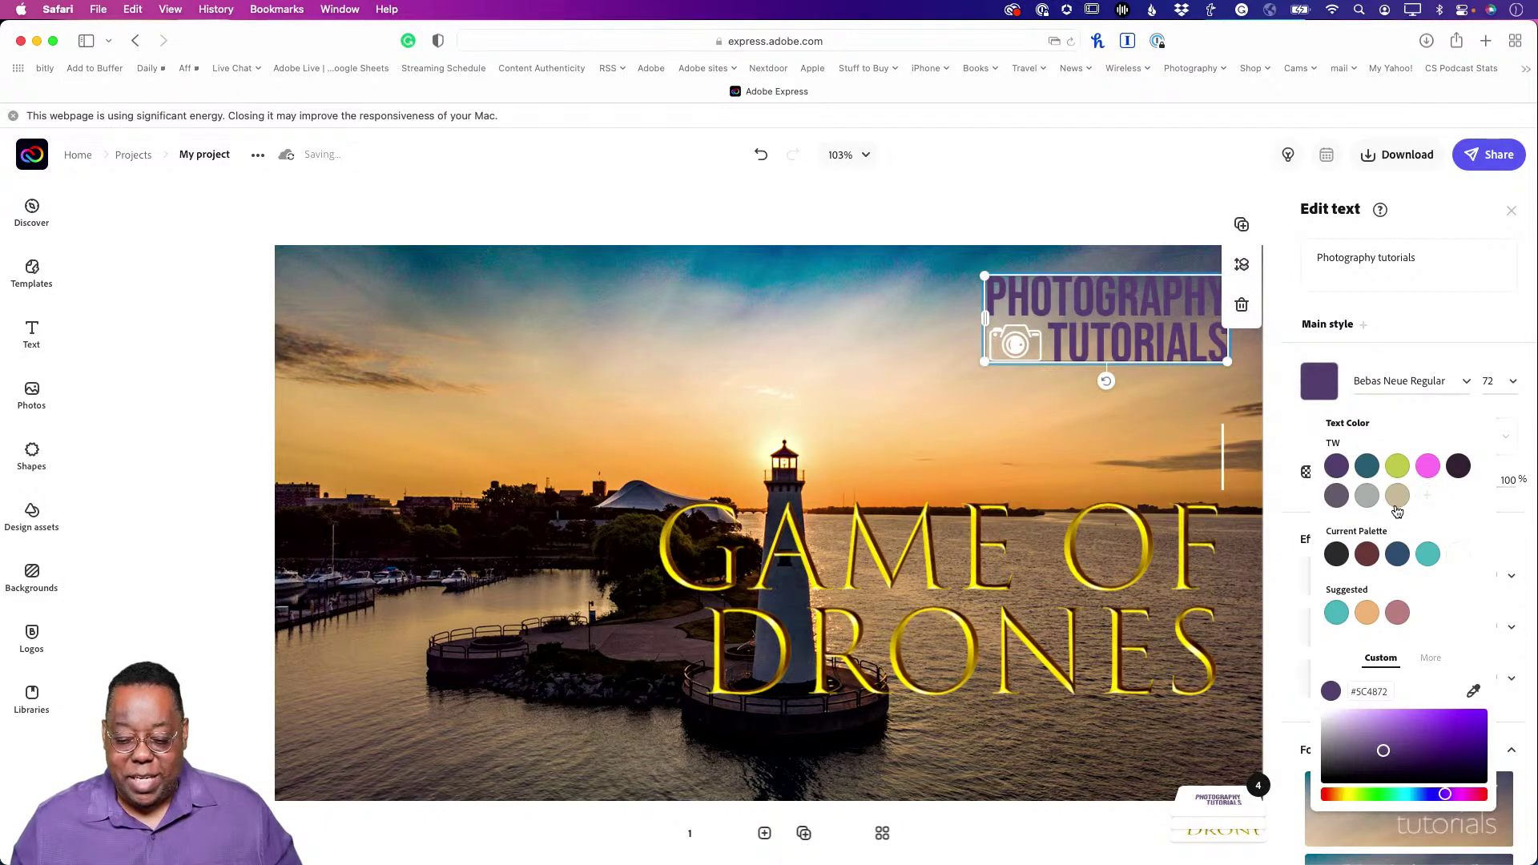
{"action": "left_click", "coordinate": [1367, 498]}
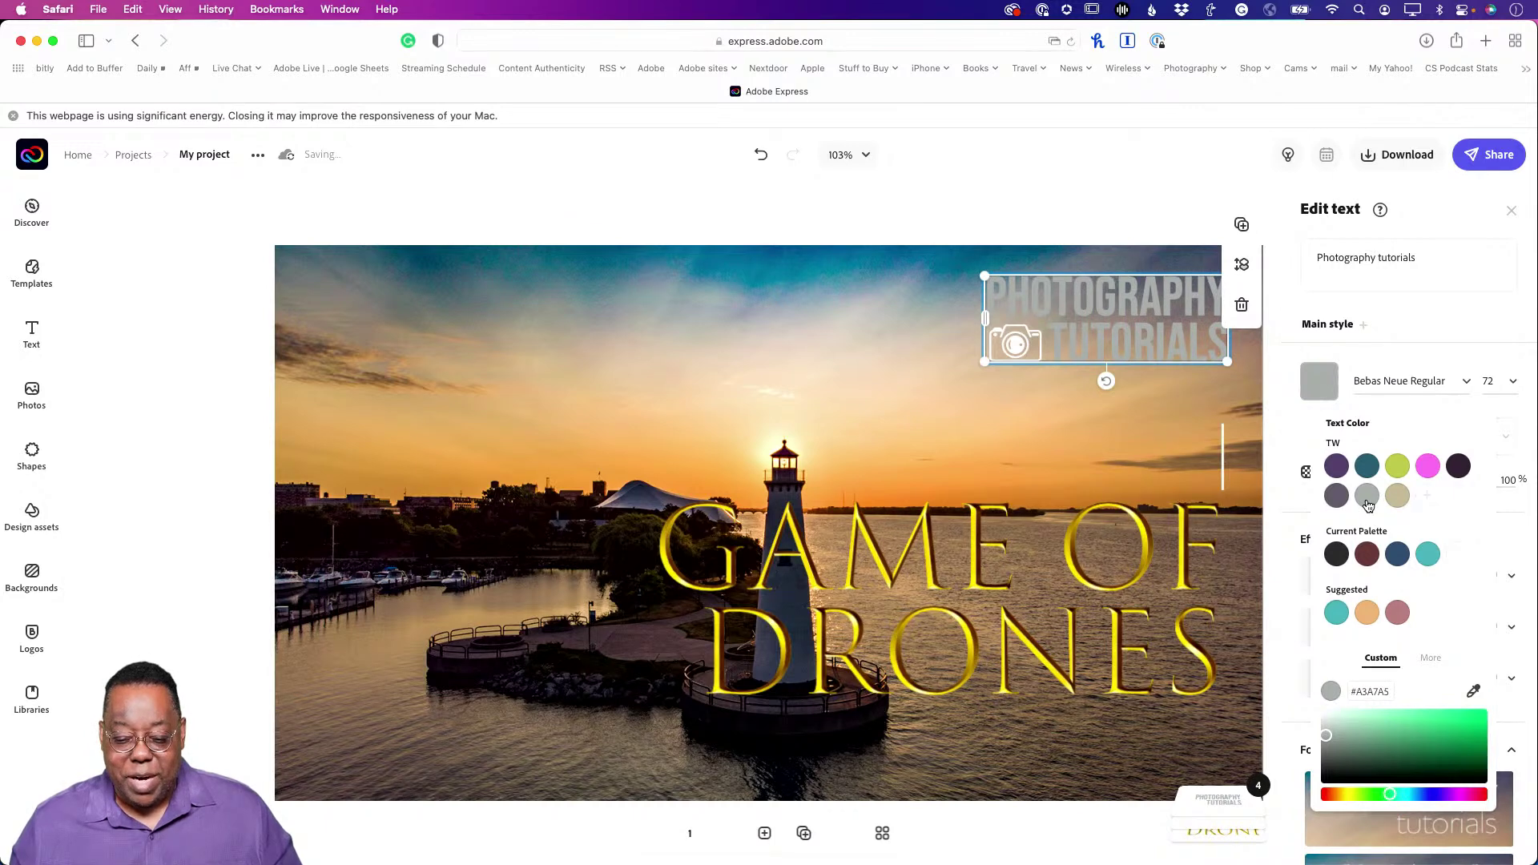
{"action": "key", "text": "super+z"}
{"action": "key", "text": "super+z"}
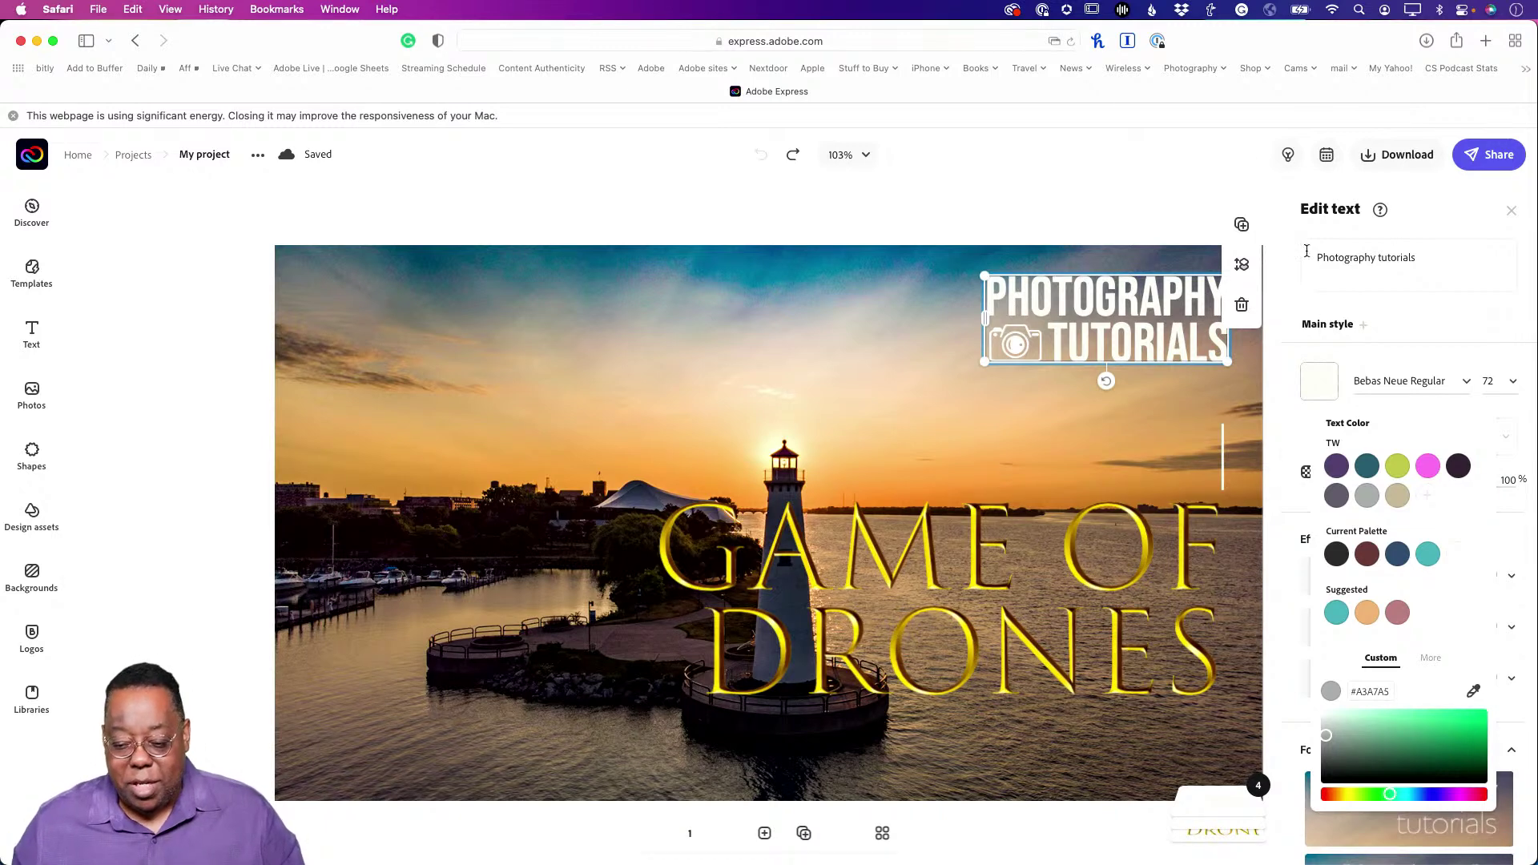
{"action": "left_click", "coordinate": [1141, 213]}
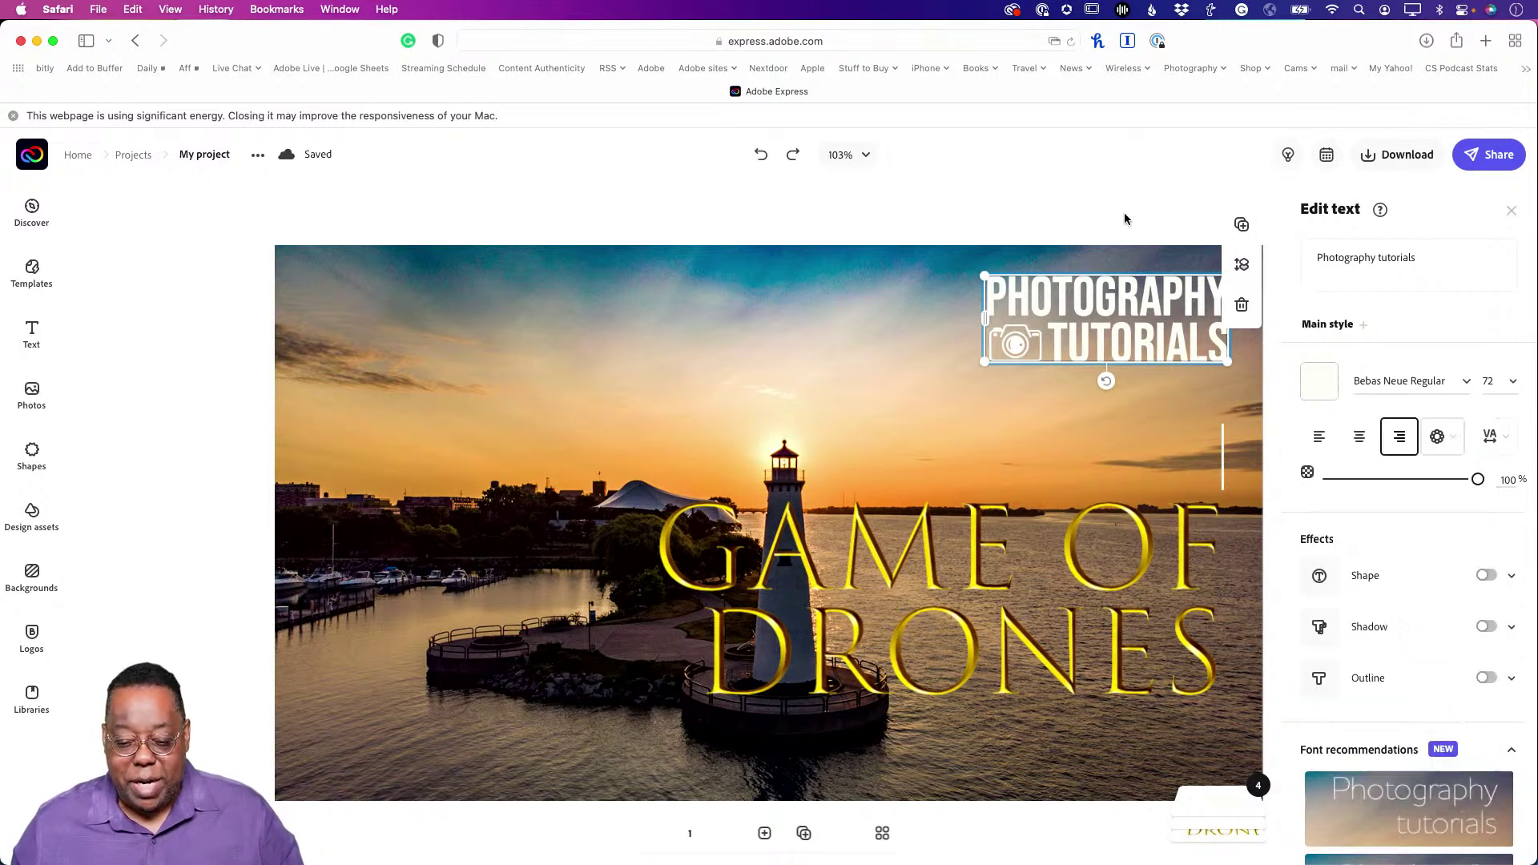
Add the brand's primary logo to the thumbnail and move it to the lower-left area of the photo.
{"action": "left_click", "coordinate": [767, 261]}
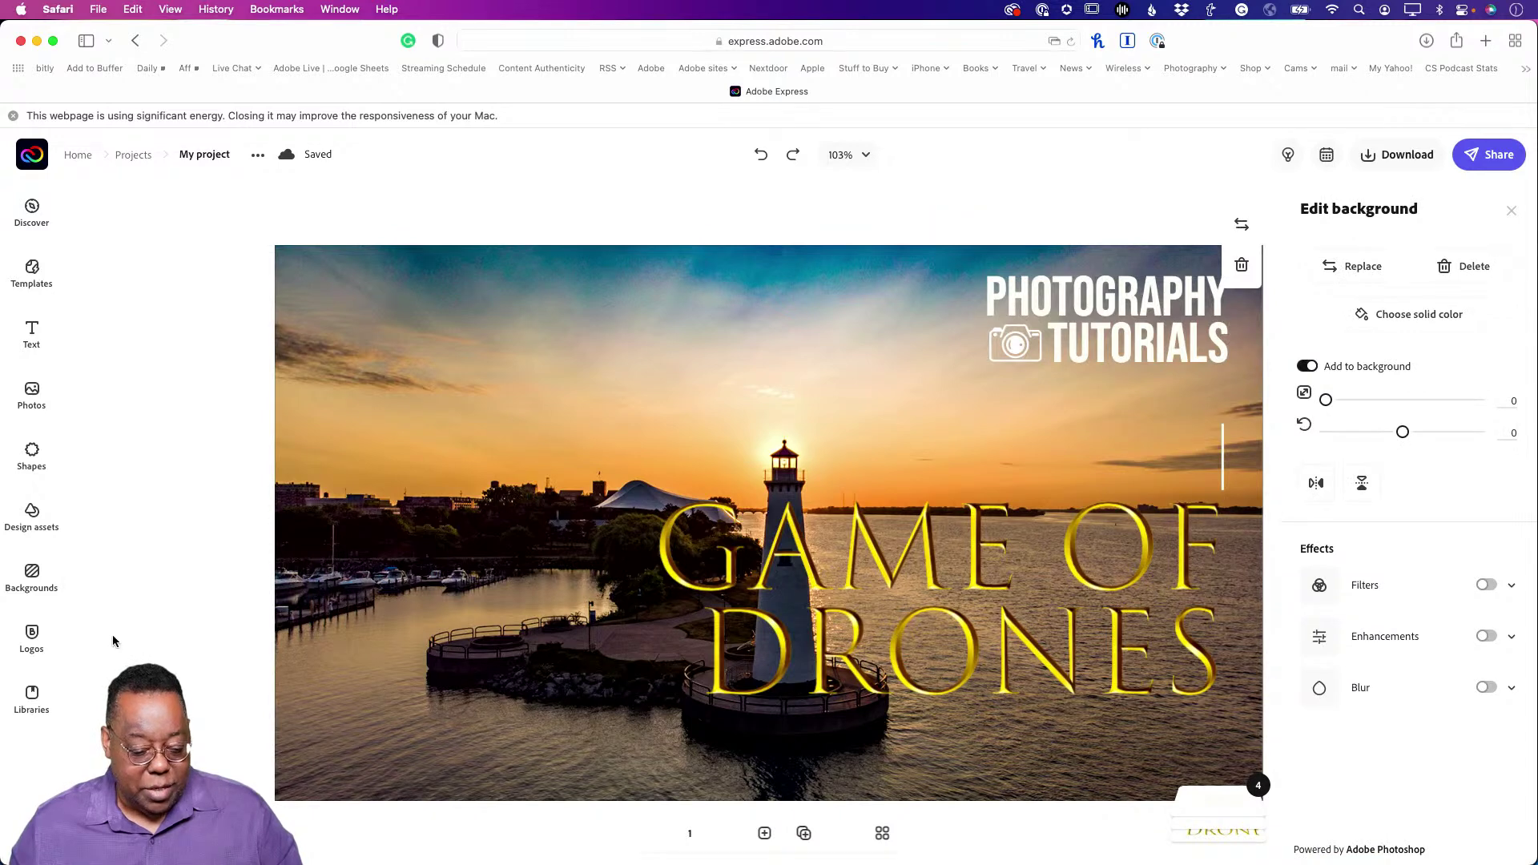
{"action": "left_click", "coordinate": [32, 639]}
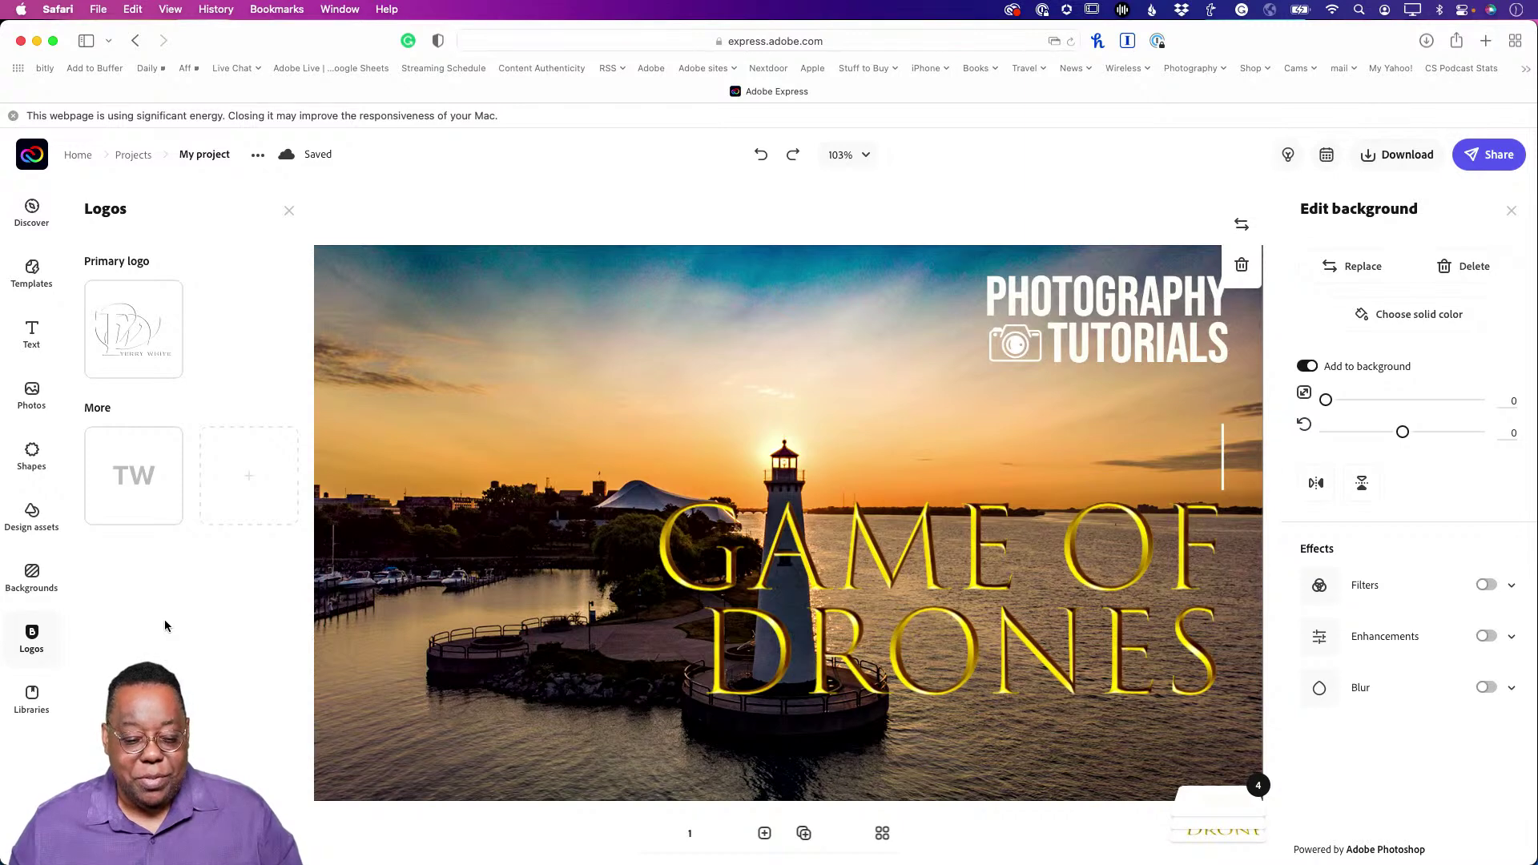
{"action": "left_click", "coordinate": [138, 336]}
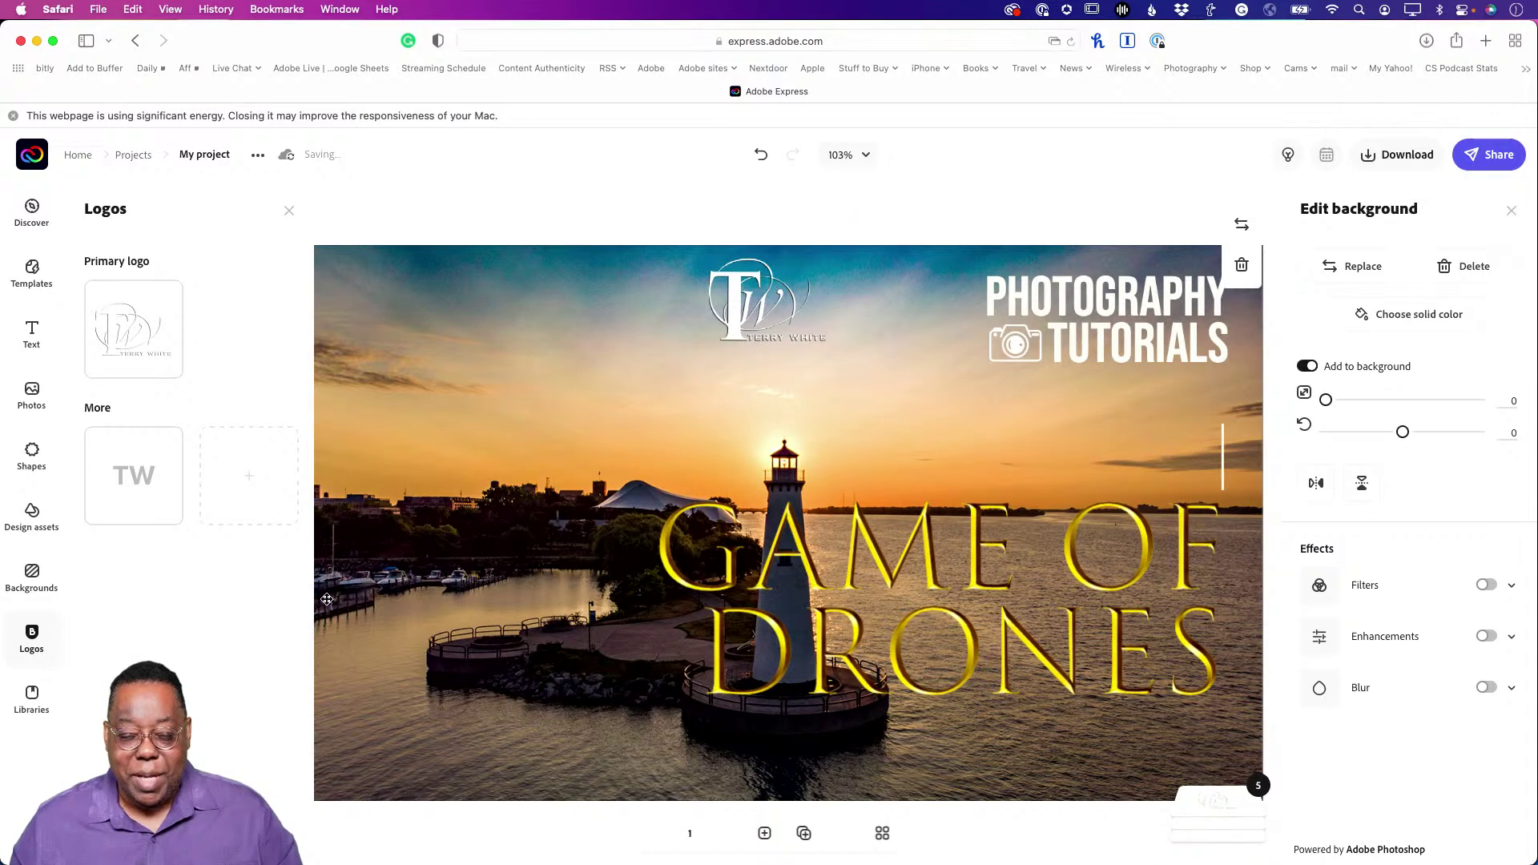
{"action": "left_click_drag", "start_coordinate": [732, 304], "coordinate": [374, 744]}
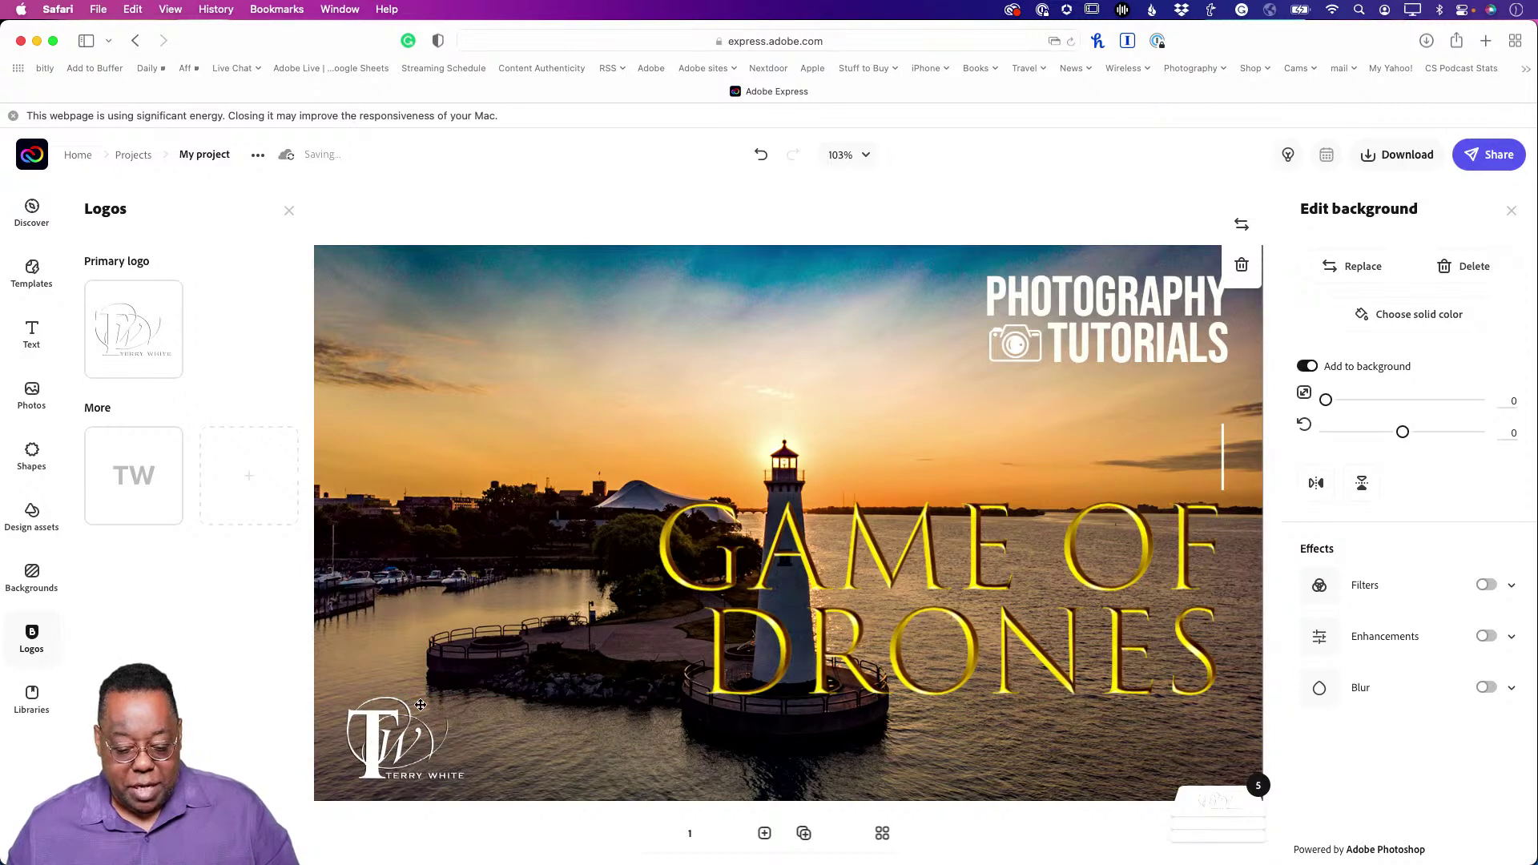
Shrink the logo to roughly half its size and shift it closer to the thumbnail's lower-left corner.
{"action": "left_click", "coordinate": [407, 724]}
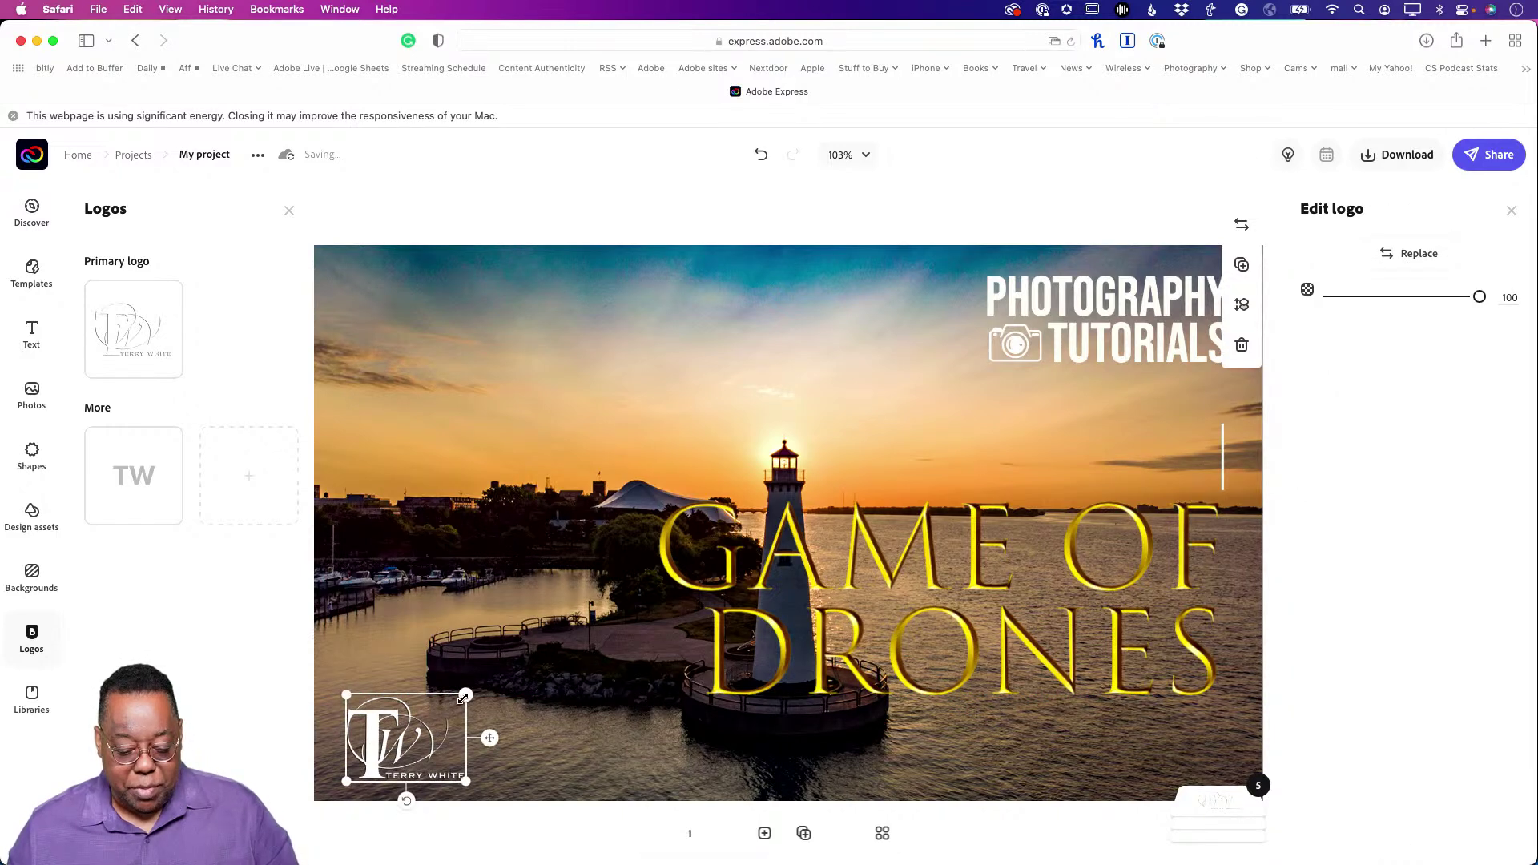
{"action": "left_click_drag", "start_coordinate": [436, 709], "coordinate": [403, 728]}
{"action": "left_click", "coordinate": [603, 221]}
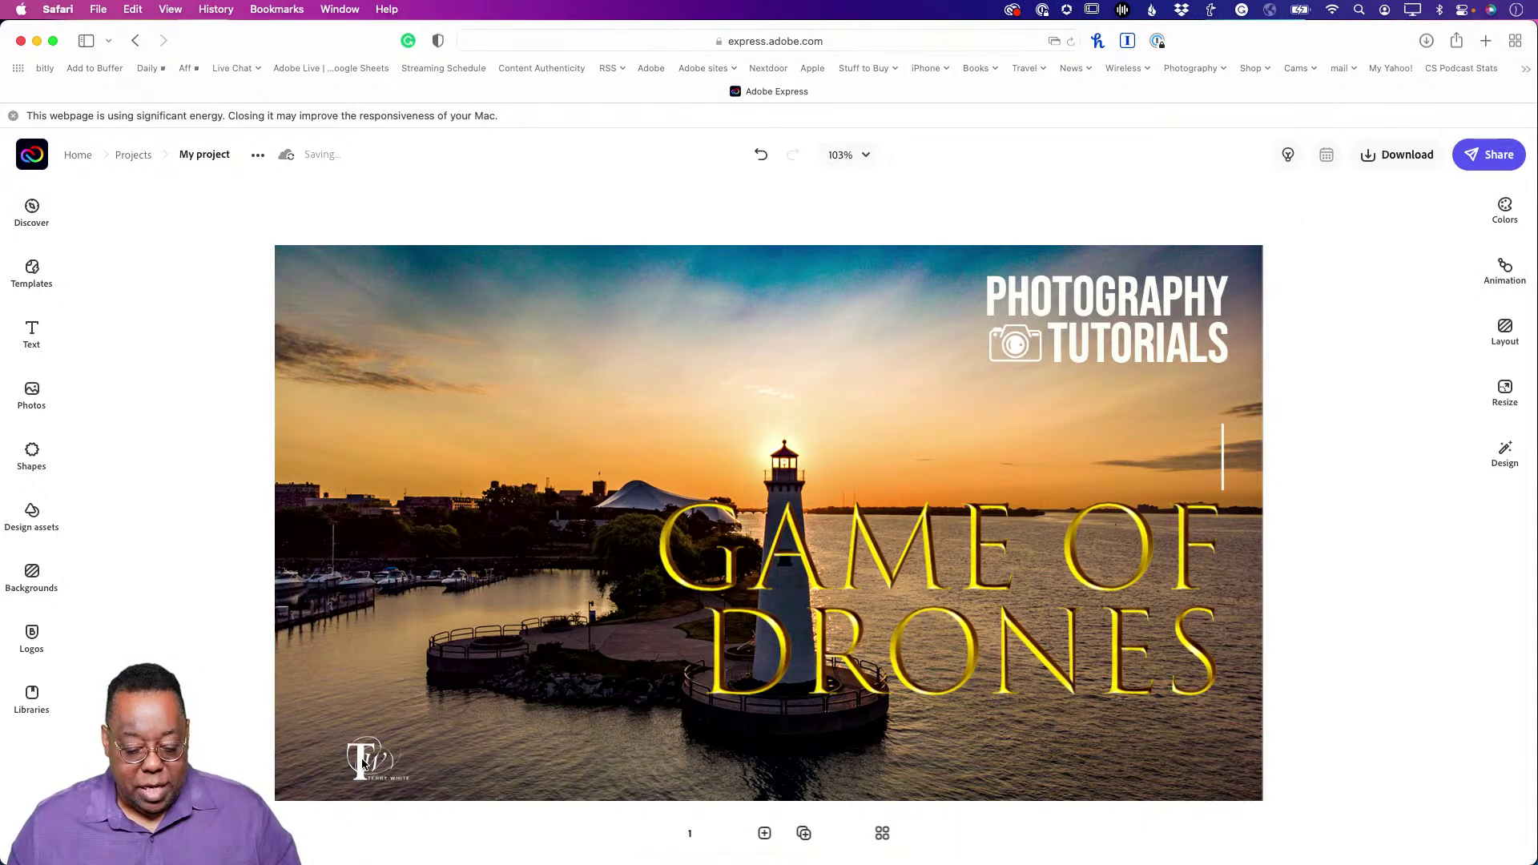
{"action": "left_click_drag", "start_coordinate": [357, 765], "coordinate": [326, 759]}
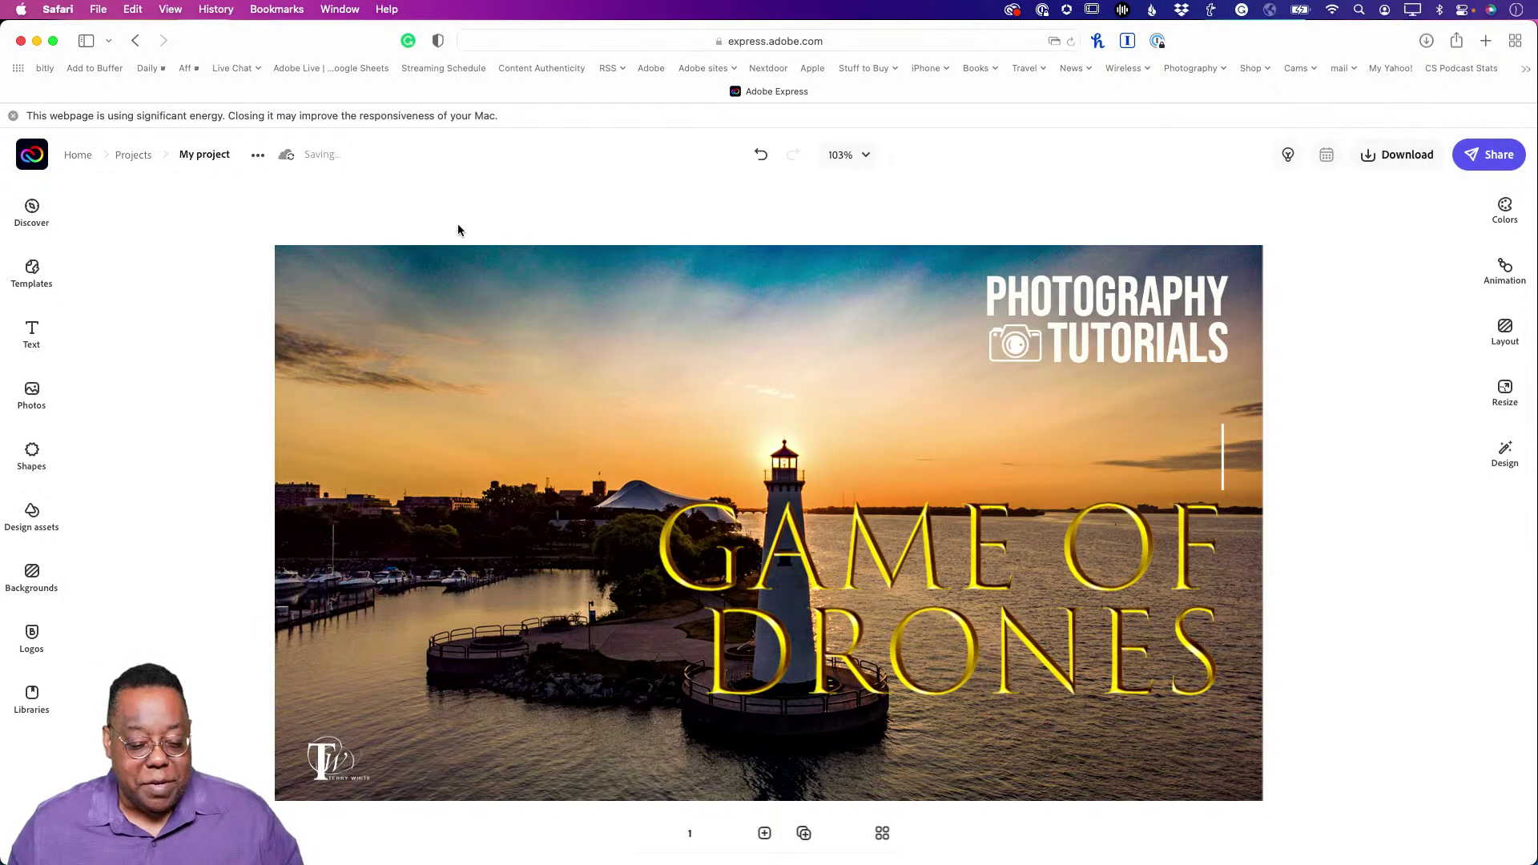
Insert the Lightroom portrait of the man holding a camera from the Nikon Preso album in the TWP folder.
{"action": "left_click", "coordinate": [32, 393]}
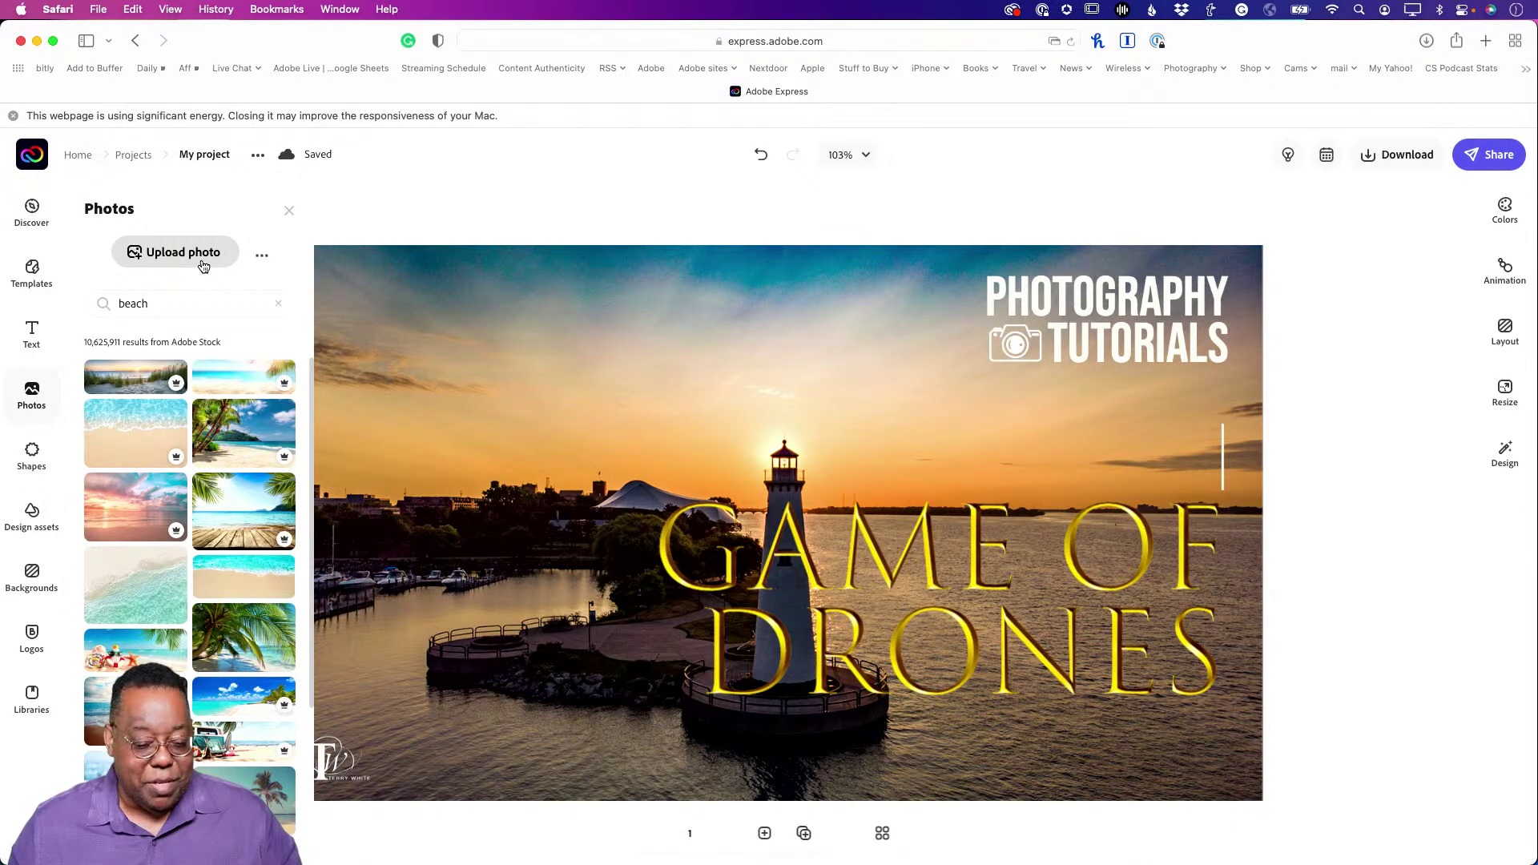
{"action": "left_click", "coordinate": [259, 257]}
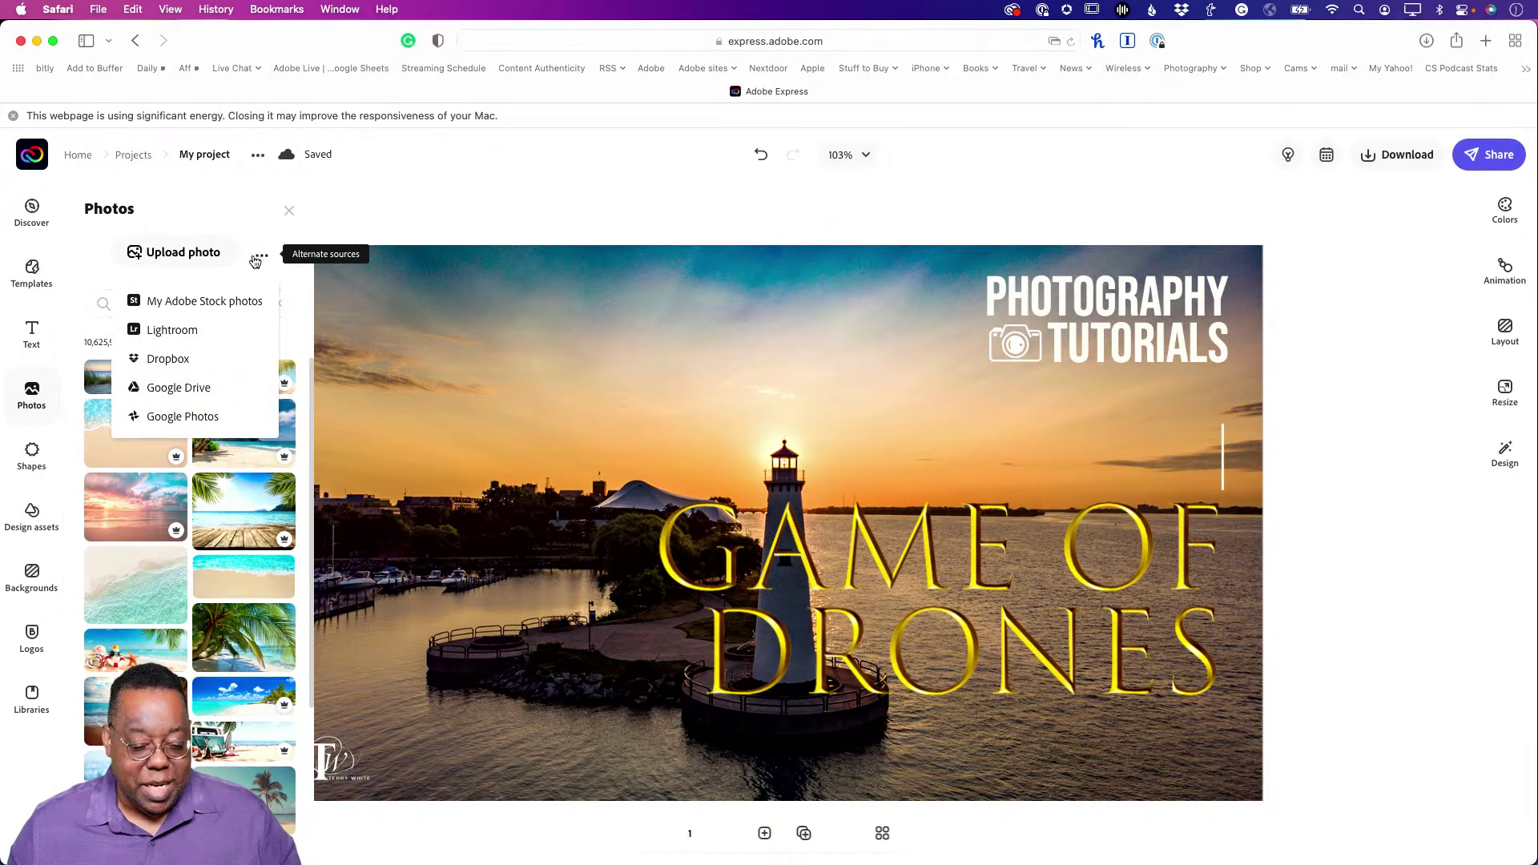
{"action": "left_click", "coordinate": [182, 331]}
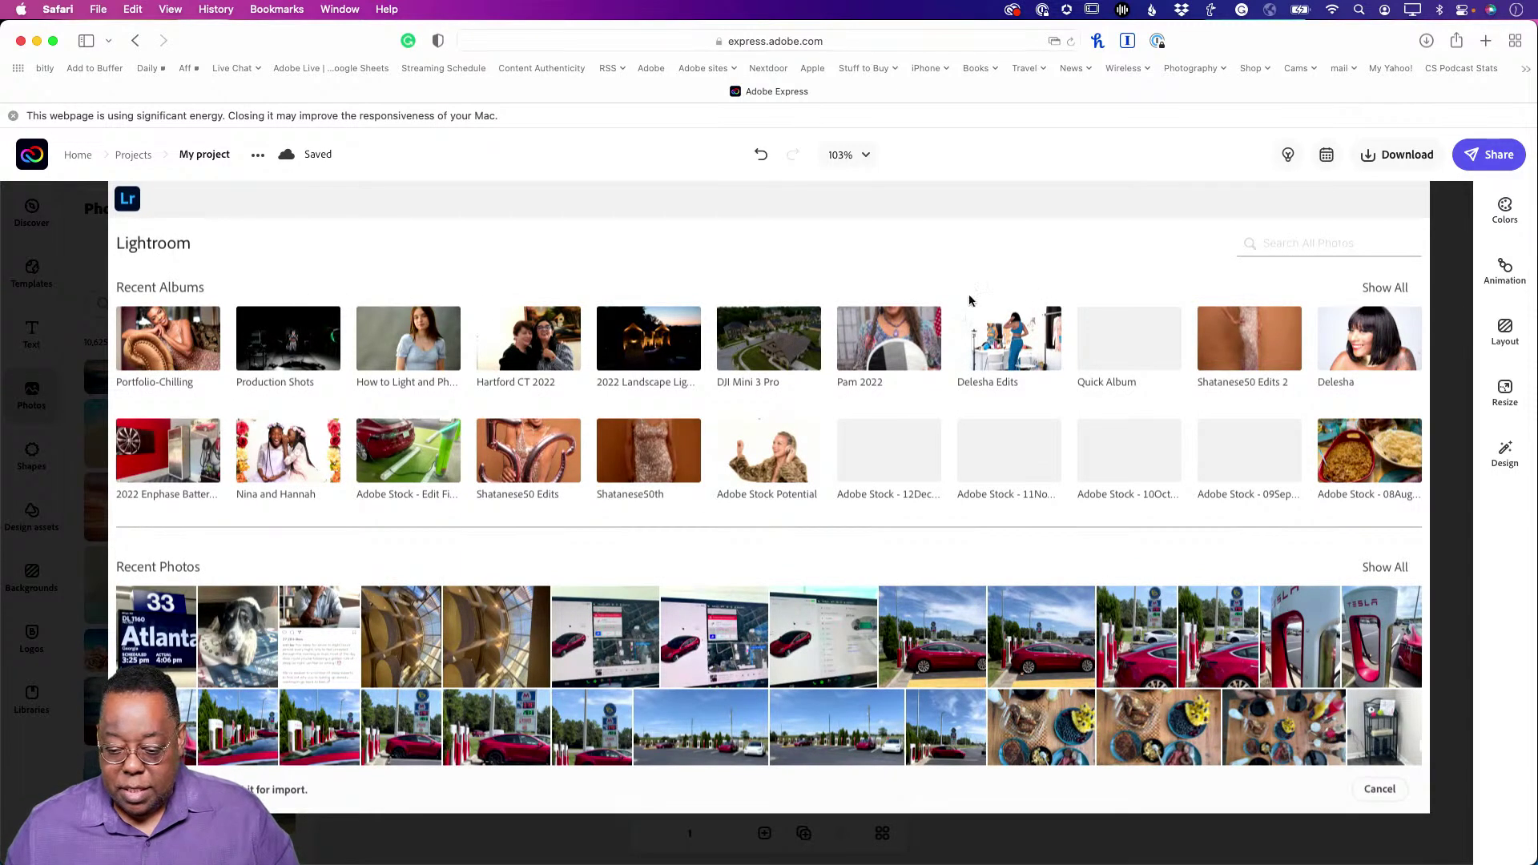
{"action": "left_click", "coordinate": [1375, 290]}
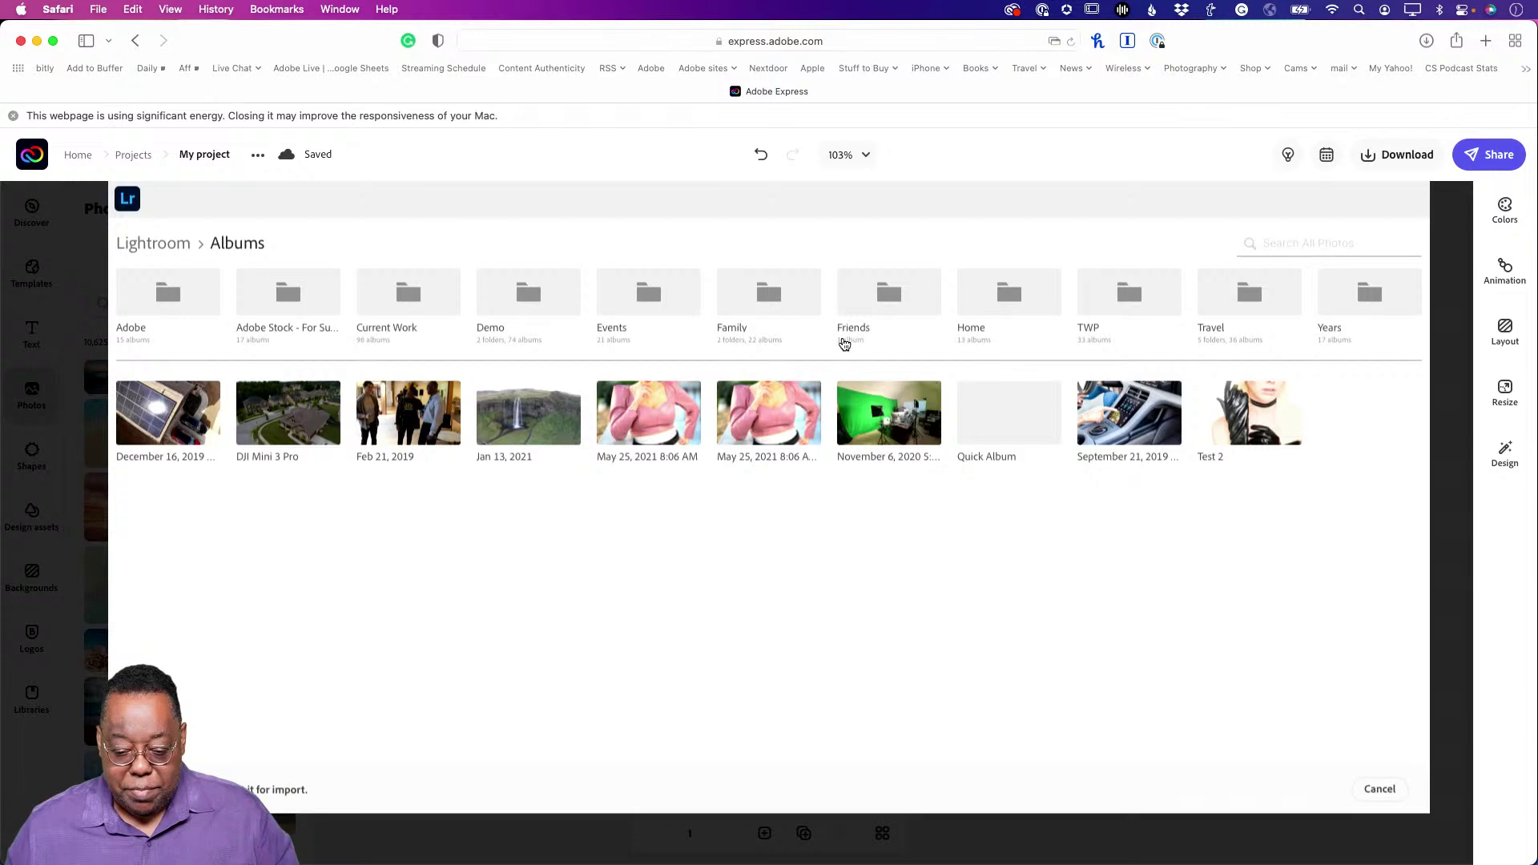
{"action": "left_click", "coordinate": [1130, 303]}
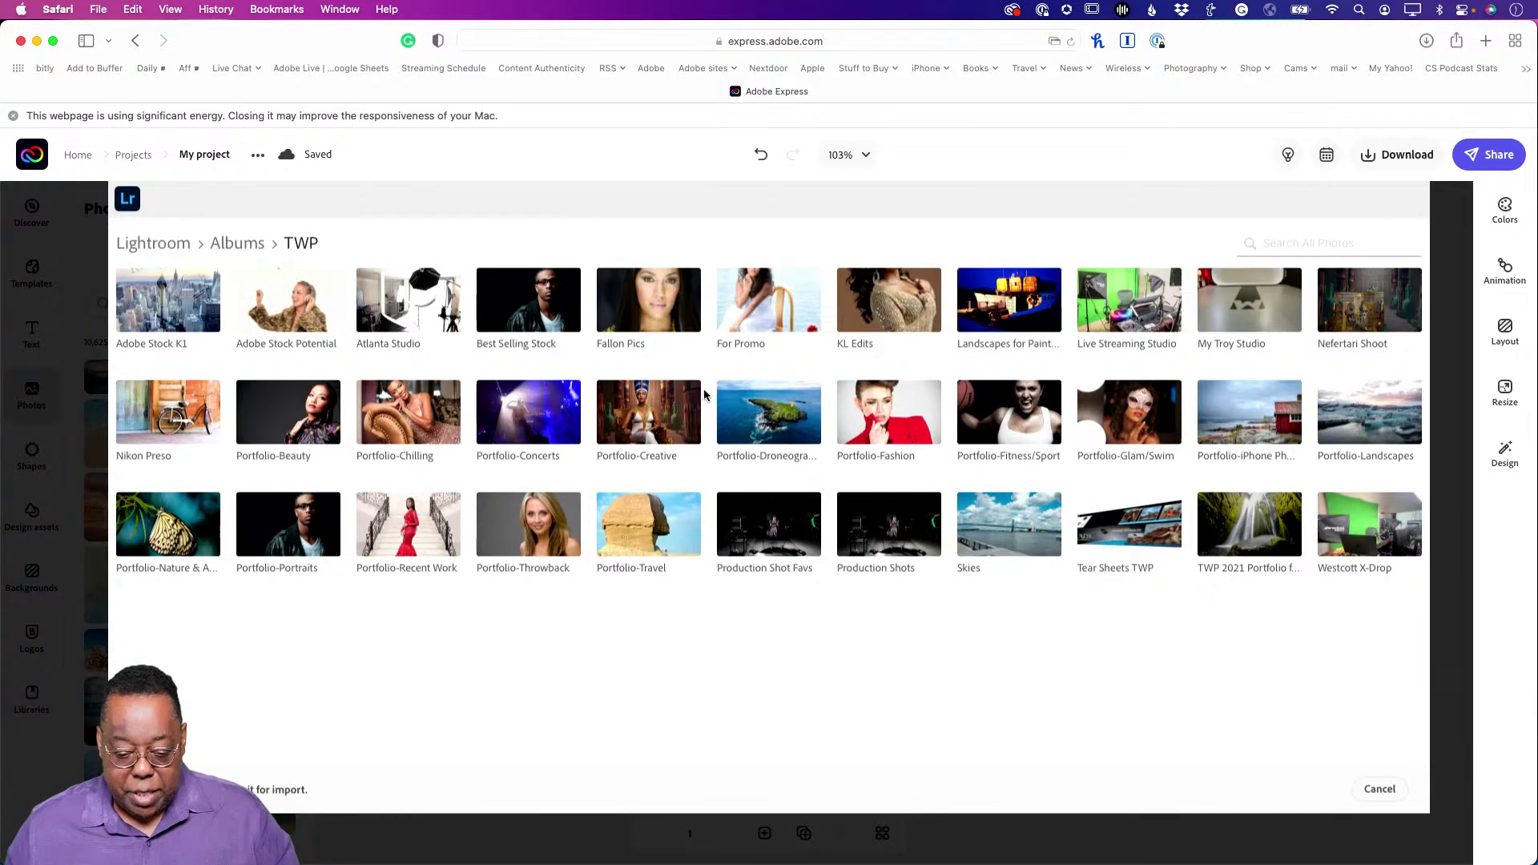
{"action": "left_click", "coordinate": [180, 437]}
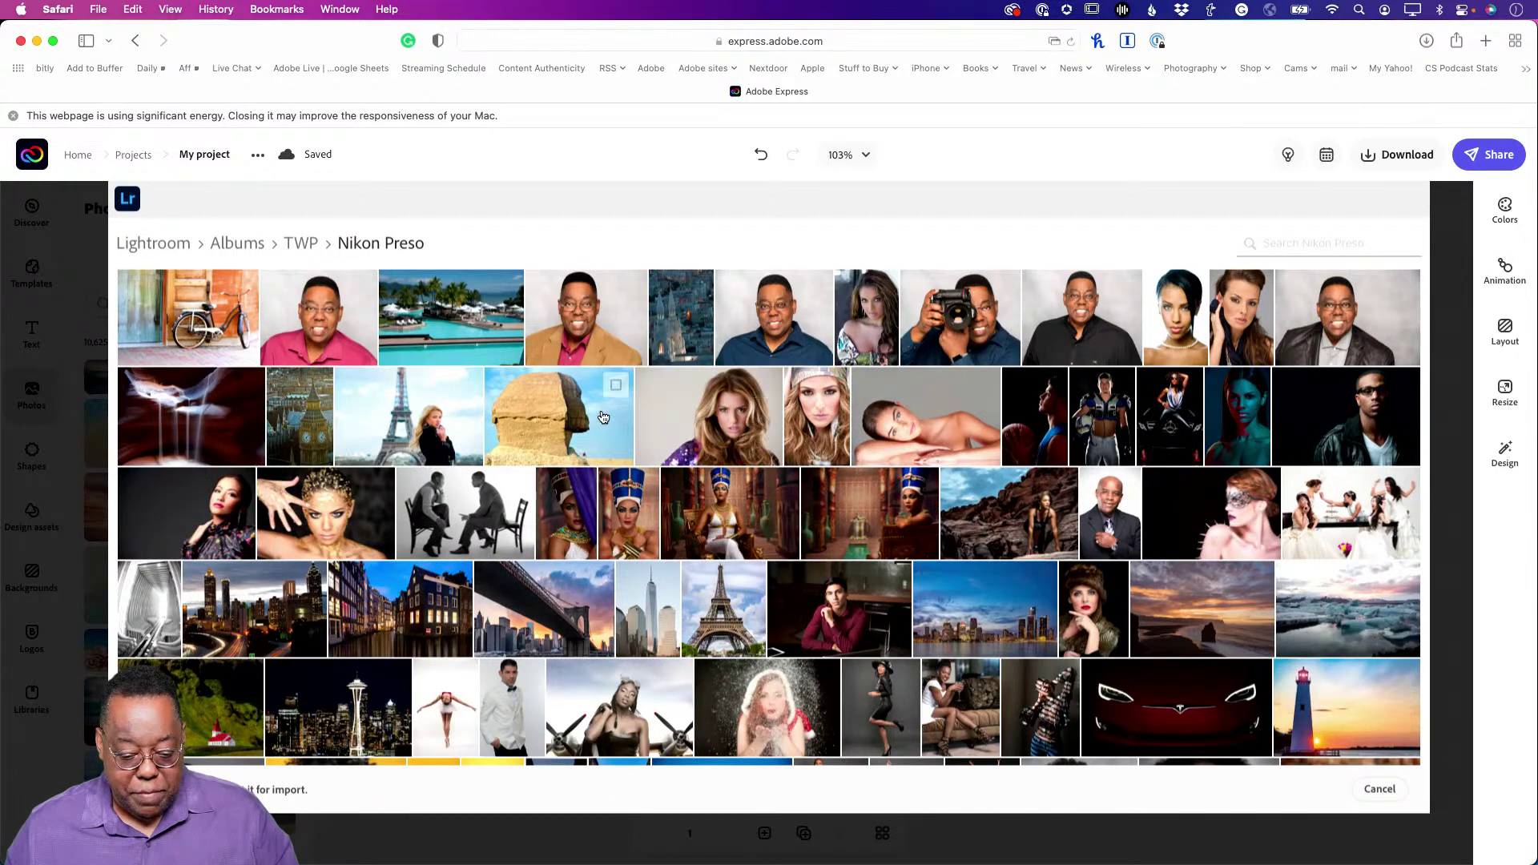
{"action": "left_click", "coordinate": [956, 331]}
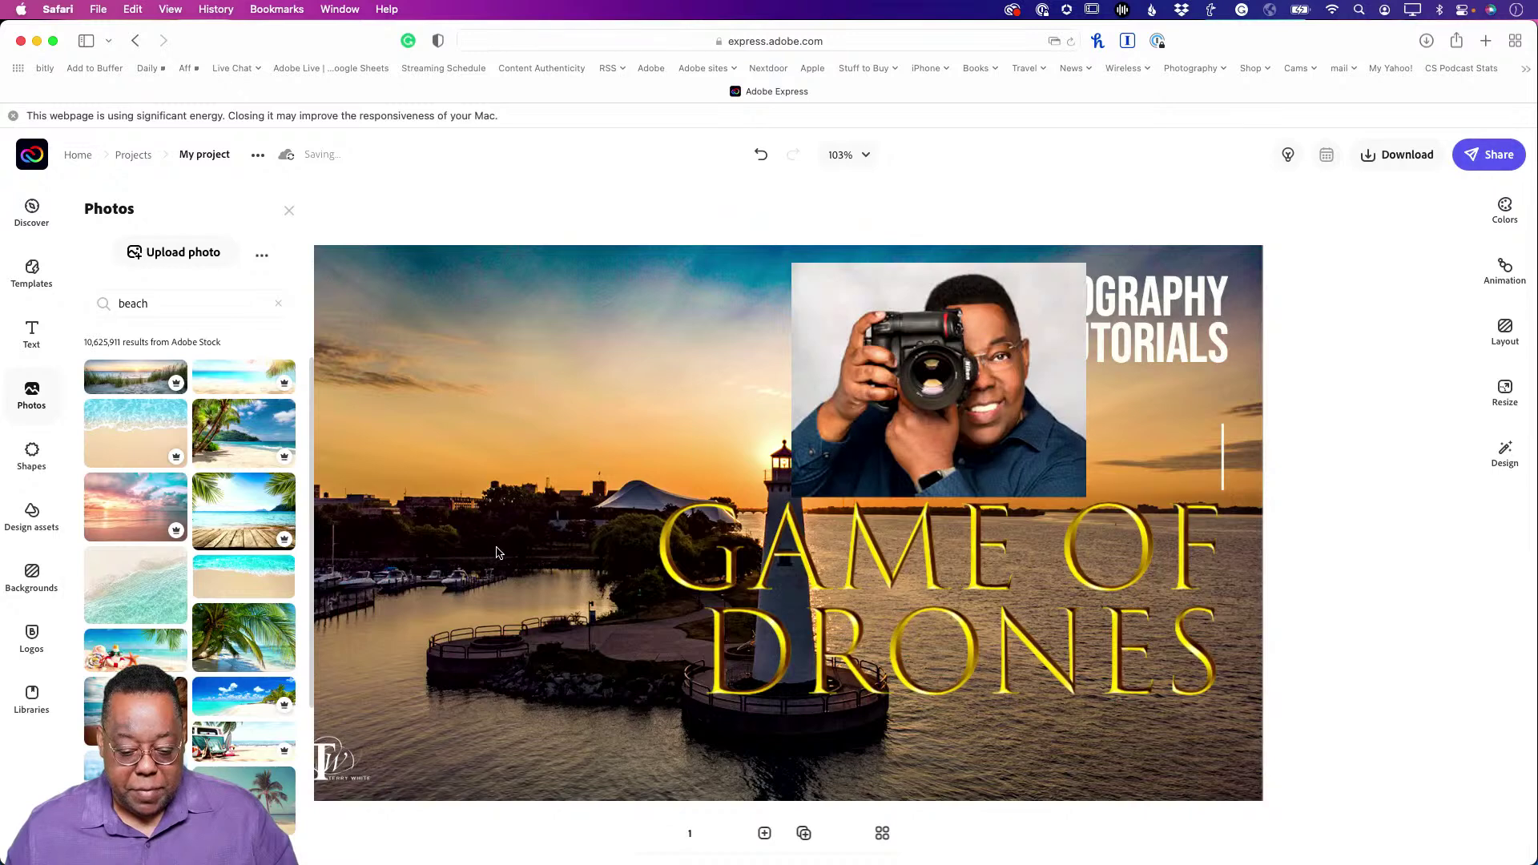
{"action": "left_click", "coordinate": [381, 227]}
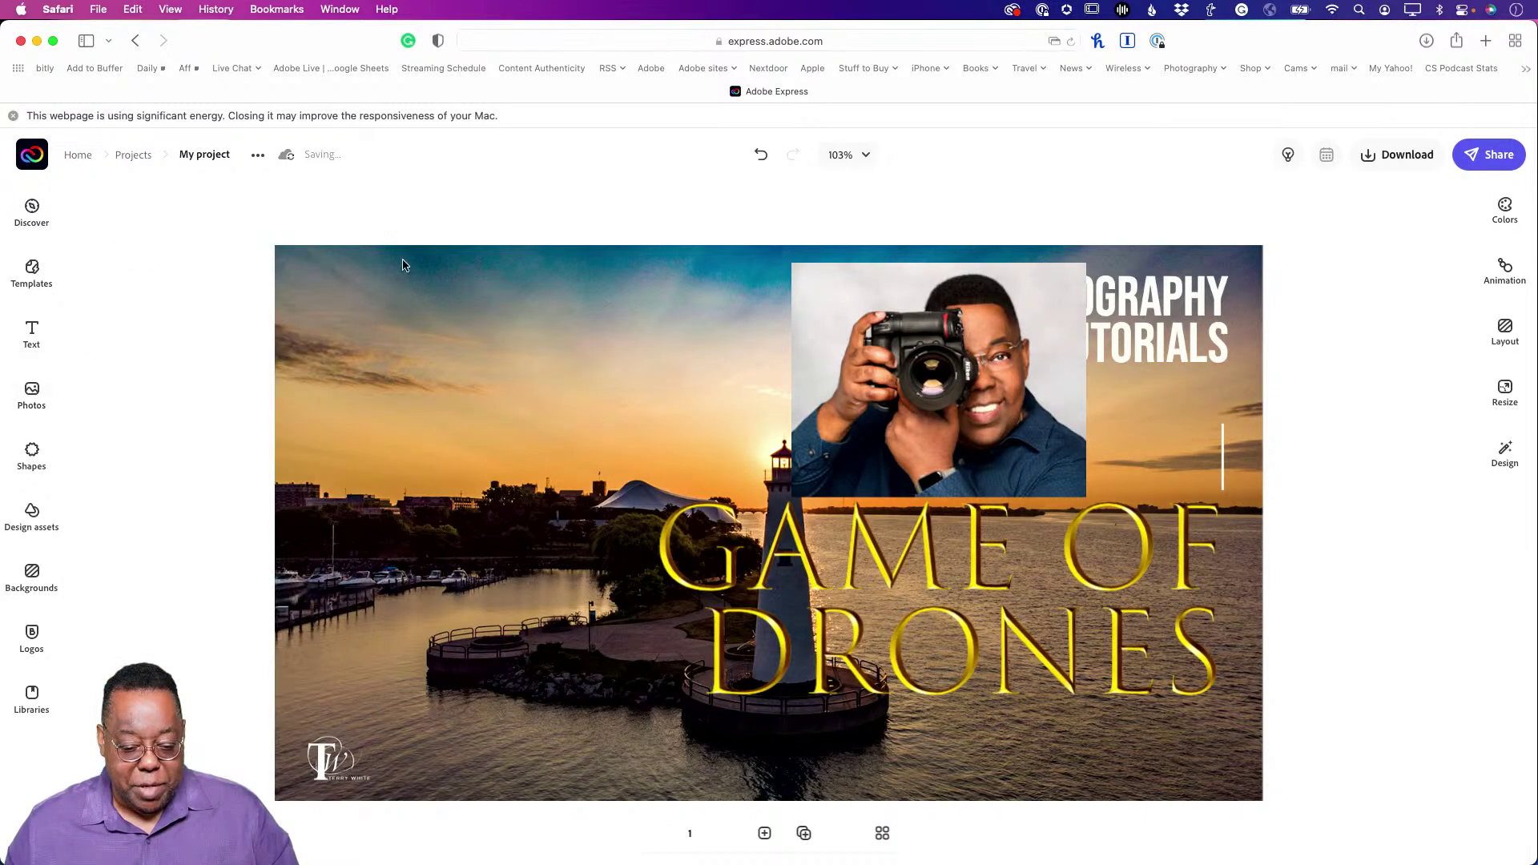
Move the camera portrait to the thumbnail's bottom edge beside the logo and scale it down slightly.
{"action": "left_click_drag", "start_coordinate": [866, 406], "coordinate": [518, 696]}
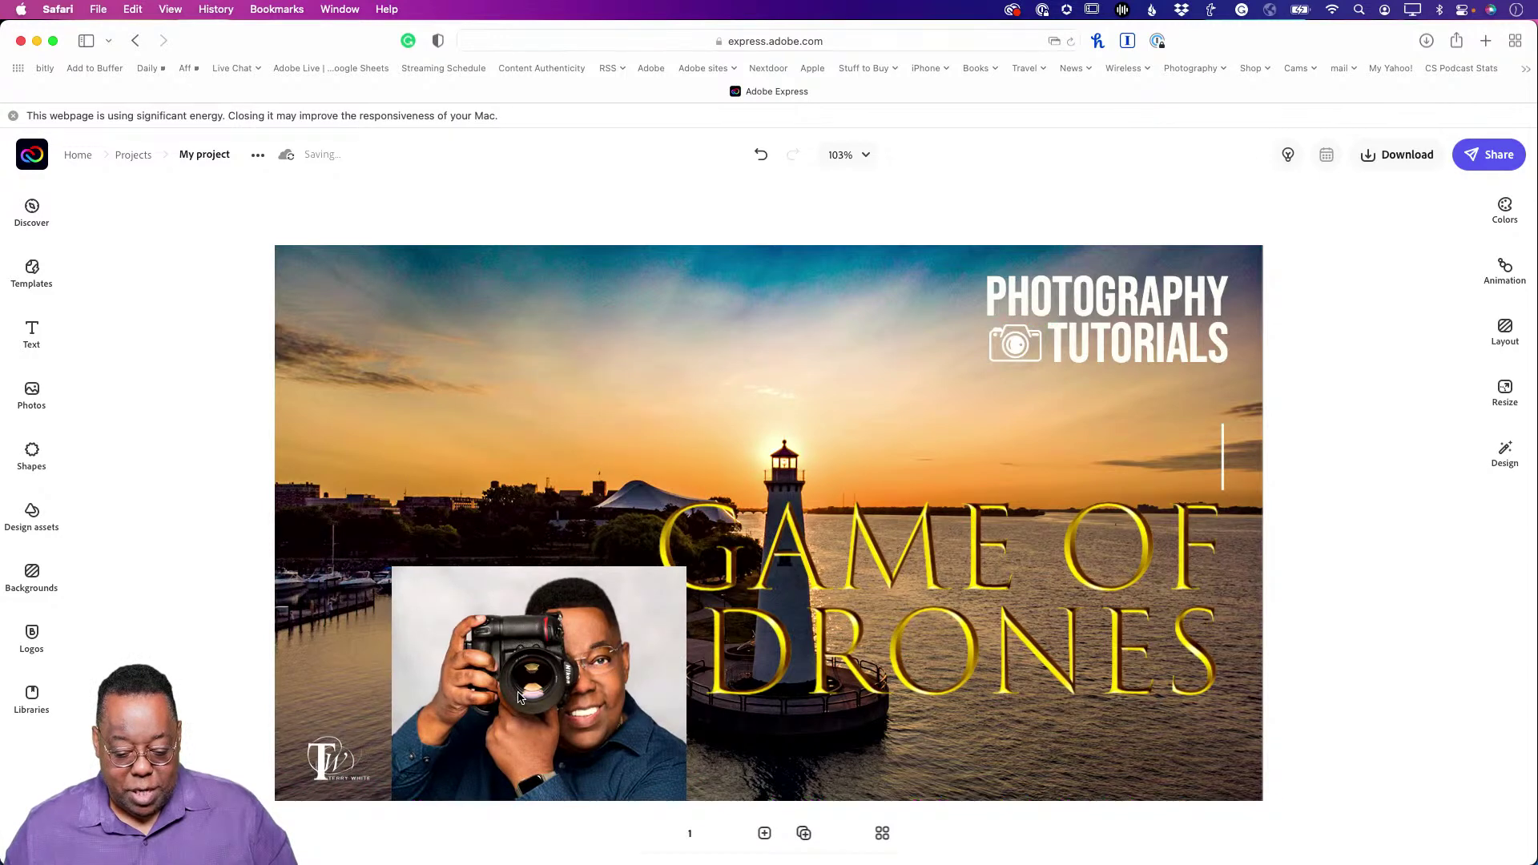
{"action": "left_click", "coordinate": [655, 594]}
{"action": "left_click_drag", "start_coordinate": [686, 567], "coordinate": [650, 593]}
{"action": "left_click", "coordinate": [661, 222]}
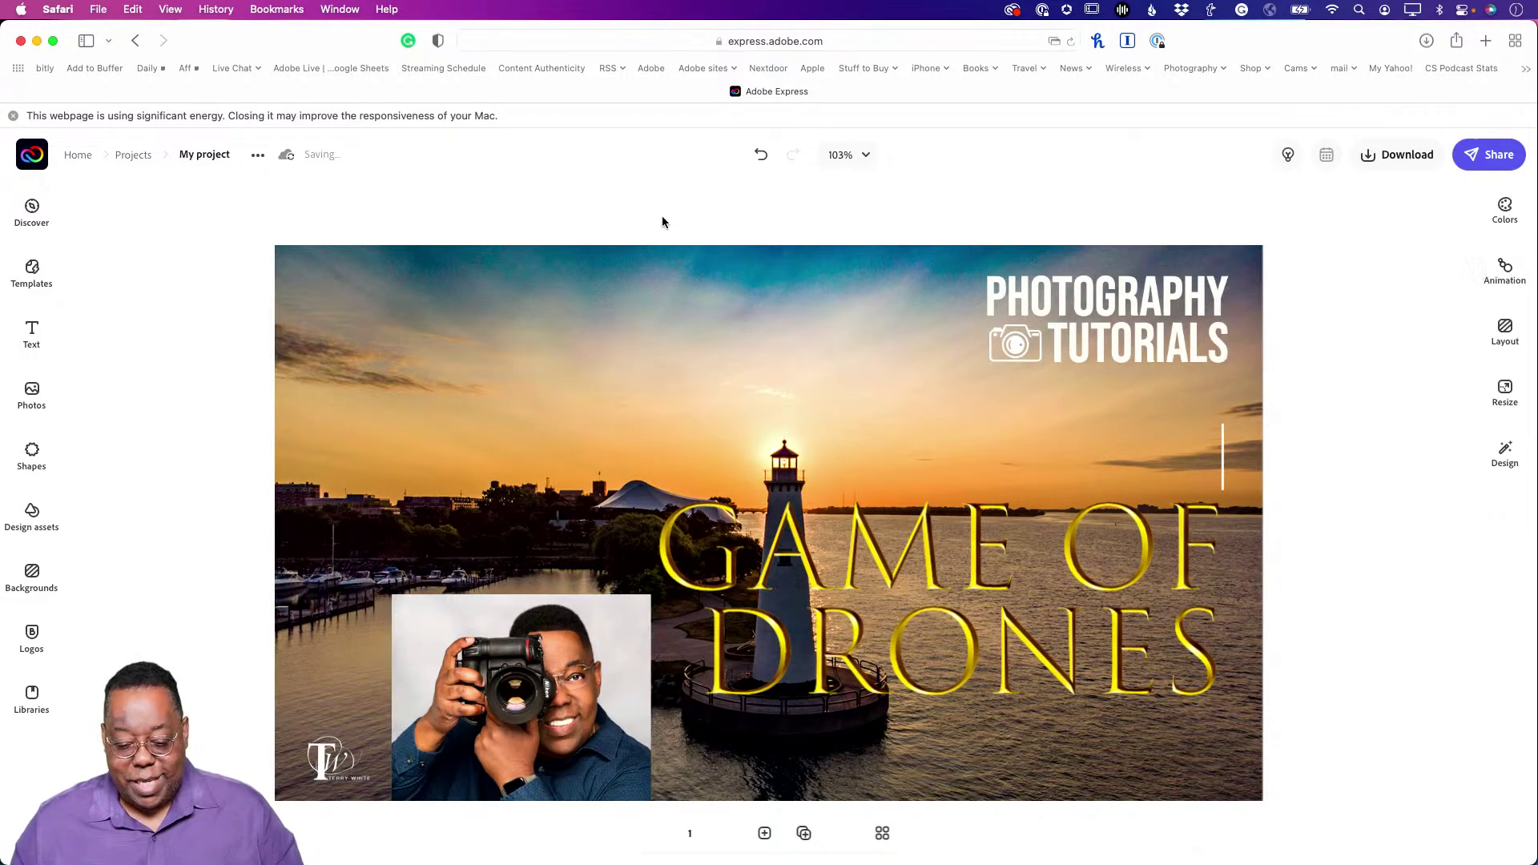
{"action": "left_click_drag", "start_coordinate": [591, 669], "coordinate": [603, 668]}
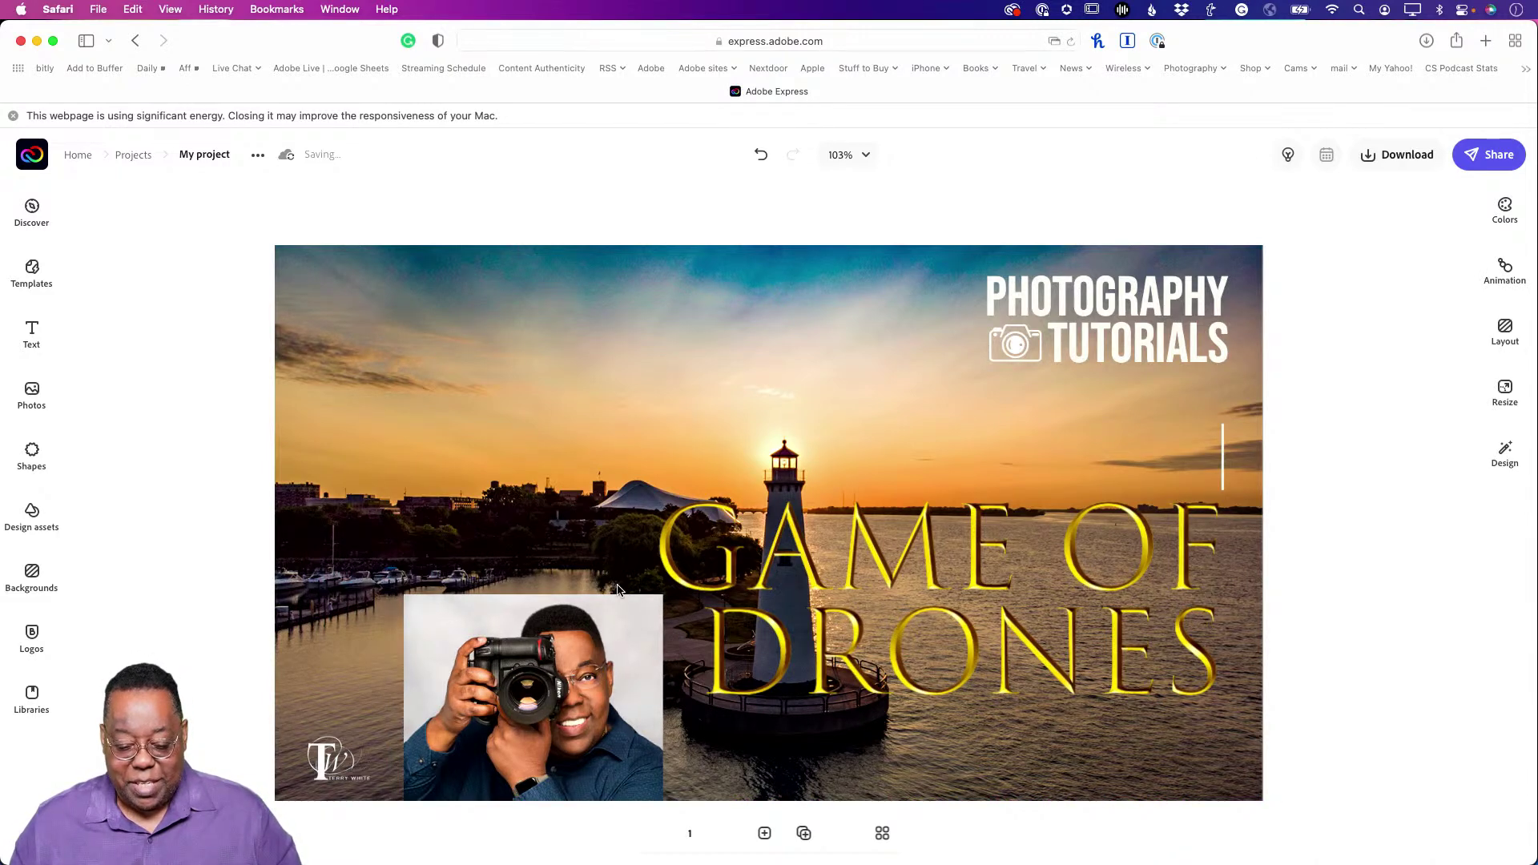
Remove the background from the camera portrait and accept the cutout.
{"action": "left_click", "coordinate": [594, 629]}
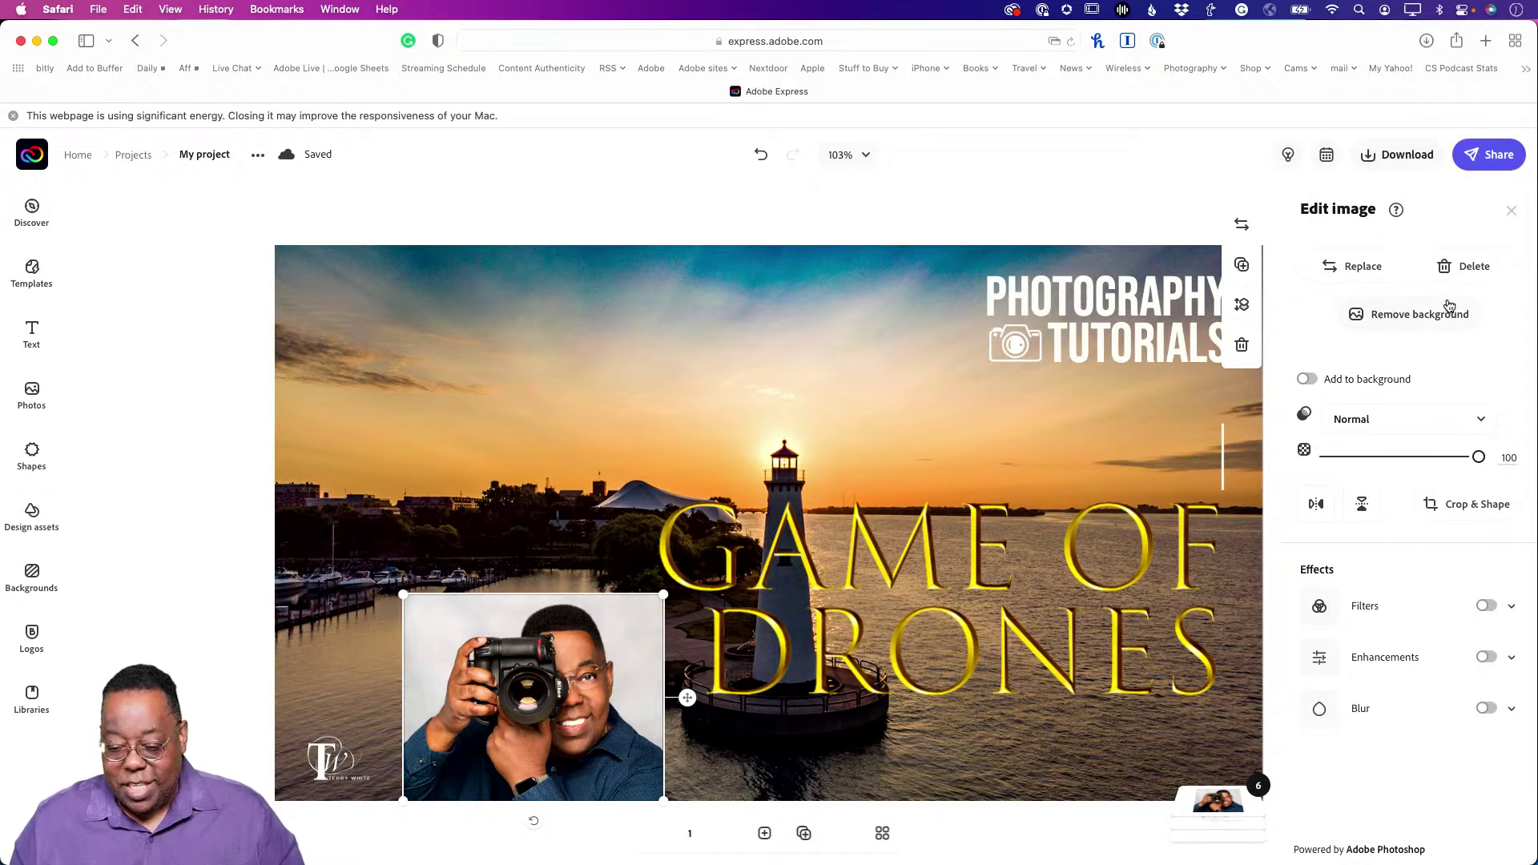
{"action": "left_click", "coordinate": [1409, 319]}
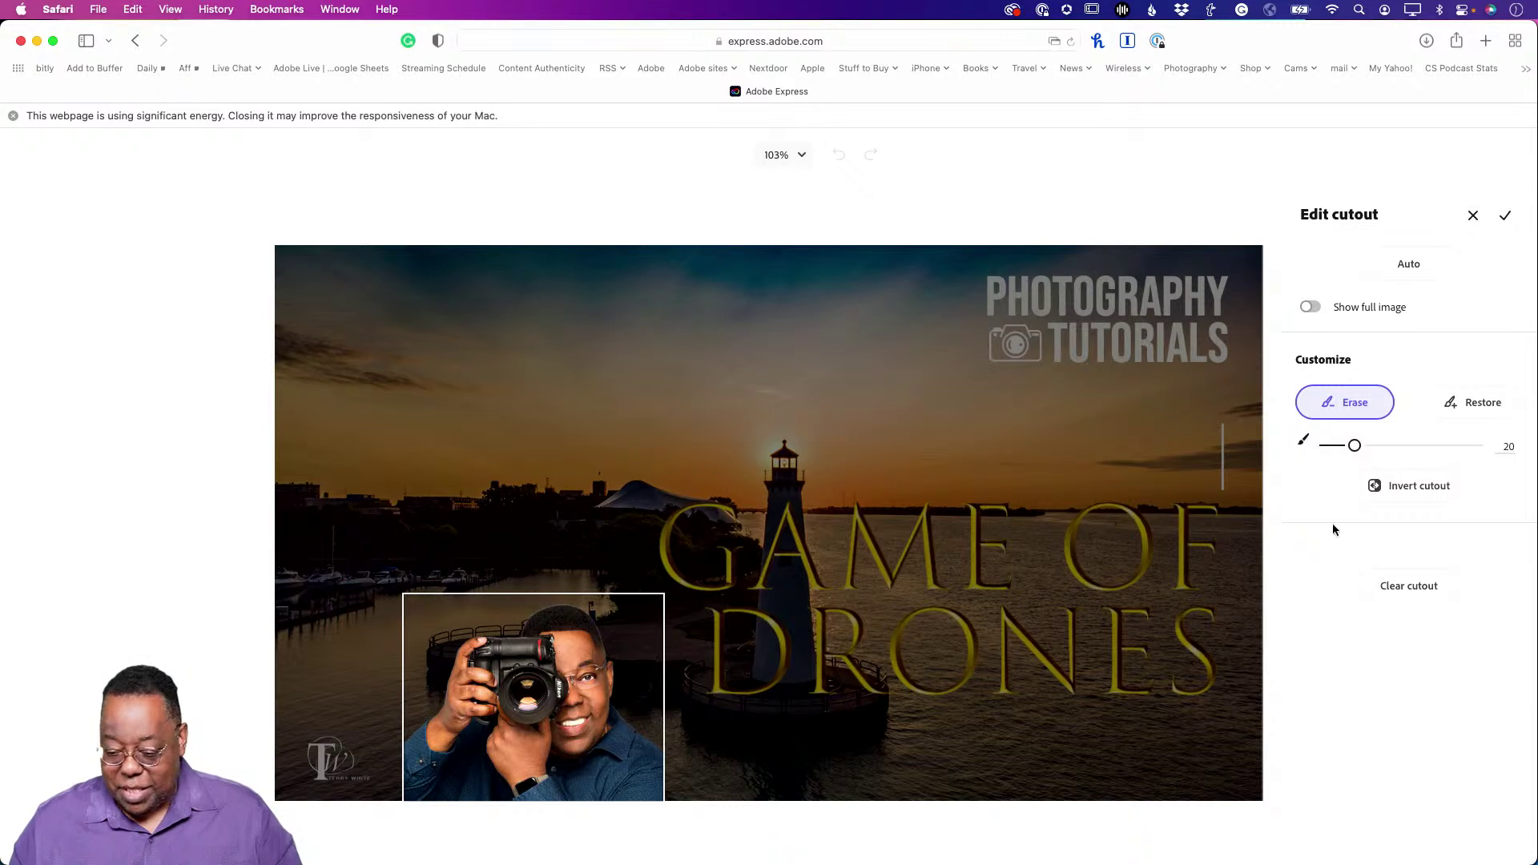
{"action": "left_click", "coordinate": [1504, 216]}
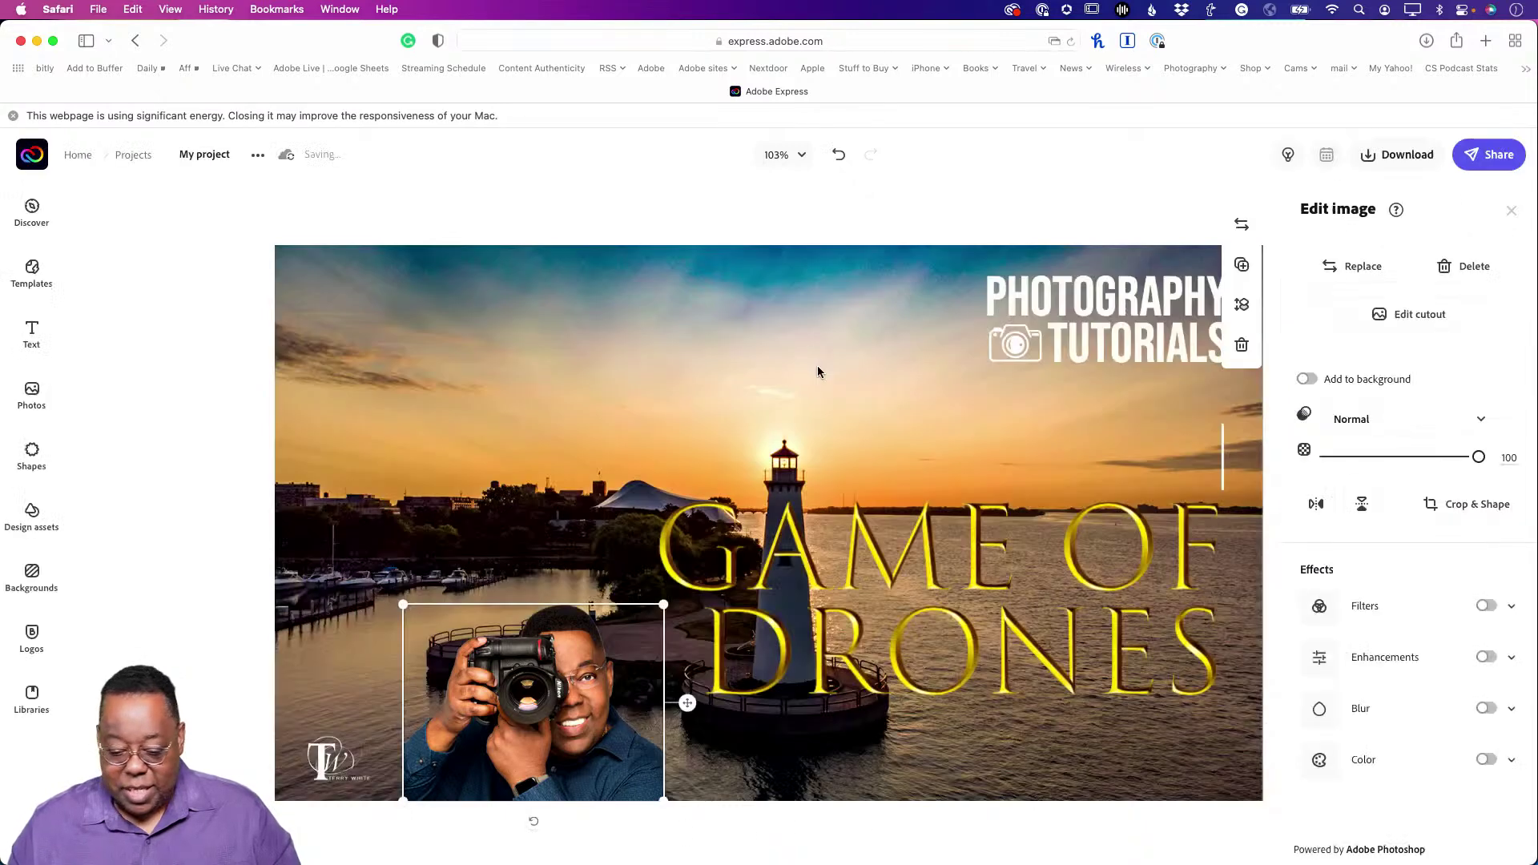
{"action": "left_click", "coordinate": [711, 222]}
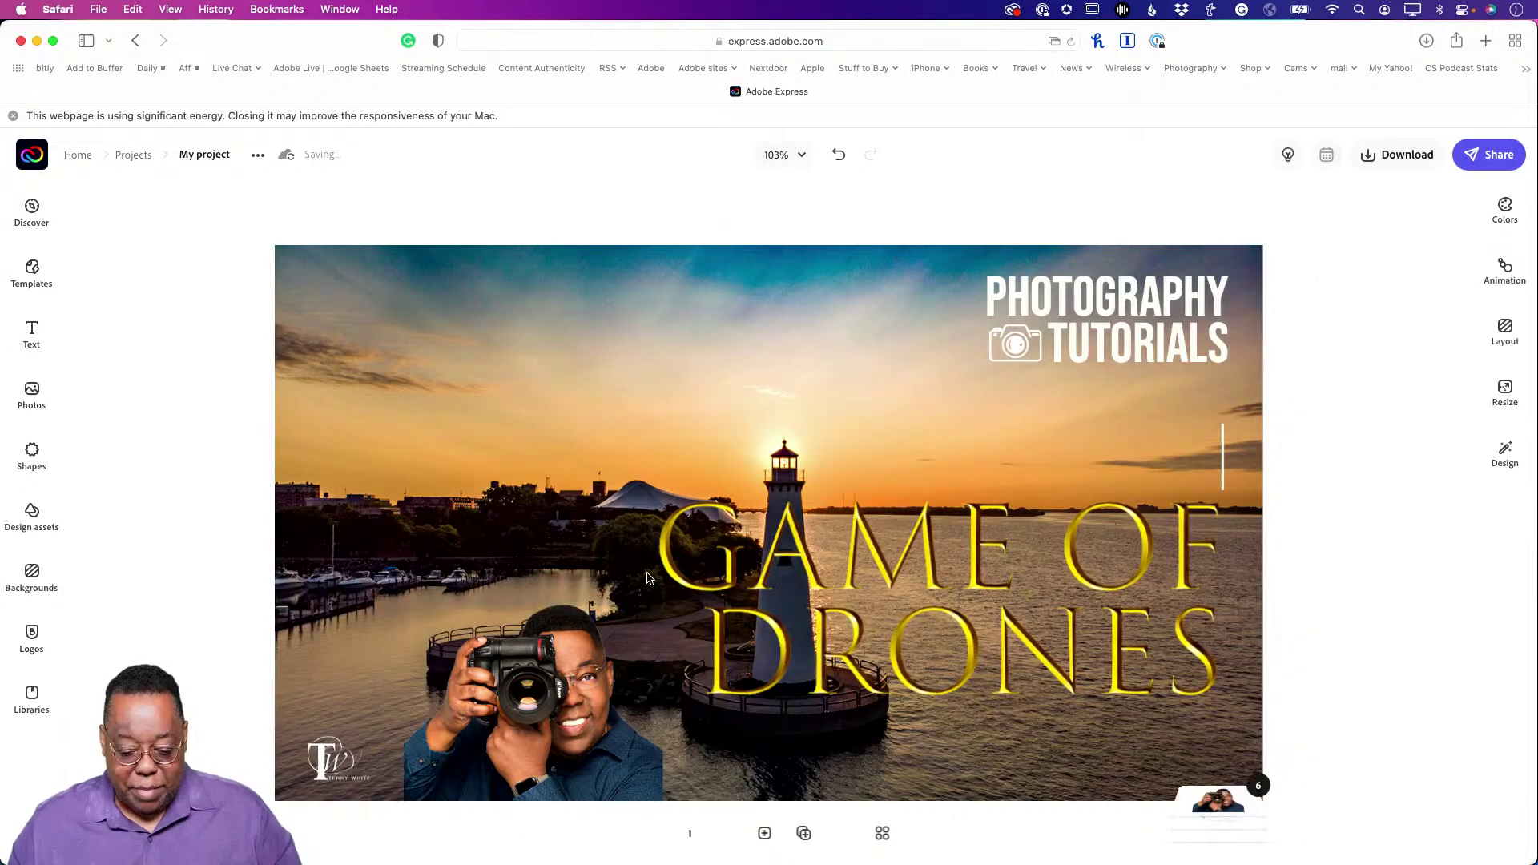
Move the logo along the bottom edge to below the lighthouse and place the portrait cutout in the thumbnail's lower-left corner.
{"action": "left_click", "coordinate": [566, 671]}
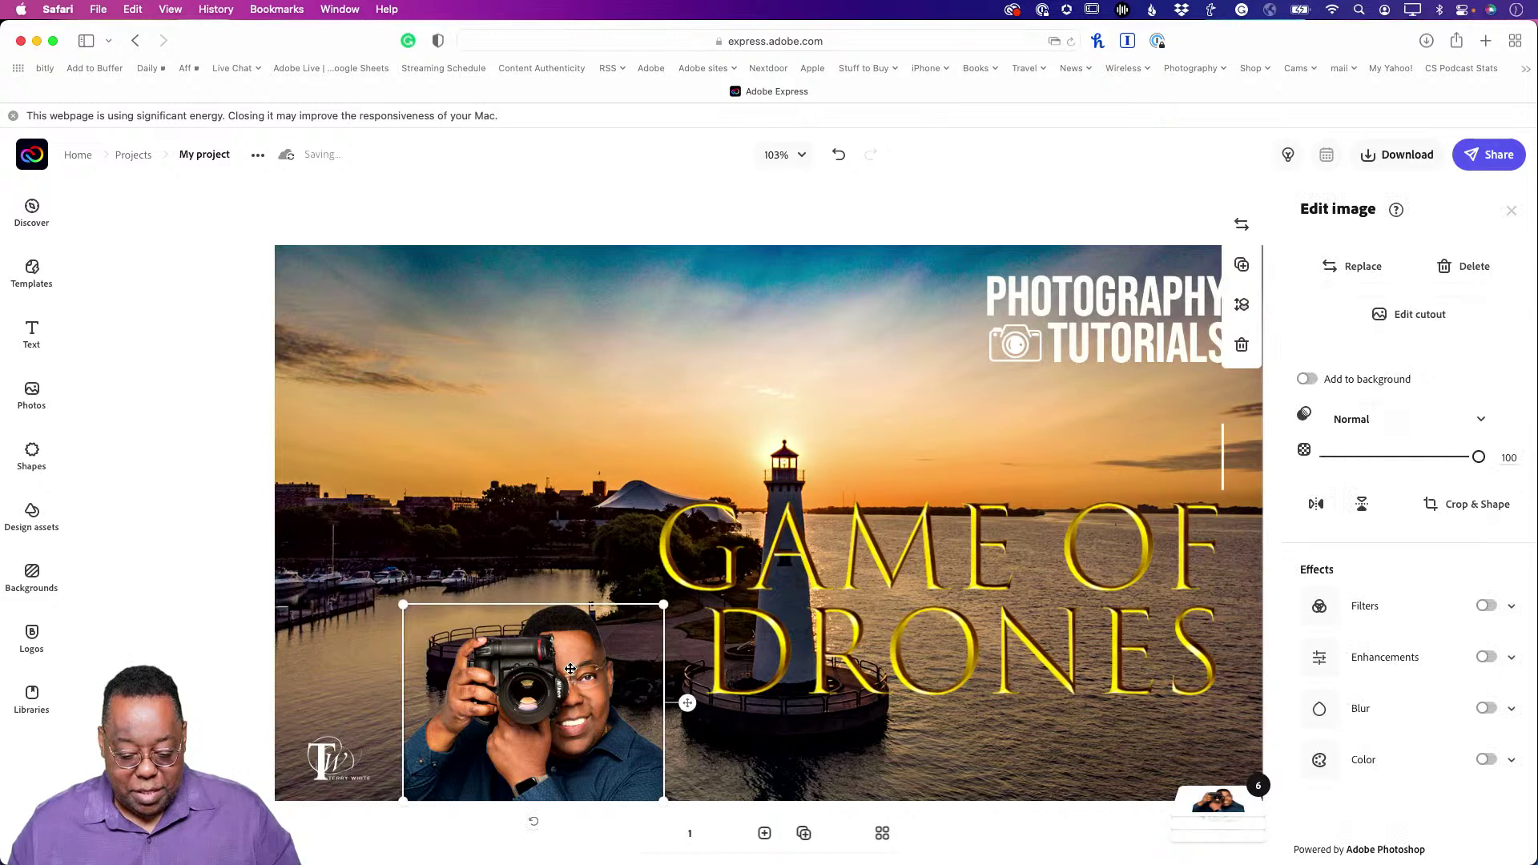
{"action": "left_click", "coordinate": [346, 771]}
{"action": "left_click_drag", "start_coordinate": [329, 767], "coordinate": [697, 767]}
{"action": "left_click_drag", "start_coordinate": [534, 702], "coordinate": [402, 701]}
{"action": "left_click", "coordinate": [485, 635]}
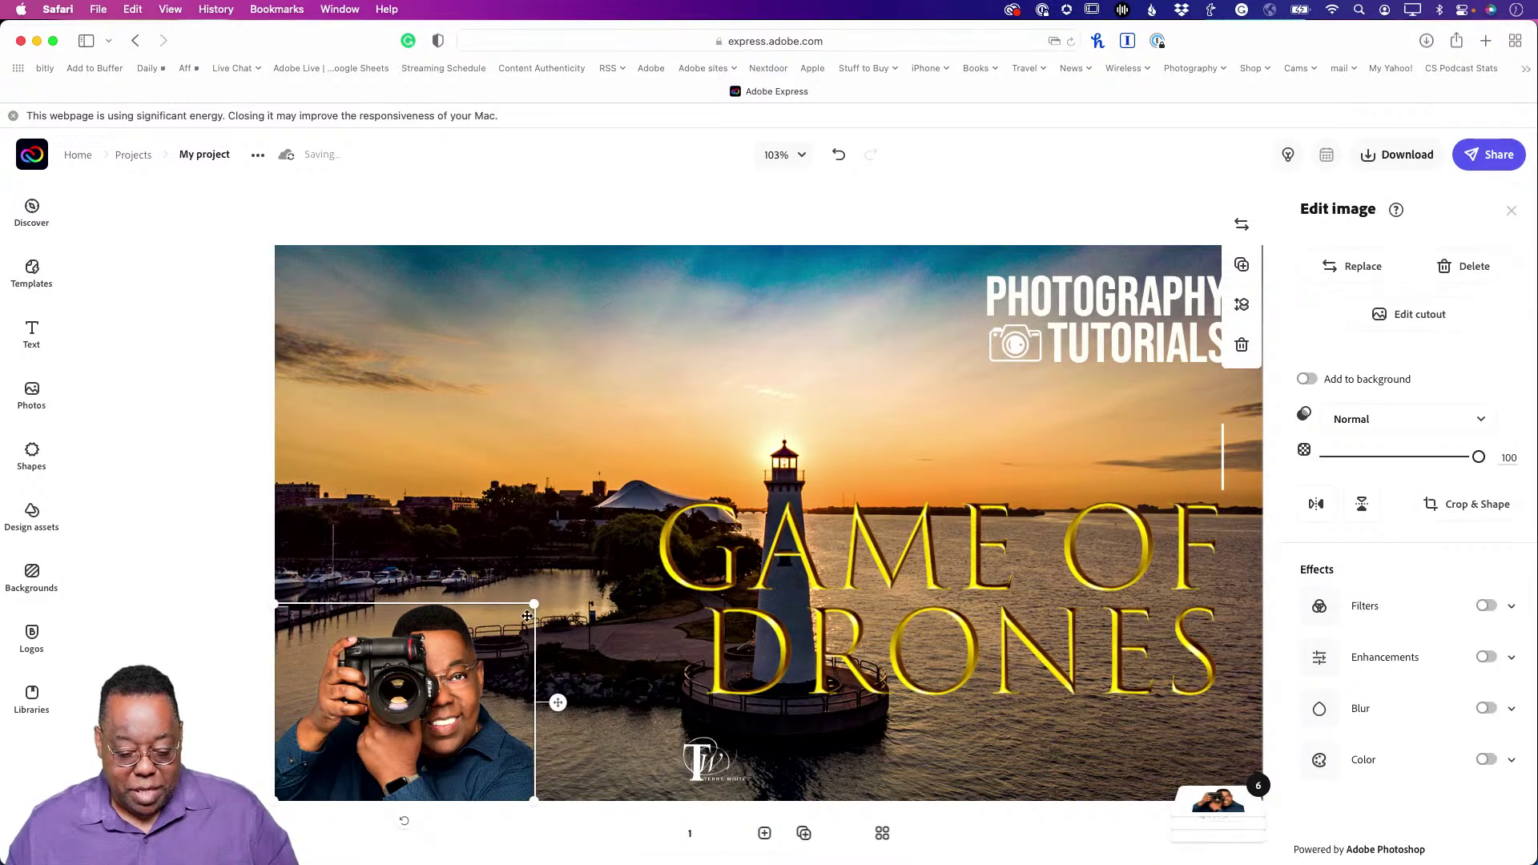
Scale the camera portrait down in the lower-left corner and move the logo along the bottom edge closer to it.
{"action": "left_click_drag", "start_coordinate": [533, 604], "coordinate": [496, 636]}
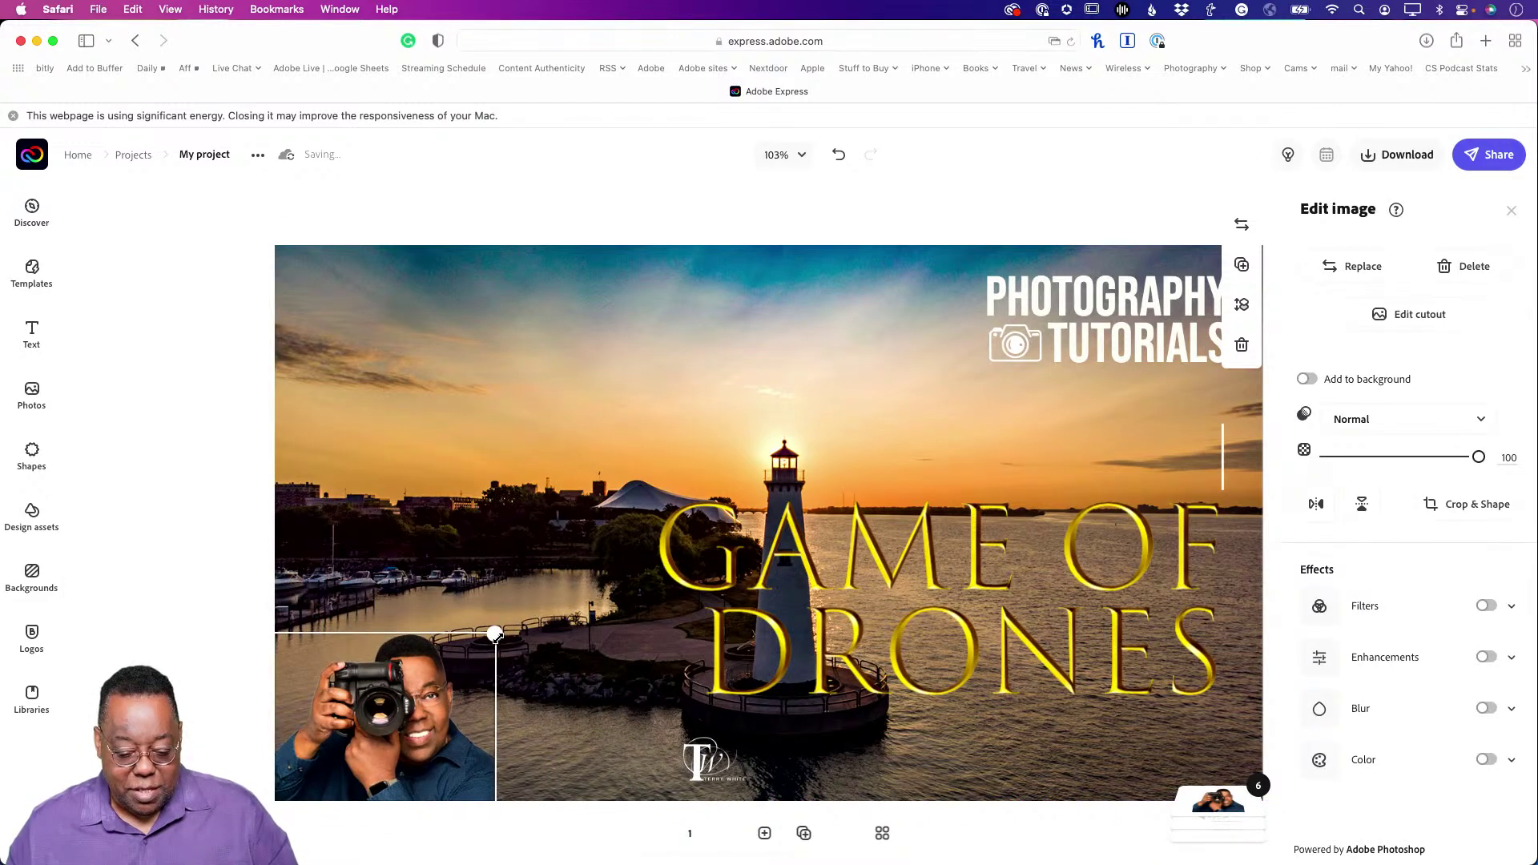
{"action": "left_click_drag", "start_coordinate": [689, 779], "coordinate": [536, 782]}
{"action": "left_click", "coordinate": [502, 505]}
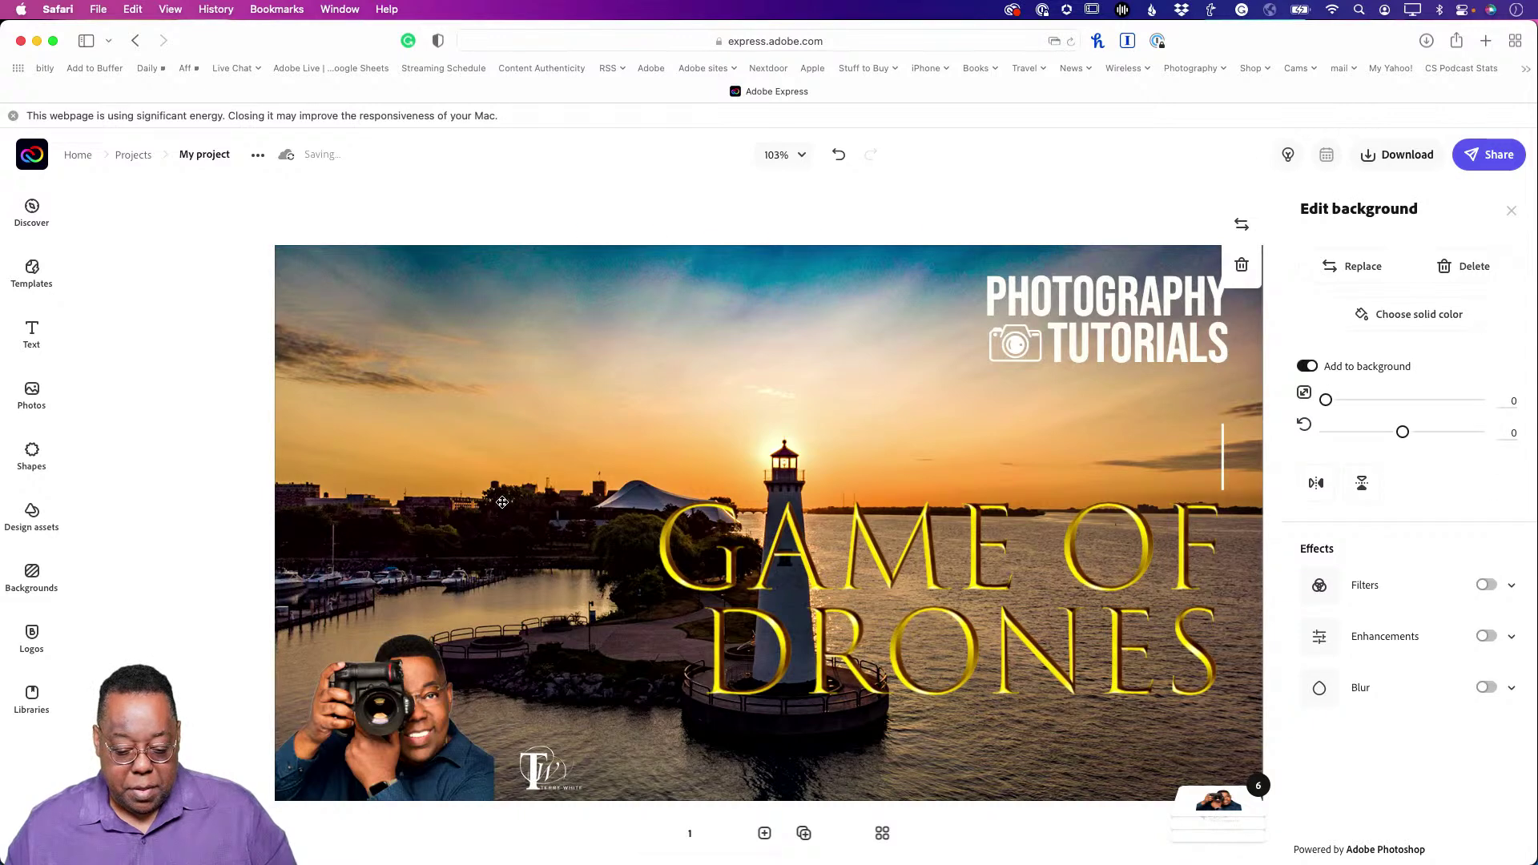
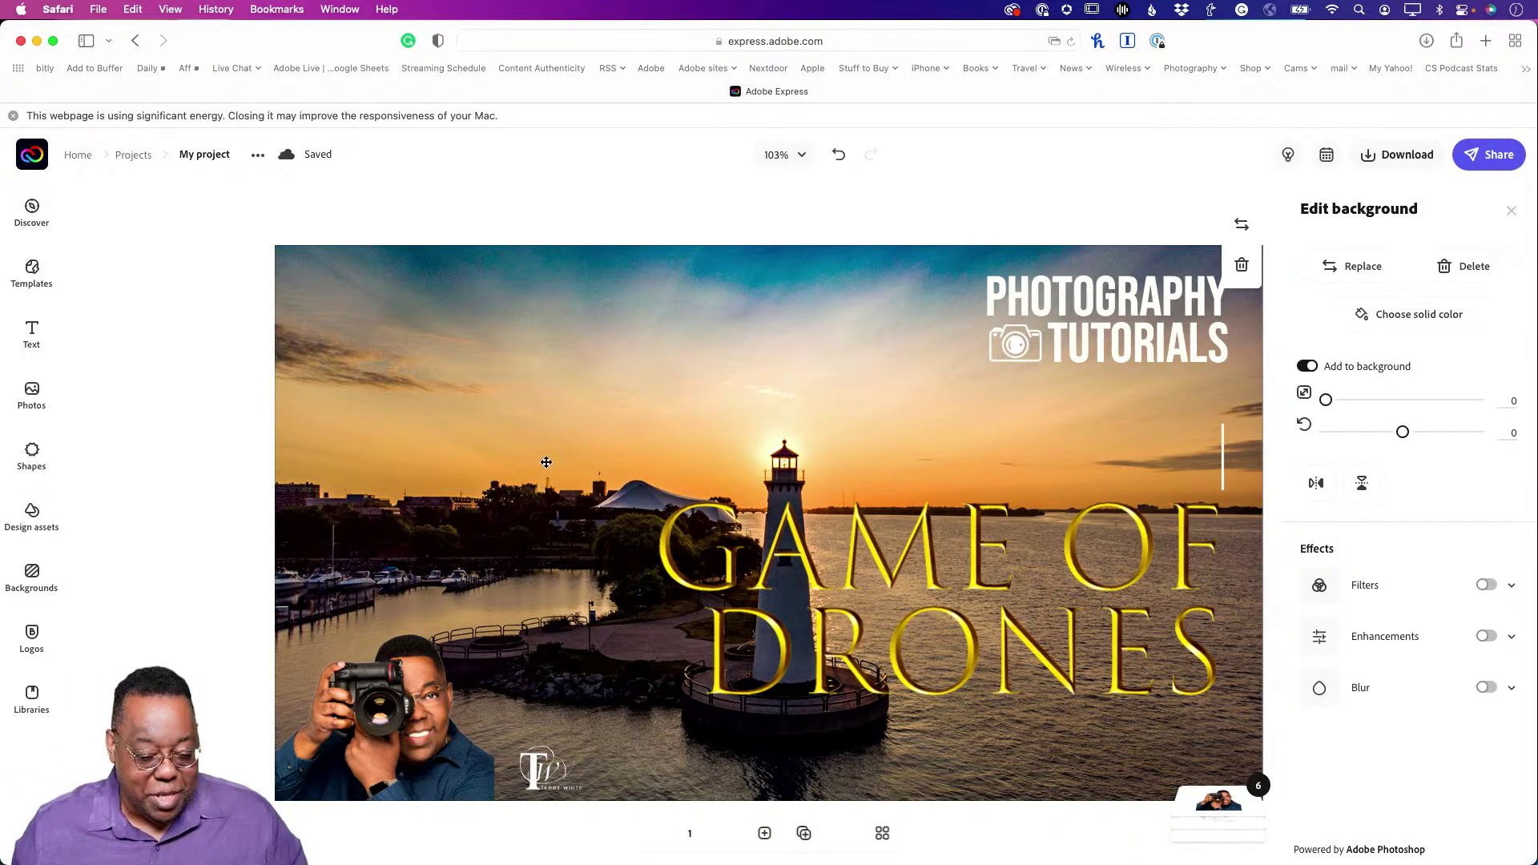
Search the shape library for "drone".
{"action": "left_click", "coordinate": [40, 463]}
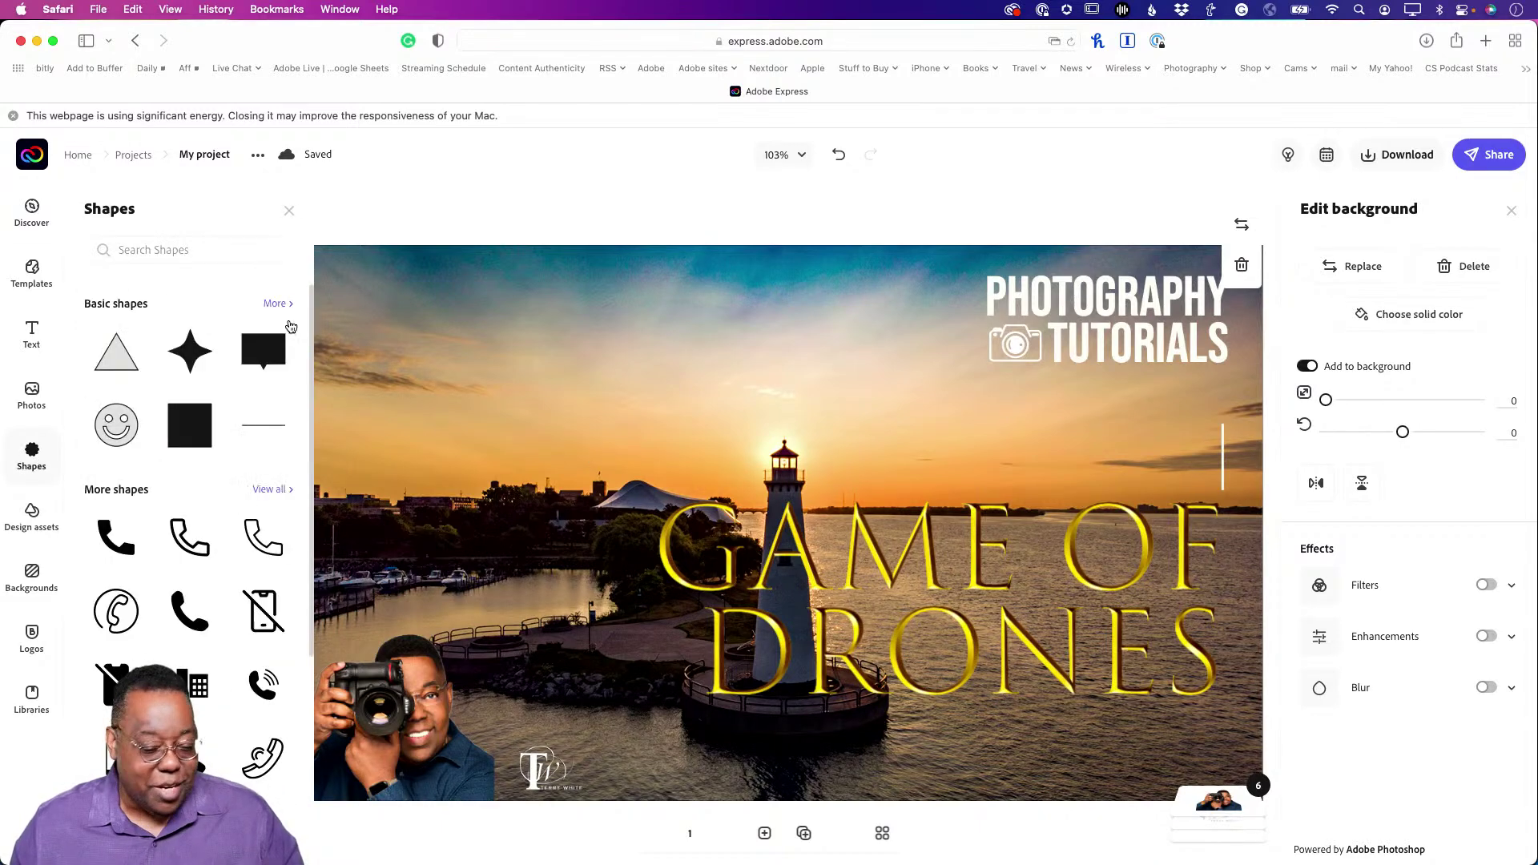
{"action": "left_click", "coordinate": [214, 249]}
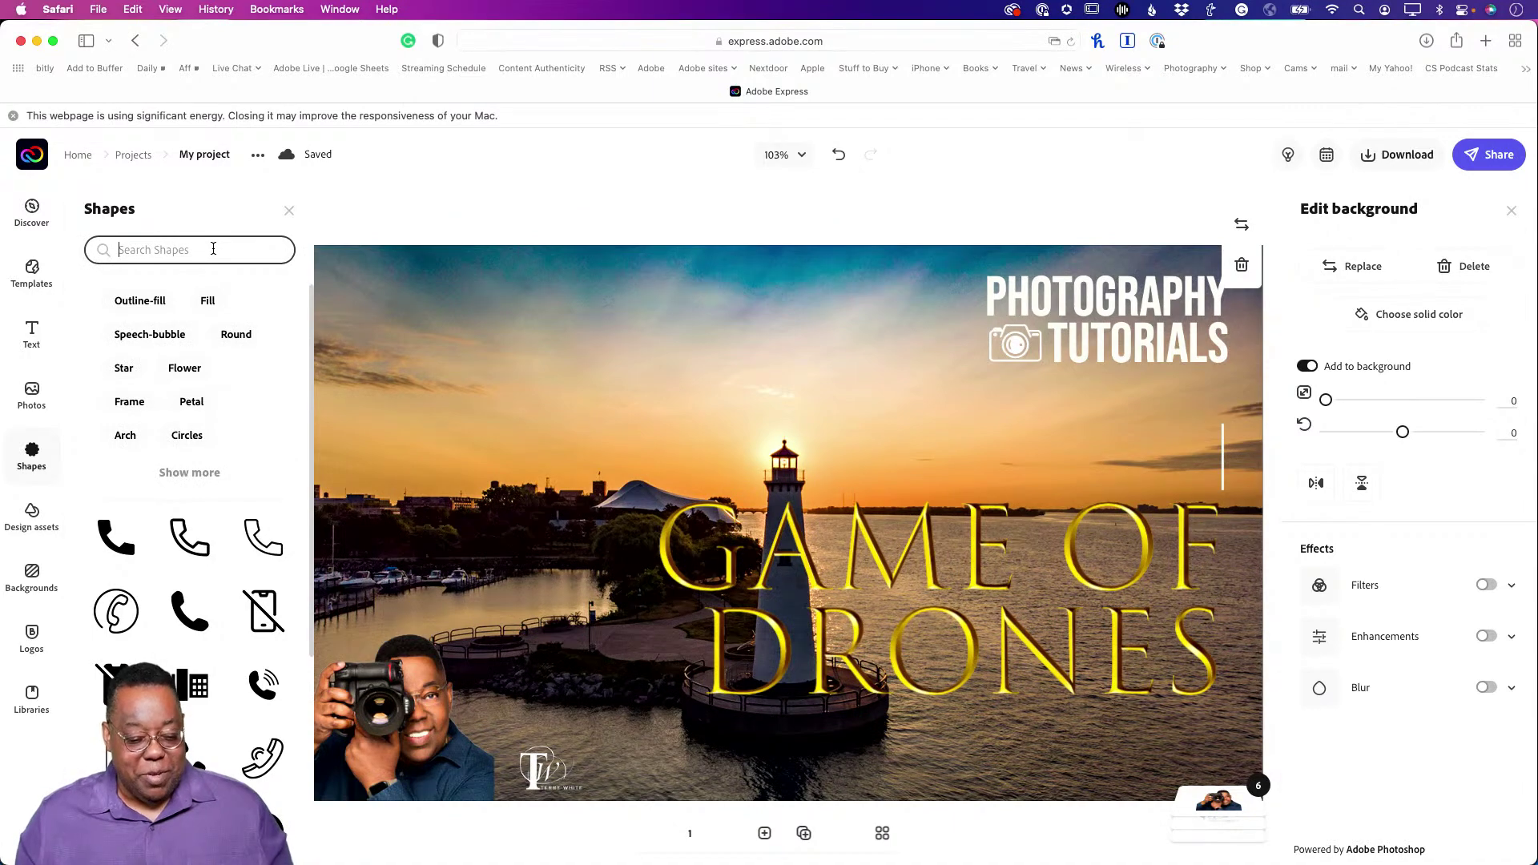
{"action": "type", "text": "drone"}
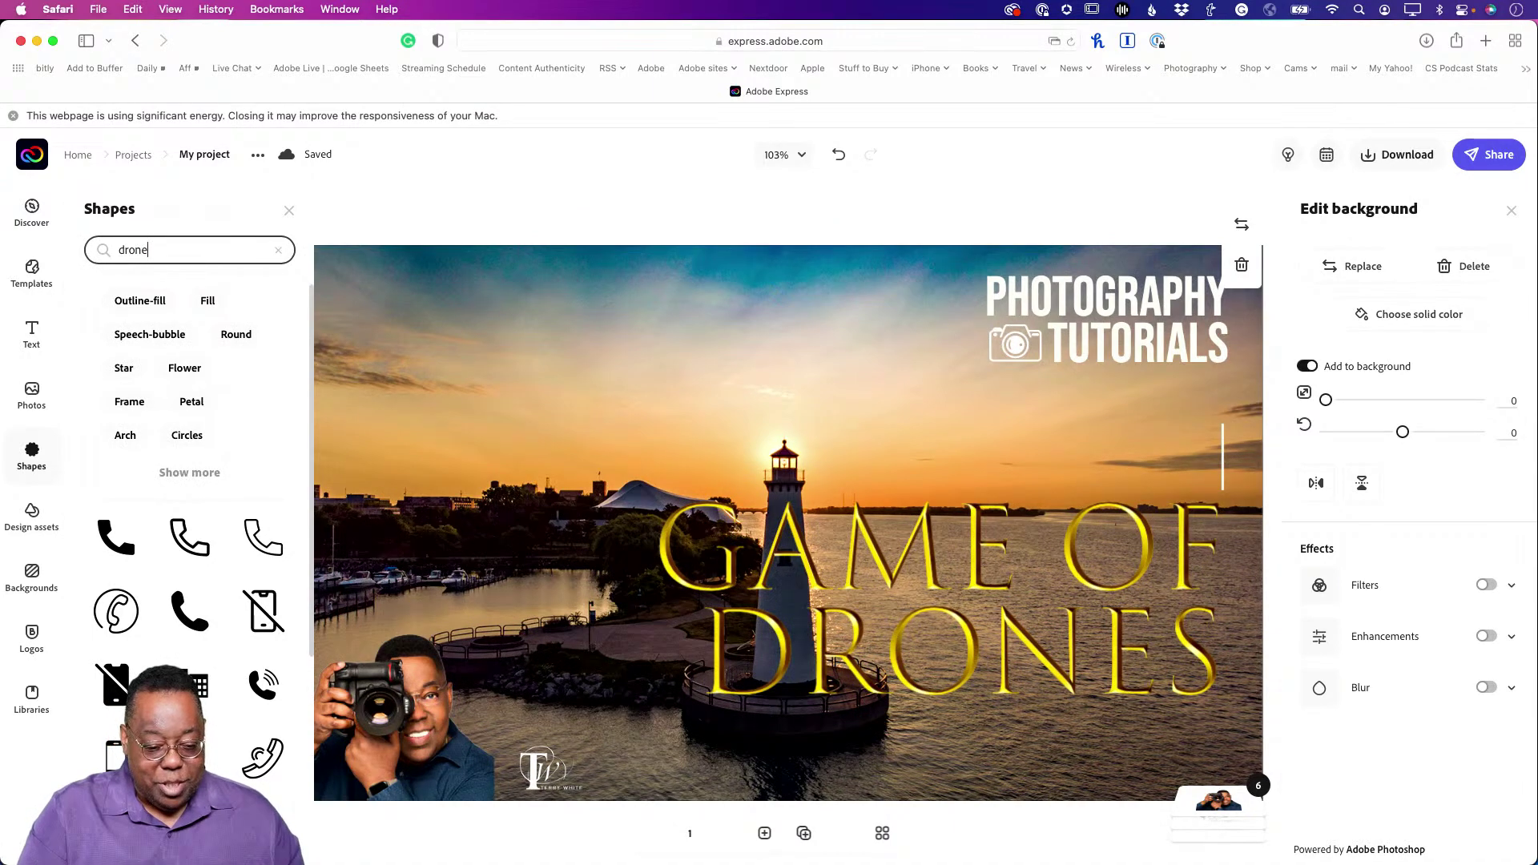
{"action": "key", "text": "Return"}
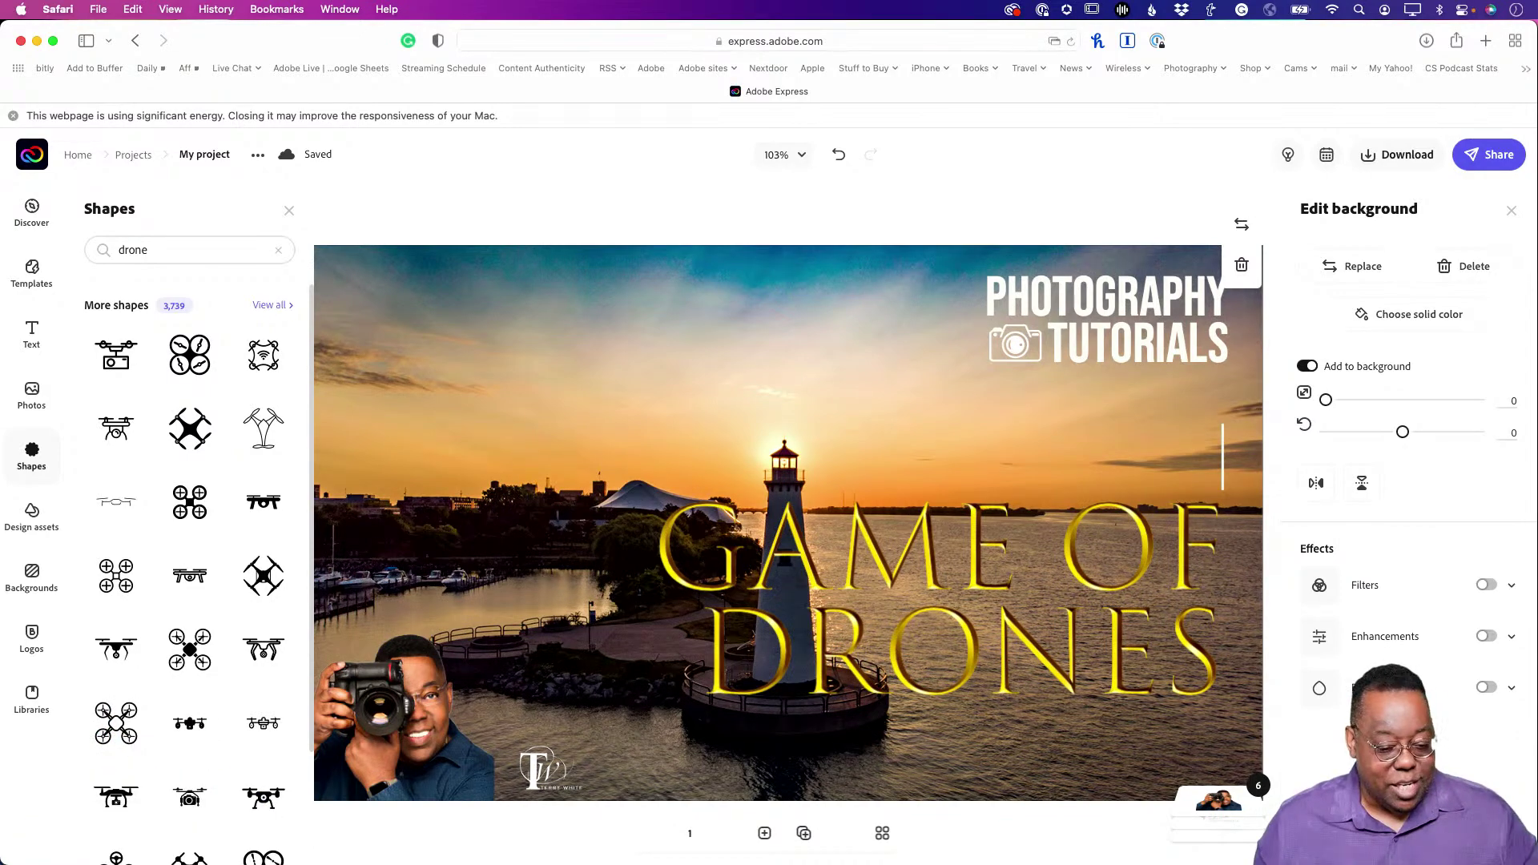
Browse the drone shapes and add the solid four-propeller drone seen from above to the thumbnail.
{"action": "scroll", "coordinate": [213, 481], "scroll_direction": "down", "scroll_amount": 5}
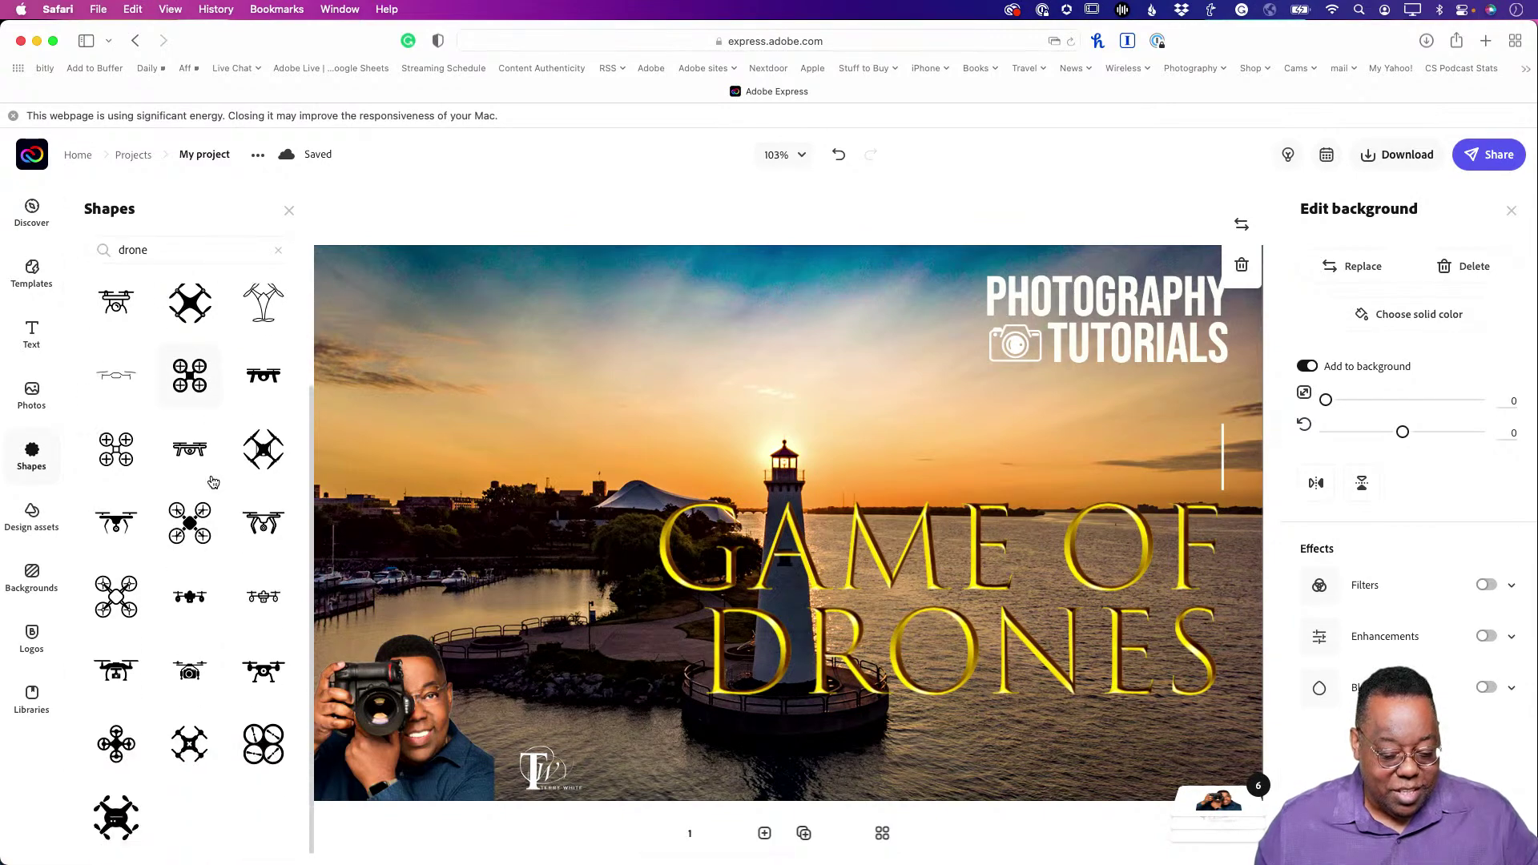
{"action": "scroll", "coordinate": [213, 480], "scroll_direction": "down", "scroll_amount": 8}
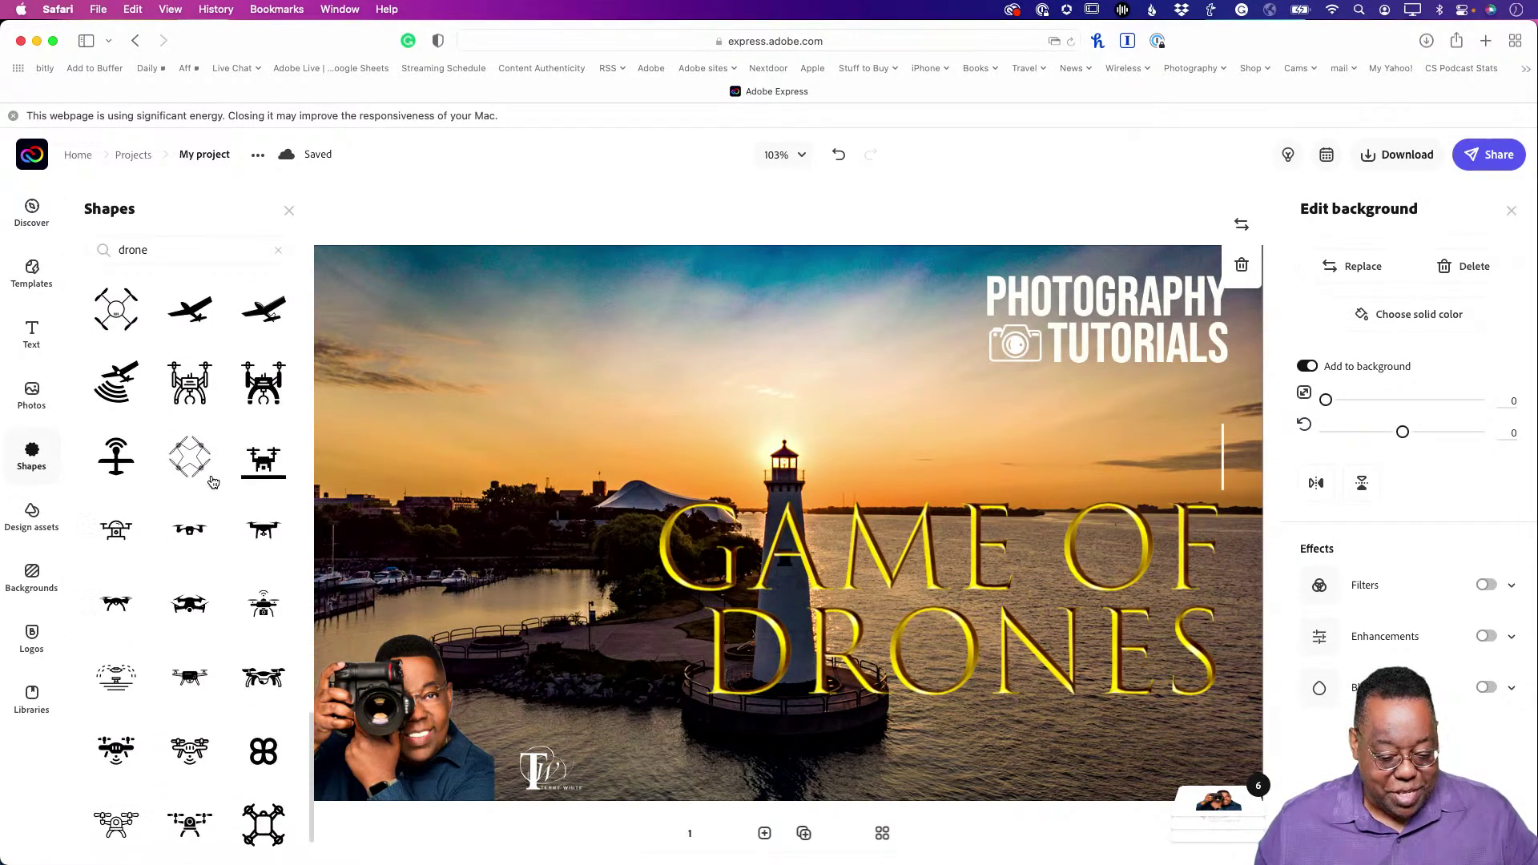
{"action": "scroll", "coordinate": [213, 480], "scroll_direction": "down", "scroll_amount": 5}
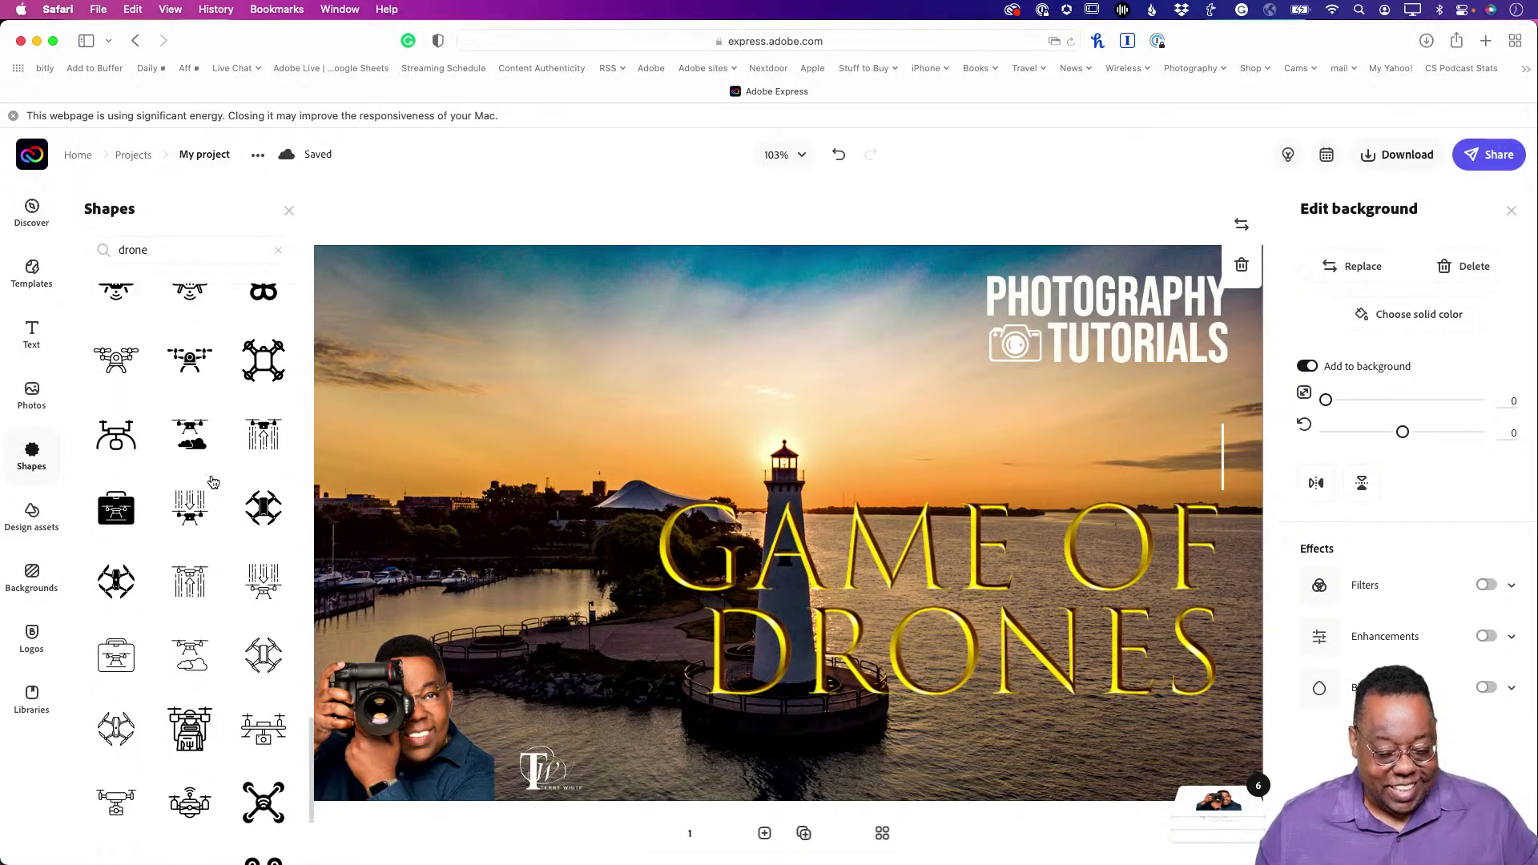
{"action": "scroll", "coordinate": [213, 481], "scroll_direction": "down", "scroll_amount": 3}
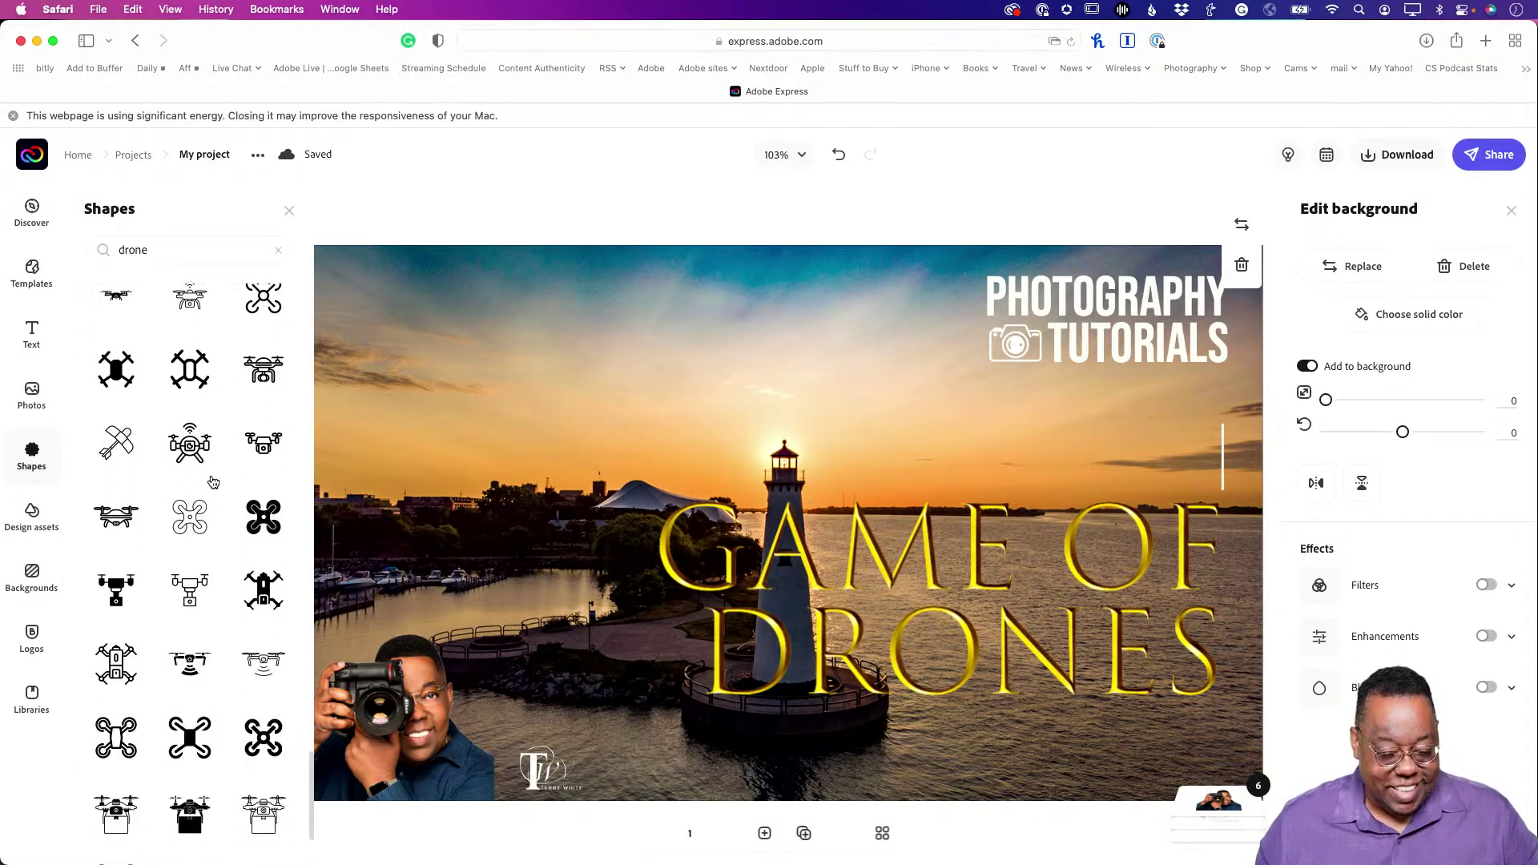
{"action": "scroll", "coordinate": [214, 480], "scroll_direction": "down", "scroll_amount": 6}
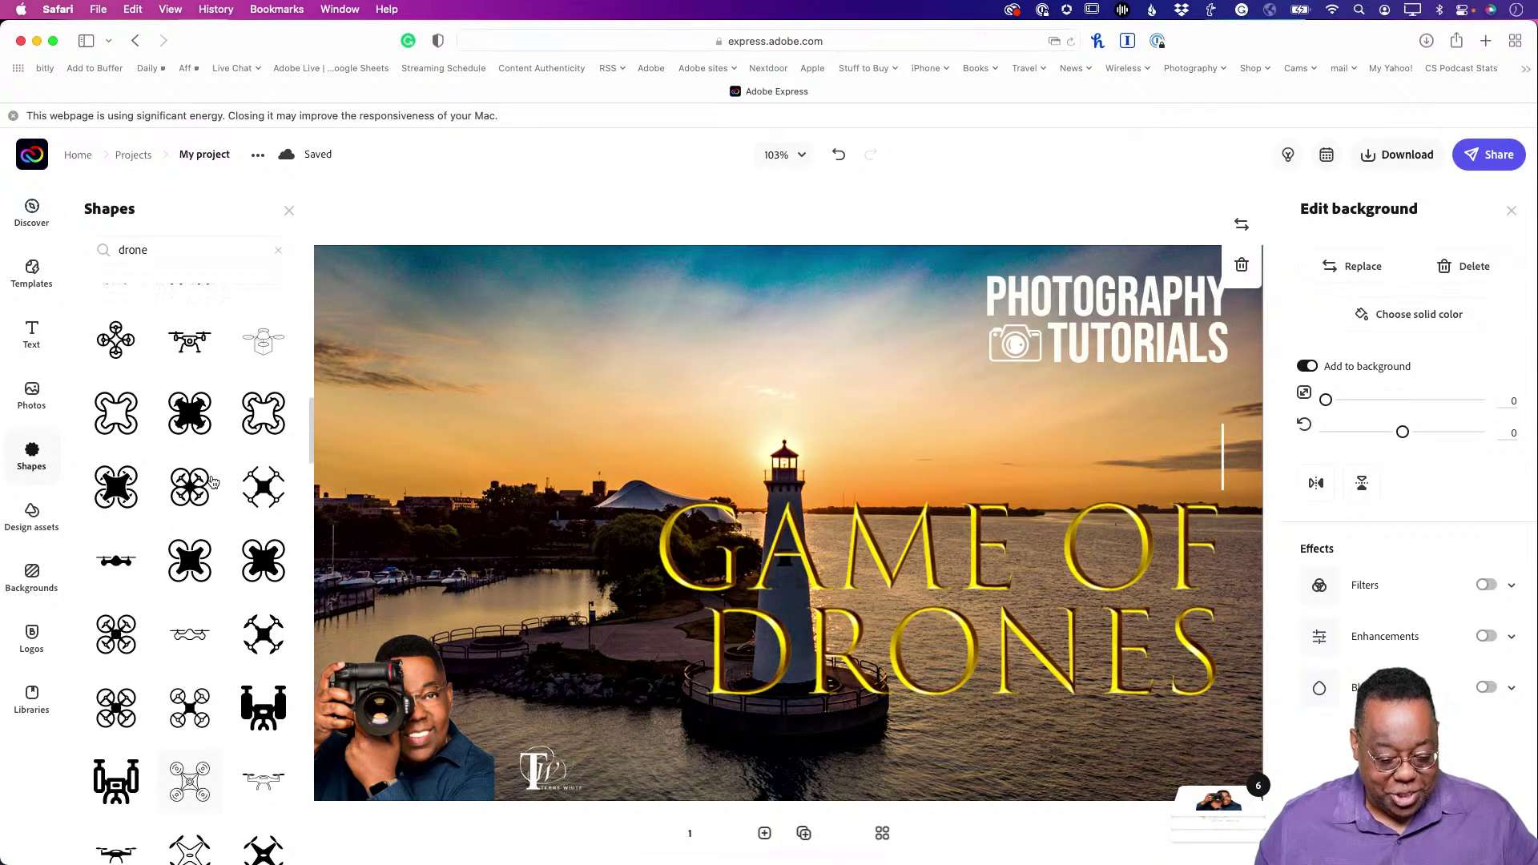
{"action": "scroll", "coordinate": [213, 481], "scroll_direction": "up", "scroll_amount": 3}
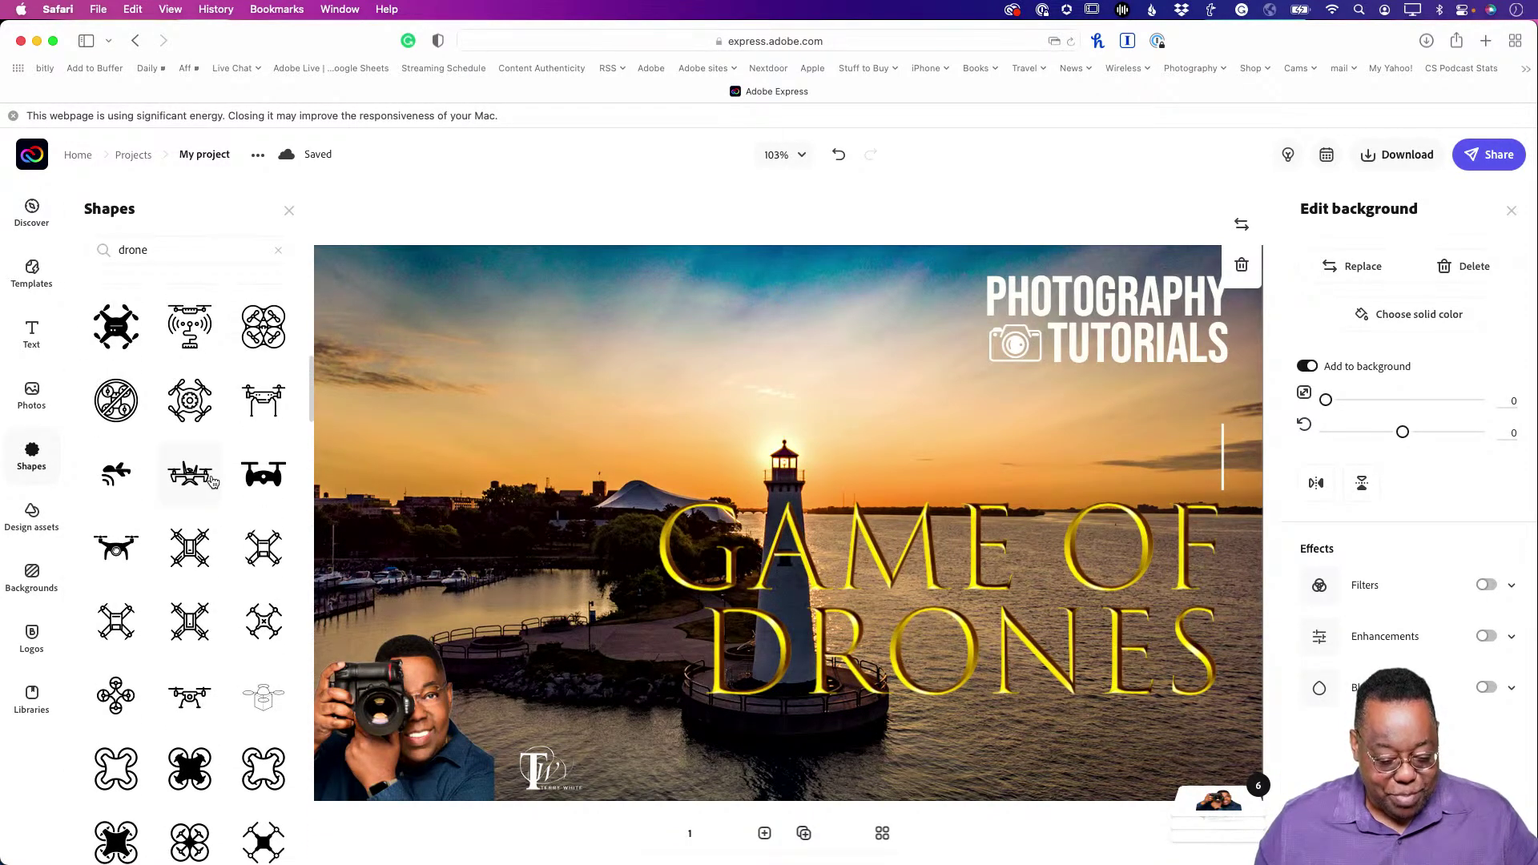
{"action": "scroll", "coordinate": [213, 481], "scroll_direction": "up", "scroll_amount": 5}
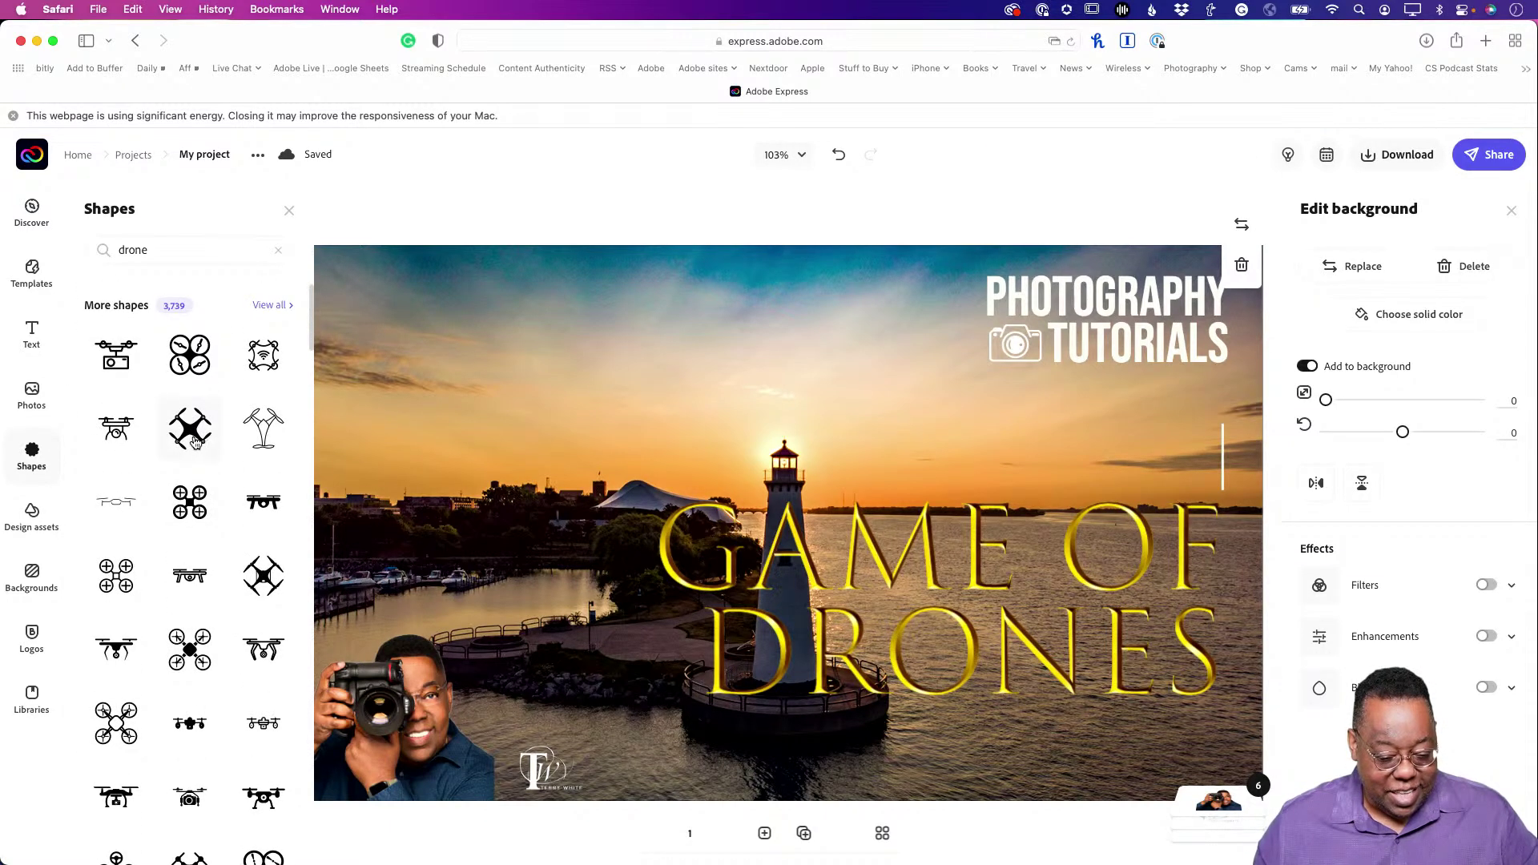
{"action": "scroll", "coordinate": [195, 464], "scroll_direction": "down", "scroll_amount": 6}
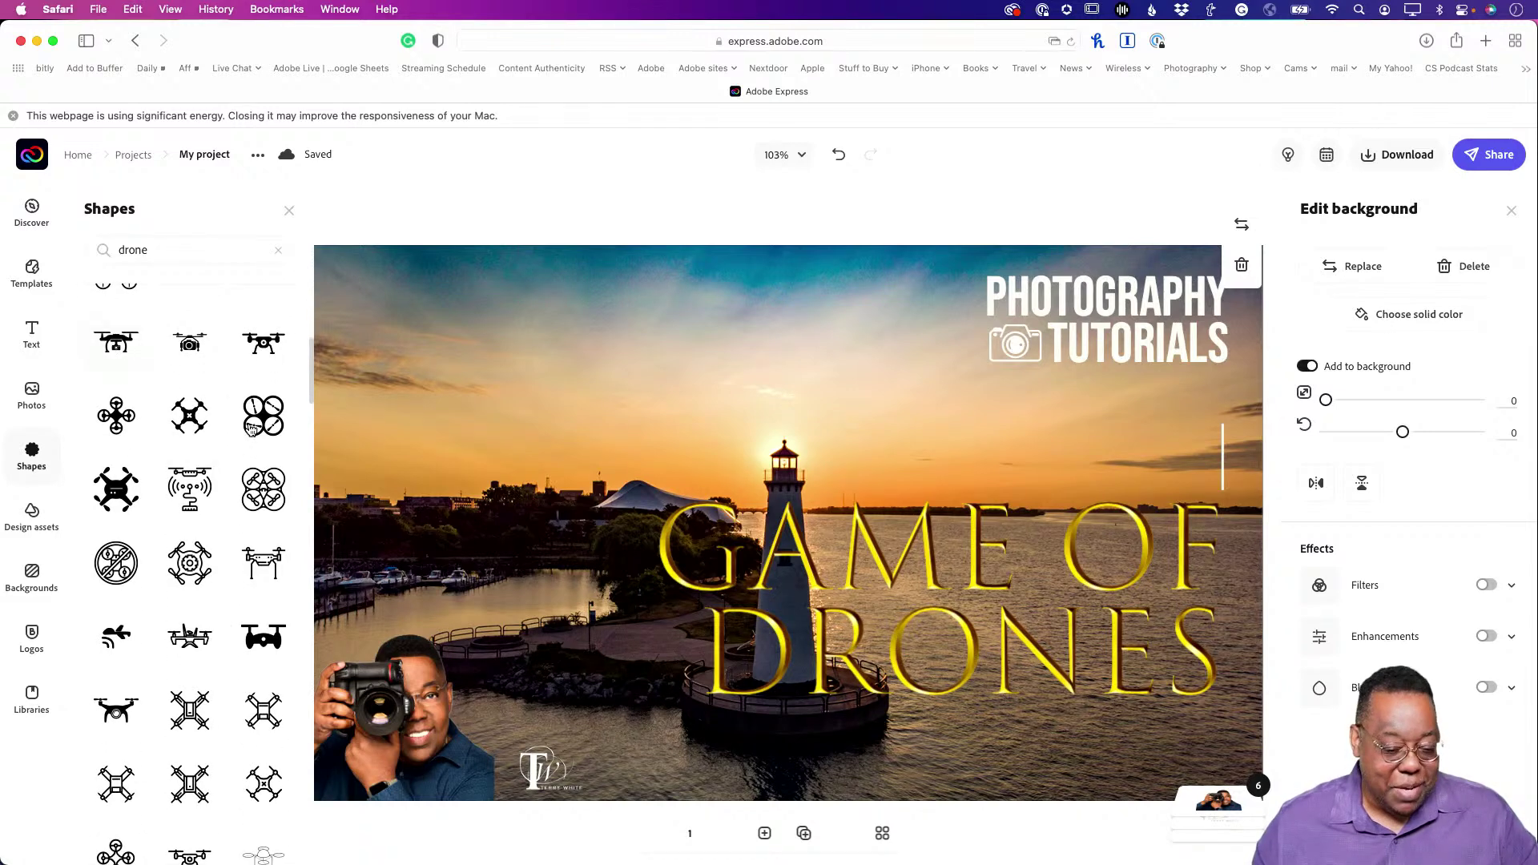
{"action": "scroll", "coordinate": [249, 432], "scroll_direction": "up", "scroll_amount": 3}
{"action": "scroll", "coordinate": [250, 433], "scroll_direction": "up", "scroll_amount": 2}
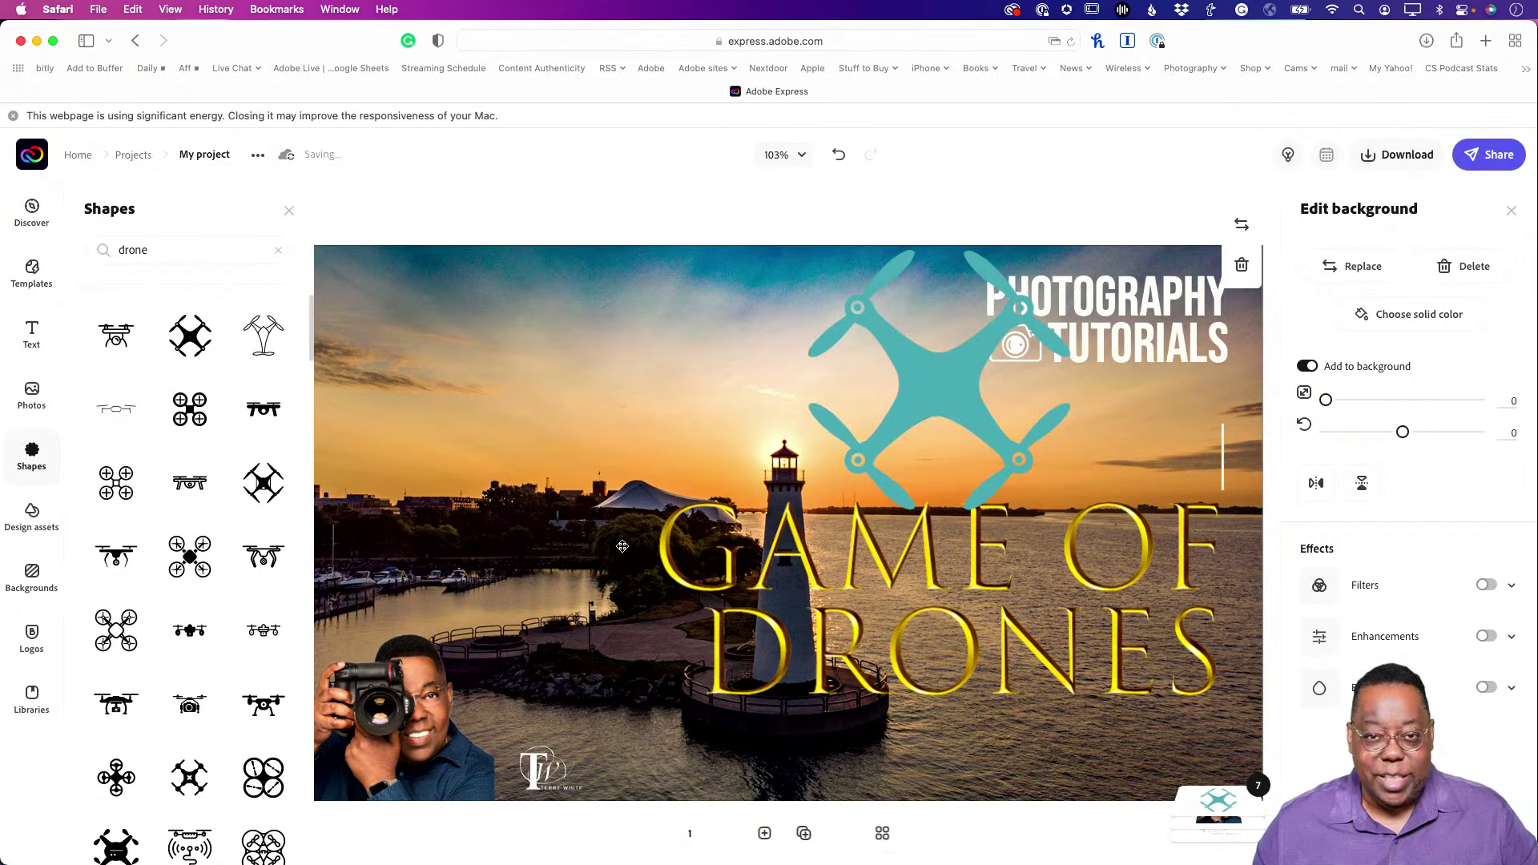
Move the drone shape to the thumbnail's upper-left corner, close the shape library and scale the drone to roughly half its size.
{"action": "left_click", "coordinate": [930, 393]}
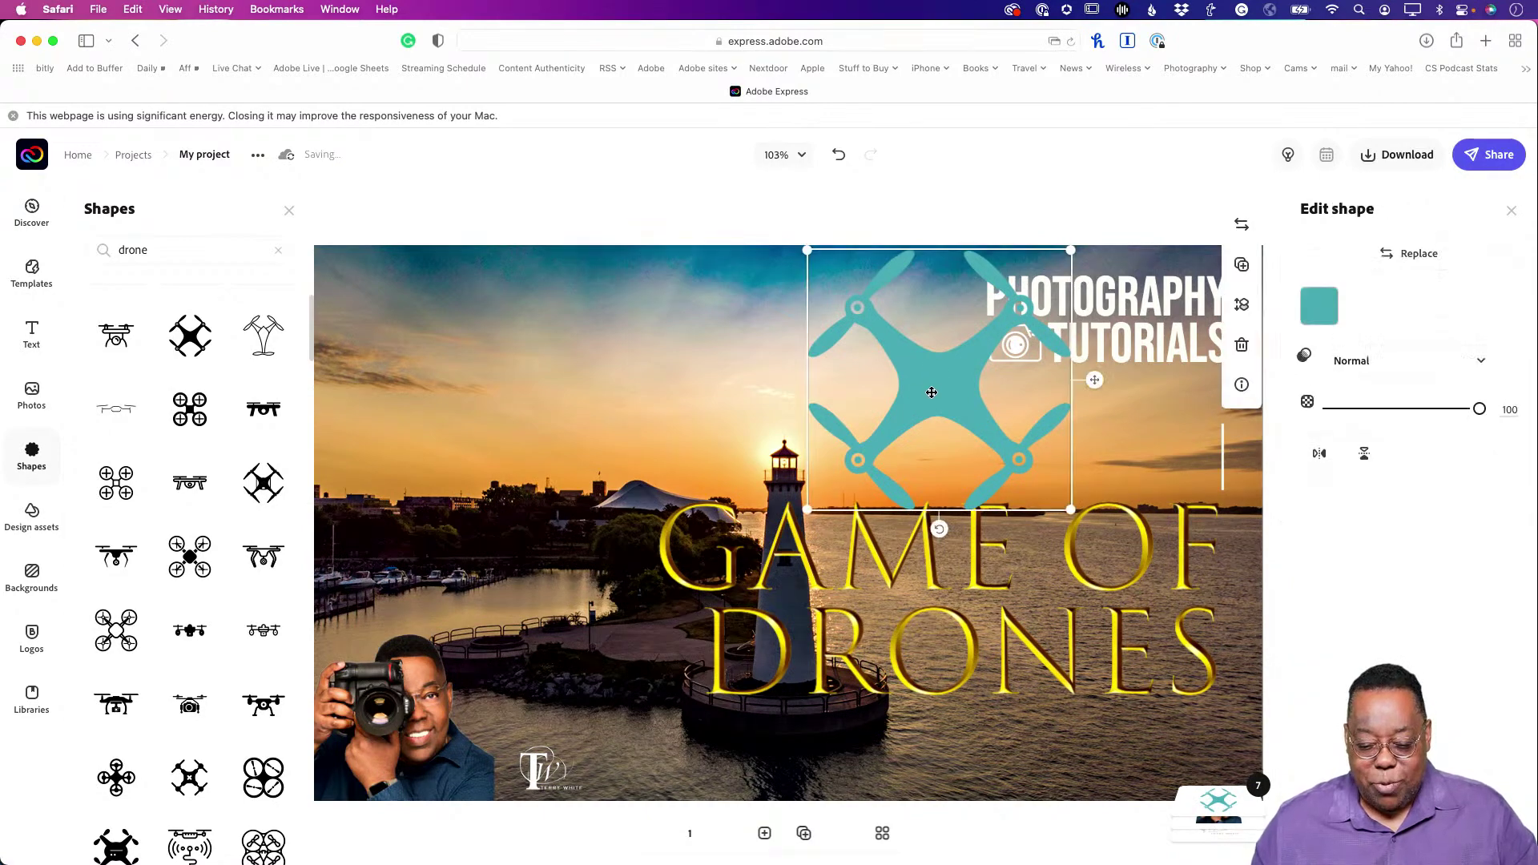
{"action": "left_click_drag", "start_coordinate": [931, 392], "coordinate": [527, 463]}
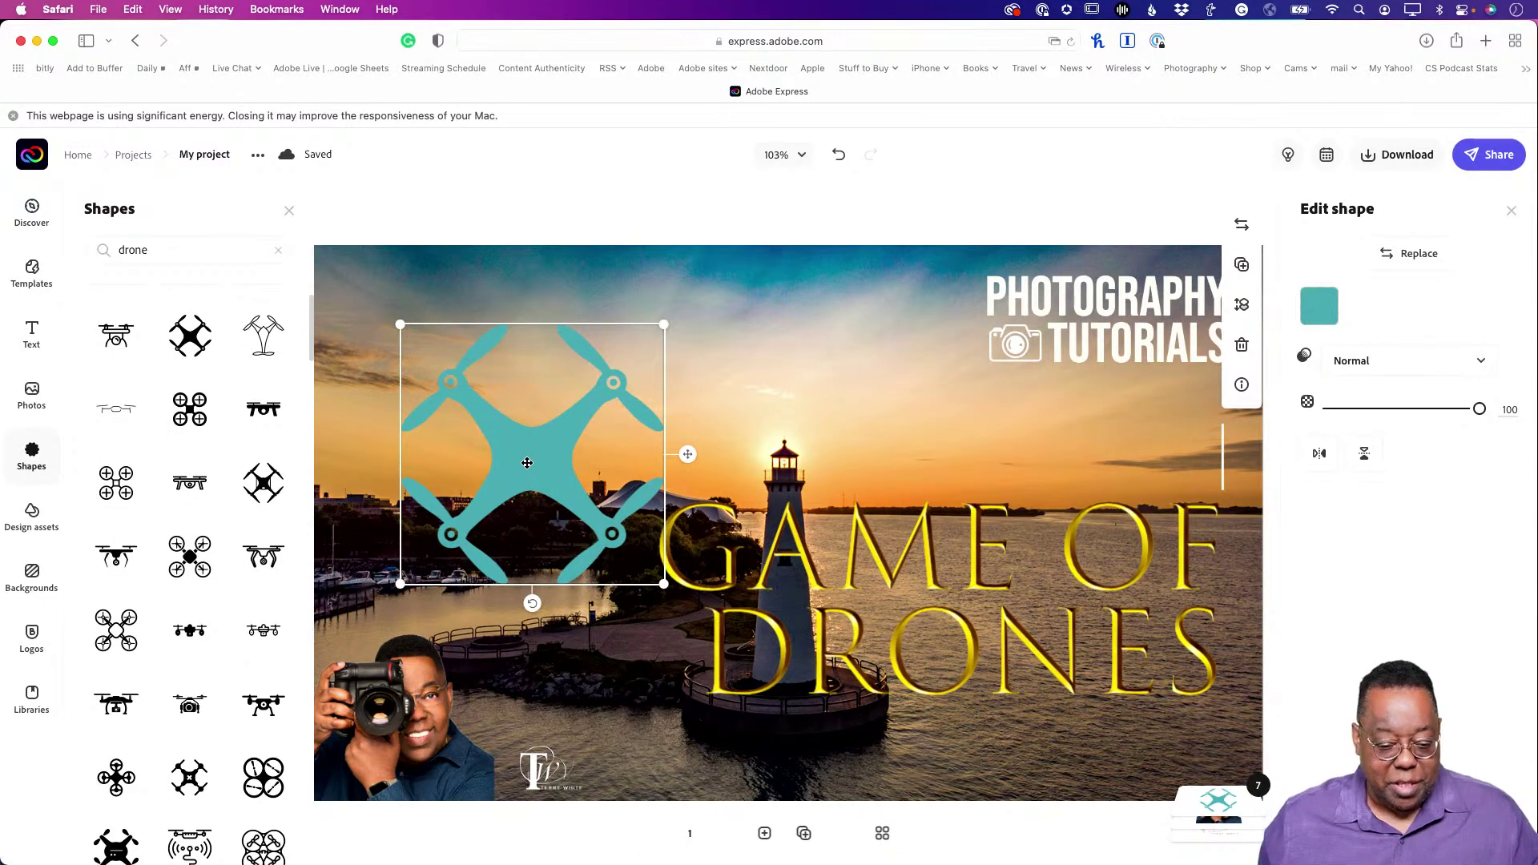
{"action": "left_click", "coordinate": [291, 213]}
{"action": "left_click_drag", "start_coordinate": [543, 464], "coordinate": [437, 415]}
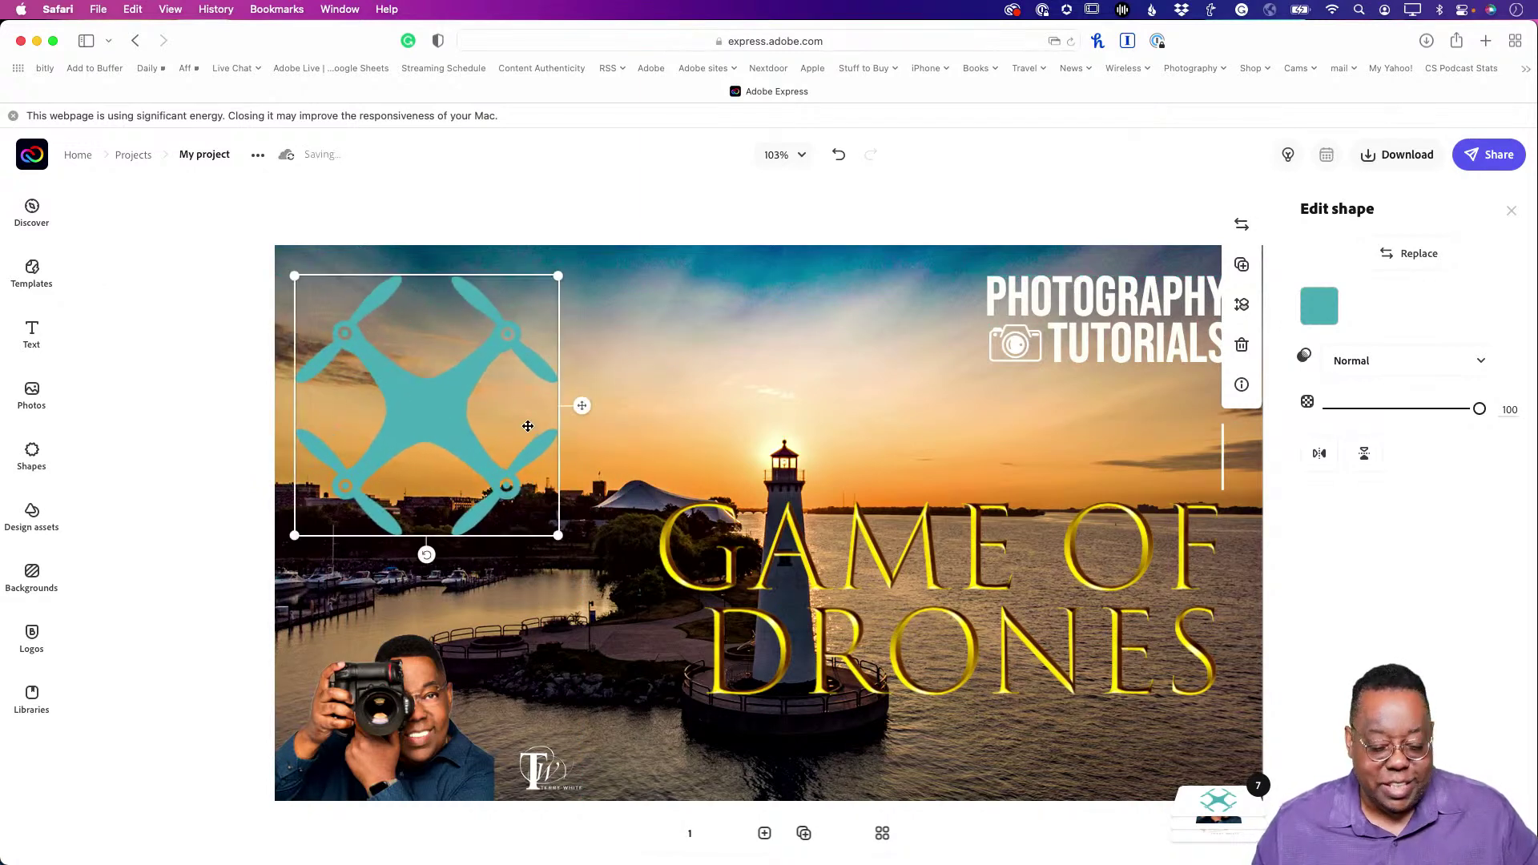
{"action": "left_click_drag", "start_coordinate": [558, 534], "coordinate": [420, 398]}
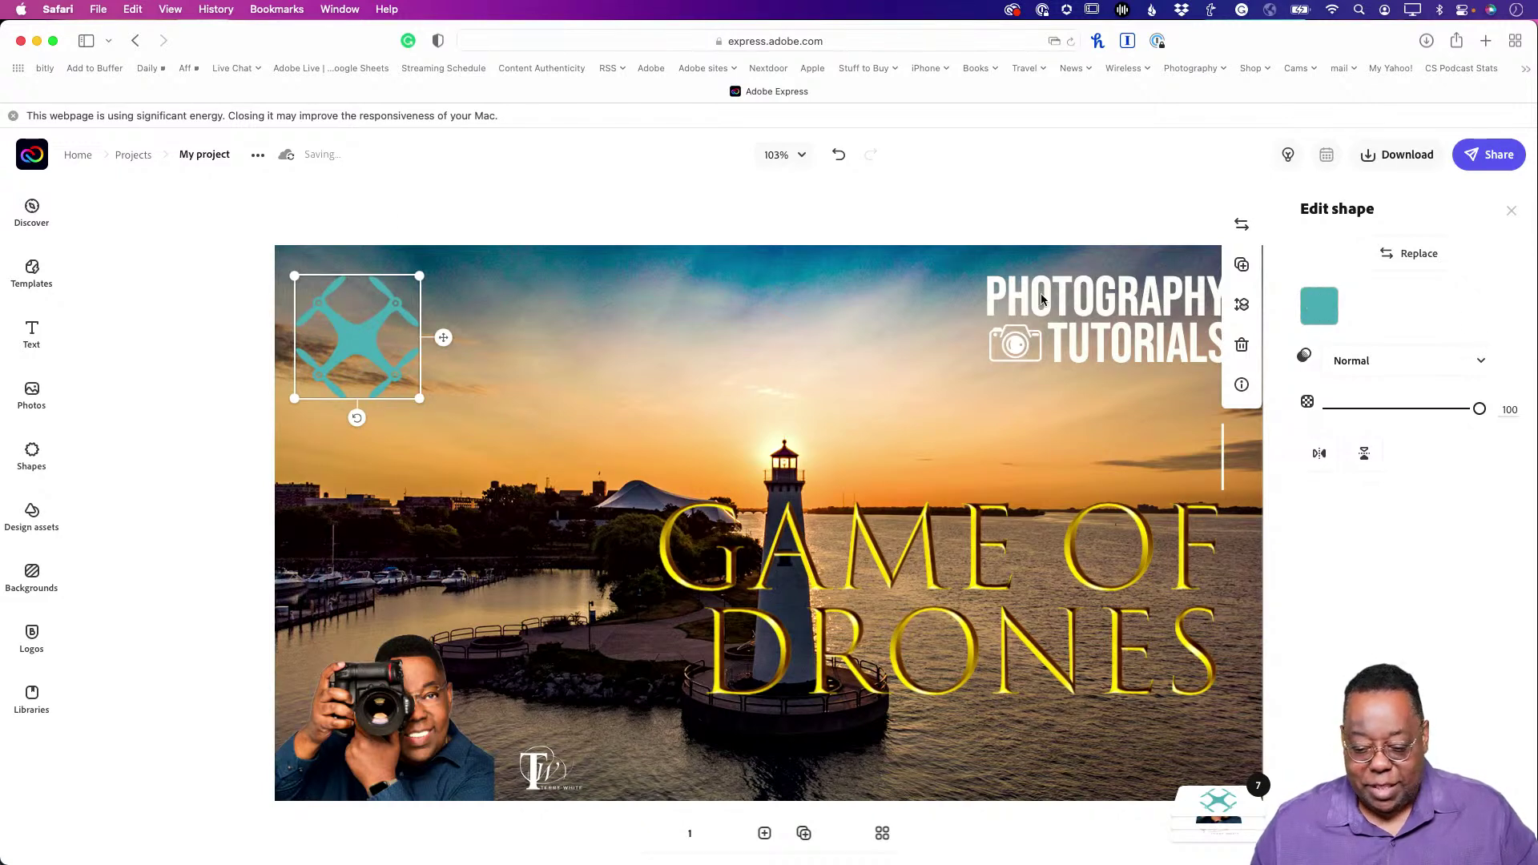
Try white, dark red, blue and teal on the drone, and finally colour it with yellow sampled from the title lettering.
{"action": "left_click", "coordinate": [1319, 305]}
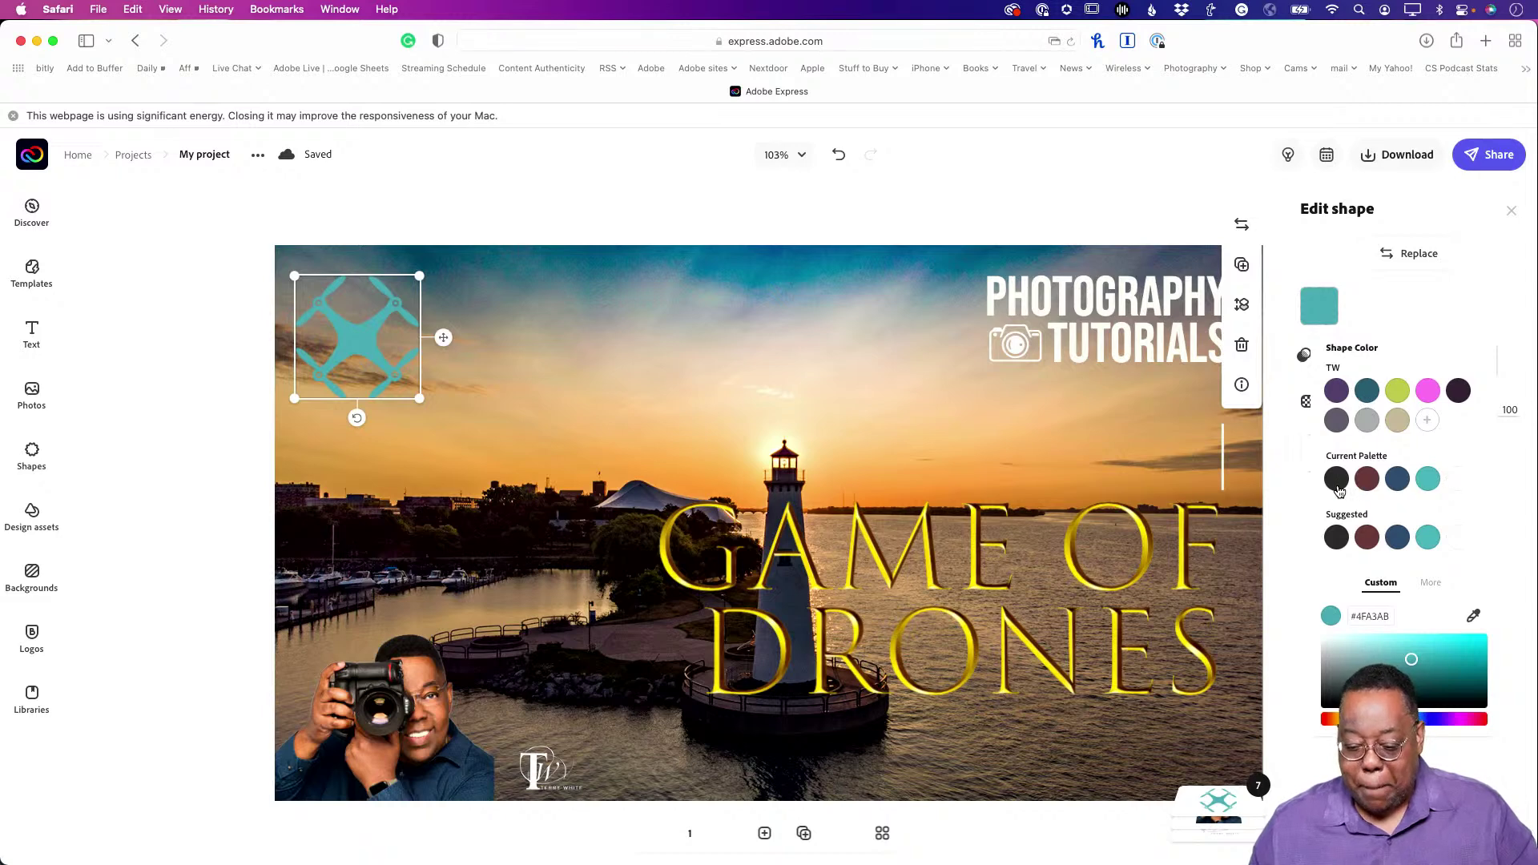
{"action": "left_click", "coordinate": [1455, 485]}
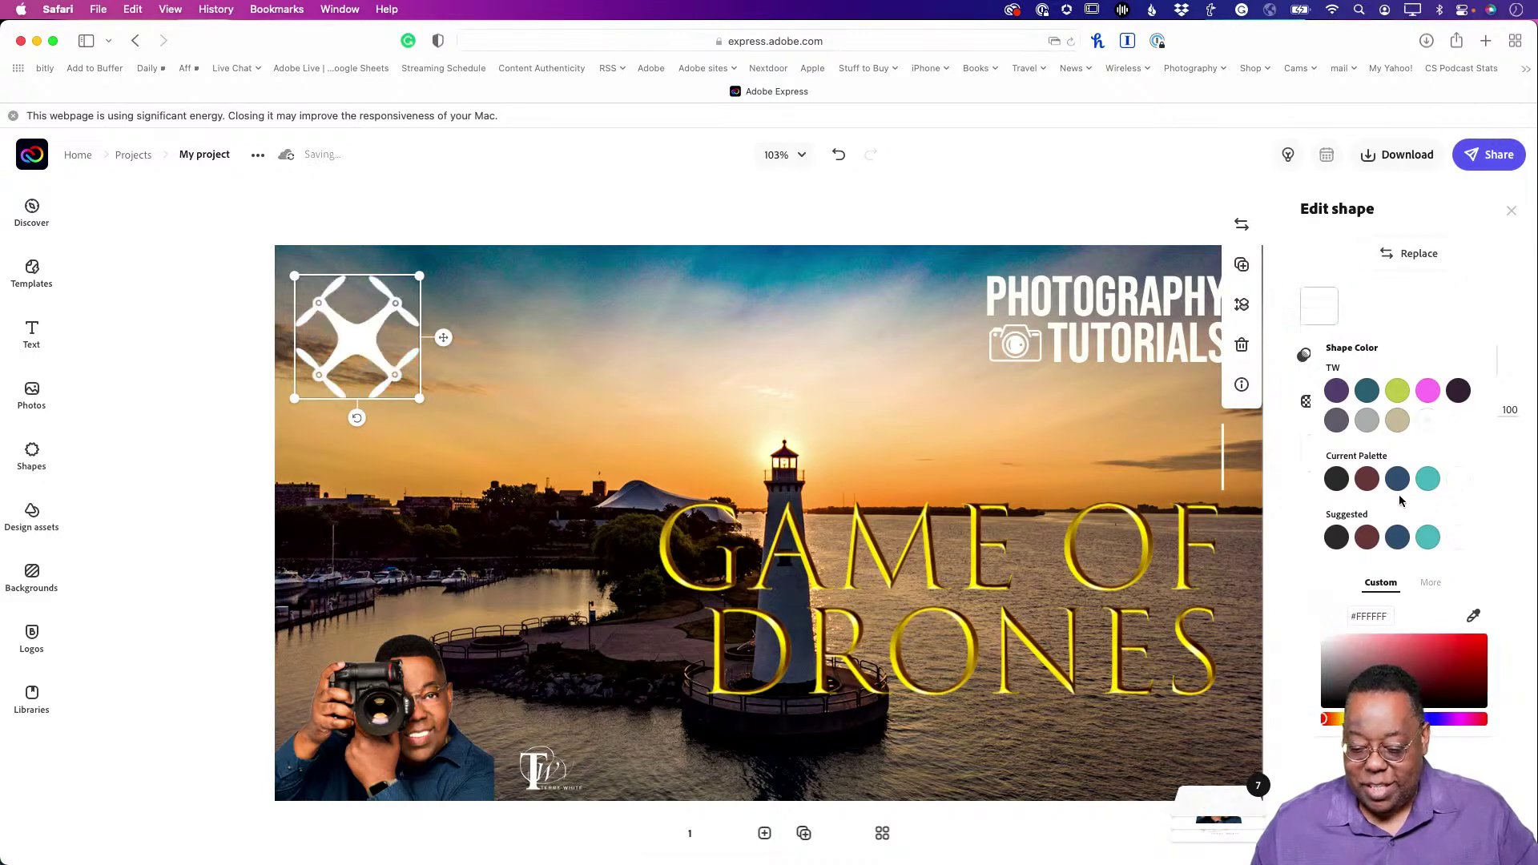
{"action": "left_click", "coordinate": [1373, 487]}
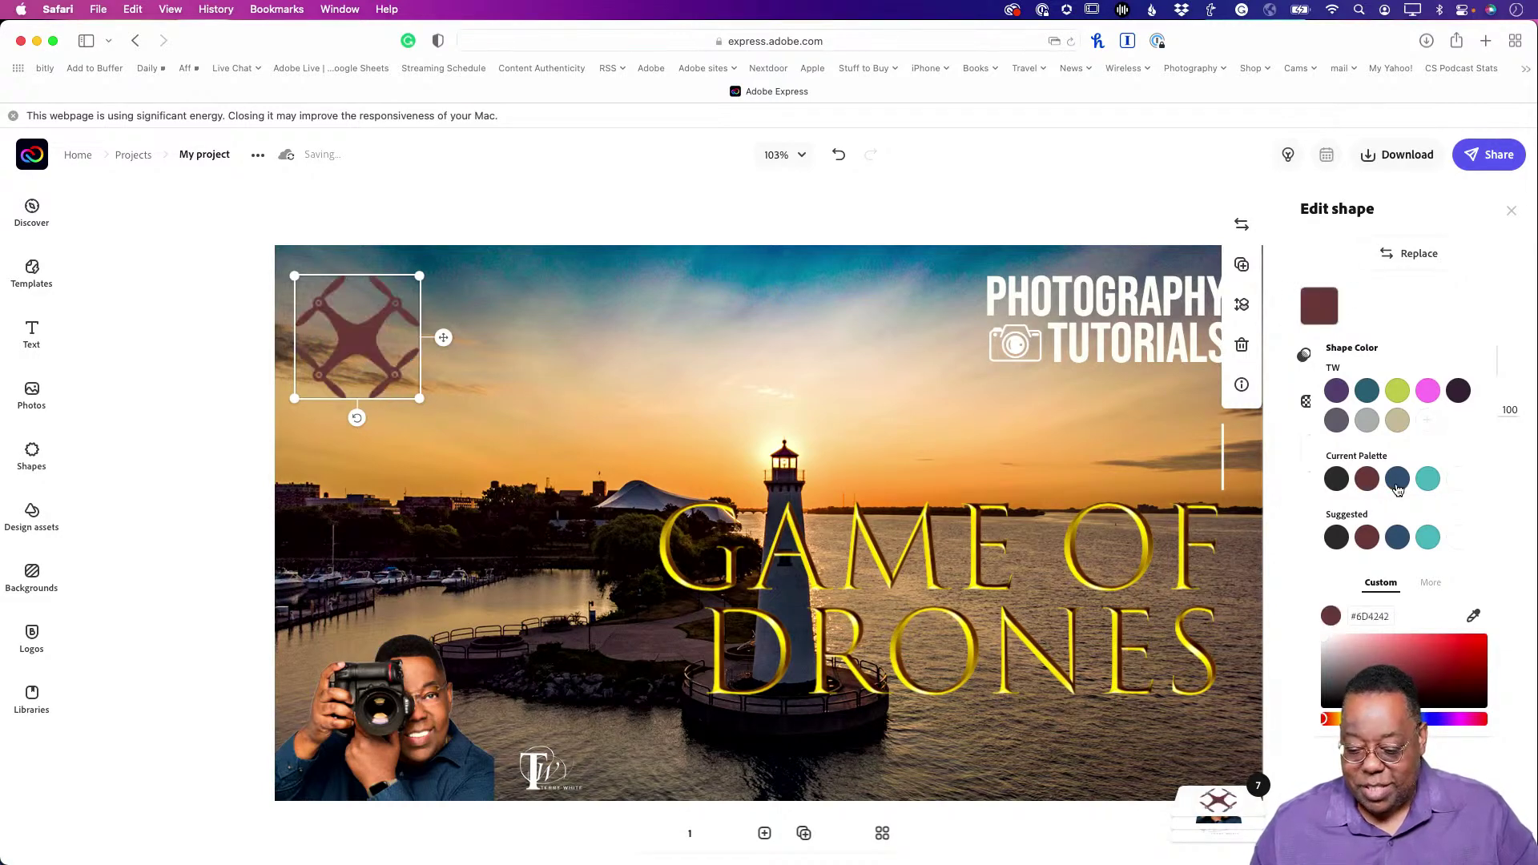
{"action": "left_click", "coordinate": [1397, 488]}
{"action": "left_click", "coordinate": [1429, 482]}
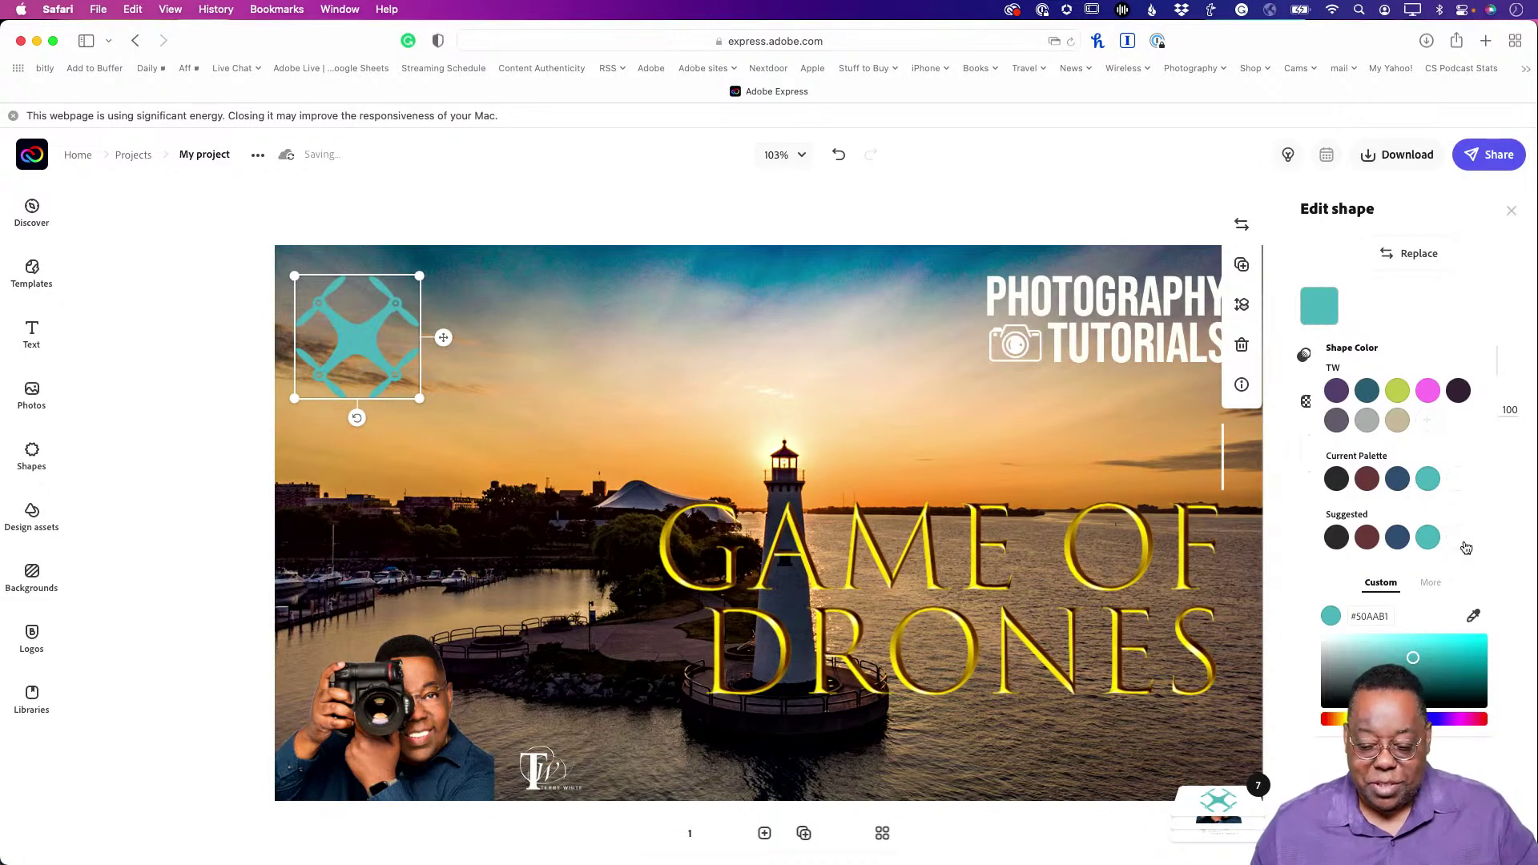
{"action": "left_click", "coordinate": [1474, 618]}
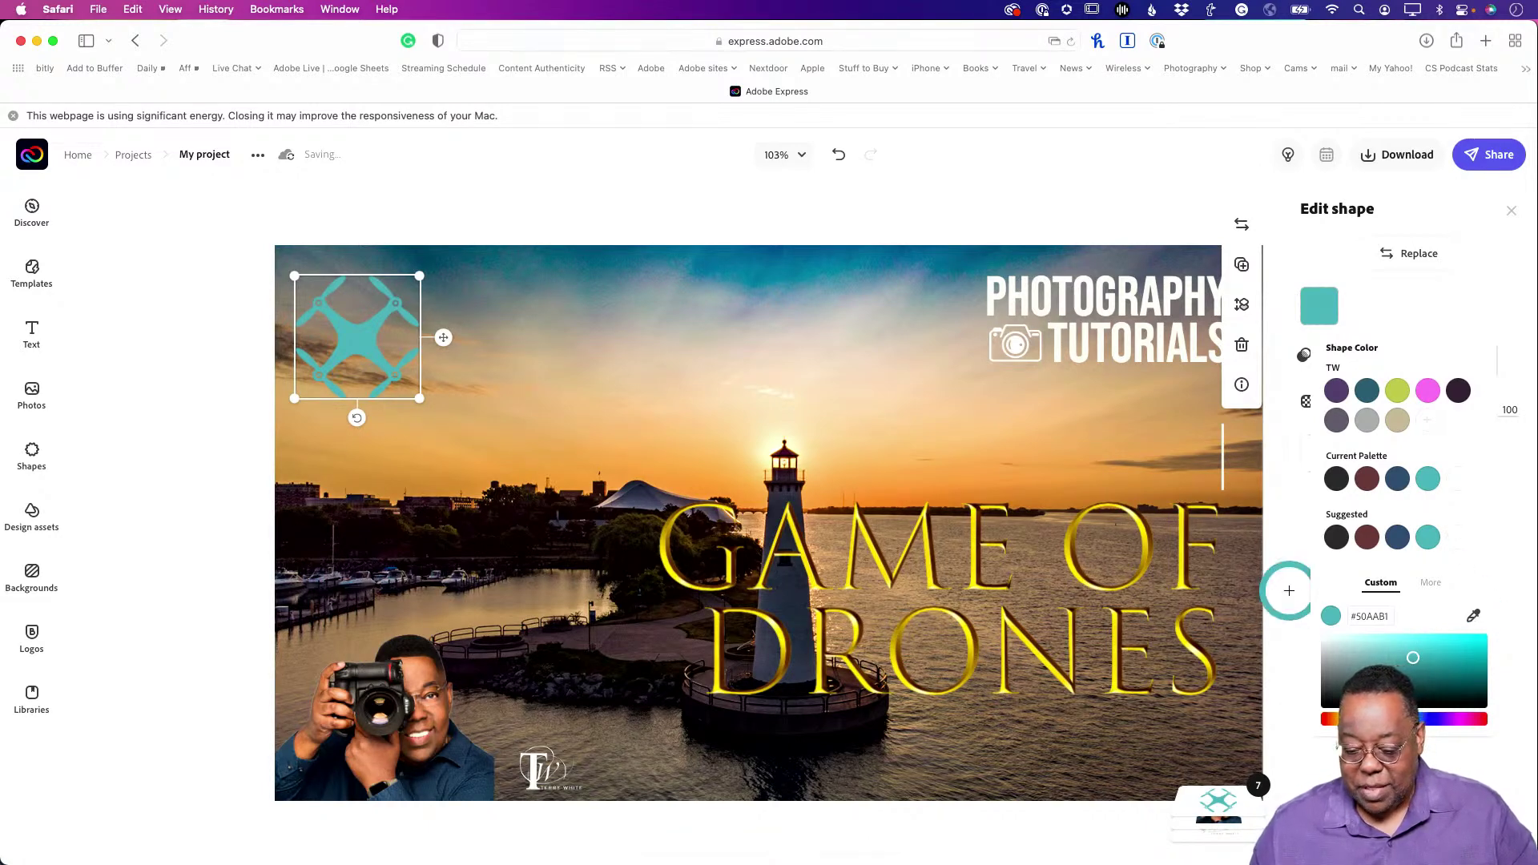
{"action": "left_click", "coordinate": [1142, 528]}
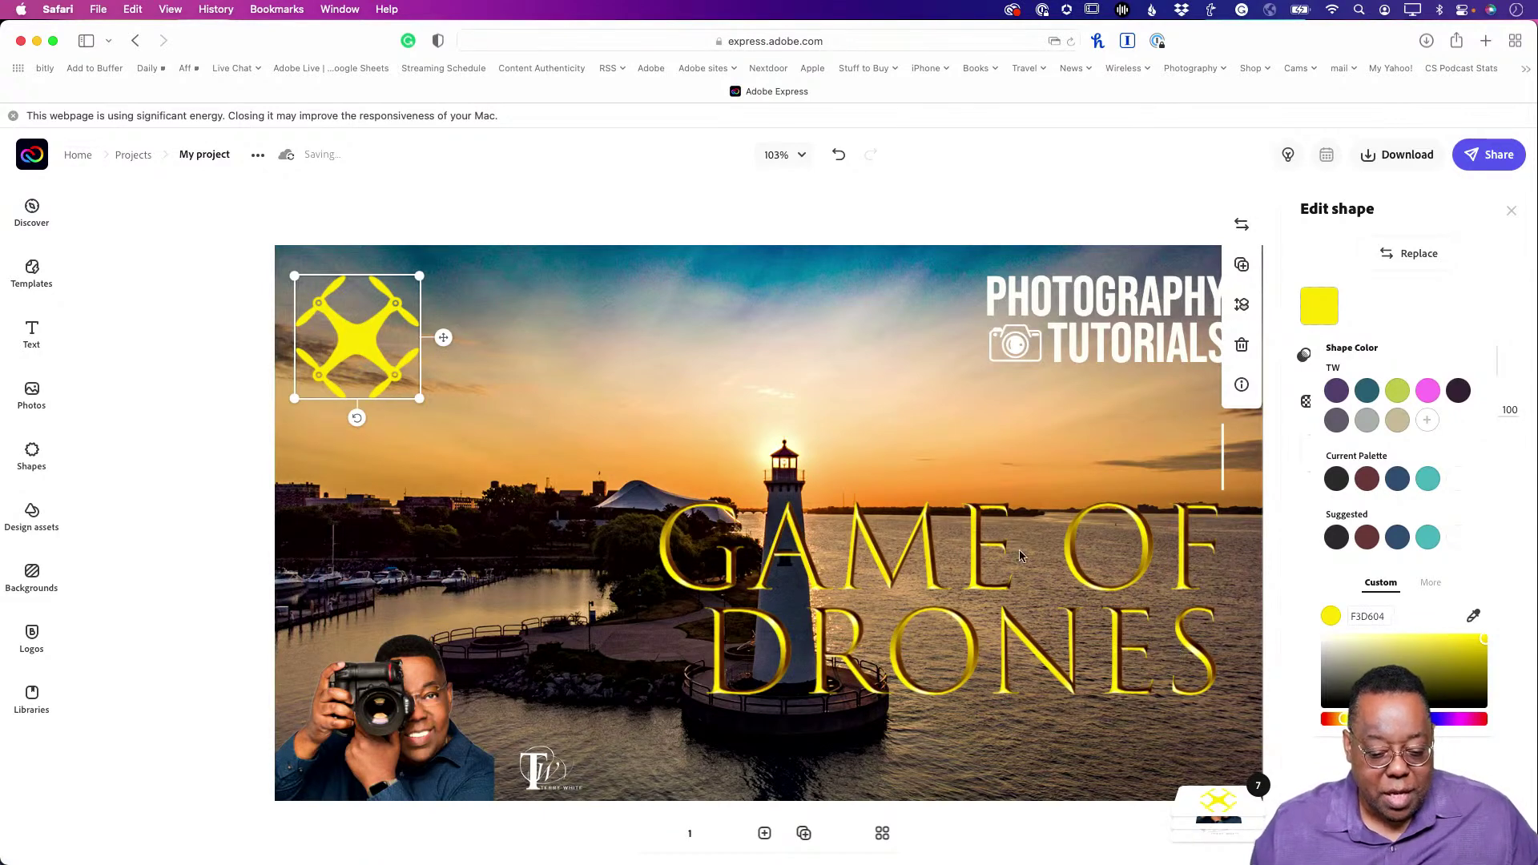
Set the drone's blend mode to Multiply and resize it to slightly larger in the upper-left corner.
{"action": "left_click_drag", "start_coordinate": [420, 399], "coordinate": [390, 371]}
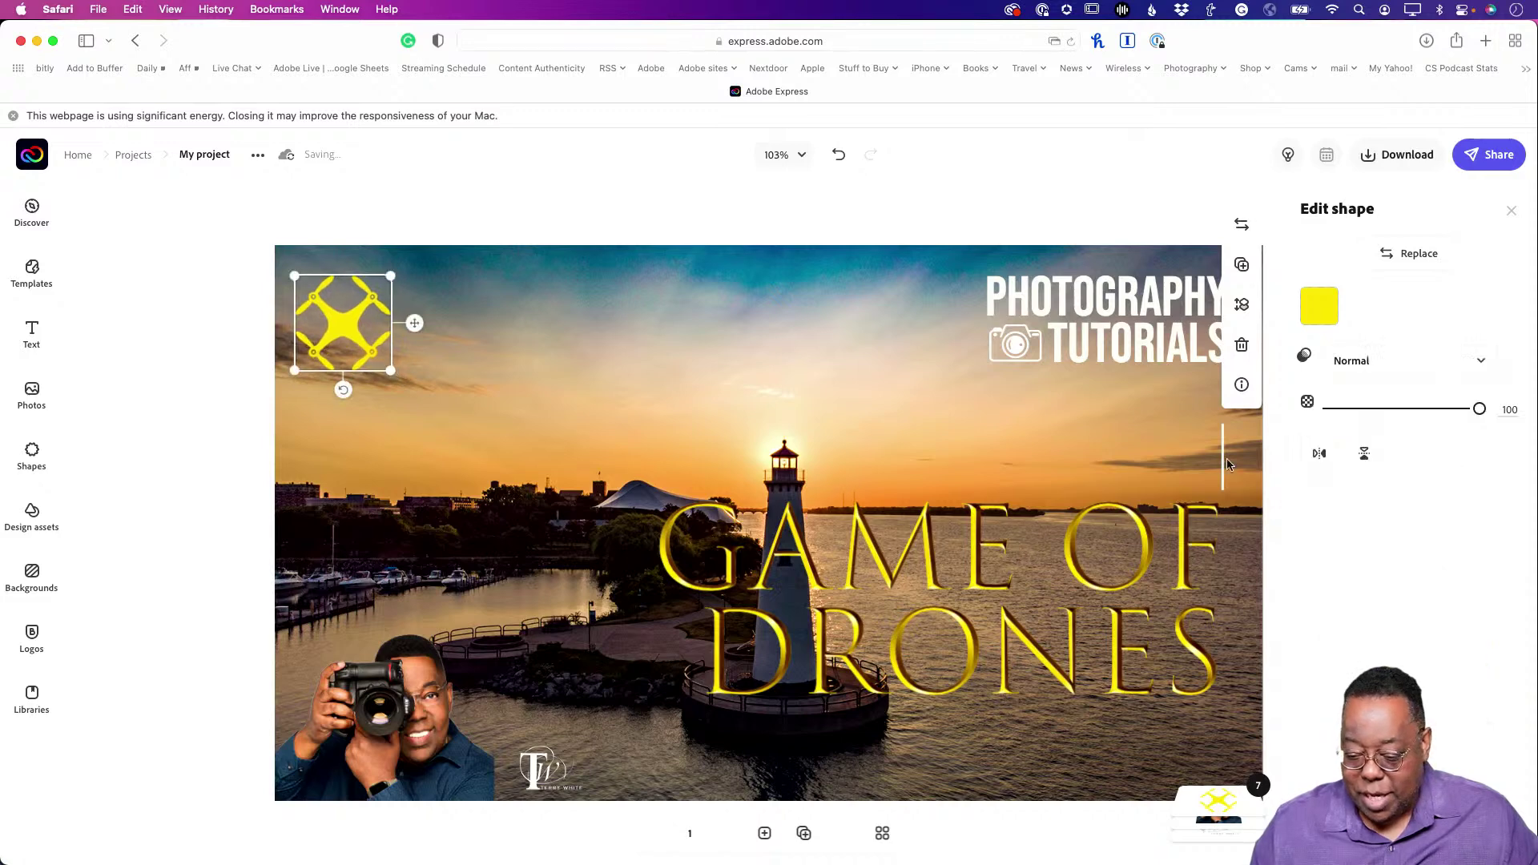
{"action": "left_click", "coordinate": [1356, 363]}
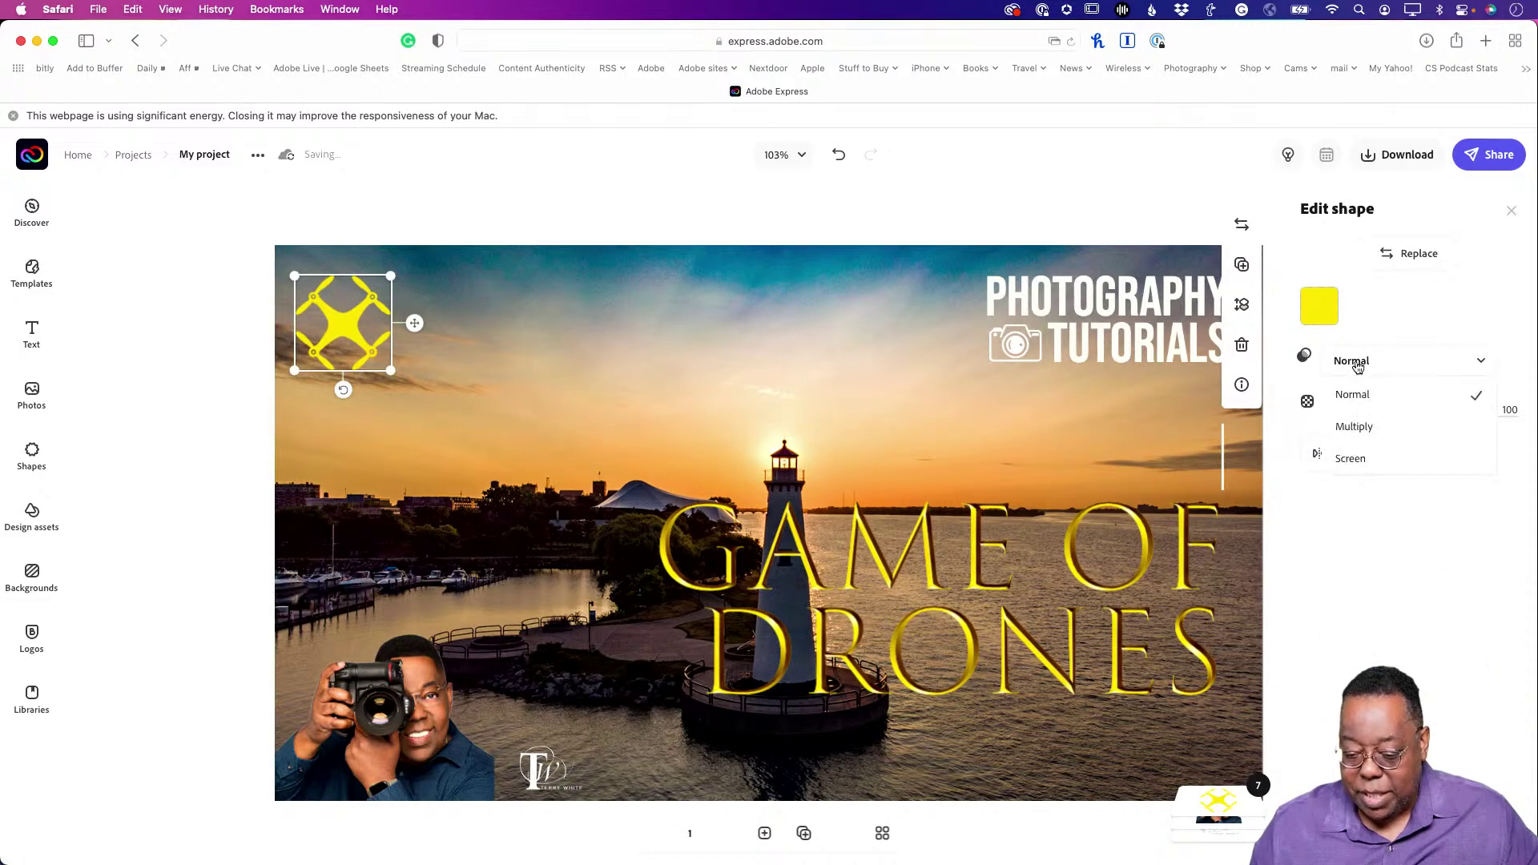
{"action": "left_click", "coordinate": [1367, 428]}
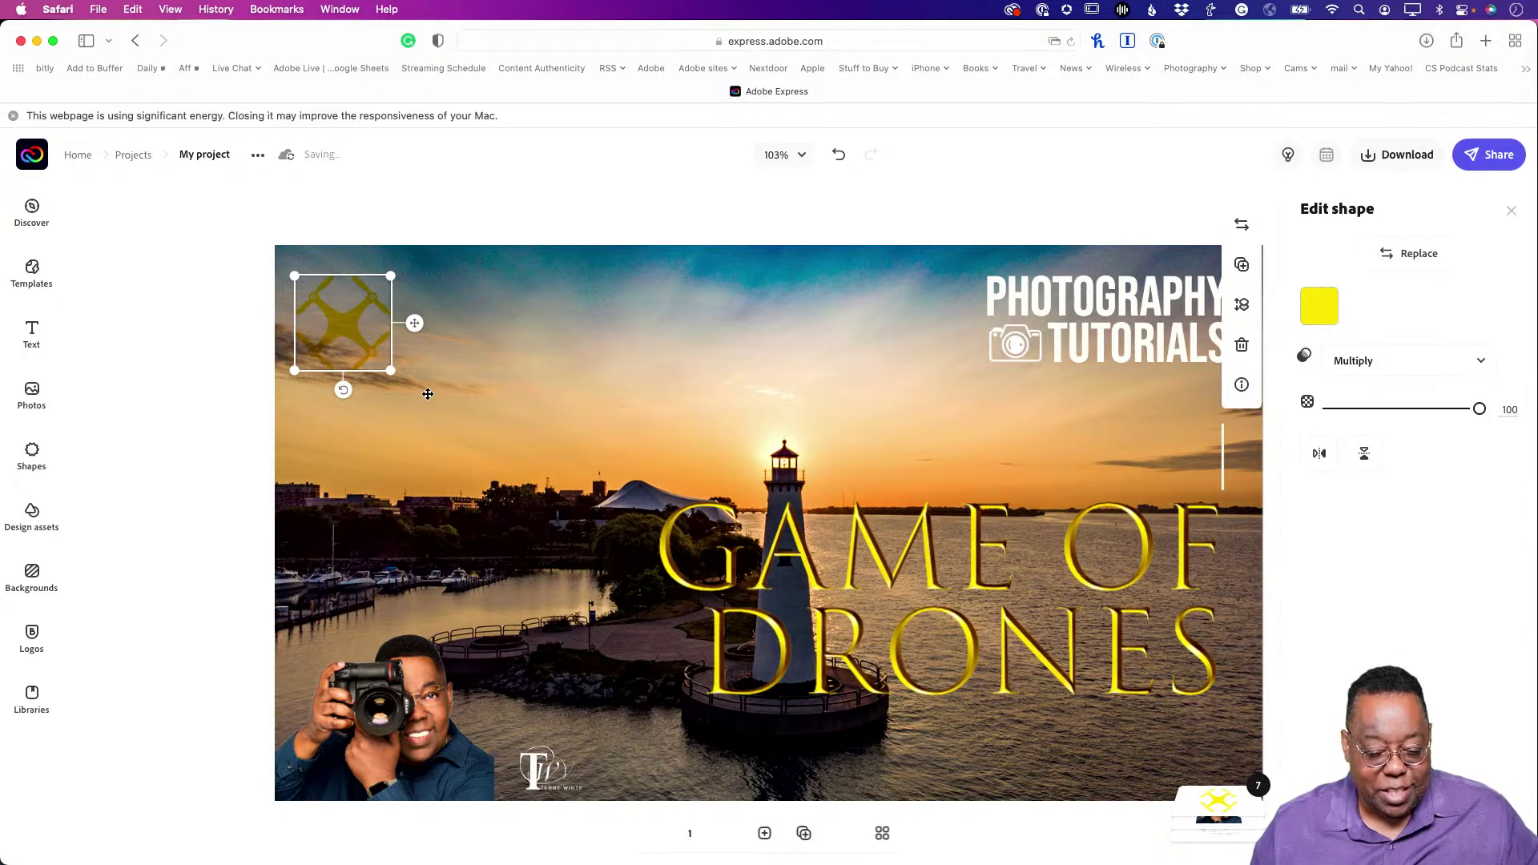
{"action": "left_click_drag", "start_coordinate": [390, 370], "coordinate": [431, 410]}
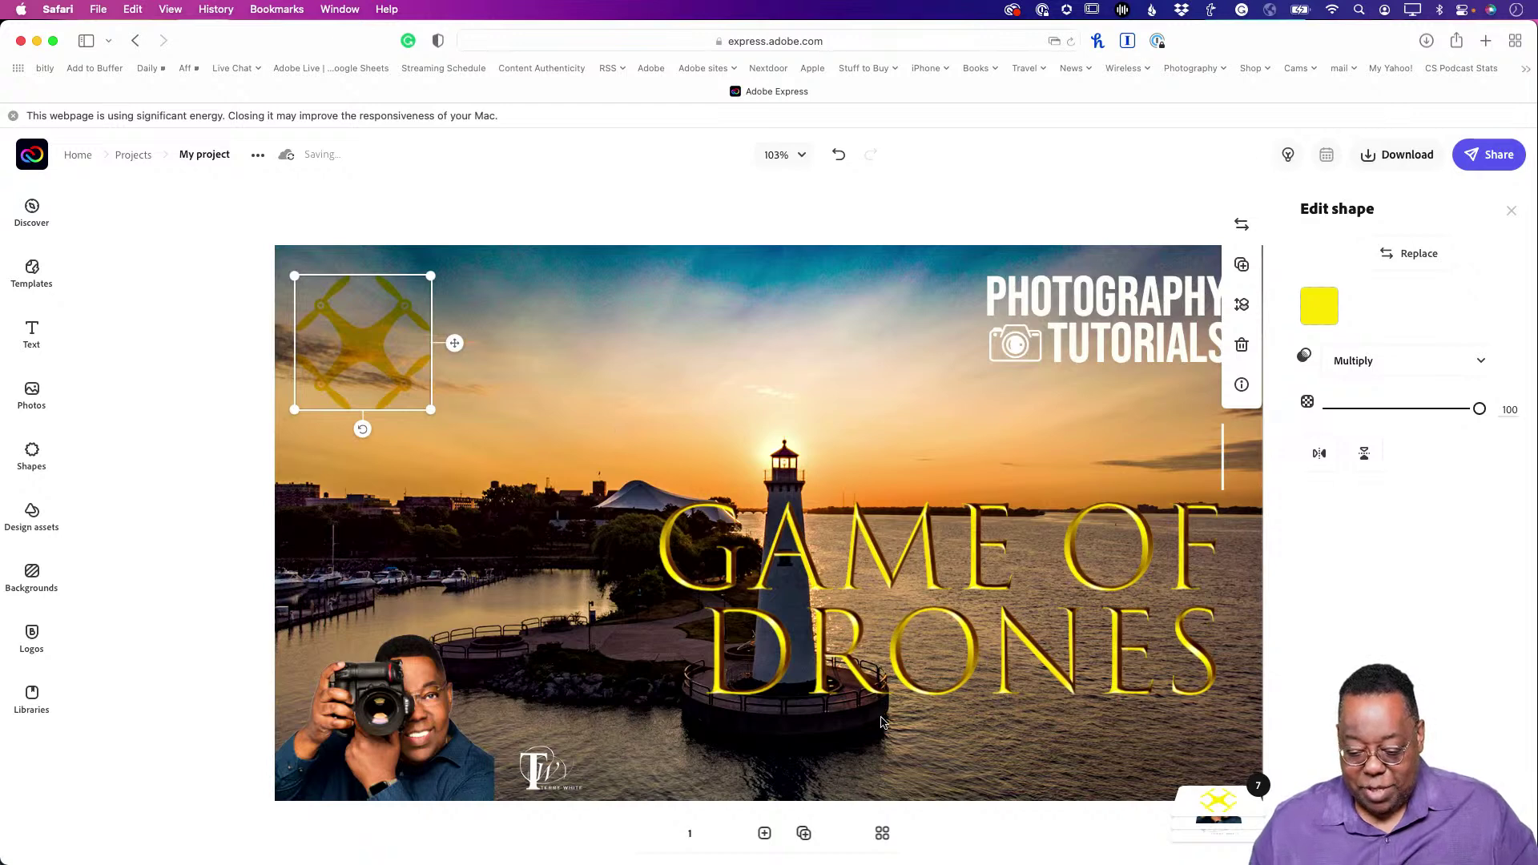
Enlarge the "GAME OF DRONES" title toward the logo and deselect it.
{"action": "left_click", "coordinate": [719, 679]}
{"action": "left_click_drag", "start_coordinate": [652, 695], "coordinate": [635, 731]}
{"action": "left_click", "coordinate": [747, 202]}
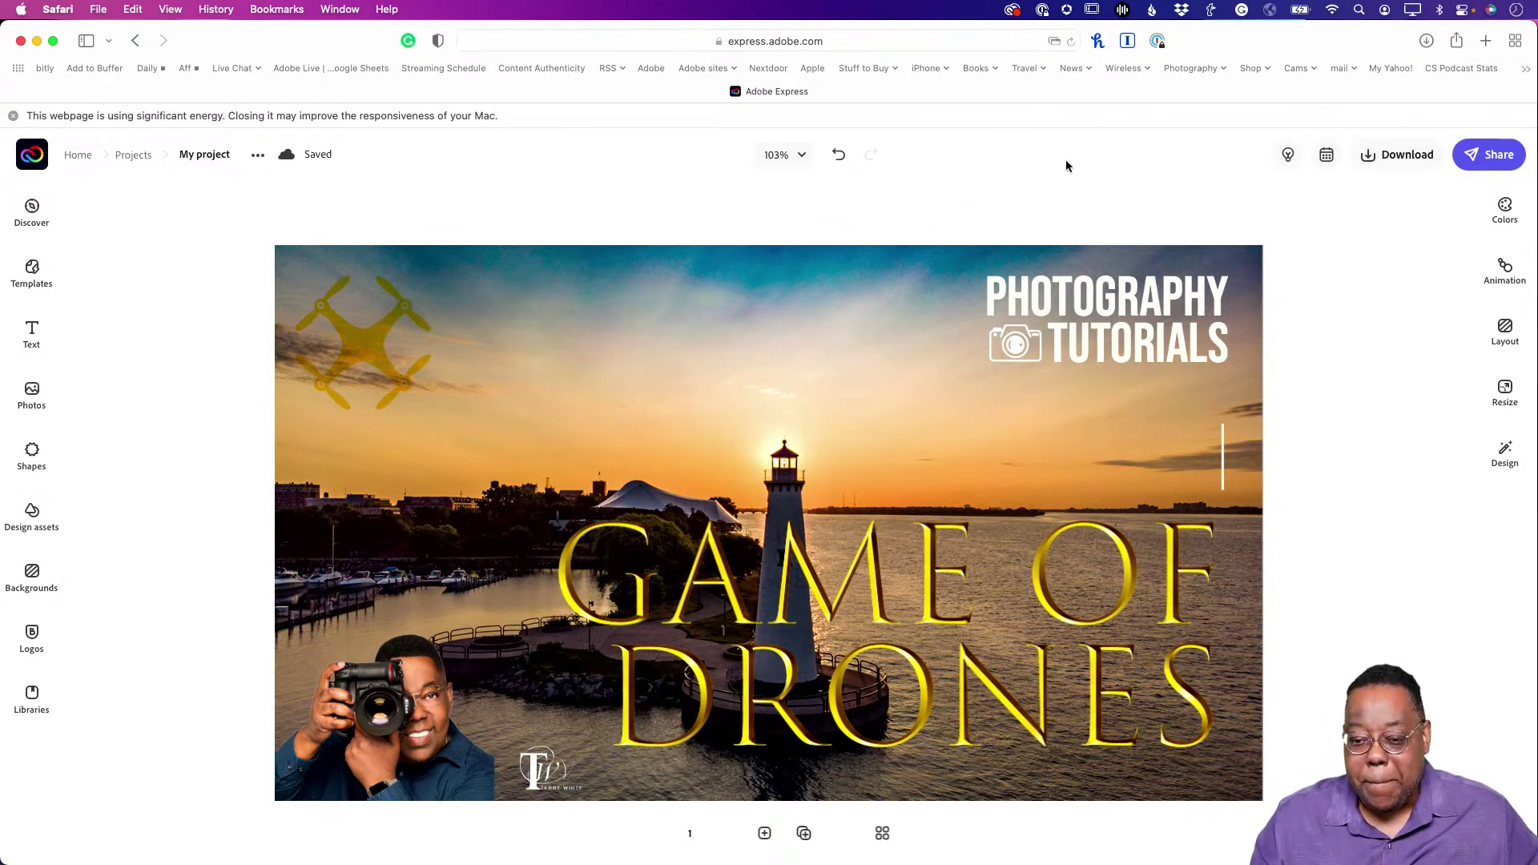
Review the file types offered for downloading the thumbnail and close the options.
{"action": "left_click", "coordinate": [1414, 164]}
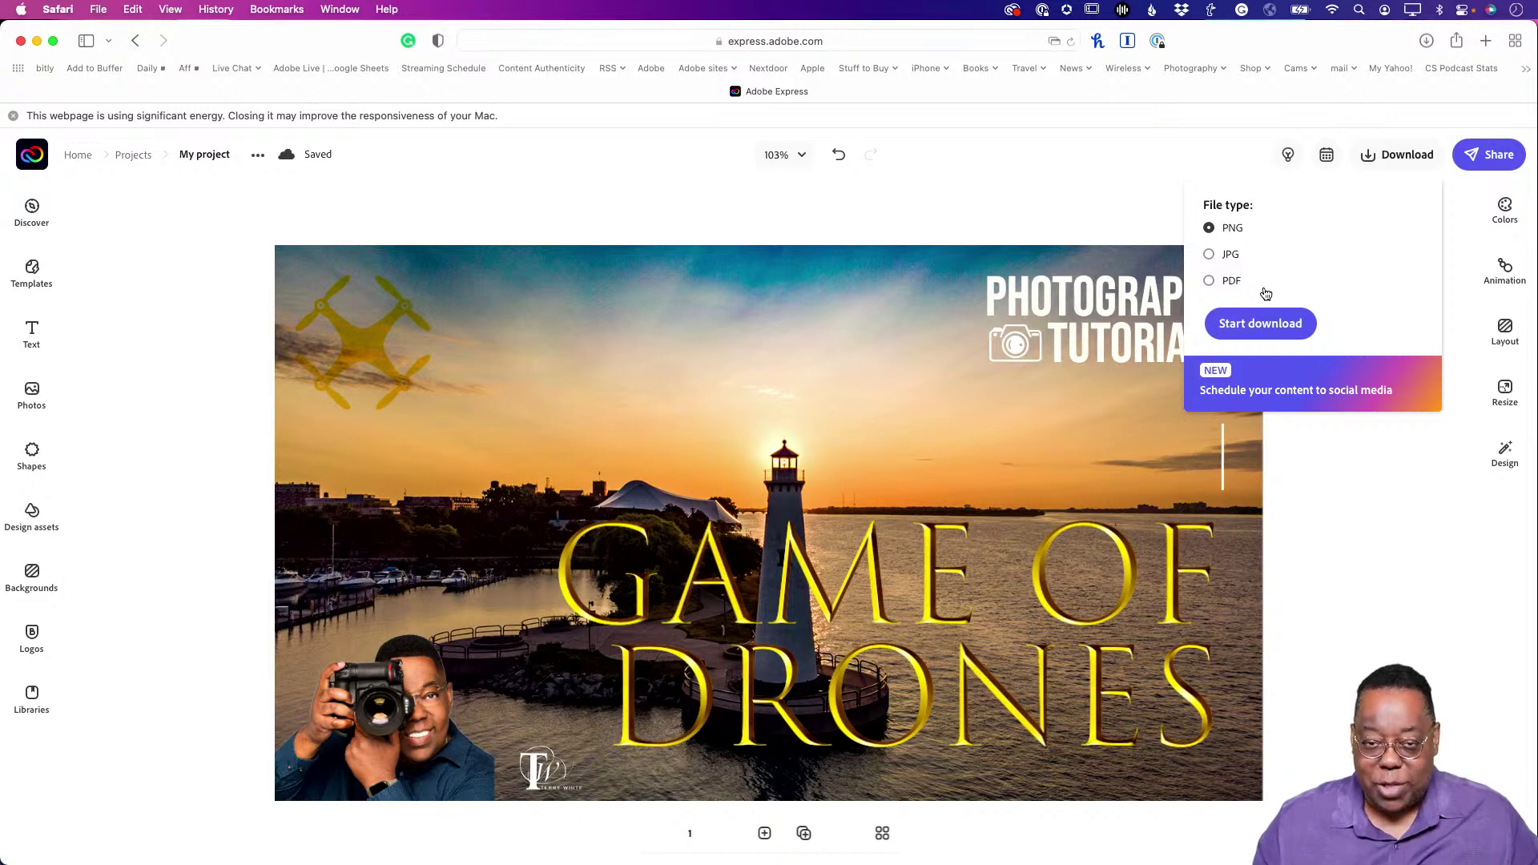
{"action": "left_click", "coordinate": [1115, 213]}
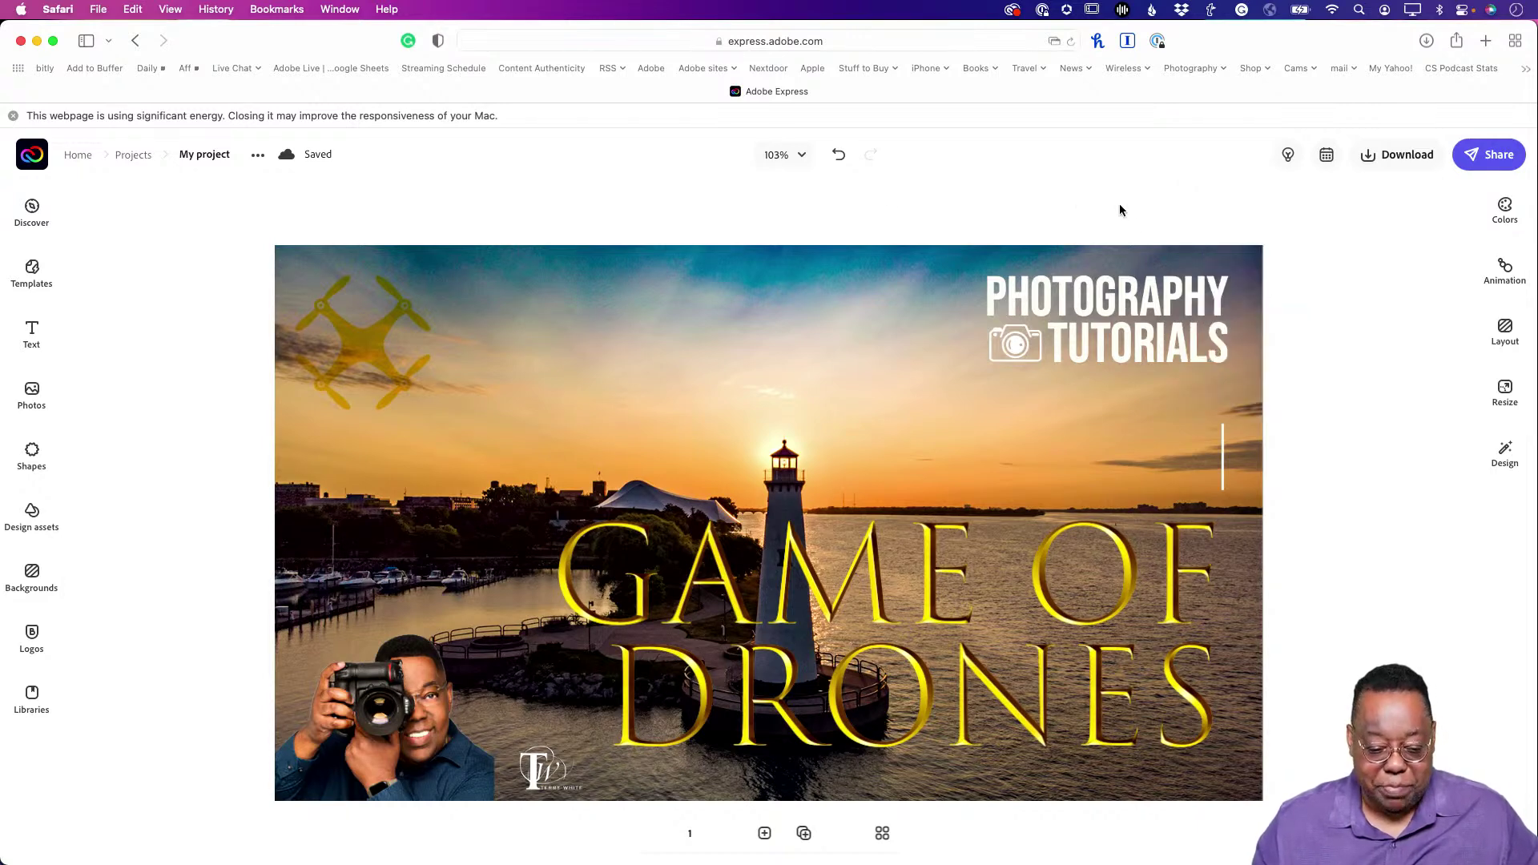
{"action": "left_click", "coordinate": [215, 158]}
{"action": "key", "text": "BackSpace"}
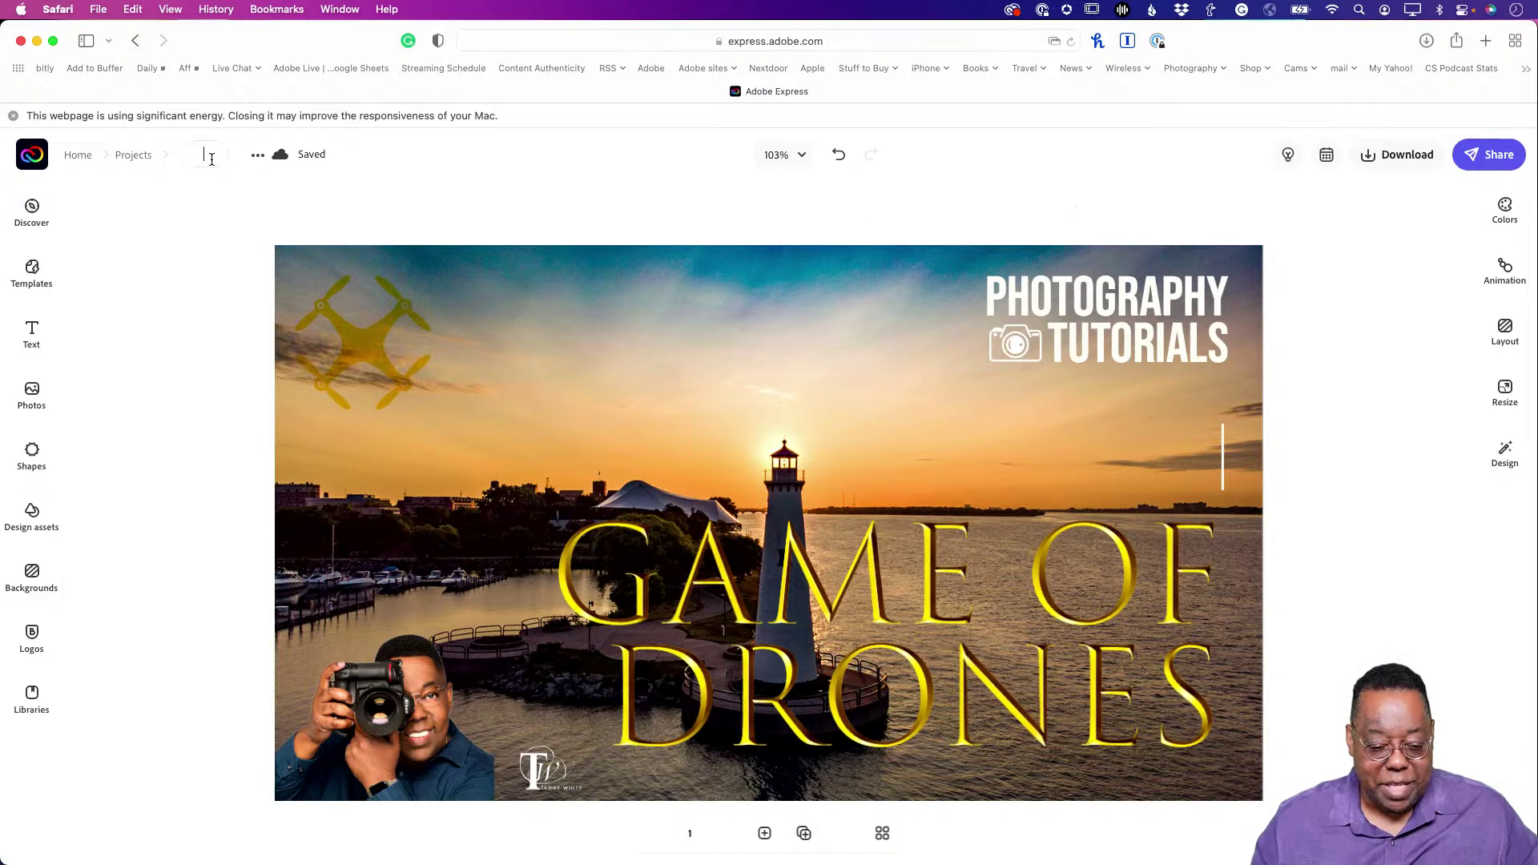
{"action": "left_click", "coordinate": [200, 207]}
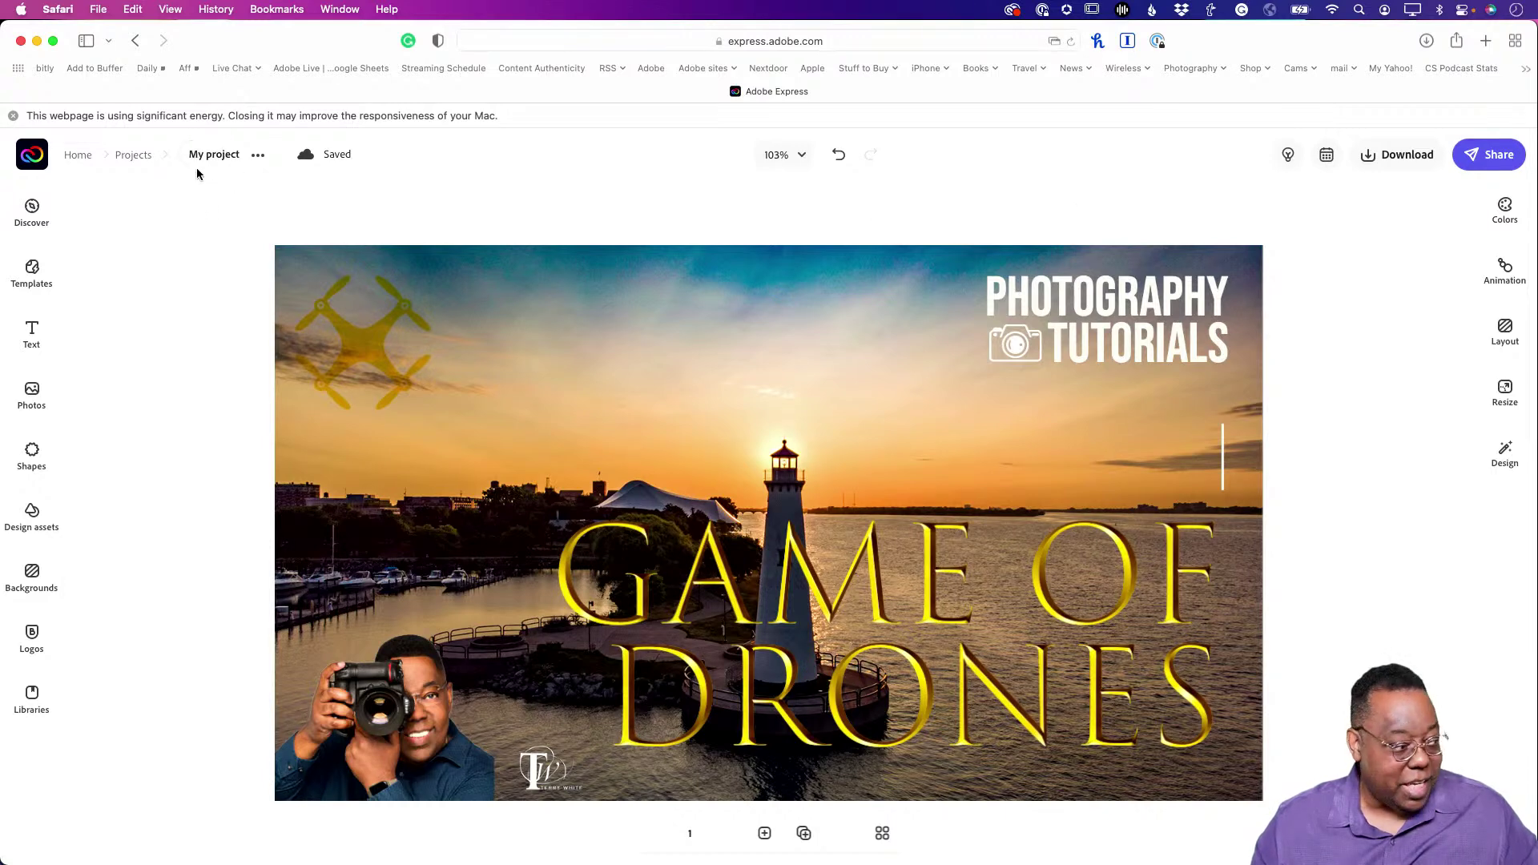
Rename the project as "Game of Drones".
{"action": "left_click", "coordinate": [220, 154]}
{"action": "key", "text": "BackSpace"}
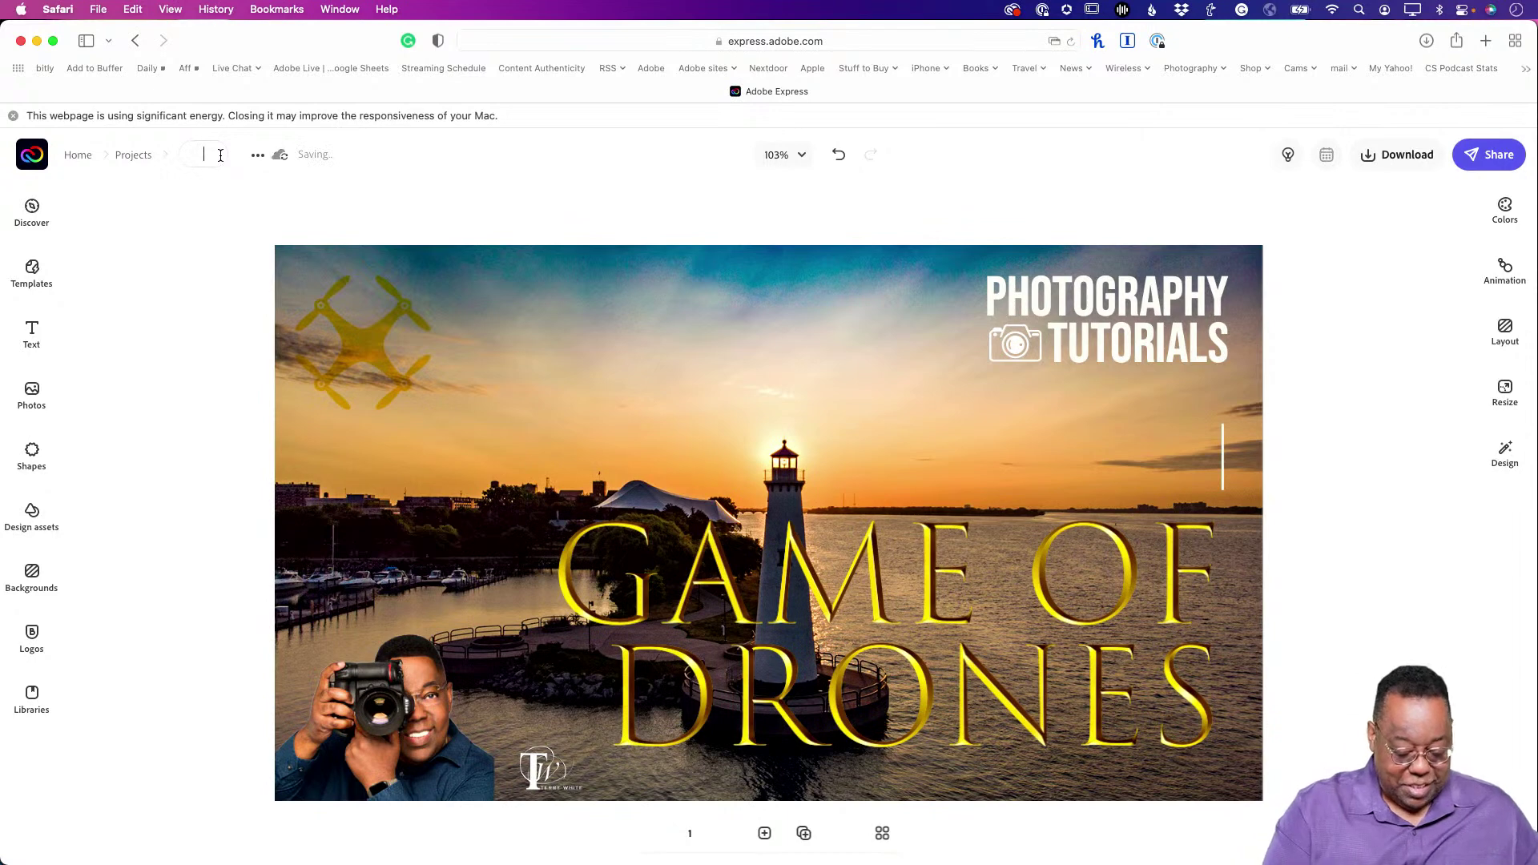
{"action": "type", "text": "Game of"}
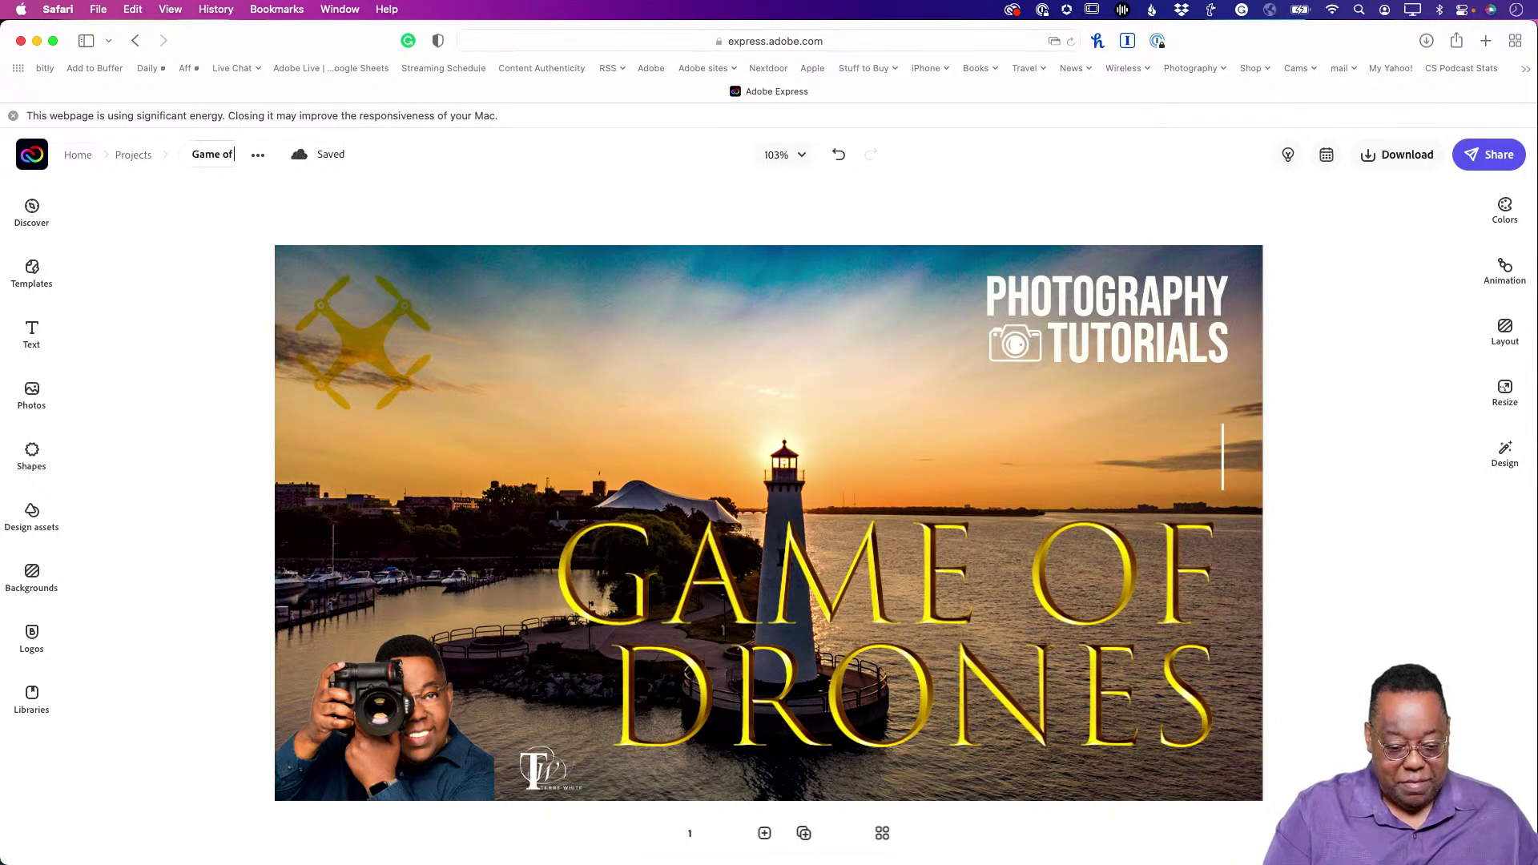
{"action": "type", "text": " Drones"}
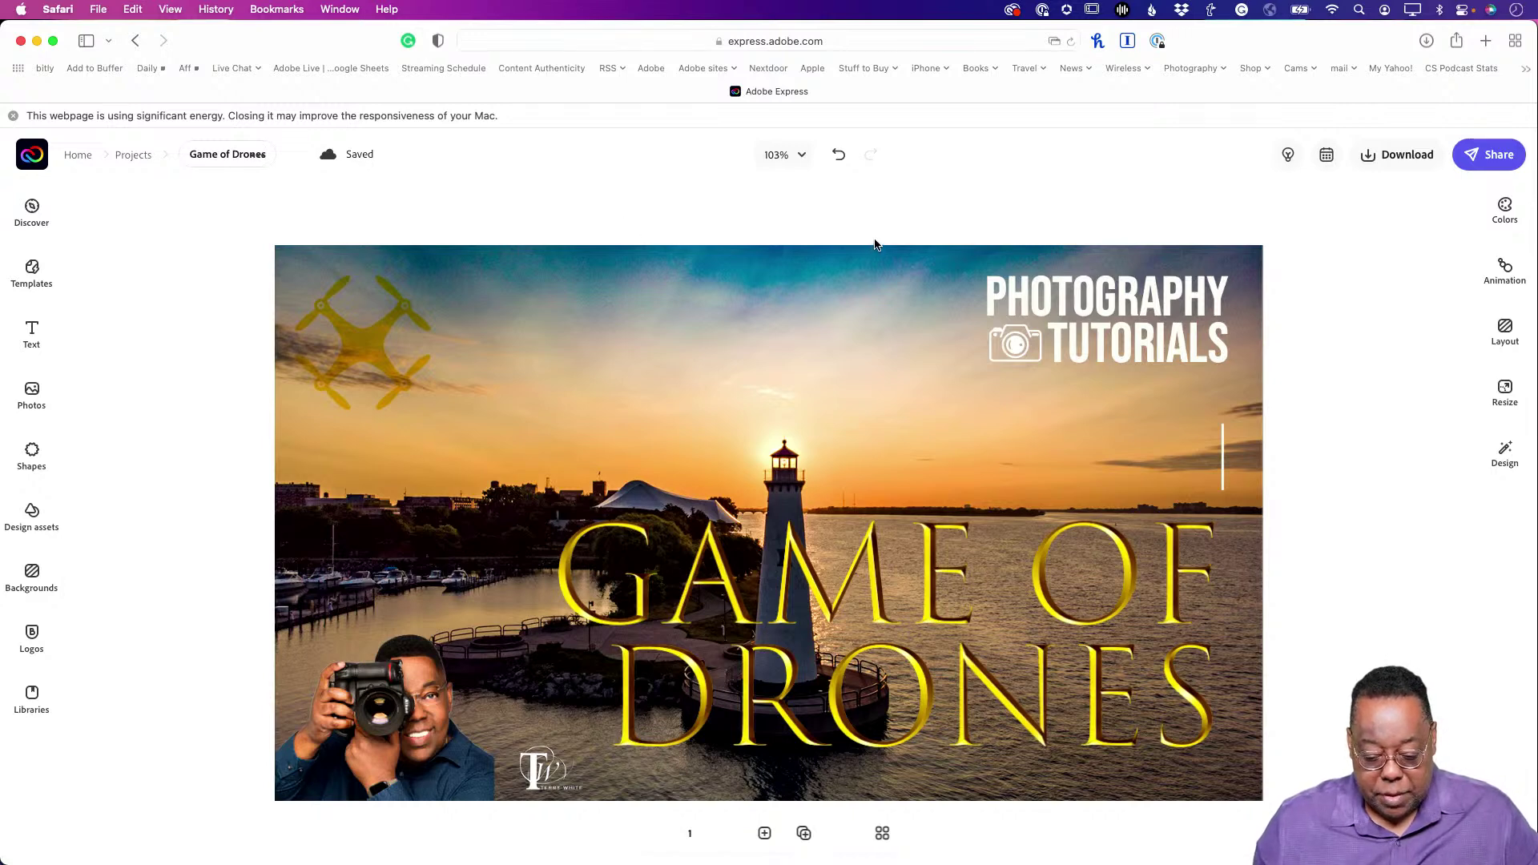
{"action": "left_click", "coordinate": [836, 233]}
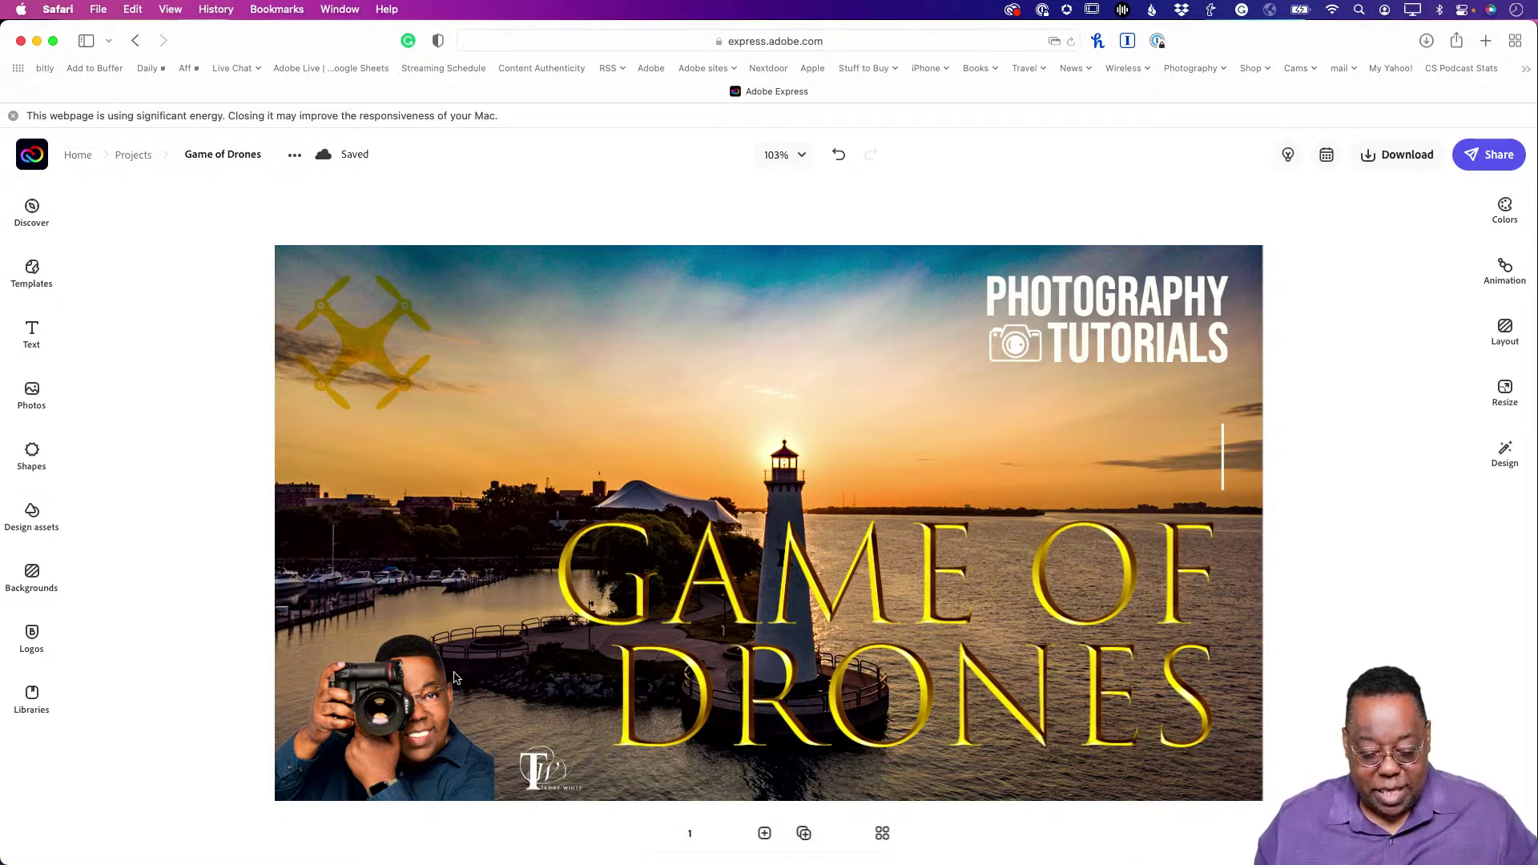
Move the portrait over the title lettering to reorder its layer just beneath the title, and return it to the thumbnail's lower-left corner.
{"action": "left_click", "coordinate": [403, 695]}
{"action": "left_click_drag", "start_coordinate": [402, 695], "coordinate": [886, 705]}
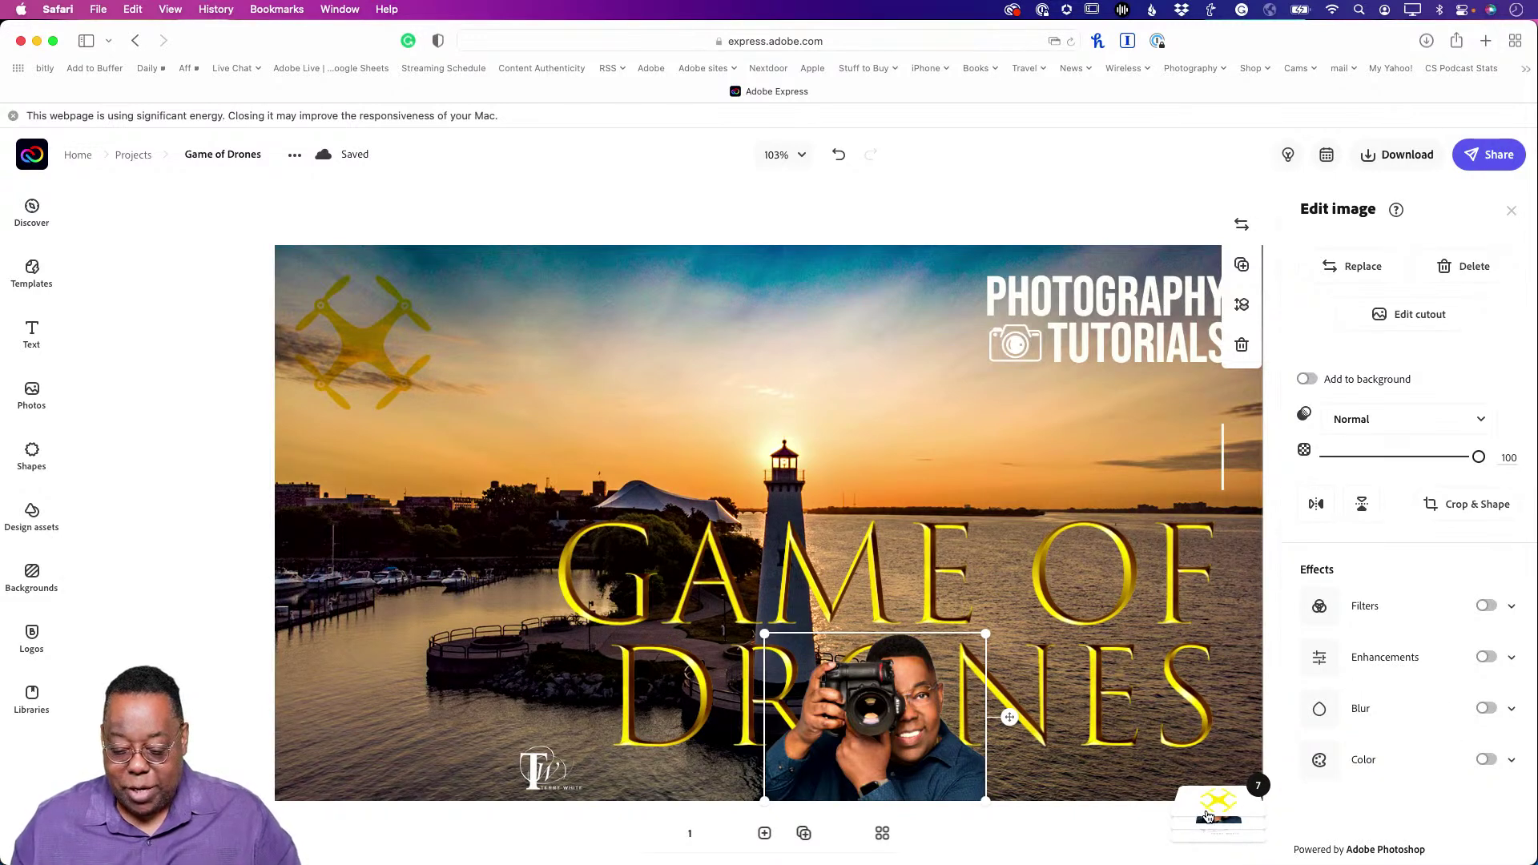
{"action": "left_click", "coordinate": [1209, 812]}
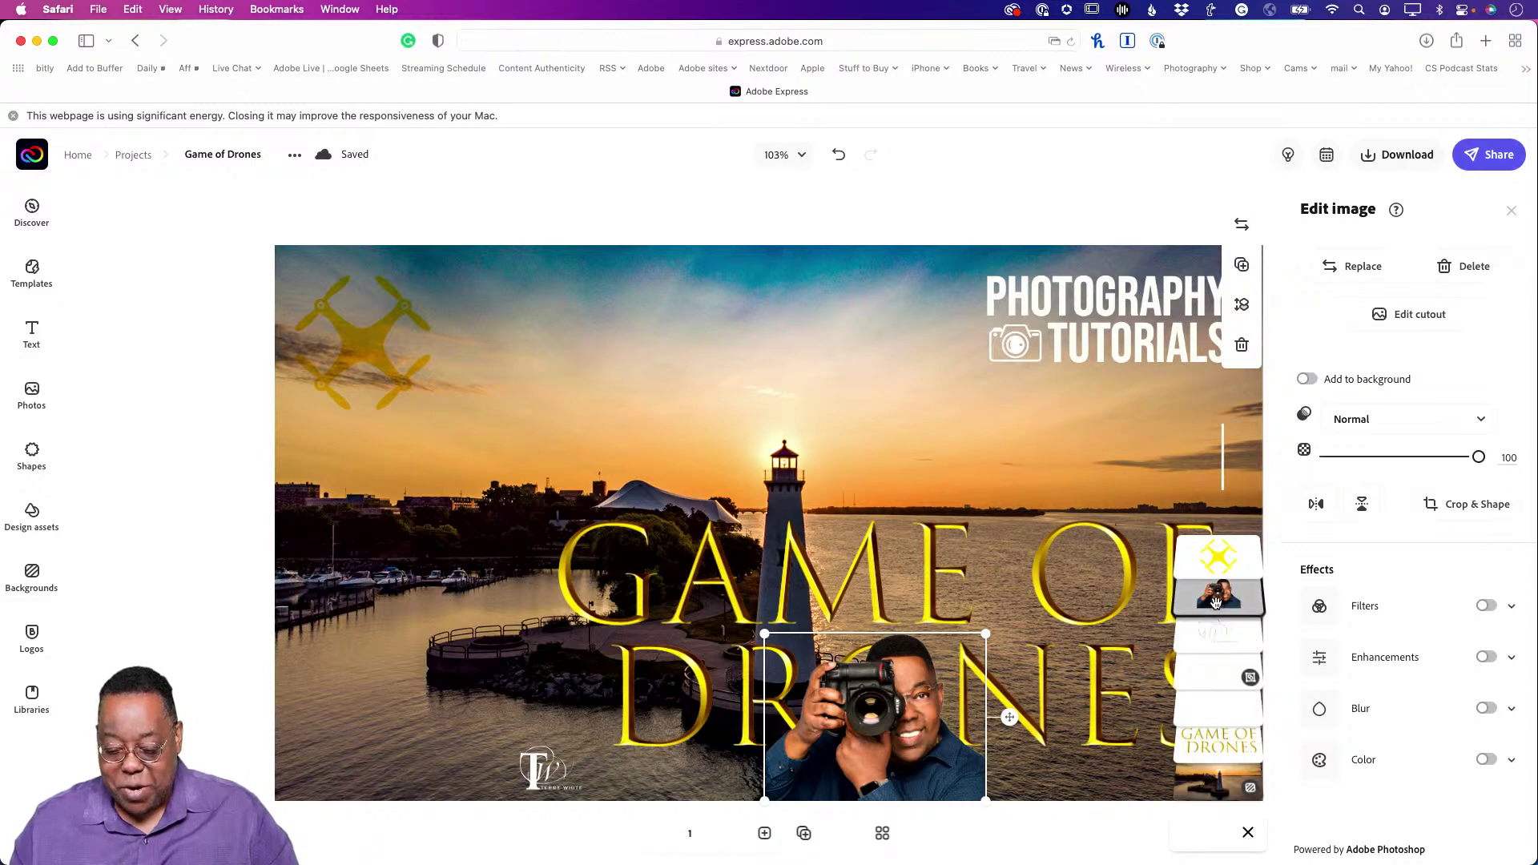
{"action": "left_click_drag", "start_coordinate": [1215, 601], "coordinate": [1217, 753]}
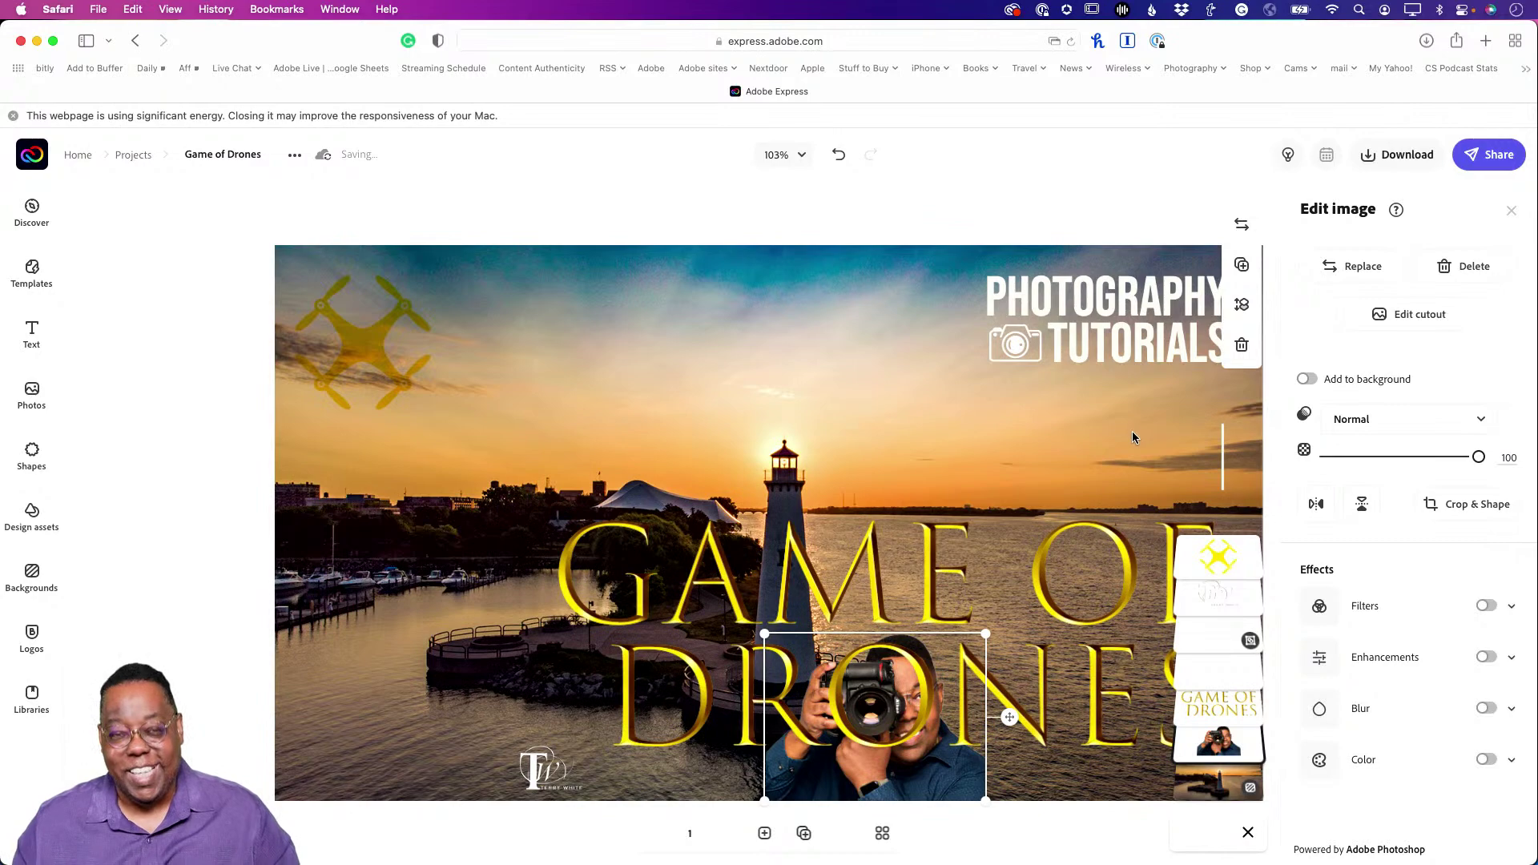
{"action": "left_click", "coordinate": [1059, 223]}
{"action": "left_click_drag", "start_coordinate": [943, 783], "coordinate": [459, 785]}
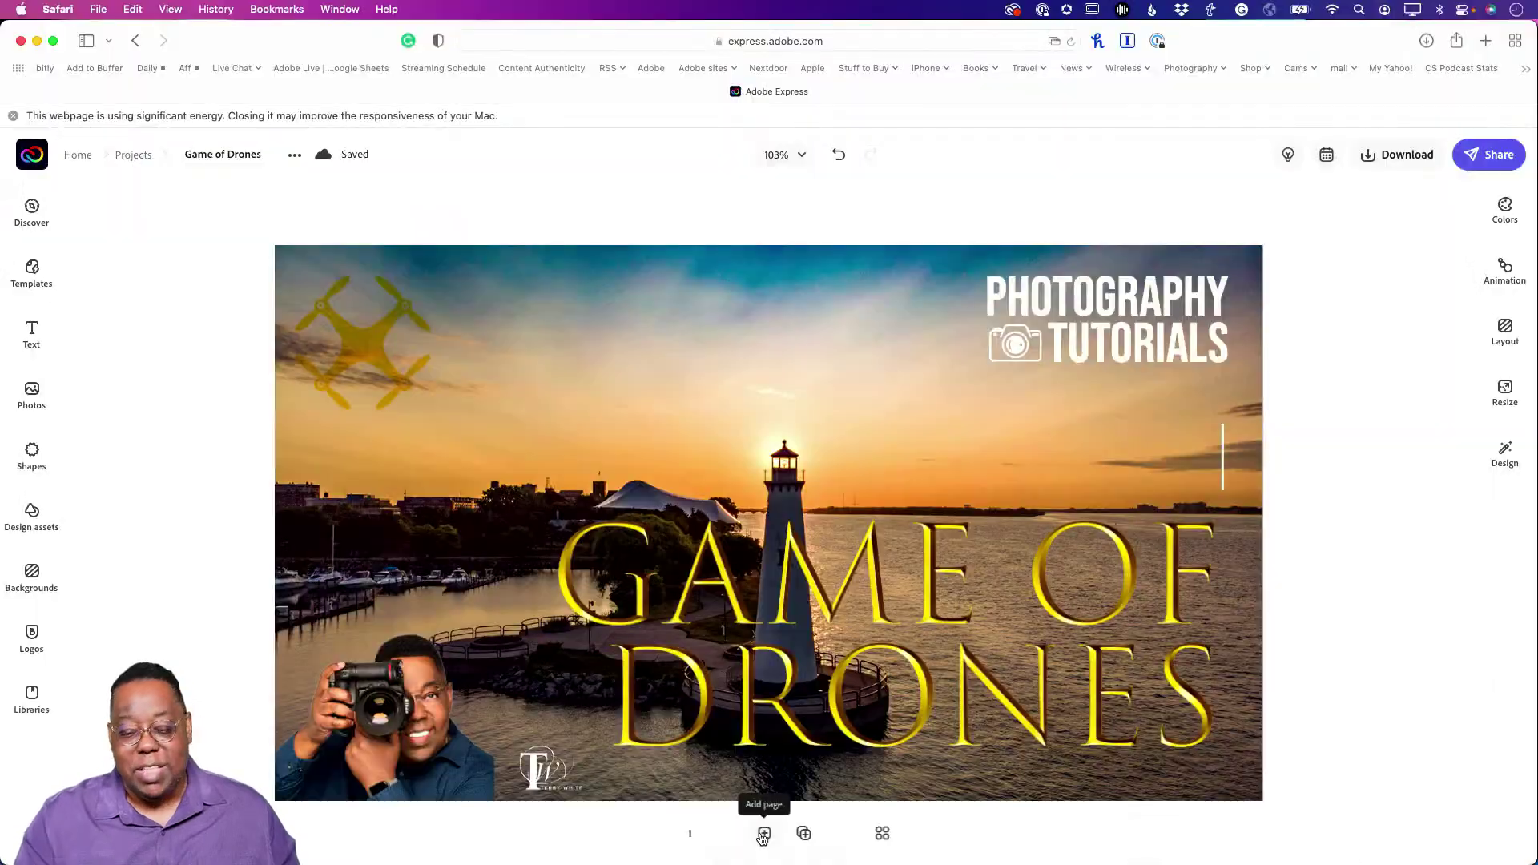
Review the sizes offered for a new page, then duplicate the thumbnail page instead and compare the two pages.
{"action": "left_click", "coordinate": [763, 836]}
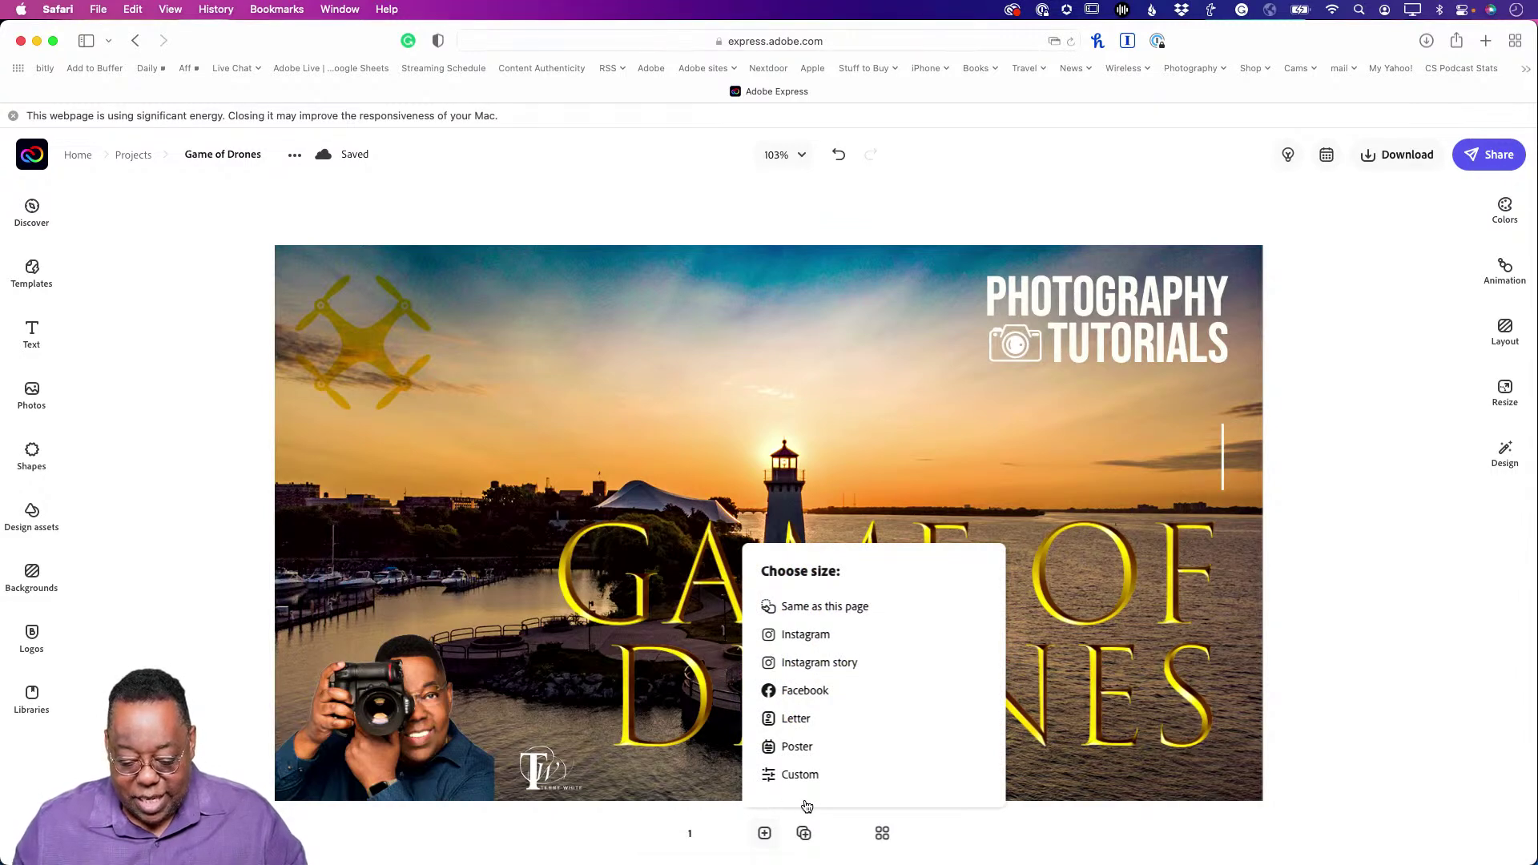
{"action": "left_click", "coordinate": [1017, 841]}
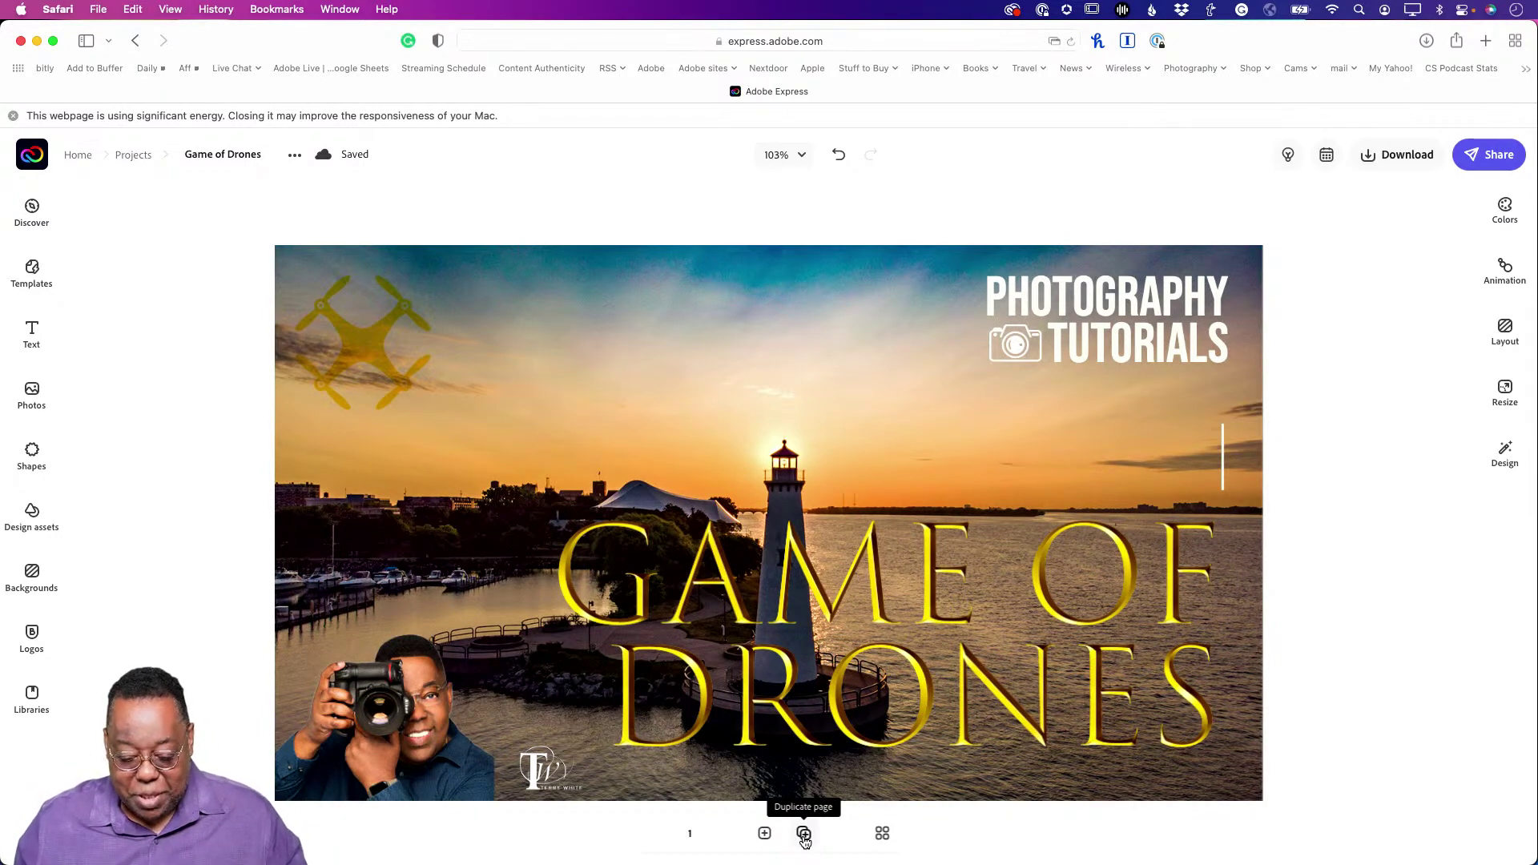
{"action": "left_click", "coordinate": [804, 835]}
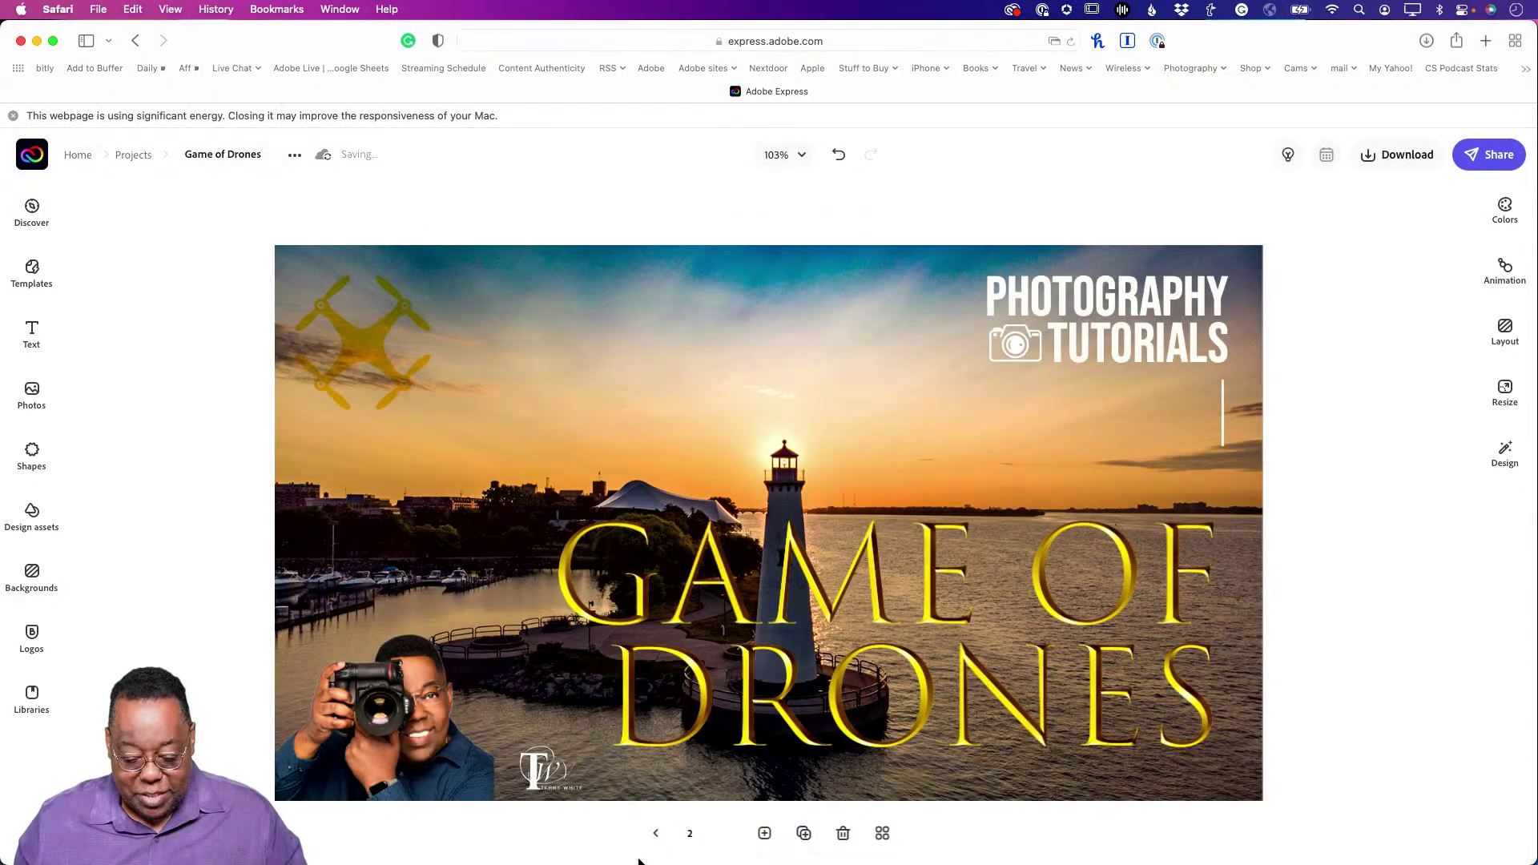
{"action": "left_click", "coordinate": [655, 834]}
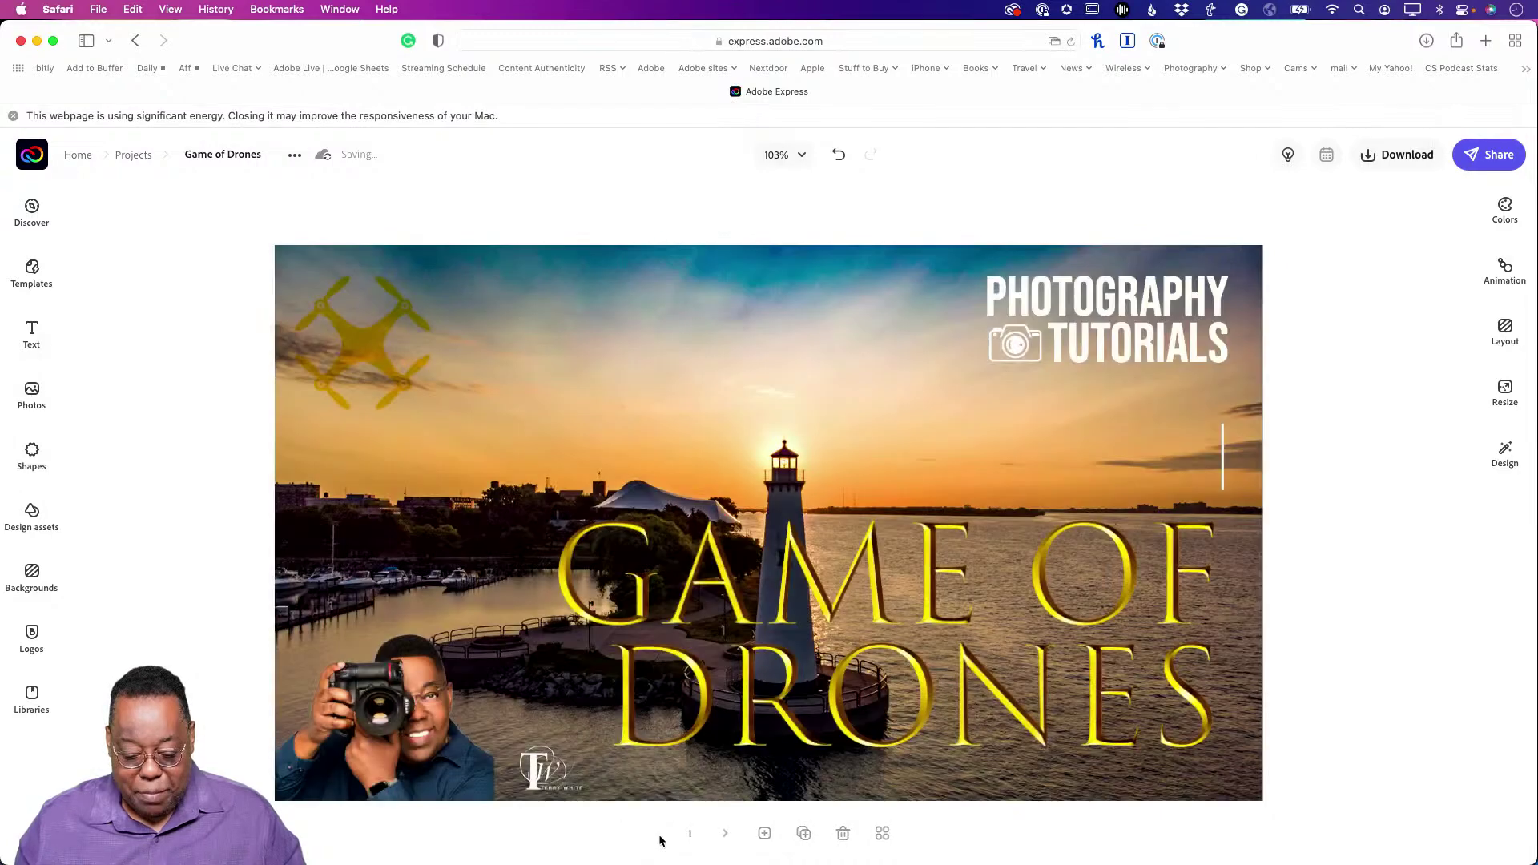
{"action": "left_click", "coordinate": [724, 835]}
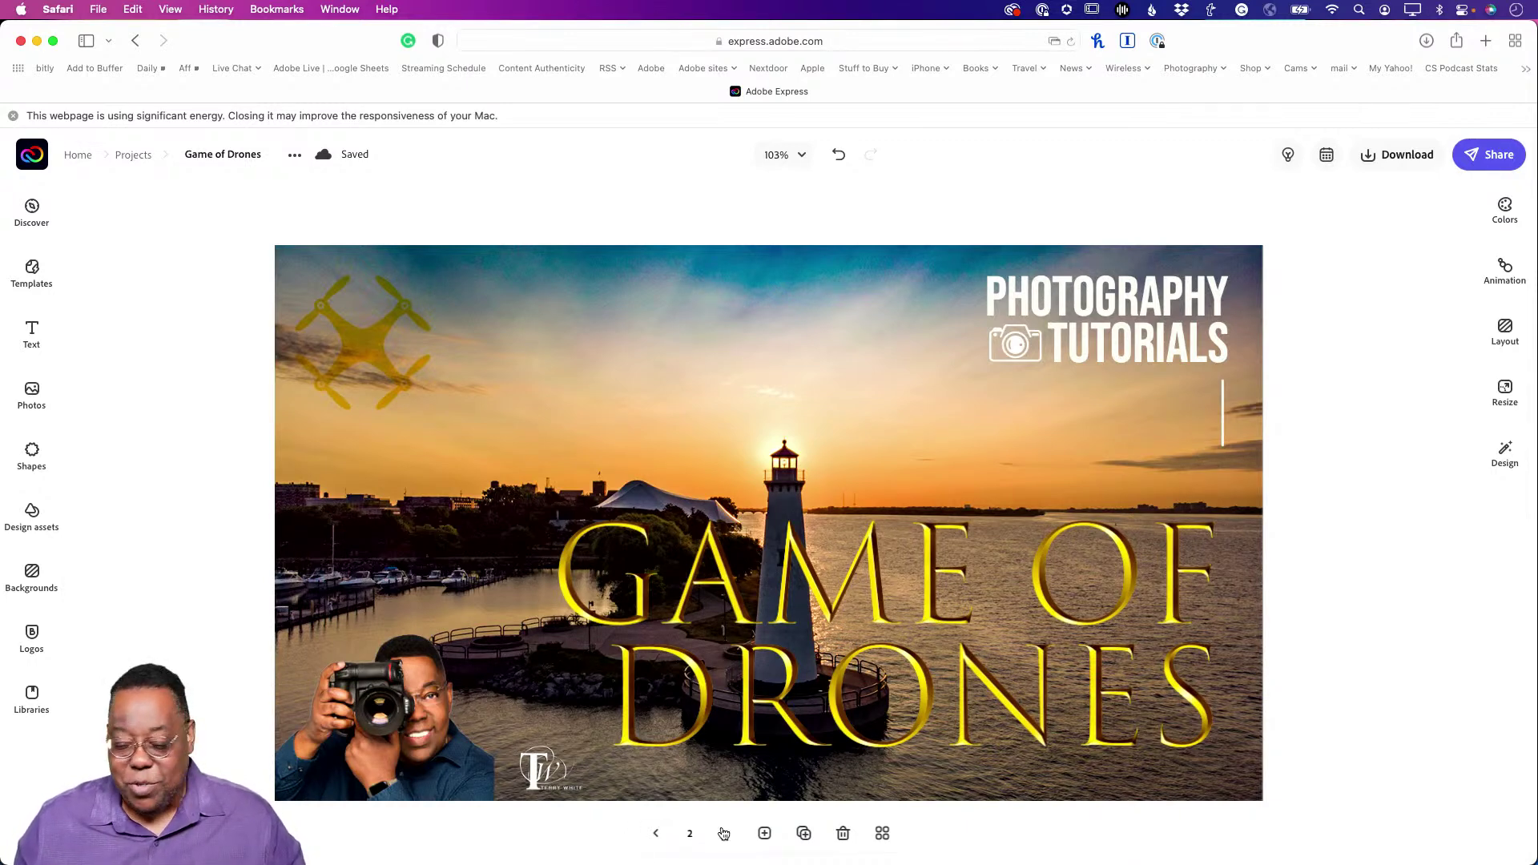
Resize the duplicated page to the 1080 x 1920 Instagram story format.
{"action": "left_click", "coordinate": [1505, 393]}
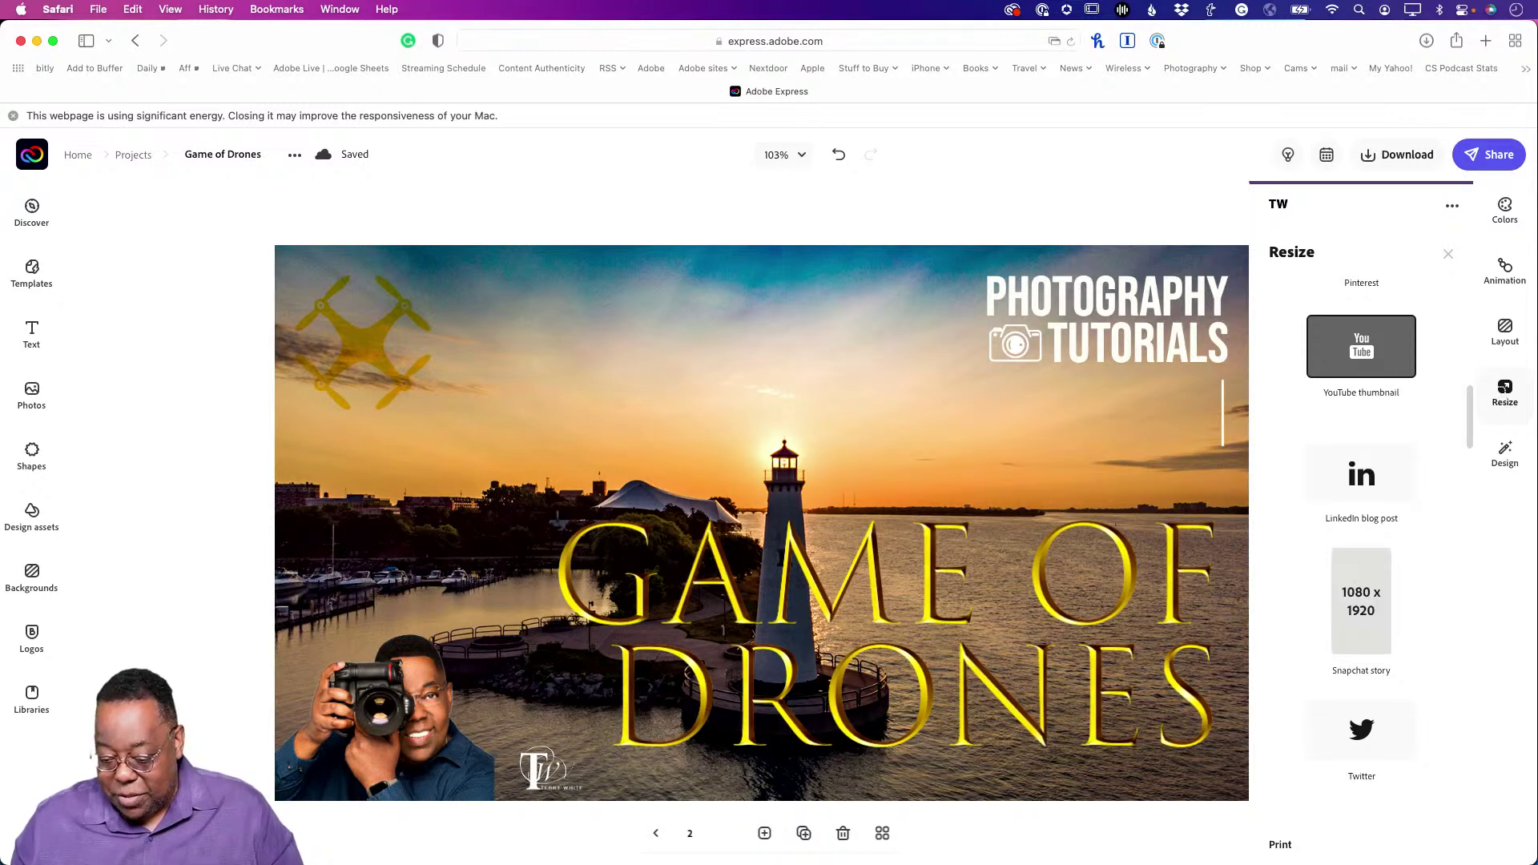
{"action": "scroll", "coordinate": [1397, 566], "scroll_direction": "down", "scroll_amount": 5}
{"action": "scroll", "coordinate": [1398, 566], "scroll_direction": "up", "scroll_amount": 10}
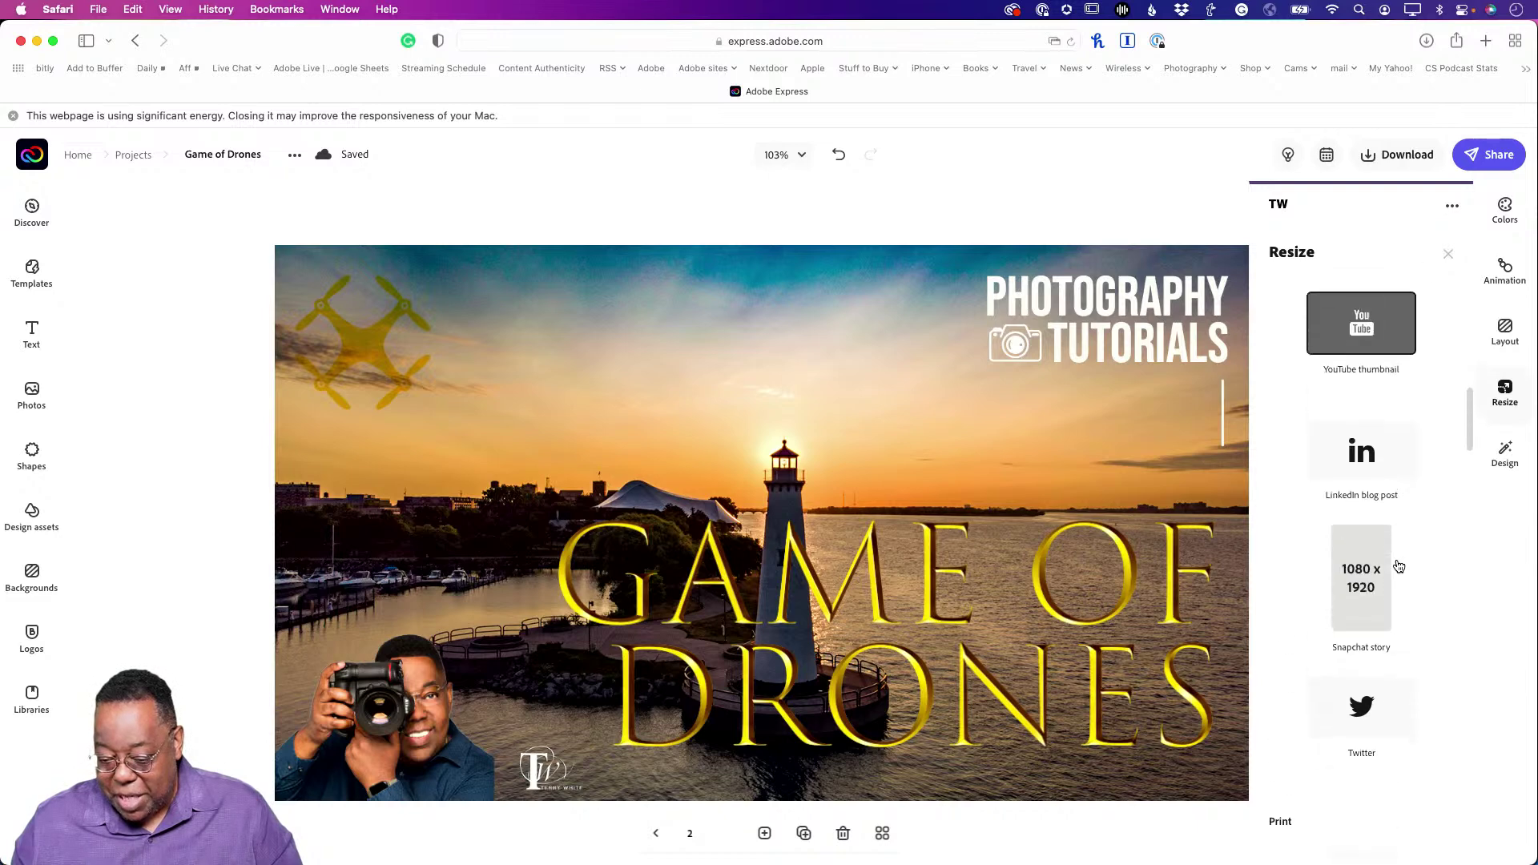
{"action": "scroll", "coordinate": [1398, 566], "scroll_direction": "up", "scroll_amount": 5}
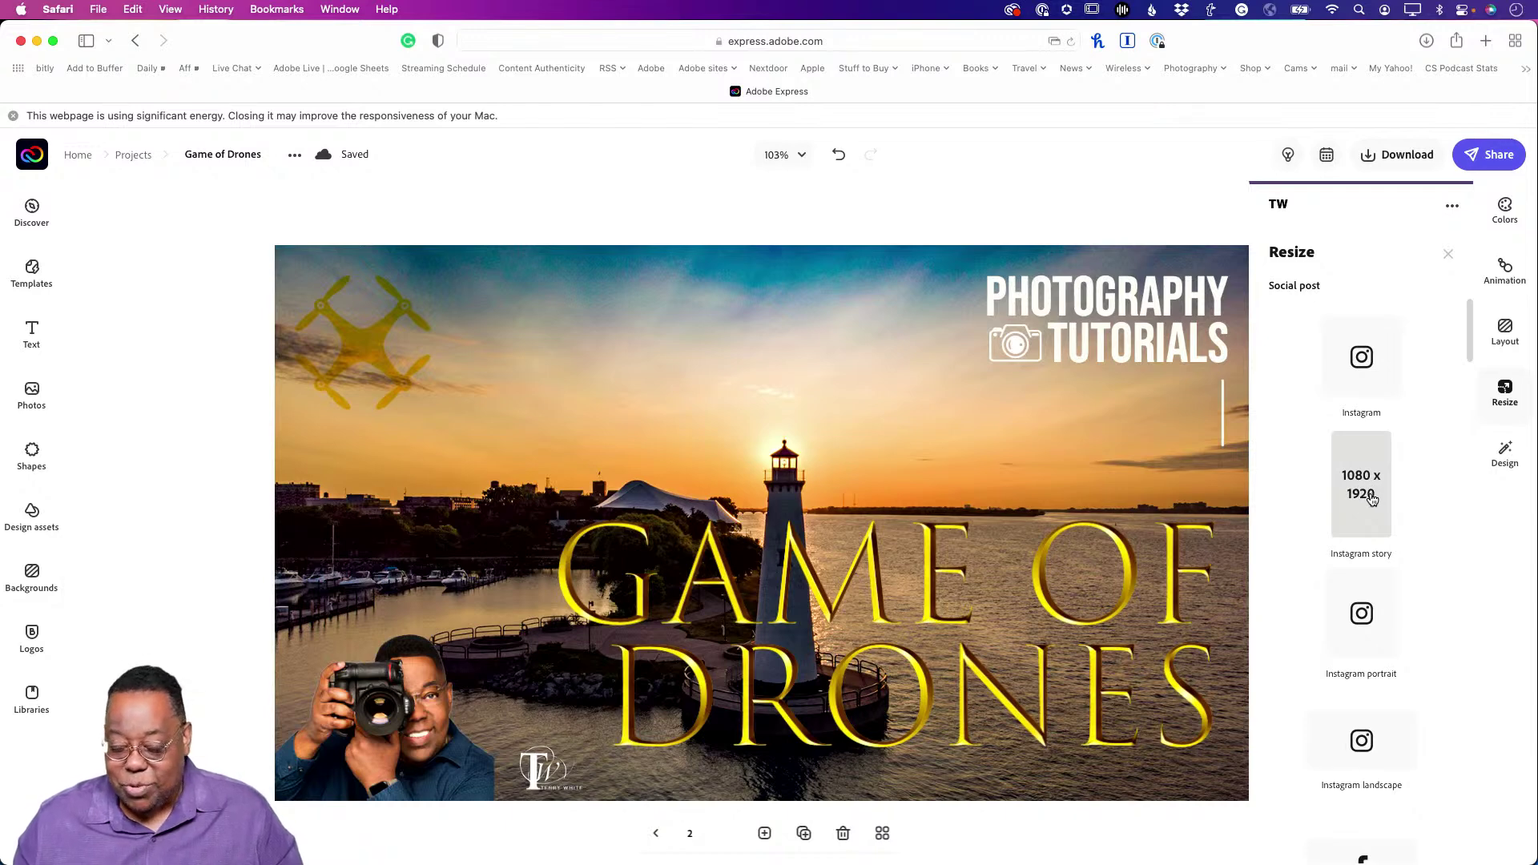
{"action": "left_click", "coordinate": [1372, 498]}
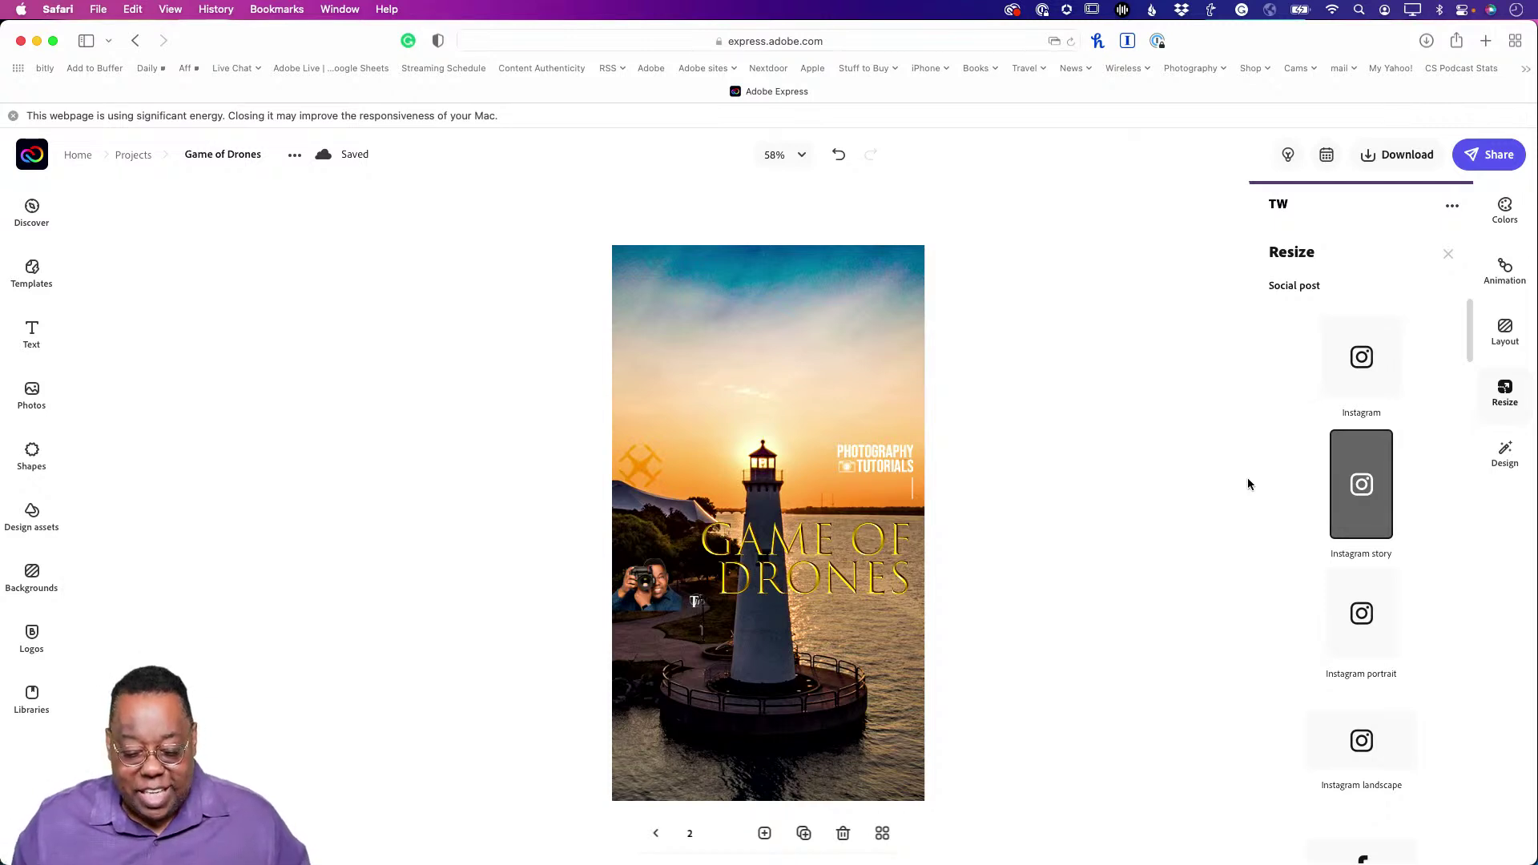
Enlarge the drone in the story's upper-left corner and the "PHOTOGRAPHY TUTORIALS" group in its upper-right corner.
{"action": "left_click", "coordinate": [641, 469]}
{"action": "left_click_drag", "start_coordinate": [642, 468], "coordinate": [708, 344]}
{"action": "left_click_drag", "start_coordinate": [879, 466], "coordinate": [873, 451]}
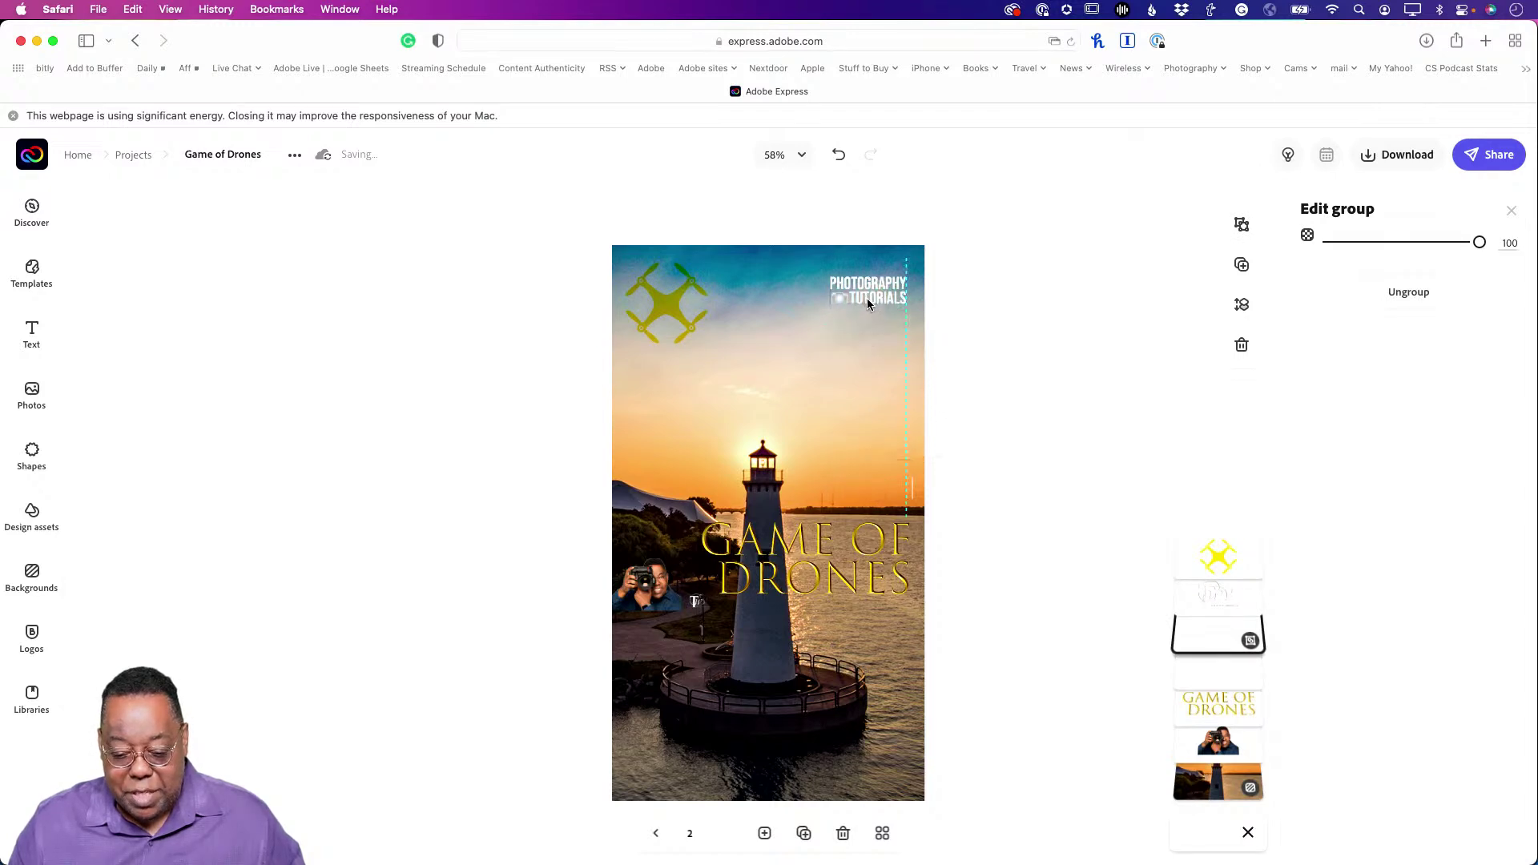
{"action": "left_click_drag", "start_coordinate": [869, 289], "coordinate": [976, 343]}
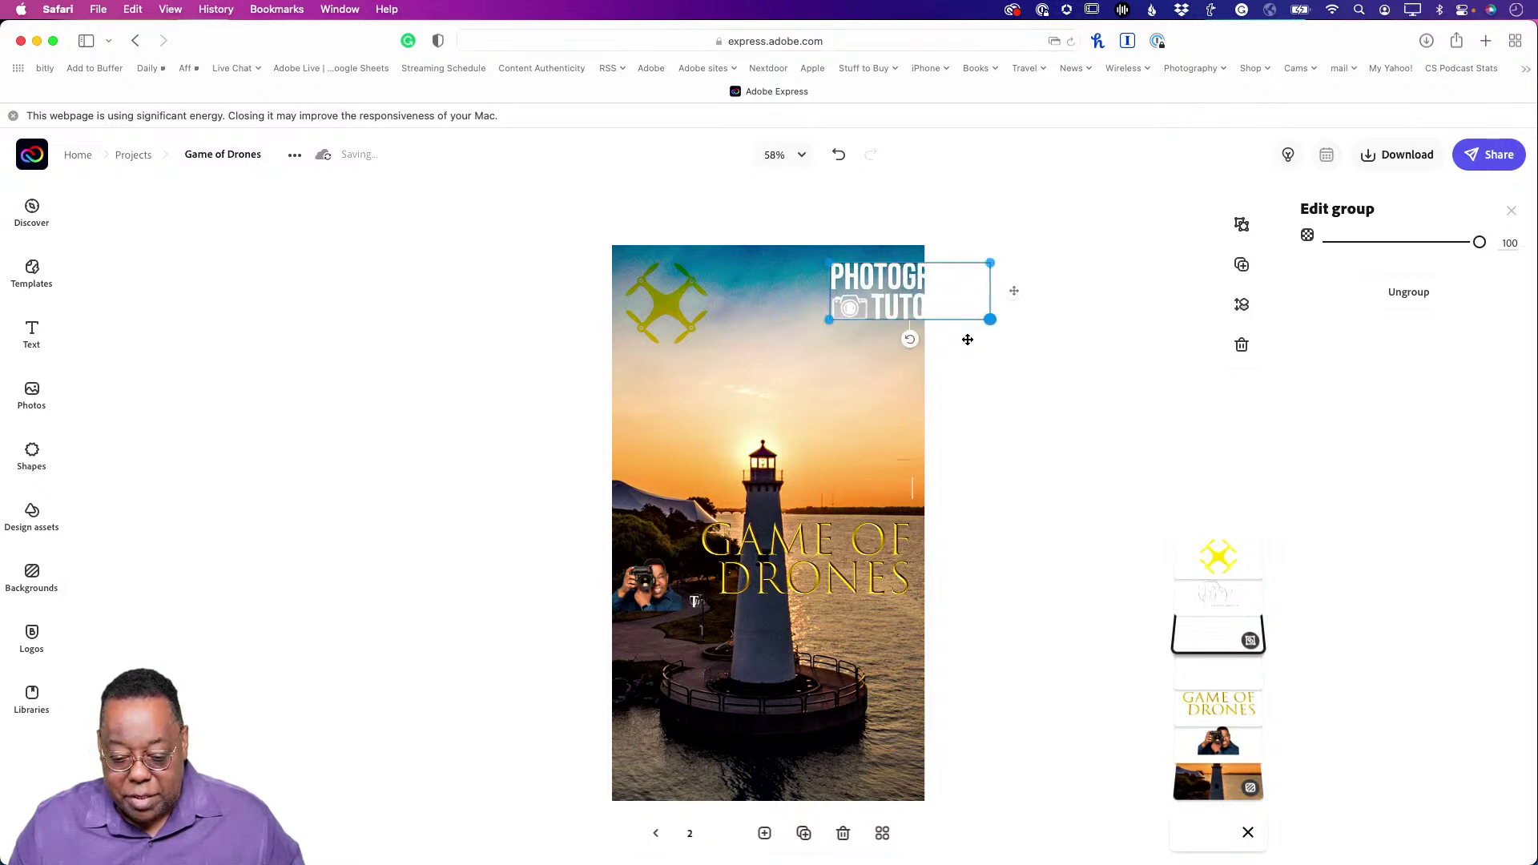
{"action": "left_click_drag", "start_coordinate": [883, 301], "coordinate": [795, 304]}
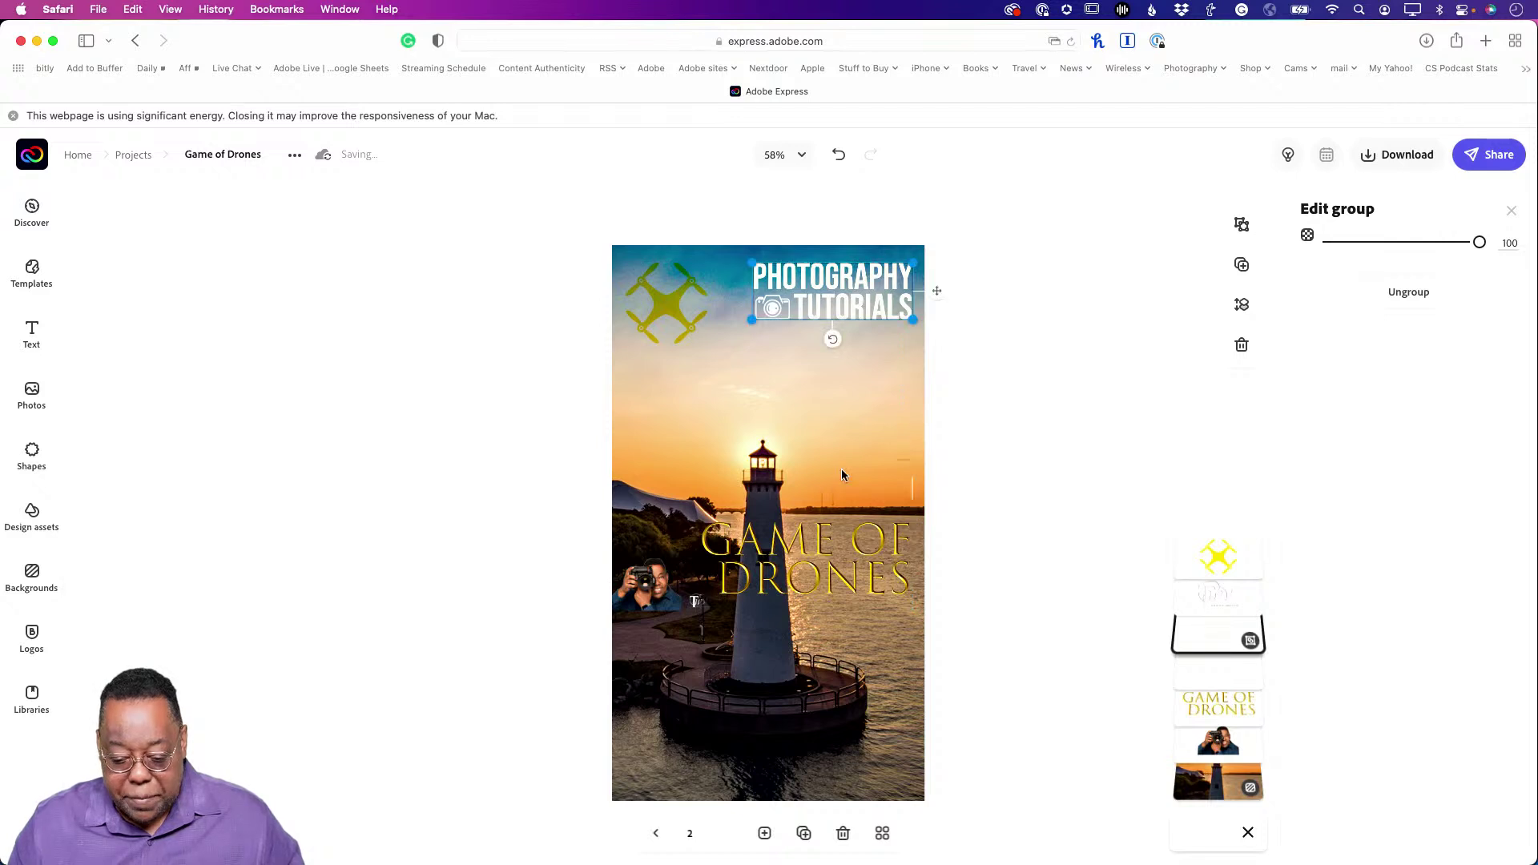
Move the "GAME OF DRONES" title down over the lighthouse base and enlarge it to nearly the page width.
{"action": "left_click", "coordinate": [808, 561]}
{"action": "left_click_drag", "start_coordinate": [807, 560], "coordinate": [780, 713]}
{"action": "left_click_drag", "start_coordinate": [696, 690], "coordinate": [640, 652]}
{"action": "left_click_drag", "start_coordinate": [750, 716], "coordinate": [750, 673]}
Place the portrait in the story's lower-left corner and the enlarged logo in the lower-right corner.
{"action": "left_click_drag", "start_coordinate": [653, 605], "coordinate": [643, 797]}
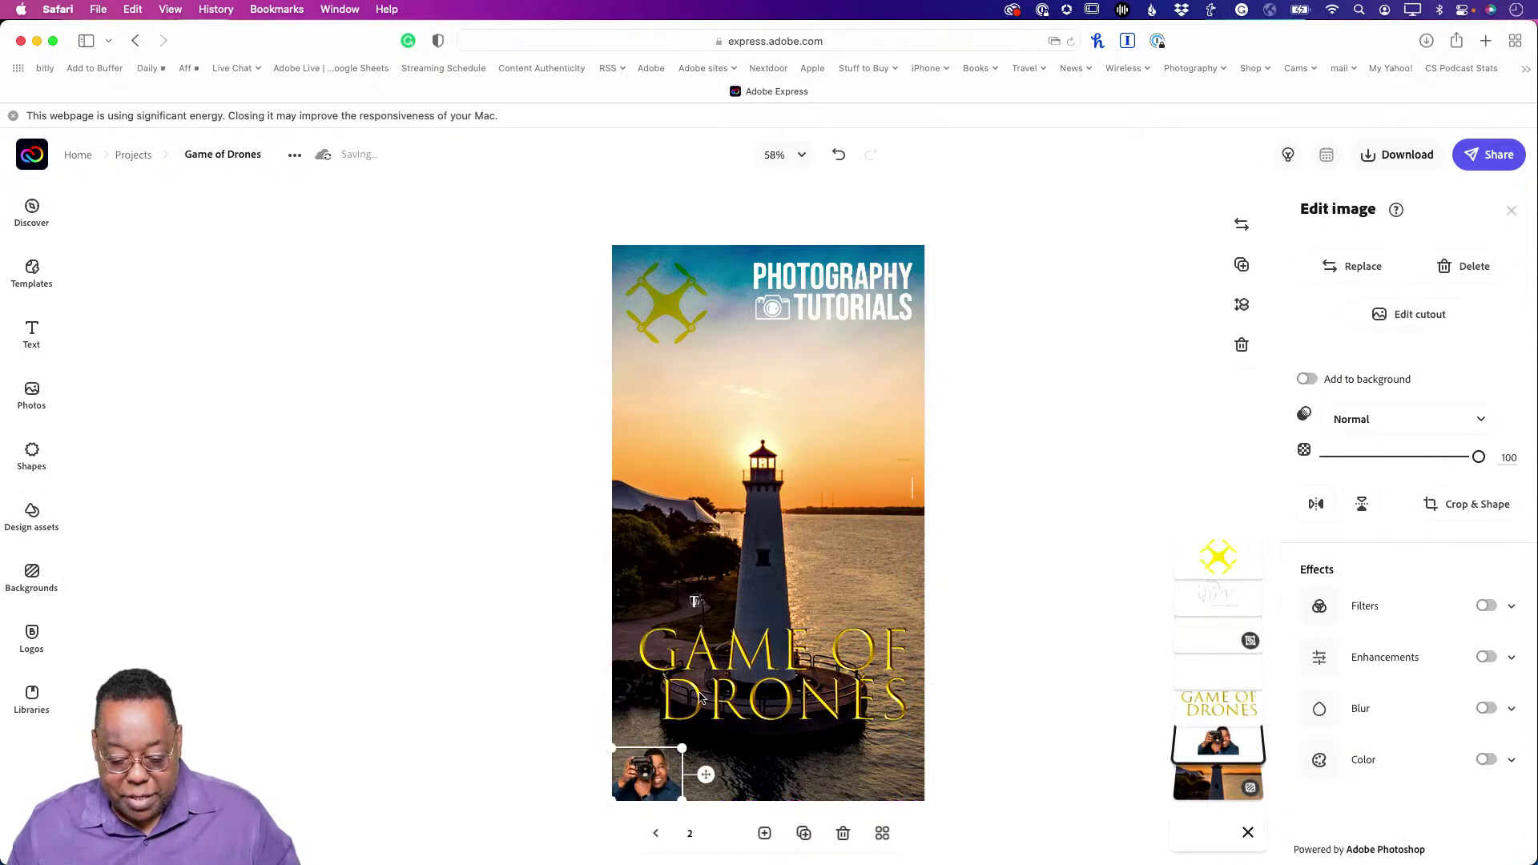
{"action": "left_click_drag", "start_coordinate": [698, 609], "coordinate": [891, 781]}
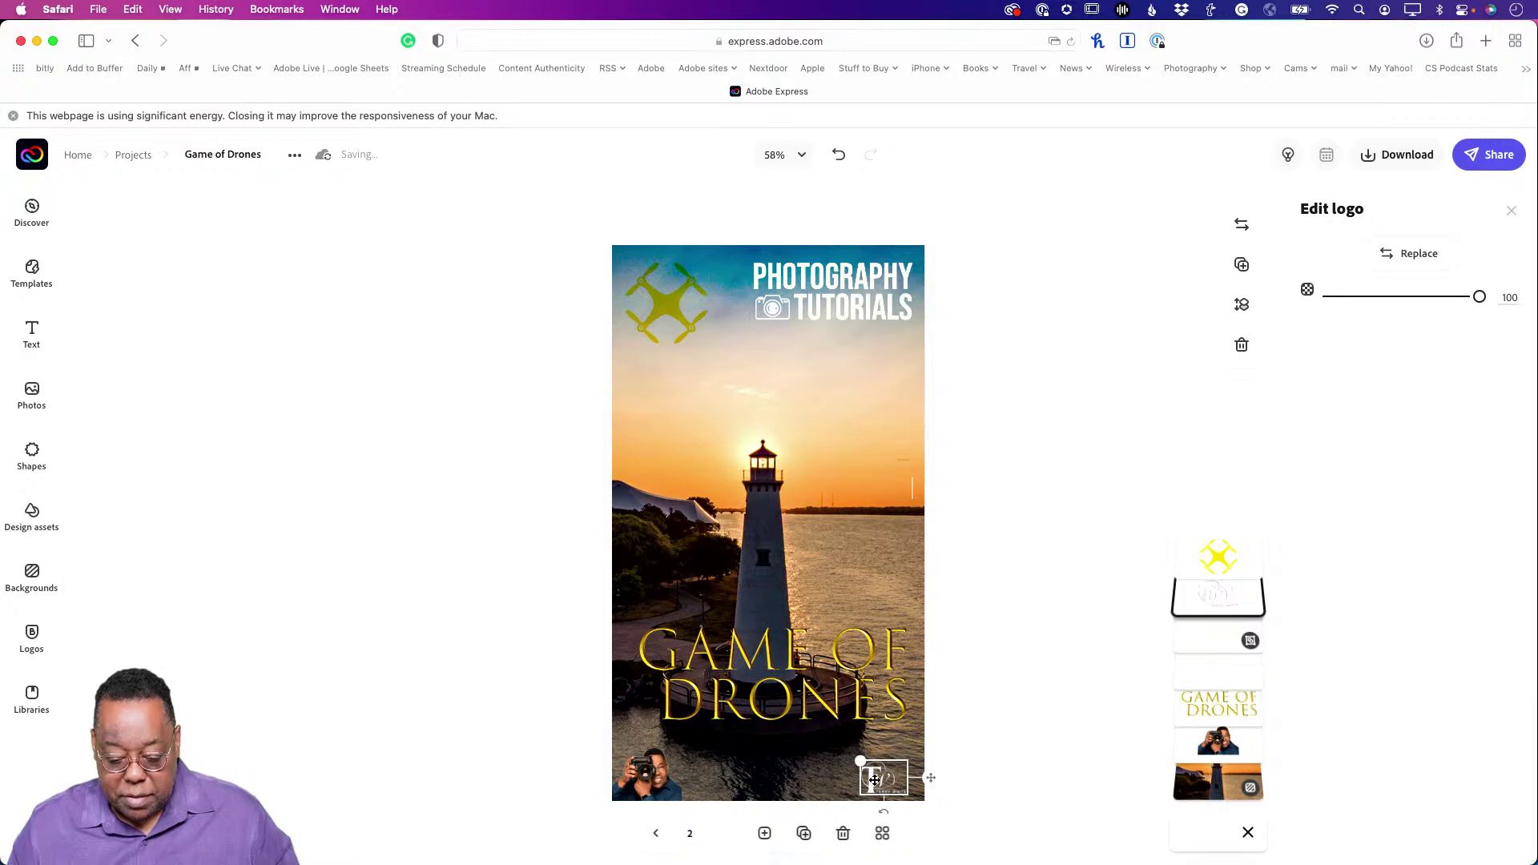
Raise the "GAME OF DRONES" title above the lighthouse's round base, align it with the logo's right edge, and deselect everything.
{"action": "left_click_drag", "start_coordinate": [784, 694], "coordinate": [768, 617]}
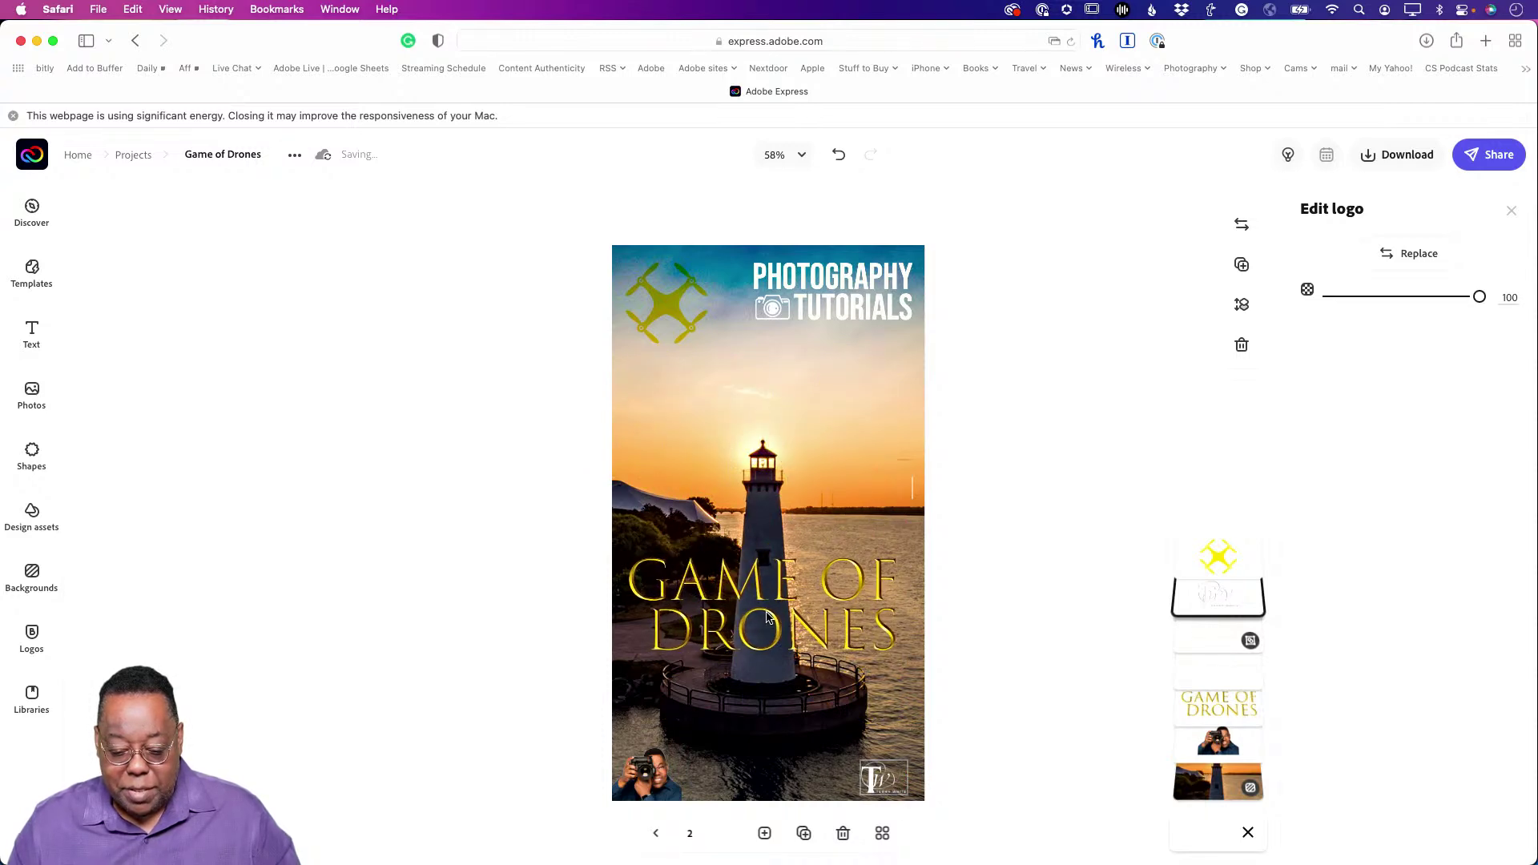
{"action": "left_click_drag", "start_coordinate": [768, 617], "coordinate": [777, 619]}
{"action": "left_click", "coordinate": [883, 777]}
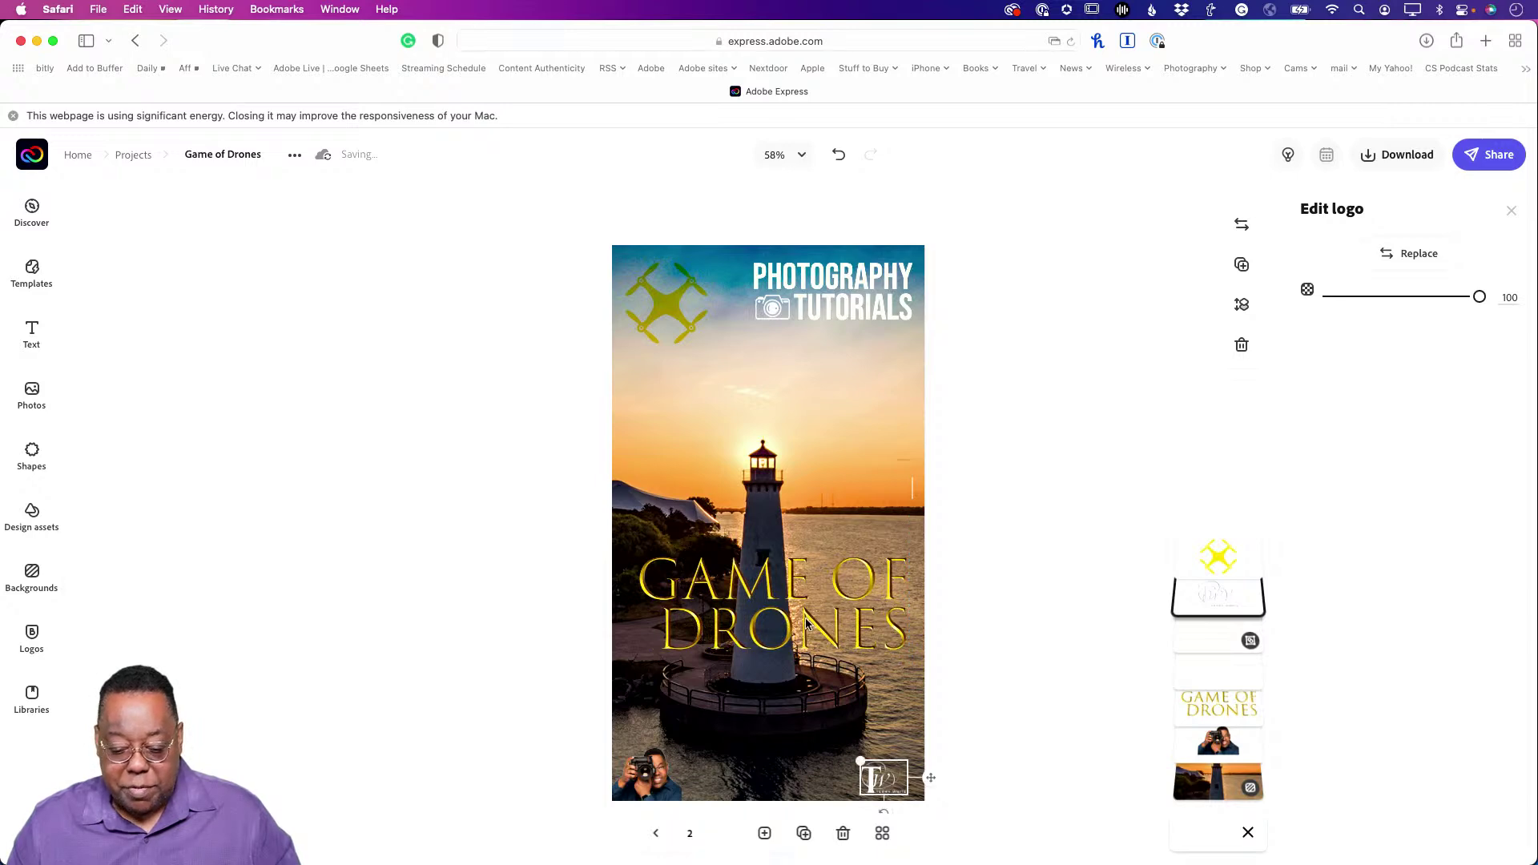
{"action": "left_click", "coordinate": [1098, 417]}
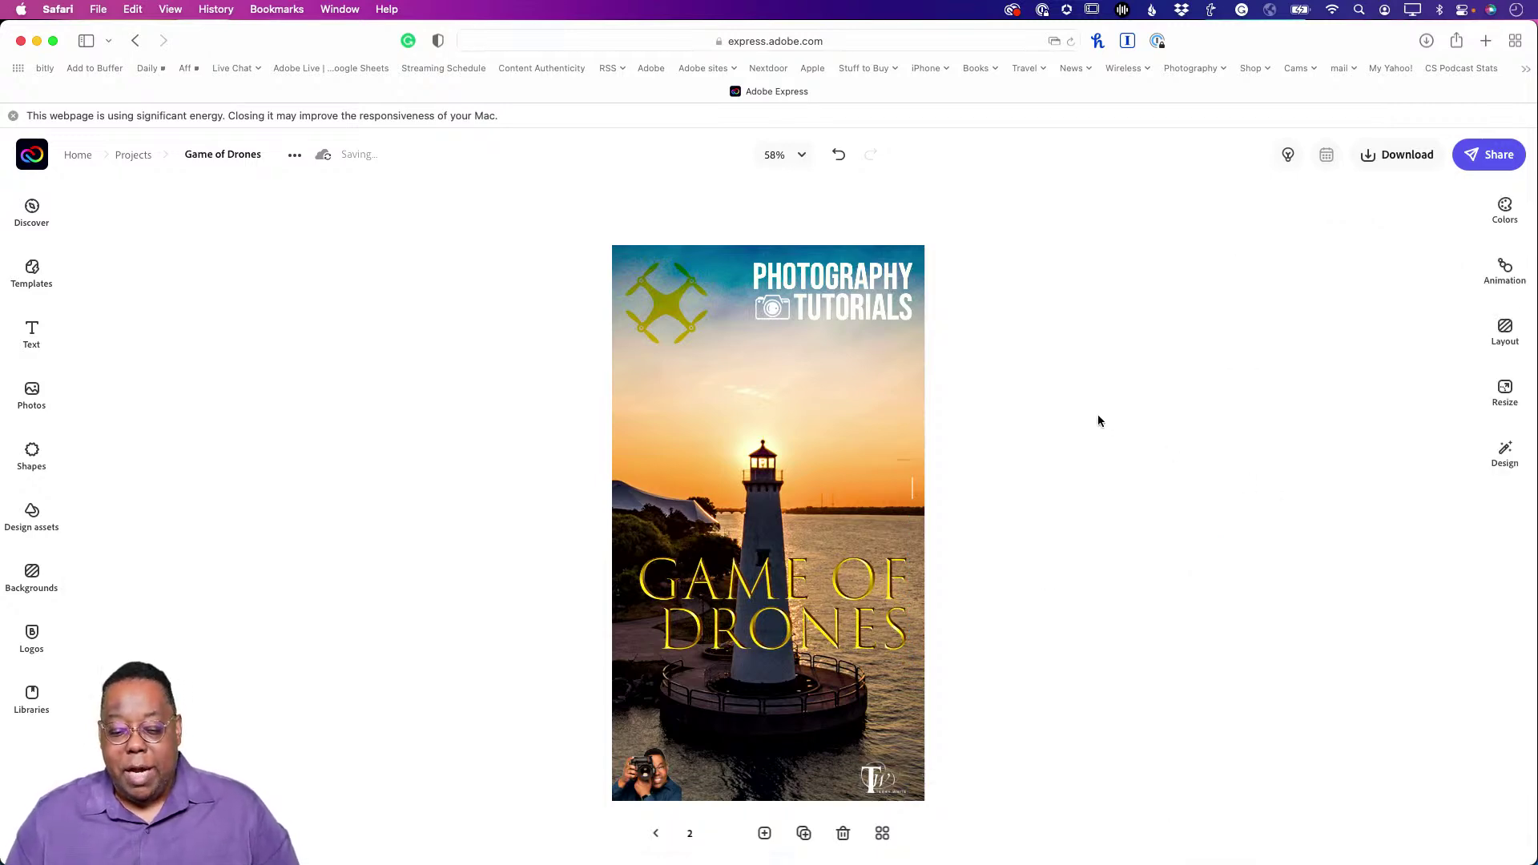
Compare the story with the thumbnail page and remove the stray vertical line text near the story's right edge.
{"action": "left_click", "coordinate": [655, 833]}
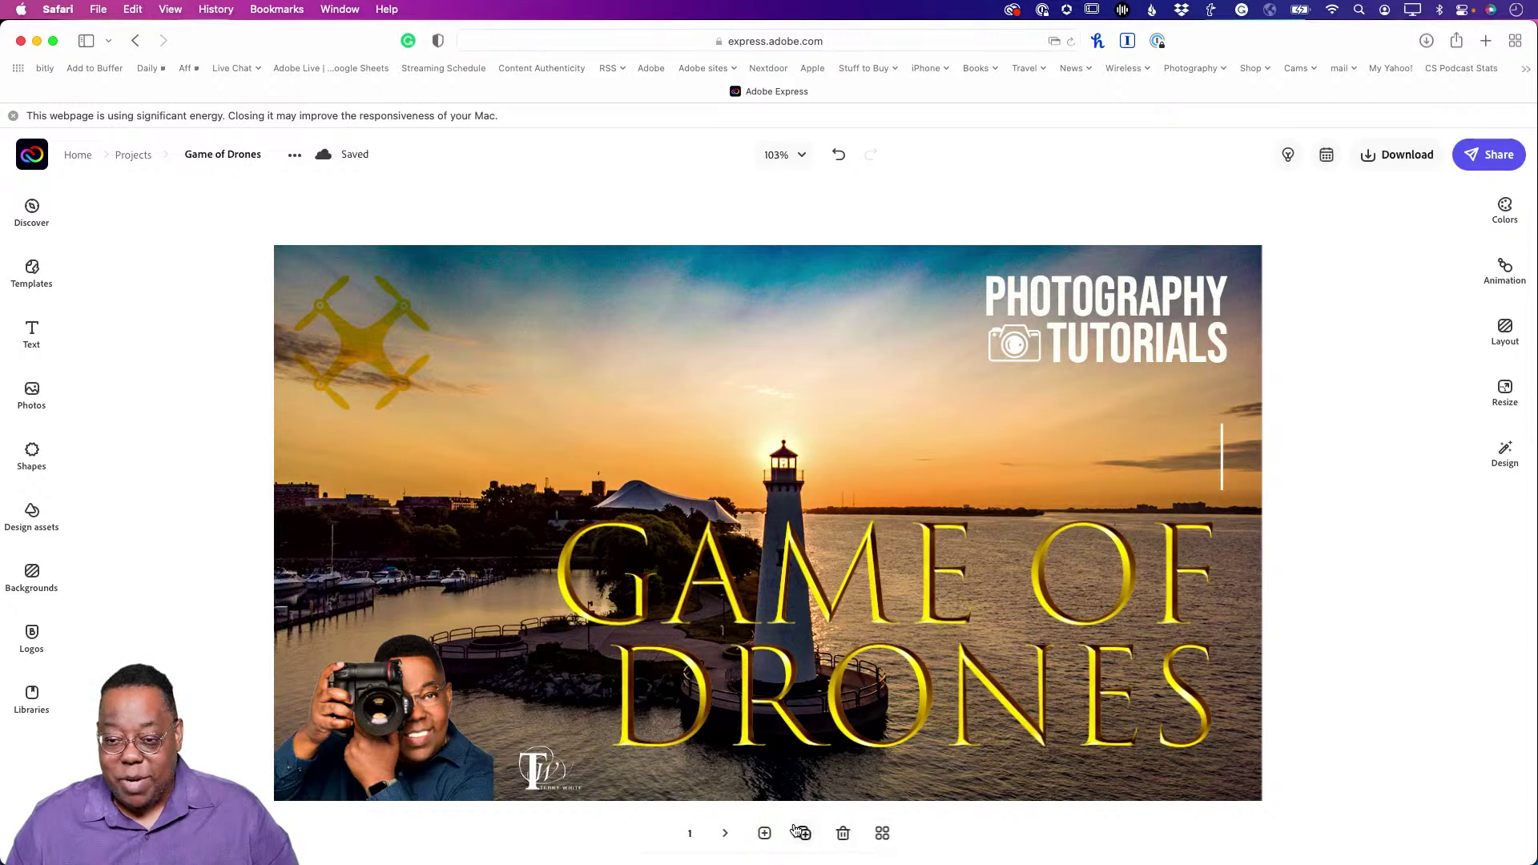
{"action": "left_click", "coordinate": [725, 833]}
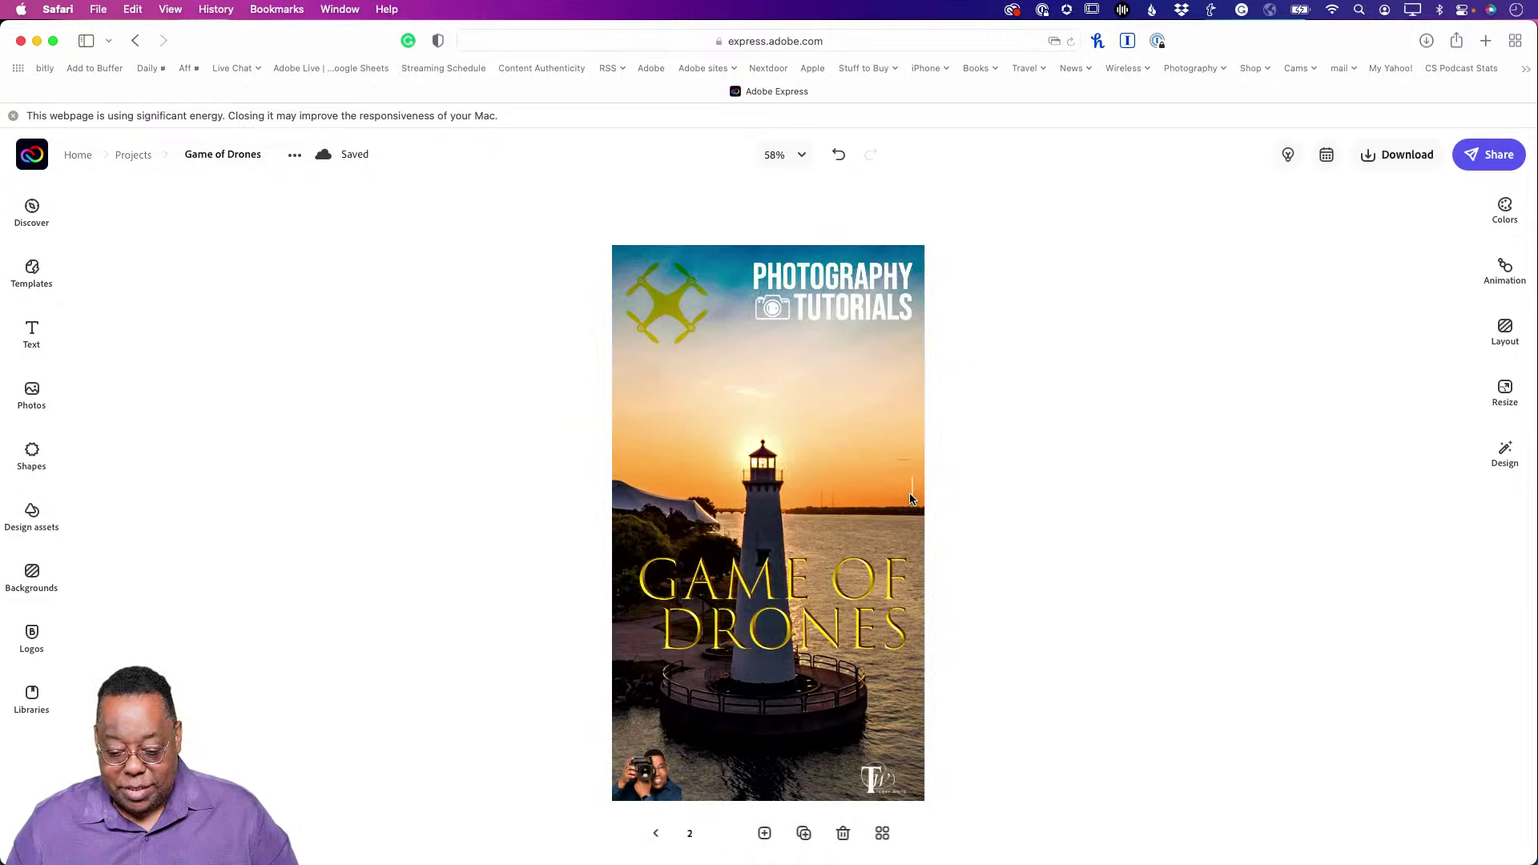
{"action": "left_click", "coordinate": [914, 493]}
{"action": "left_click_drag", "start_coordinate": [906, 513], "coordinate": [899, 448]}
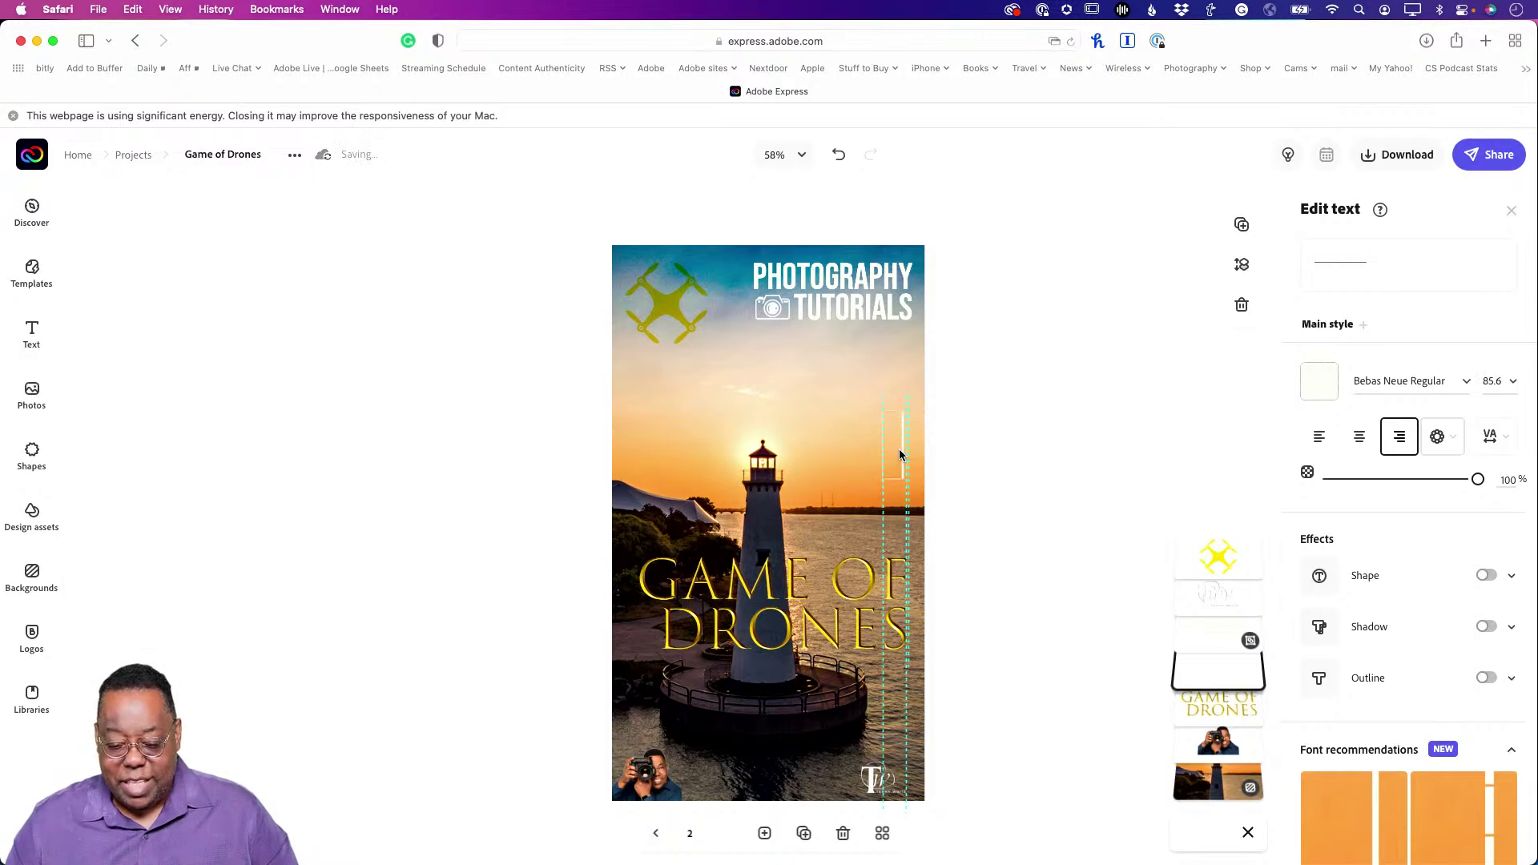
{"action": "left_click", "coordinate": [1046, 555]}
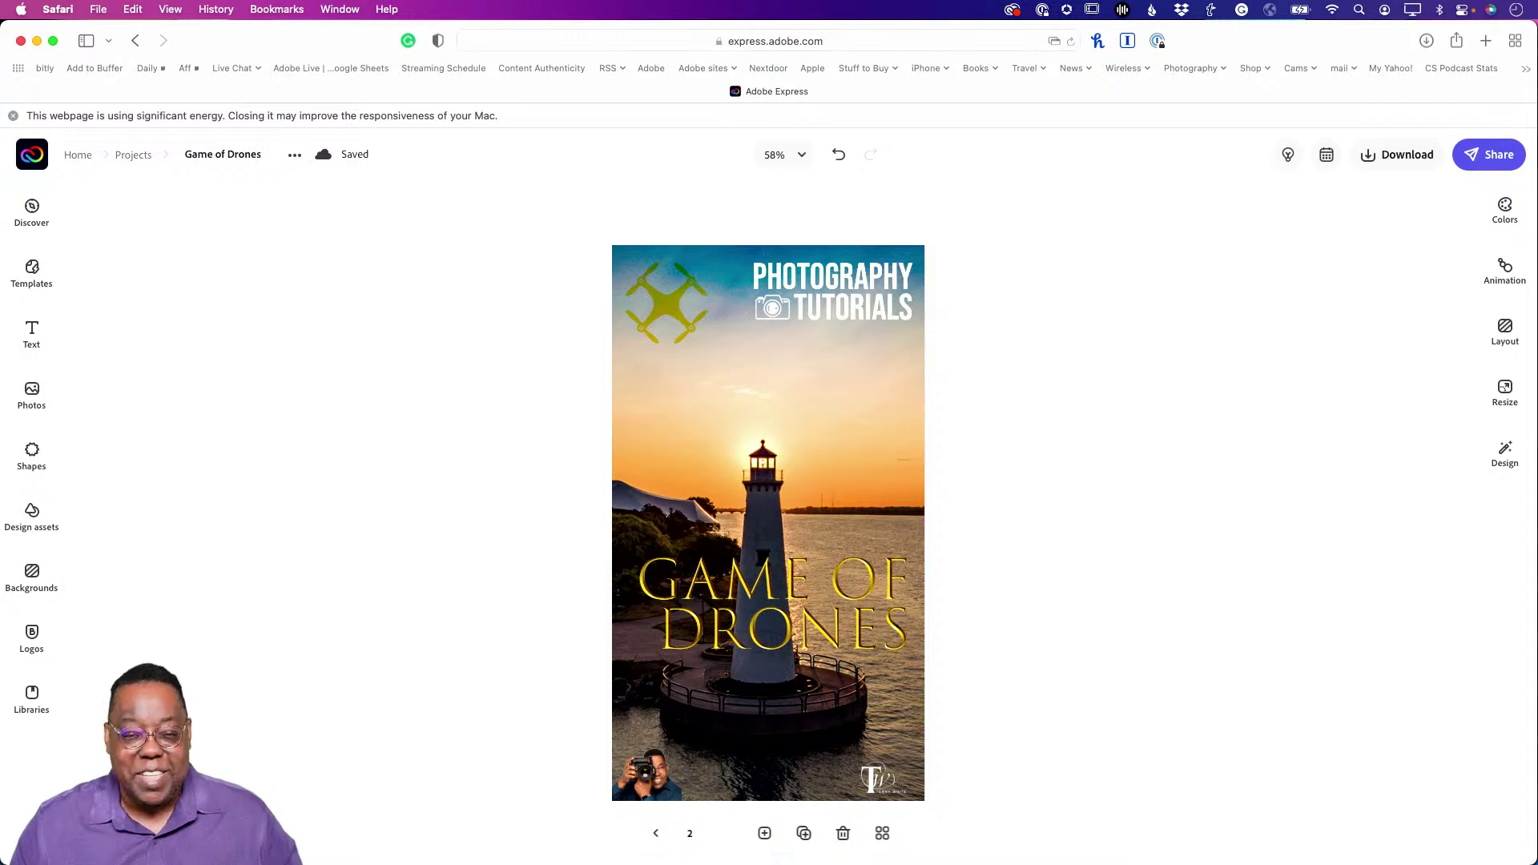
Delete the "PHOTOGRAPHY TUTORIALS" group from the story page and undo the deletion.
{"action": "left_click", "coordinate": [832, 292]}
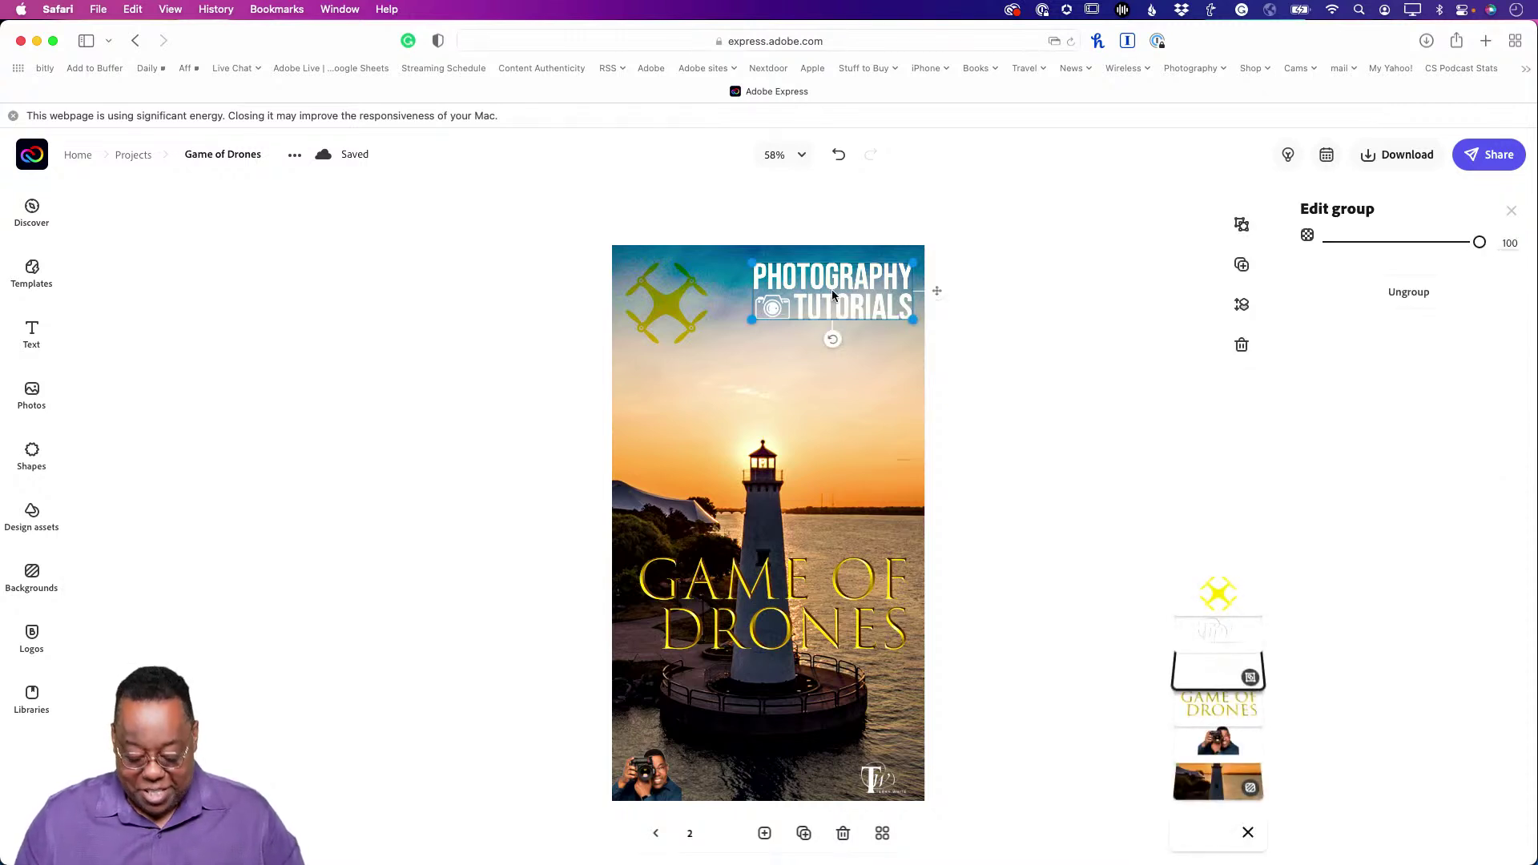
{"action": "key", "text": "Delete"}
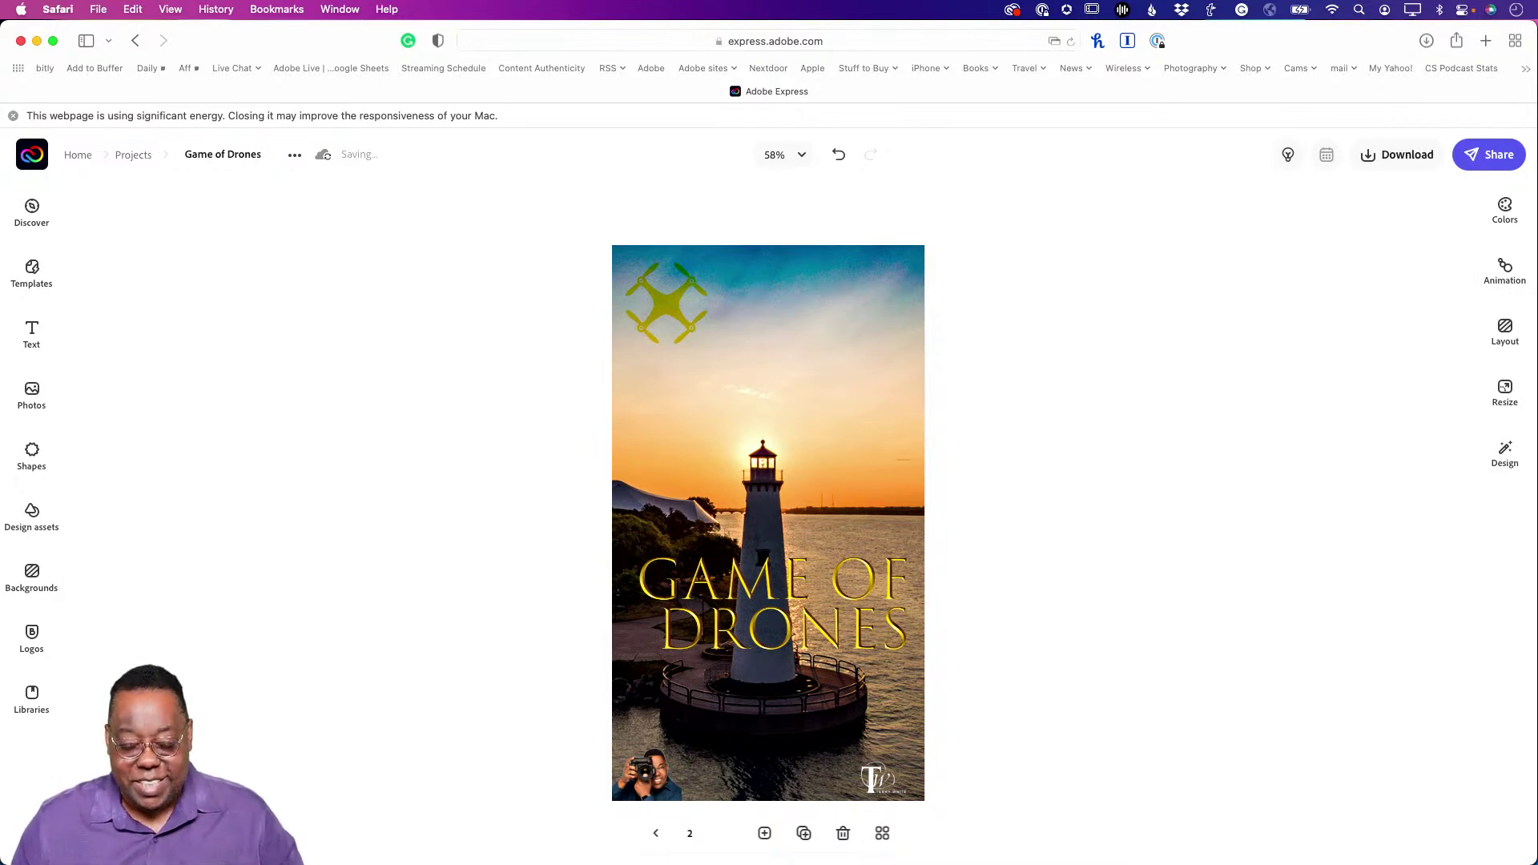
{"action": "left_click", "coordinate": [834, 152]}
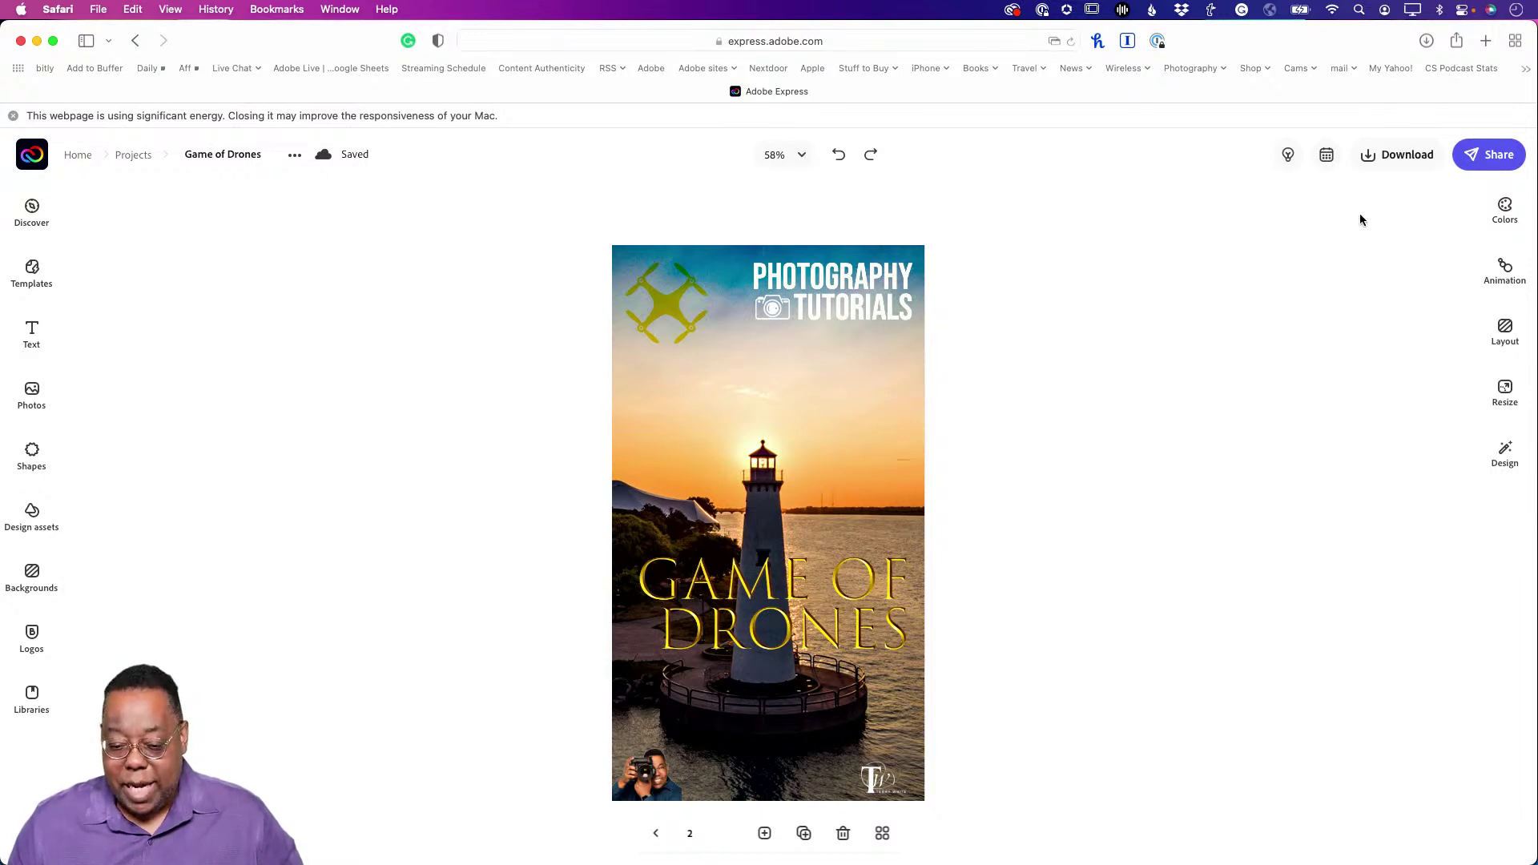
Download only the story page as a JPG and switch to the Downloads folder in Finder.
{"action": "left_click", "coordinate": [1386, 165]}
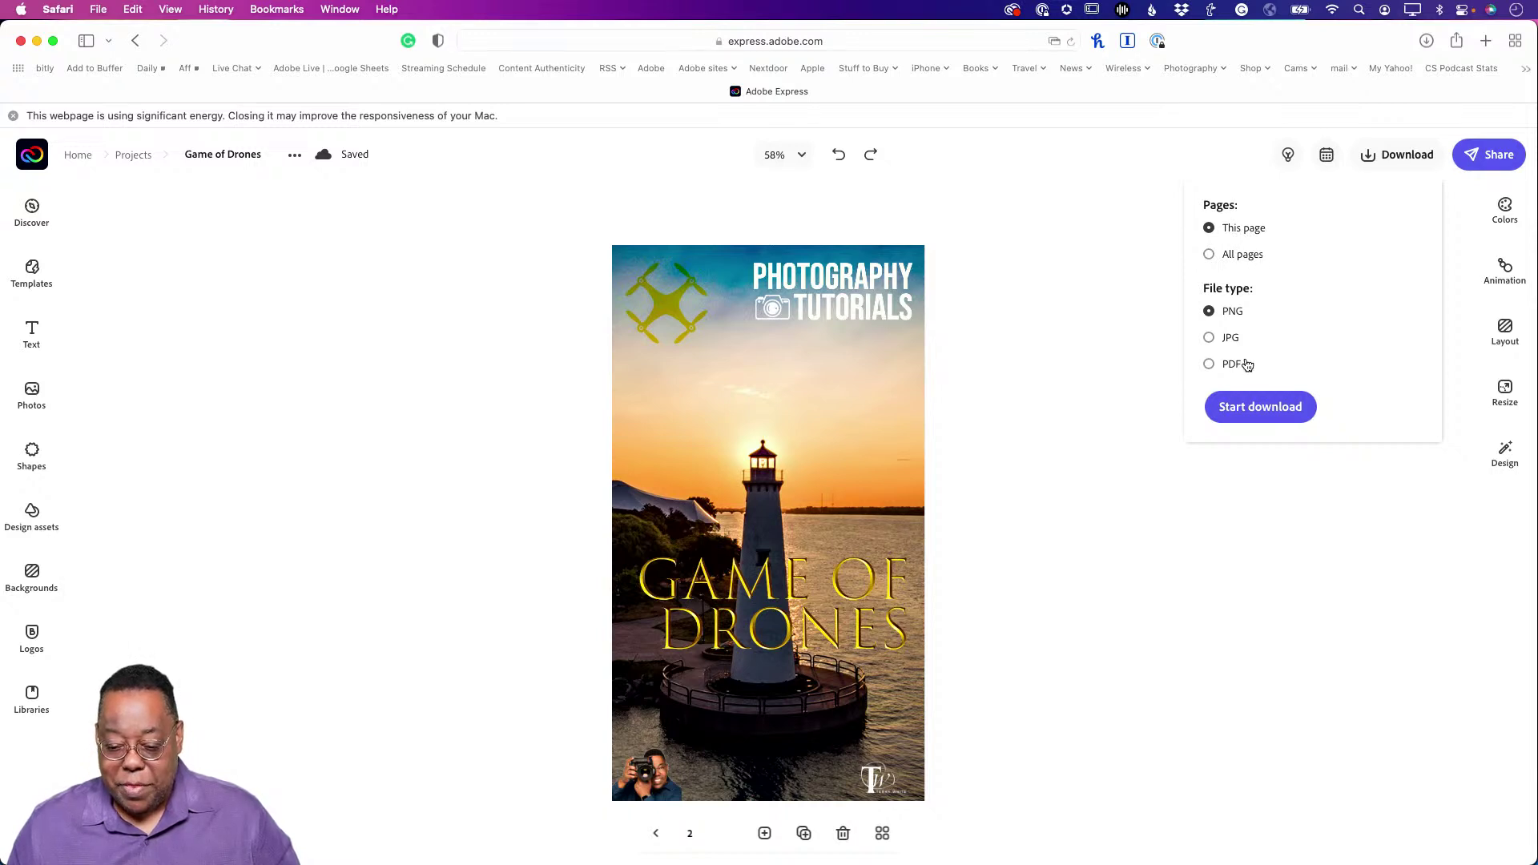
{"action": "left_click", "coordinate": [1208, 338]}
{"action": "left_click", "coordinate": [1246, 414]}
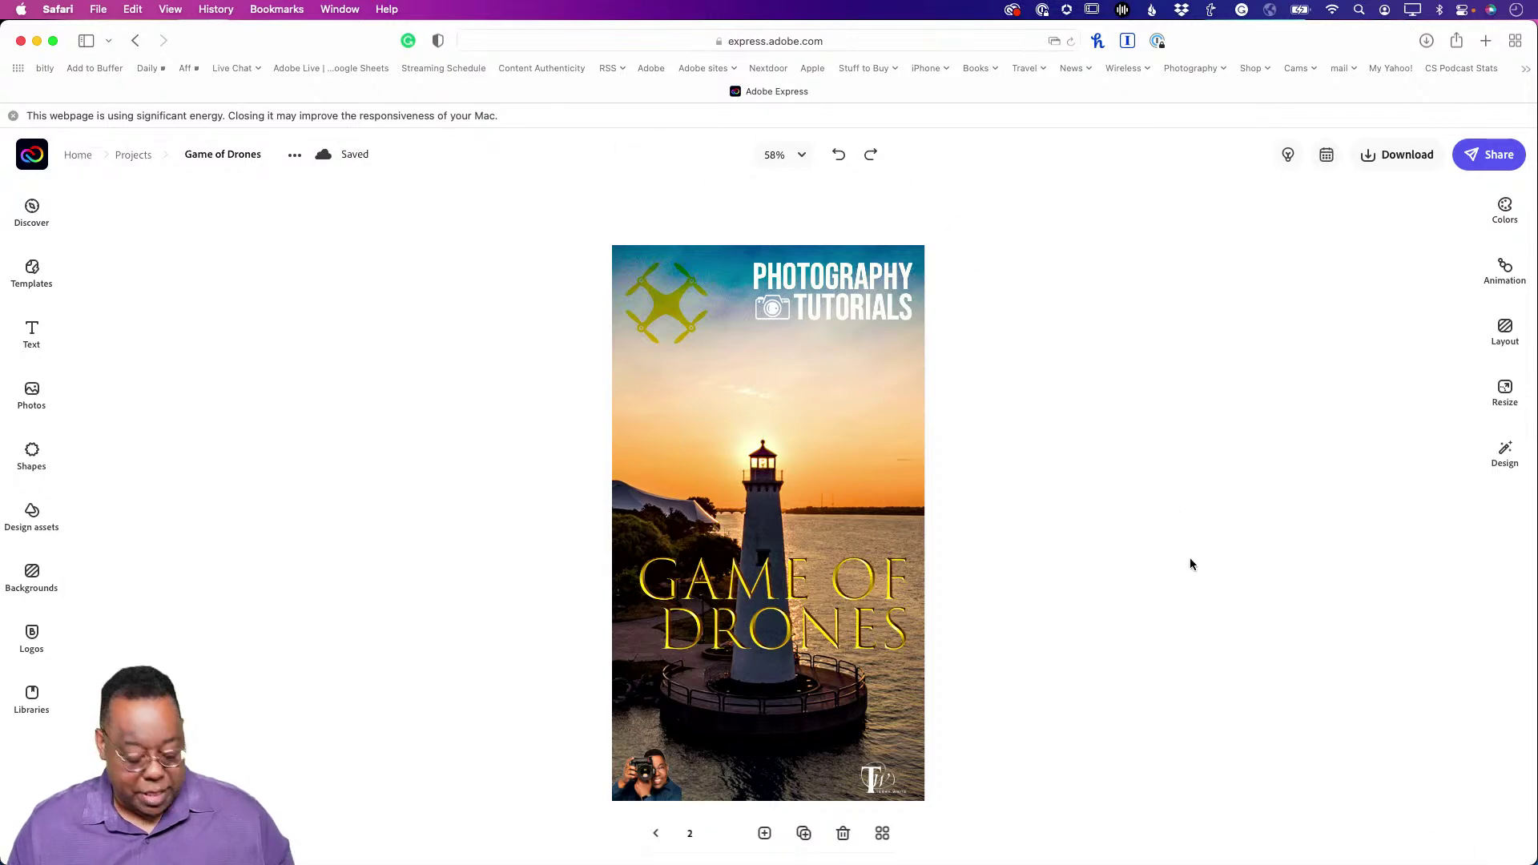
{"action": "key", "text": "super+Tab"}
{"action": "key", "text": "super+Tab"}
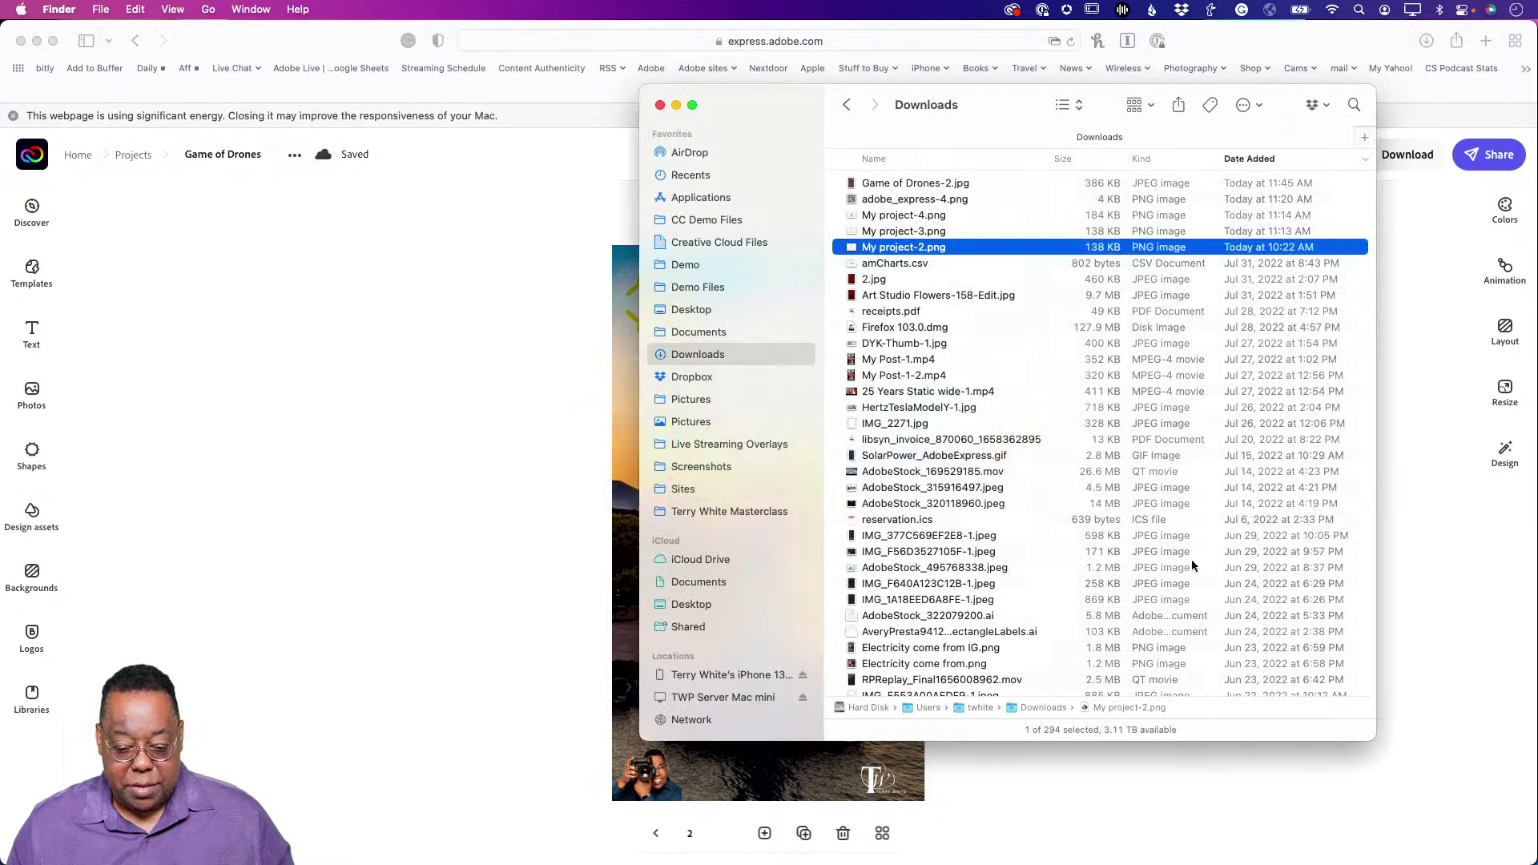
Preview the downloaded Game of Drones-2.jpg in Finder, close the preview, and switch back to Adobe Express in Safari.
{"action": "left_click", "coordinate": [940, 184]}
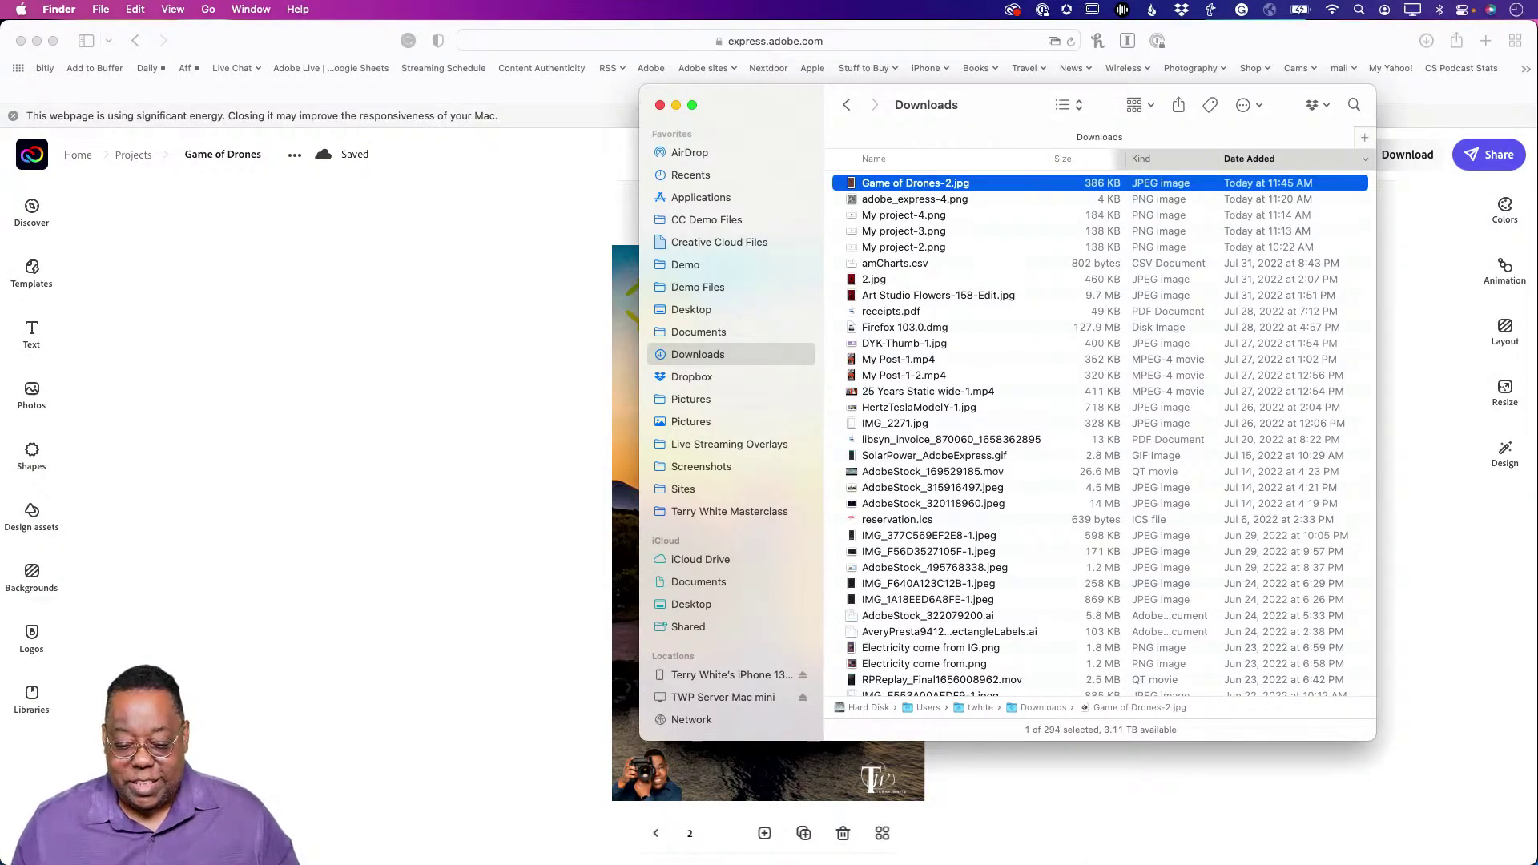
{"action": "key", "text": "space"}
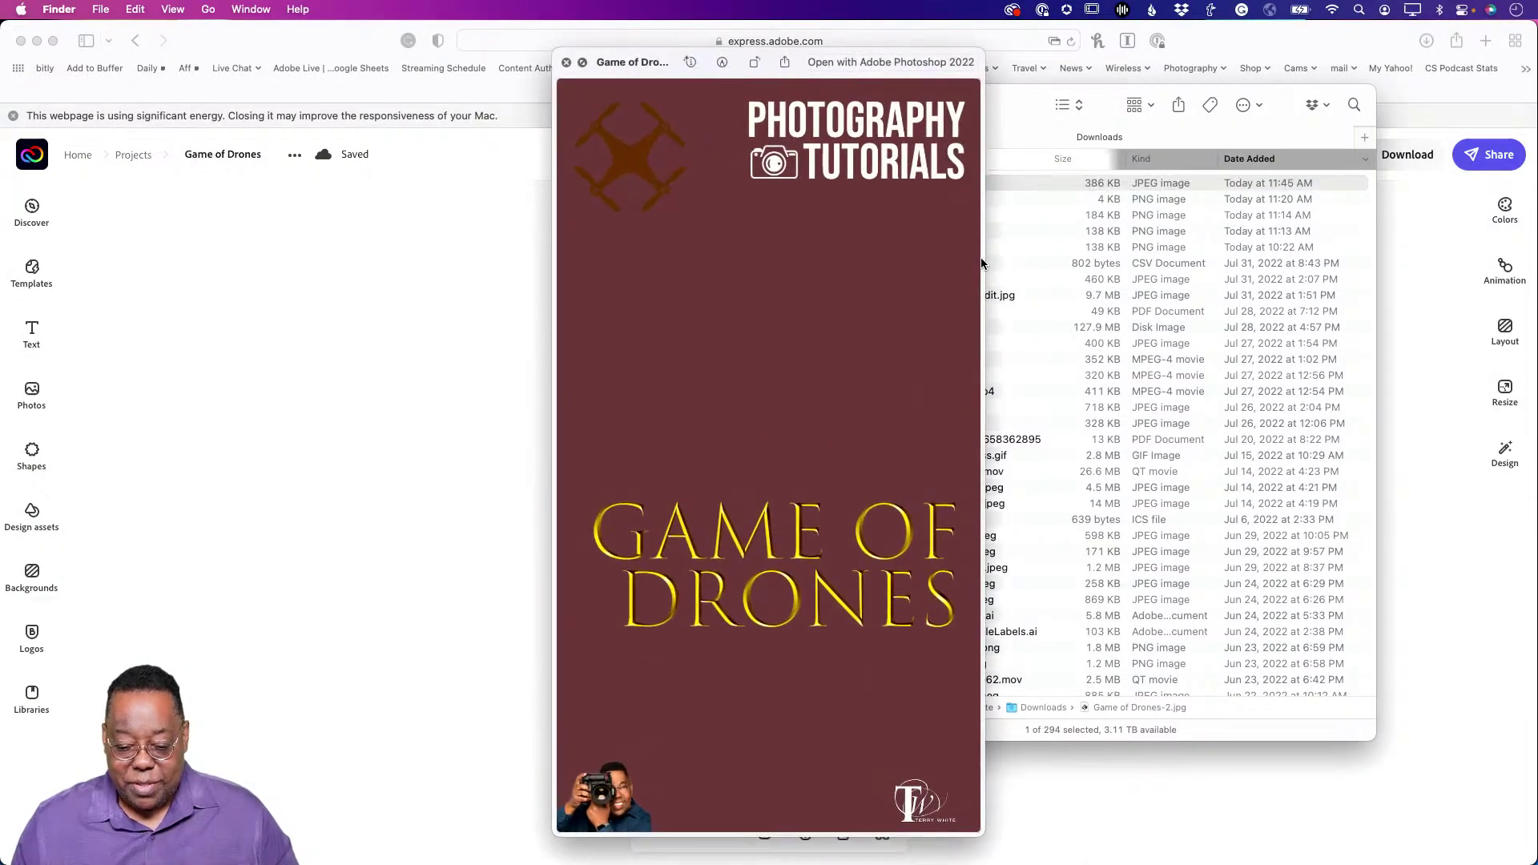
{"action": "key", "text": "space"}
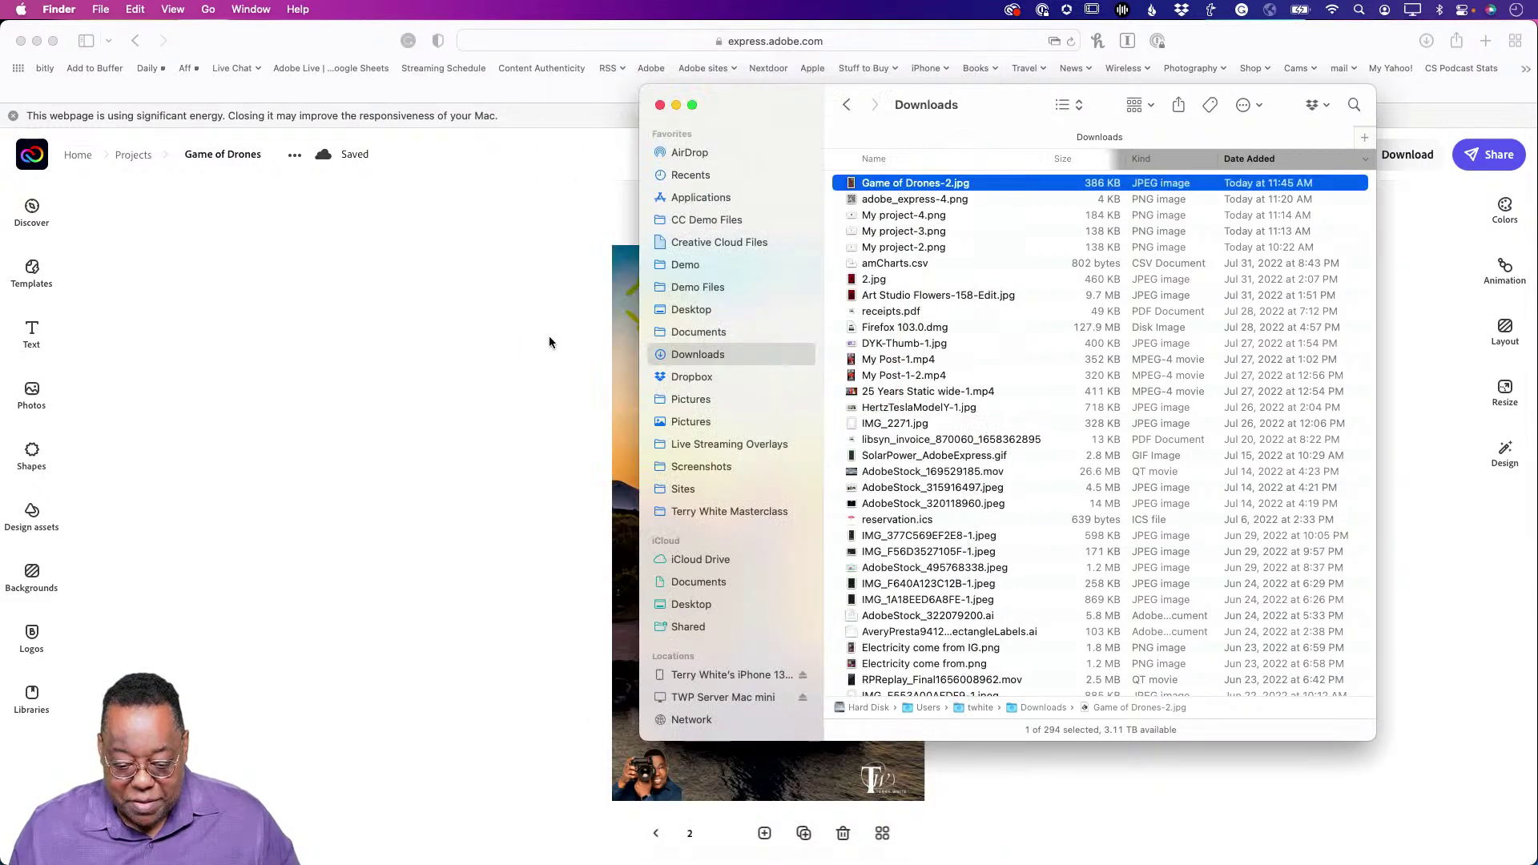
{"action": "left_click", "coordinate": [550, 335]}
Nudge the story page's lighthouse background slightly and download only this page as a PNG.
{"action": "left_click", "coordinate": [816, 379]}
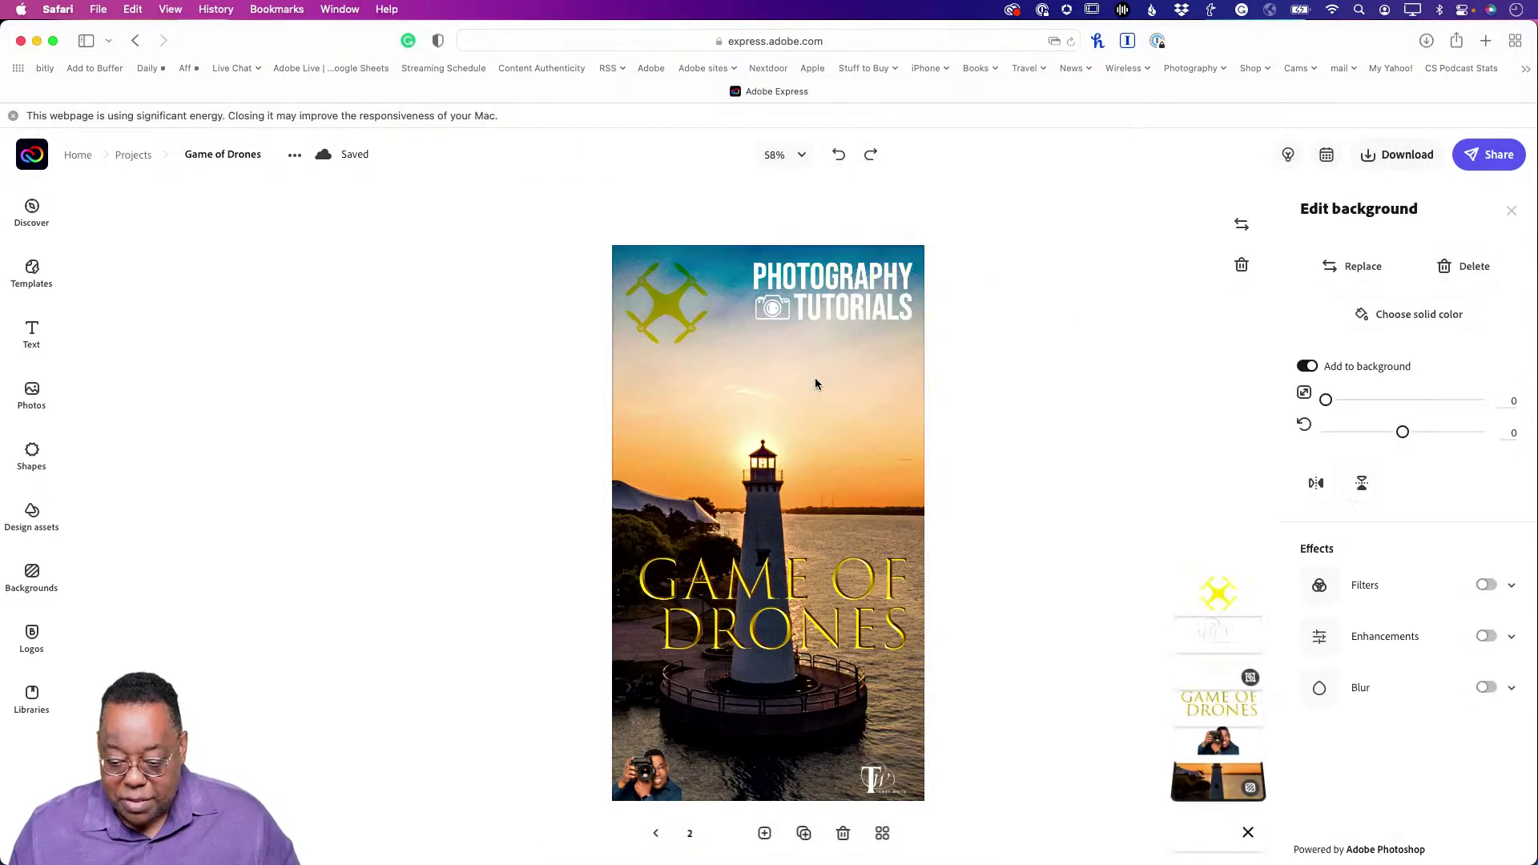
{"action": "left_click_drag", "start_coordinate": [815, 379], "coordinate": [818, 367]}
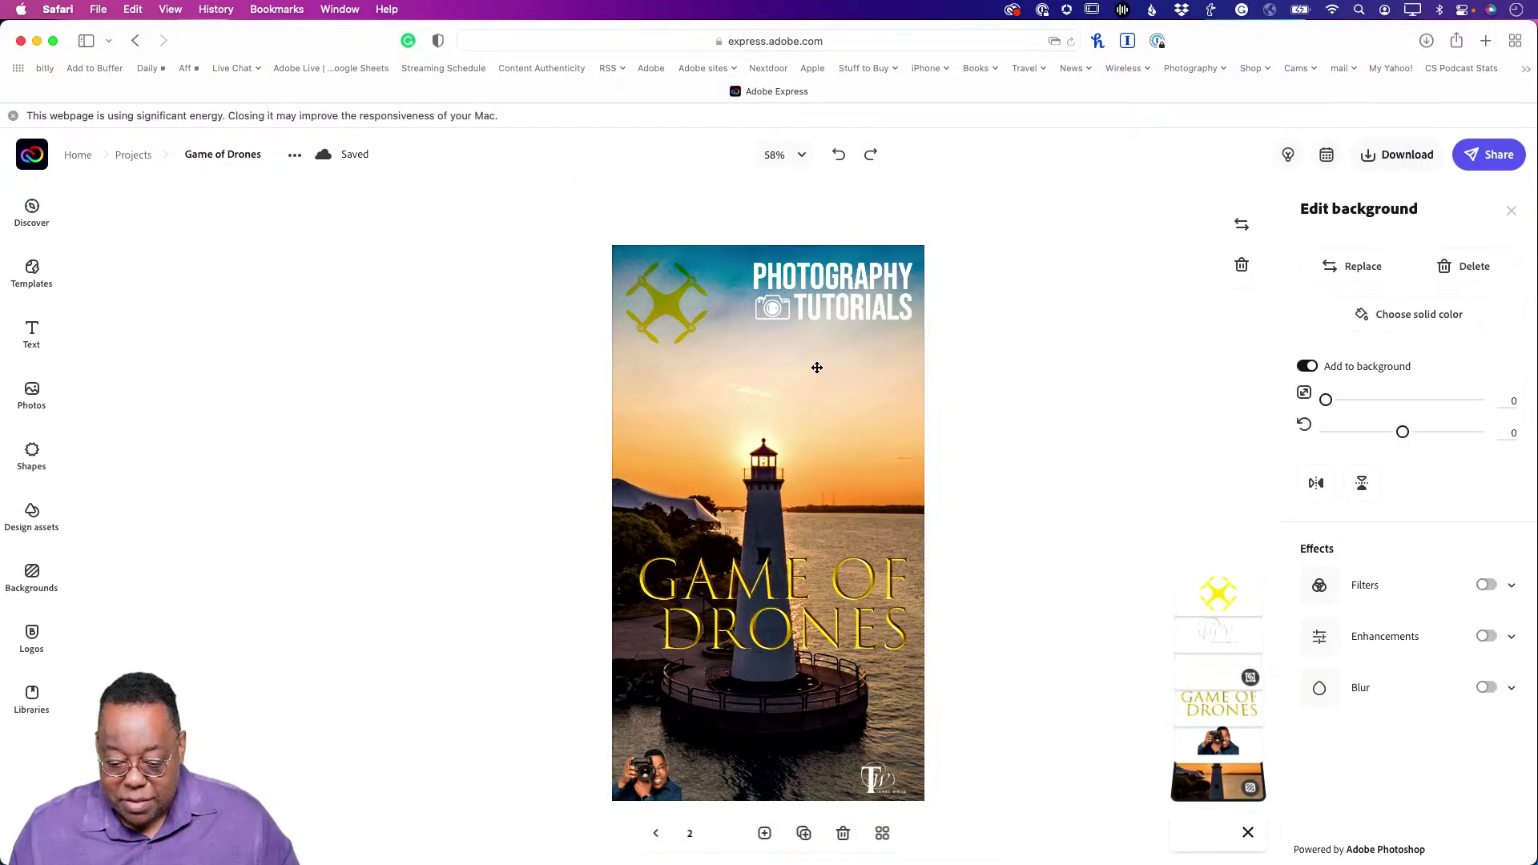
{"action": "left_click", "coordinate": [1379, 164]}
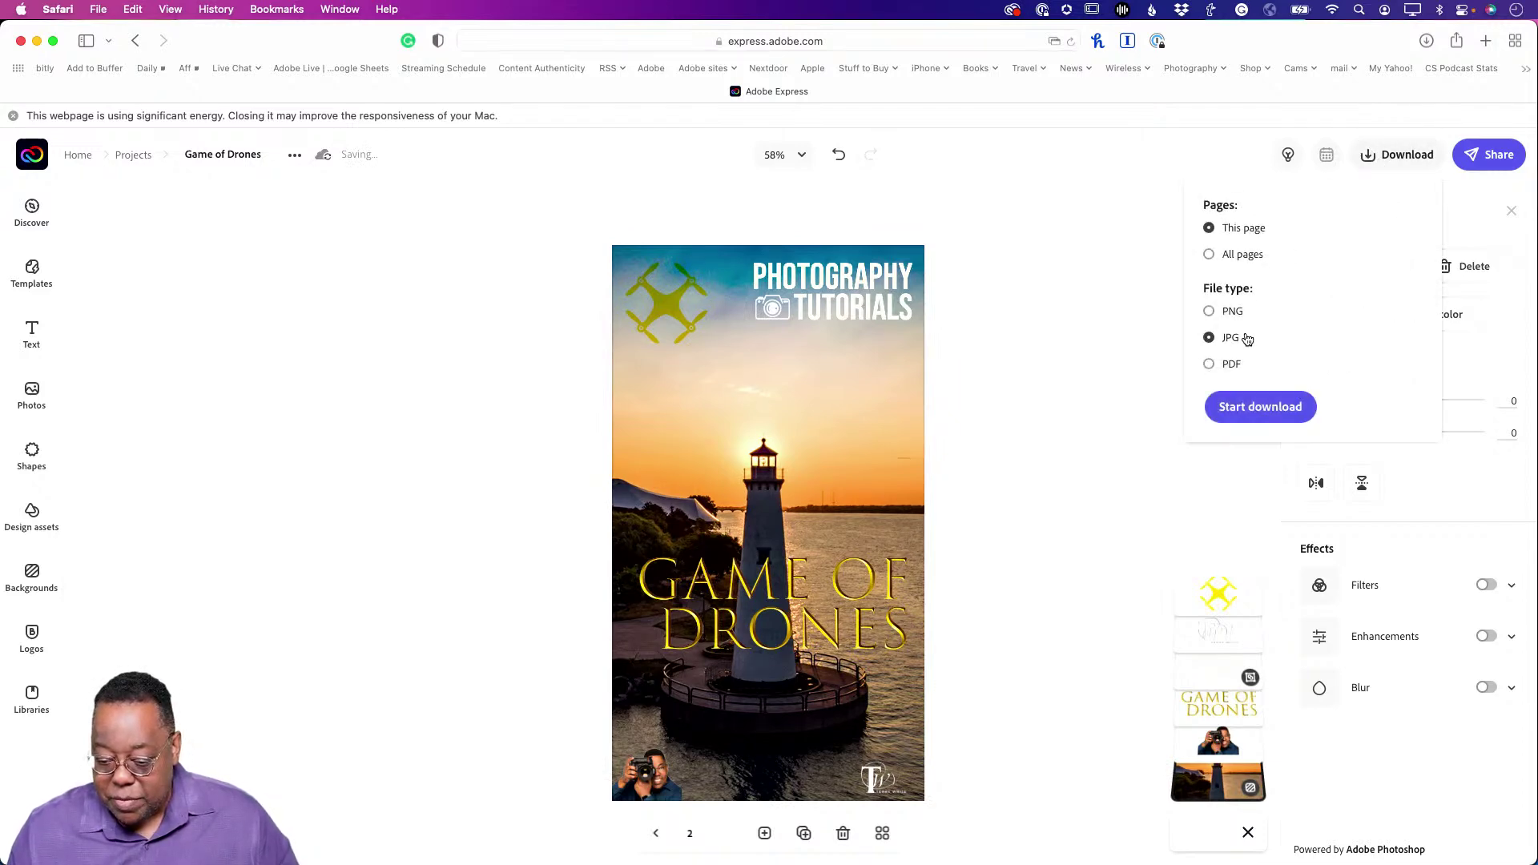
{"action": "left_click", "coordinate": [1210, 312]}
{"action": "left_click", "coordinate": [1260, 406]}
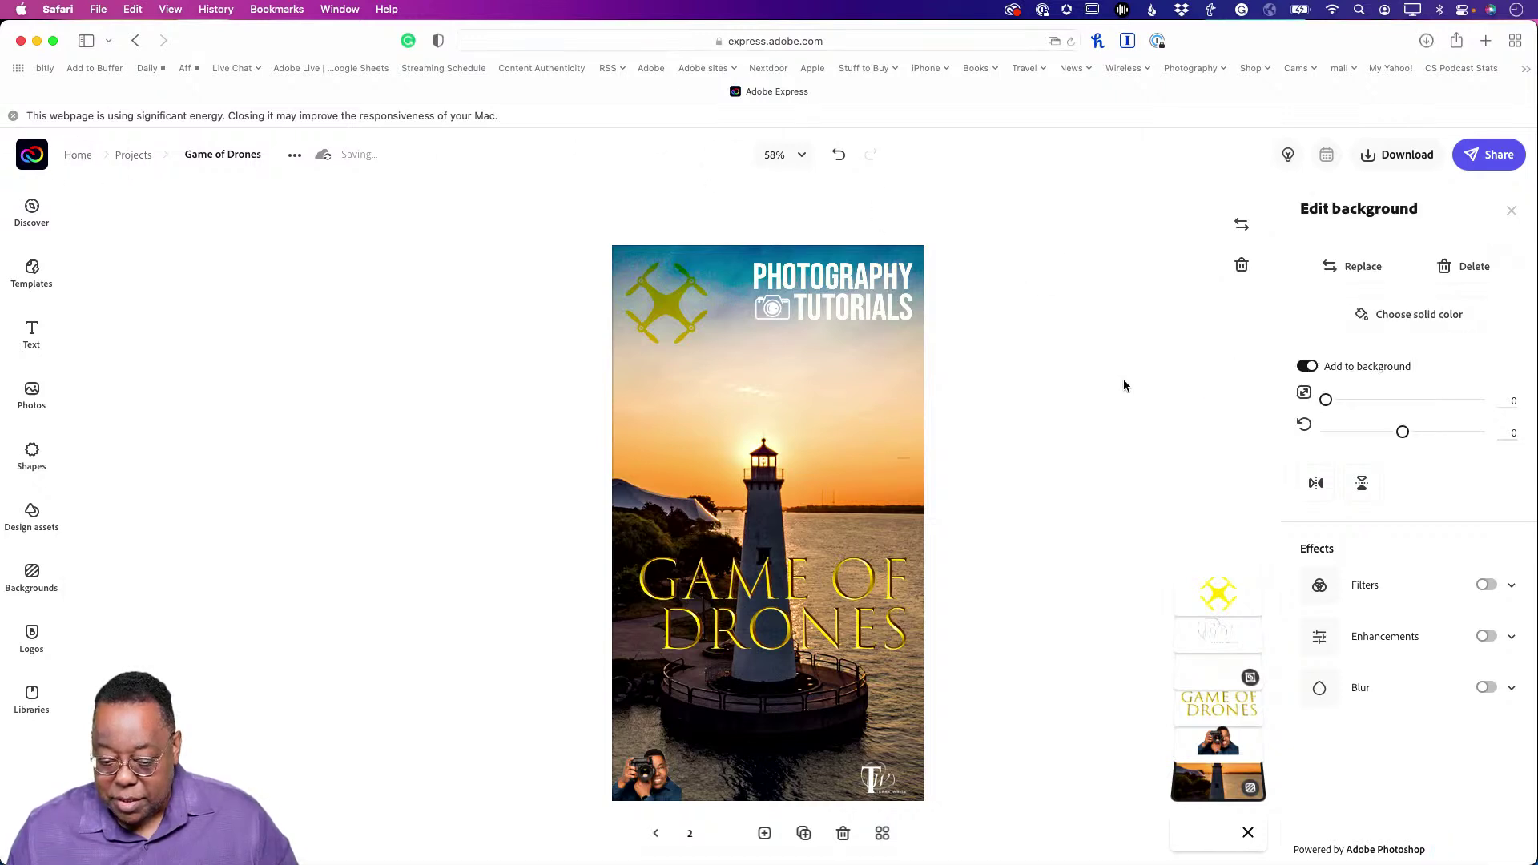
Switch to the Downloads folder in Finder, preview the downloaded Game of Drones-2.png, and close the preview.
{"action": "key", "text": "super+Tab"}
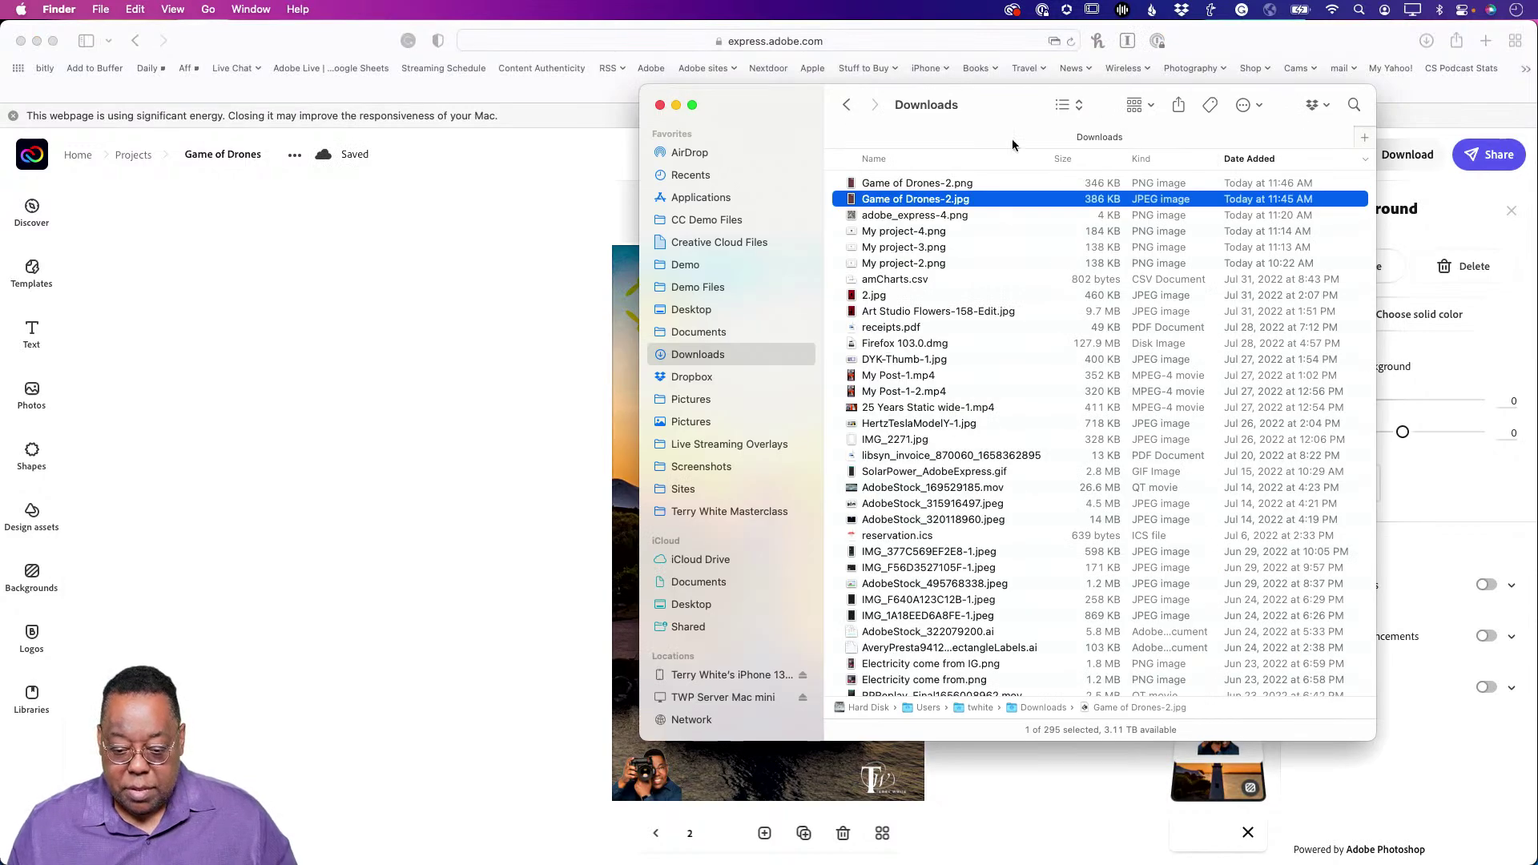
{"action": "left_click", "coordinate": [1003, 183]}
{"action": "key", "text": "space"}
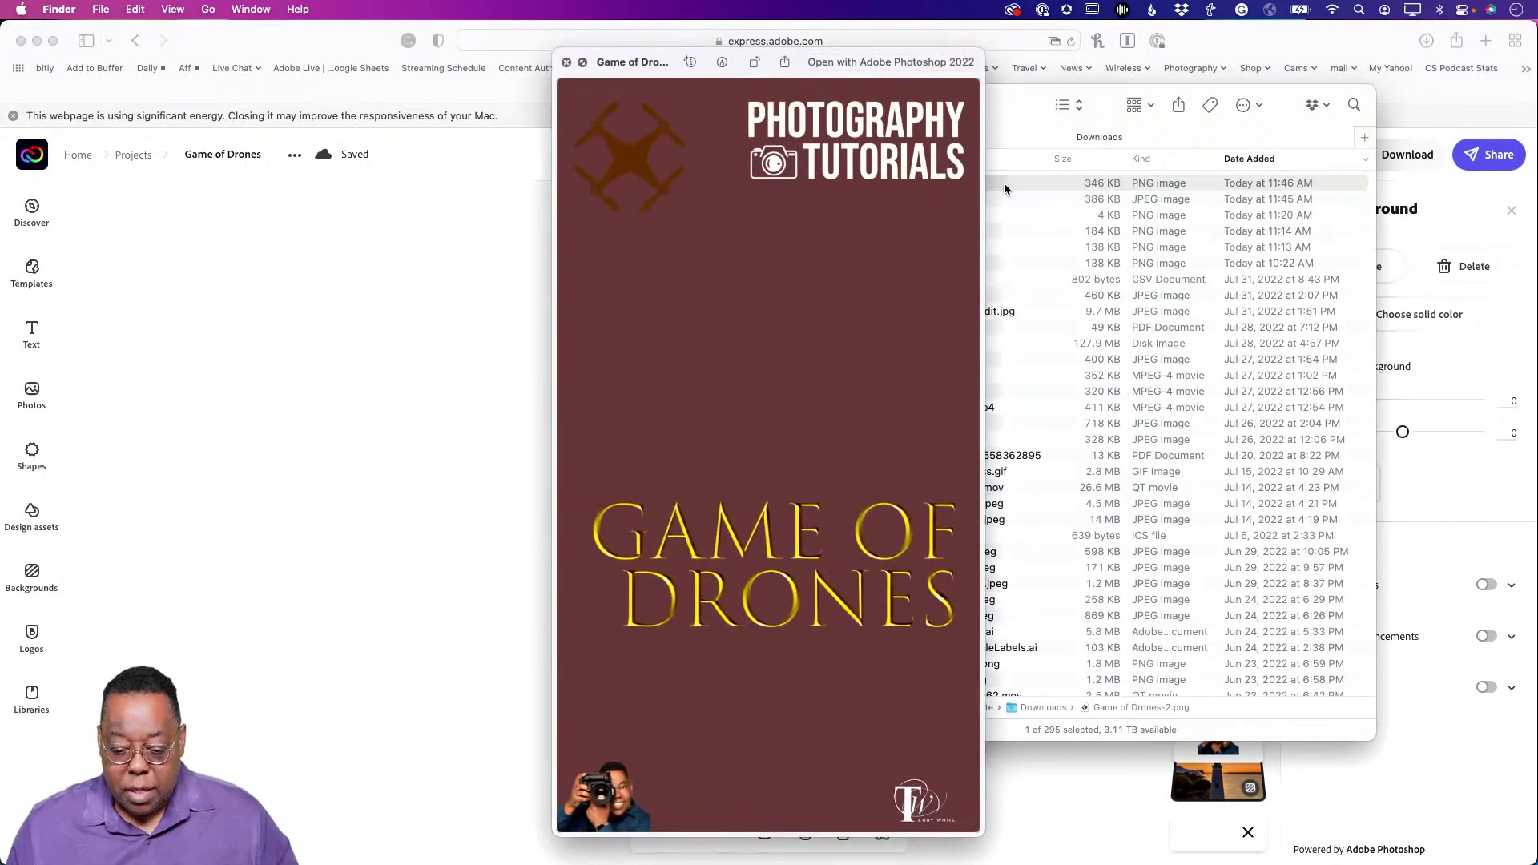
{"action": "key", "text": "space"}
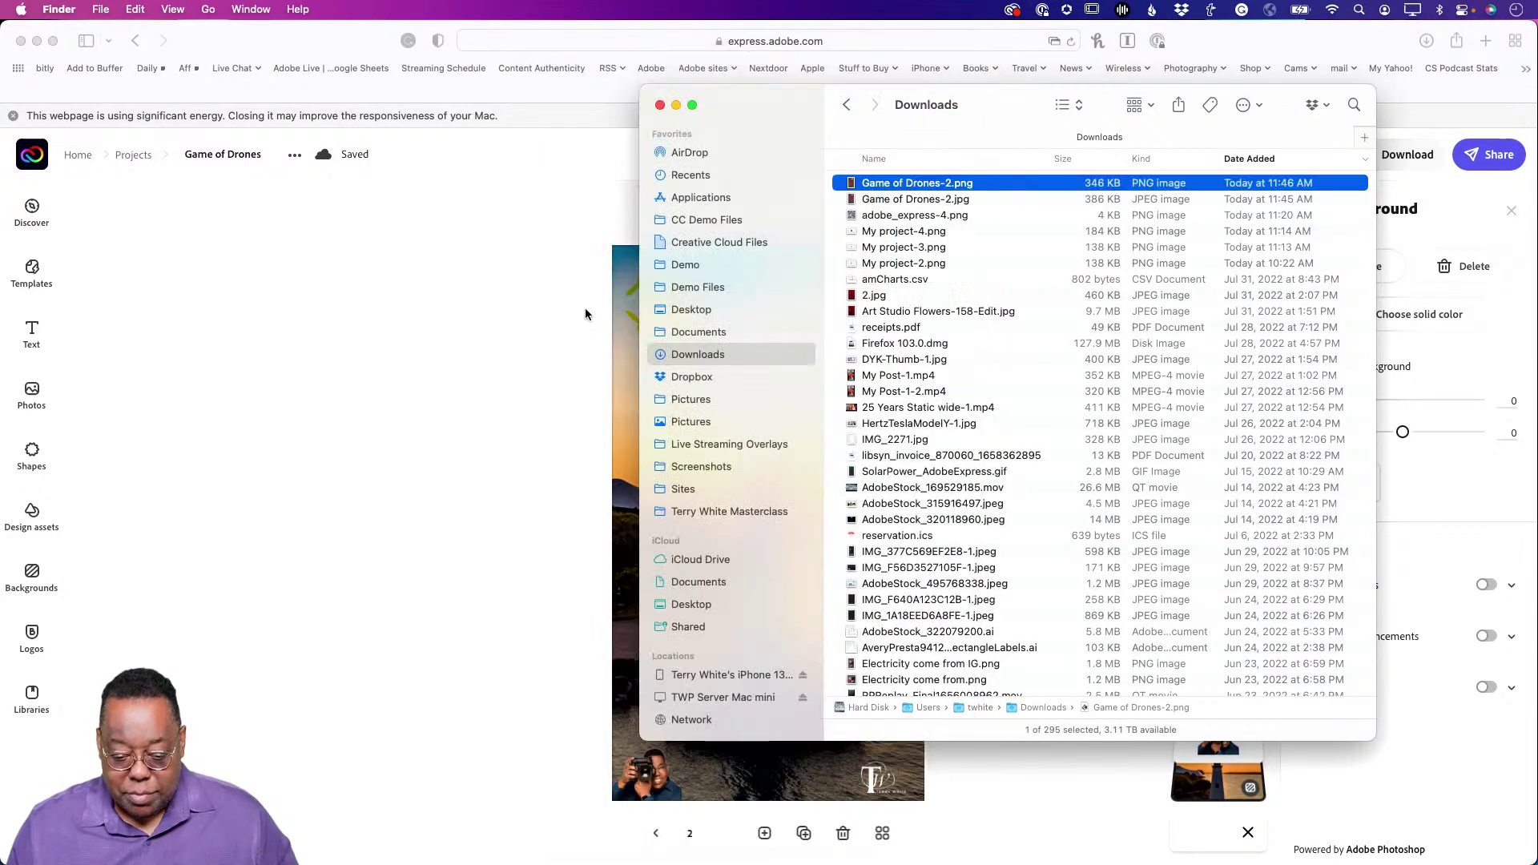
Return to Adobe Express in Safari and shift the story's background photo so the lighthouse stands slightly right of centre.
{"action": "left_click", "coordinate": [450, 385]}
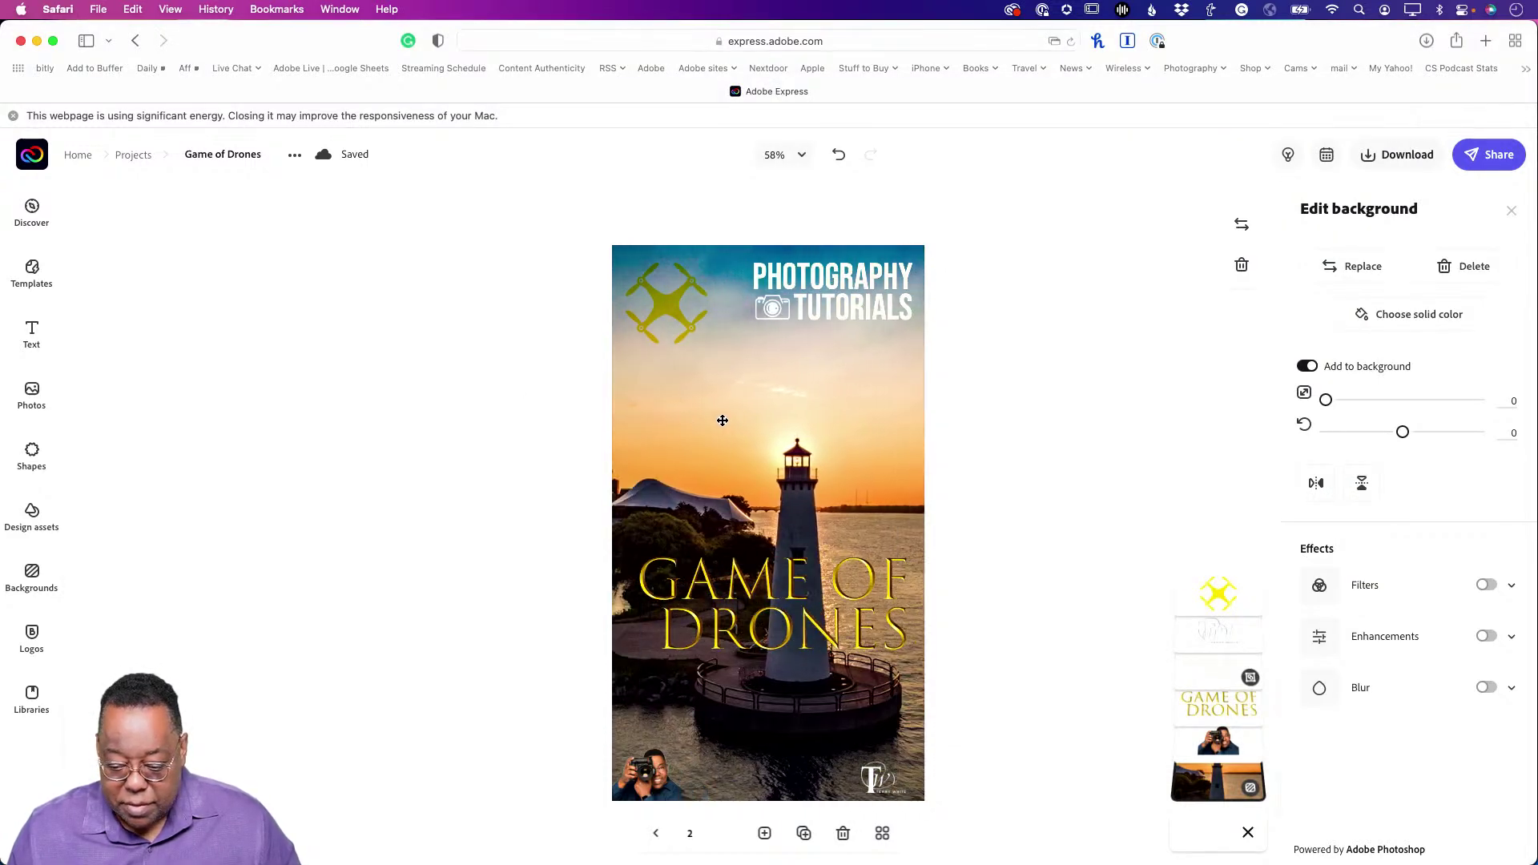
{"action": "left_click", "coordinate": [1007, 442]}
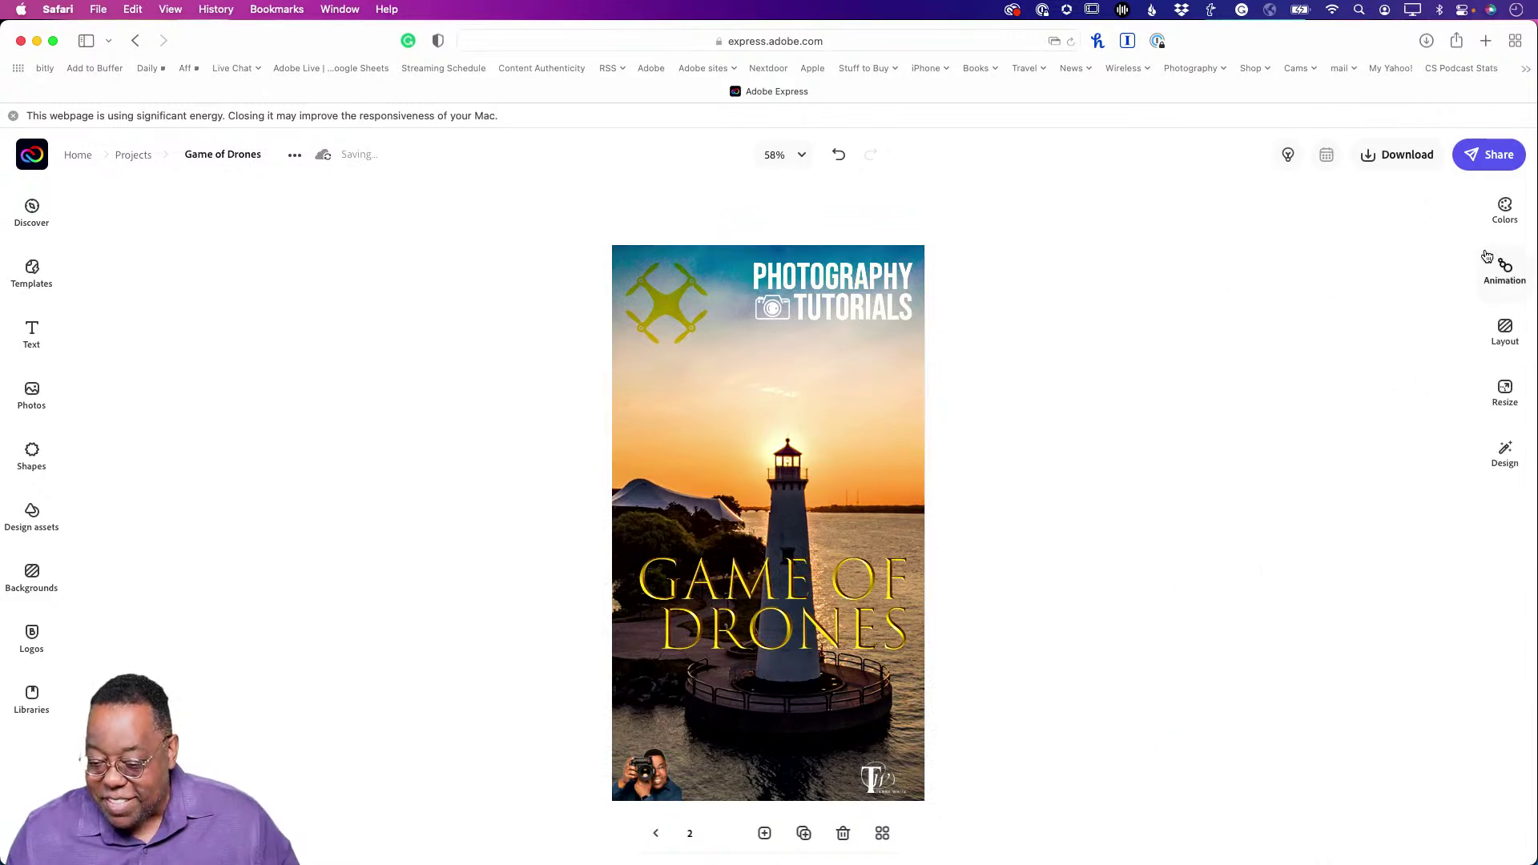
{"action": "left_click", "coordinate": [866, 470]}
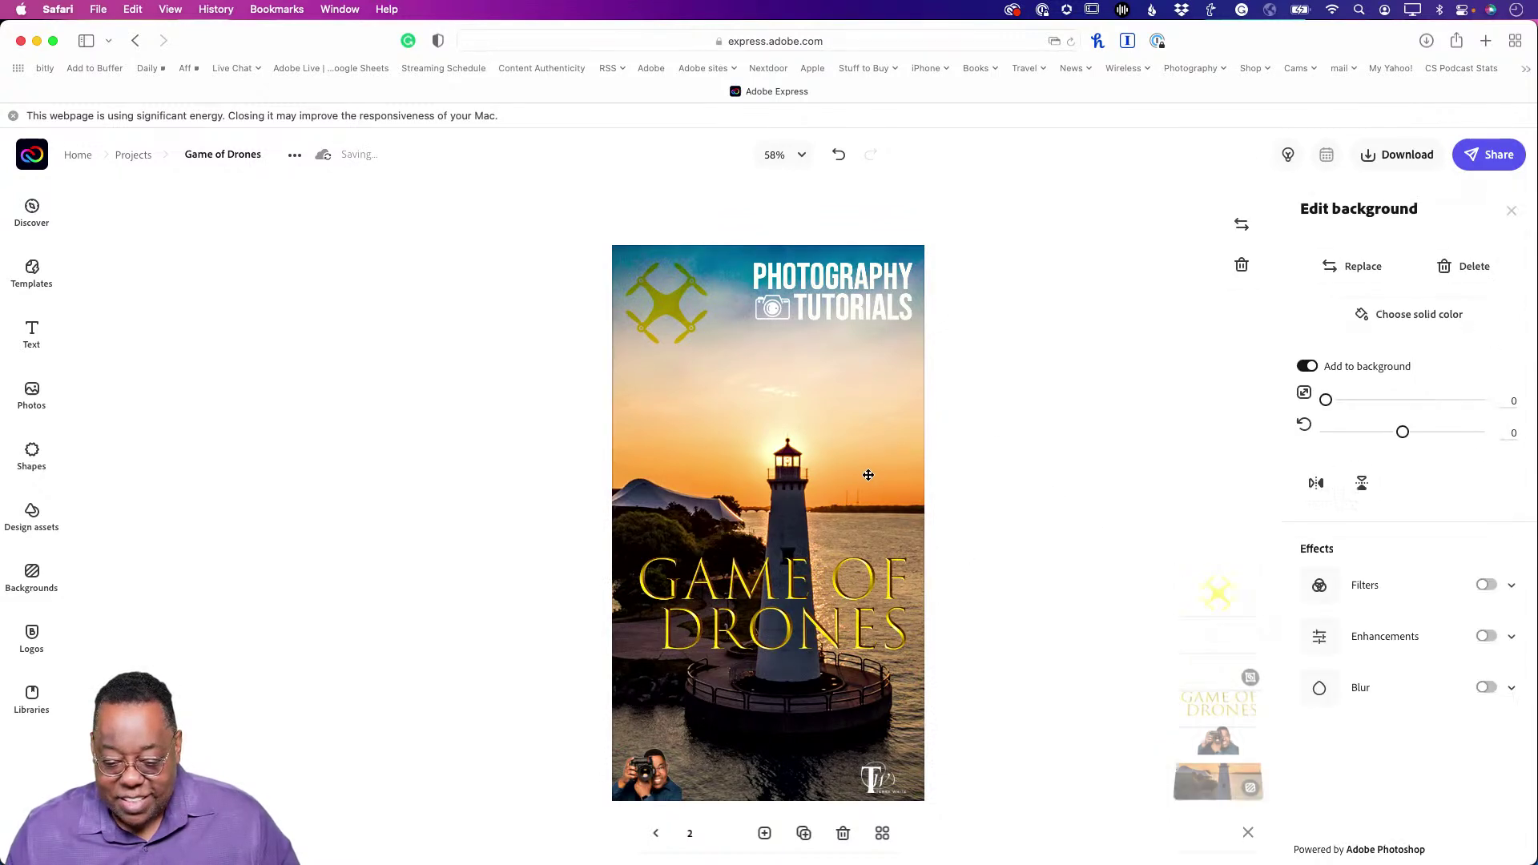
Download all pages of the Game of Drones project as JPG files.
{"action": "left_click", "coordinate": [1388, 167]}
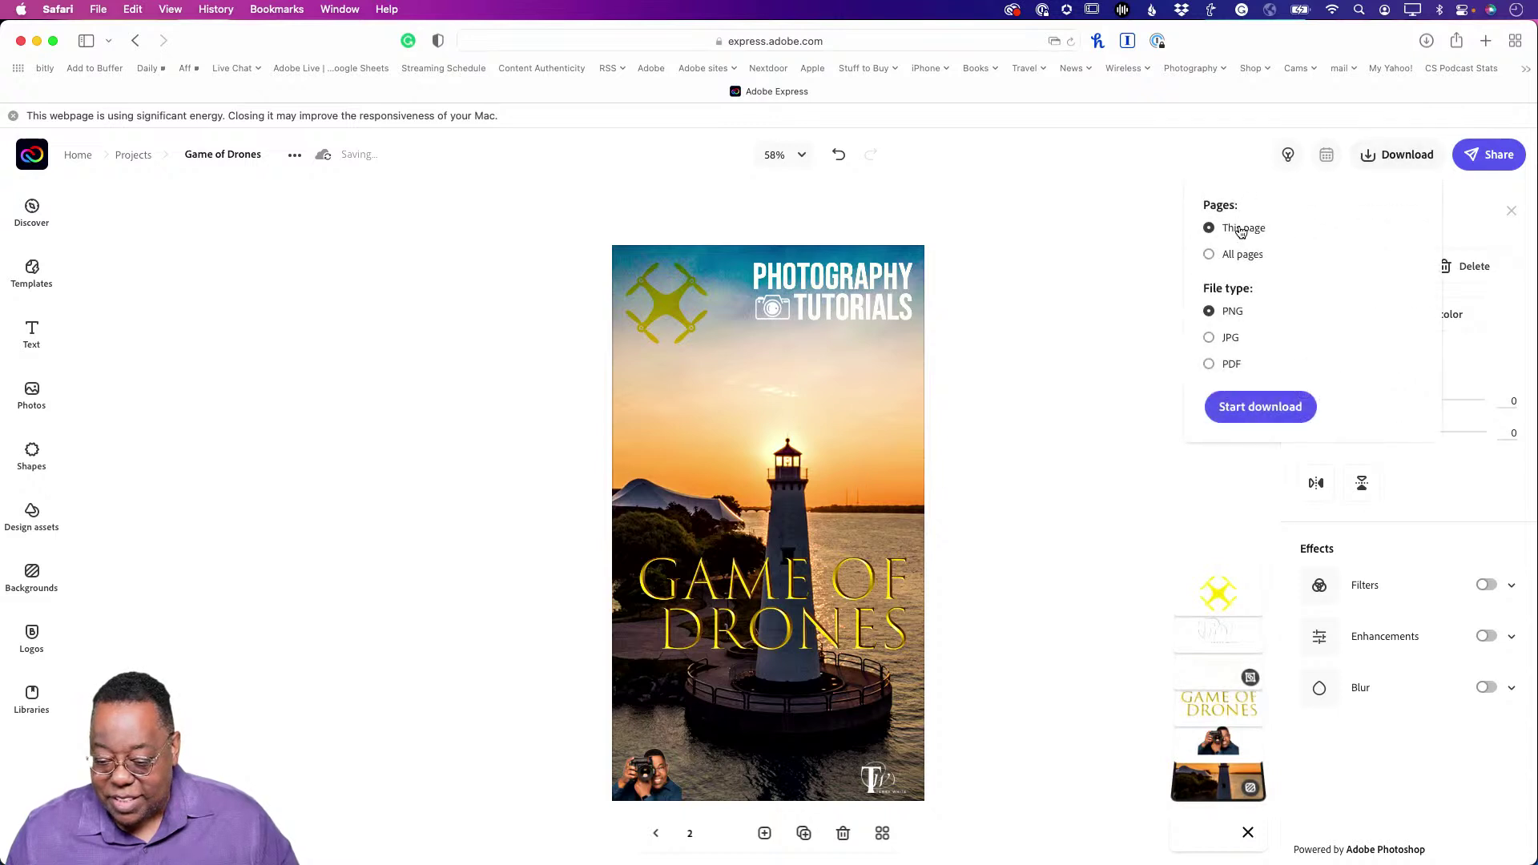
{"action": "left_click", "coordinate": [1231, 262]}
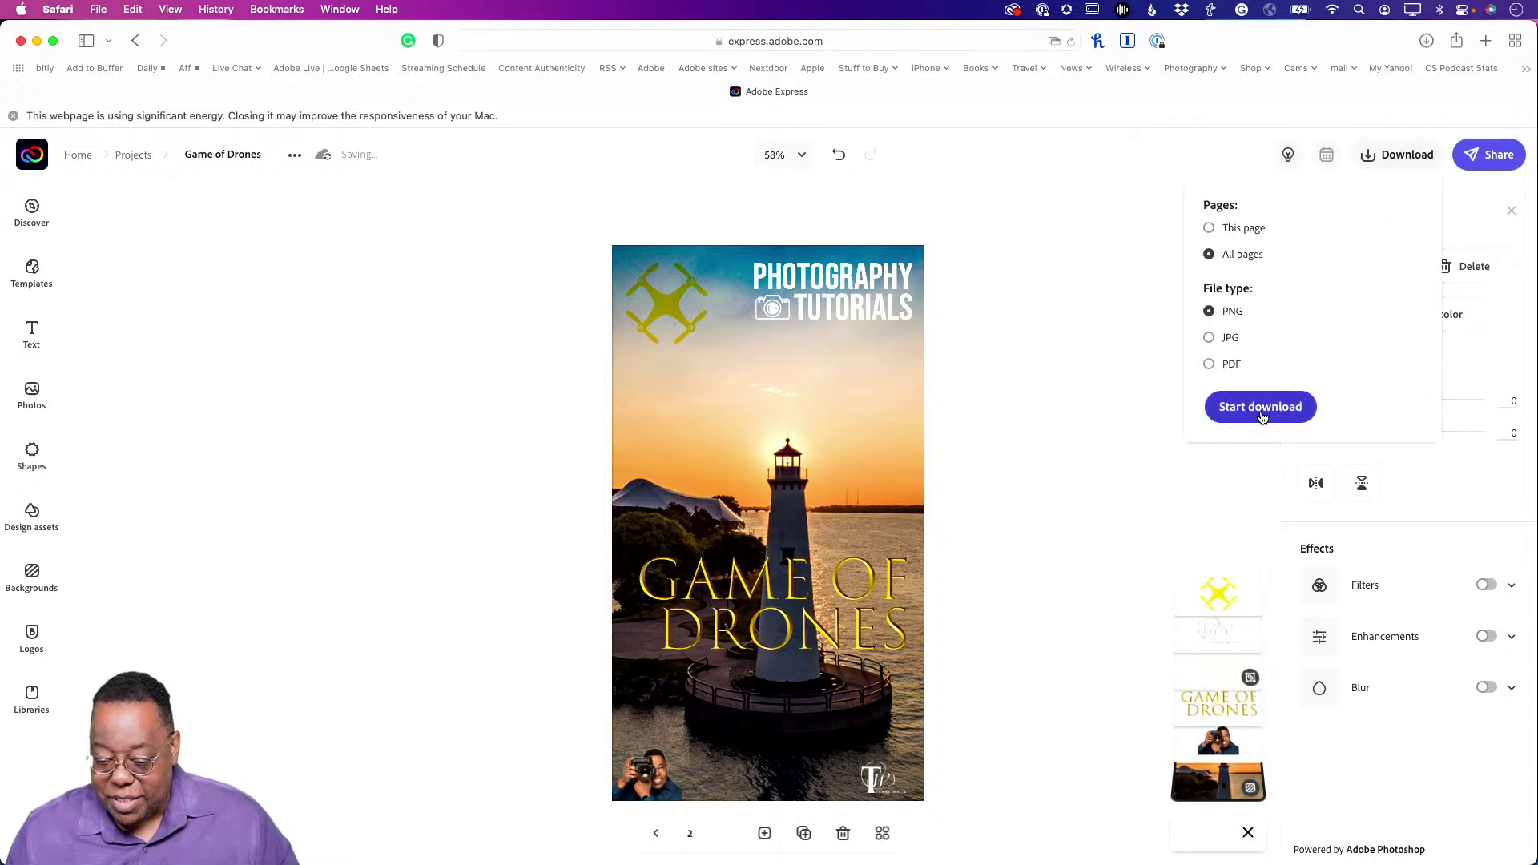
{"action": "left_click", "coordinate": [1209, 338]}
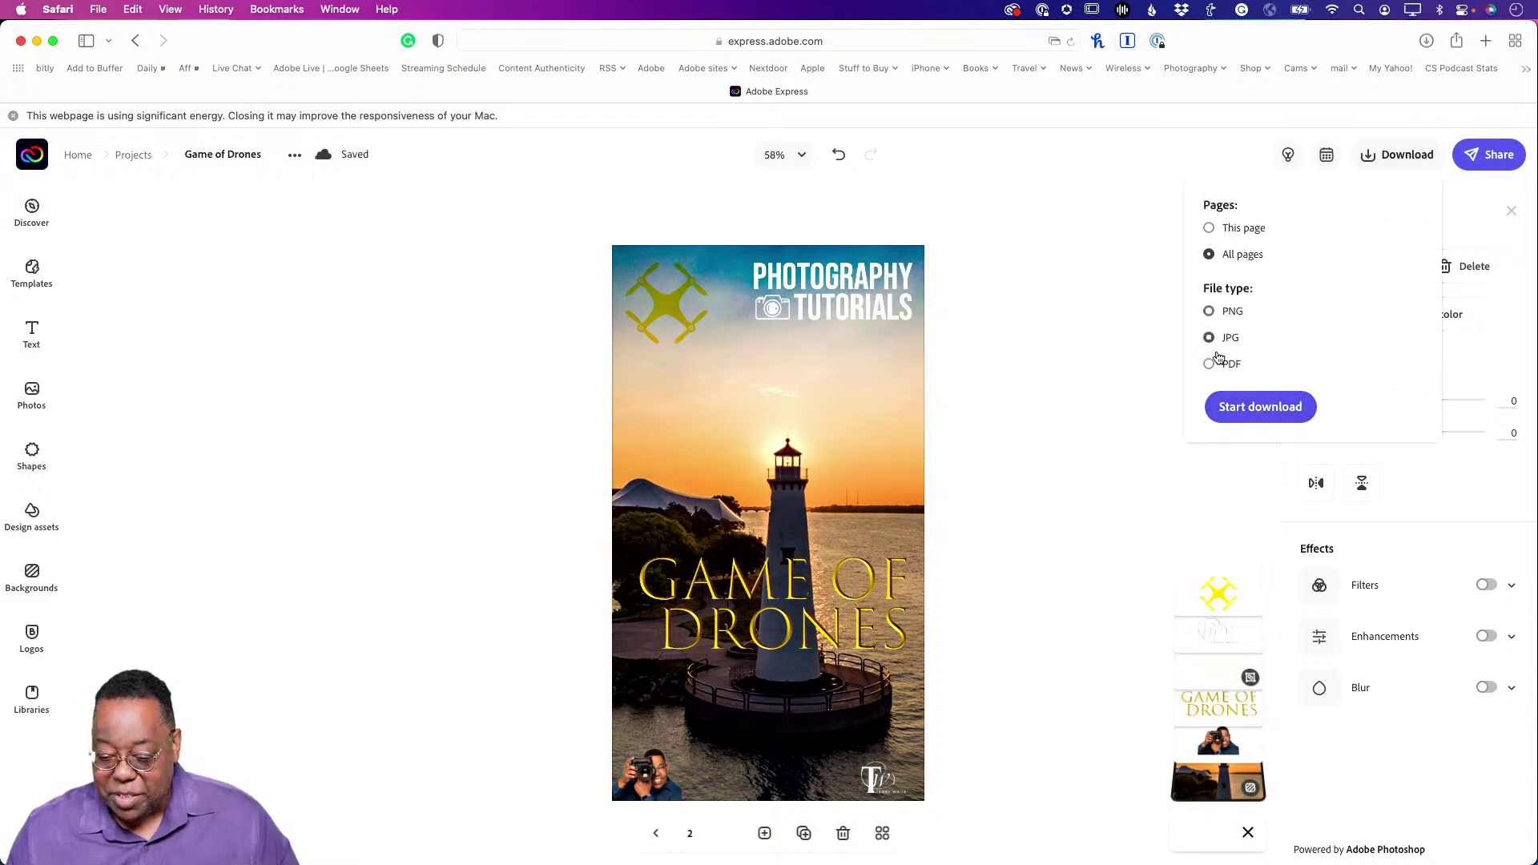
{"action": "left_click", "coordinate": [1265, 406]}
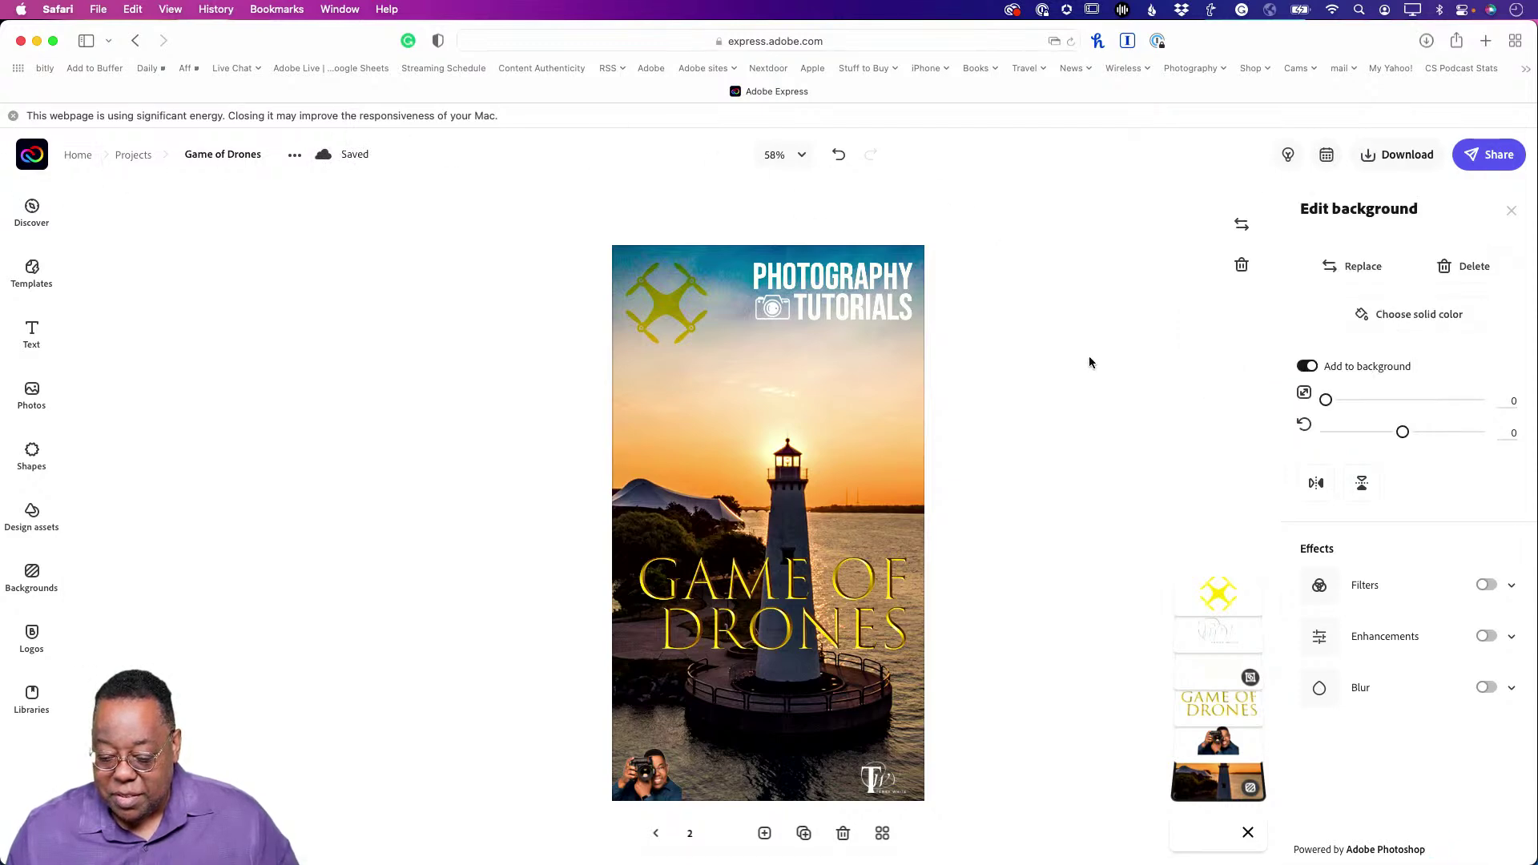
Switch to Finder, extract Game of Drones.zip in the Downloads folder, and expand the resulting folder's contents.
{"action": "key", "text": "super+Tab"}
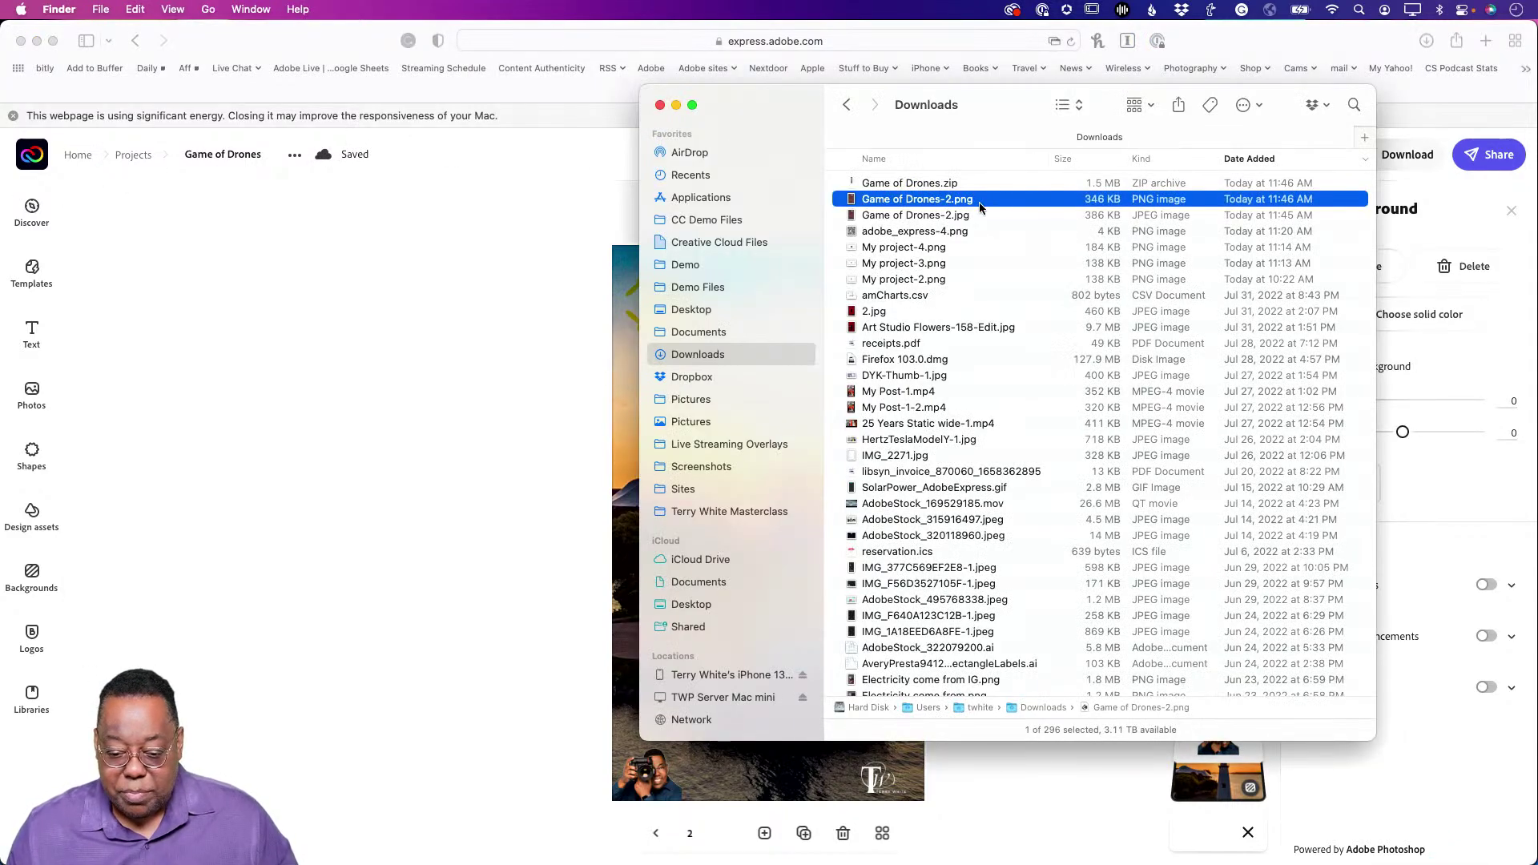
{"action": "left_click", "coordinate": [922, 184]}
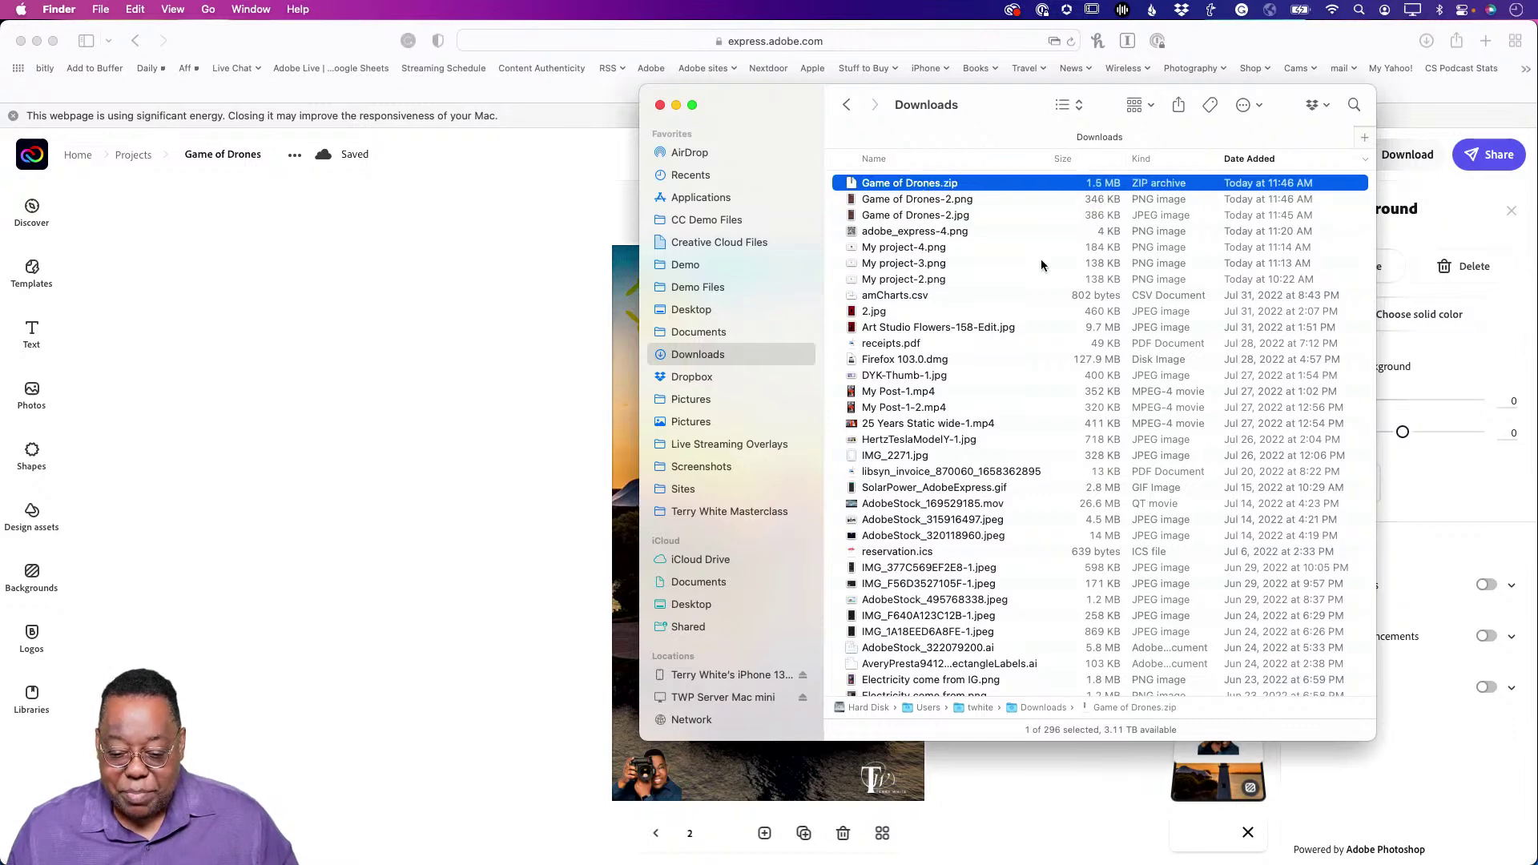
{"action": "double_click", "coordinate": [854, 188]}
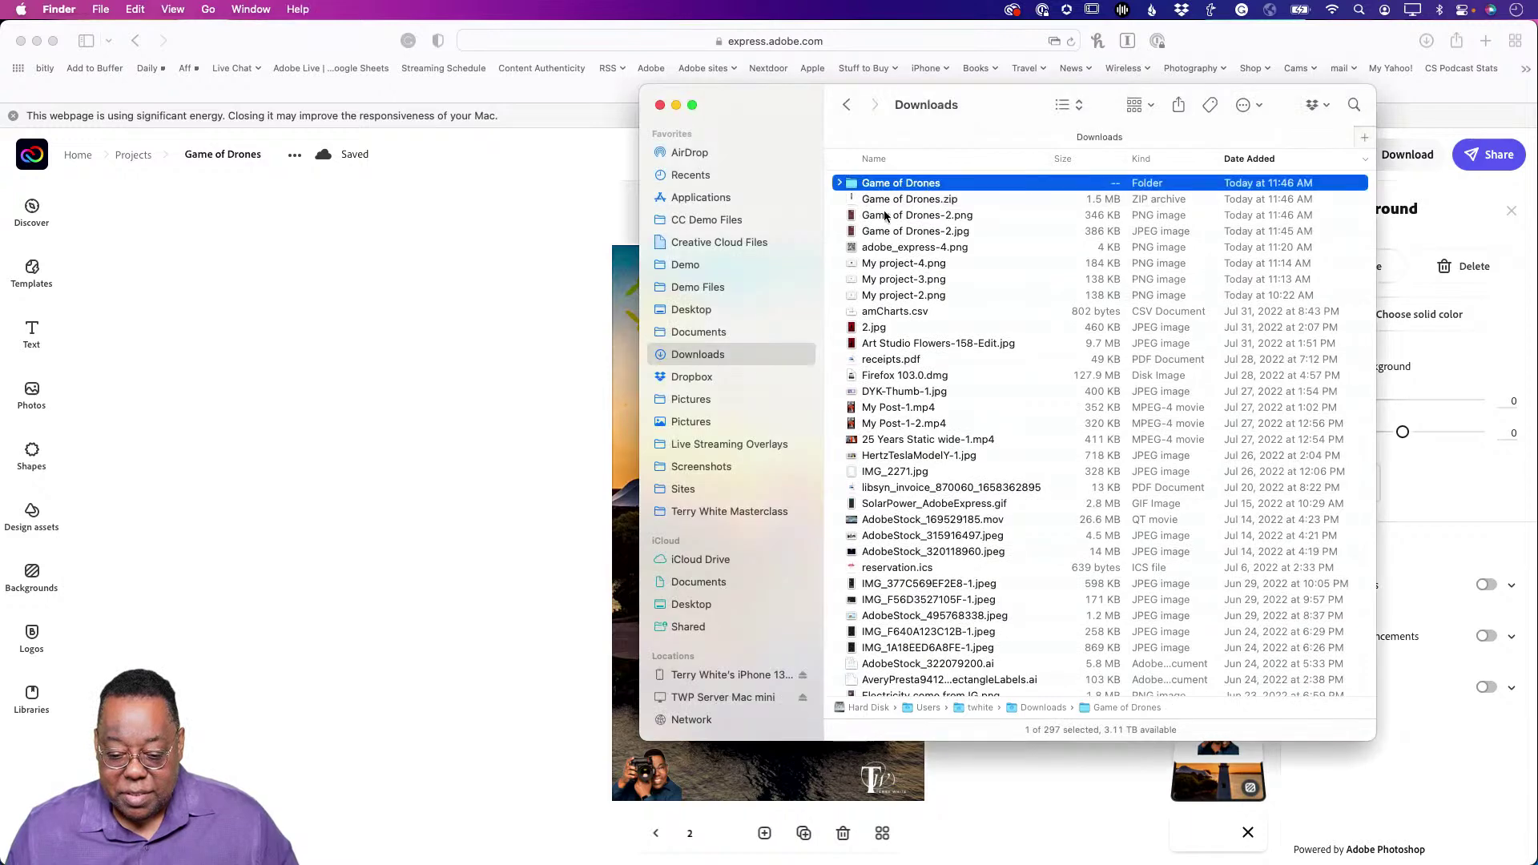
{"action": "left_click", "coordinate": [841, 185]}
Preview Game of Drones-2.jpg and Game of Drones-1.jpg inside the extracted Game of Drones folder, and close the preview.
{"action": "left_click", "coordinate": [889, 201]}
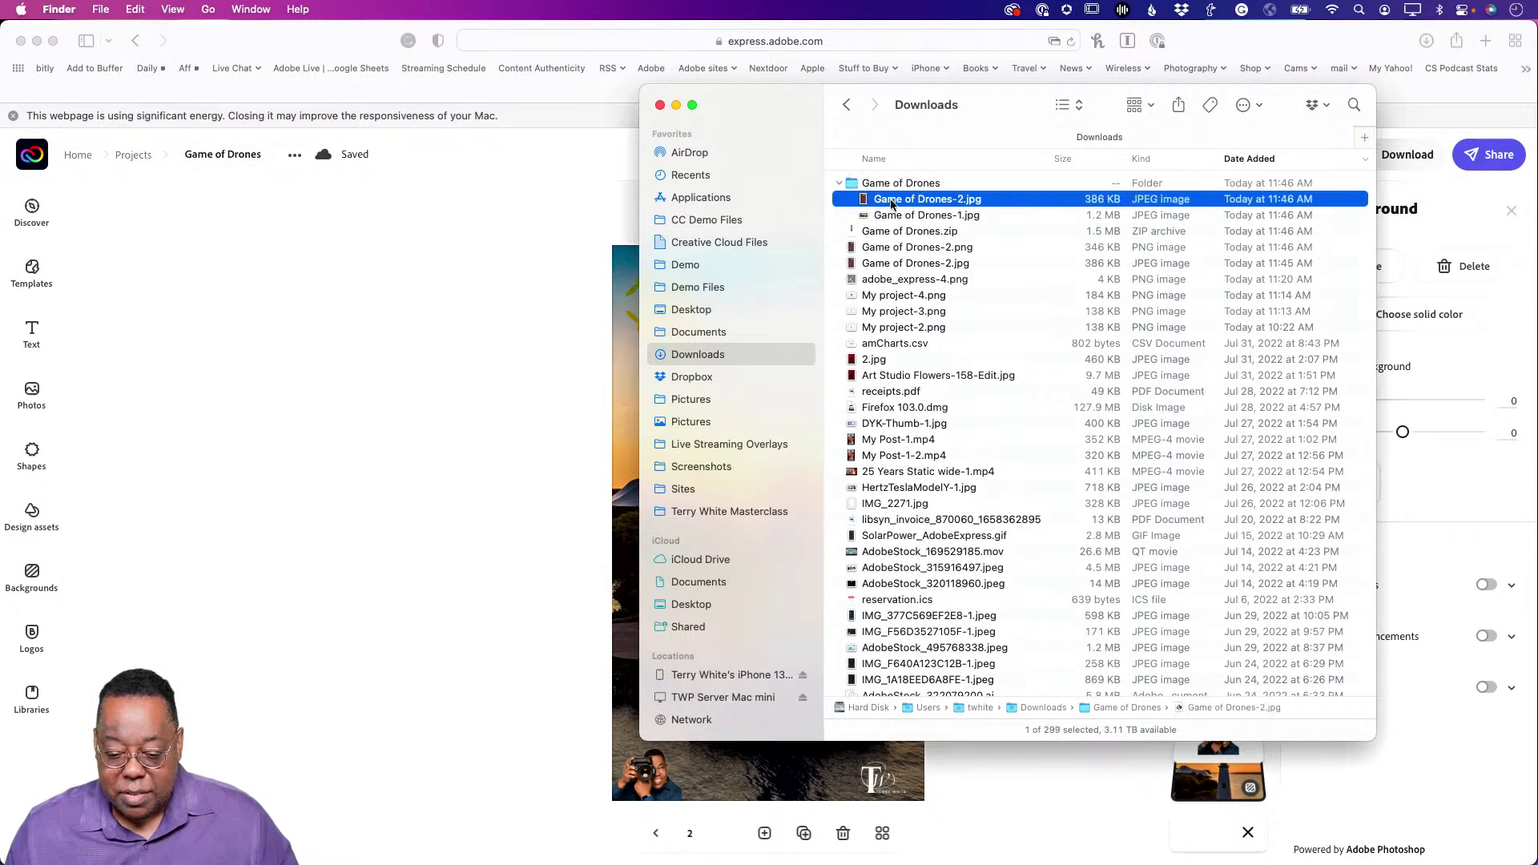
{"action": "key", "text": "space"}
{"action": "key", "text": "Down"}
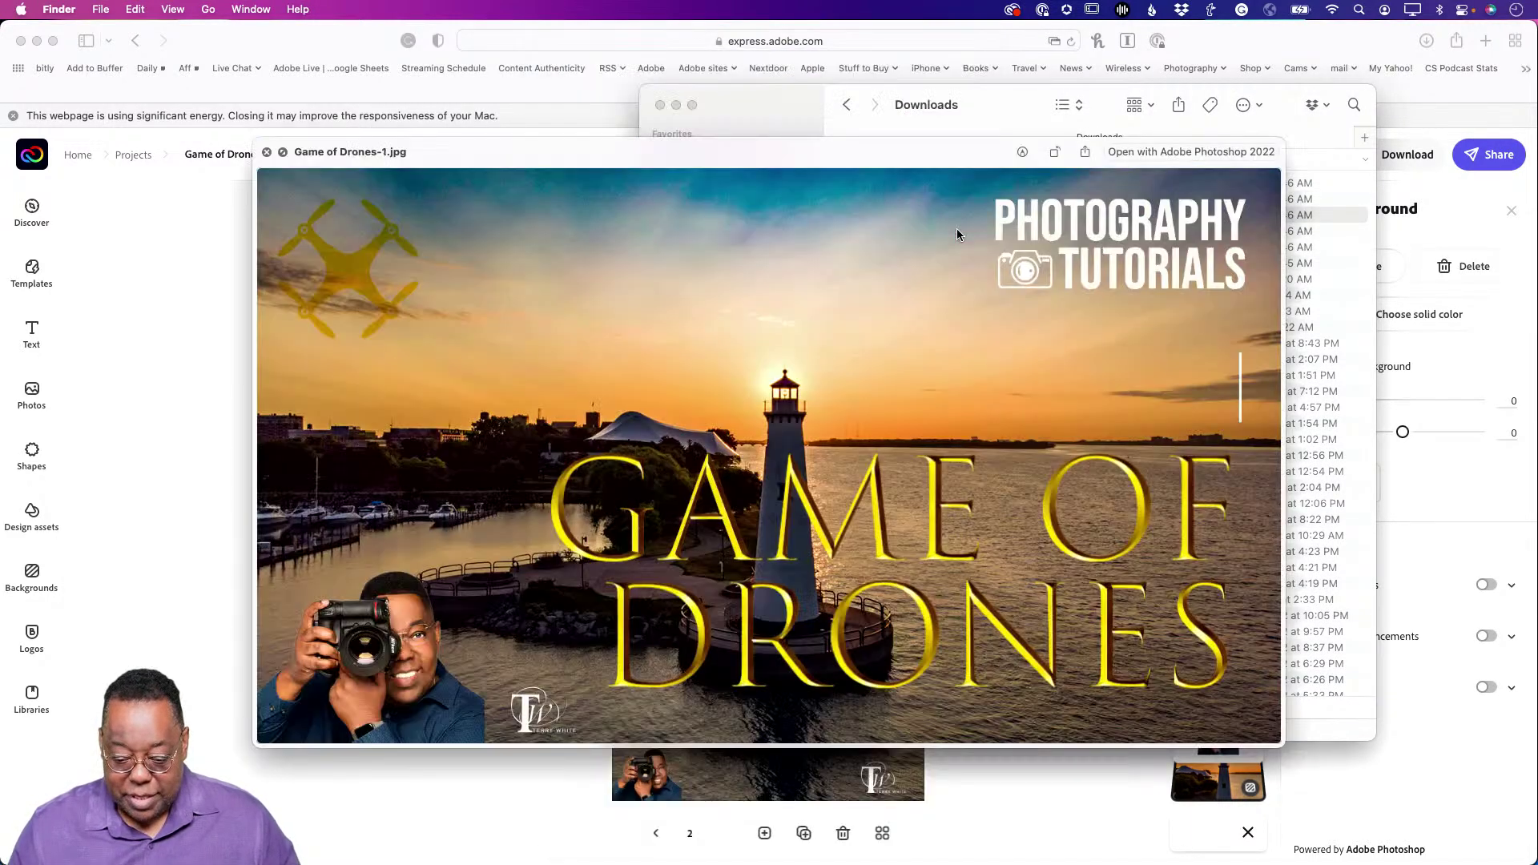
{"action": "key", "text": "Up"}
{"action": "key", "text": "space"}
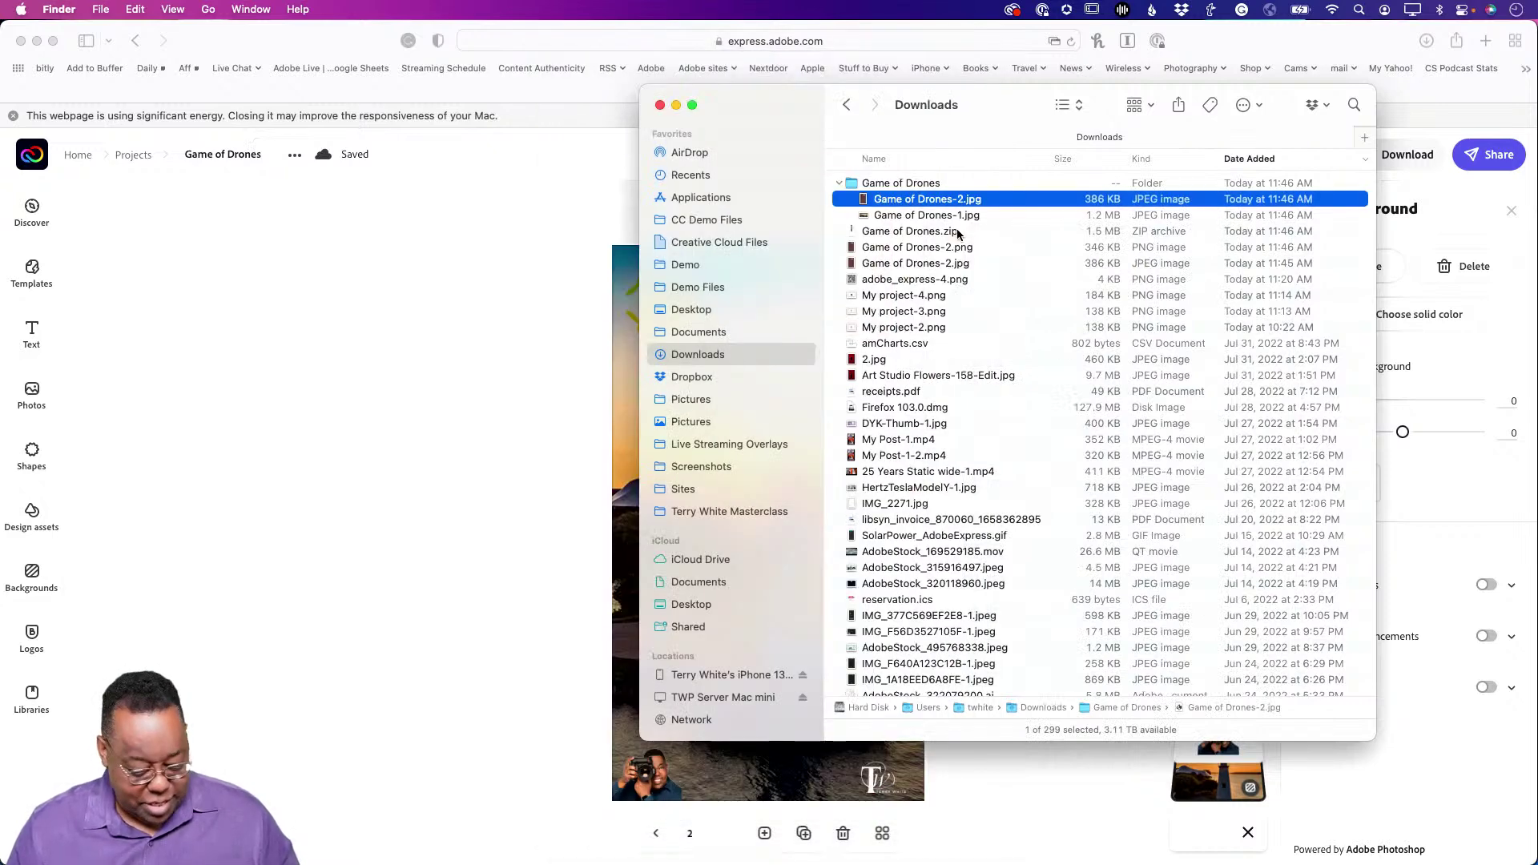
Back in Adobe Express, replace the story's background with the lighthouse photo from the drone portfolio album under TWP in Lightroom.
{"action": "key", "text": "super+Tab"}
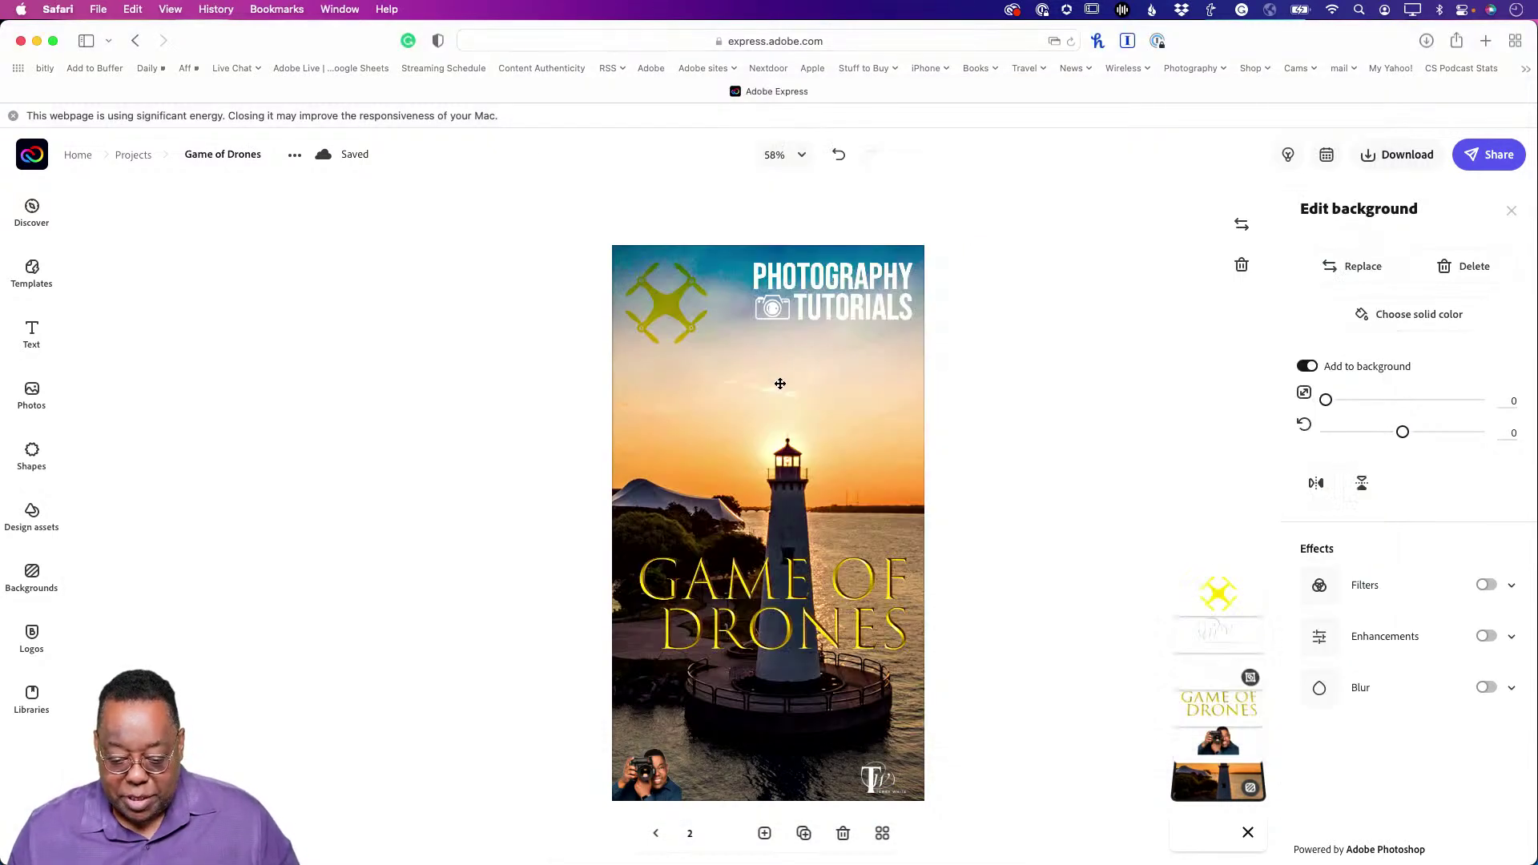
{"action": "left_click", "coordinate": [1348, 276]}
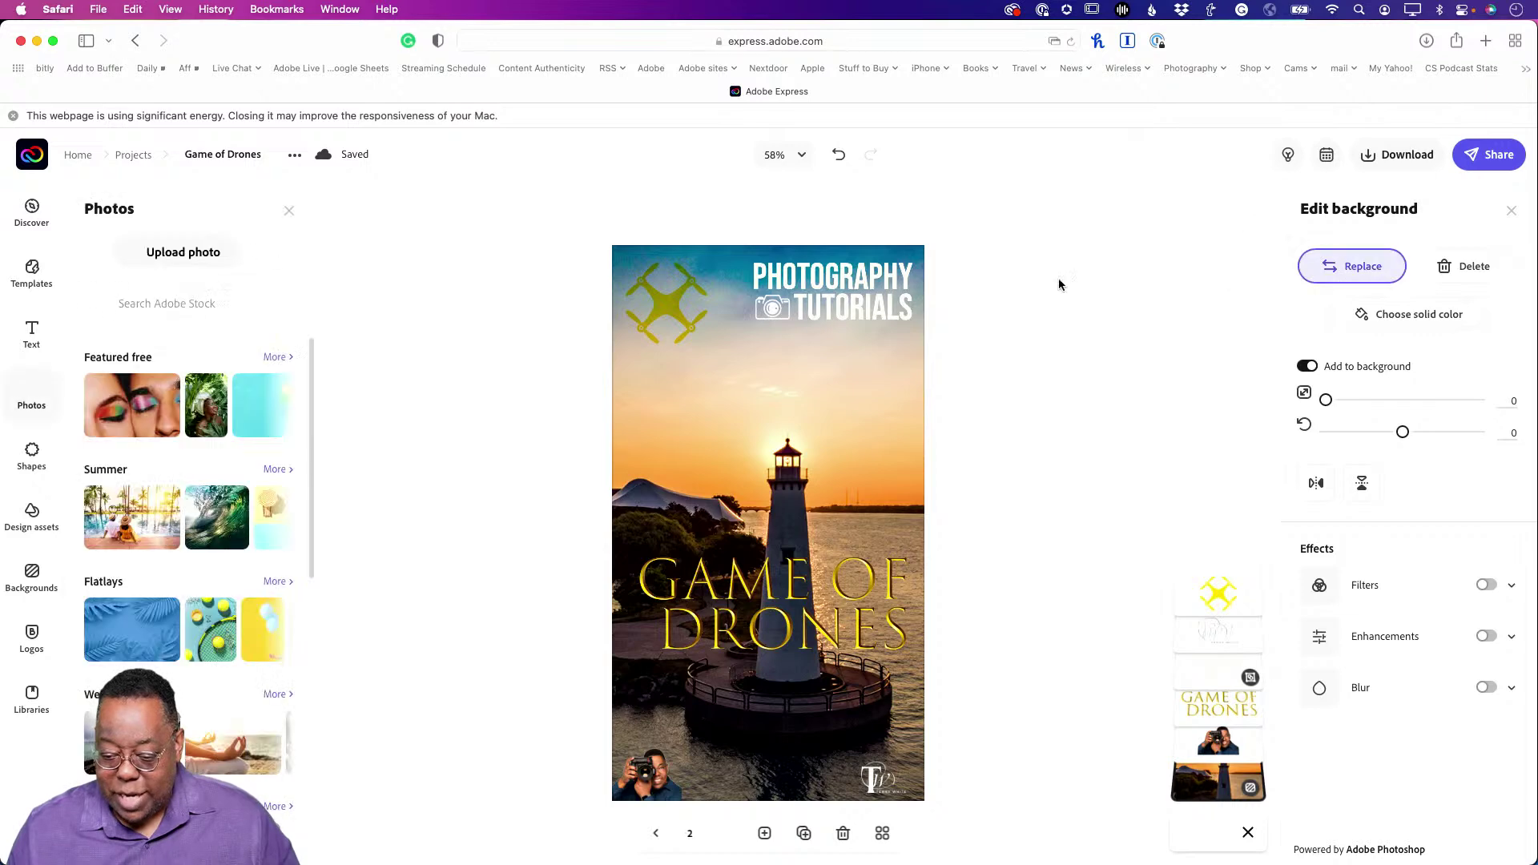
{"action": "left_click", "coordinate": [262, 255]}
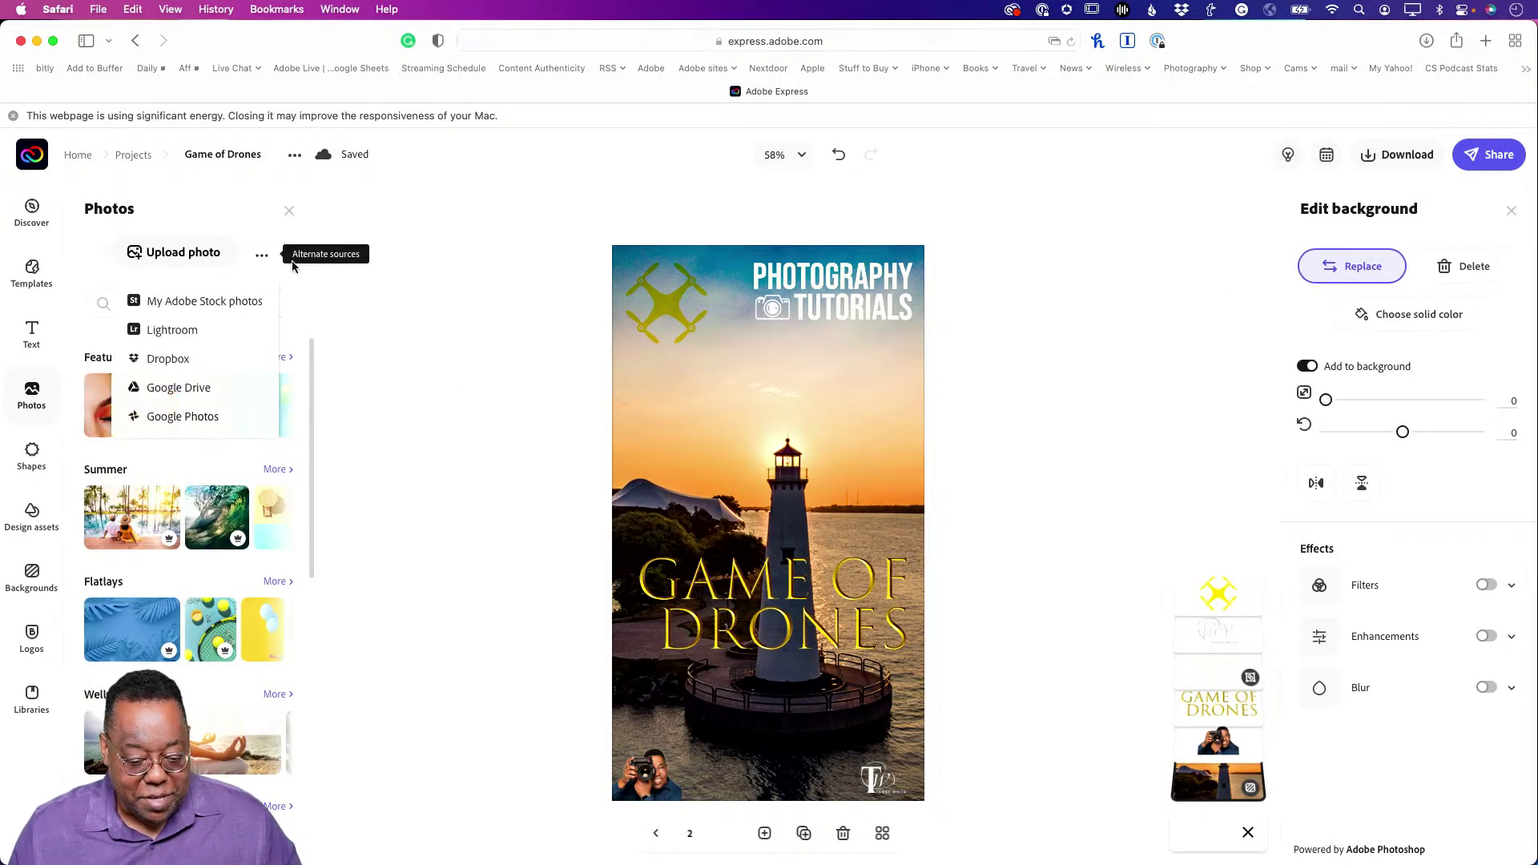
{"action": "left_click", "coordinate": [199, 330]}
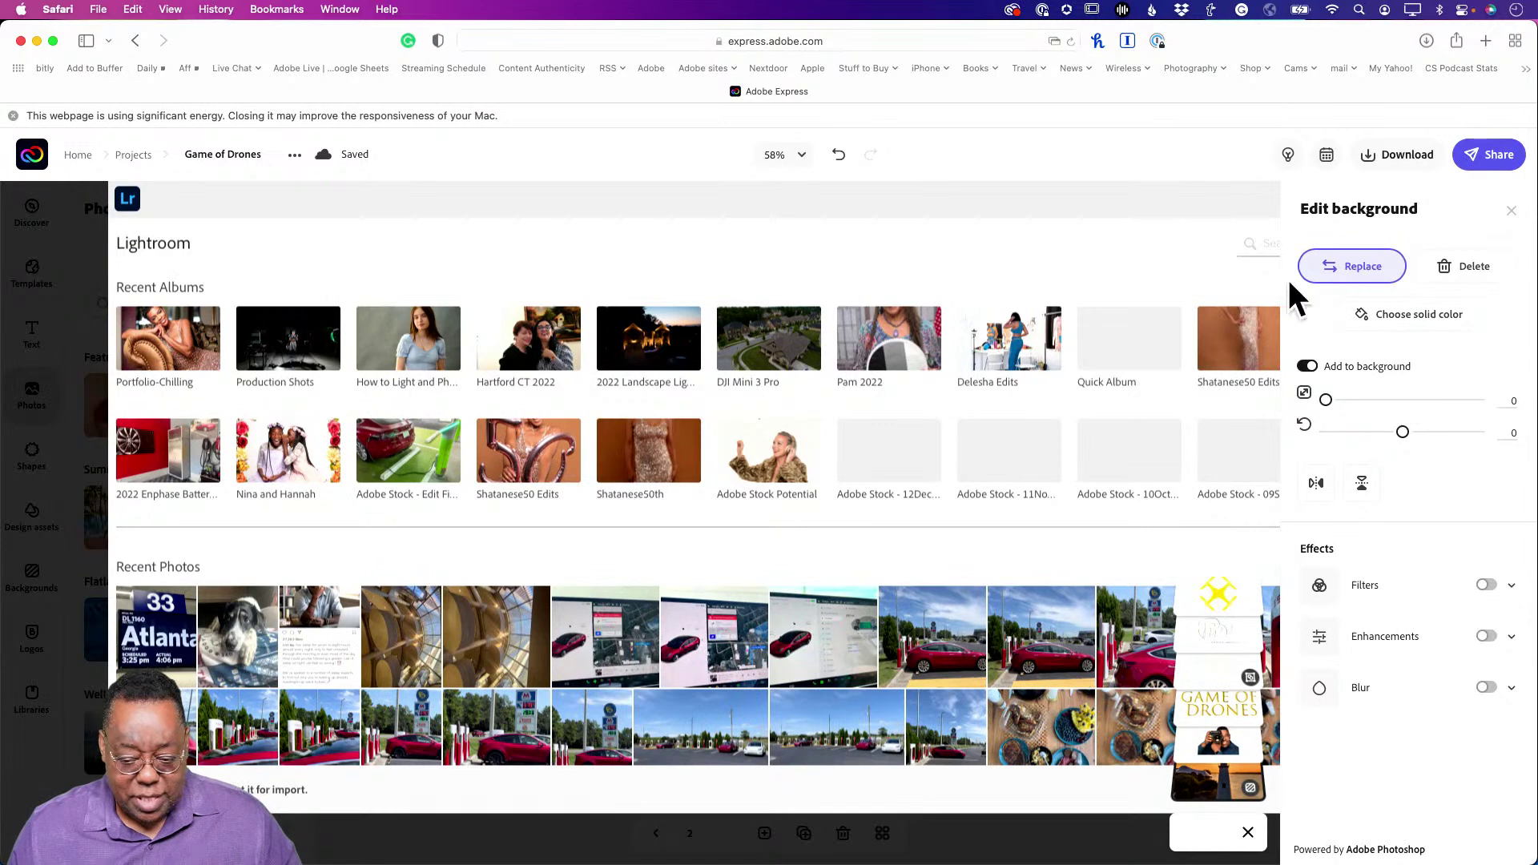
{"action": "left_click", "coordinate": [175, 339]}
{"action": "left_click", "coordinate": [286, 269]}
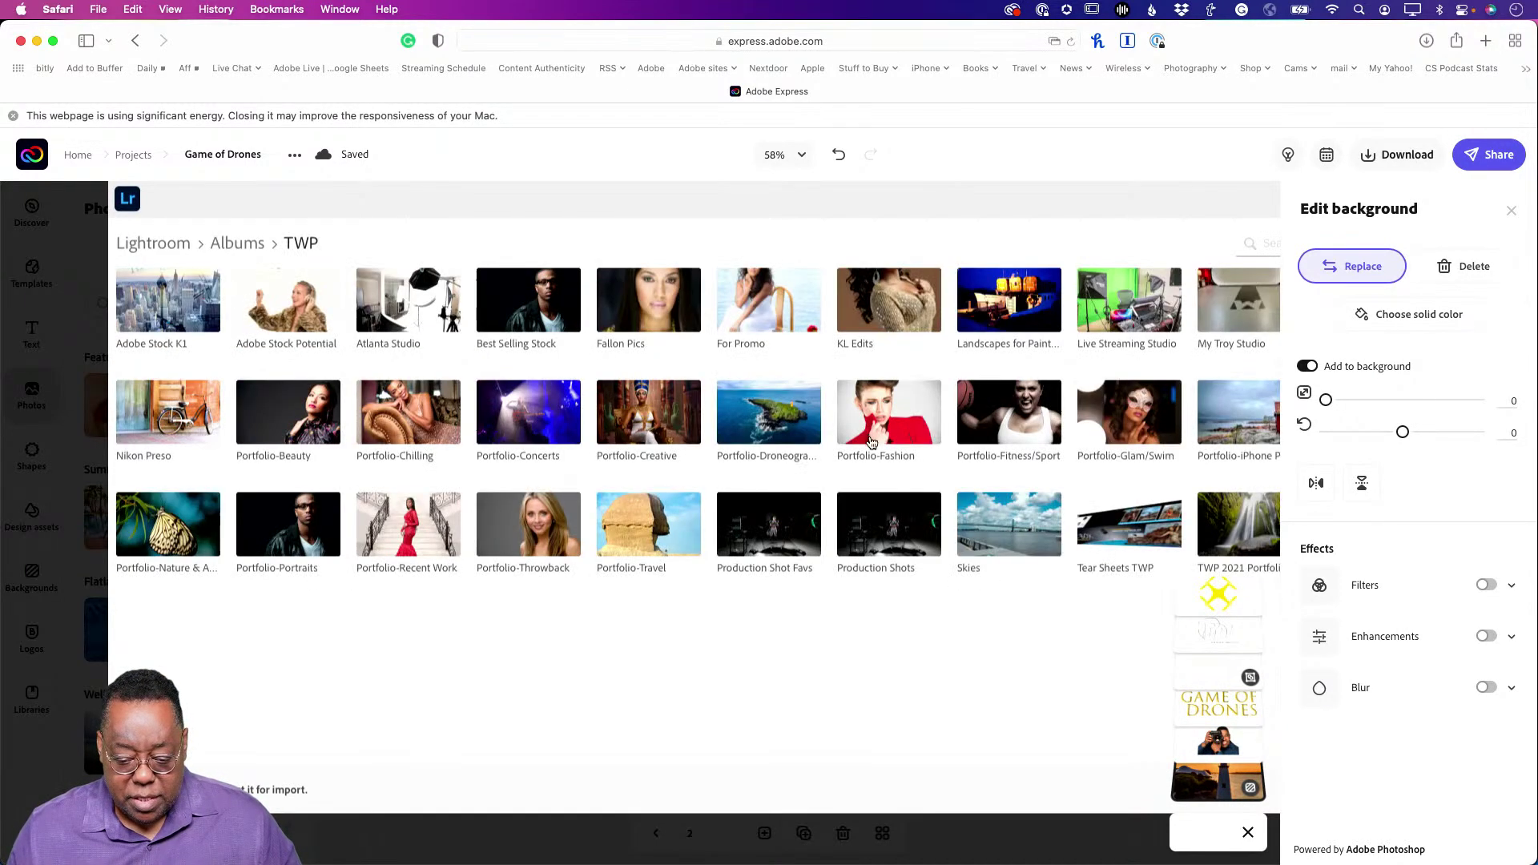
{"action": "left_click", "coordinate": [761, 433]}
{"action": "left_click", "coordinate": [508, 352]}
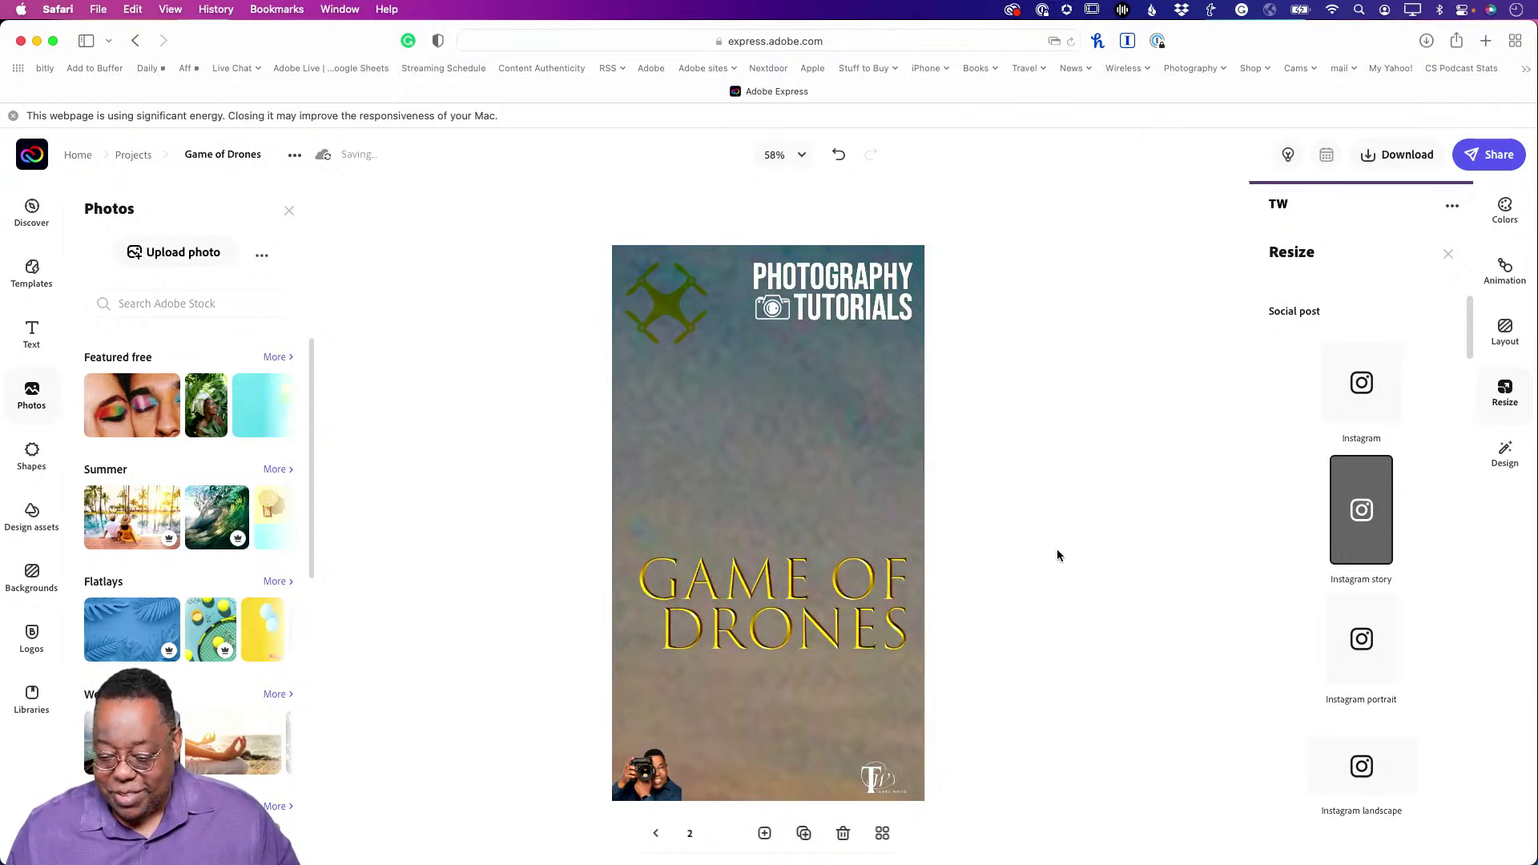
Set the new background's scale to 0, shift the photo to bring the lighthouse near the story's centre, and deselect it.
{"action": "scroll", "coordinate": [1353, 413], "scroll_direction": "down", "scroll_amount": 1}
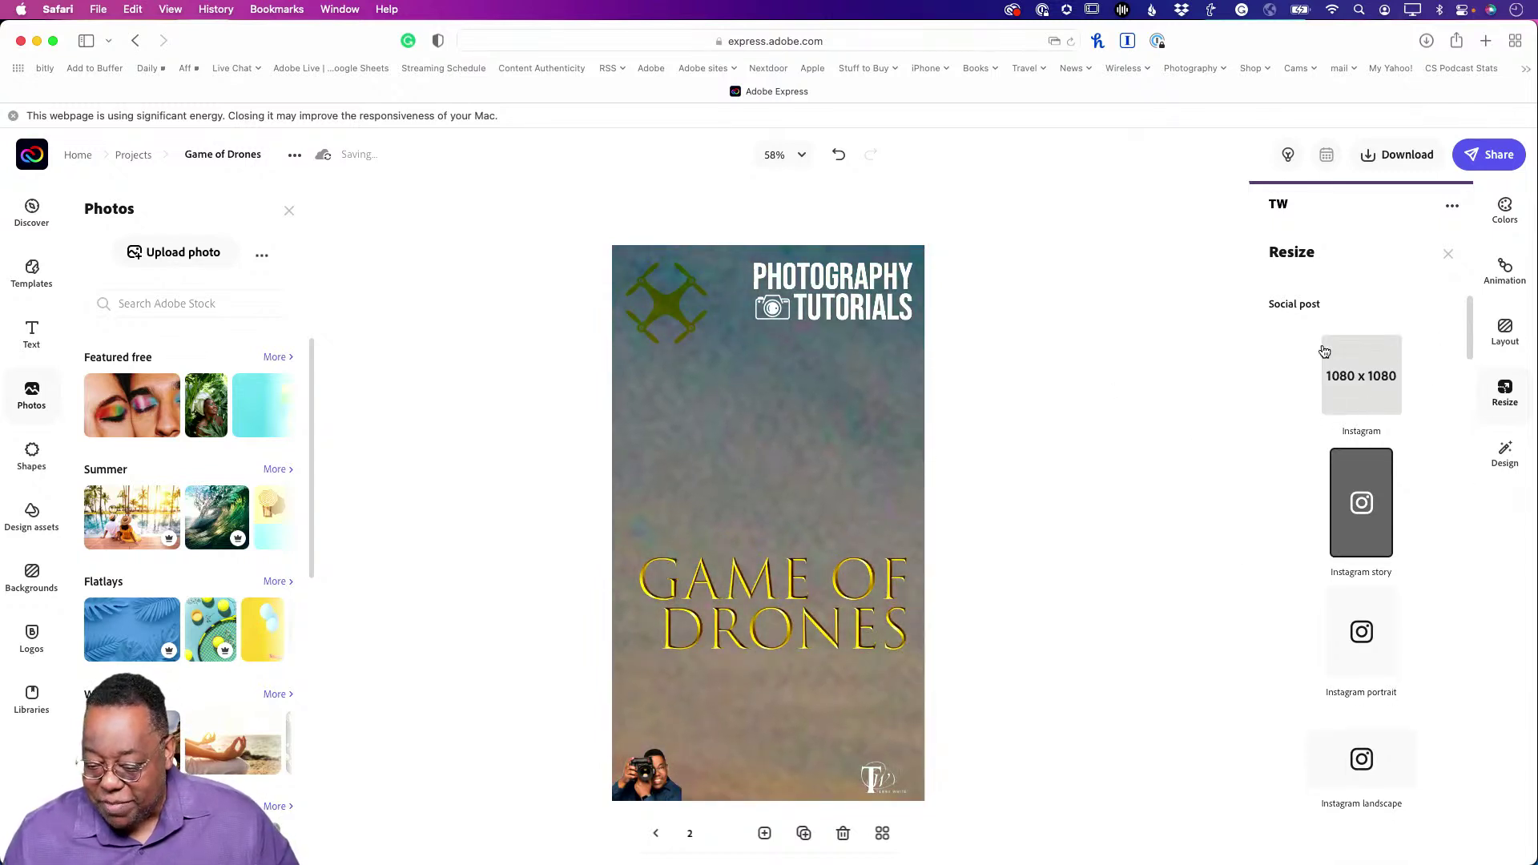
{"action": "left_click", "coordinate": [845, 429]}
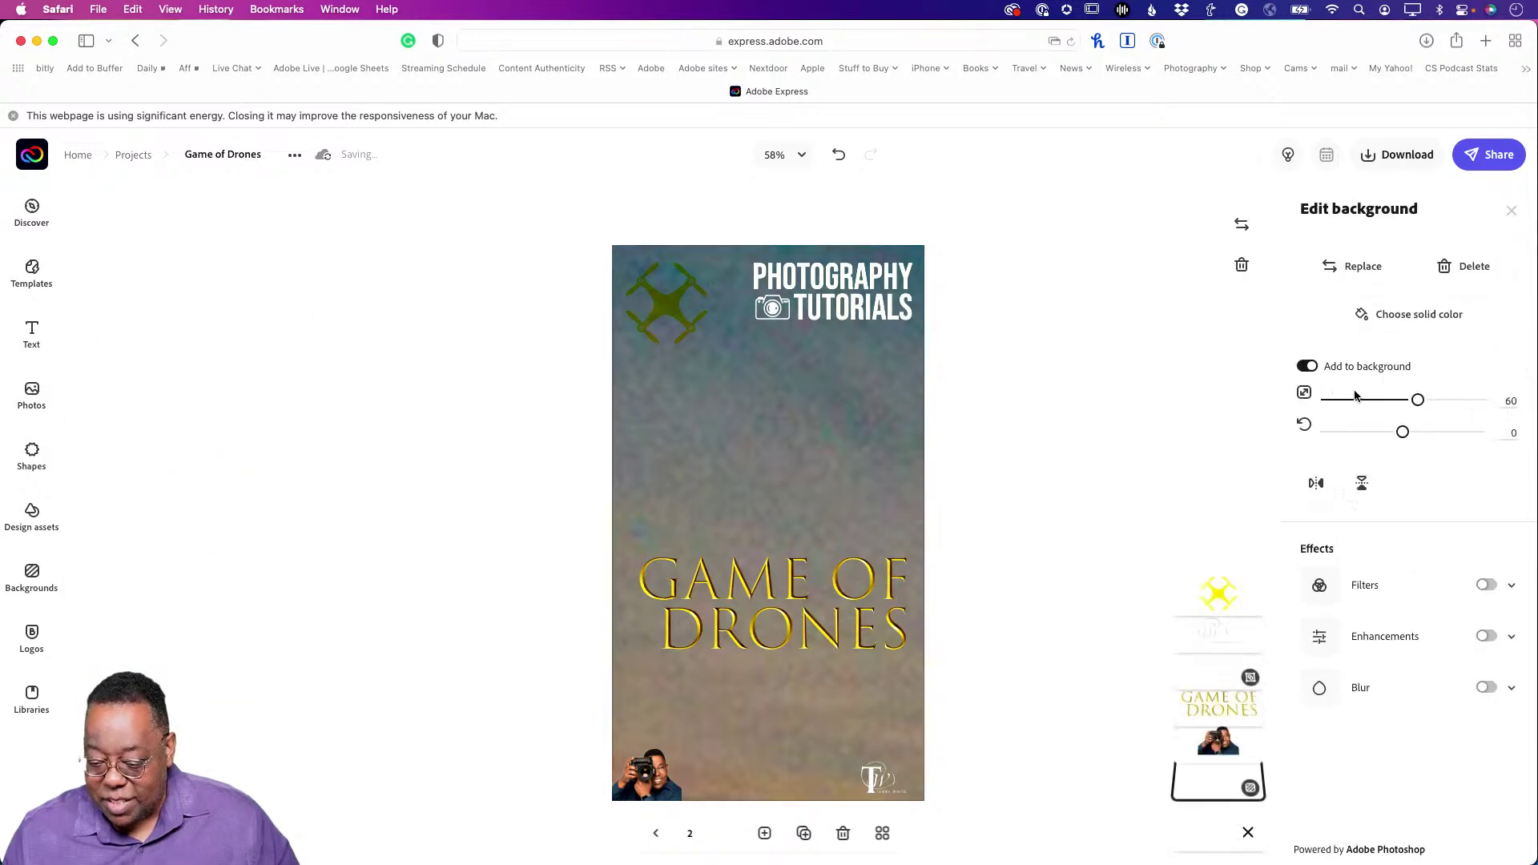
{"action": "left_click_drag", "start_coordinate": [1417, 401], "coordinate": [1306, 400]}
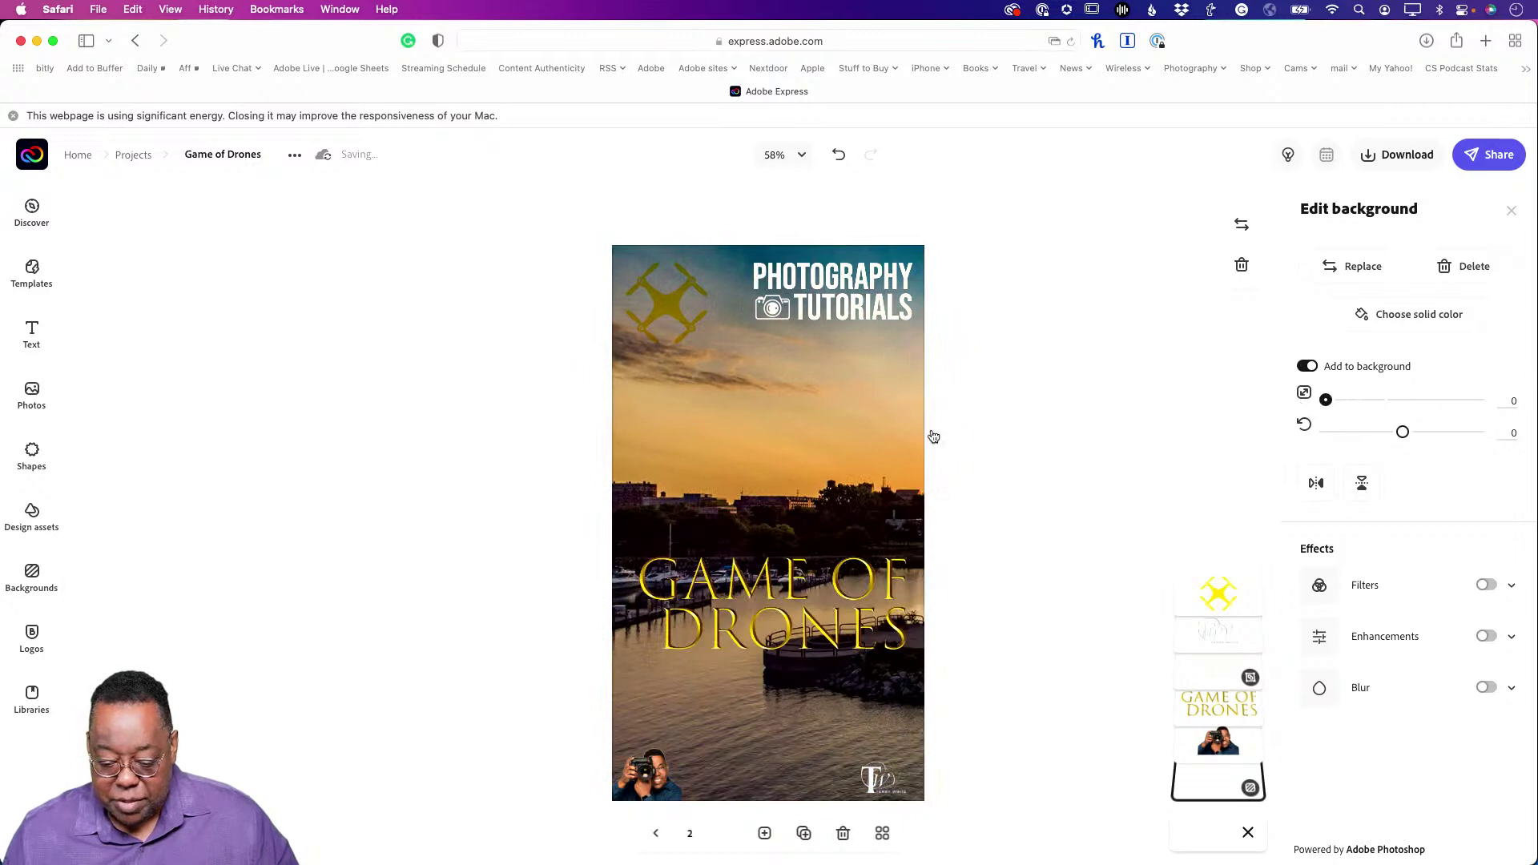
{"action": "left_click_drag", "start_coordinate": [812, 451], "coordinate": [474, 503]}
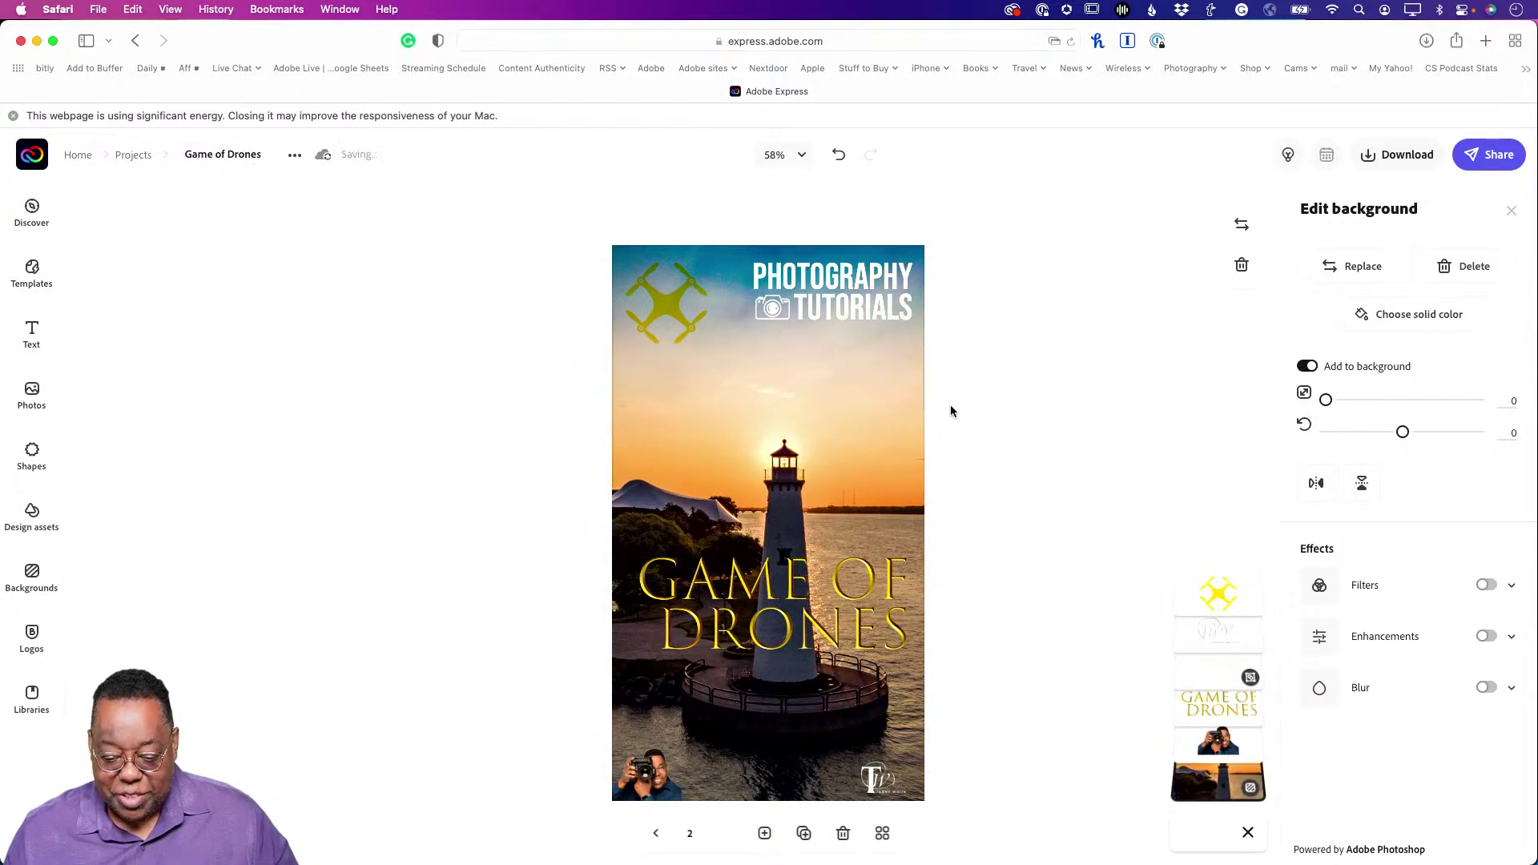
{"action": "left_click", "coordinate": [1133, 391]}
Download only the current story page with its replaced background as a JPG.
{"action": "left_click", "coordinate": [1404, 155]}
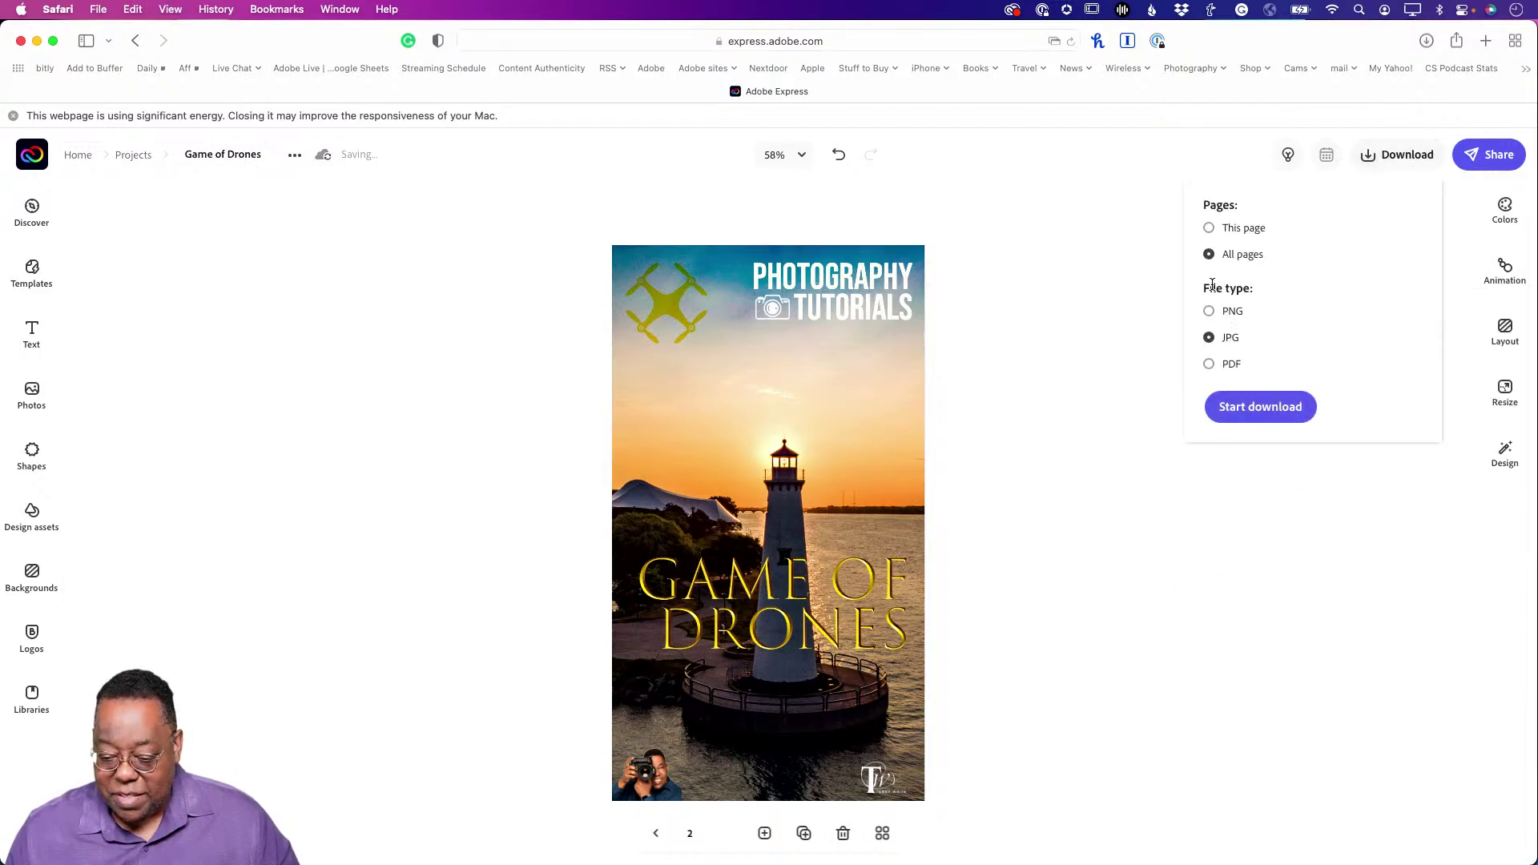
{"action": "left_click", "coordinate": [1208, 229]}
{"action": "left_click", "coordinate": [1264, 403]}
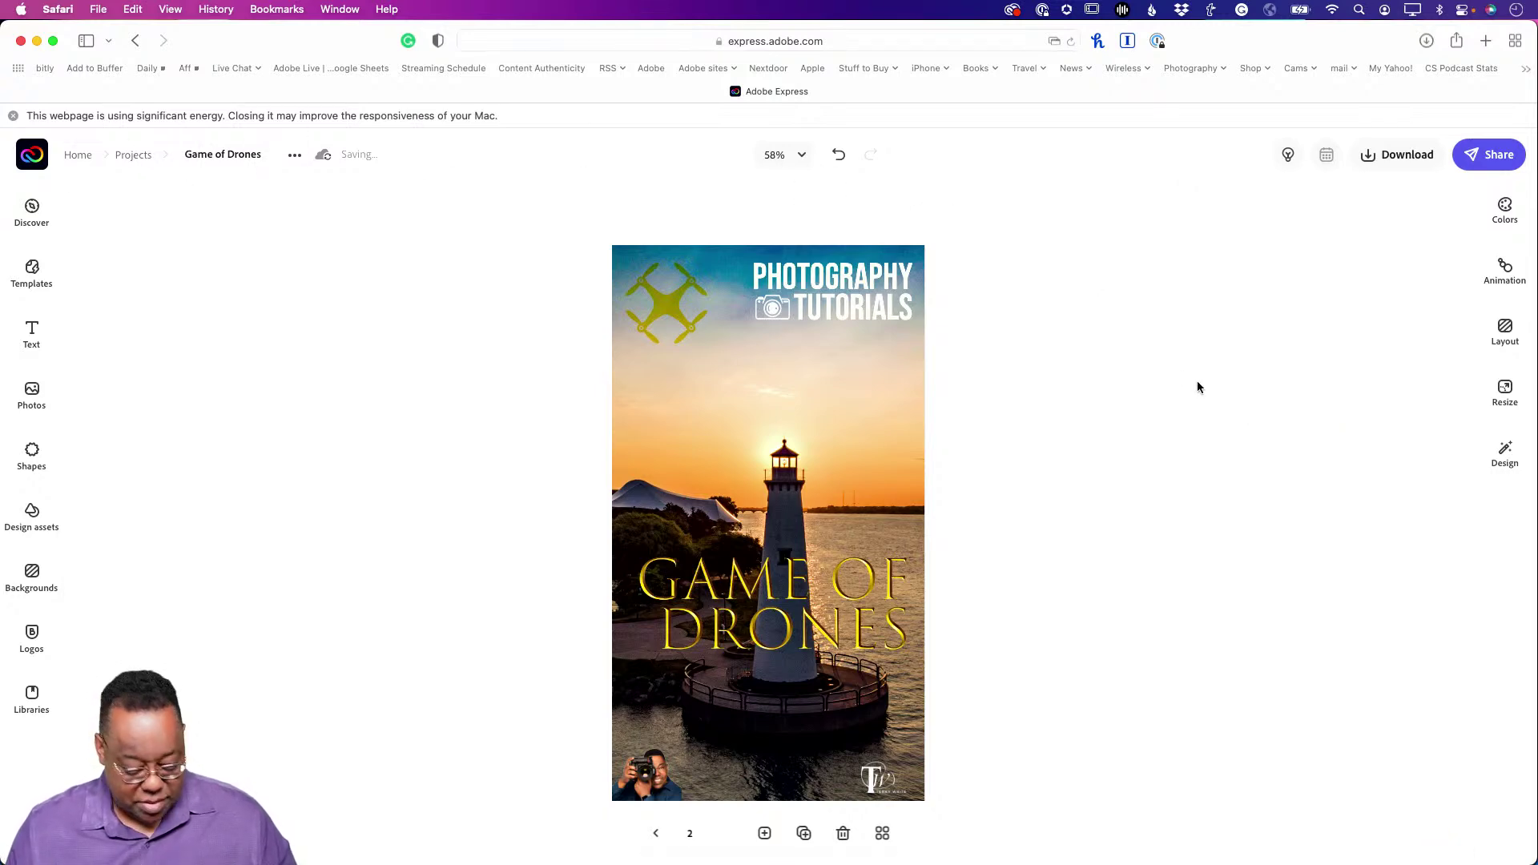
Preview the newly downloaded Game of Drones-2.jpg in the Downloads folder, close the preview, and return to Adobe Express.
{"action": "key", "text": "super+Tab"}
{"action": "left_click", "coordinate": [954, 183]}
{"action": "key", "text": "space"}
{"action": "key", "text": "space"}
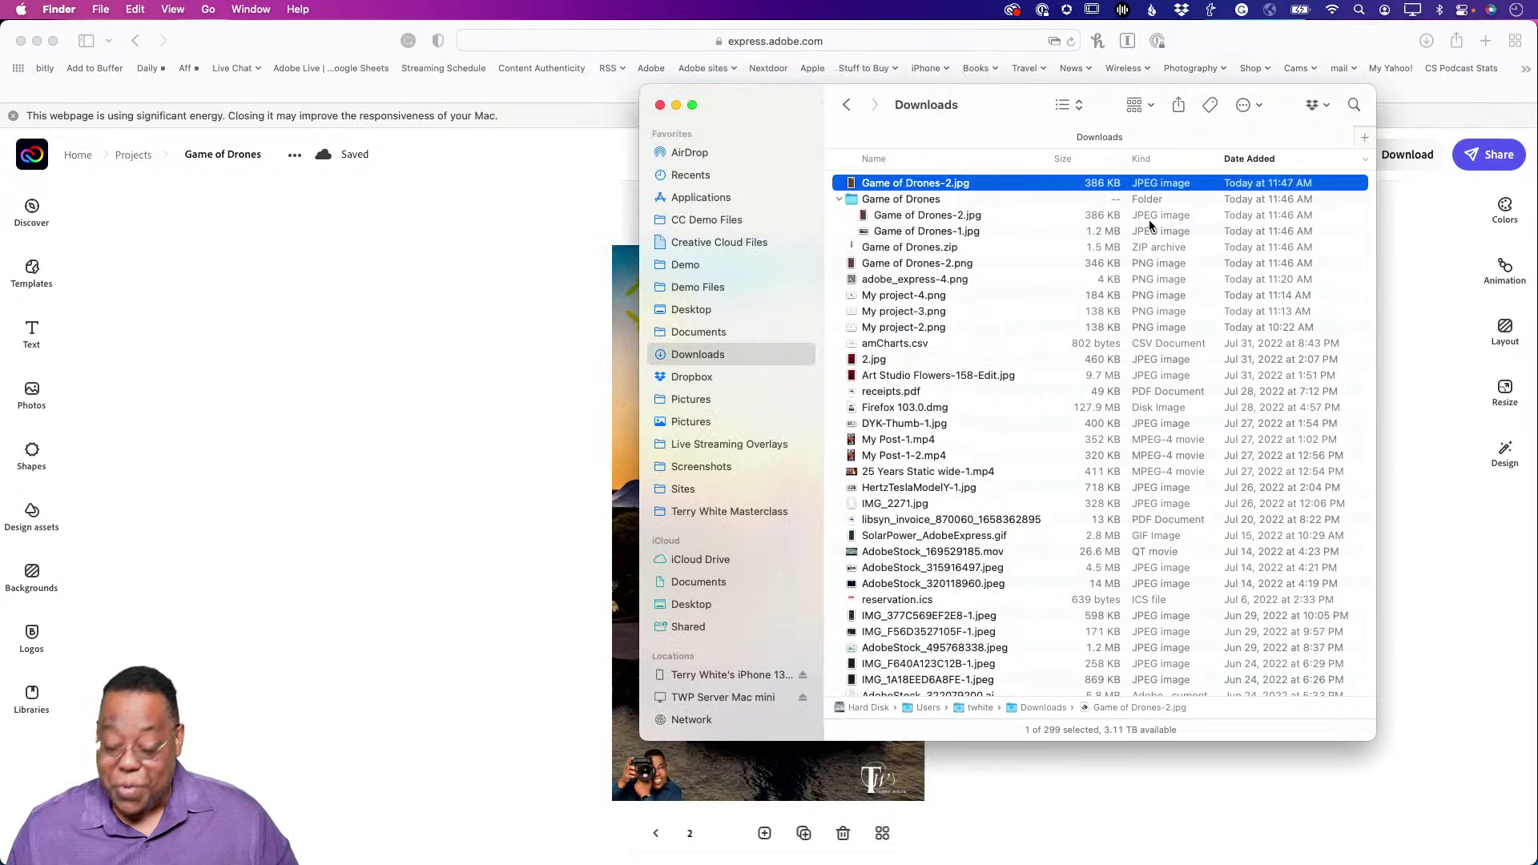
{"action": "left_click", "coordinate": [565, 359]}
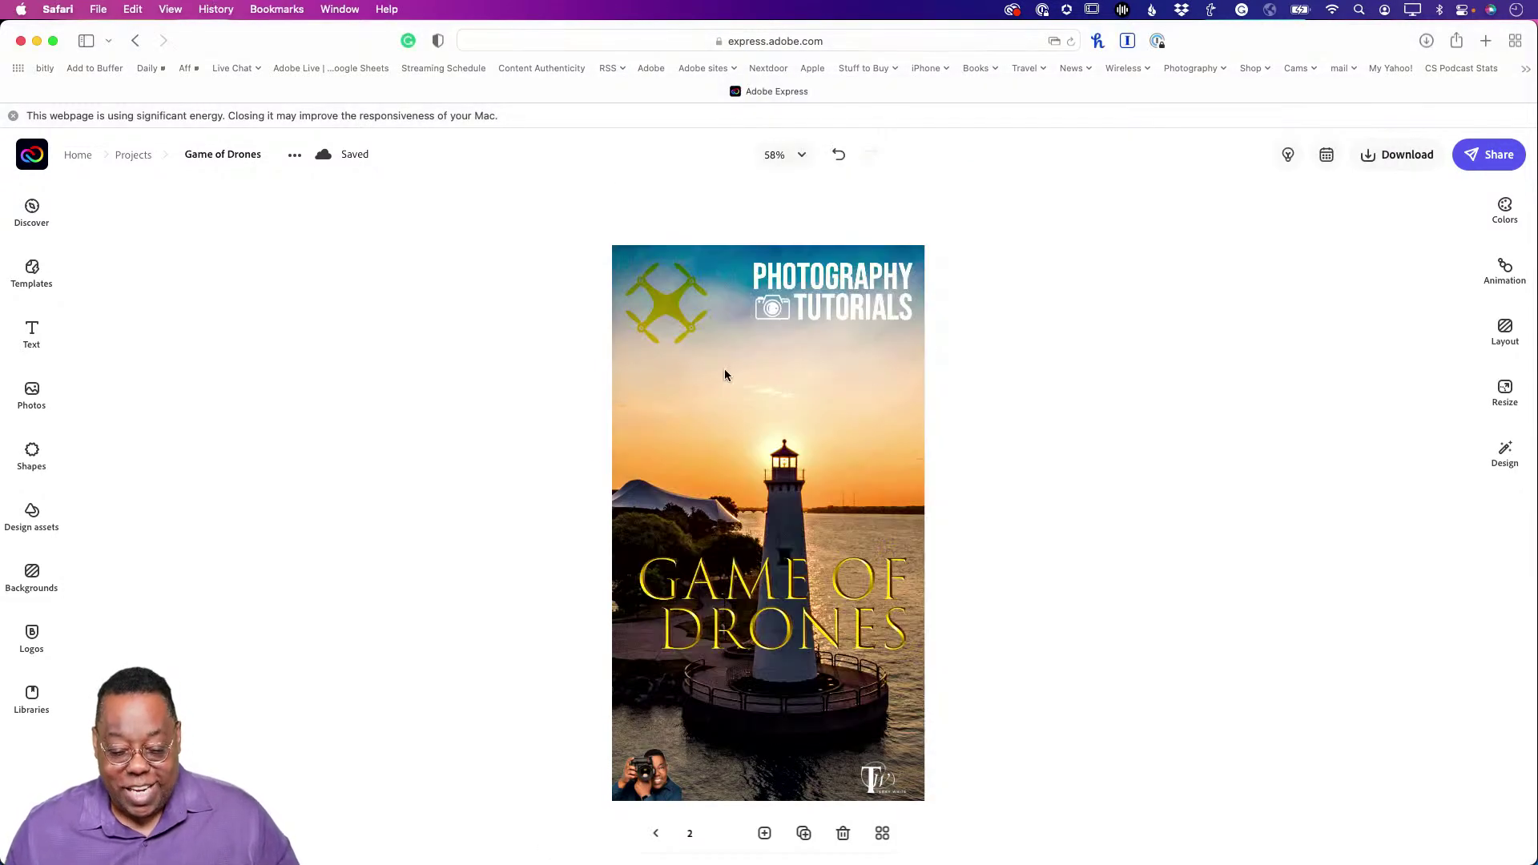
Shift the story's background photo slightly left to centre the lighthouse, and download only this page as a PDF.
{"action": "left_click_drag", "start_coordinate": [790, 394], "coordinate": [758, 393]}
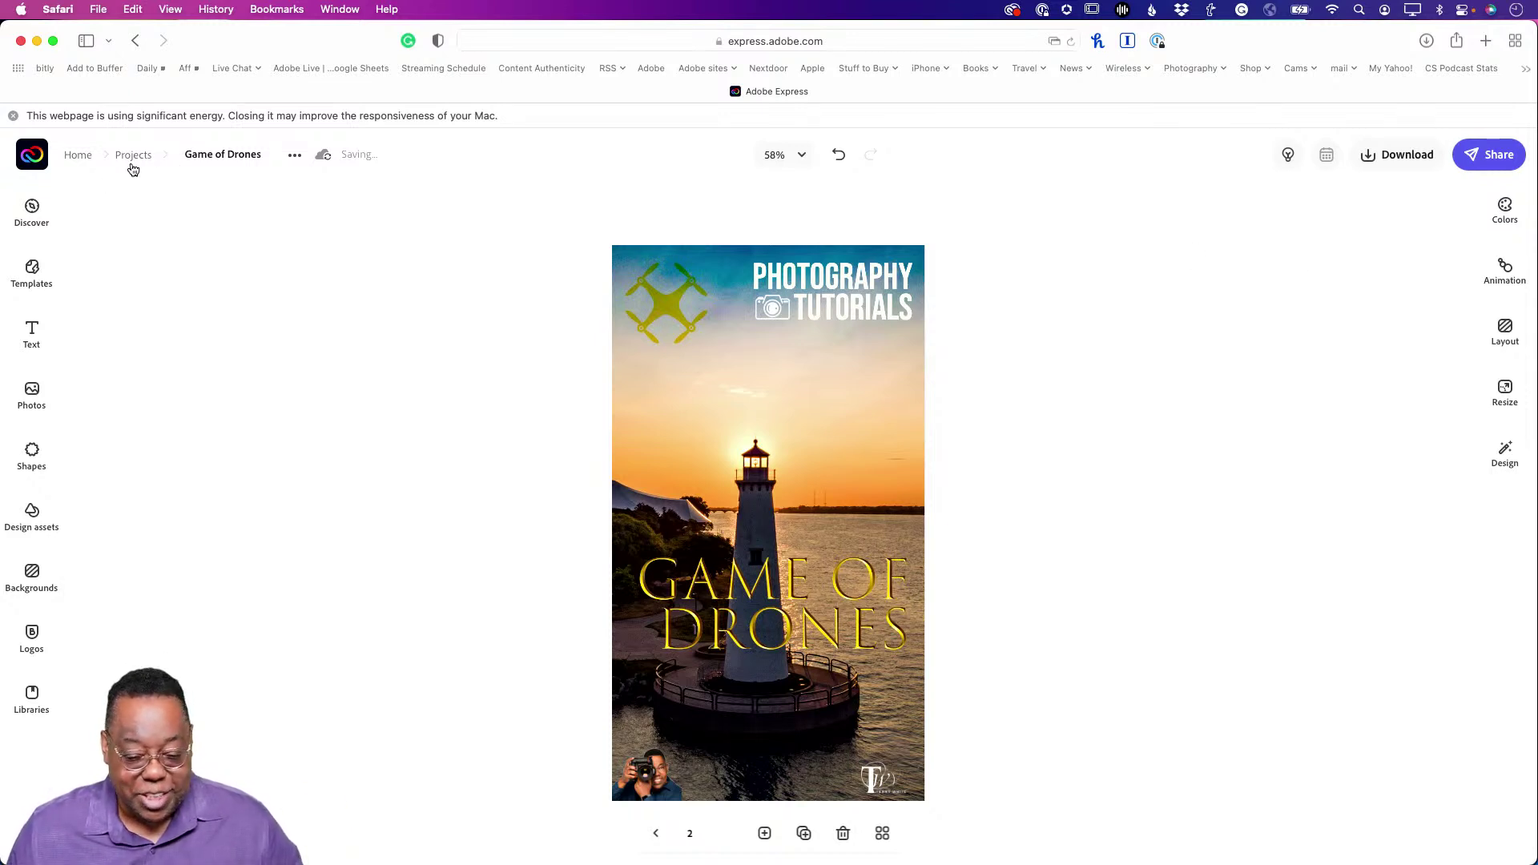
{"action": "left_click", "coordinate": [1363, 155]}
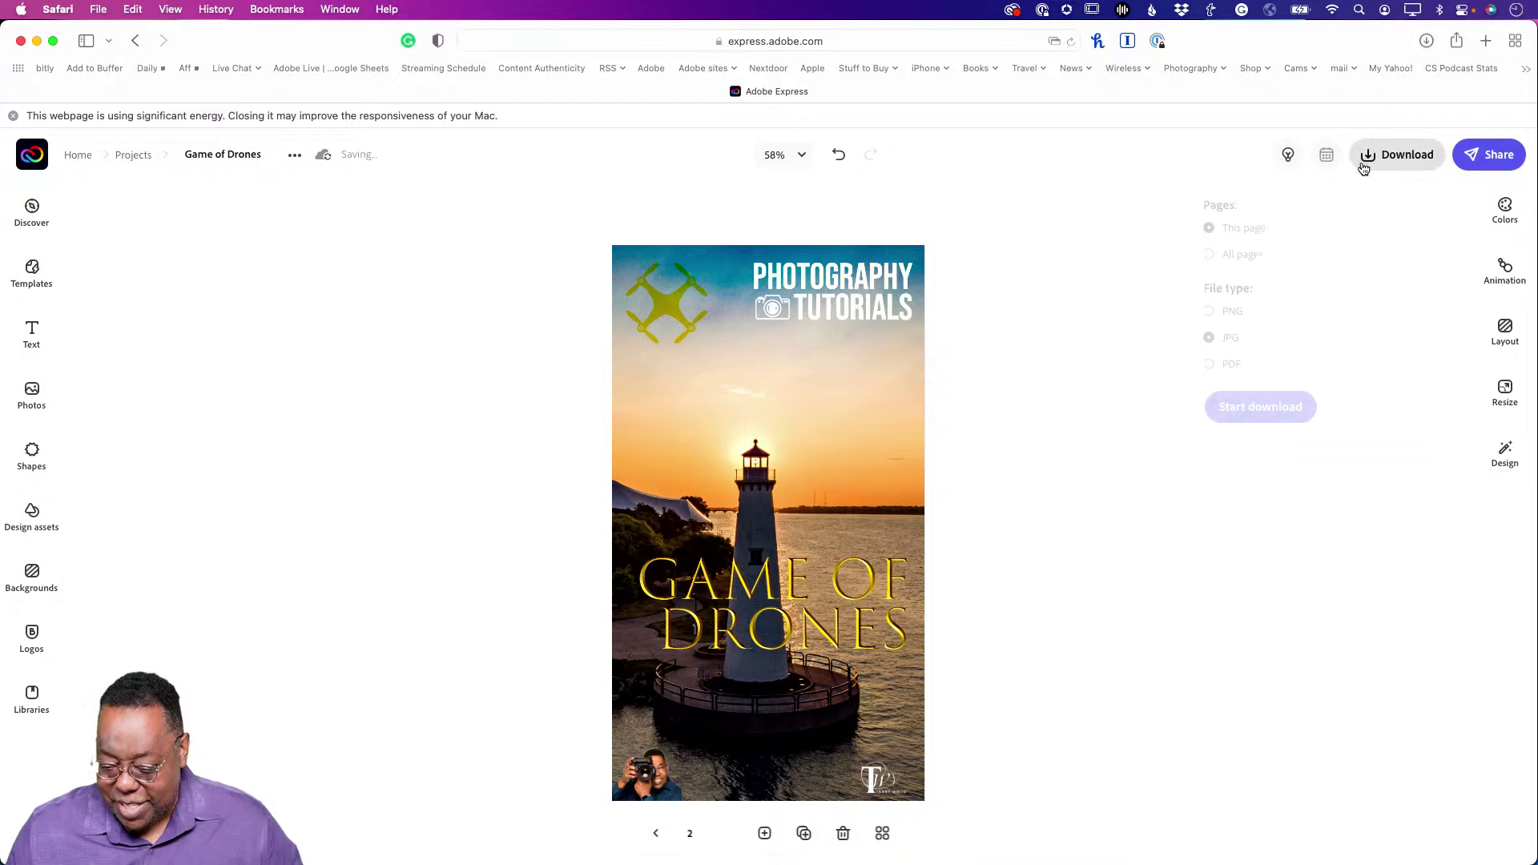
{"action": "left_click", "coordinate": [1237, 411]}
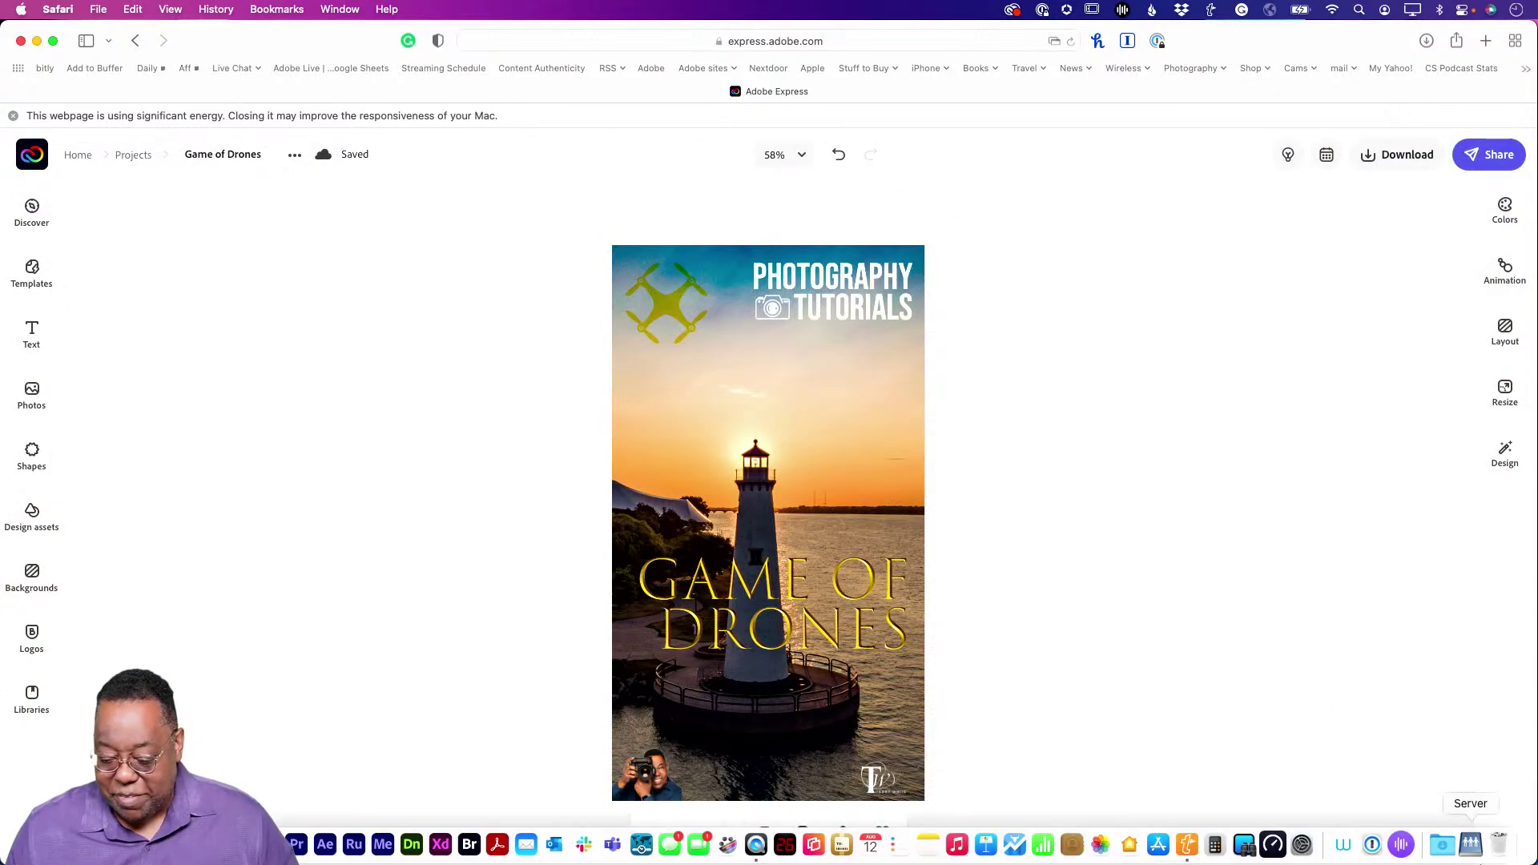
Preview Game of Drones.pdf in the Downloads folder, close the preview, and return to the story in Adobe Express.
{"action": "left_click", "coordinate": [1442, 843]}
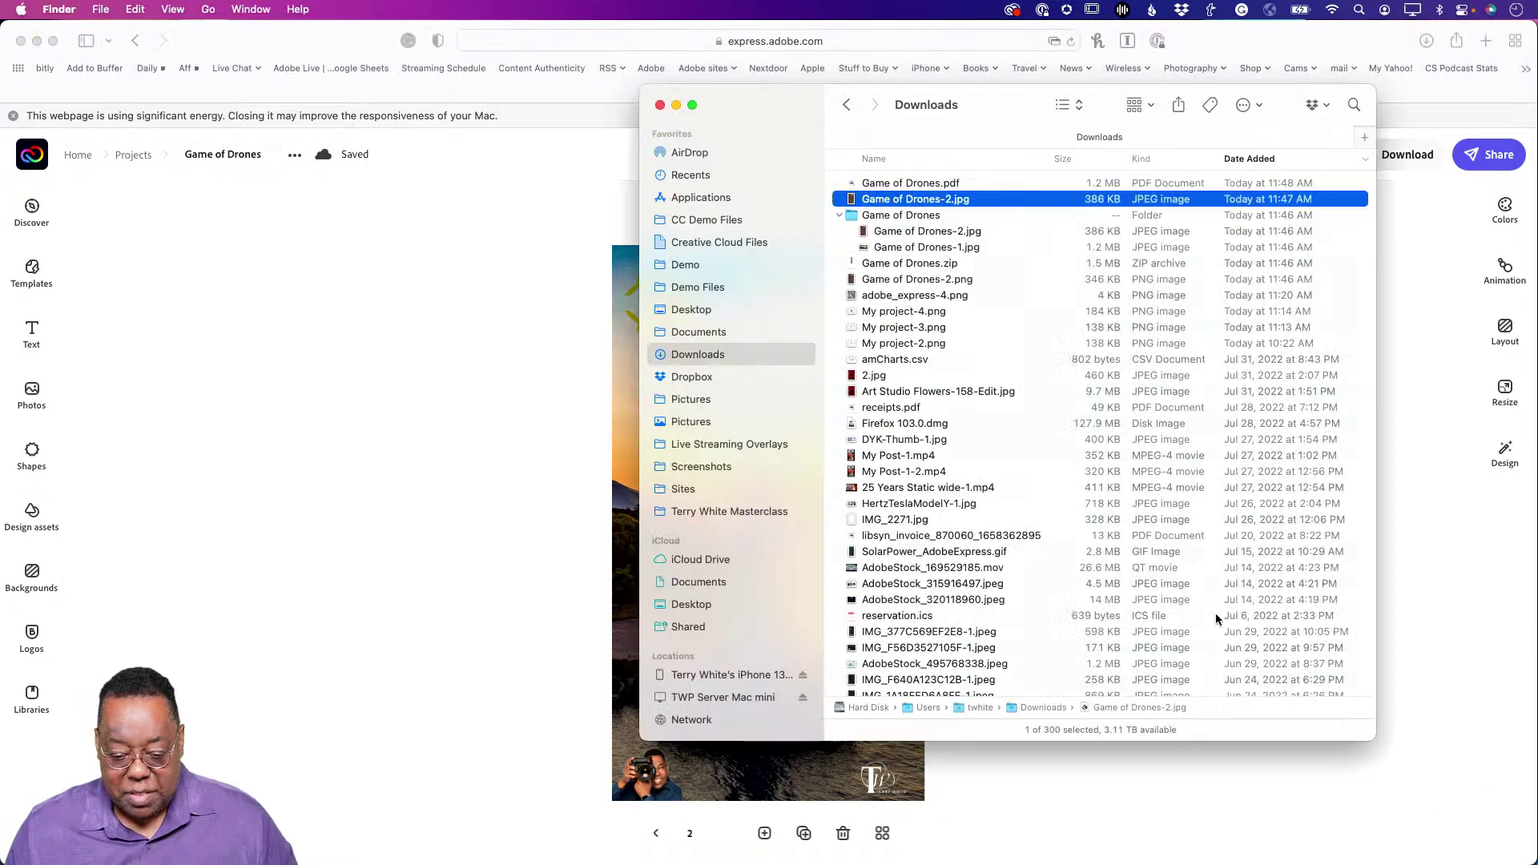
{"action": "left_click", "coordinate": [926, 183]}
{"action": "key", "text": "space"}
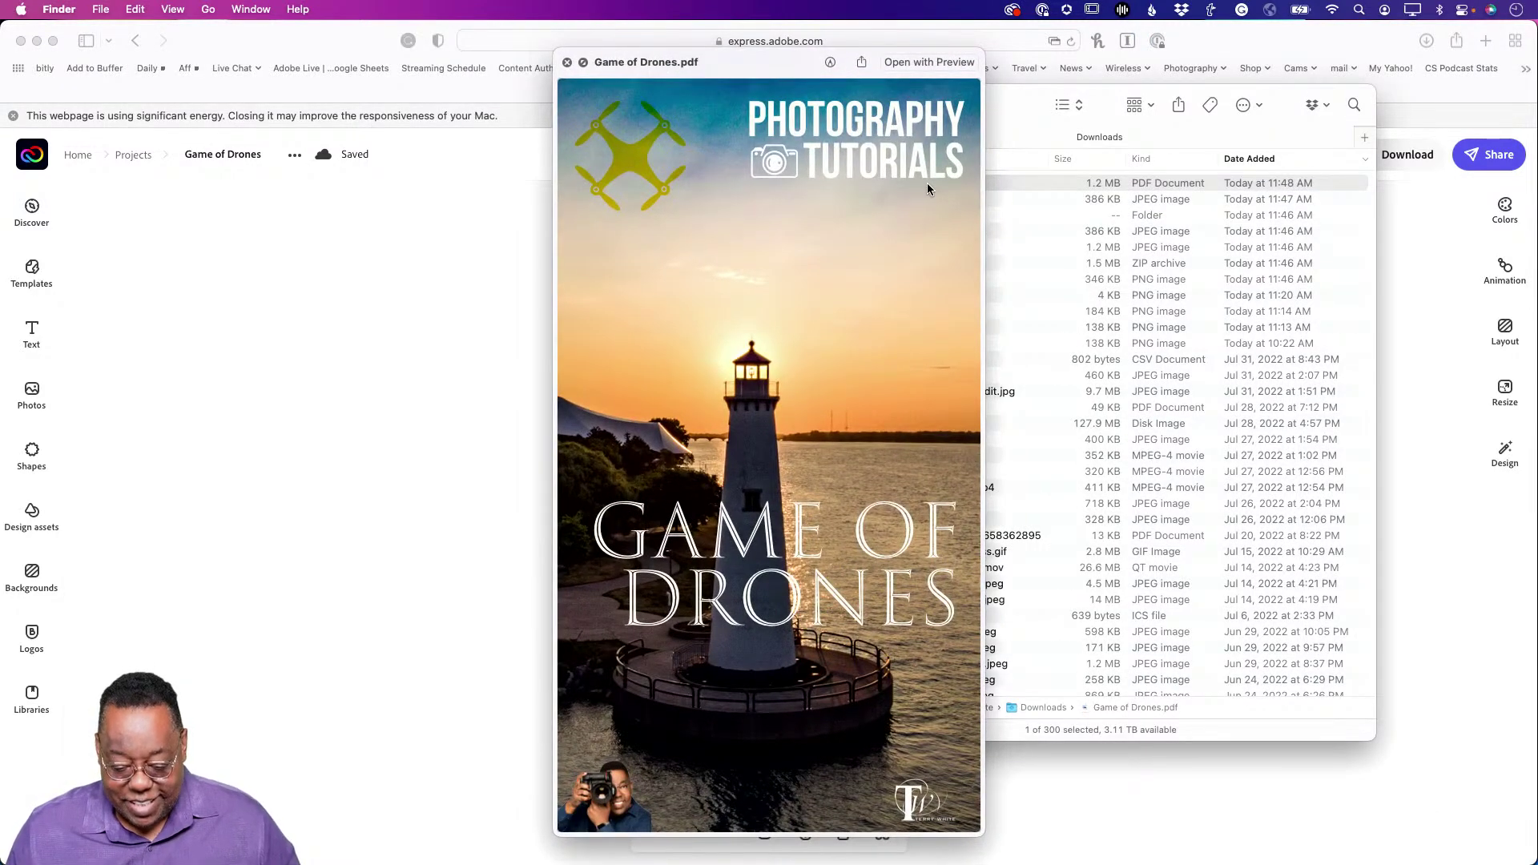
{"action": "key", "text": "space"}
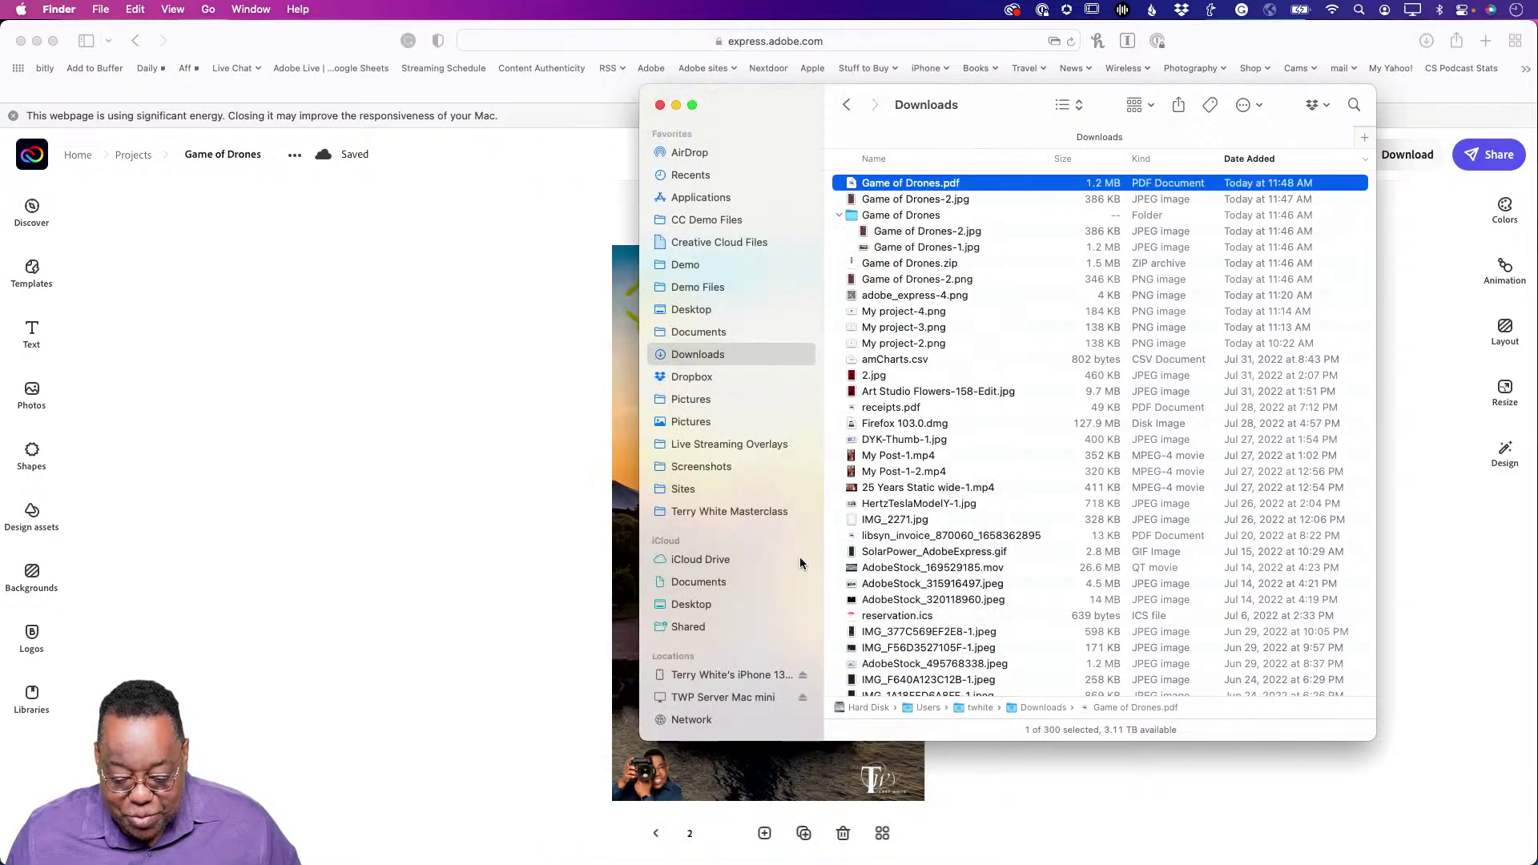
{"action": "left_click", "coordinate": [558, 475]}
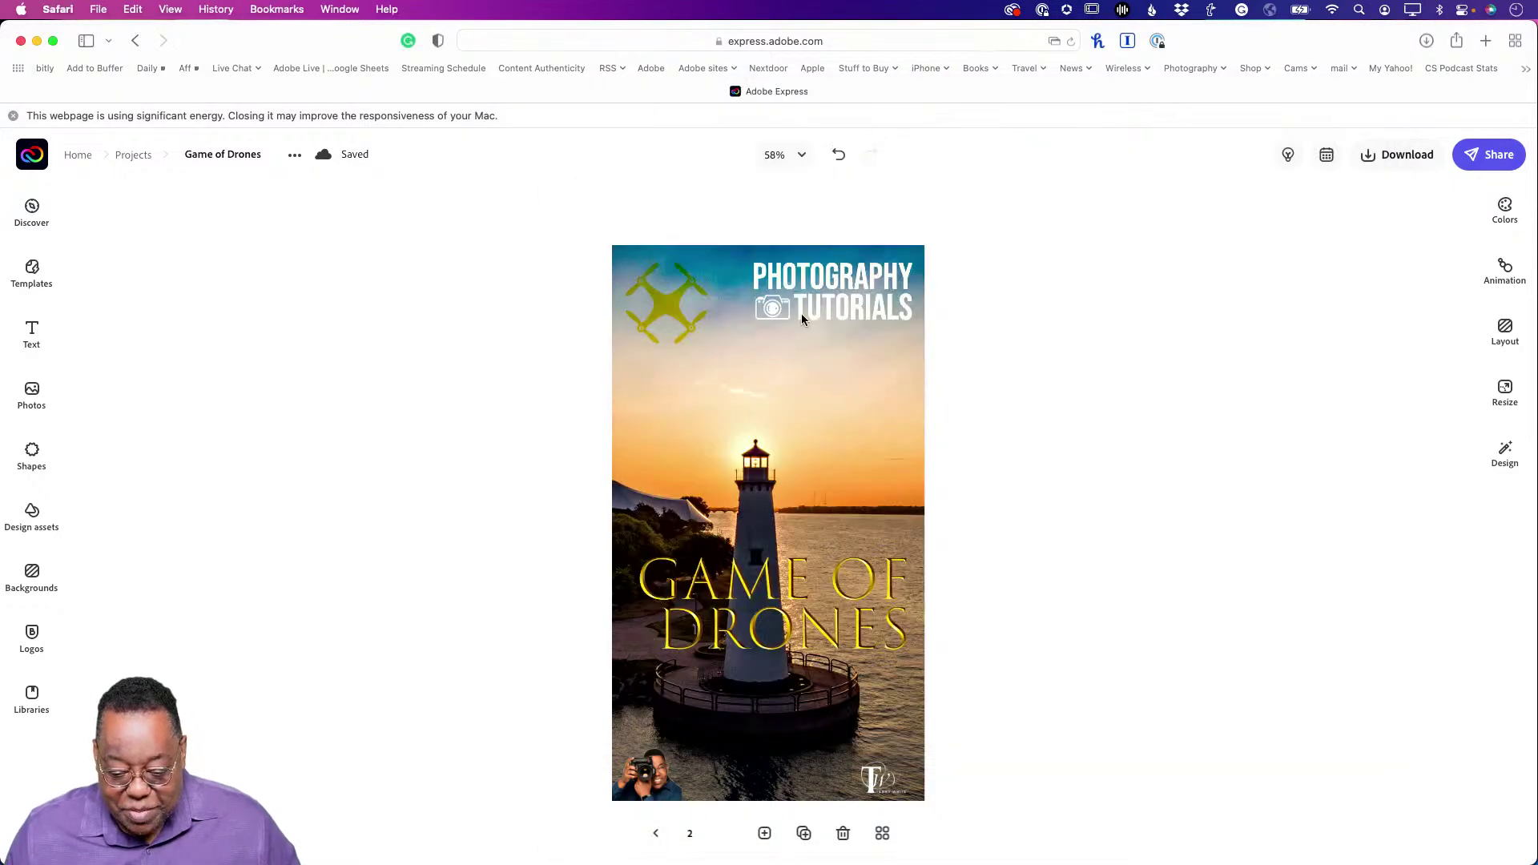
Review the story's sharing options, view the finished image on the mirrored iPhone in QuickTime Player, and return to Adobe Express.
{"action": "left_click", "coordinate": [818, 412]}
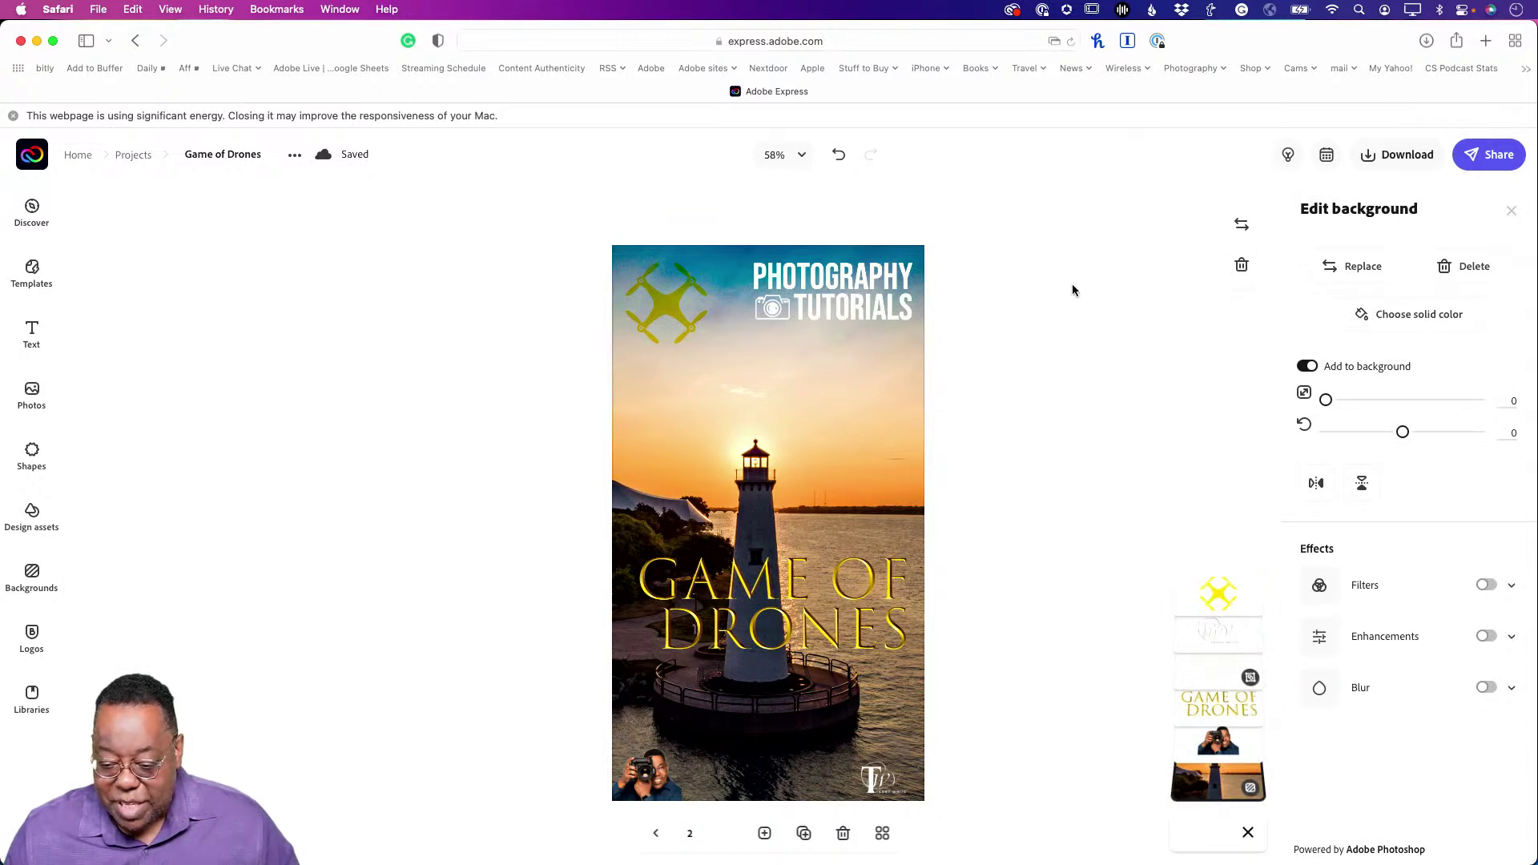
{"action": "left_click", "coordinate": [1482, 155]}
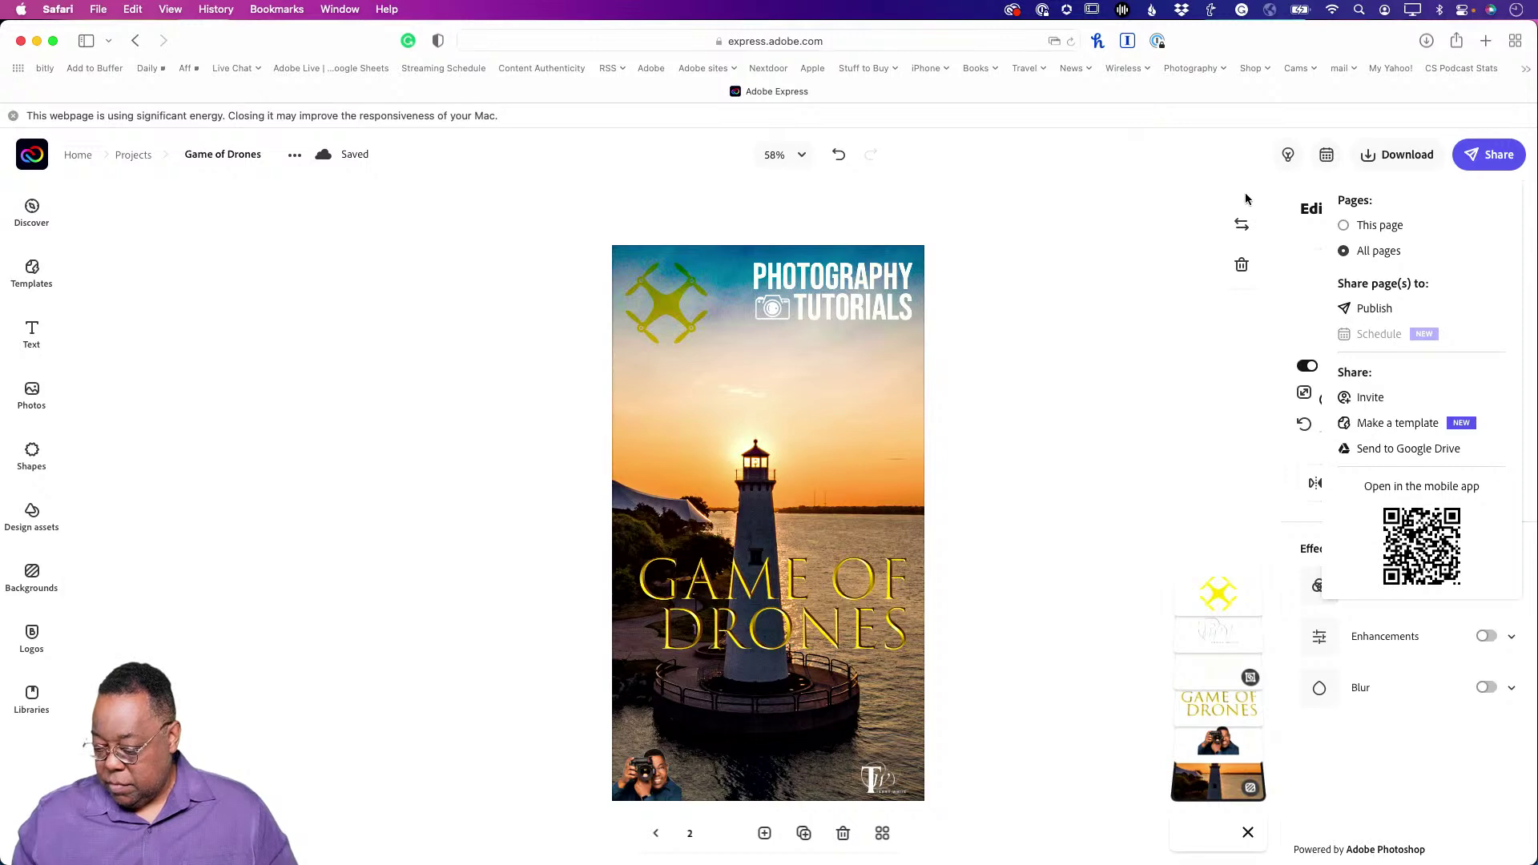
{"action": "key", "text": "super+Tab"}
{"action": "key", "text": "super+Tab"}
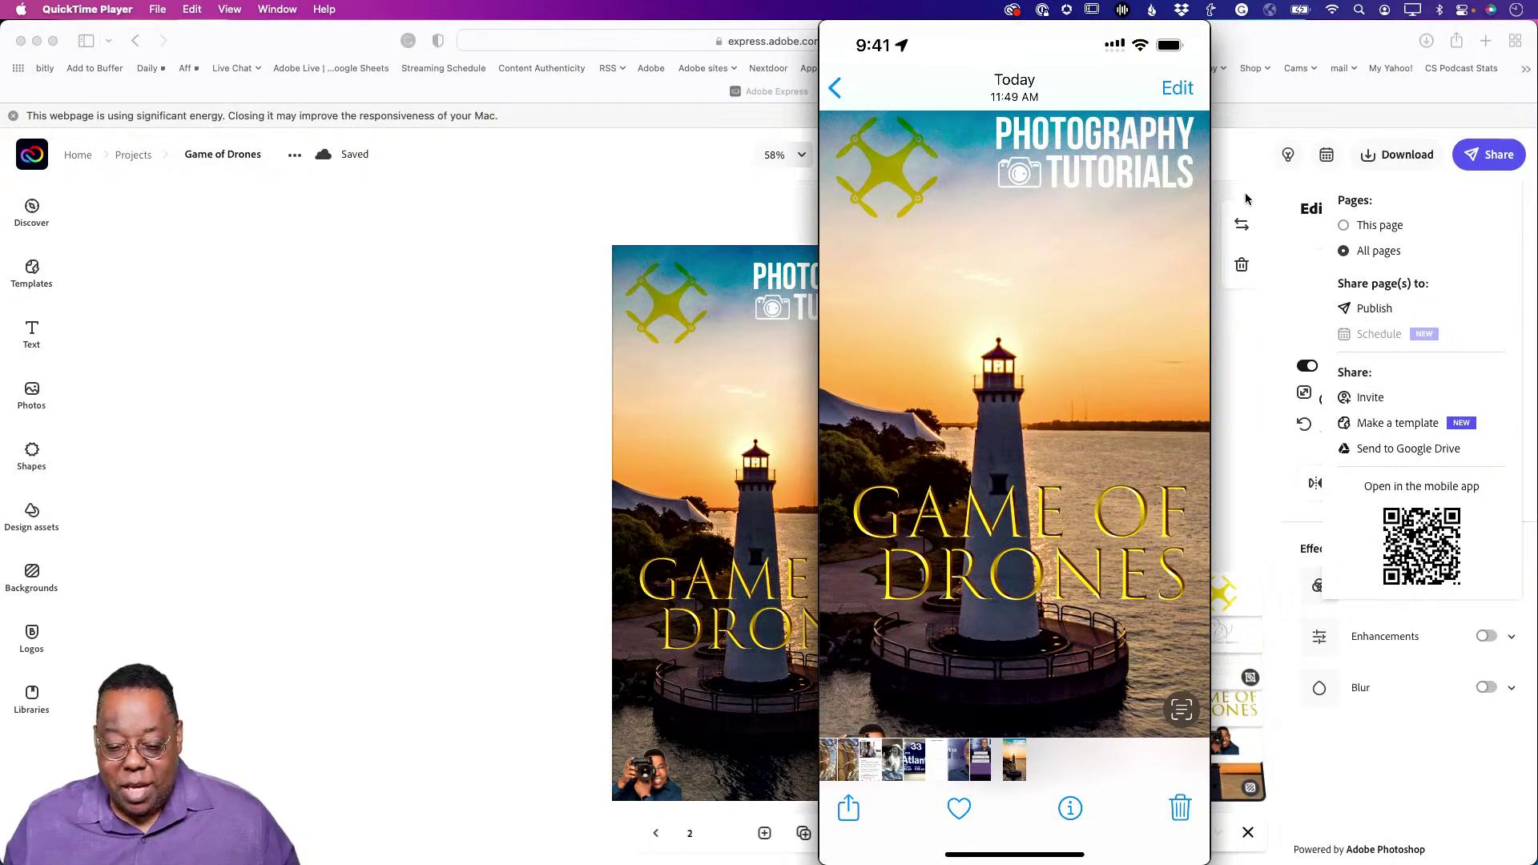
{"action": "left_click", "coordinate": [560, 248]}
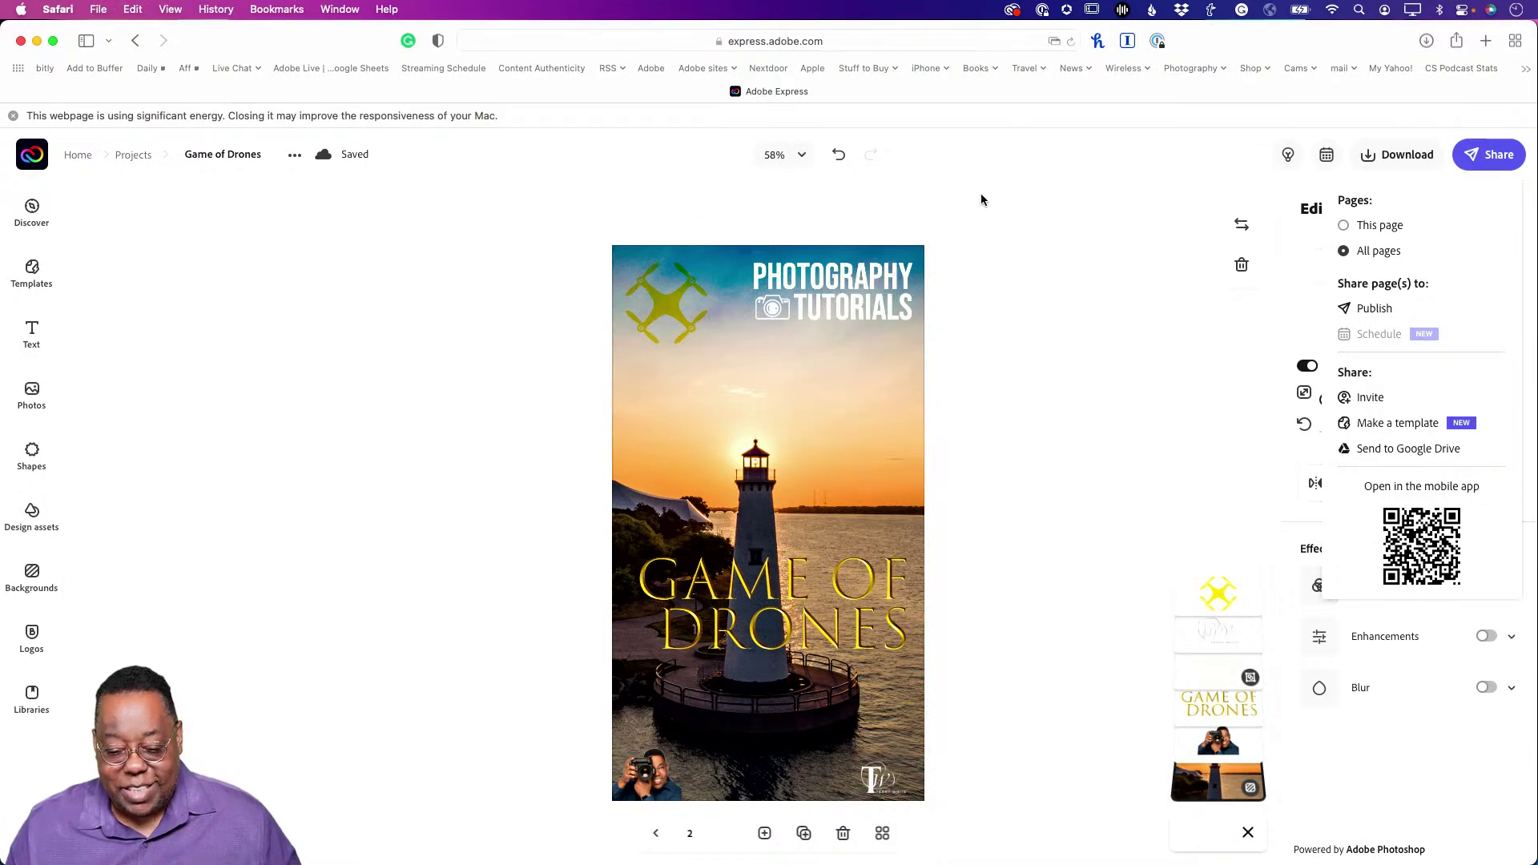
{"action": "left_click", "coordinate": [993, 238]}
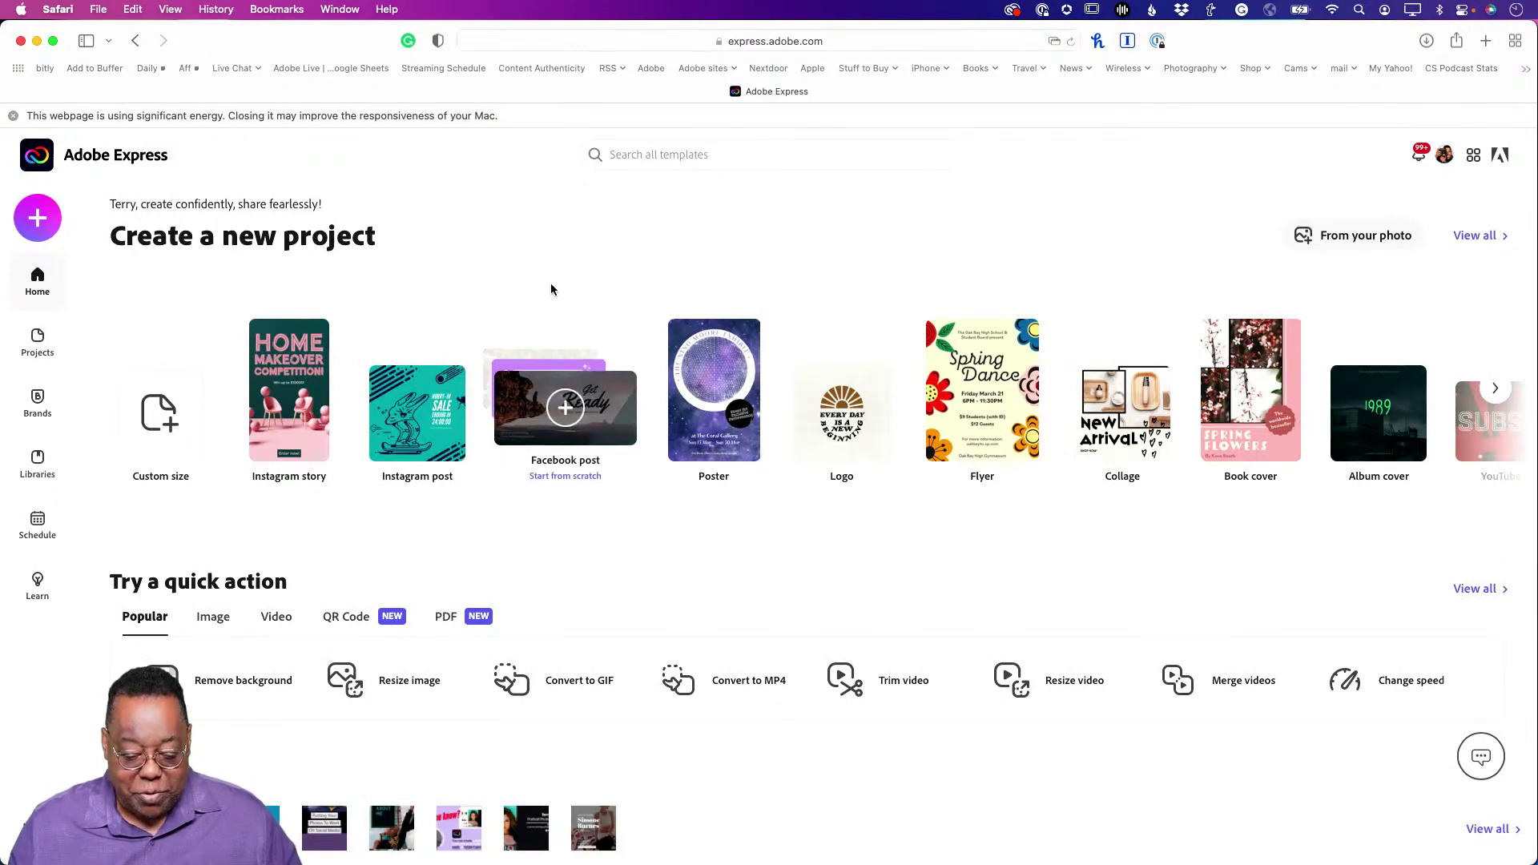
Search the templates for photography, narrow them to Business cards, and open the black-and-white Lifestyle Photographer card template.
{"action": "left_click", "coordinate": [681, 153]}
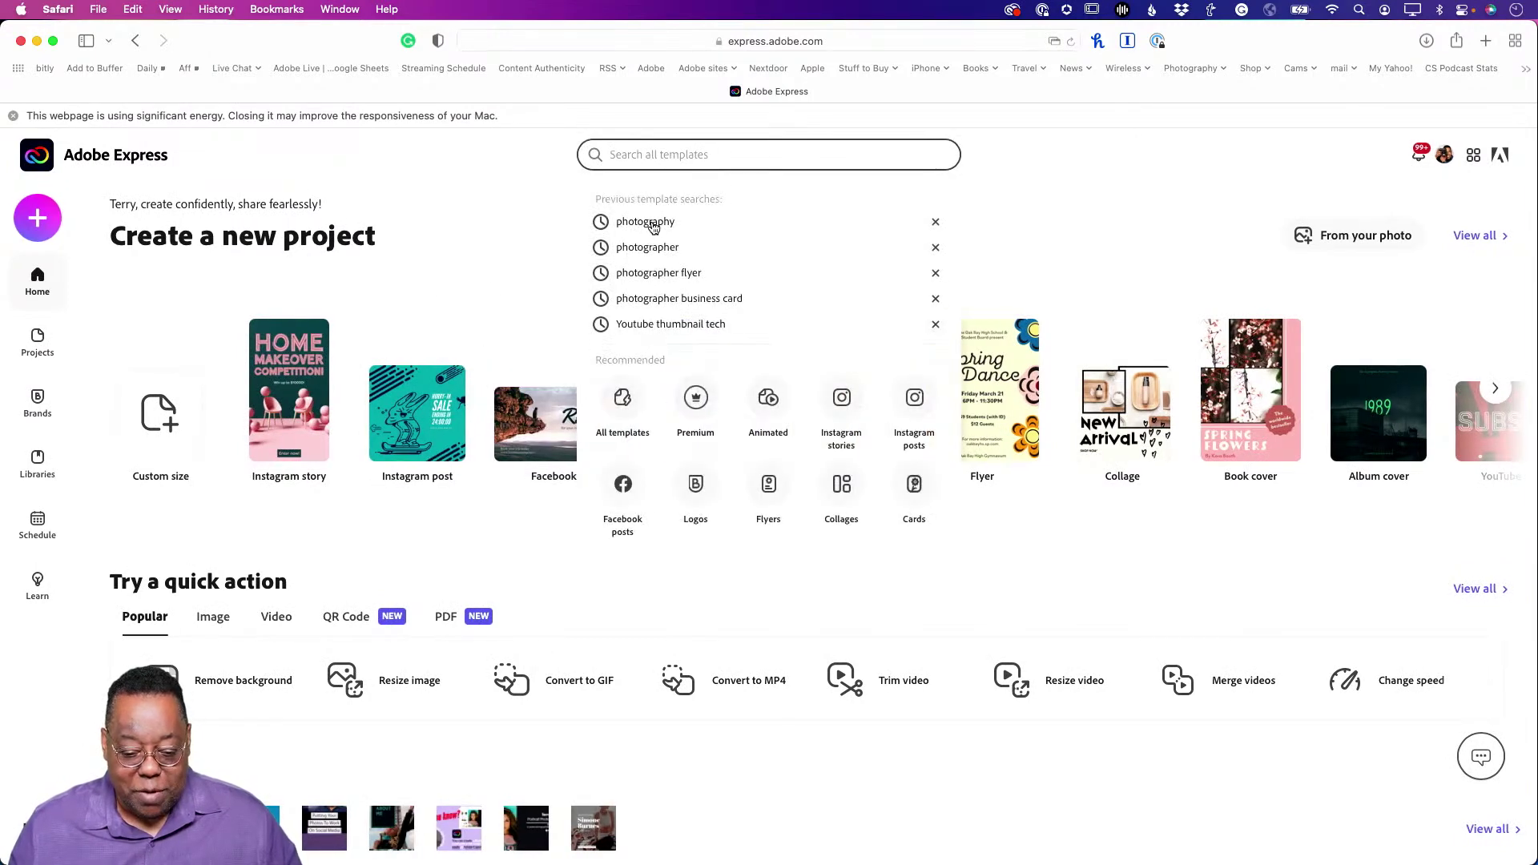
{"action": "left_click", "coordinate": [648, 228]}
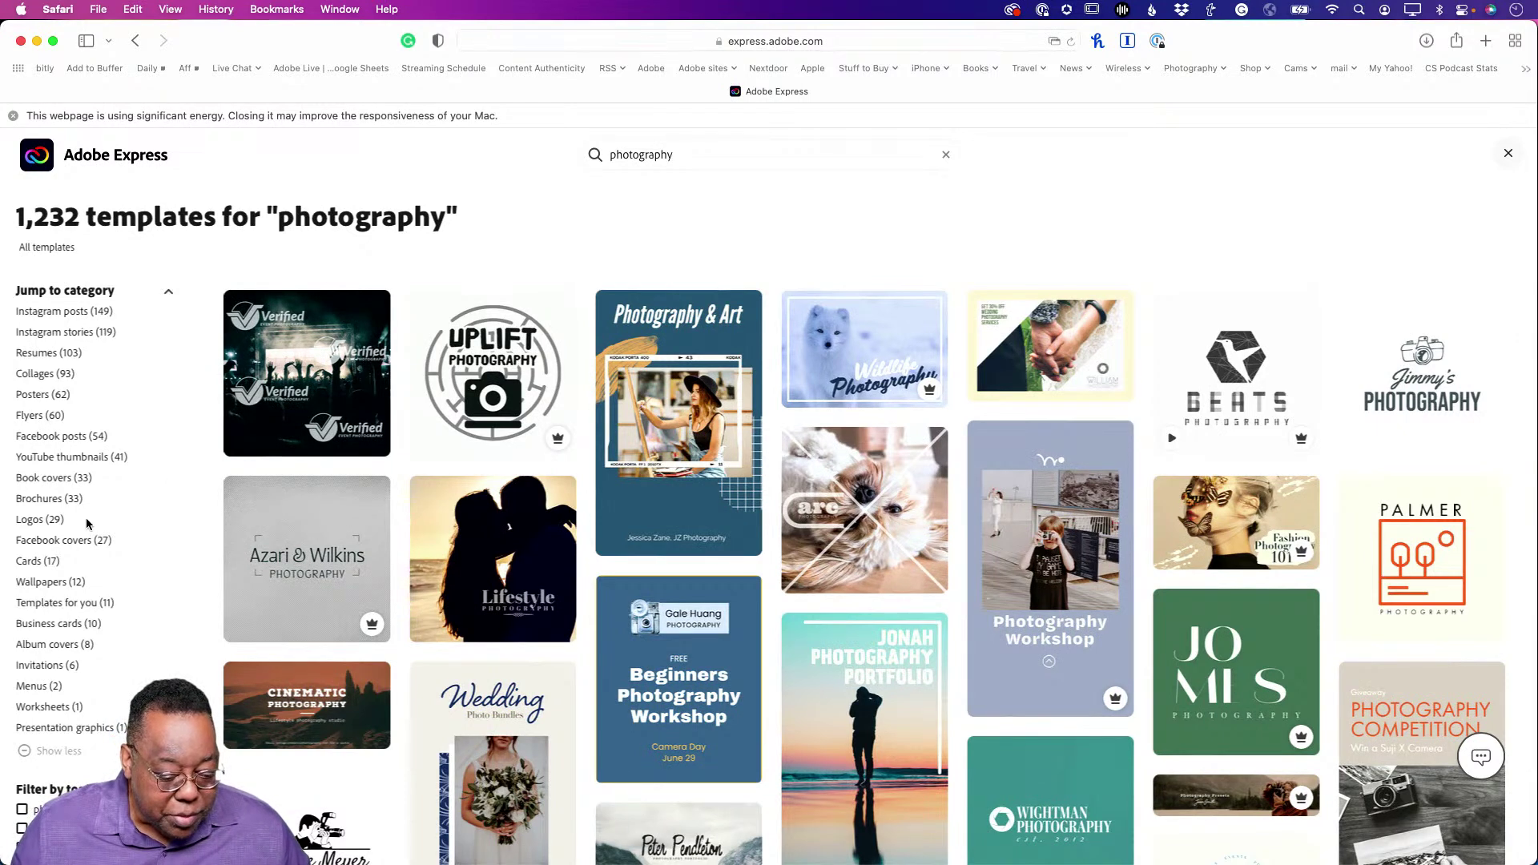
{"action": "left_click", "coordinate": [65, 624]}
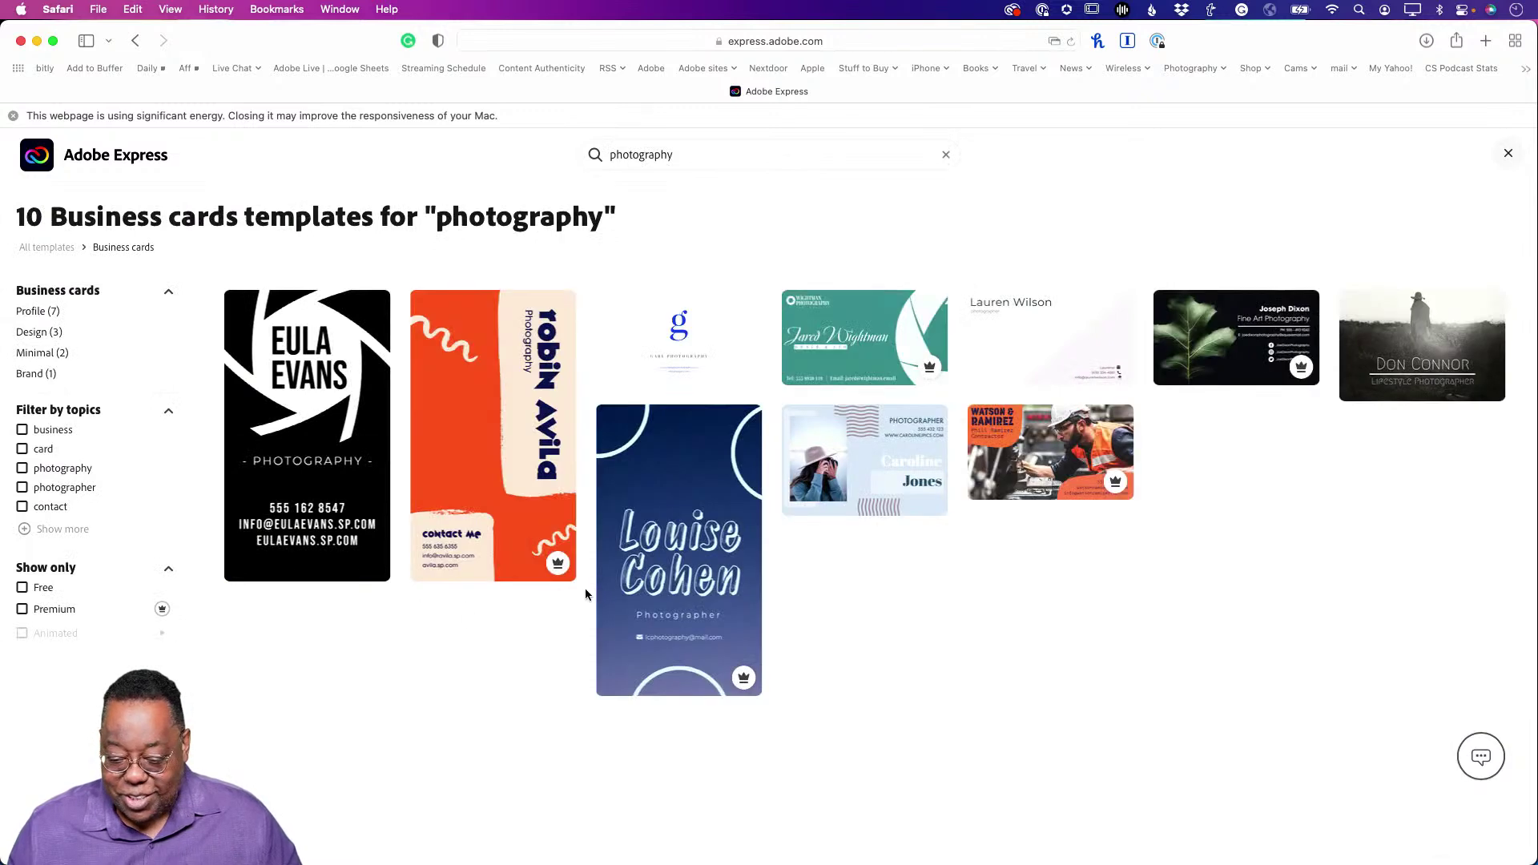
{"action": "mouse_move", "coordinate": [1183, 374]}
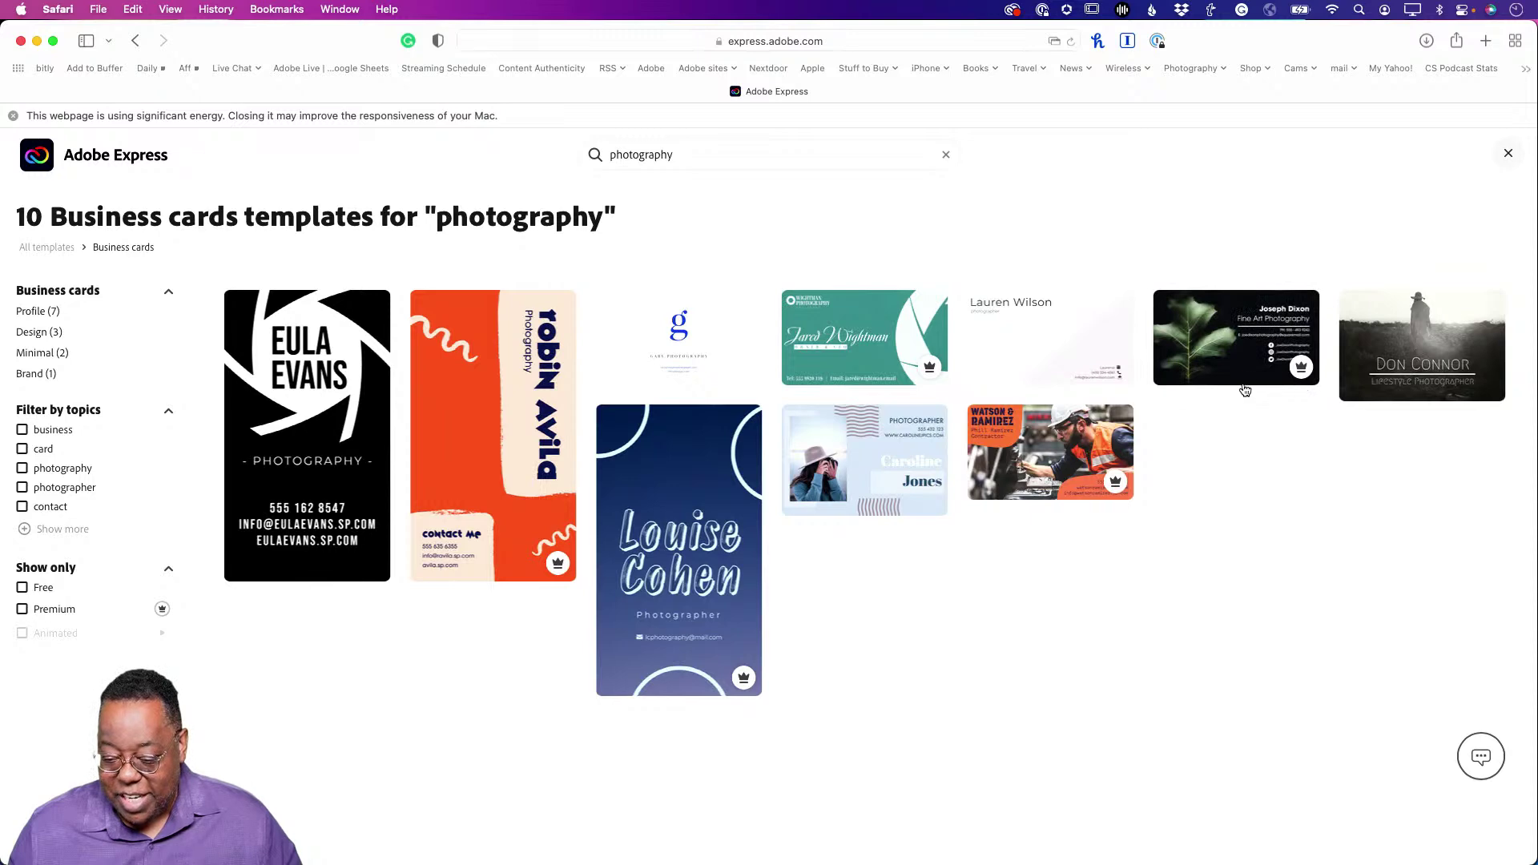
{"action": "key", "text": "Escape"}
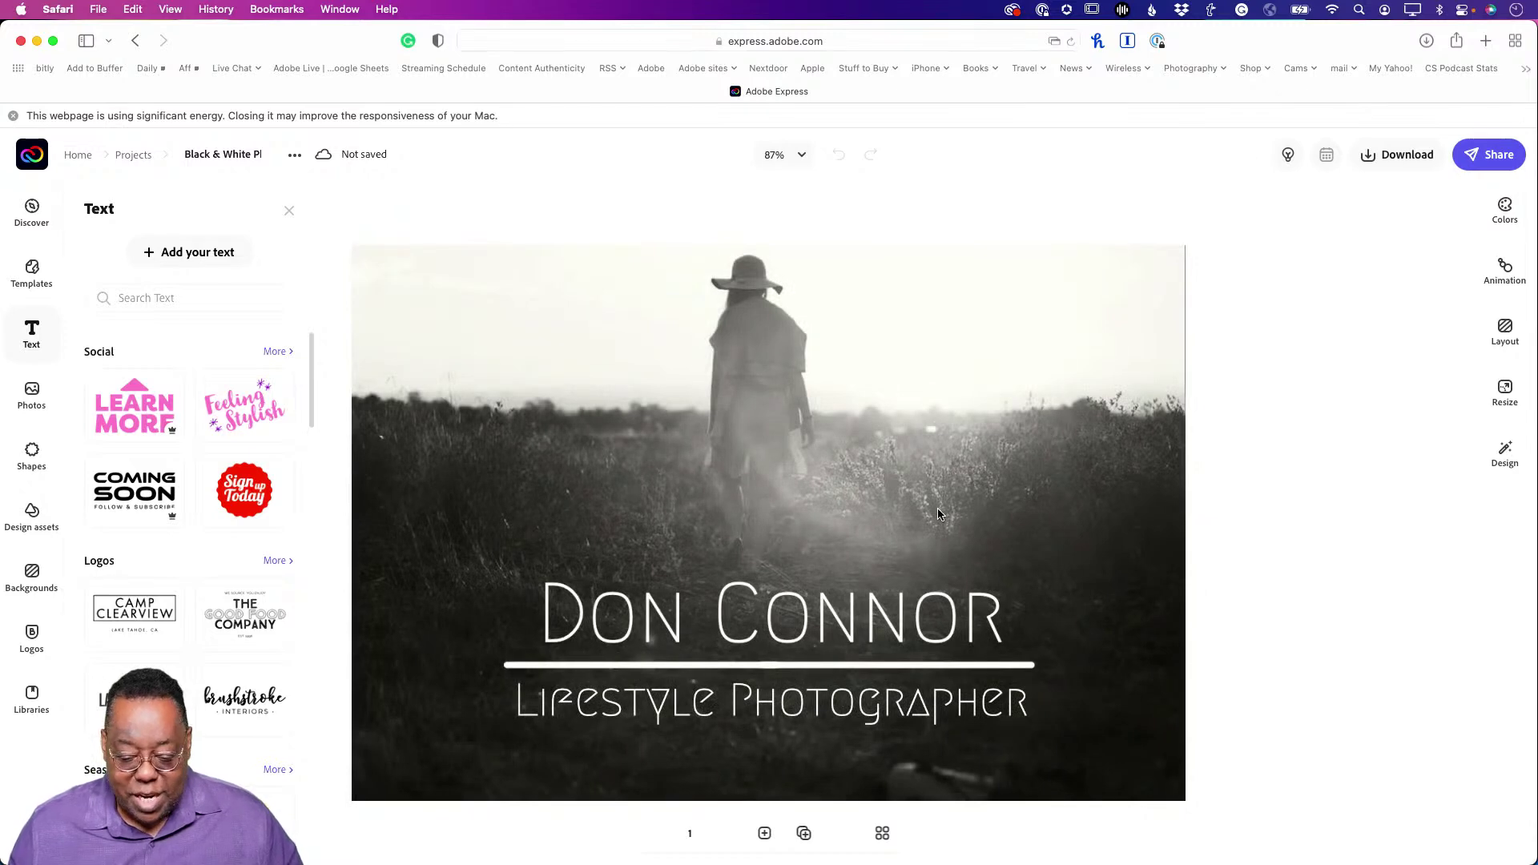
{"action": "left_click", "coordinate": [813, 497]}
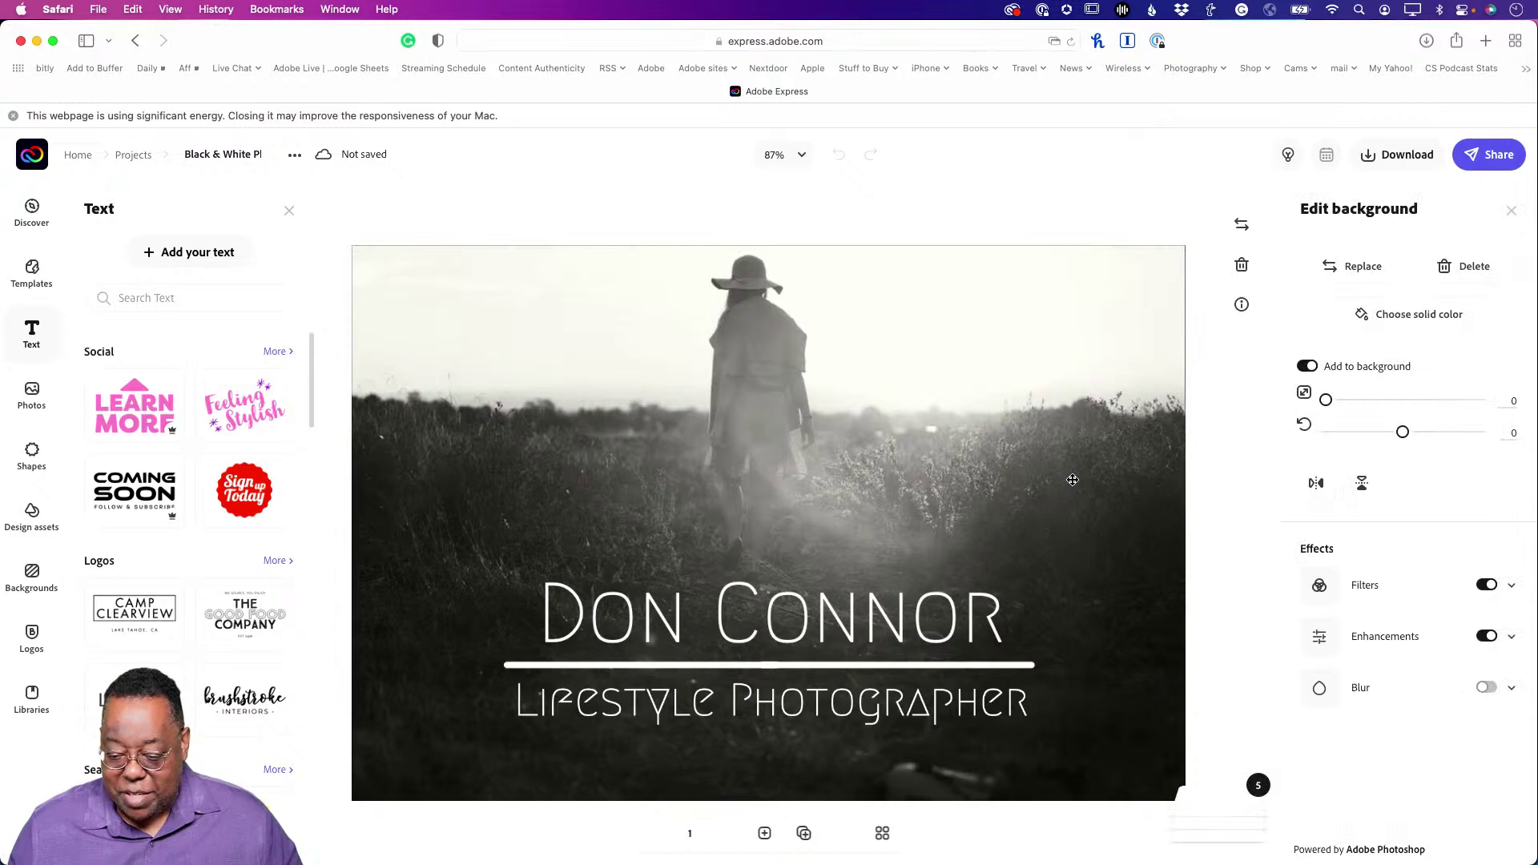
{"action": "left_click", "coordinate": [1361, 266]}
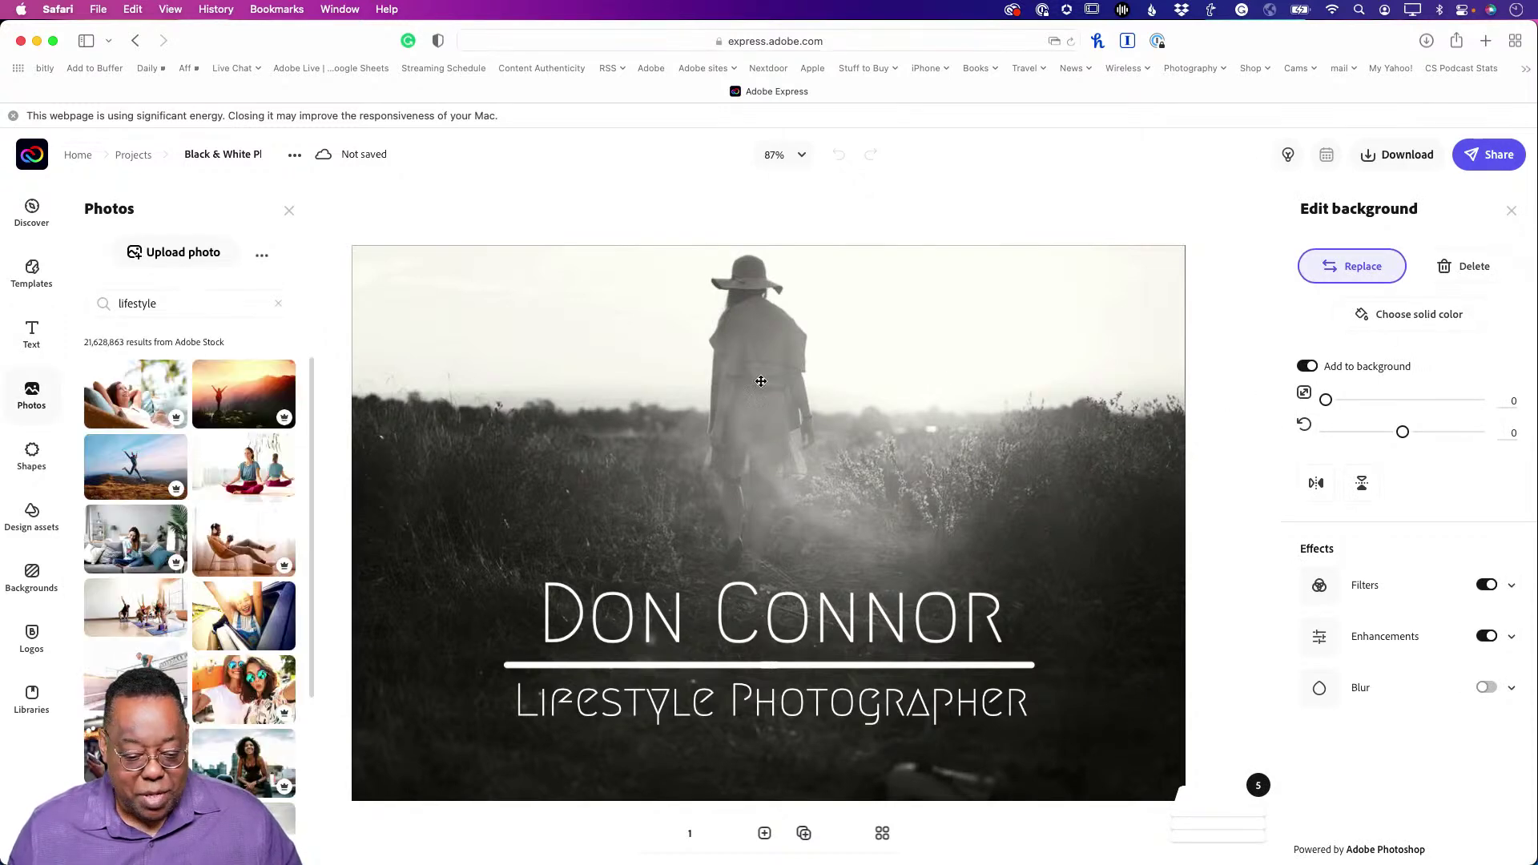
{"action": "left_click", "coordinate": [264, 258]}
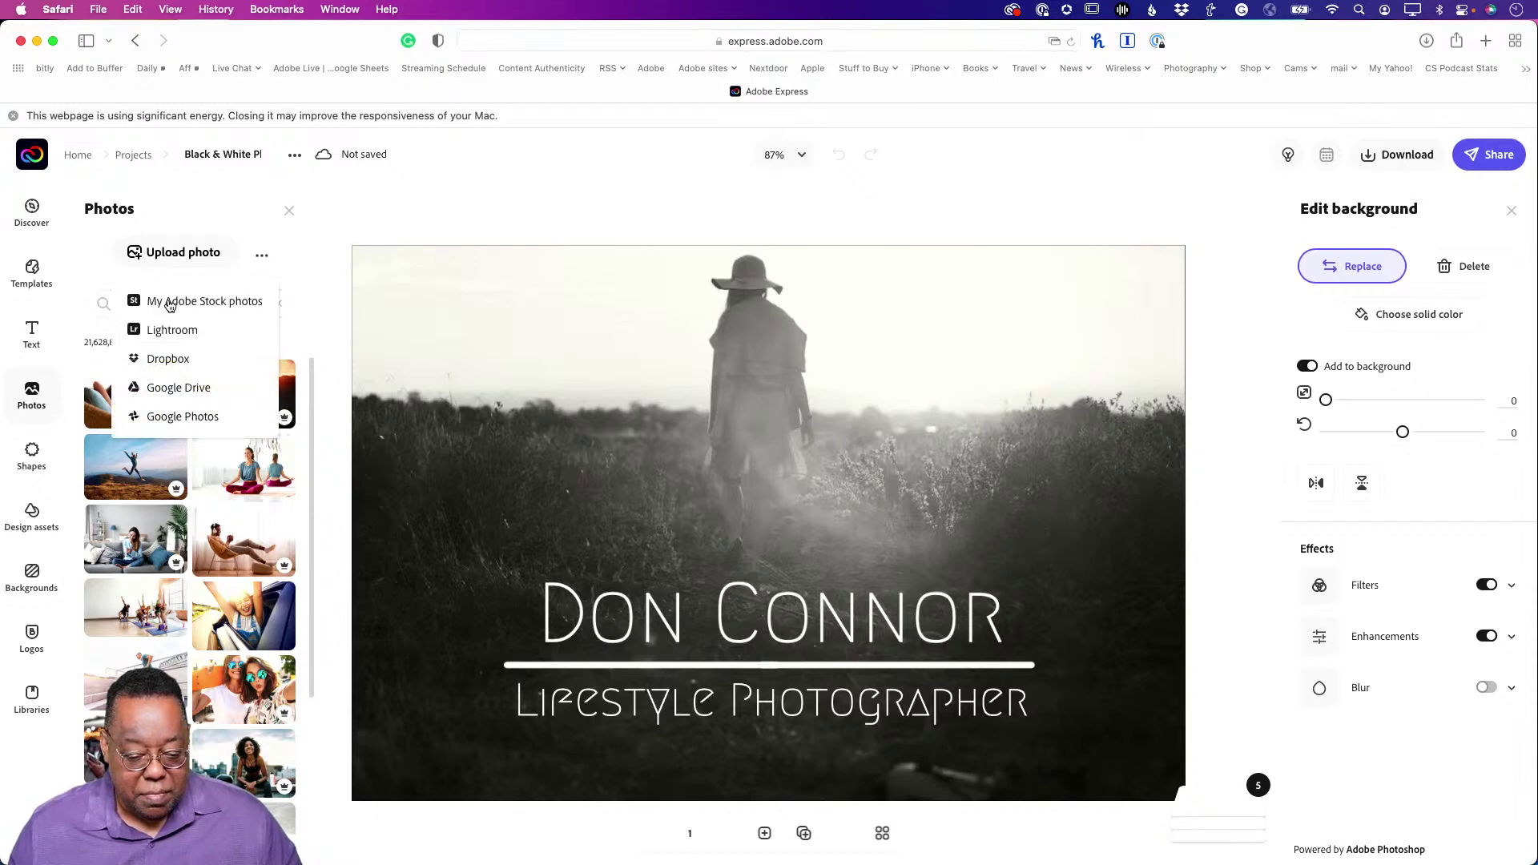
{"action": "left_click", "coordinate": [661, 233]}
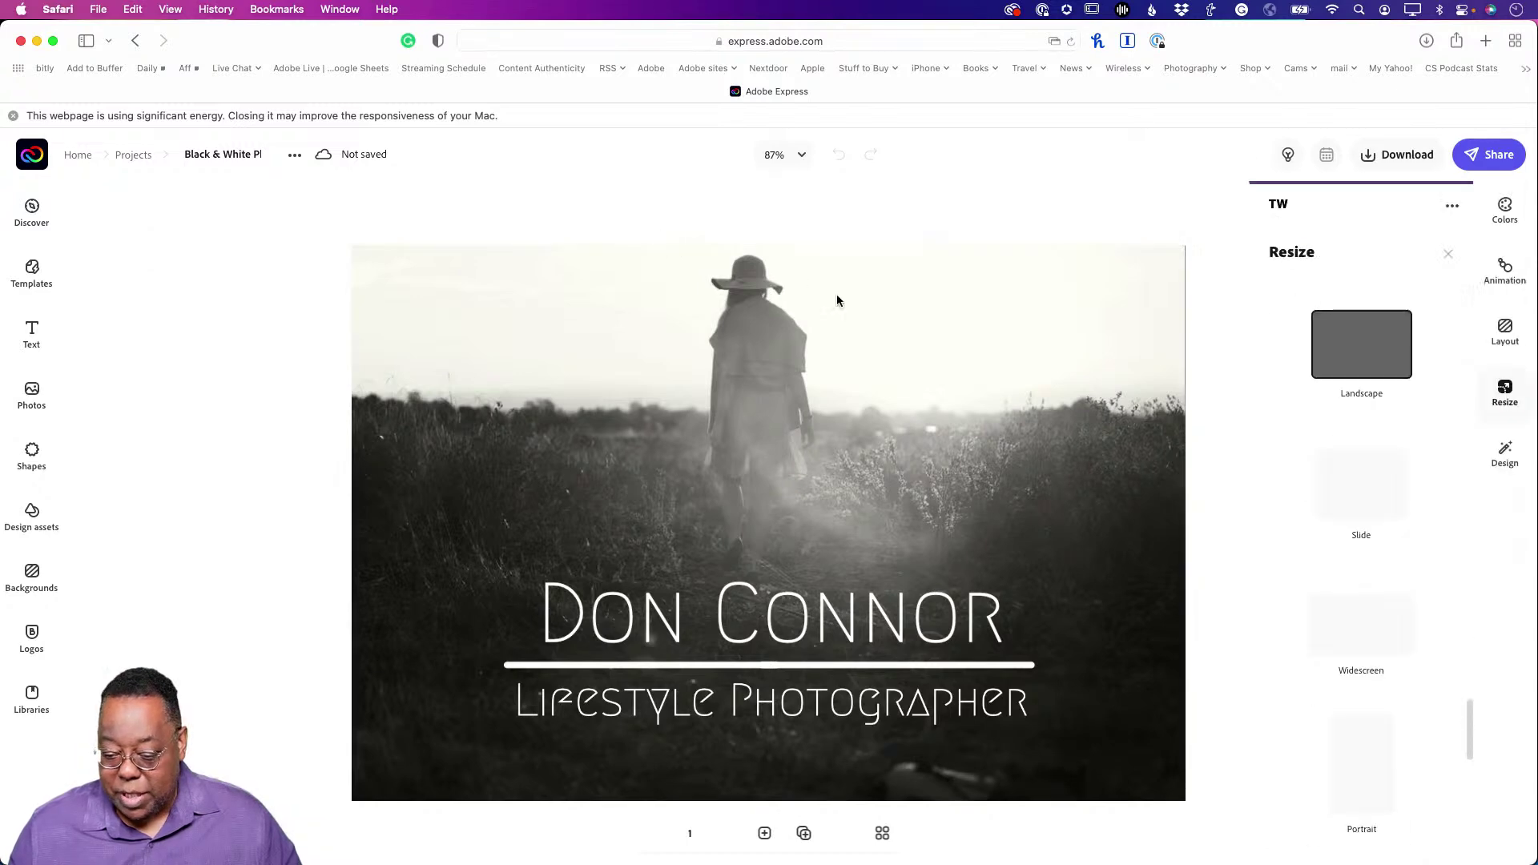
Replace the business card's background photo with the dark purple solid color from the TW brand palette, and deselect the background.
{"action": "left_click", "coordinate": [867, 334]}
{"action": "left_click", "coordinate": [1420, 314]}
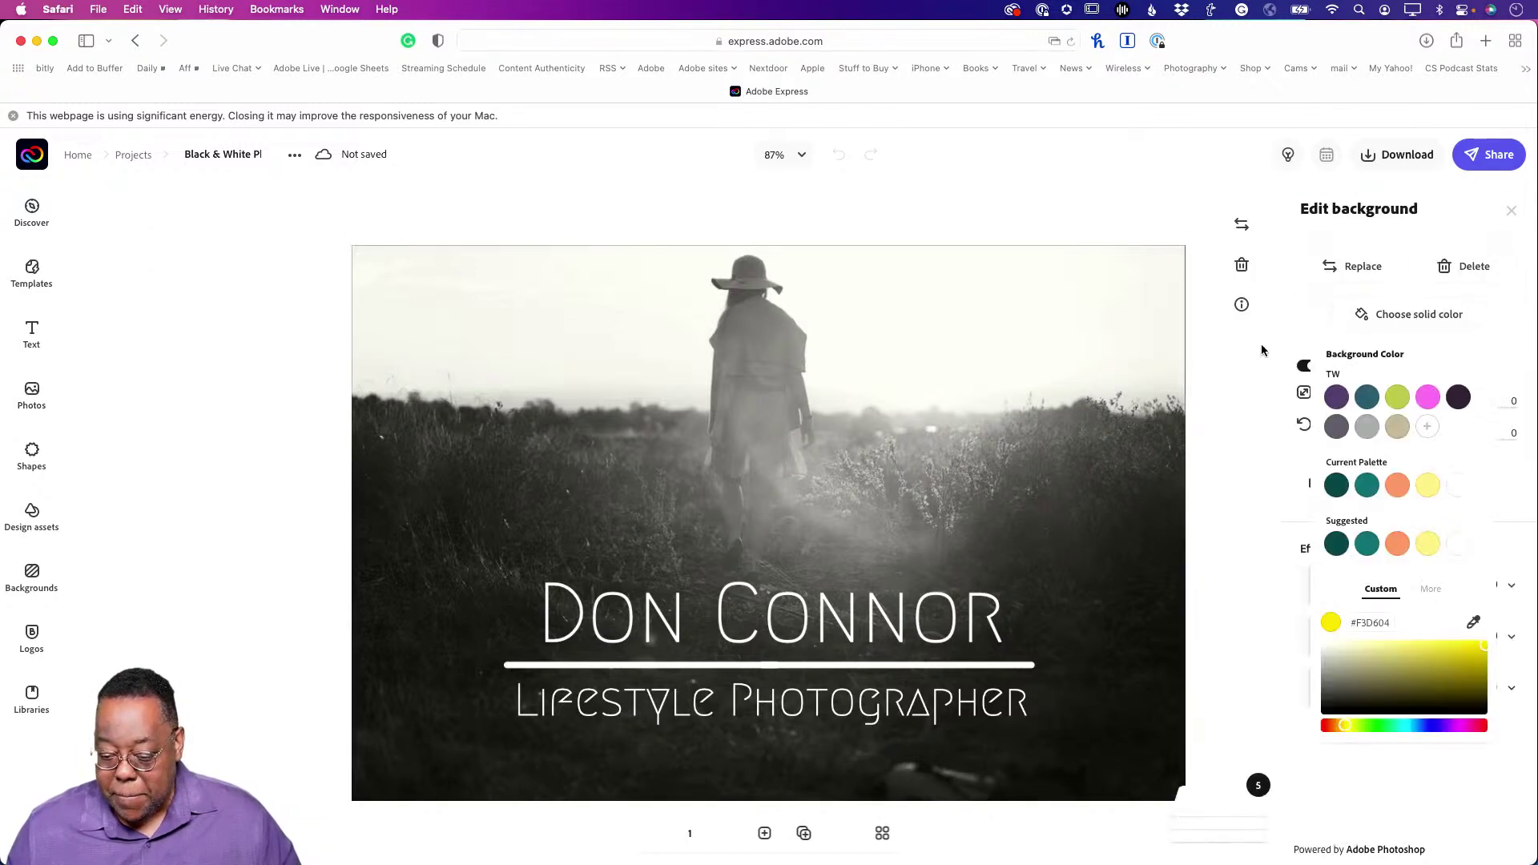
{"action": "left_click", "coordinate": [1080, 326]}
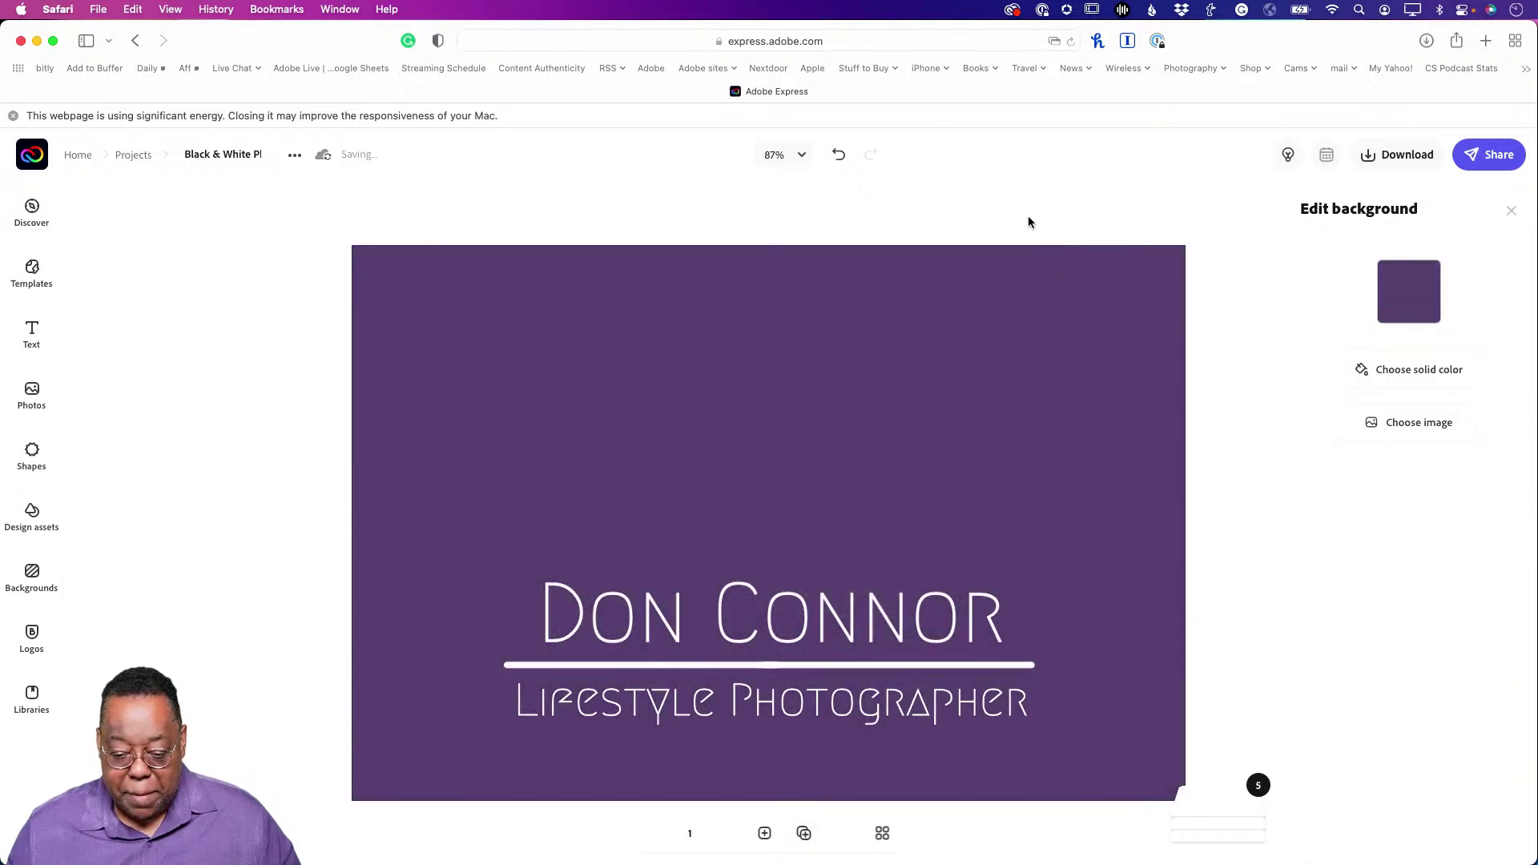
{"action": "left_click", "coordinate": [1027, 215]}
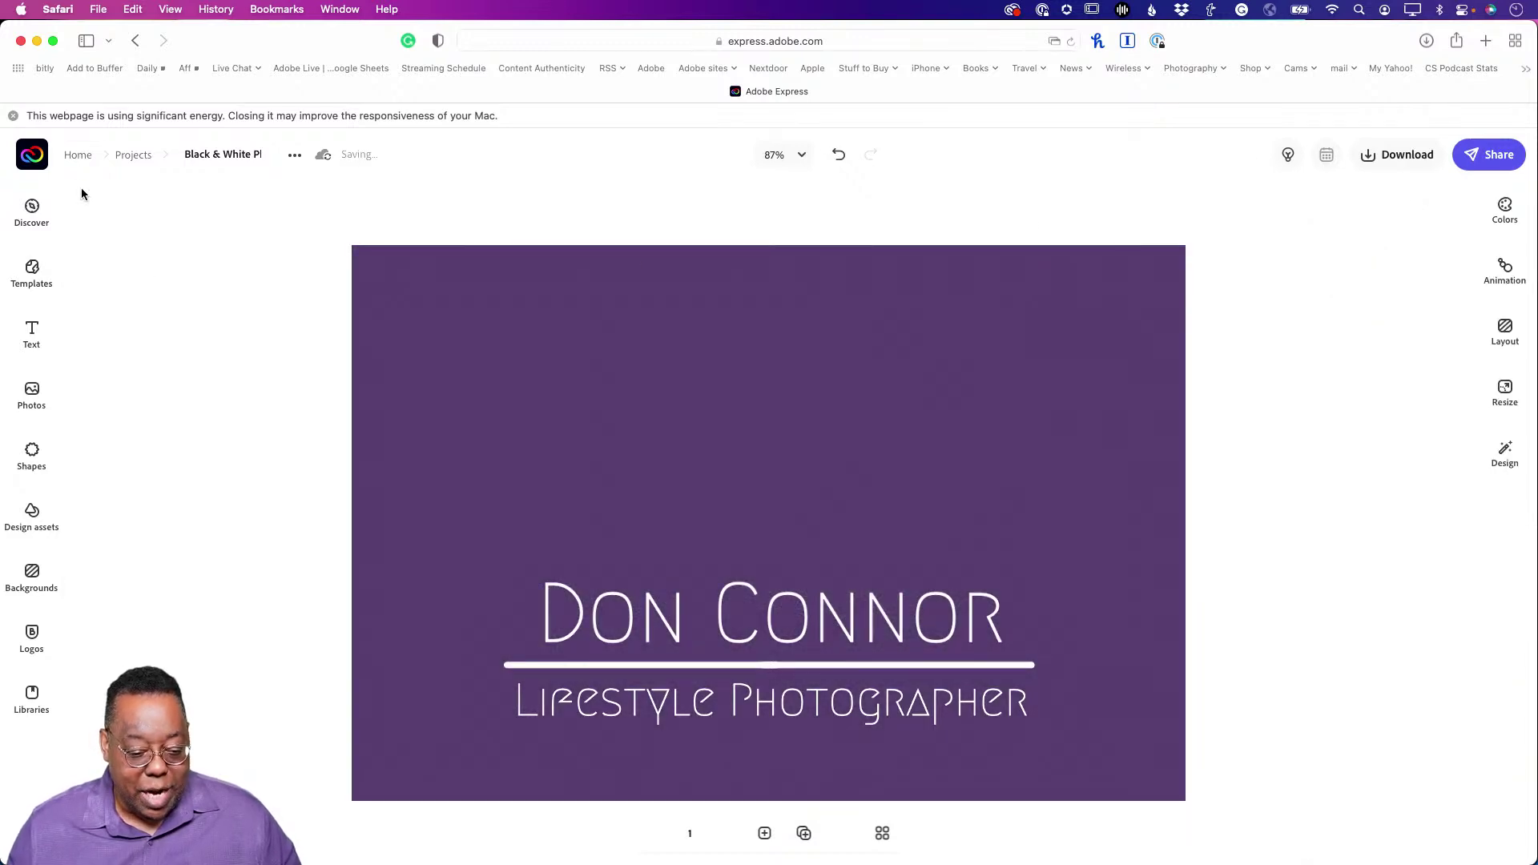
Start a photo upload for the business card, and preview the last JPG in the Remove Background folder.
{"action": "left_click", "coordinate": [32, 392]}
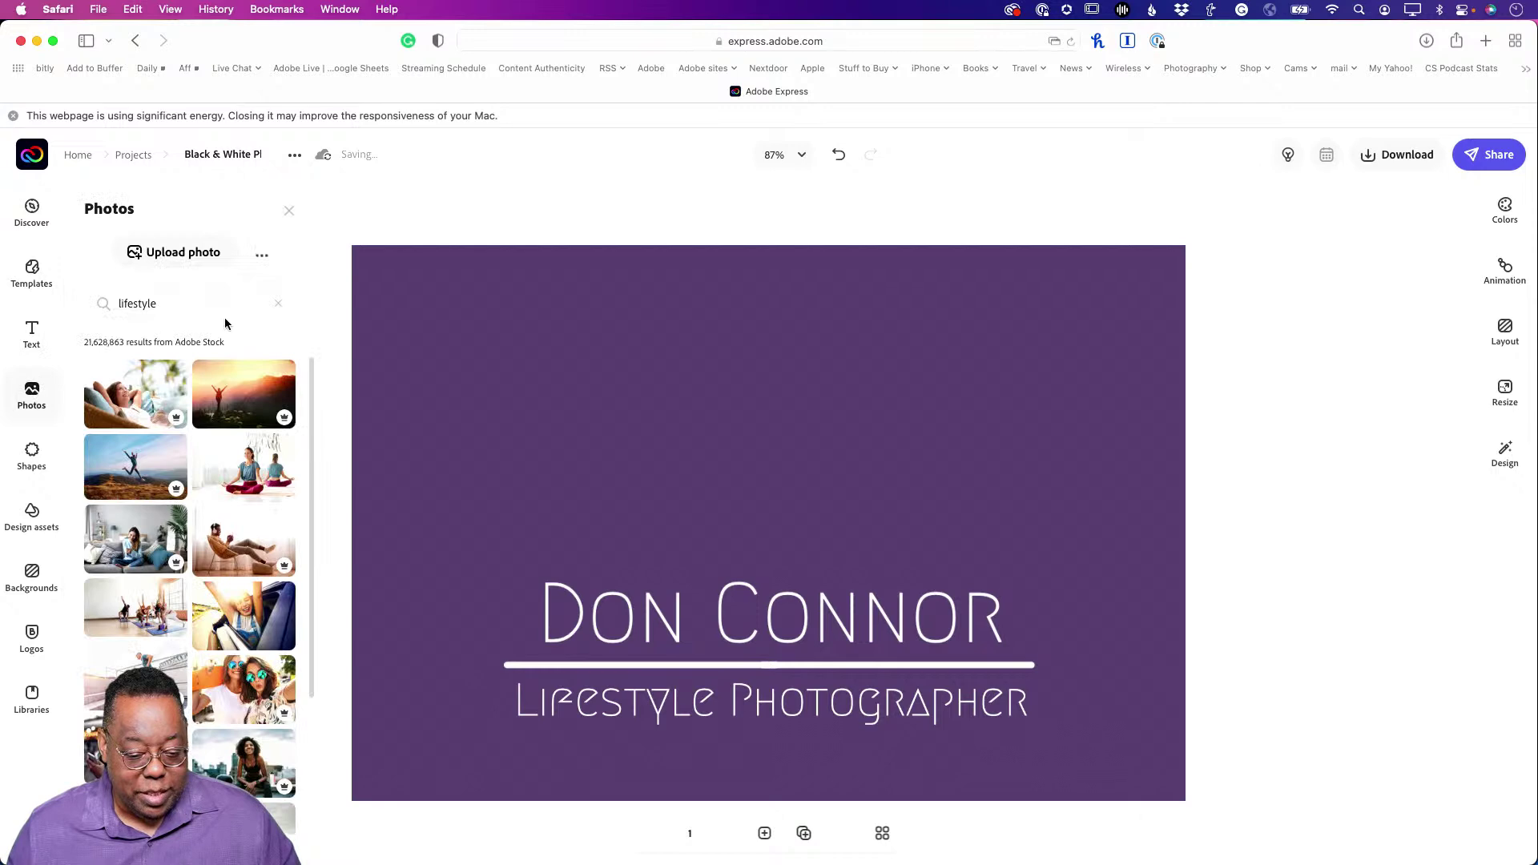
{"action": "left_click", "coordinate": [262, 259]}
{"action": "left_click", "coordinate": [216, 260]}
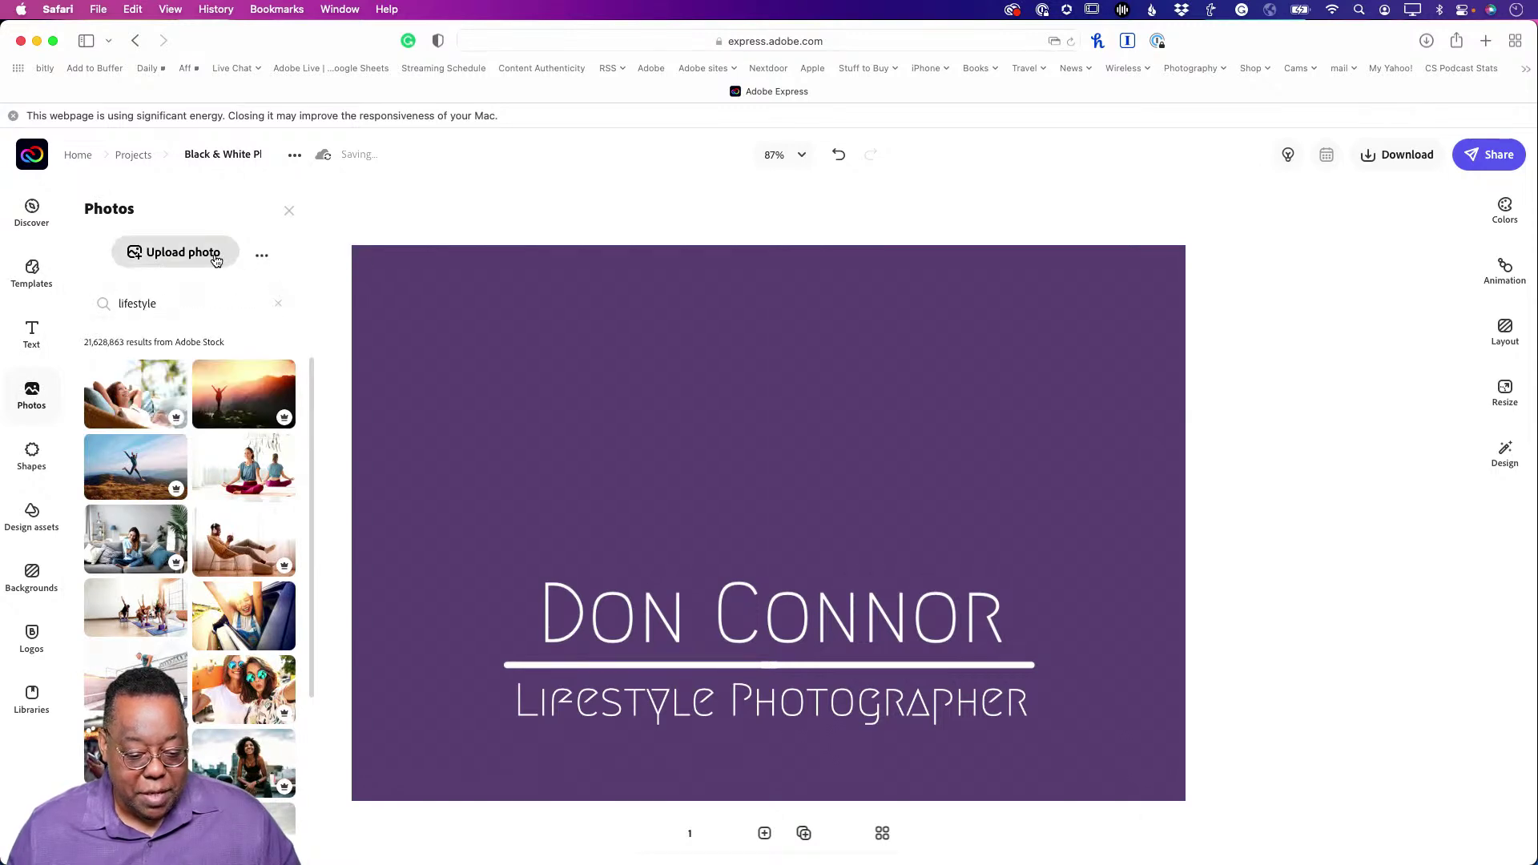
{"action": "left_click", "coordinate": [651, 399]}
{"action": "key", "text": "space"}
{"action": "key", "text": "space"}
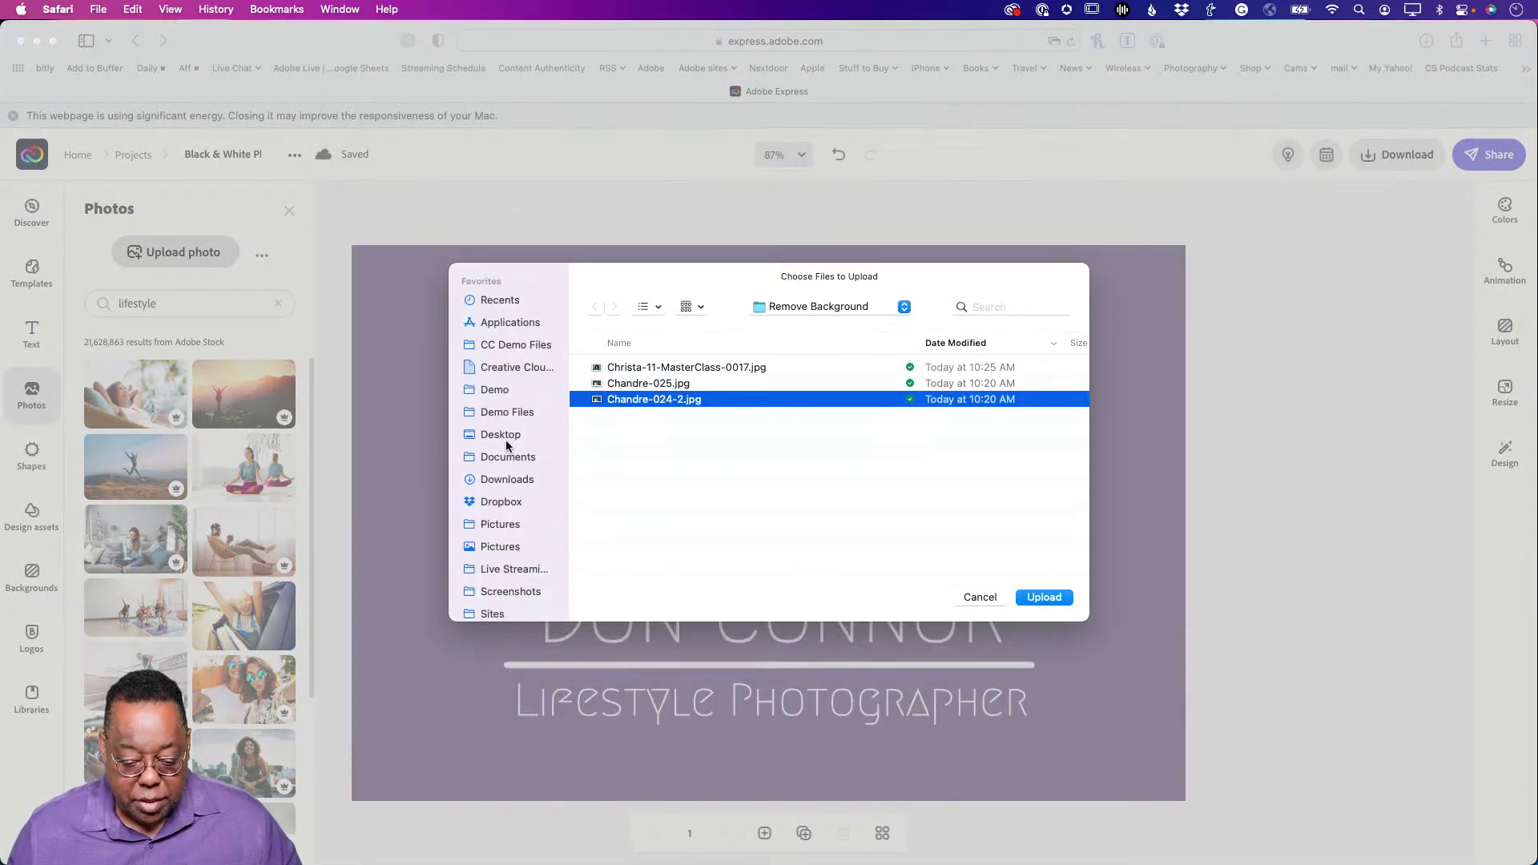
Check the images in the Downloads folder by previewing adobe_express-4.png and My project-4.png, closing each preview.
{"action": "left_click", "coordinate": [505, 480]}
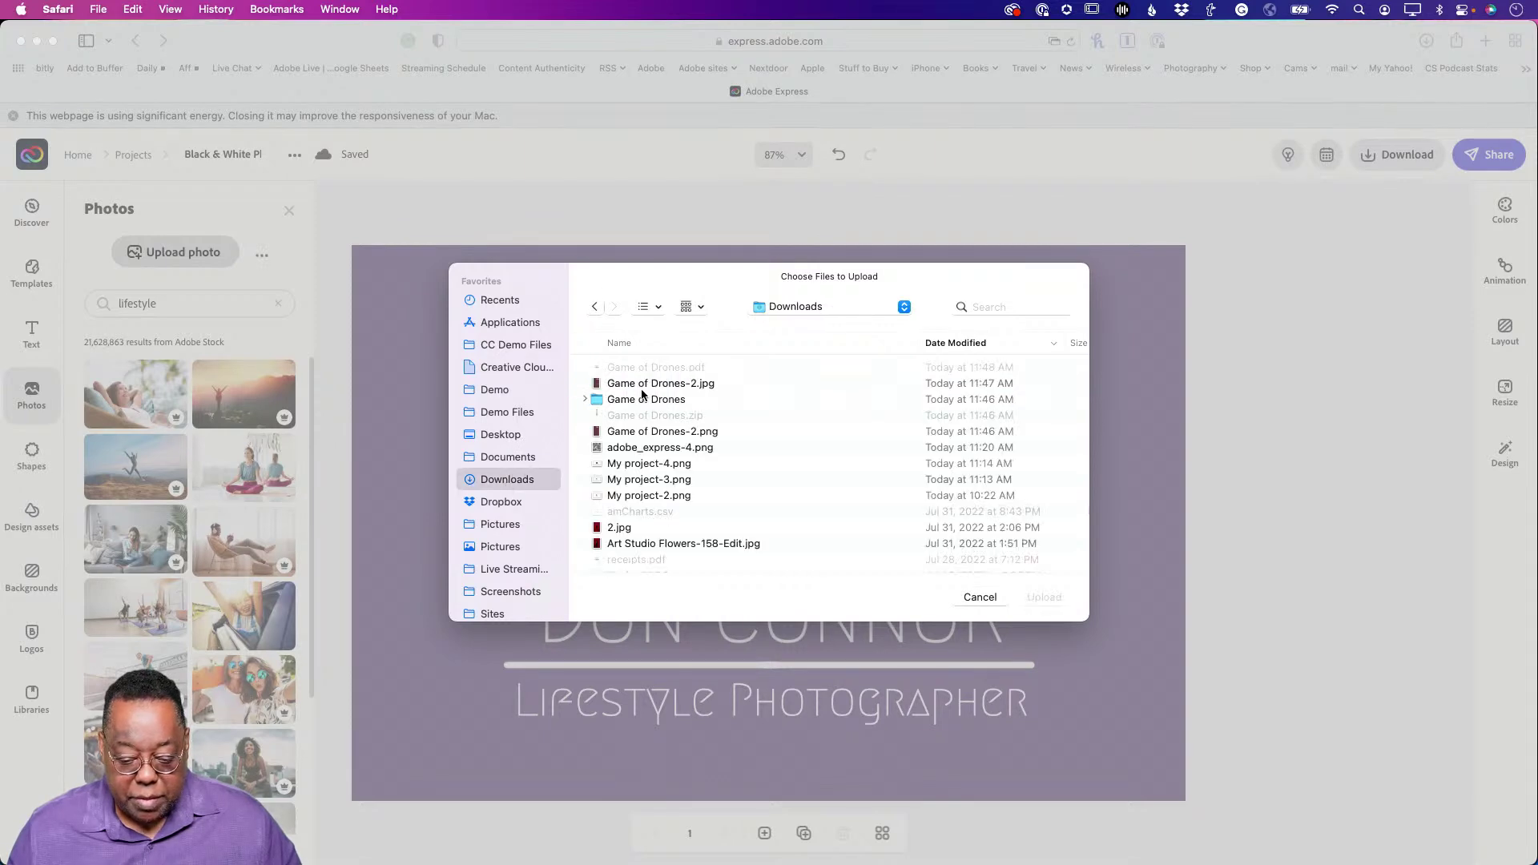
{"action": "left_click", "coordinate": [654, 451]}
{"action": "key", "text": "space"}
{"action": "key", "text": "space"}
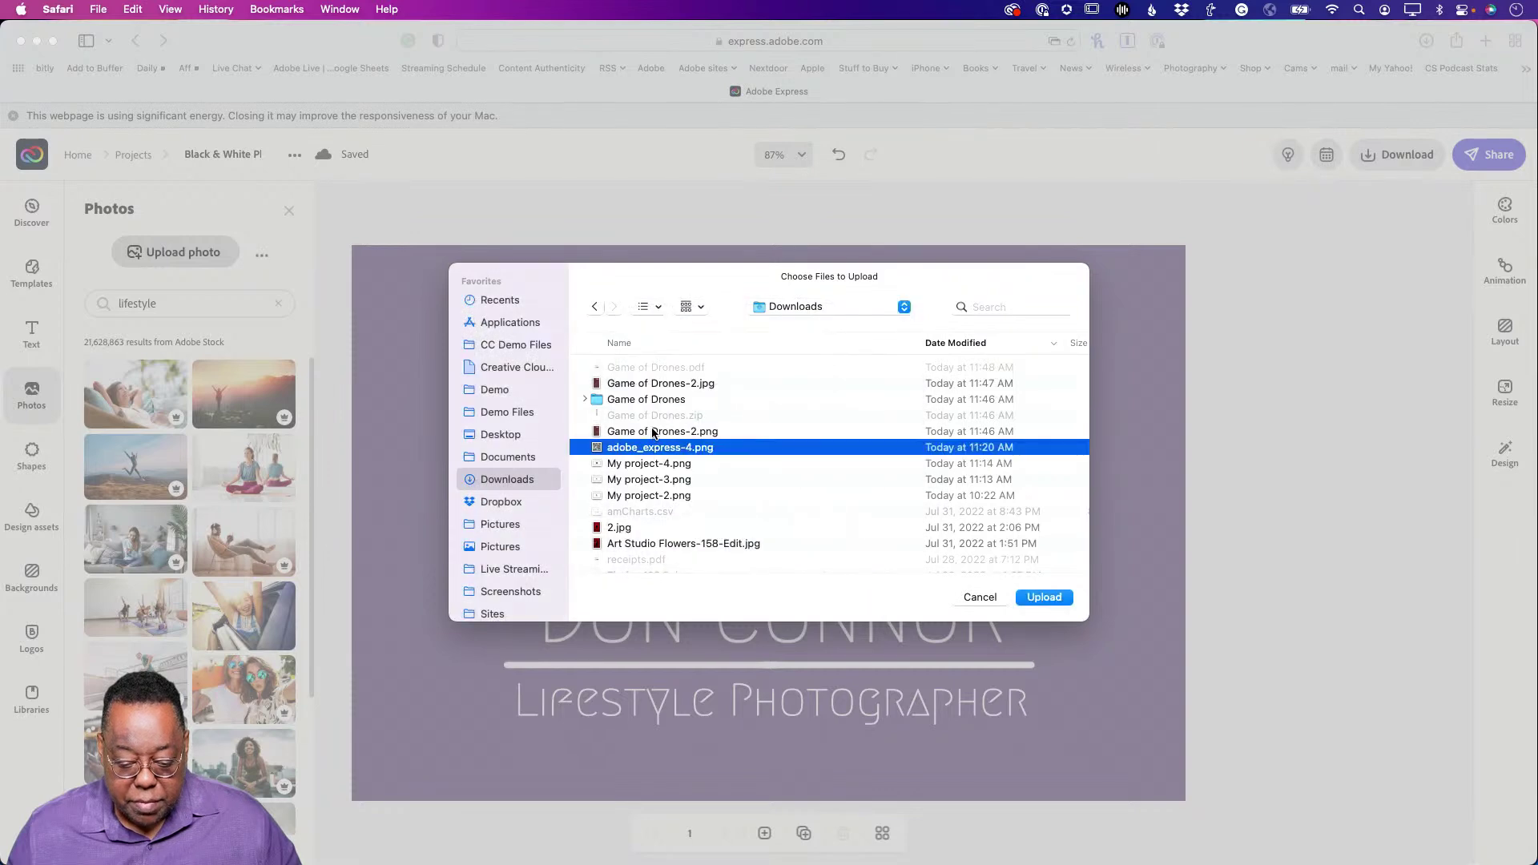
{"action": "key", "text": "Up"}
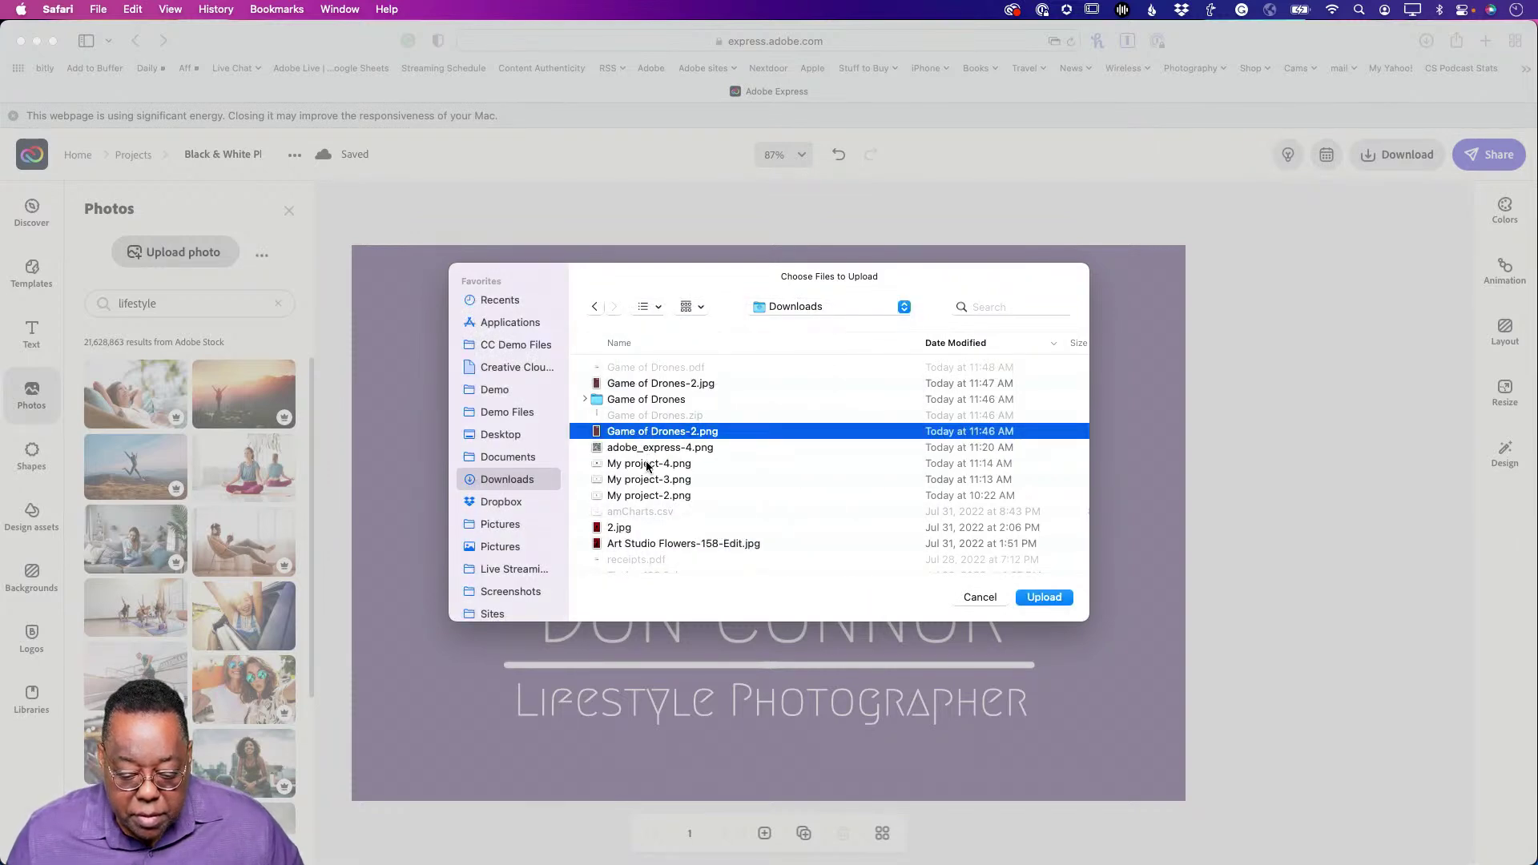
{"action": "left_click", "coordinate": [645, 463]}
{"action": "key", "text": "space"}
{"action": "key", "text": "space"}
Preview and upload My project-2.png, place the cut-out woman in the card's lower-left corner, and enlarge it to about half the card's height.
{"action": "left_click", "coordinate": [644, 498]}
{"action": "key", "text": "space"}
{"action": "key", "text": "space"}
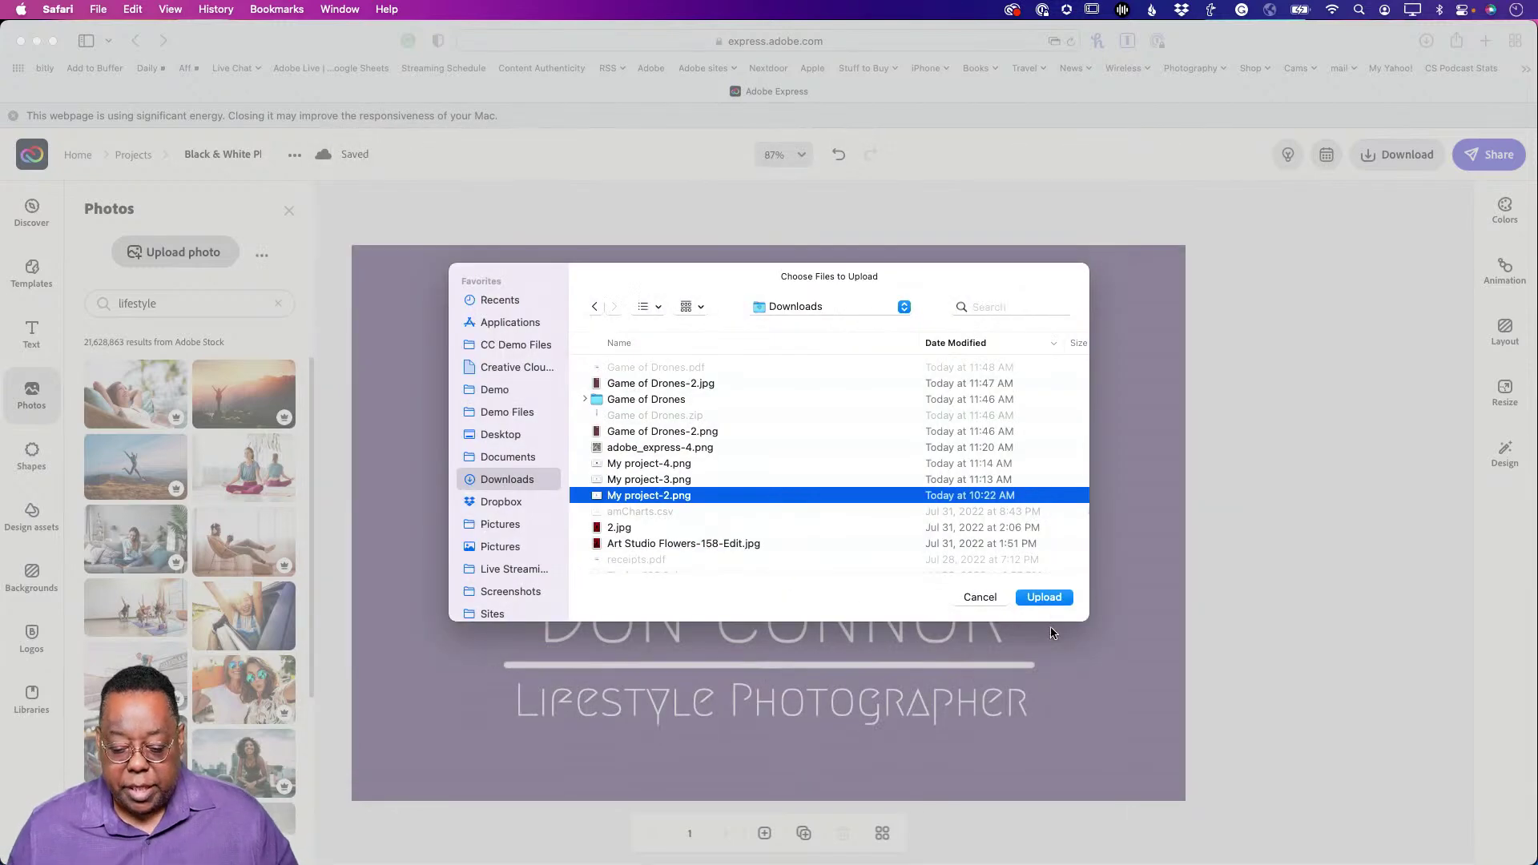
{"action": "left_click", "coordinate": [1044, 584]}
{"action": "left_click_drag", "start_coordinate": [744, 512], "coordinate": [453, 728]}
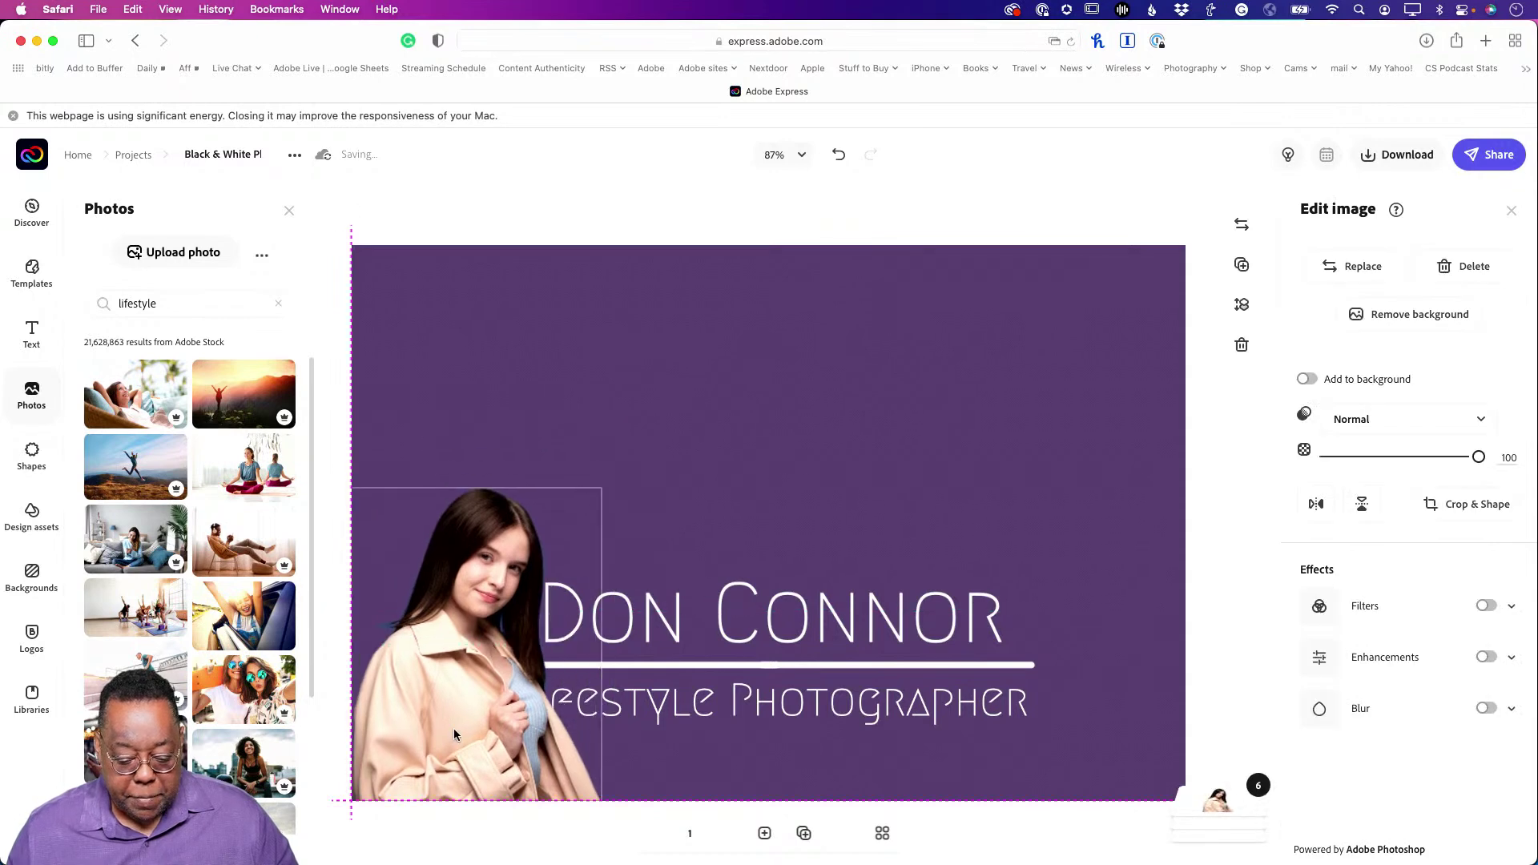
{"action": "left_click_drag", "start_coordinate": [600, 493], "coordinate": [671, 401]}
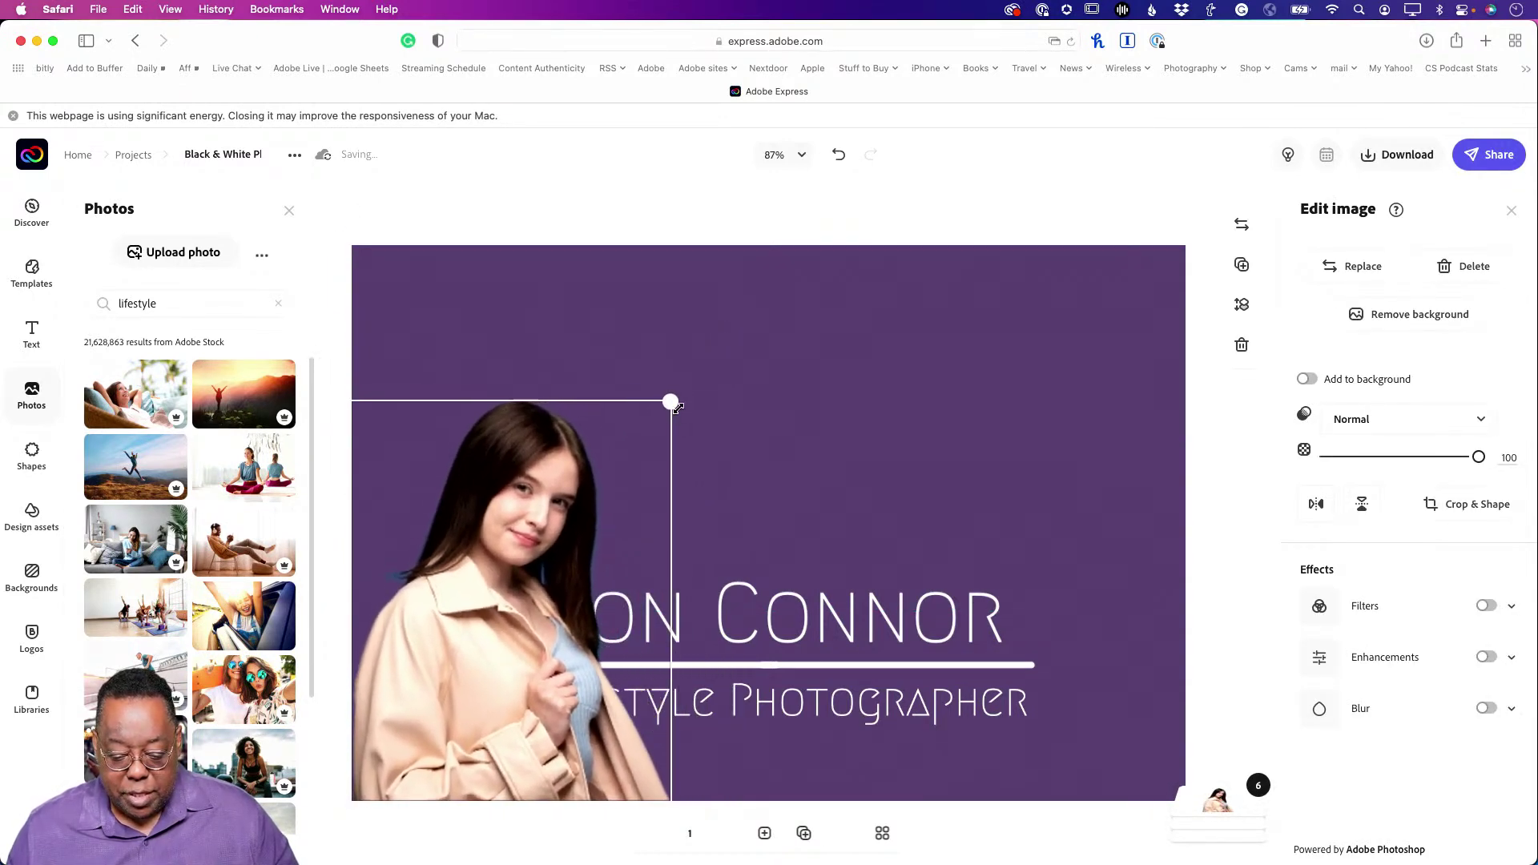
Move the name, both white divider lines and the Lifestyle Photographer text into the empty area beside the woman.
{"action": "left_click_drag", "start_coordinate": [785, 626], "coordinate": [891, 420]}
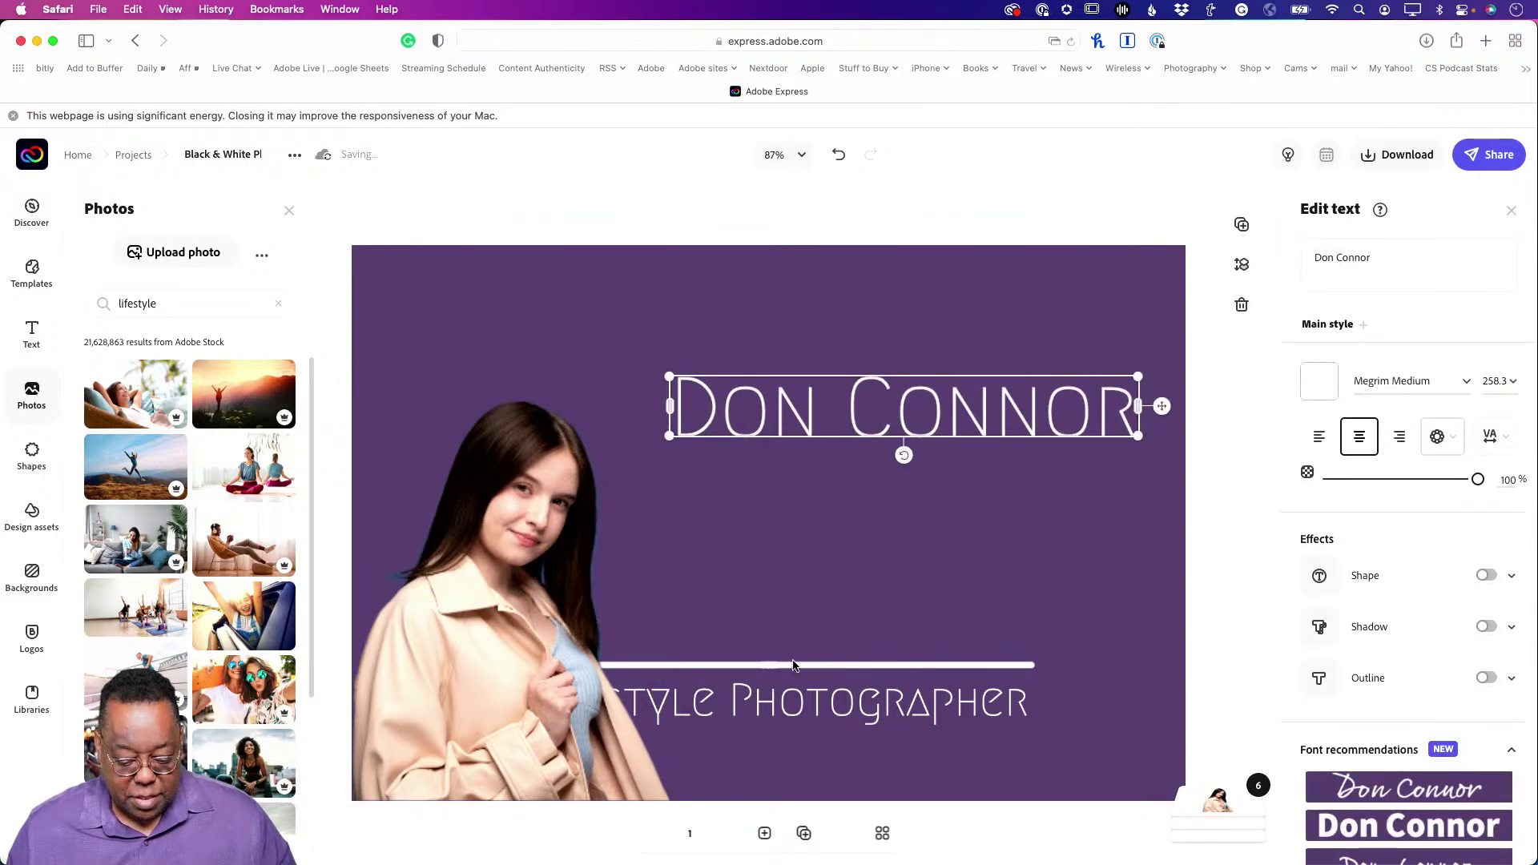
{"action": "left_click_drag", "start_coordinate": [799, 672], "coordinate": [910, 469]}
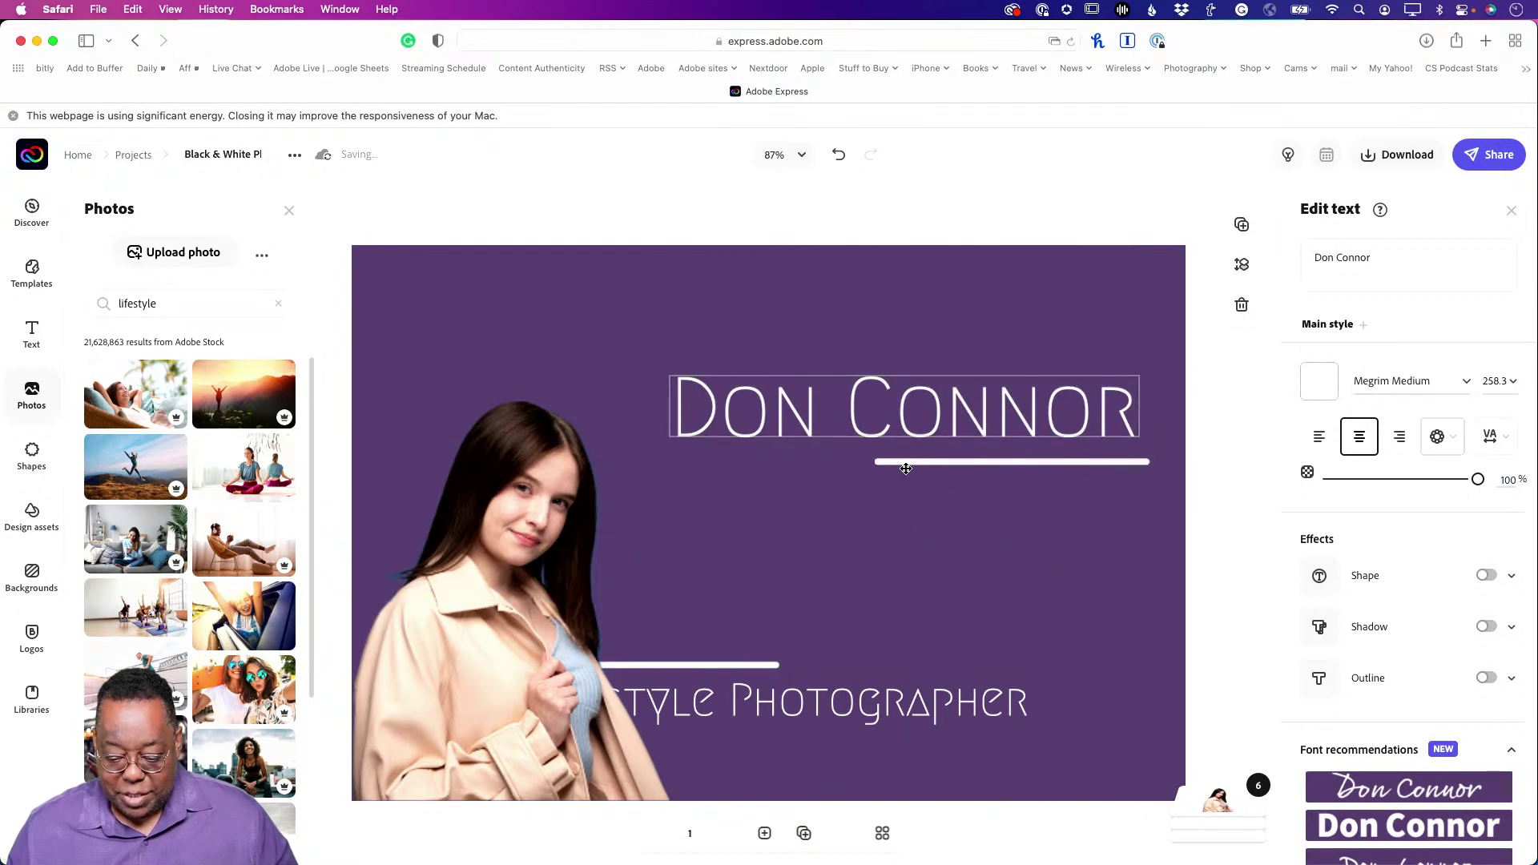
{"action": "left_click_drag", "start_coordinate": [700, 672], "coordinate": [848, 531]}
{"action": "left_click_drag", "start_coordinate": [744, 700], "coordinate": [873, 563]}
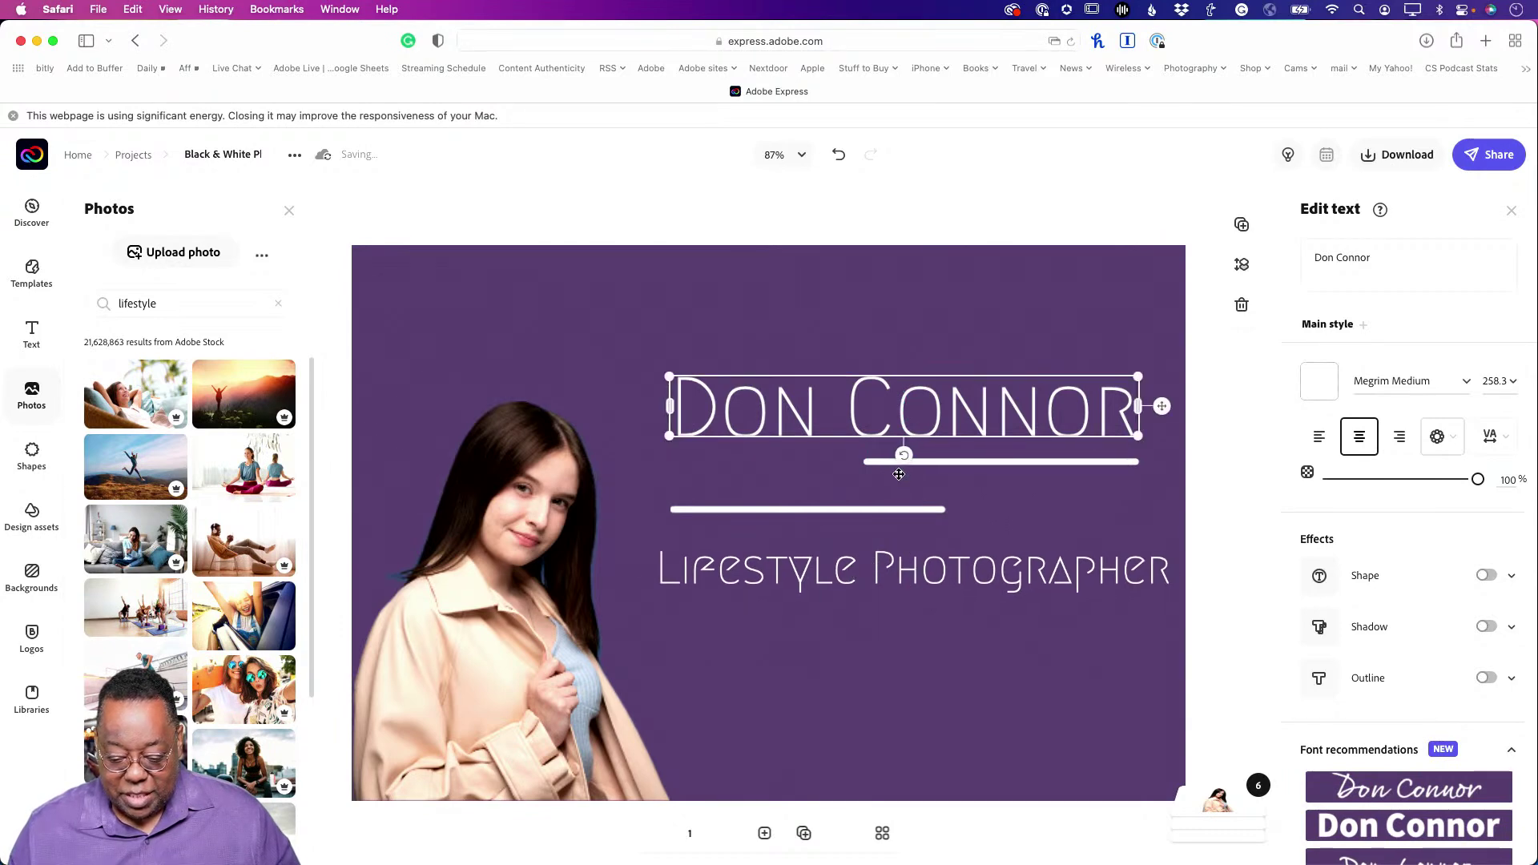
Delete both white divider lines between the name and the Lifestyle Photographer text.
{"action": "left_click", "coordinate": [880, 463]}
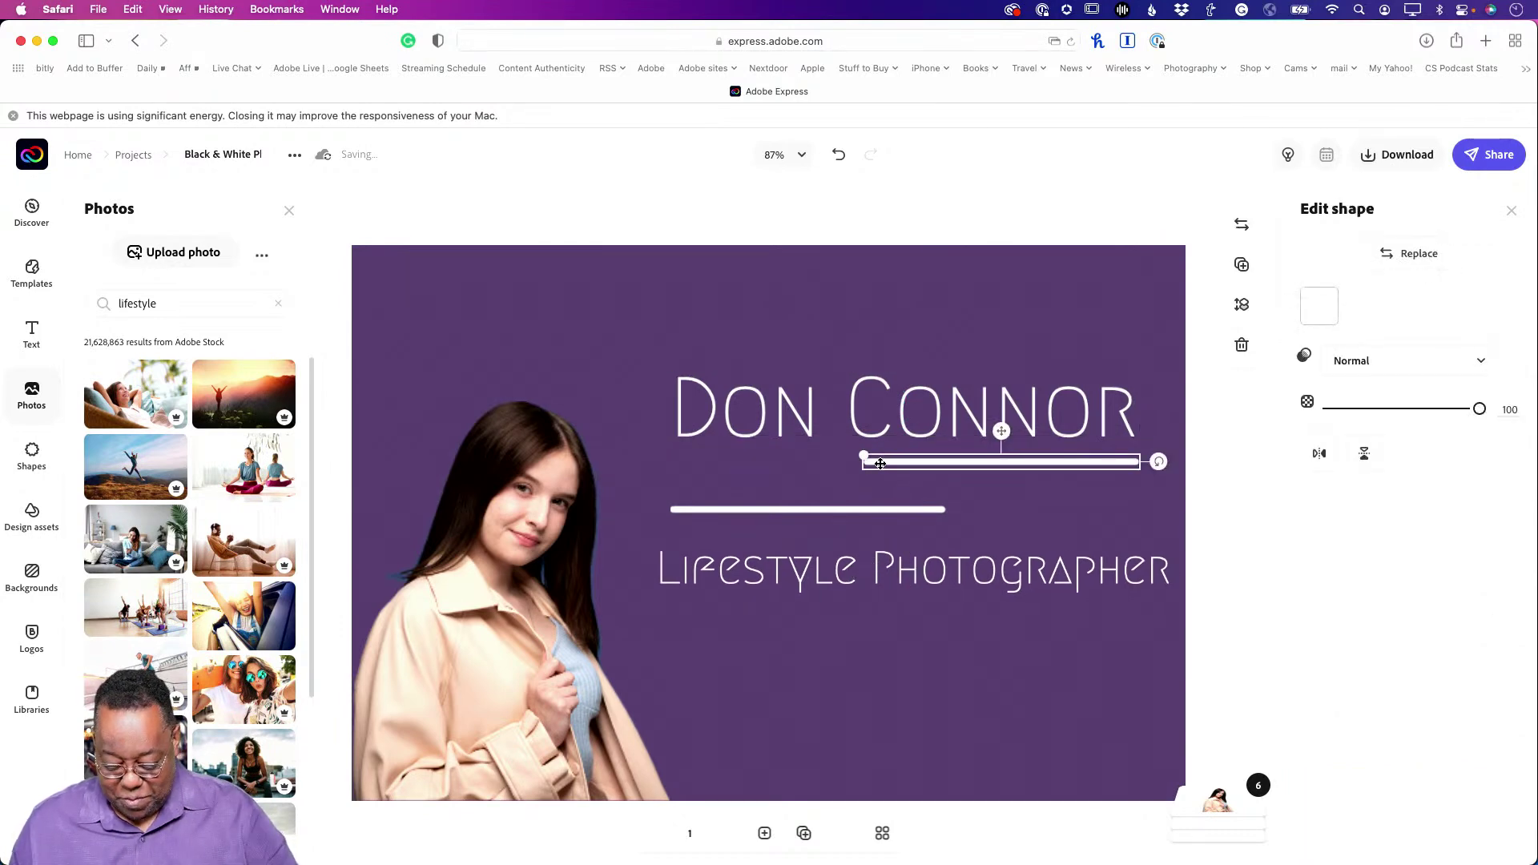
{"action": "key", "text": "Delete"}
{"action": "left_click", "coordinate": [872, 511]}
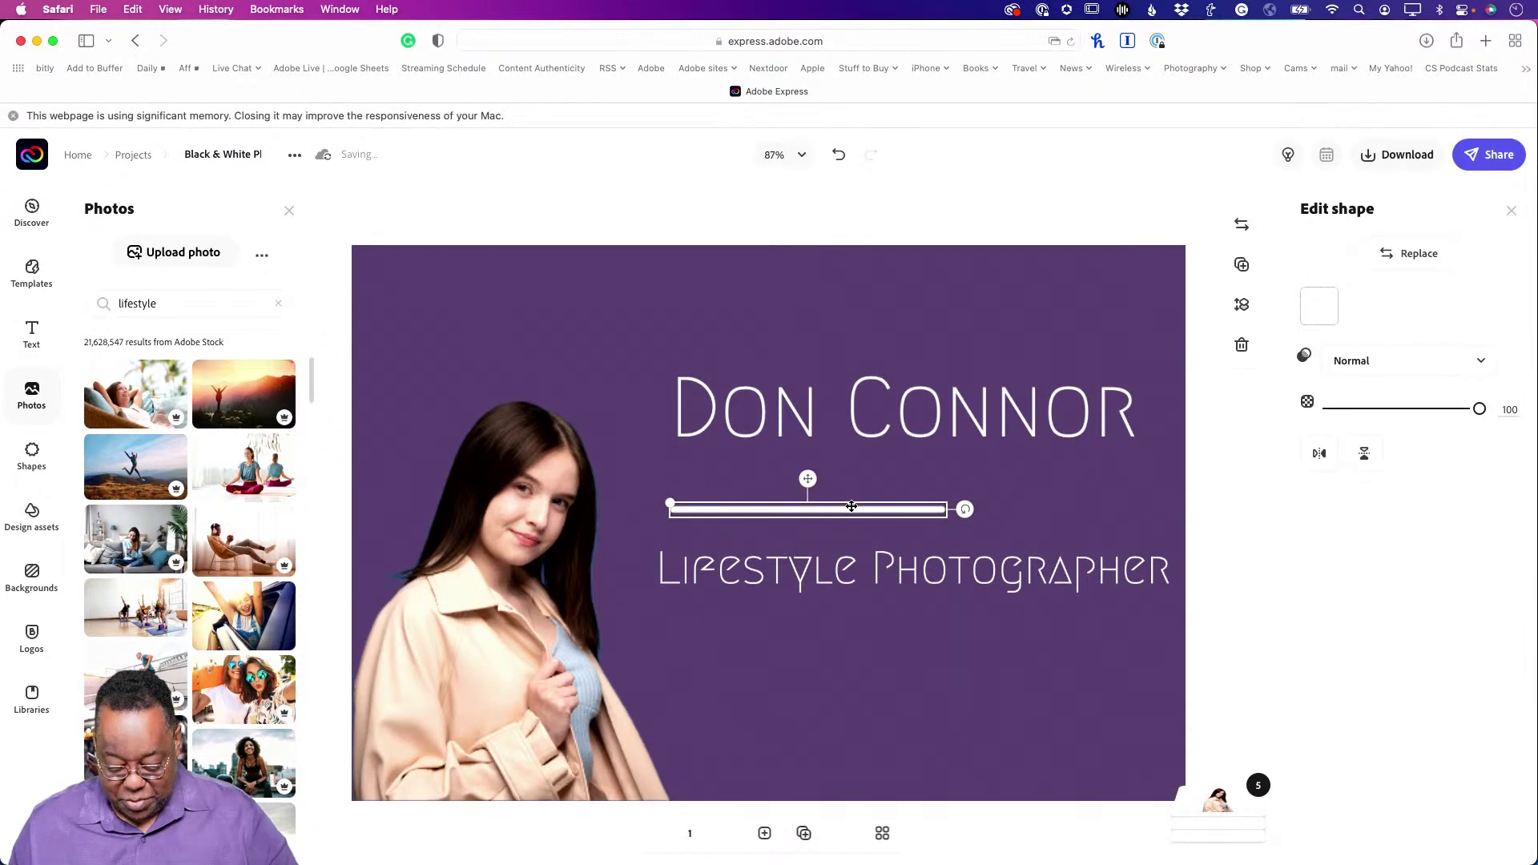
{"action": "key", "text": "Delete"}
Replace the card's placeholder name with the photographer's full name and fit it on one line just above the Lifestyle Photographer text.
{"action": "left_click", "coordinate": [891, 428]}
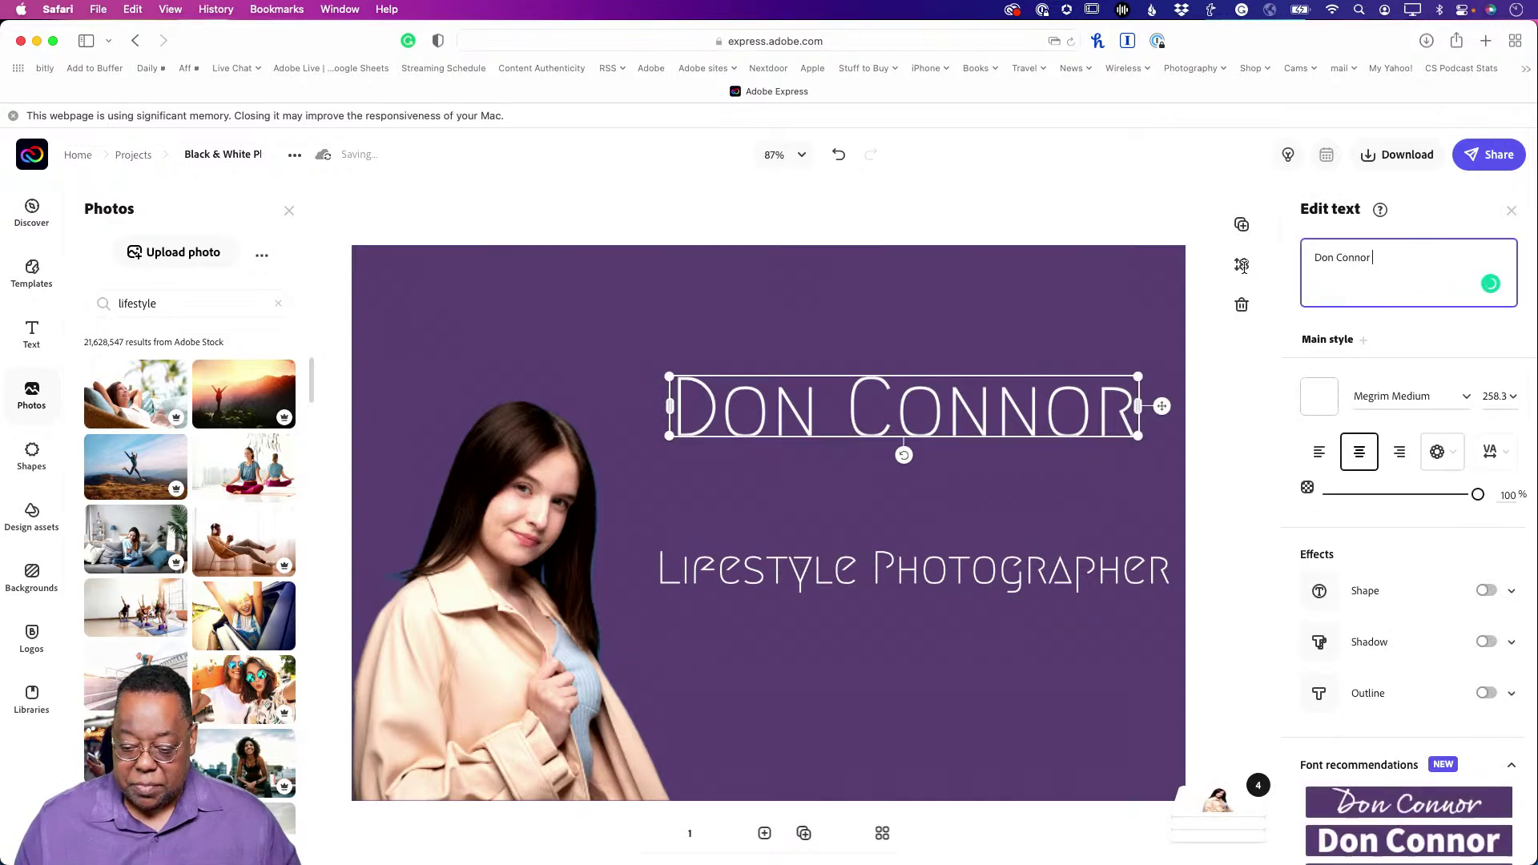
{"action": "type", "text": "Te"}
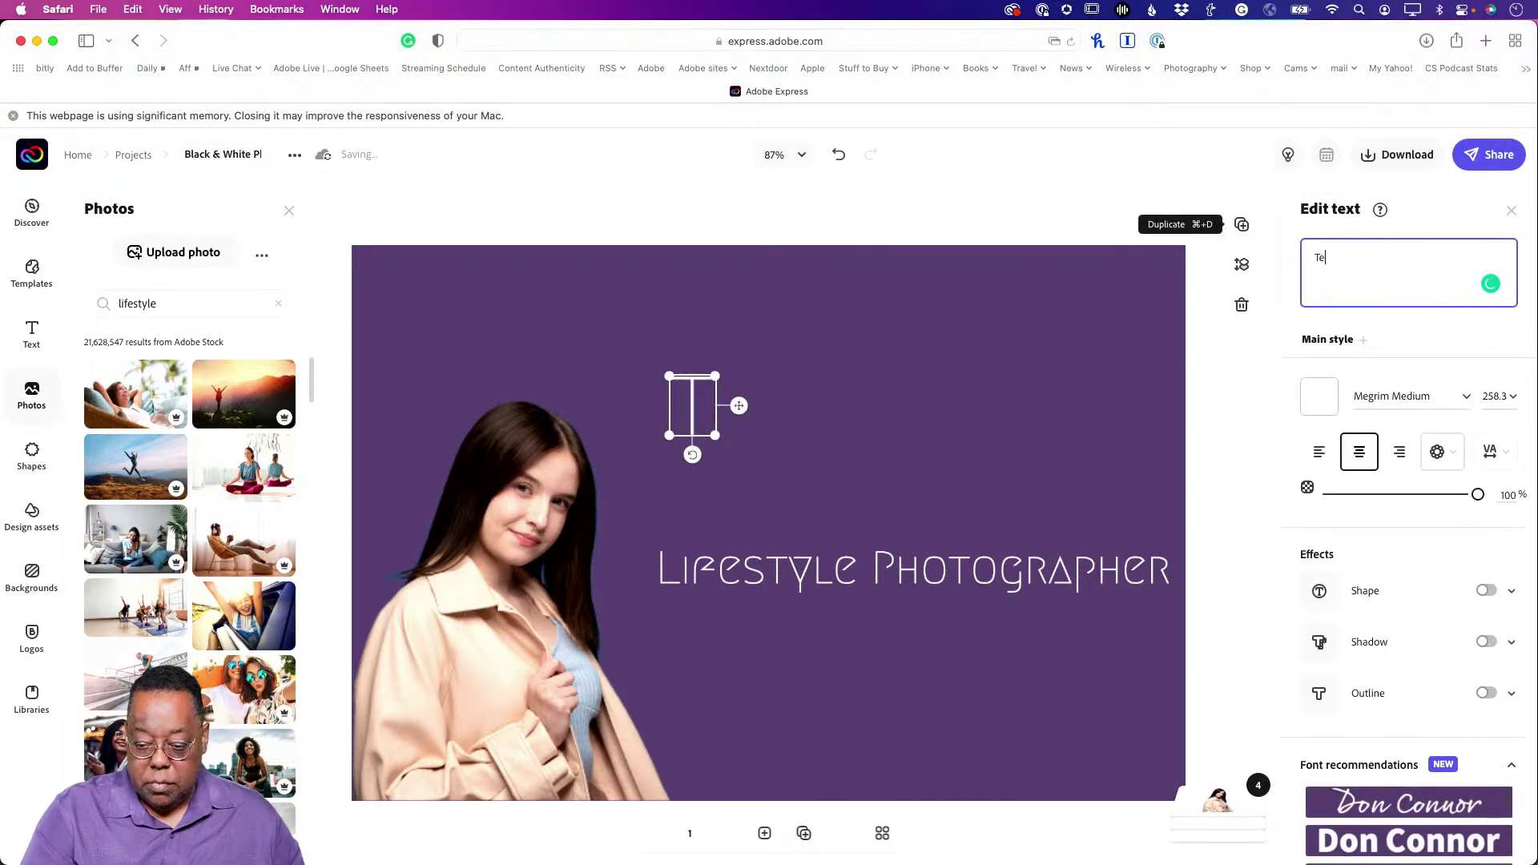
{"action": "type", "text": "rry White"}
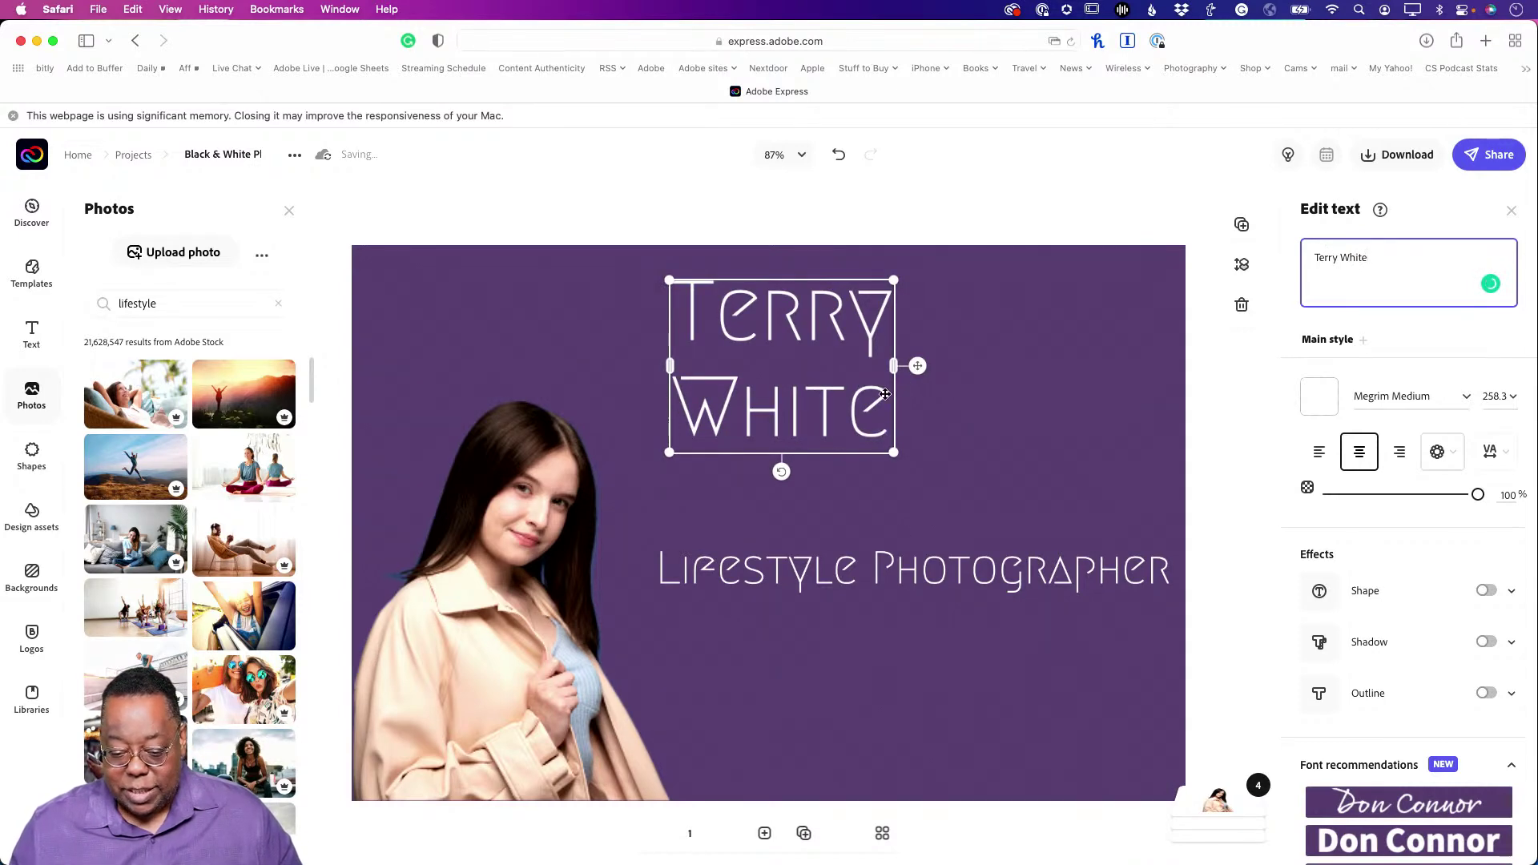
{"action": "left_click_drag", "start_coordinate": [946, 412], "coordinate": [1065, 490]}
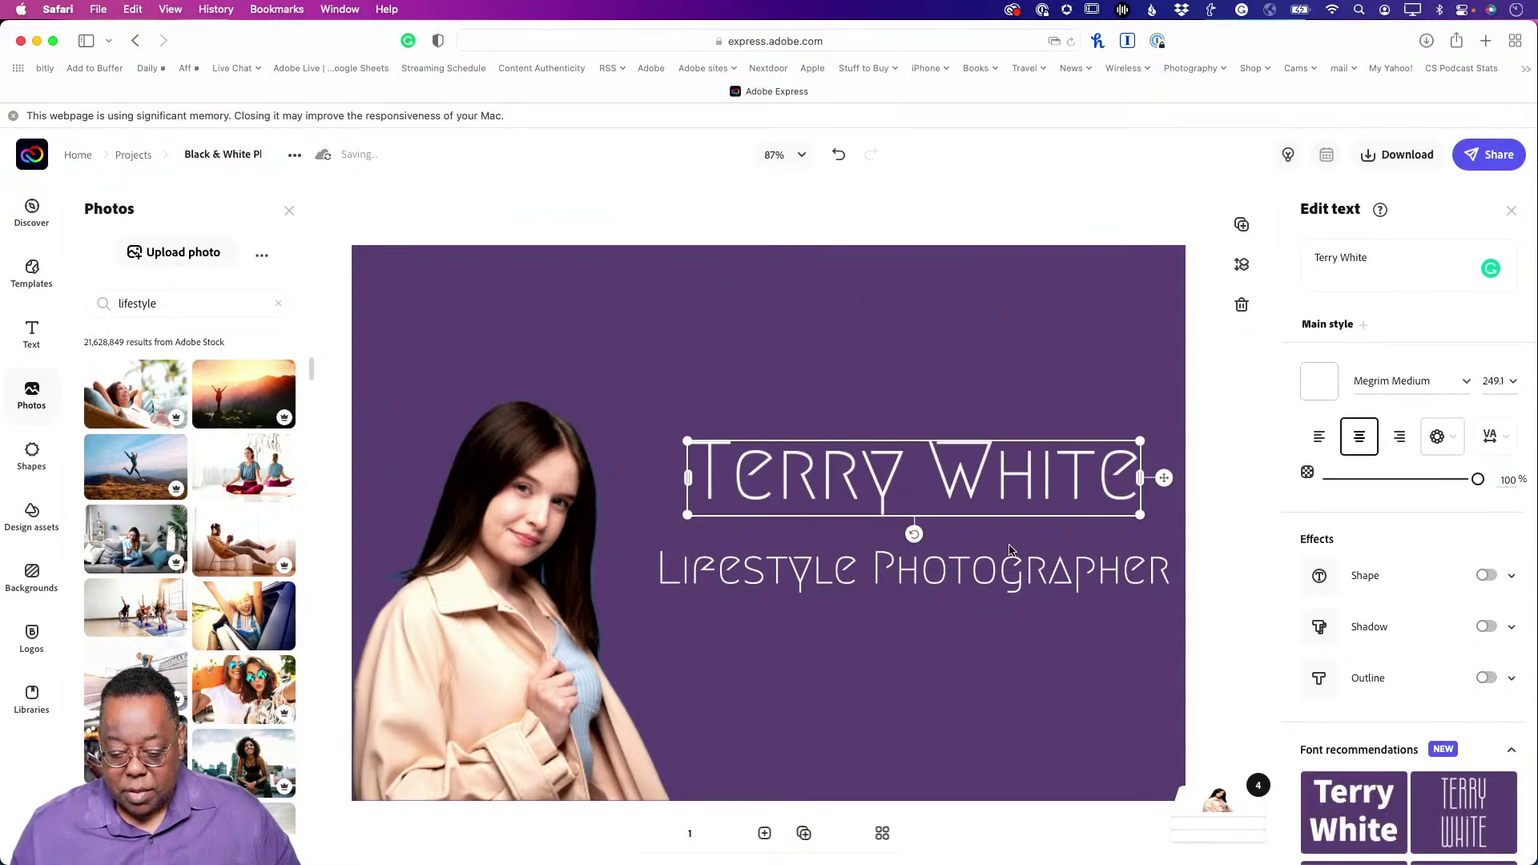
Change the word Lifestyle to Portrait in the job title so it reads Portrait Photographer, and deselect the text.
{"action": "left_click", "coordinate": [968, 579]}
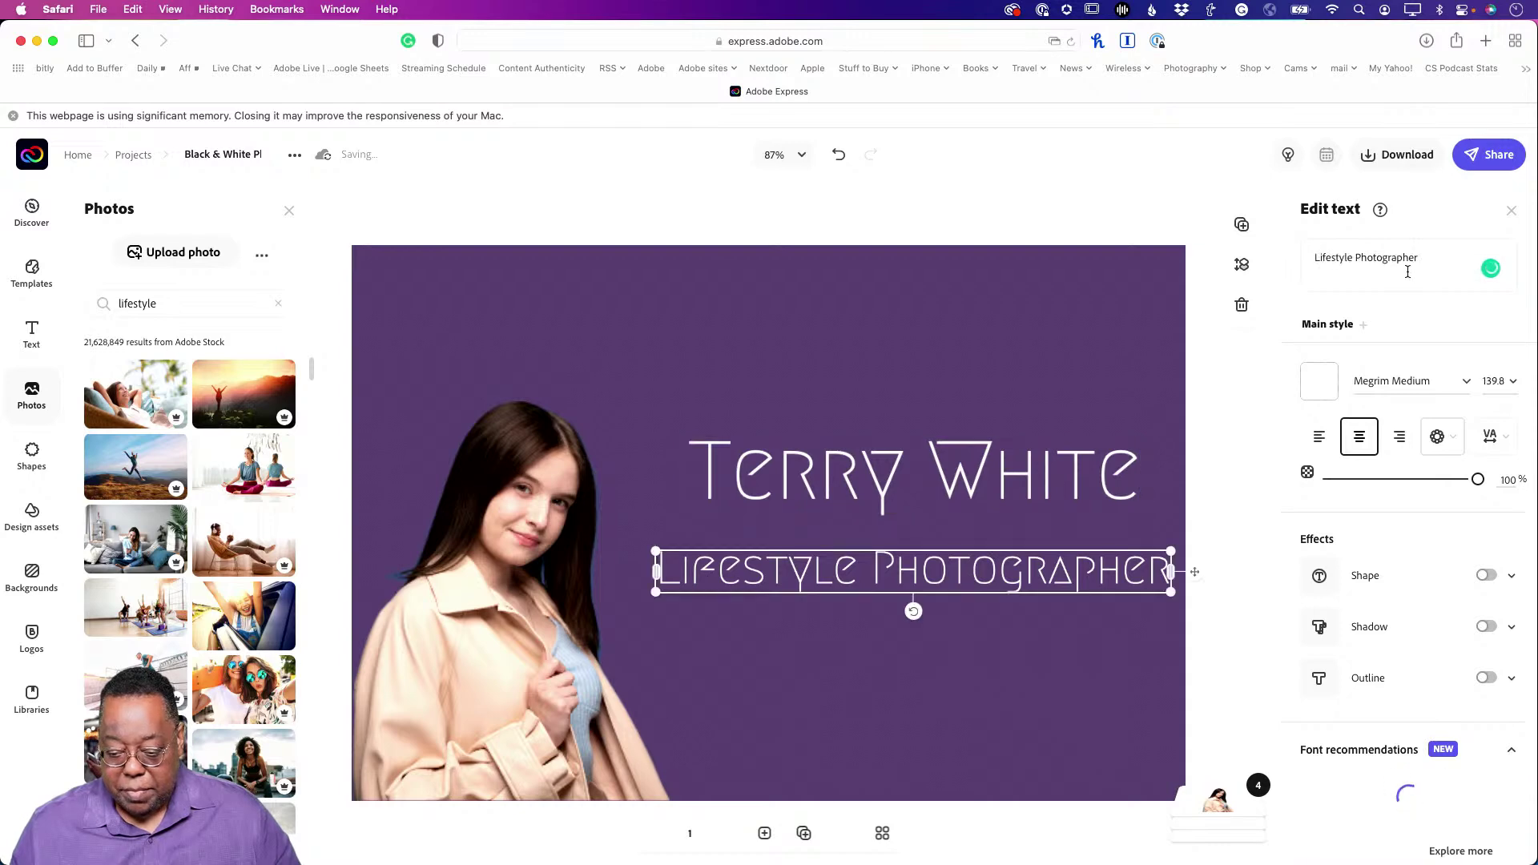
{"action": "left_click", "coordinate": [1334, 257]}
{"action": "double_click", "coordinate": [1334, 257]}
{"action": "type", "text": "Portrait"}
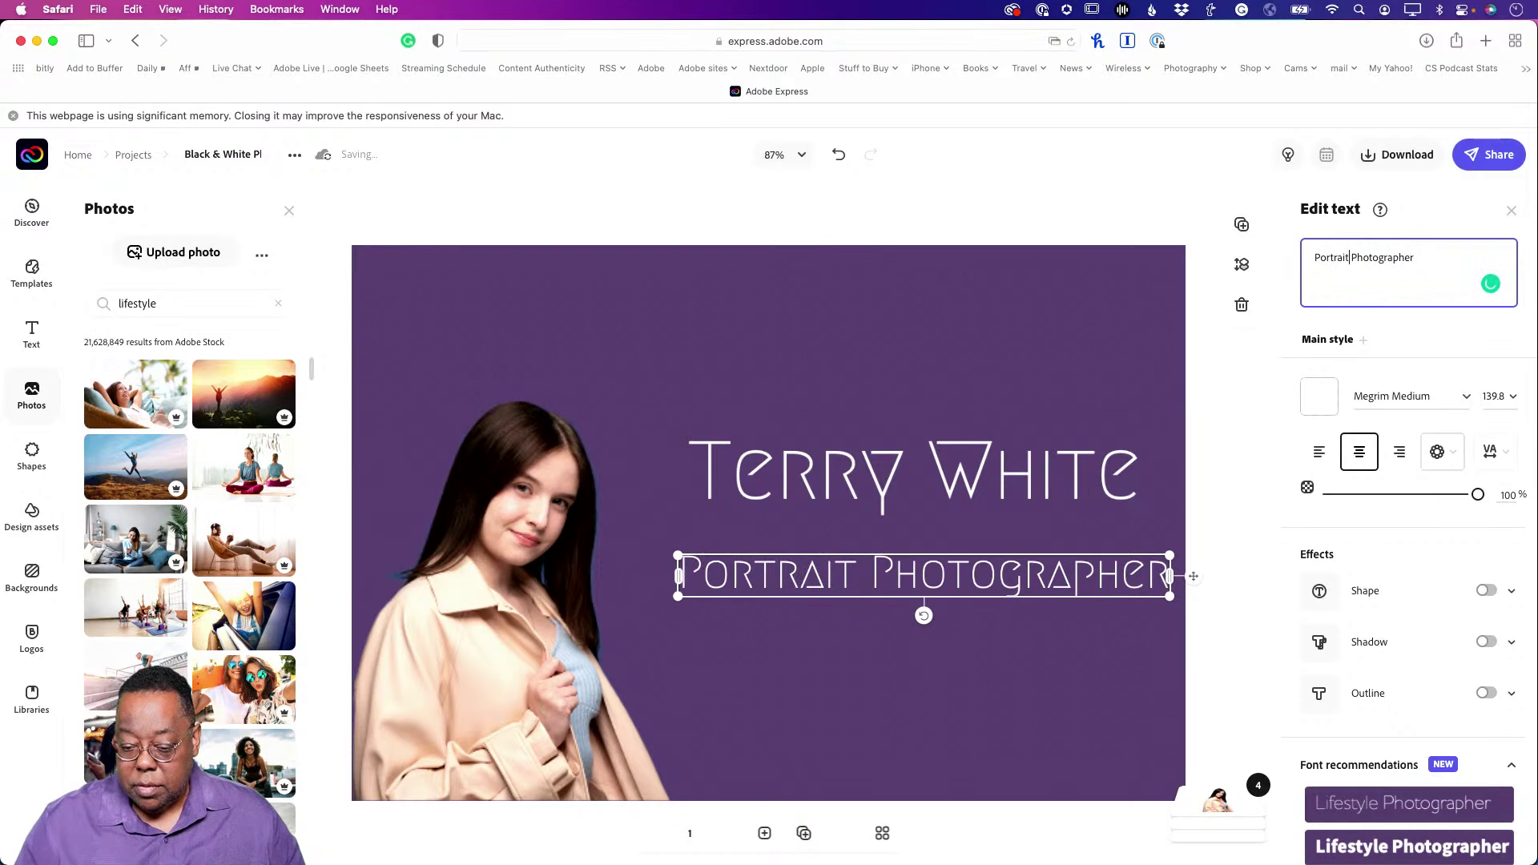
{"action": "left_click", "coordinate": [970, 606]}
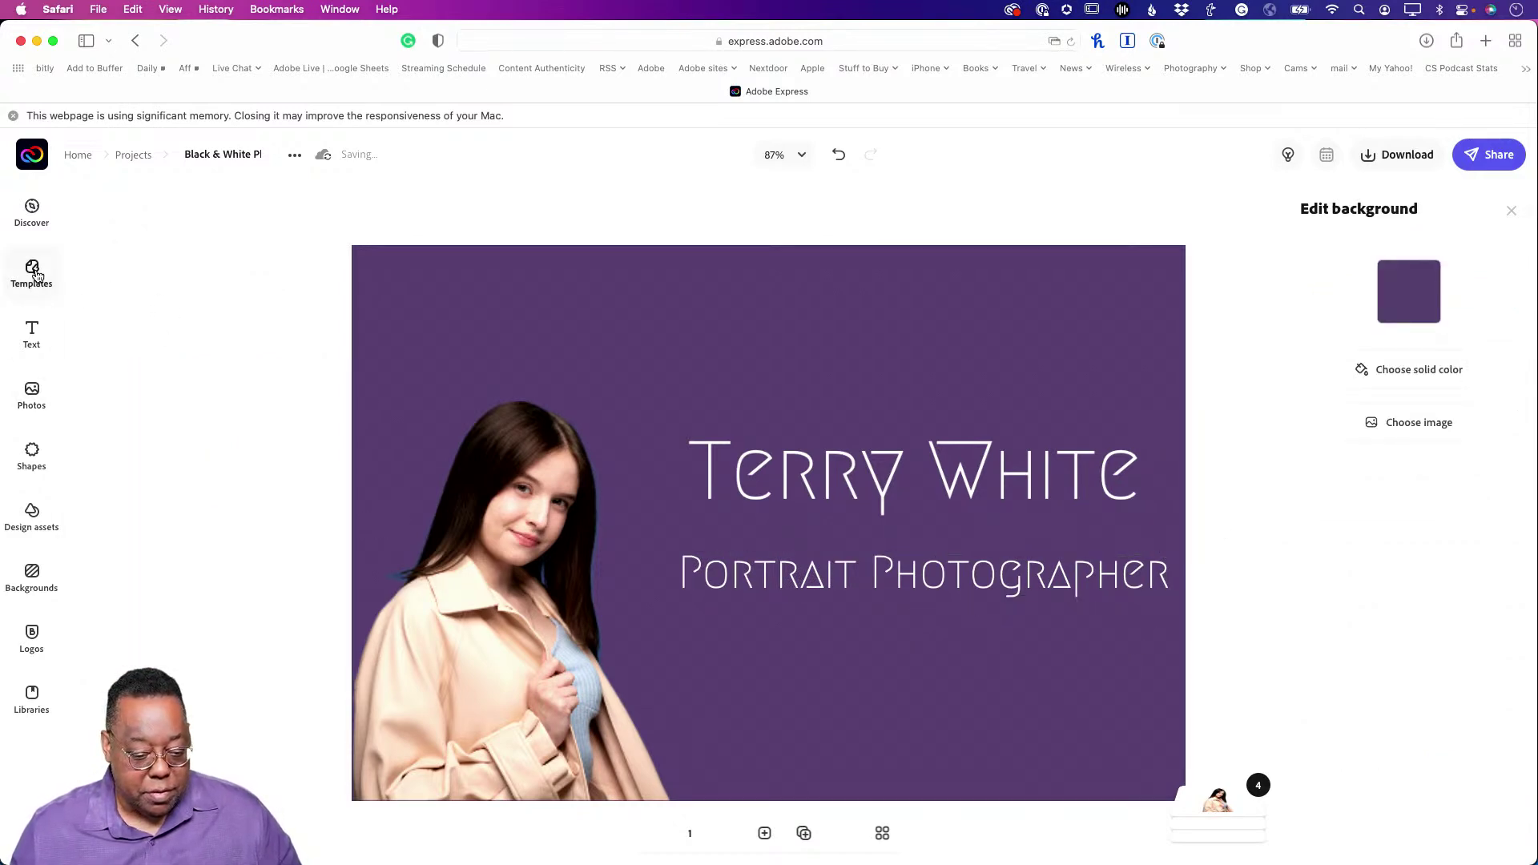
Preview and upload adobe_express-4.png from Downloads, and place the QR code at a reduced size in the card's lower-right corner.
{"action": "left_click", "coordinate": [32, 394]}
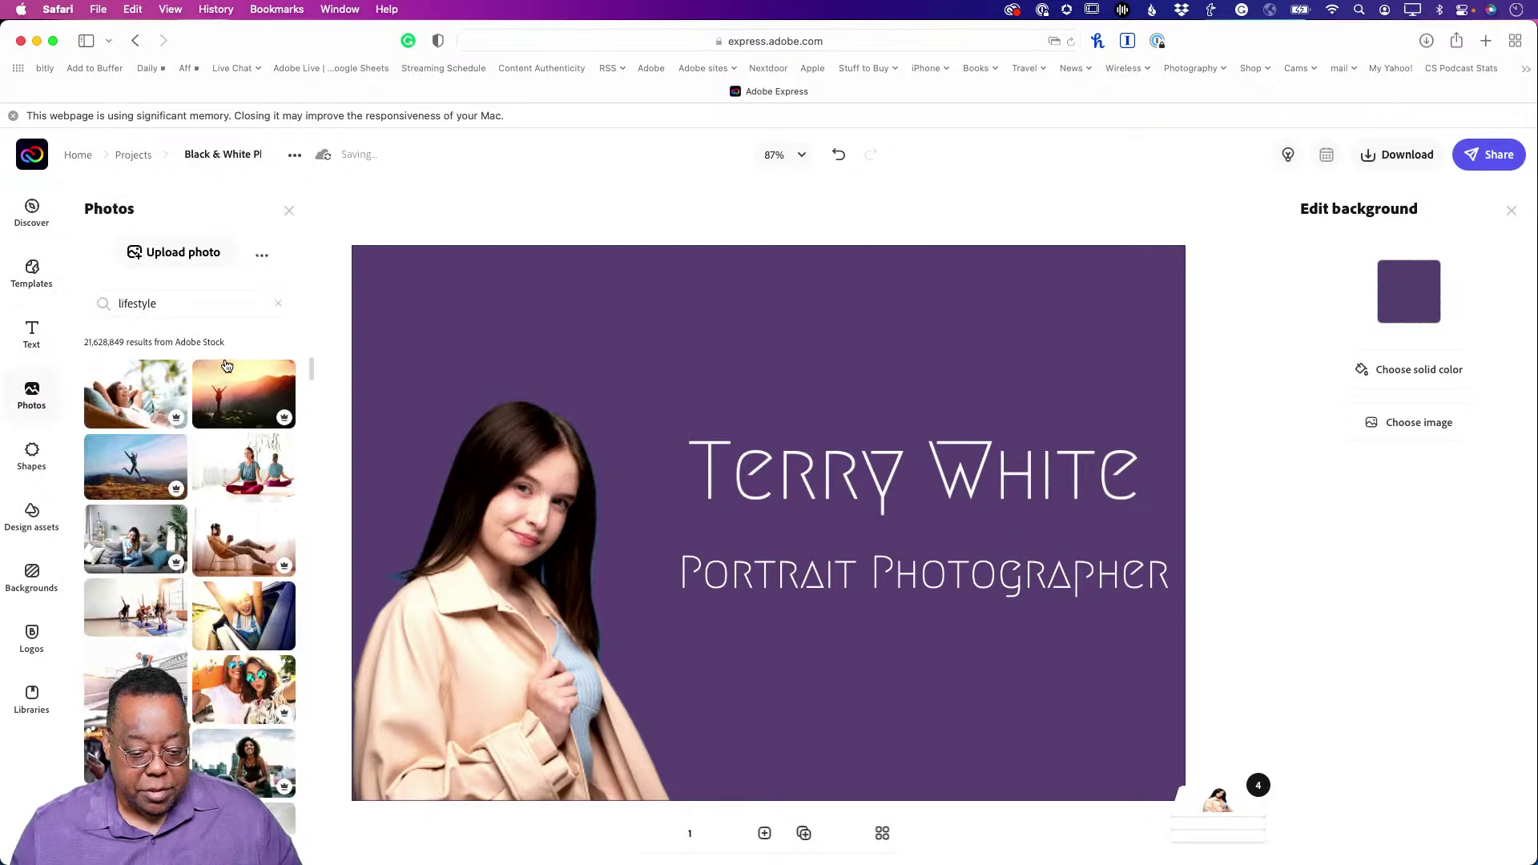
{"action": "left_click", "coordinate": [154, 255]}
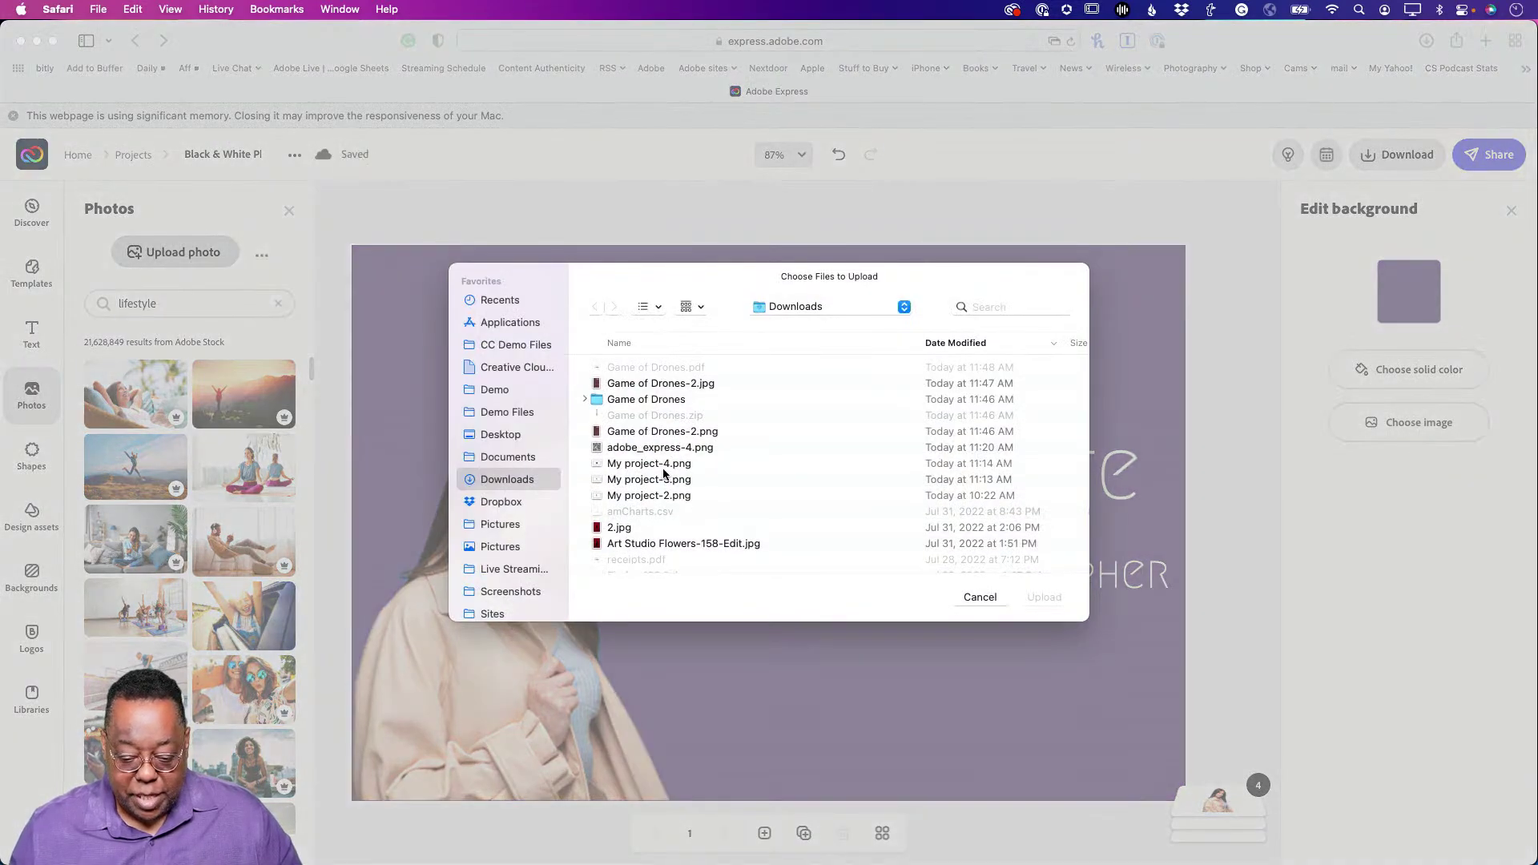
{"action": "left_click", "coordinate": [671, 449]}
{"action": "key", "text": "space"}
{"action": "key", "text": "space"}
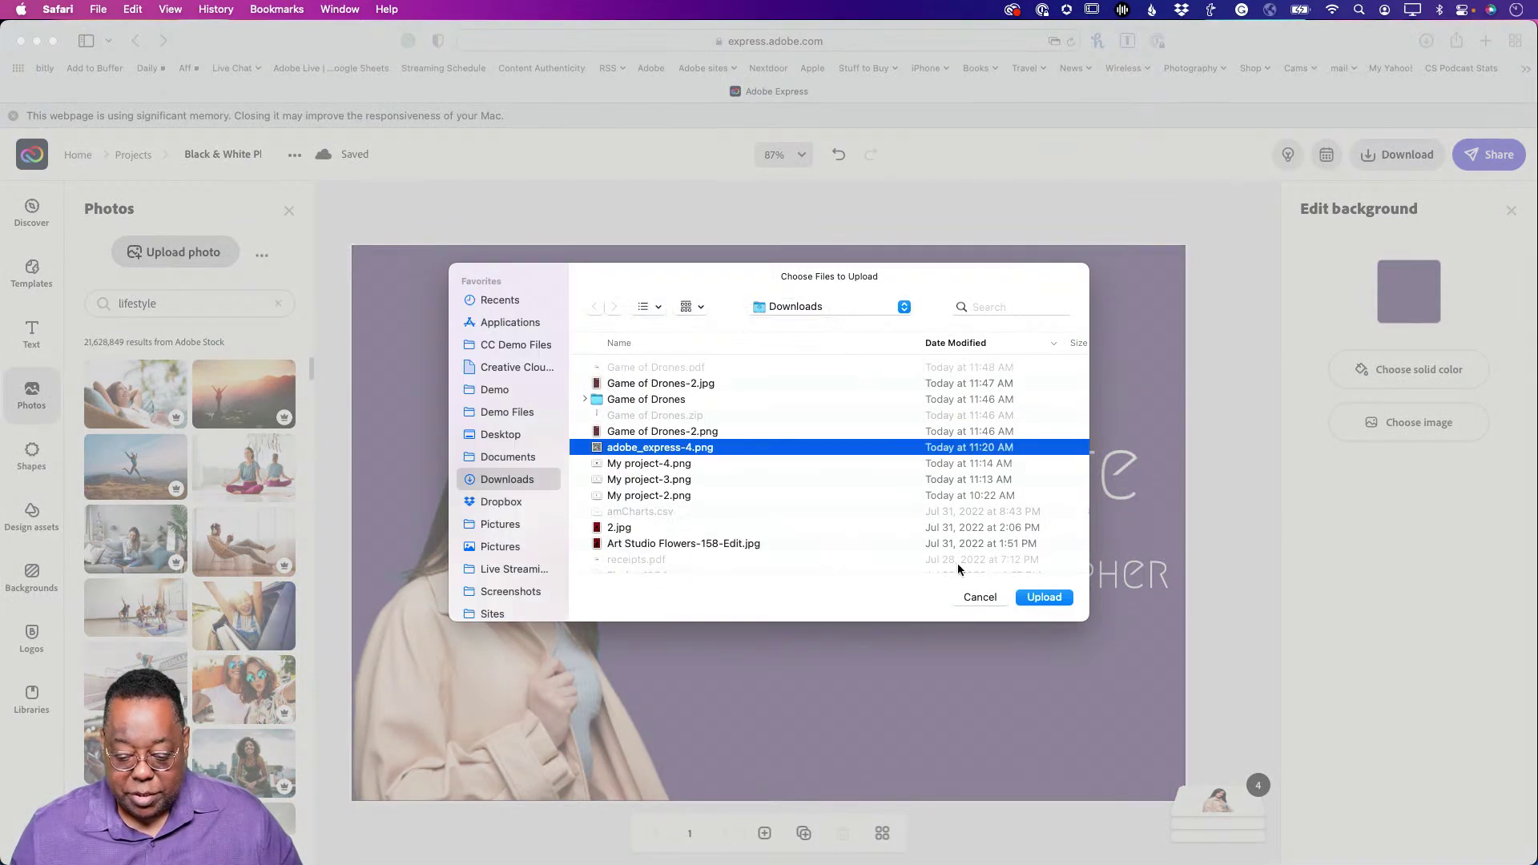
{"action": "left_click", "coordinate": [1044, 597]}
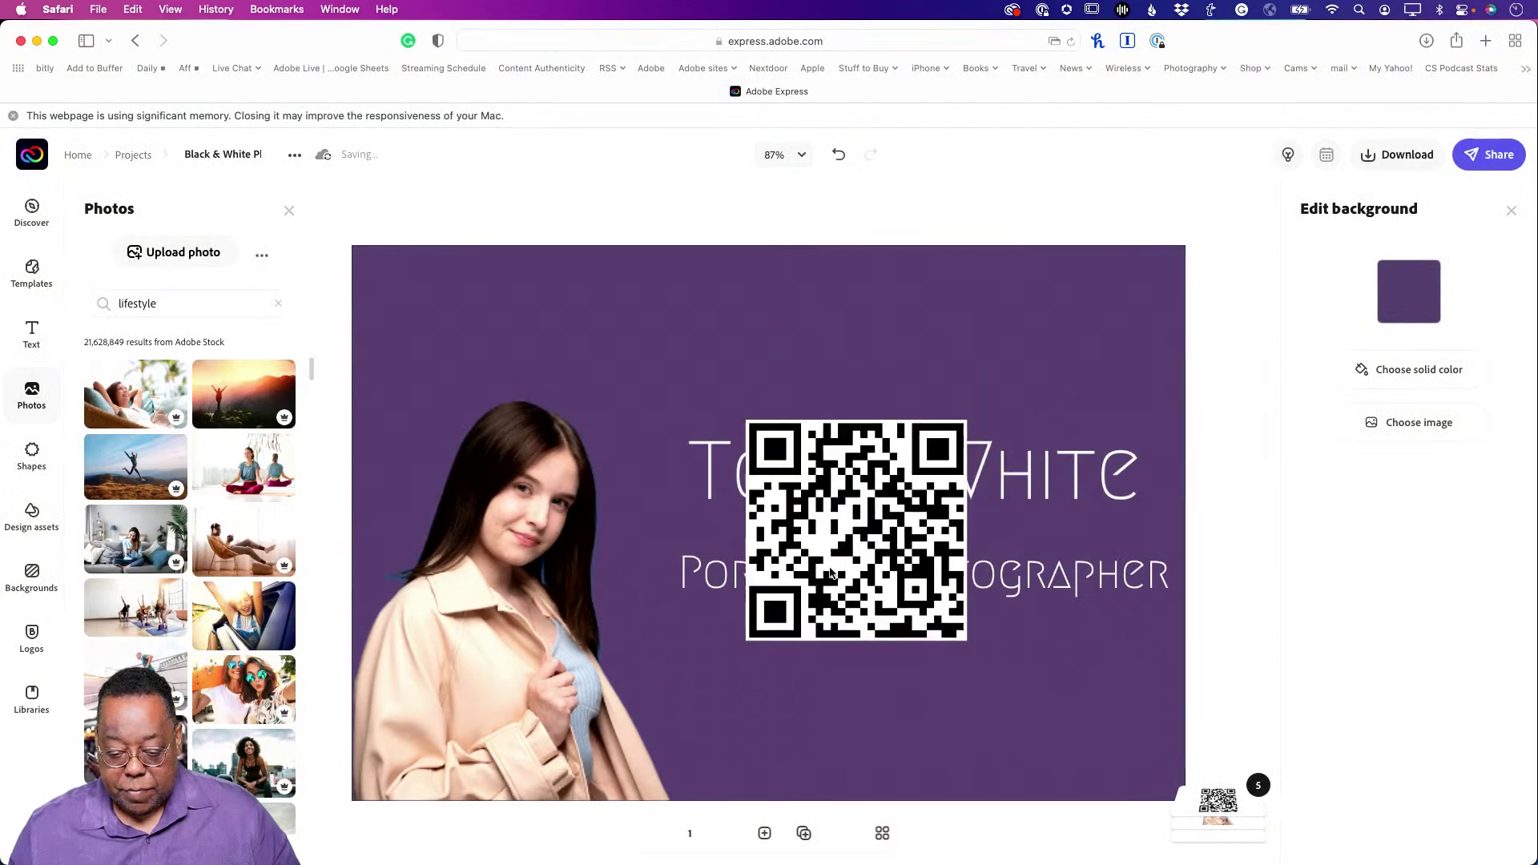
{"action": "left_click", "coordinate": [751, 535]}
{"action": "left_click_drag", "start_coordinate": [750, 535], "coordinate": [1083, 710]}
Move the name closer to the job title and apply the bold sans-serif recommended font to it.
{"action": "mouse_move", "coordinate": [800, 473]}
{"action": "left_mouse_down"}
{"action": "mouse_move", "coordinate": [777, 481]}
{"action": "mouse_move", "coordinate": [786, 494]}
{"action": "left_mouse_up"}
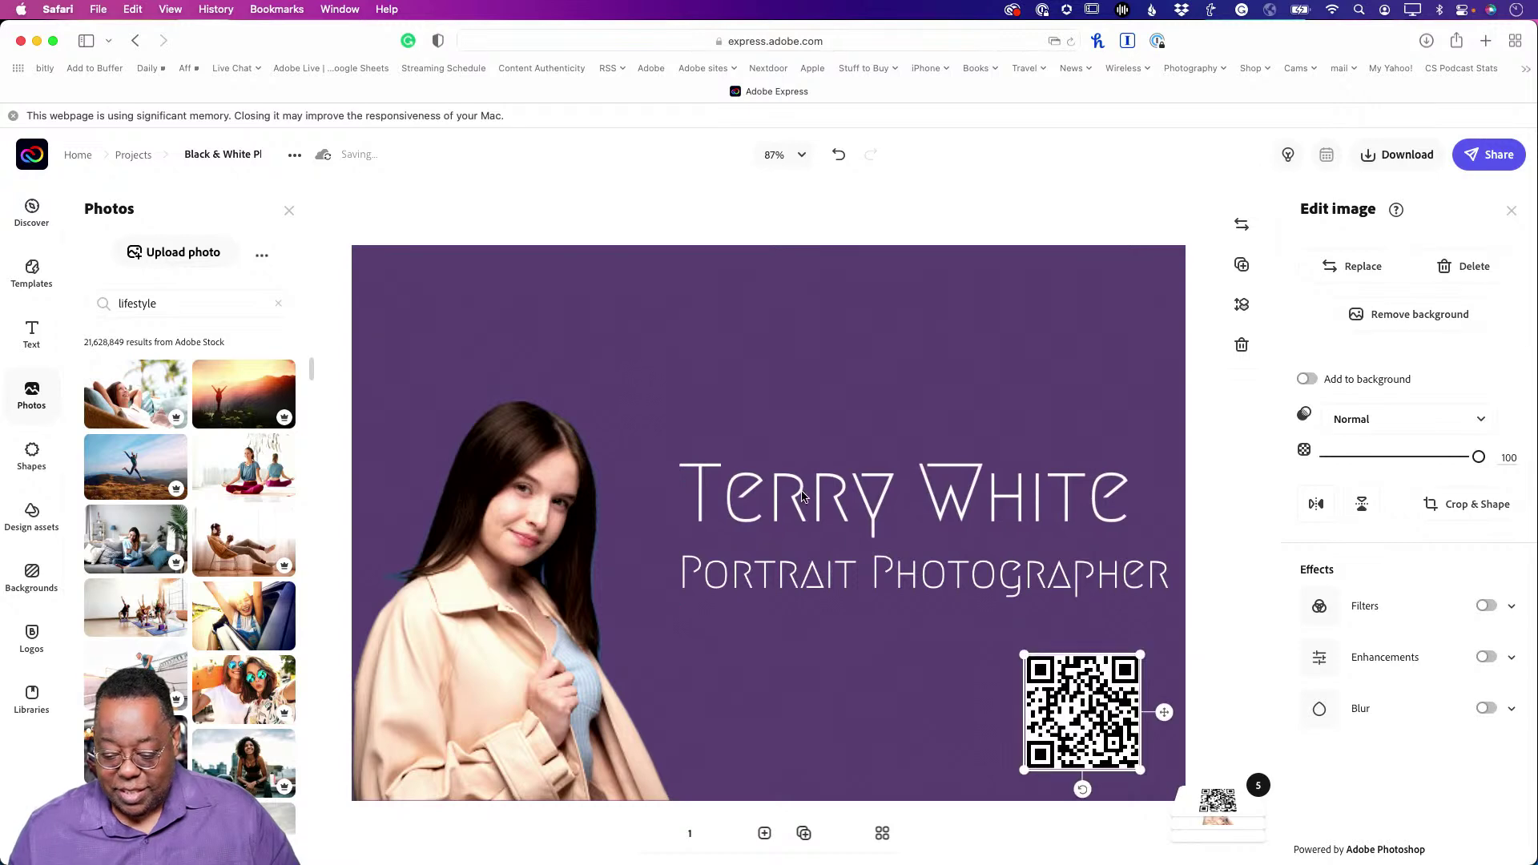
{"action": "left_click", "coordinate": [804, 491]}
{"action": "scroll", "coordinate": [1458, 681], "scroll_direction": "down", "scroll_amount": 3}
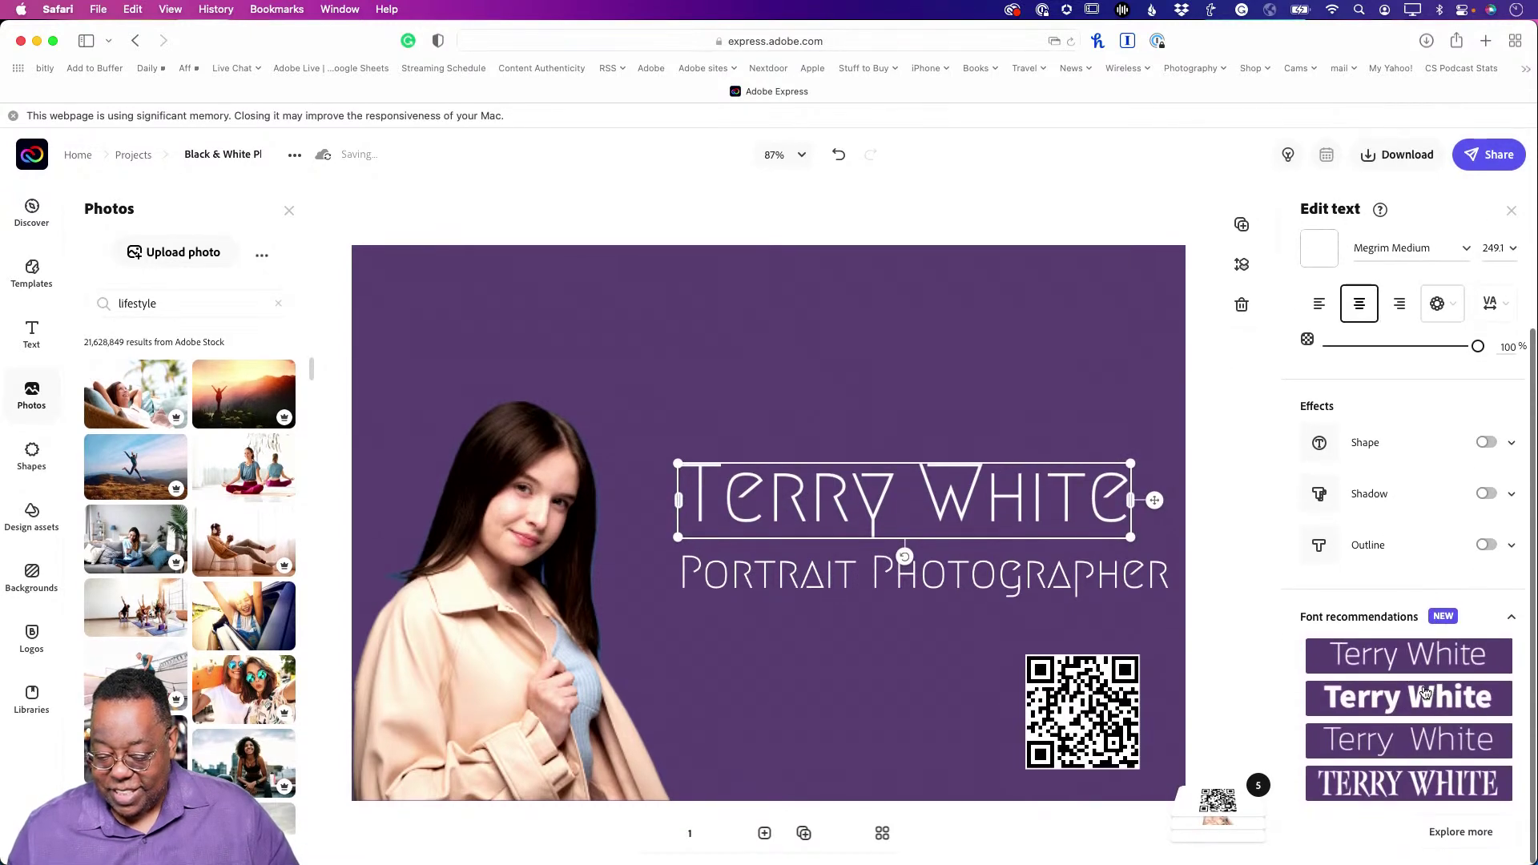
{"action": "left_click", "coordinate": [1431, 693]}
Apply the recommended Houschka Pro Thin font to the Portrait Photographer text.
{"action": "left_click", "coordinate": [838, 593]}
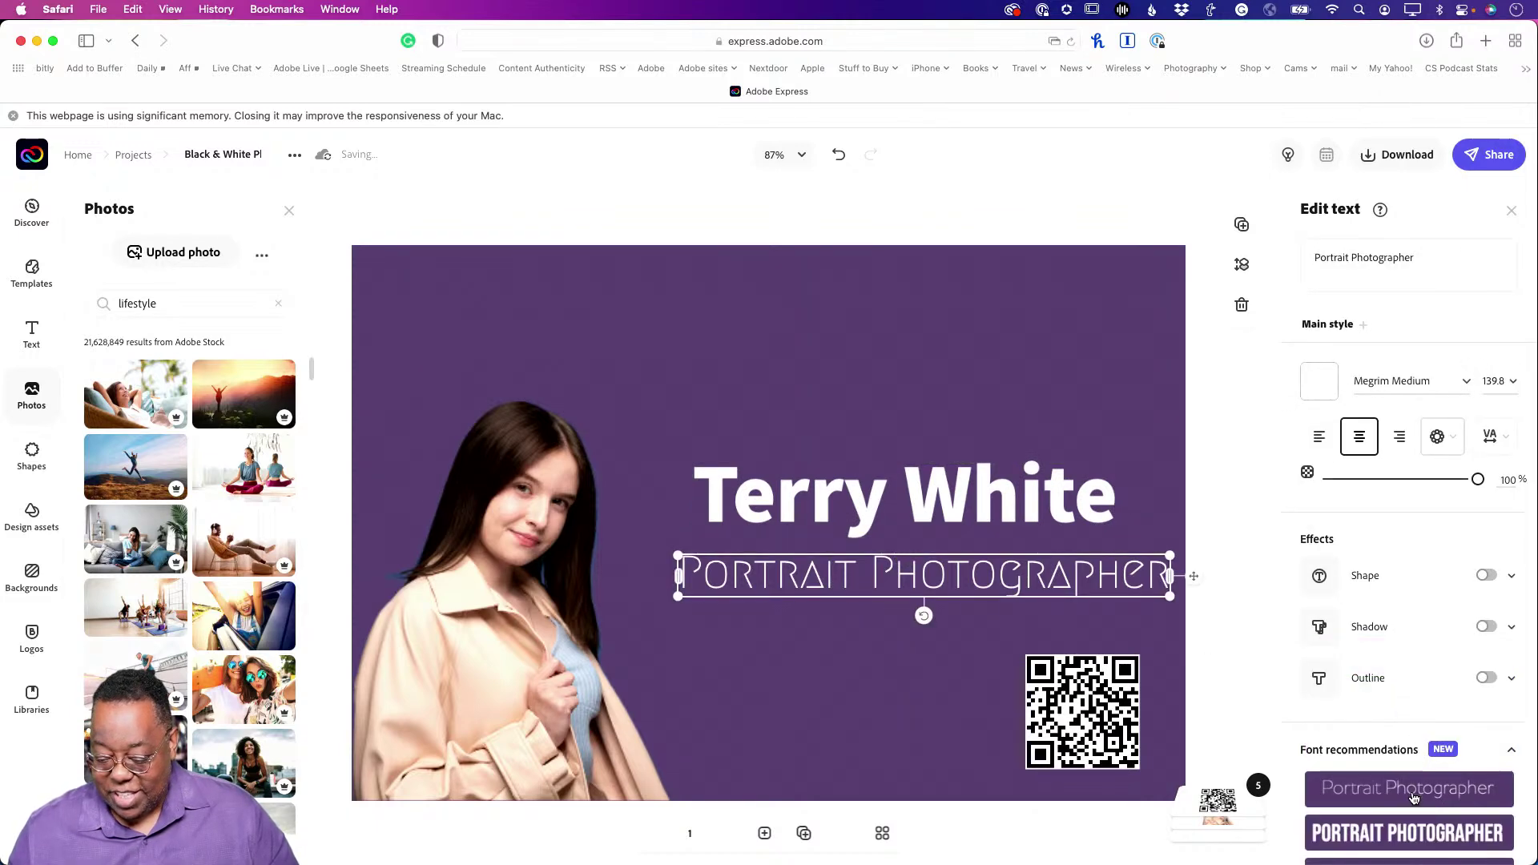
{"action": "scroll", "coordinate": [1314, 761], "scroll_direction": "down", "scroll_amount": 1}
{"action": "left_click", "coordinate": [1308, 768]}
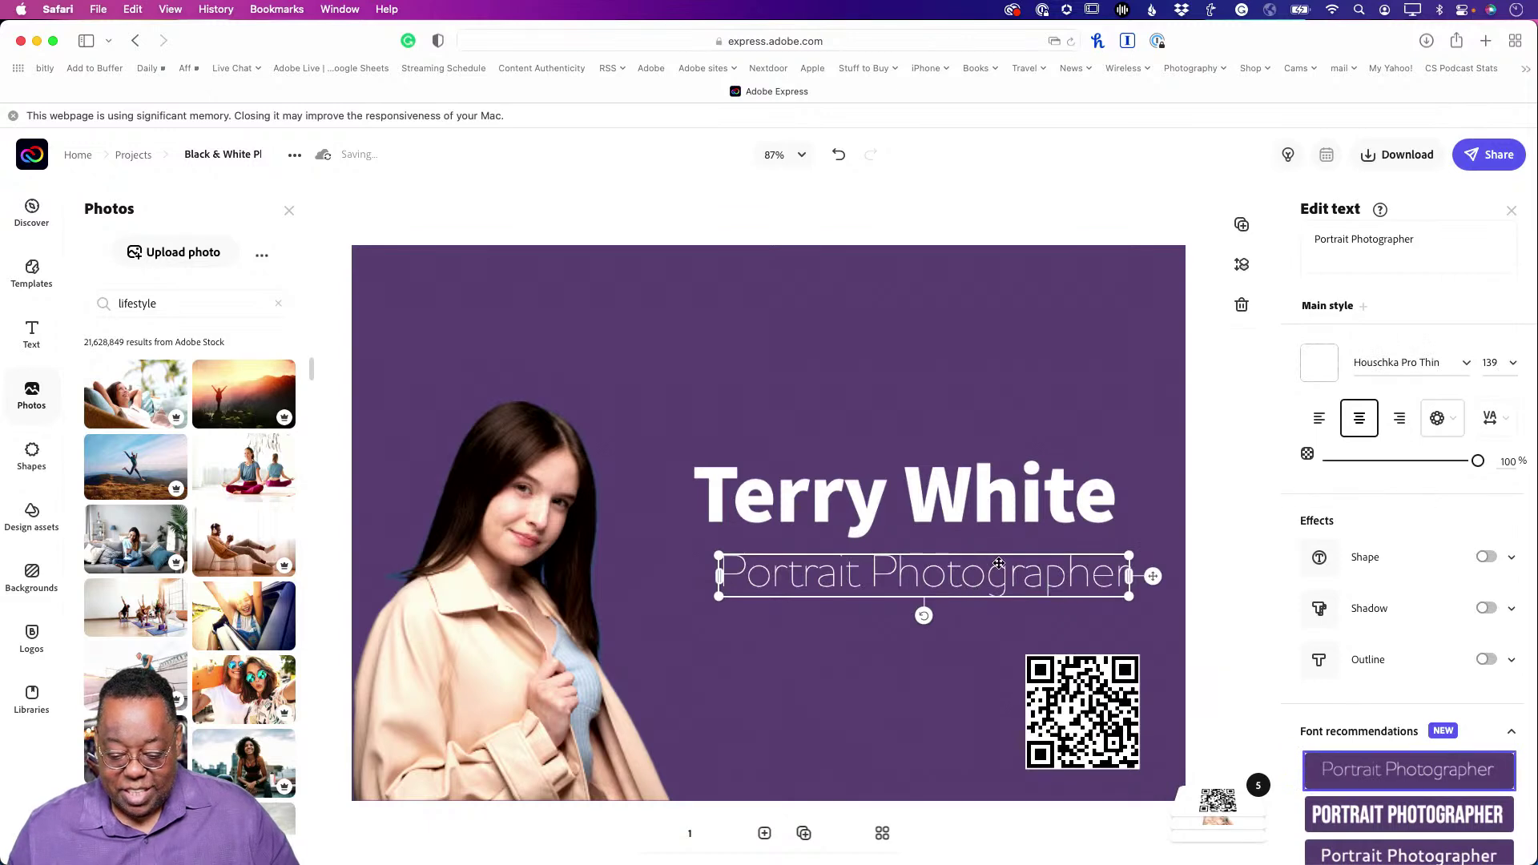
Center the Portrait Photographer text beneath the name, align the QR code's right edge with the name, and deselect everything.
{"action": "left_click_drag", "start_coordinate": [994, 568], "coordinate": [986, 563]}
{"action": "left_click_drag", "start_coordinate": [1037, 713], "coordinate": [1056, 682]}
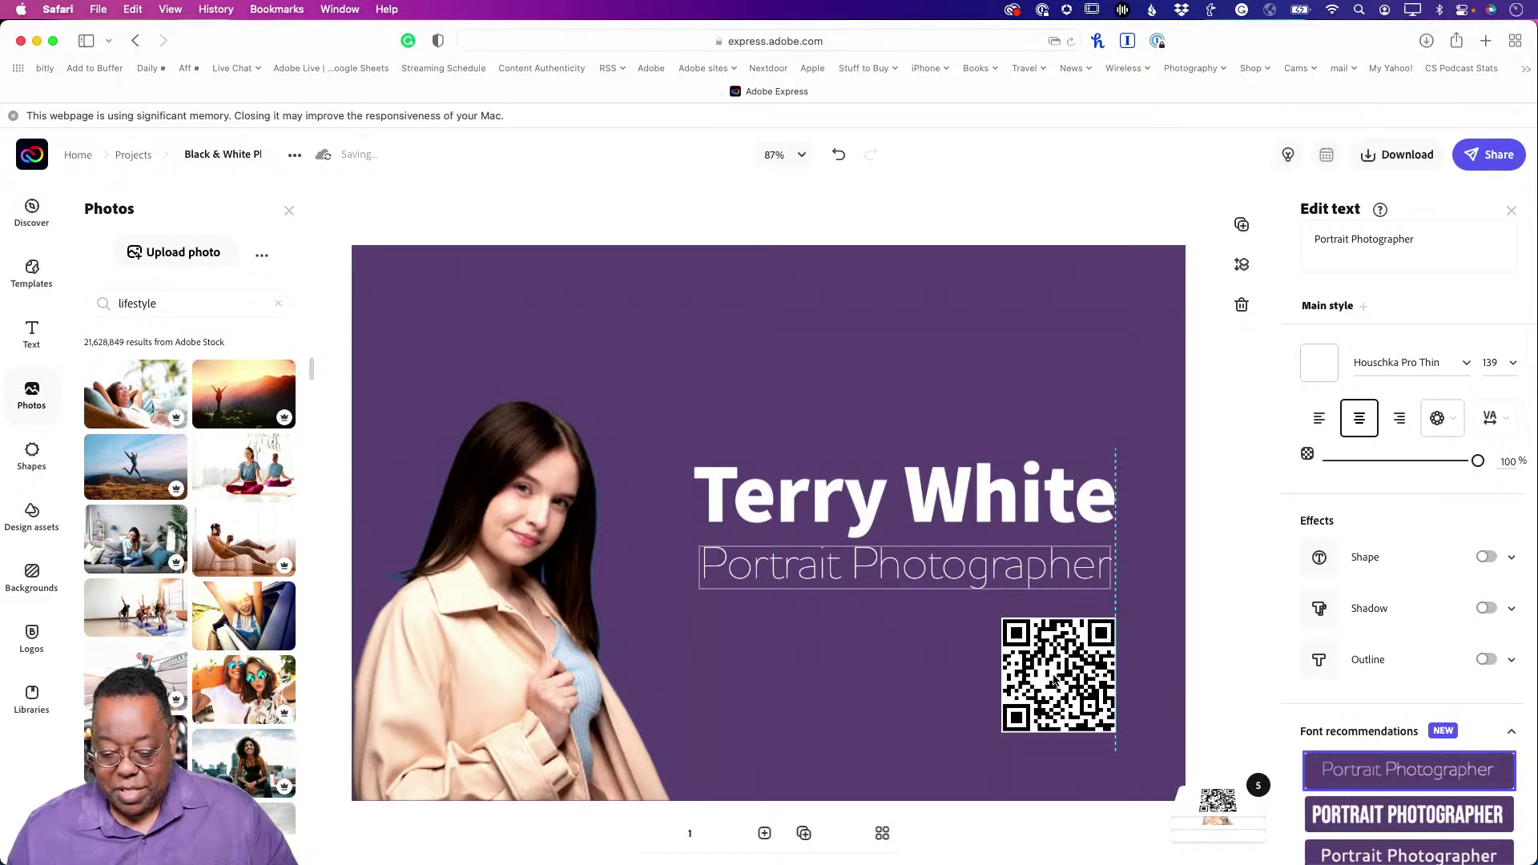
{"action": "left_click", "coordinate": [999, 219]}
Download the business card as a PDF.
{"action": "left_click", "coordinate": [1398, 154]}
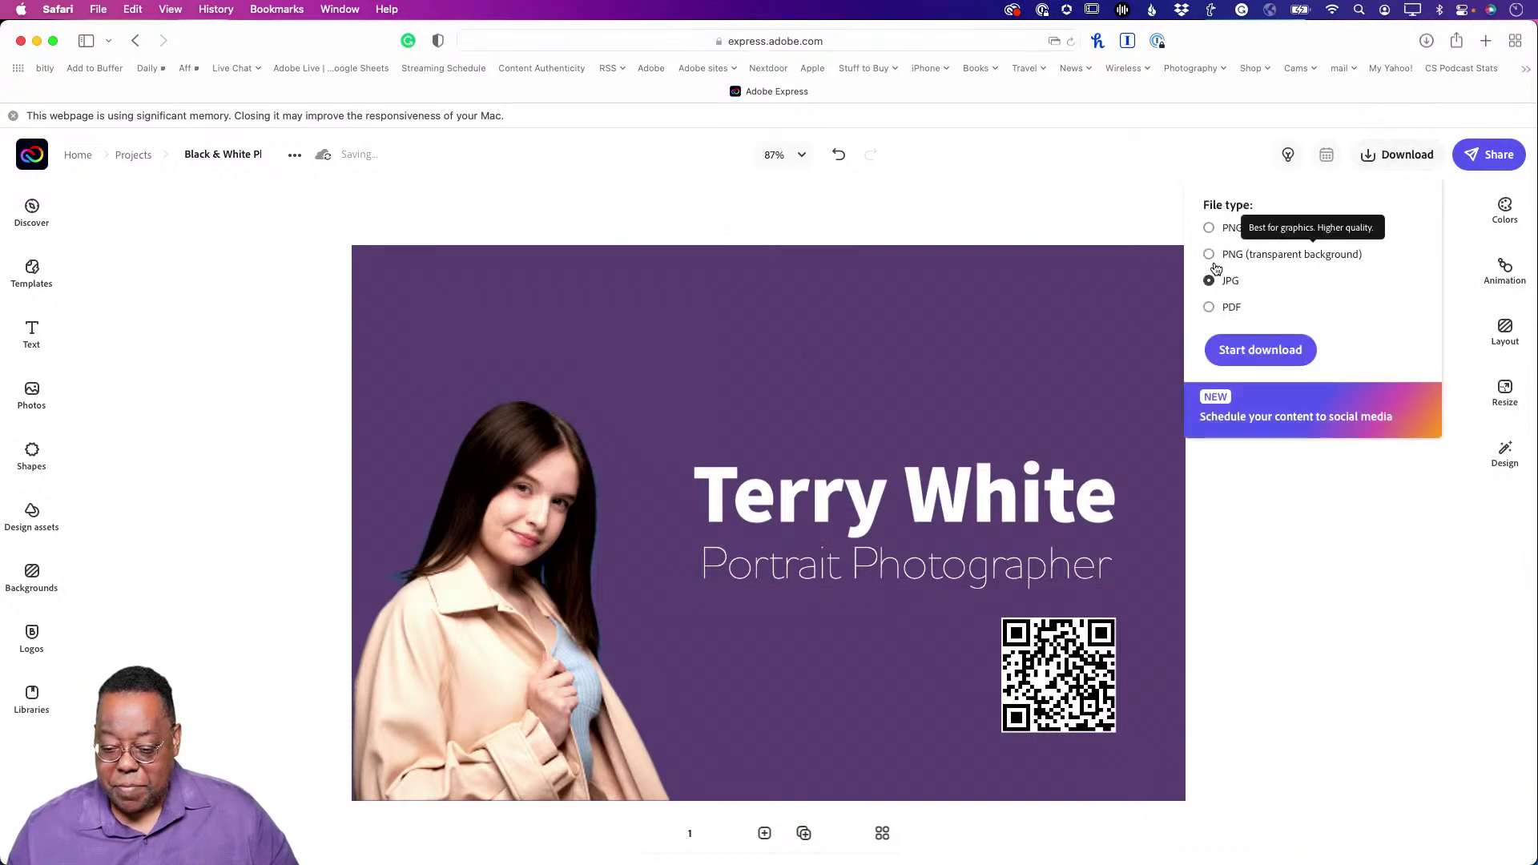
{"action": "left_click", "coordinate": [1259, 353]}
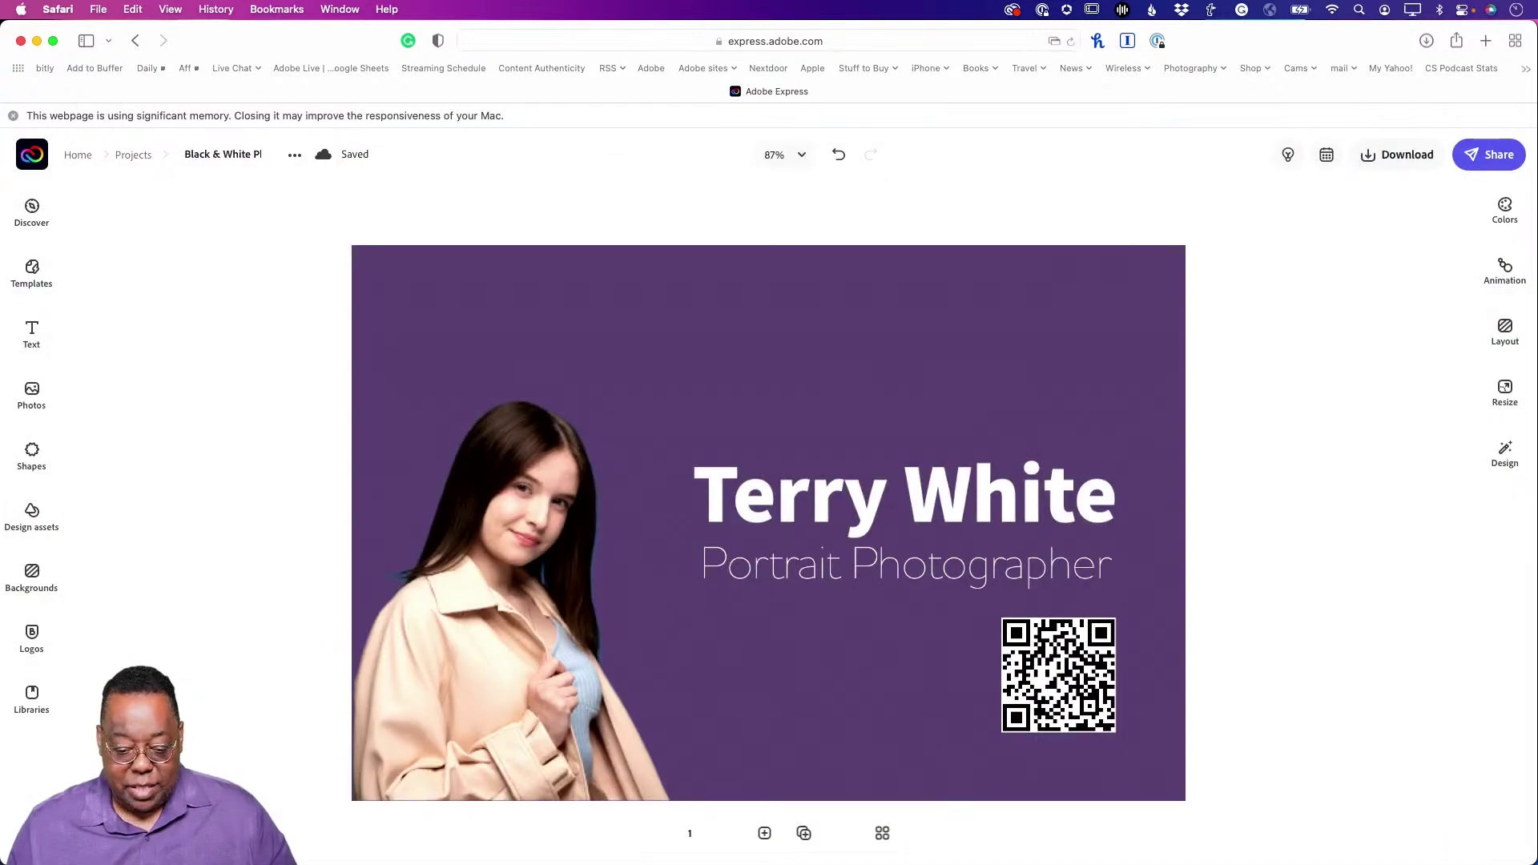
Preview Black & White Photography Business Card.pdf in Finder's Downloads folder, close the preview, and return to Adobe Express in Safari.
{"action": "key", "text": "super+Tab"}
{"action": "left_click", "coordinate": [1358, 812]}
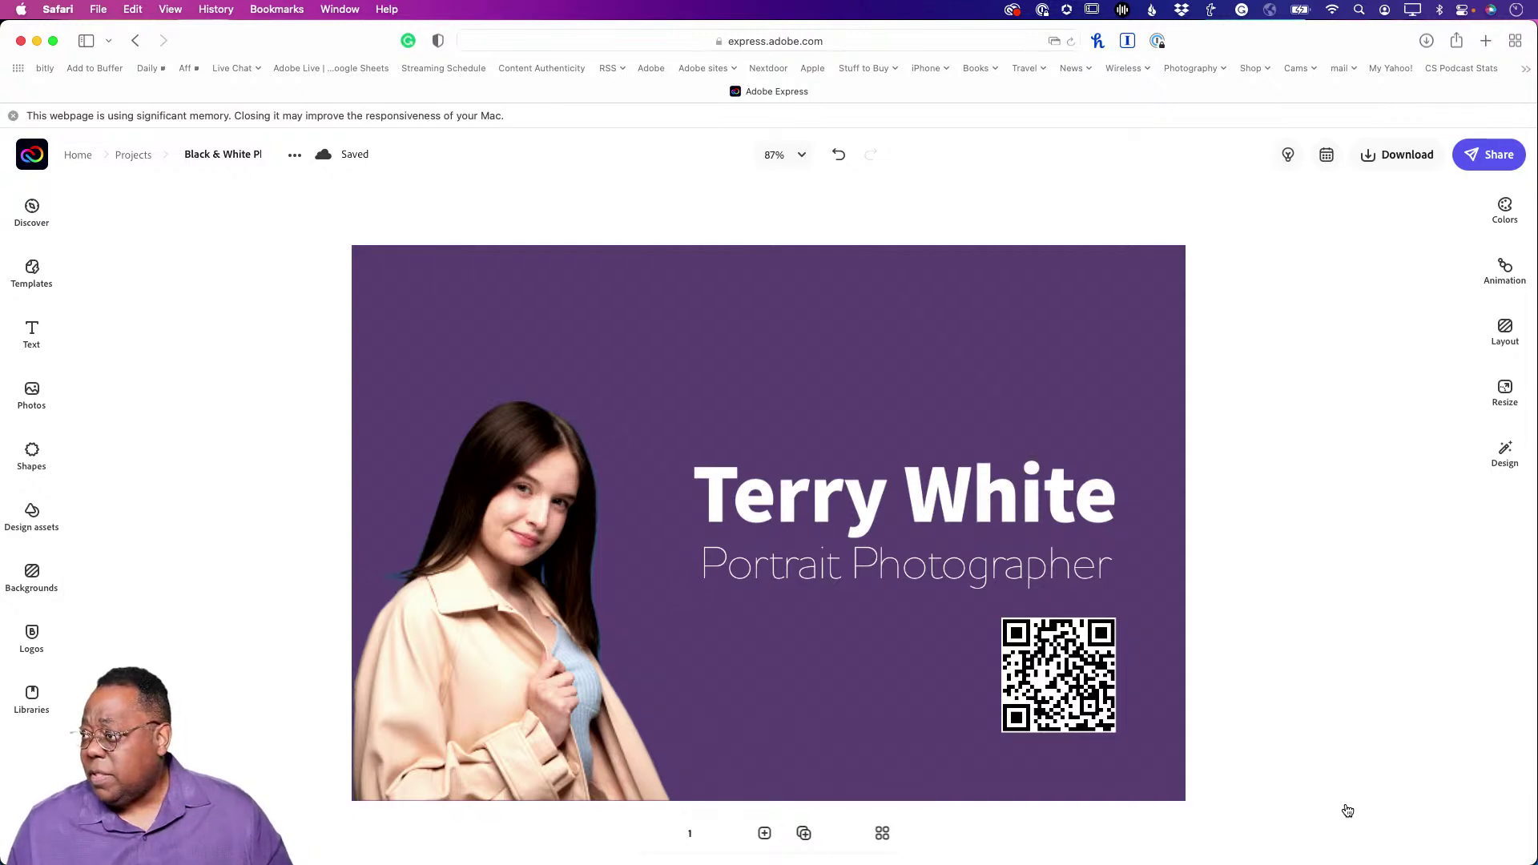
{"action": "key", "text": "super+Tab"}
{"action": "left_click", "coordinate": [976, 183]}
{"action": "key", "text": "space"}
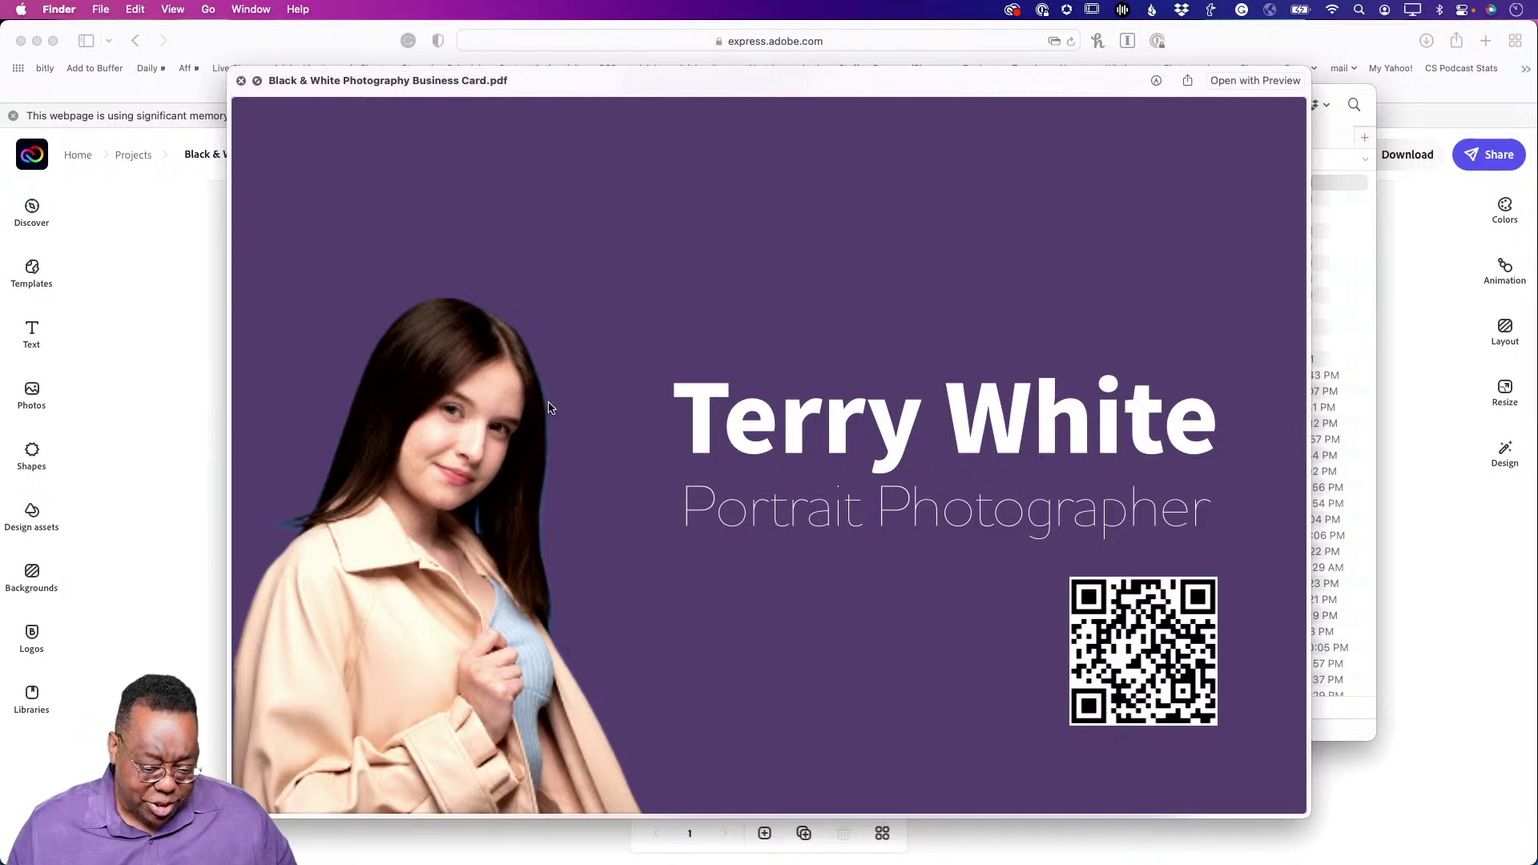
{"action": "key", "text": "space"}
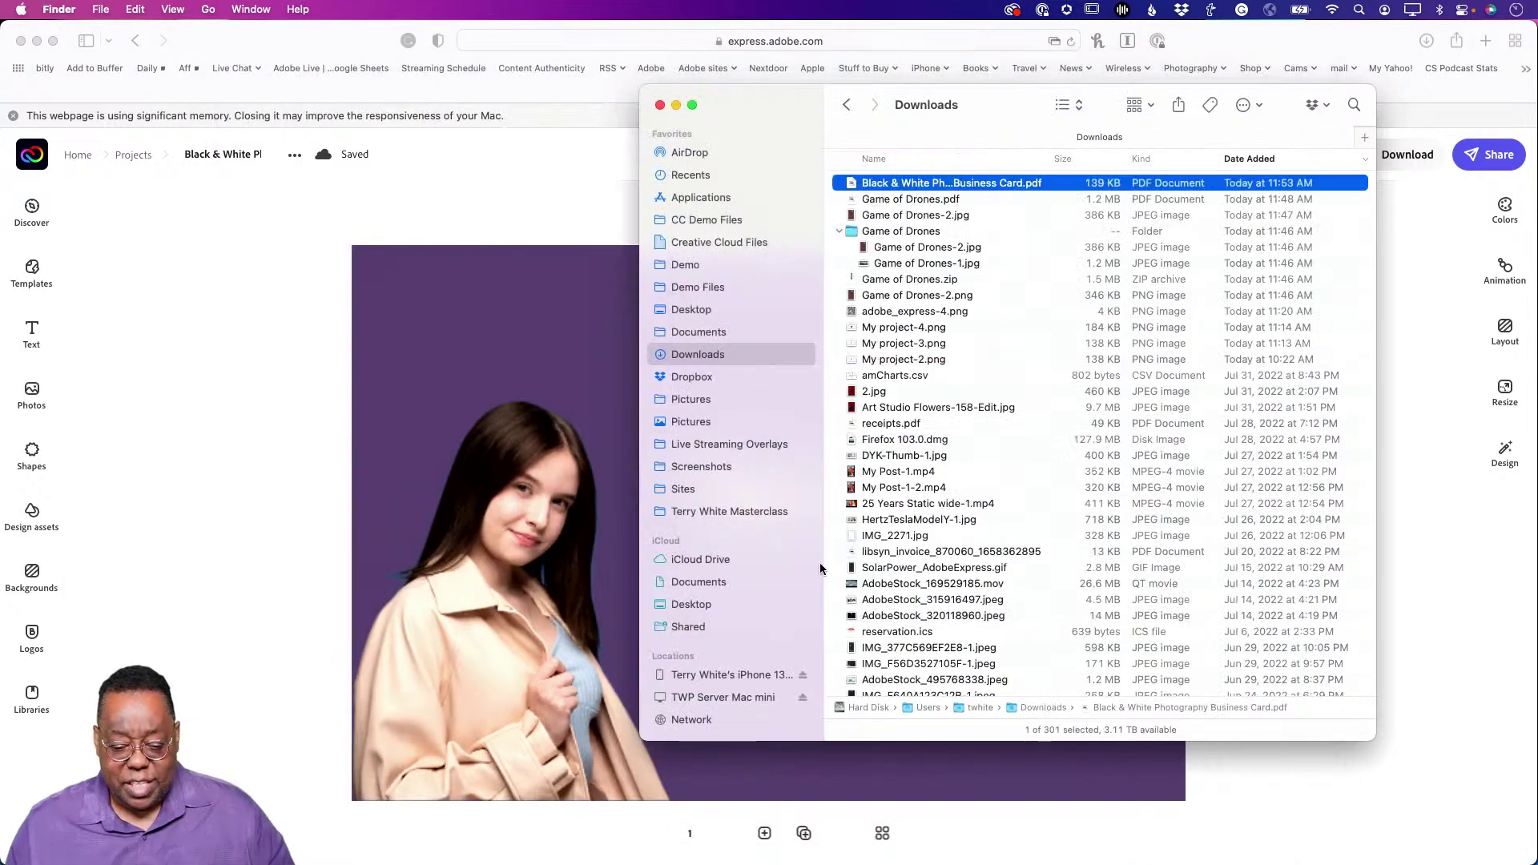
{"action": "left_click", "coordinate": [584, 382]}
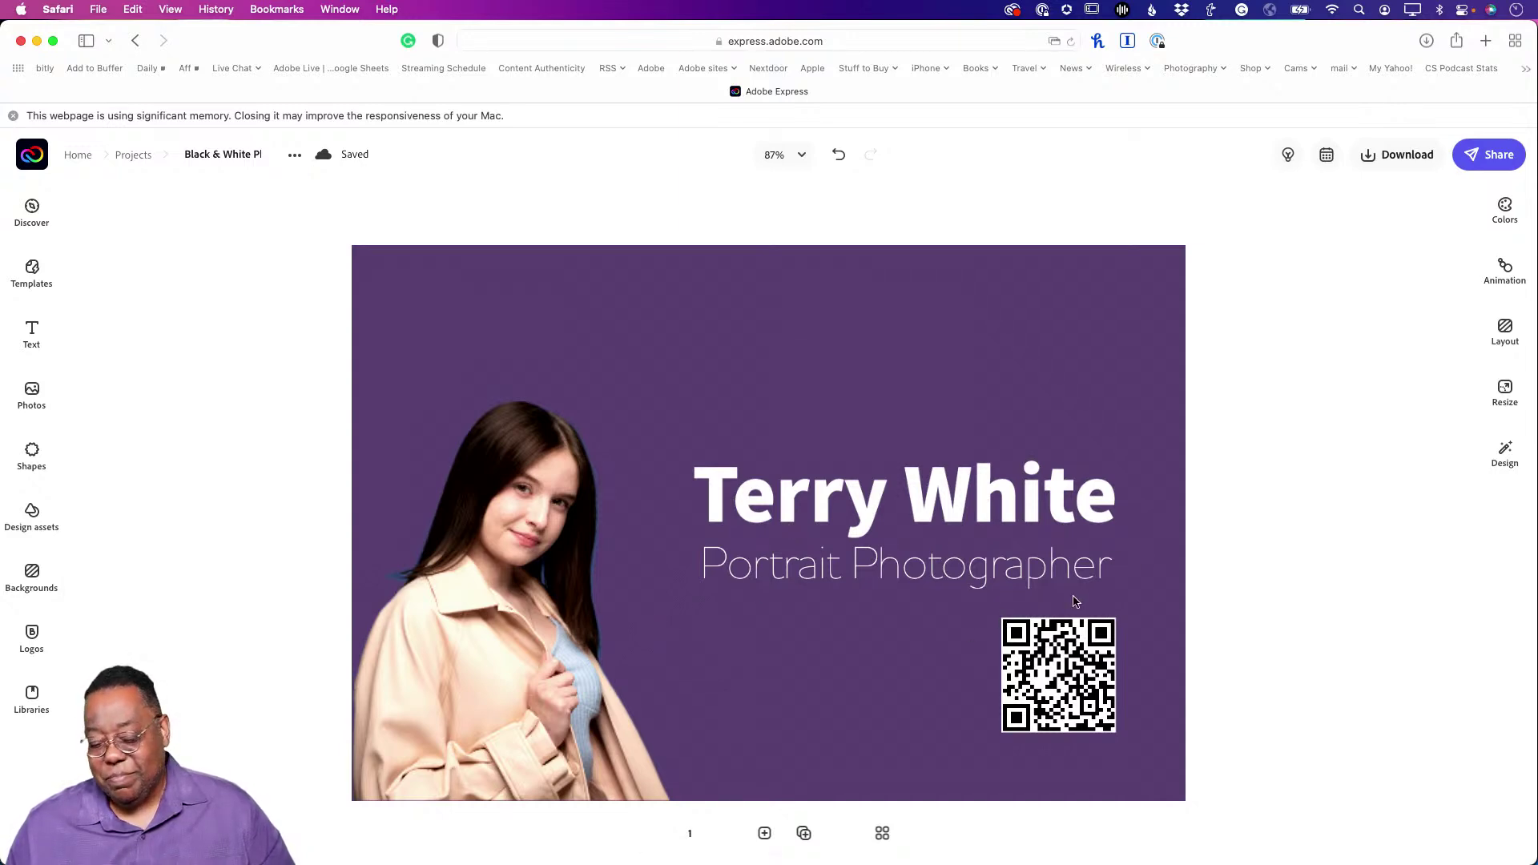
Browse the preset text designs, from social and logo styles through paragraphs, phrases, bios, sales and events.
{"action": "left_click", "coordinate": [1004, 571]}
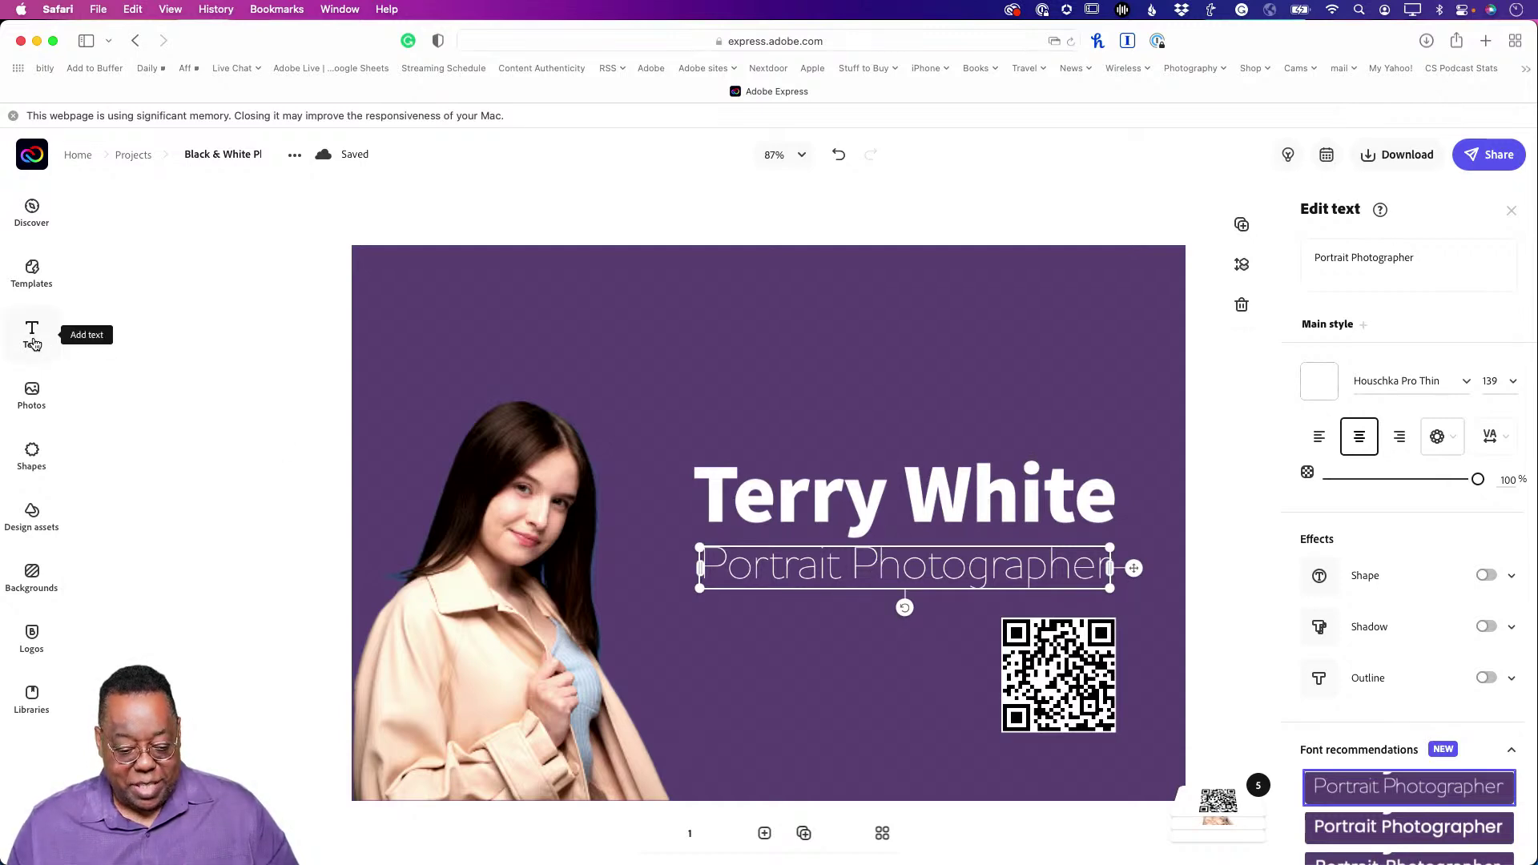
{"action": "left_click", "coordinate": [33, 343]}
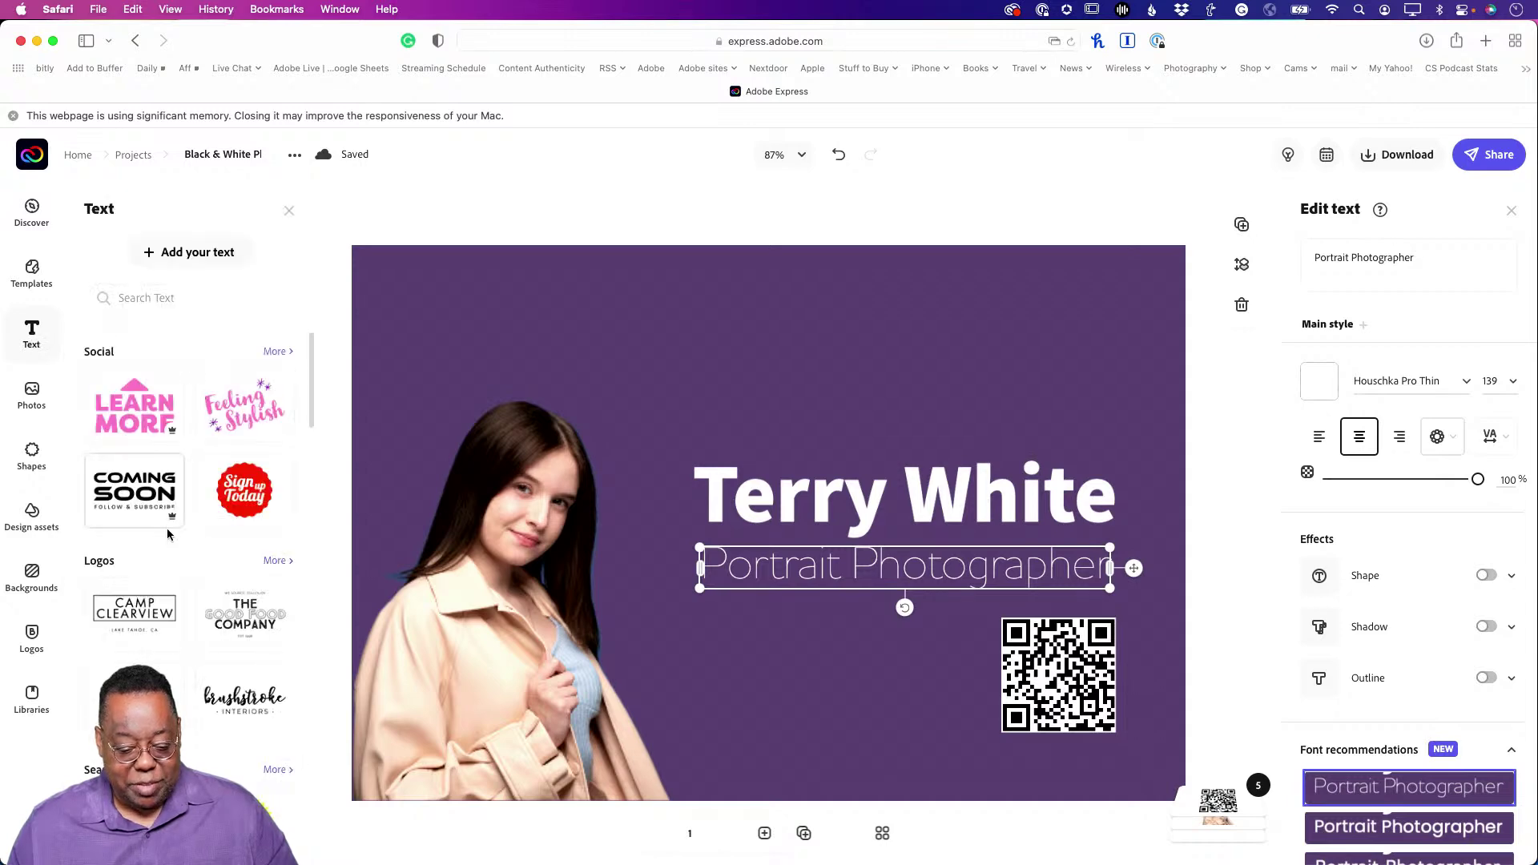
{"action": "scroll", "coordinate": [170, 536], "scroll_direction": "down", "scroll_amount": 10}
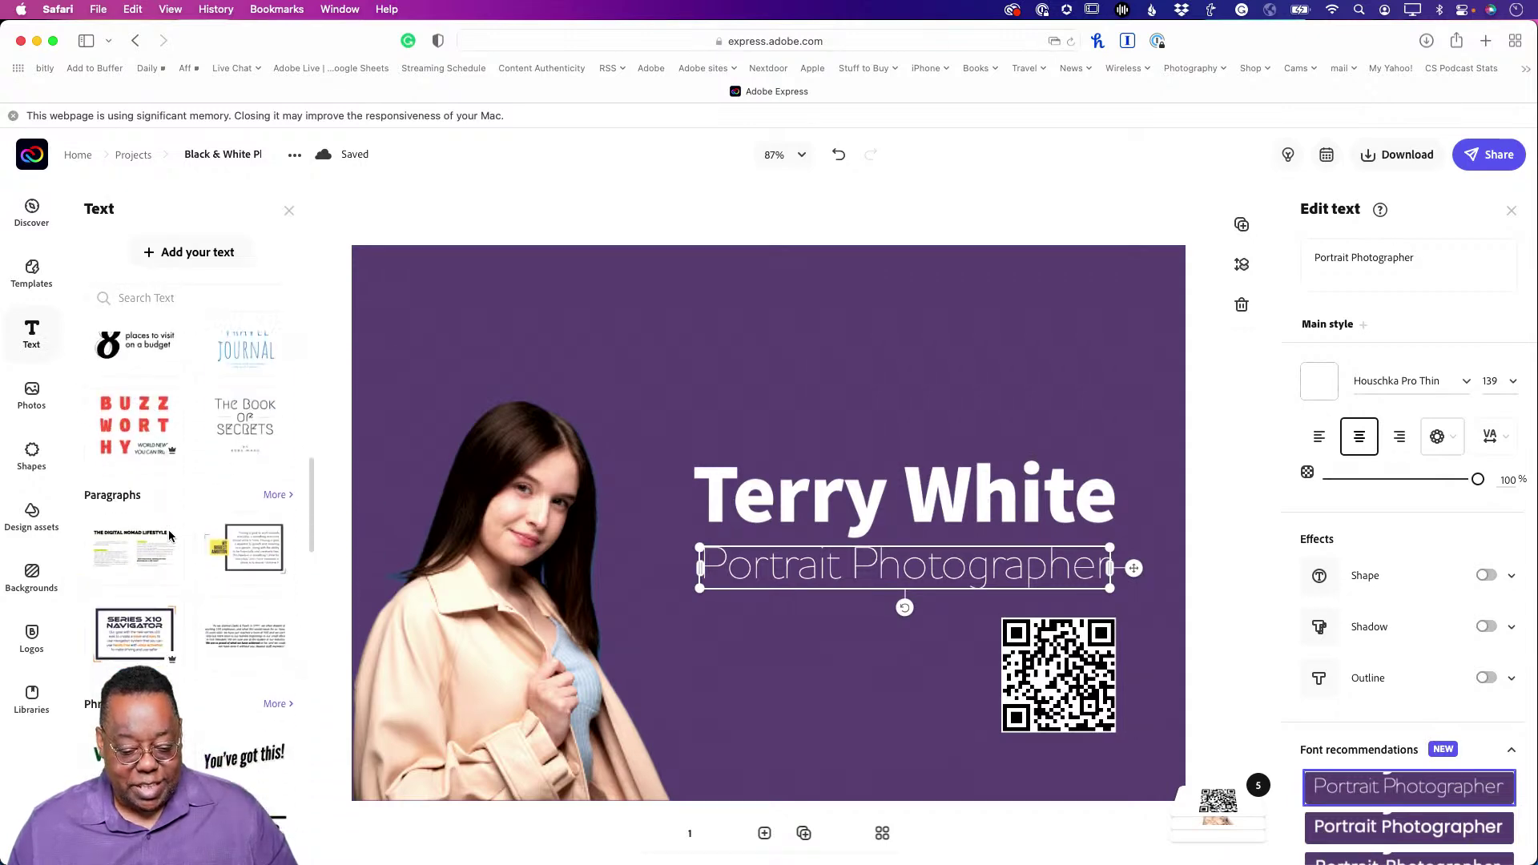
{"action": "scroll", "coordinate": [170, 536], "scroll_direction": "down", "scroll_amount": 6}
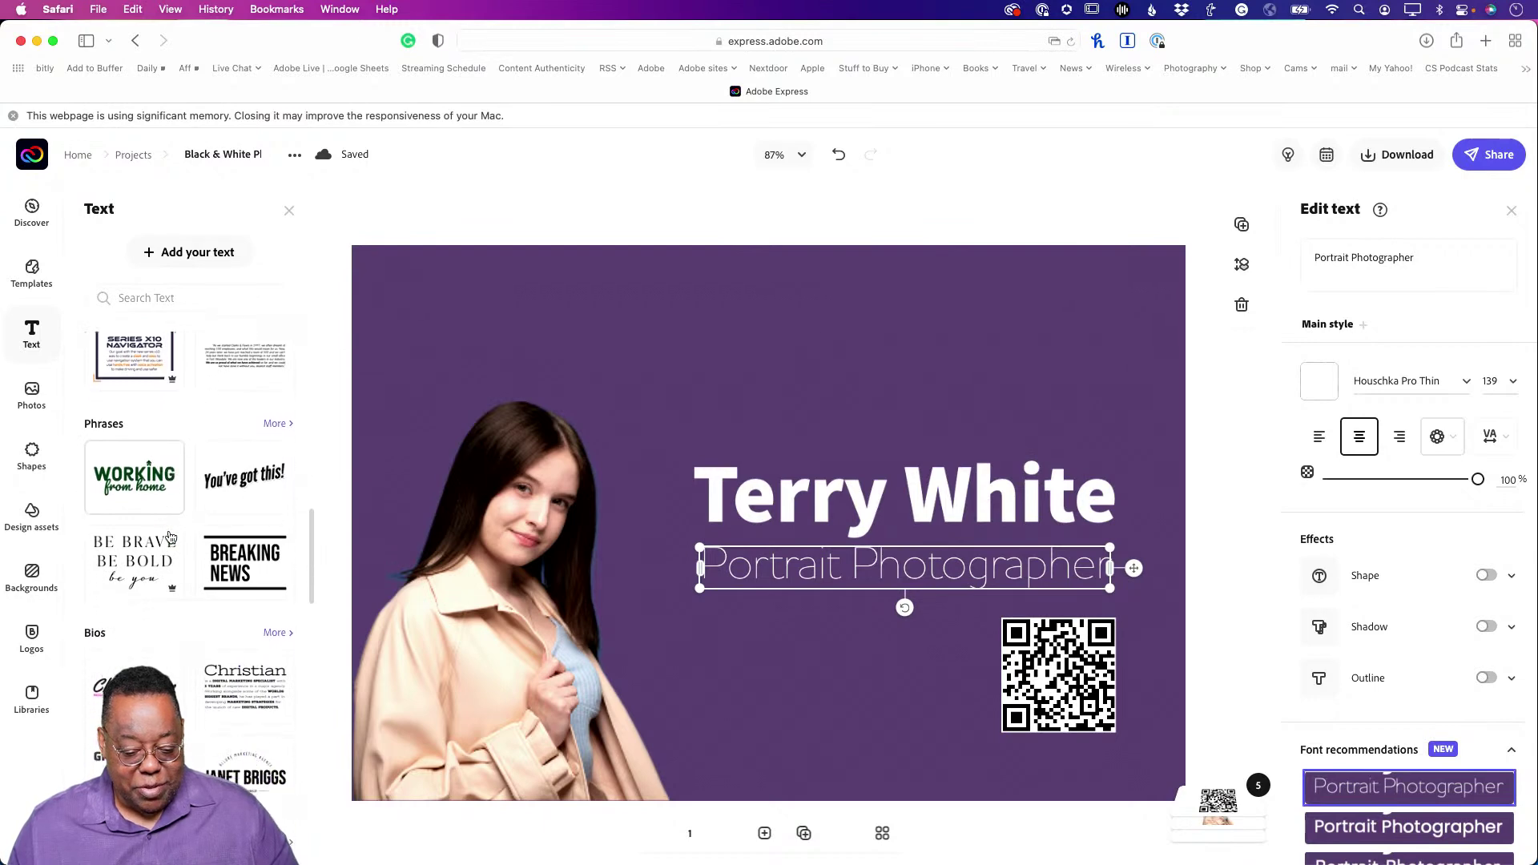
{"action": "scroll", "coordinate": [169, 536], "scroll_direction": "down", "scroll_amount": 5}
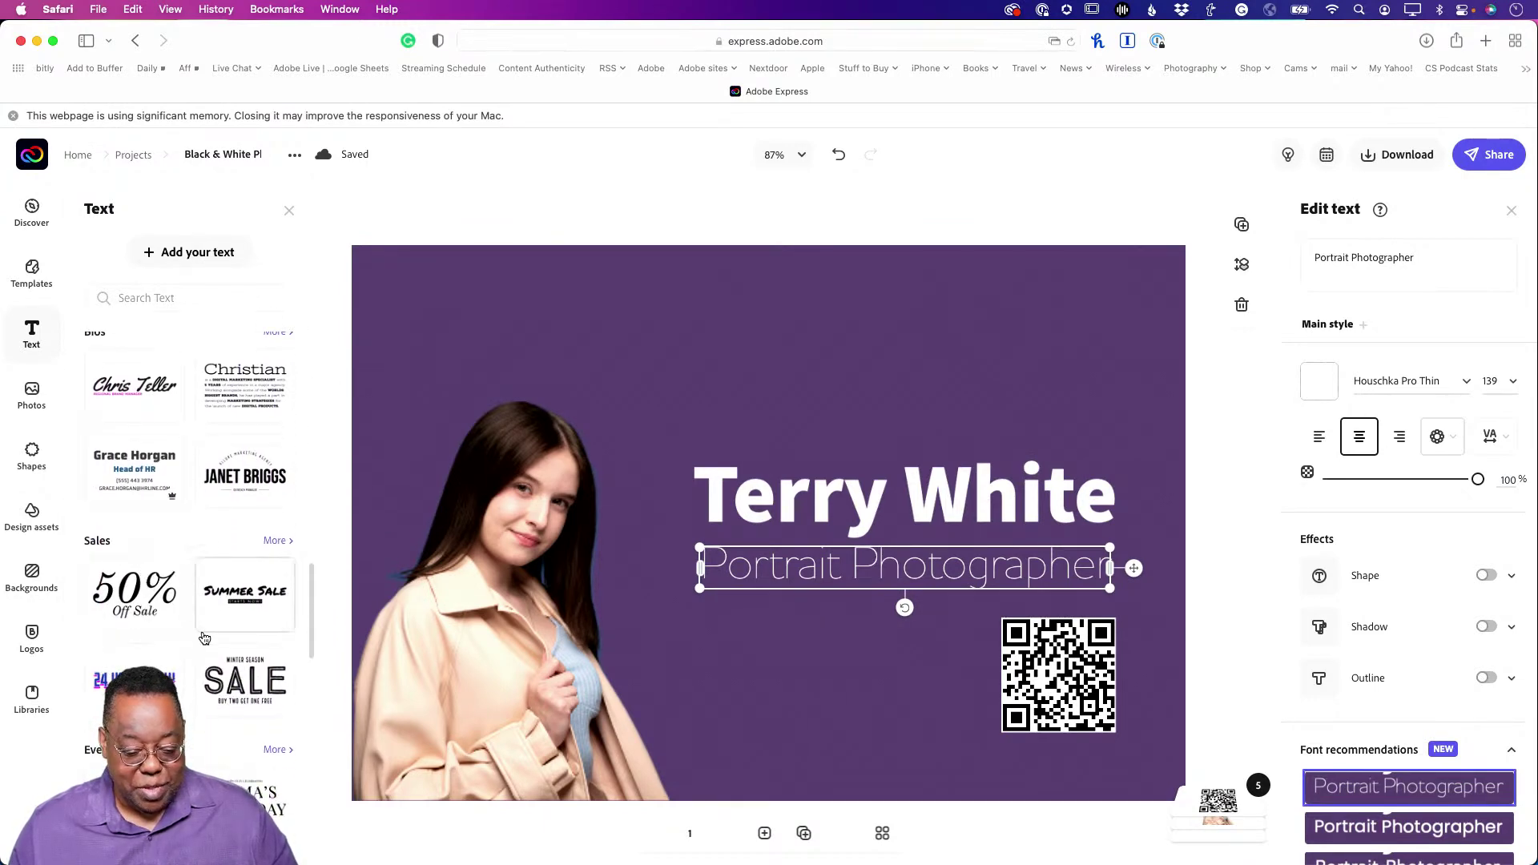
{"action": "scroll", "coordinate": [205, 639], "scroll_direction": "down", "scroll_amount": 3}
{"action": "scroll", "coordinate": [204, 638], "scroll_direction": "down", "scroll_amount": 1}
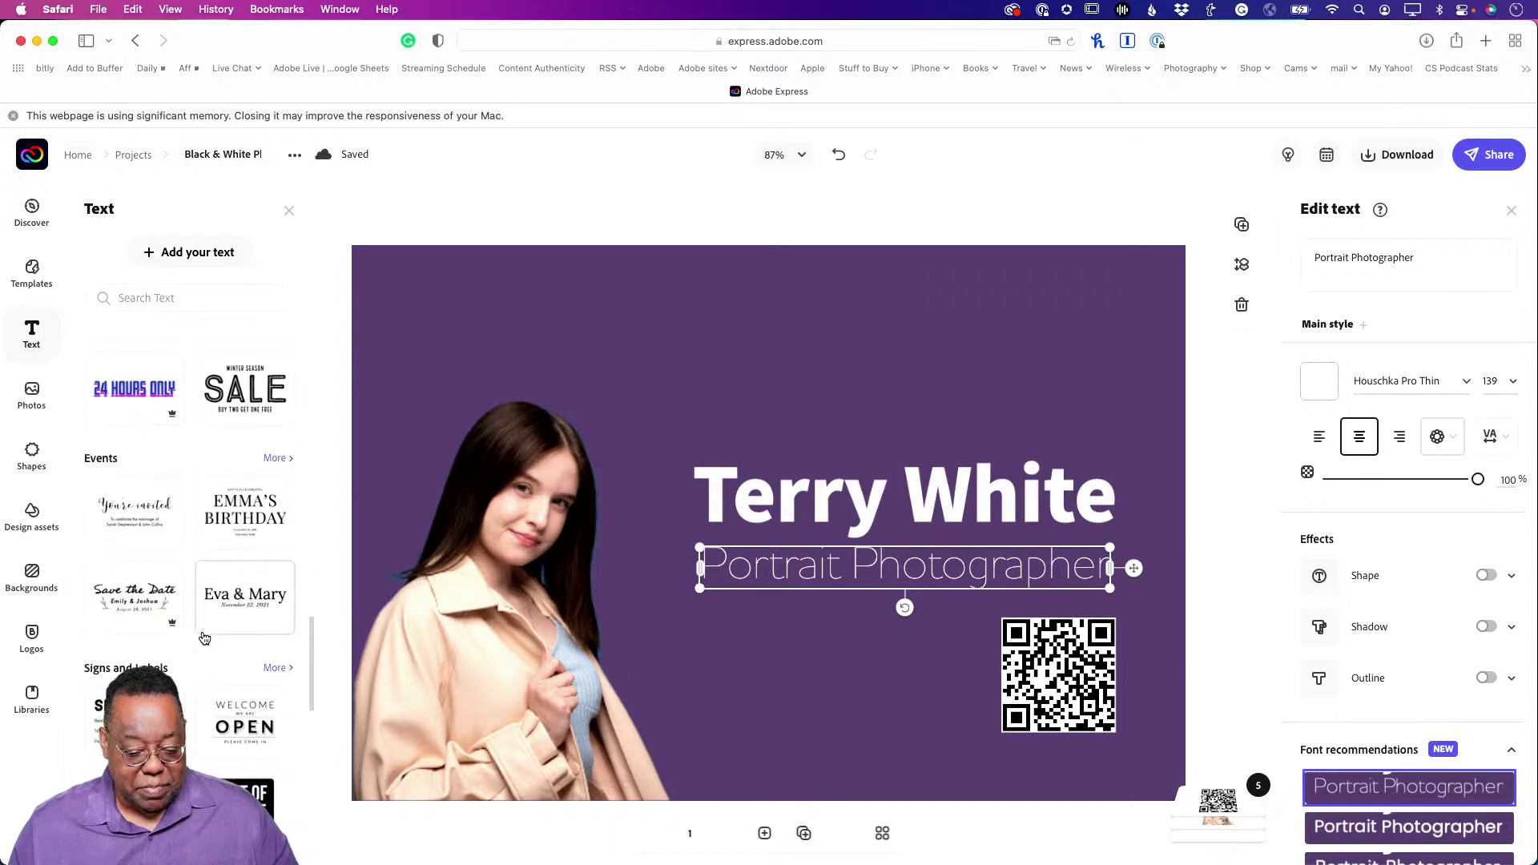
{"action": "scroll", "coordinate": [204, 638], "scroll_direction": "up", "scroll_amount": 4}
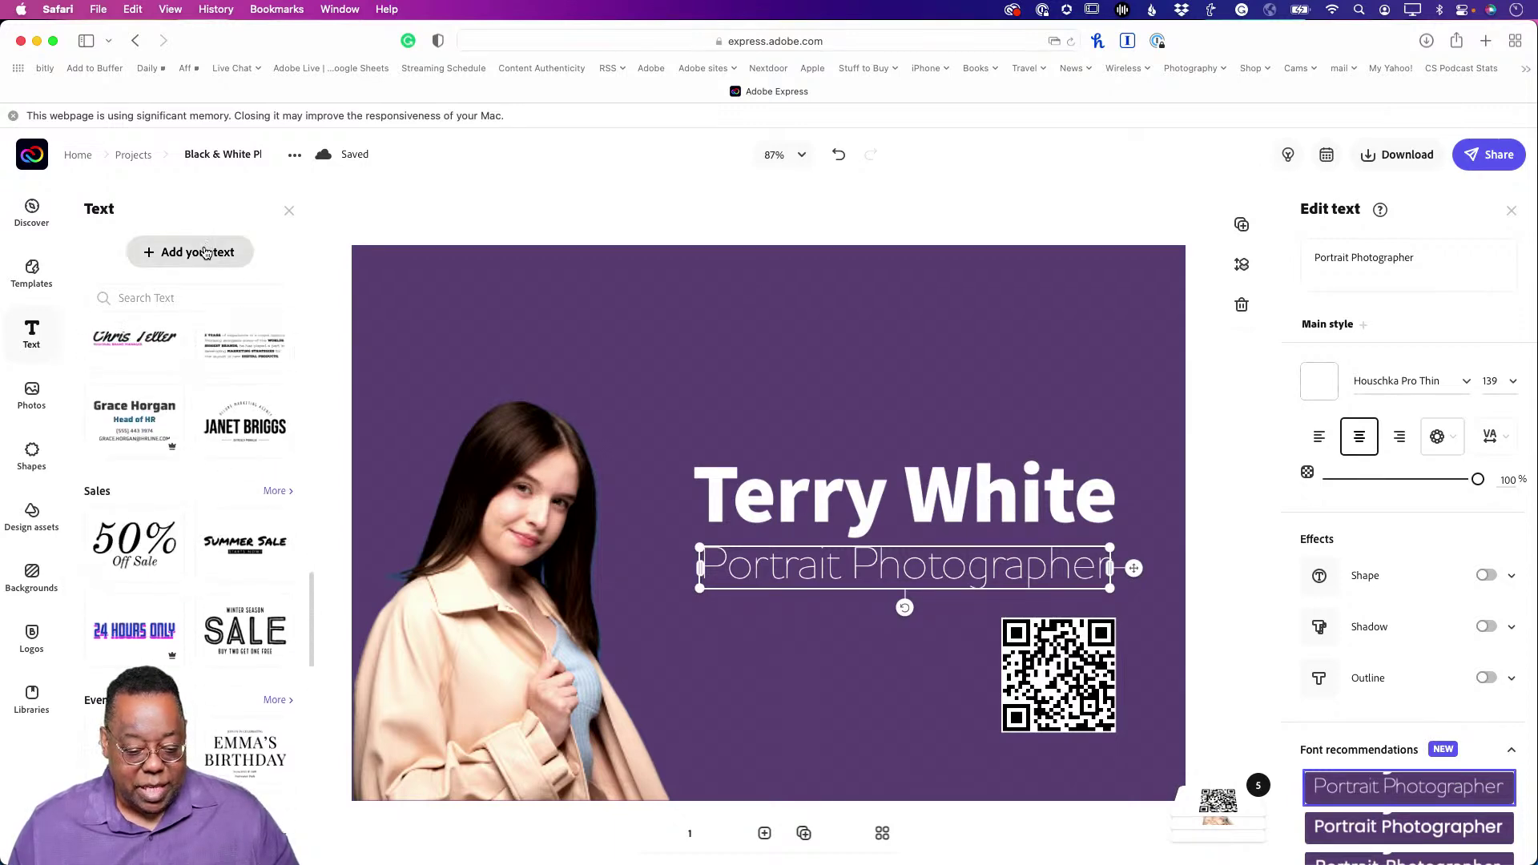
Add a new text box containing the photographer's website address to the business card and deselect it.
{"action": "left_click", "coordinate": [190, 252]}
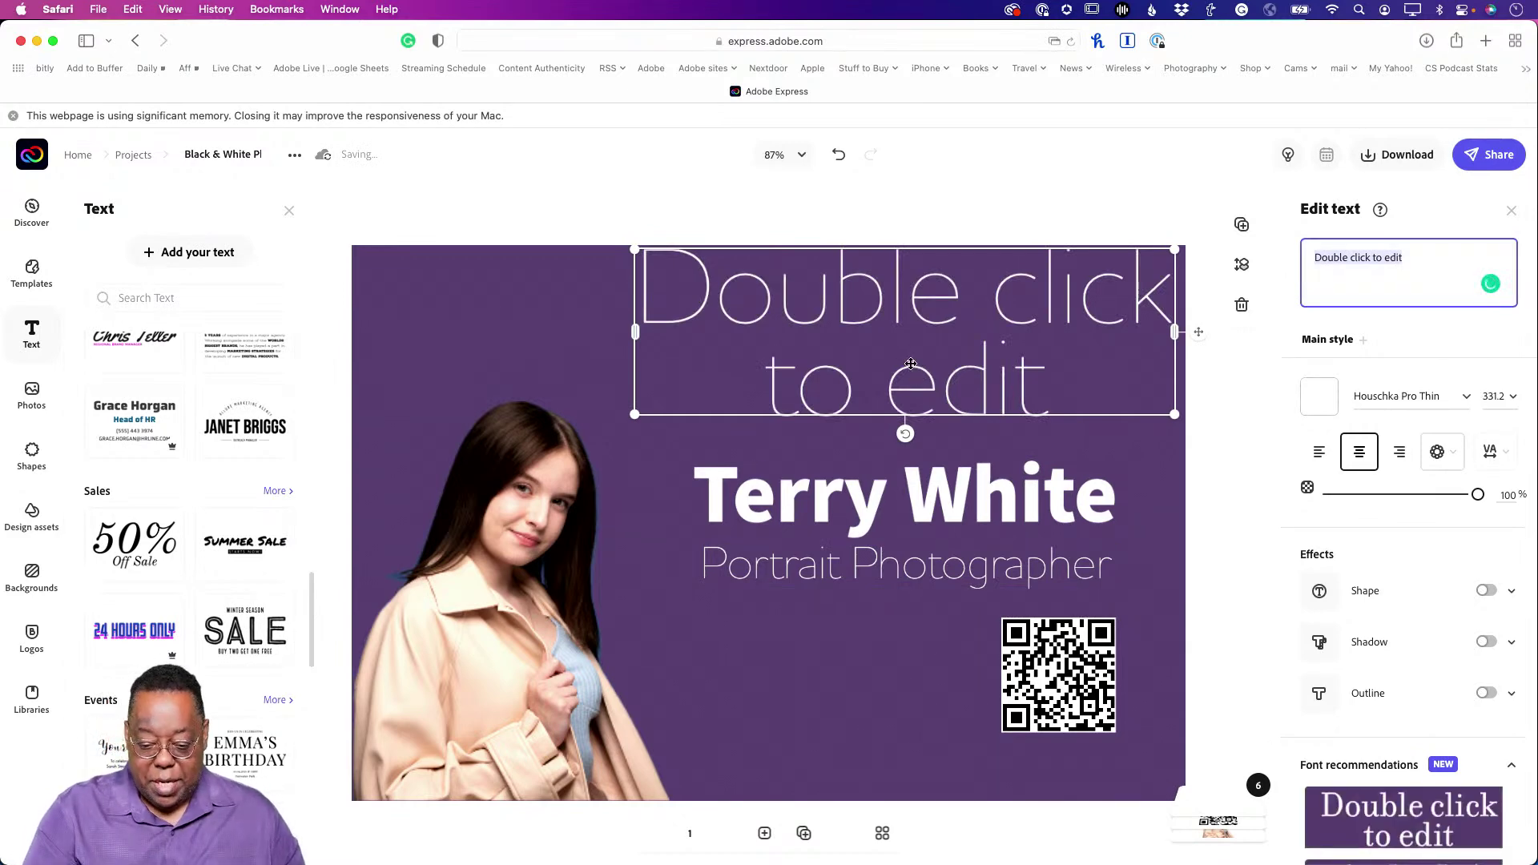
{"action": "type", "text": "terry"}
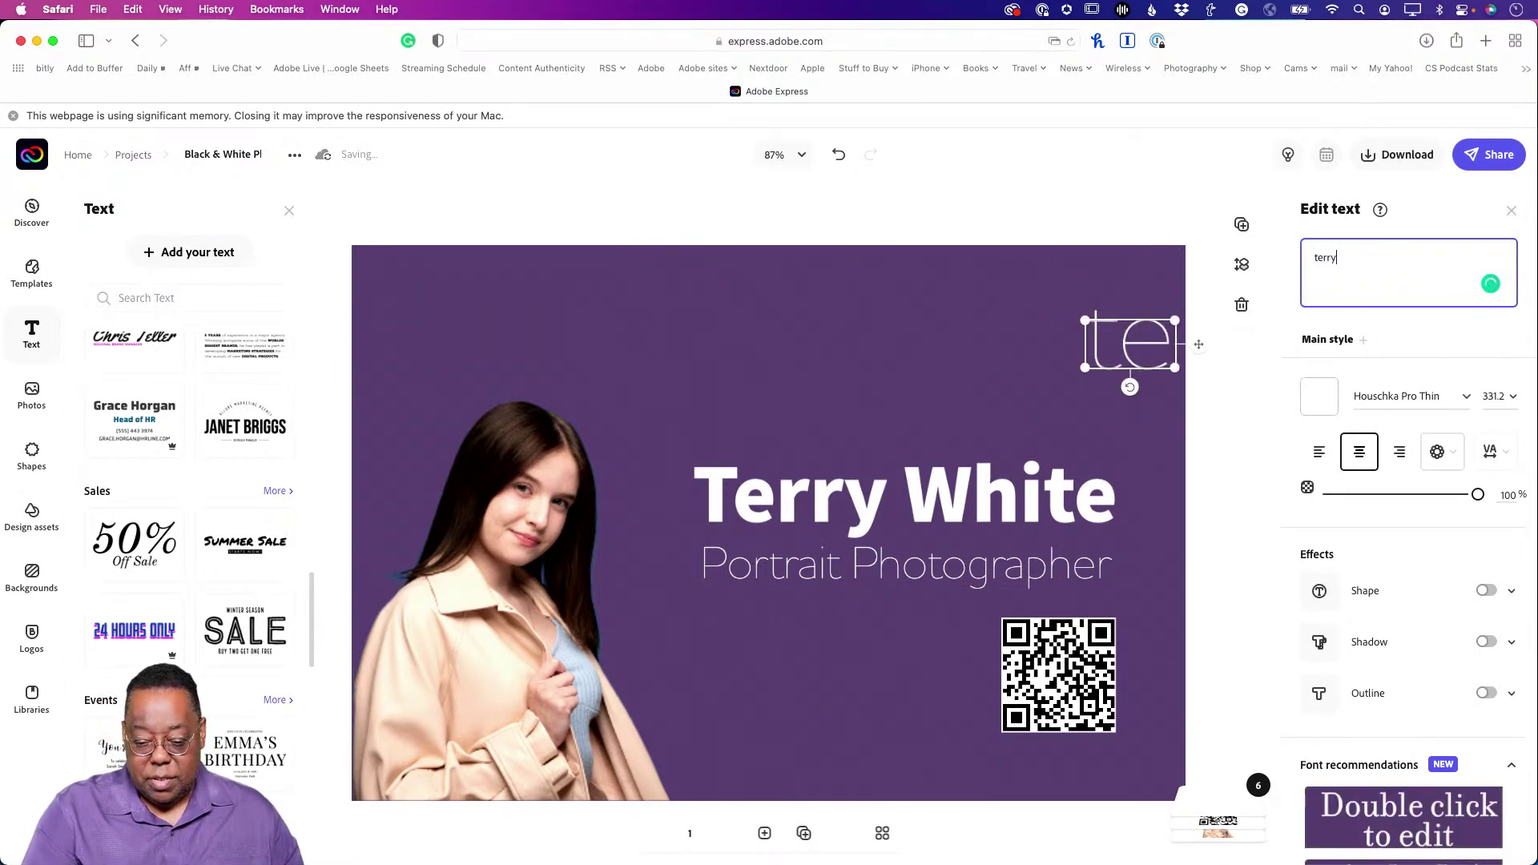
{"action": "type", "text": "whitephoto"}
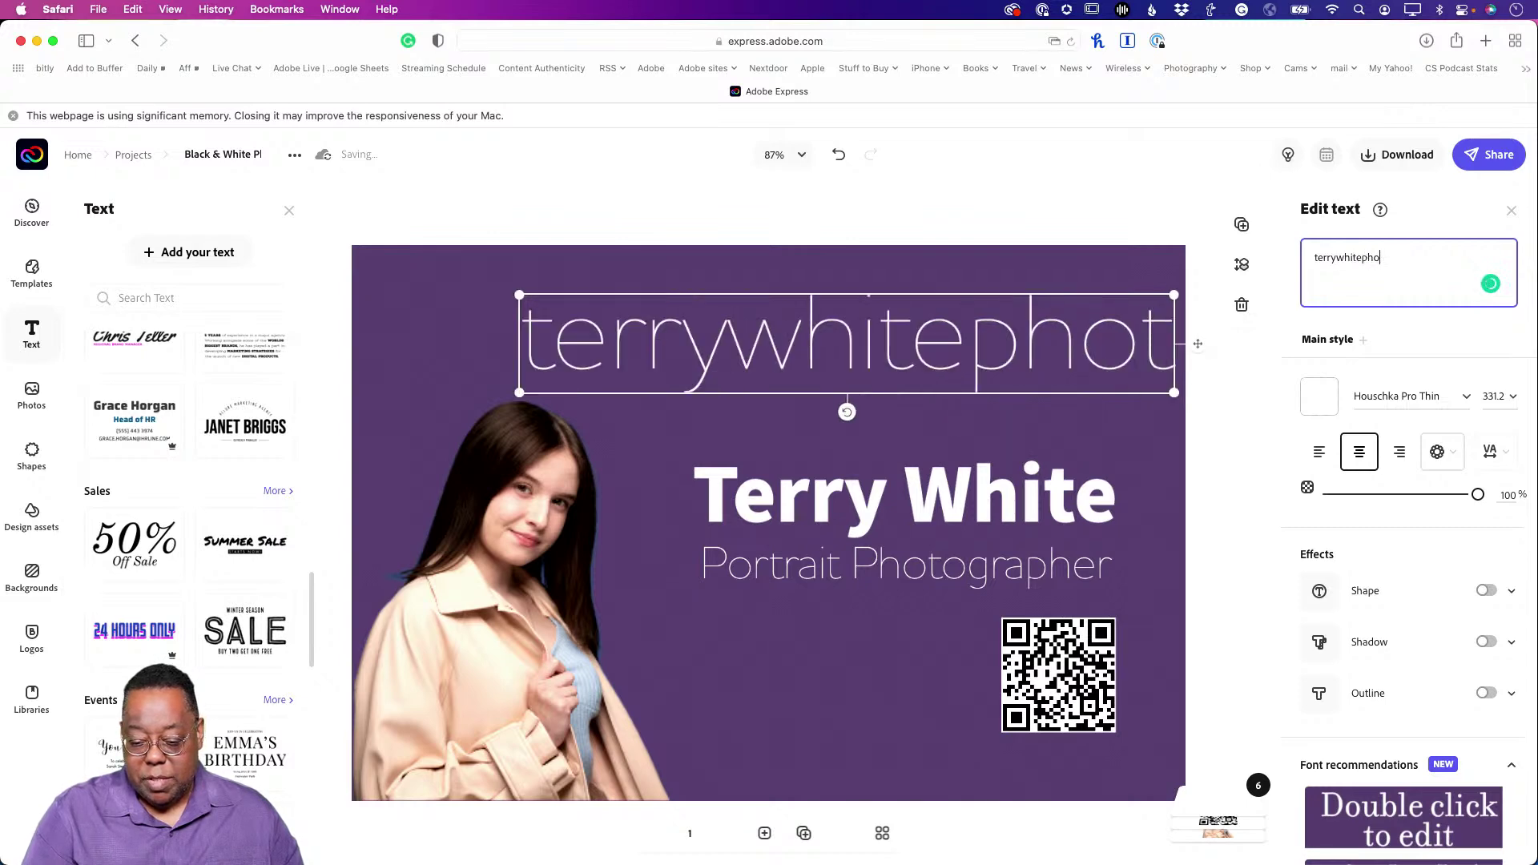
{"action": "key", "text": "BackSpace"}
{"action": "key", "text": "BackSpace"}
{"action": "key", "text": "BackSpace"}
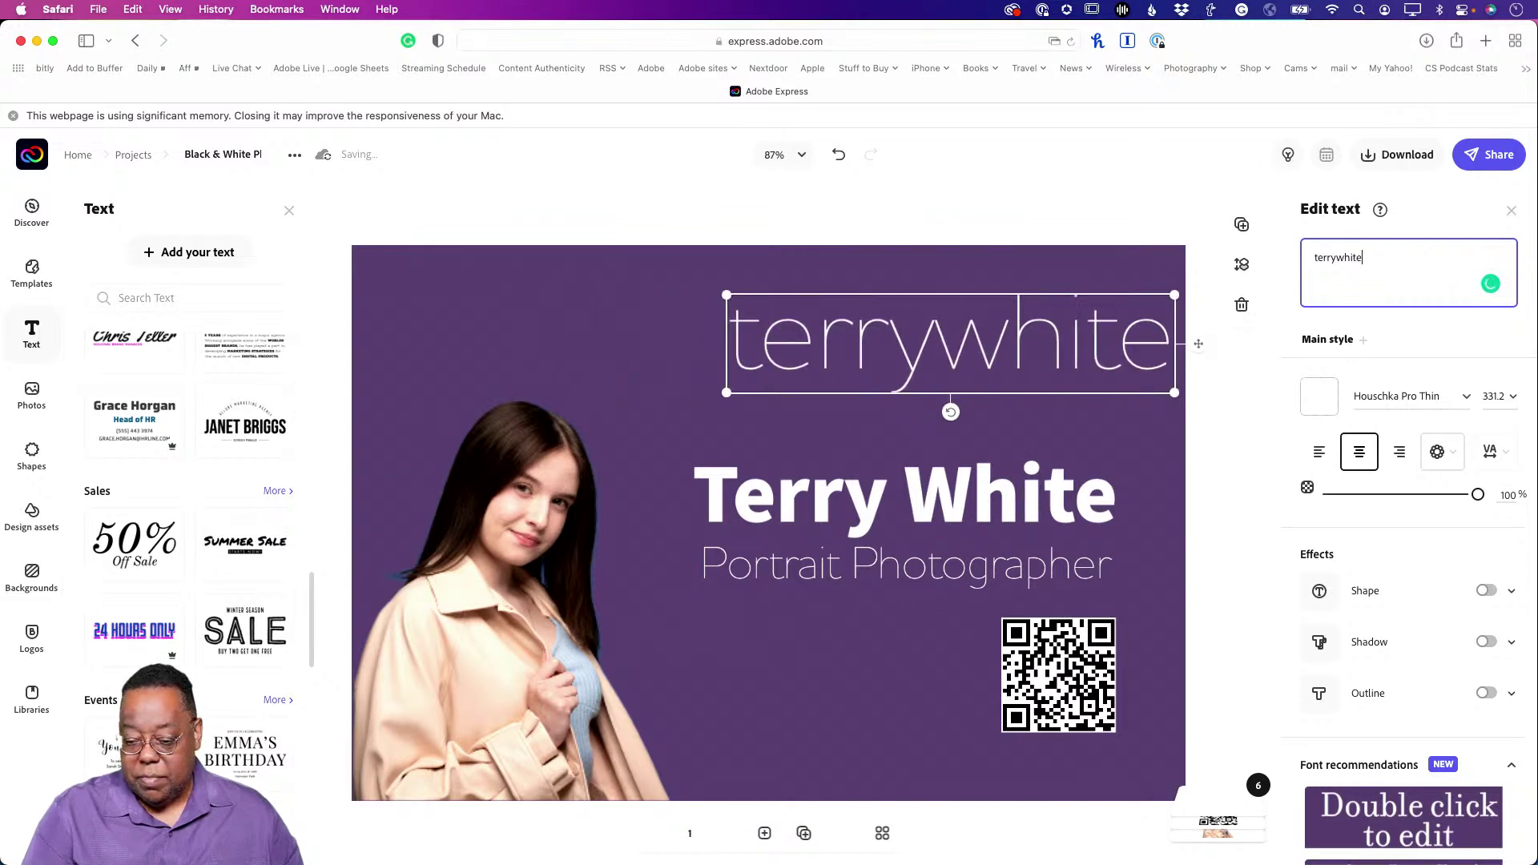
{"action": "type", "text": ".photograp"}
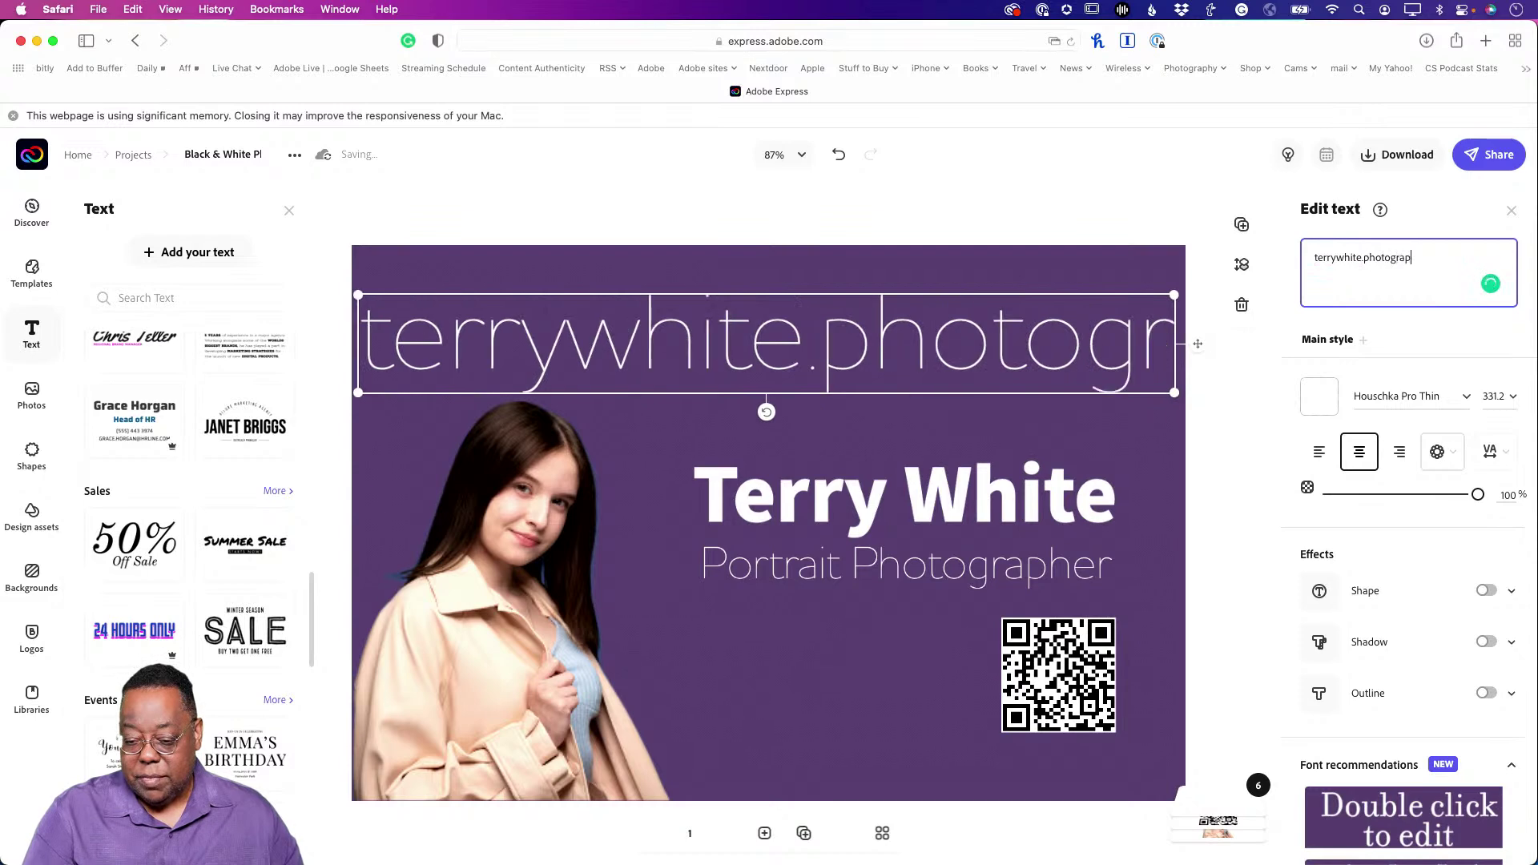
{"action": "type", "text": "hy"}
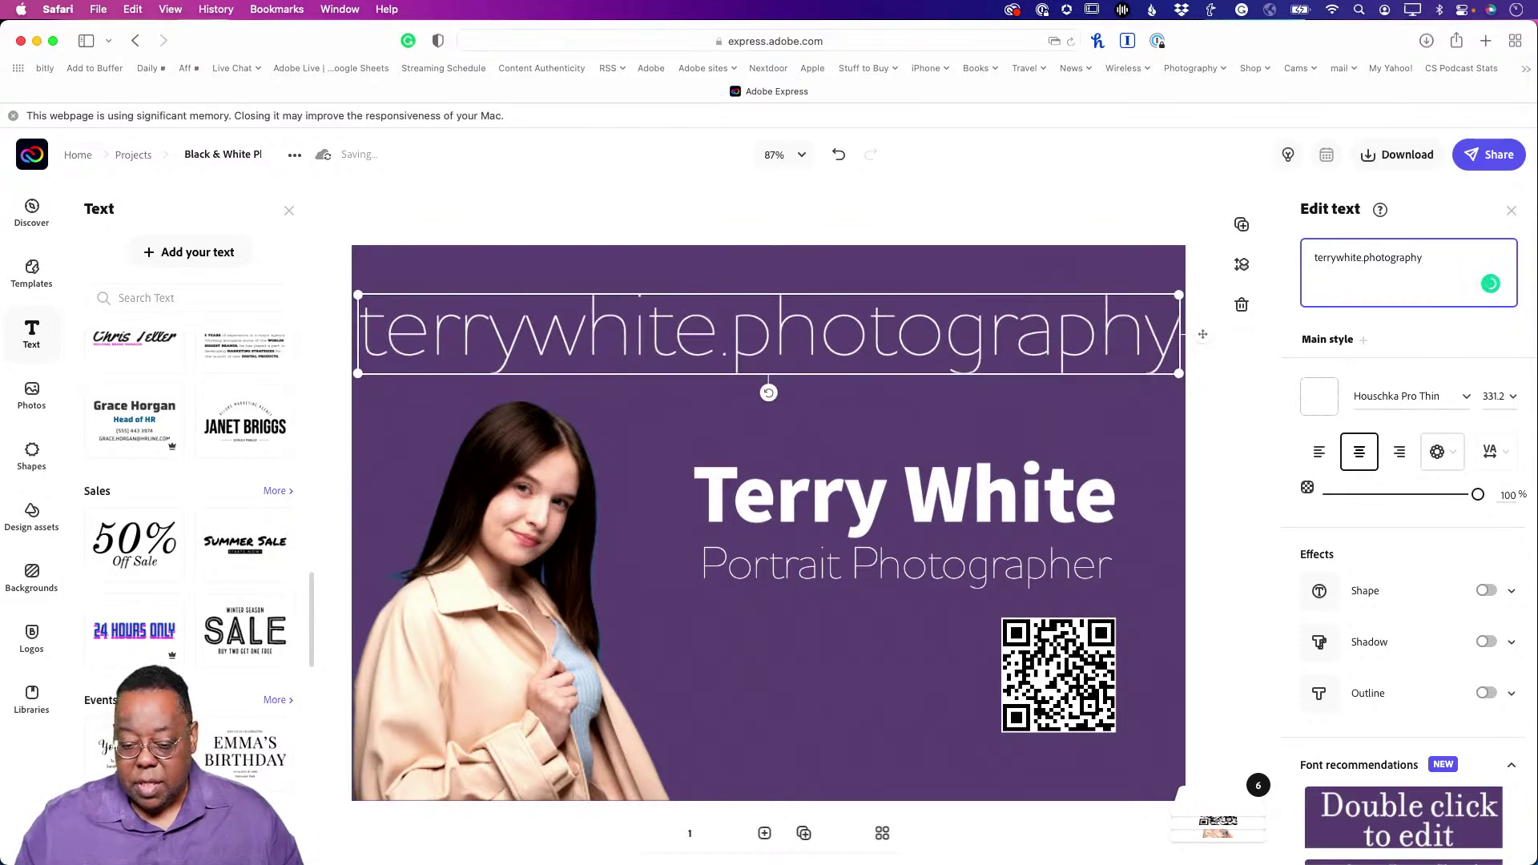
{"action": "left_click", "coordinate": [886, 200]}
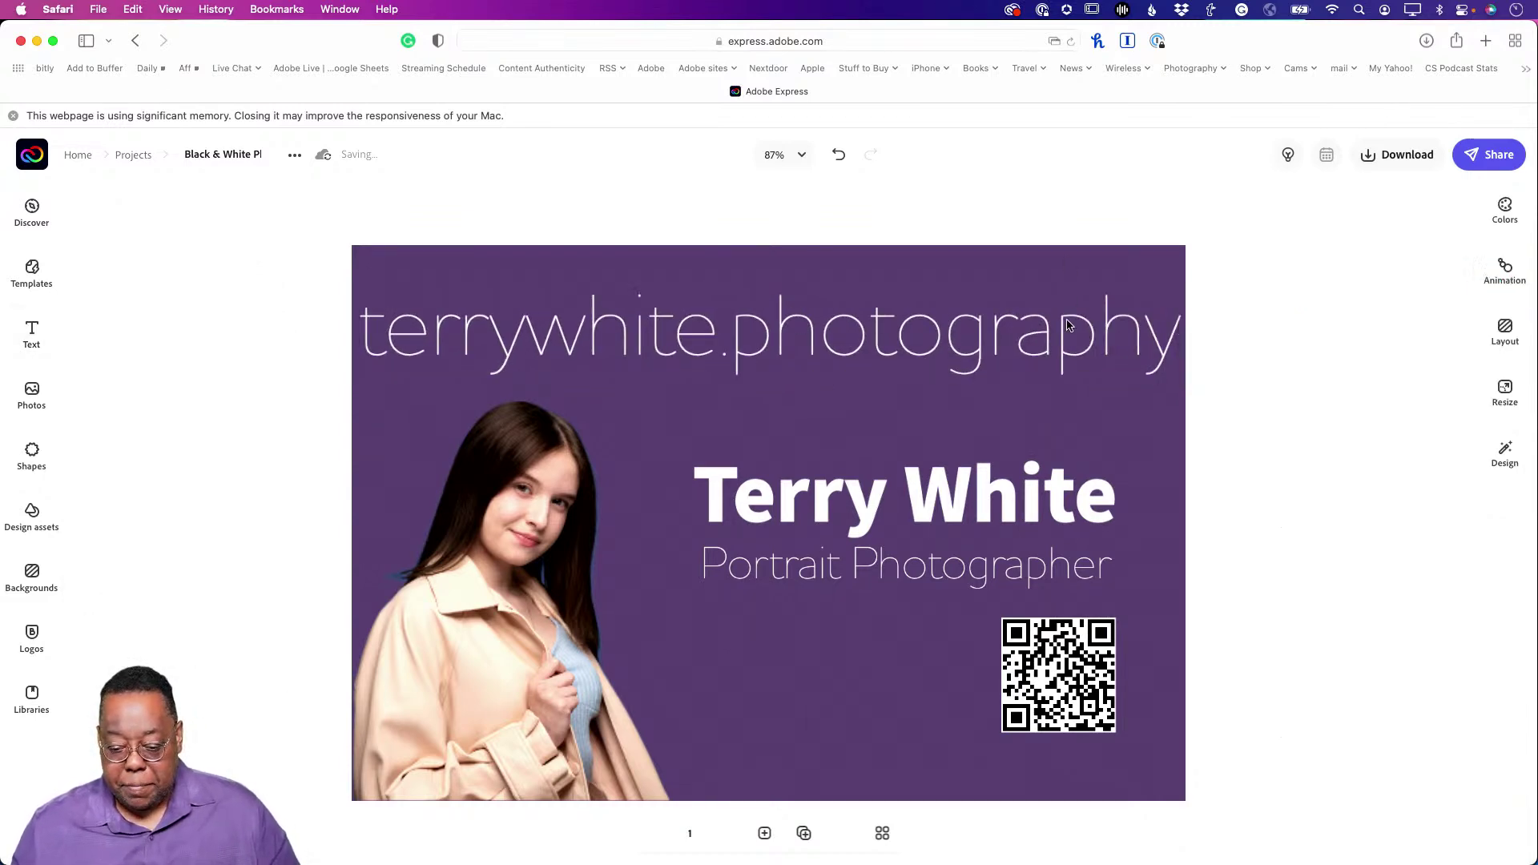
Shrink the website address text and place it directly beneath Portrait Photographer.
{"action": "left_click", "coordinate": [1067, 331]}
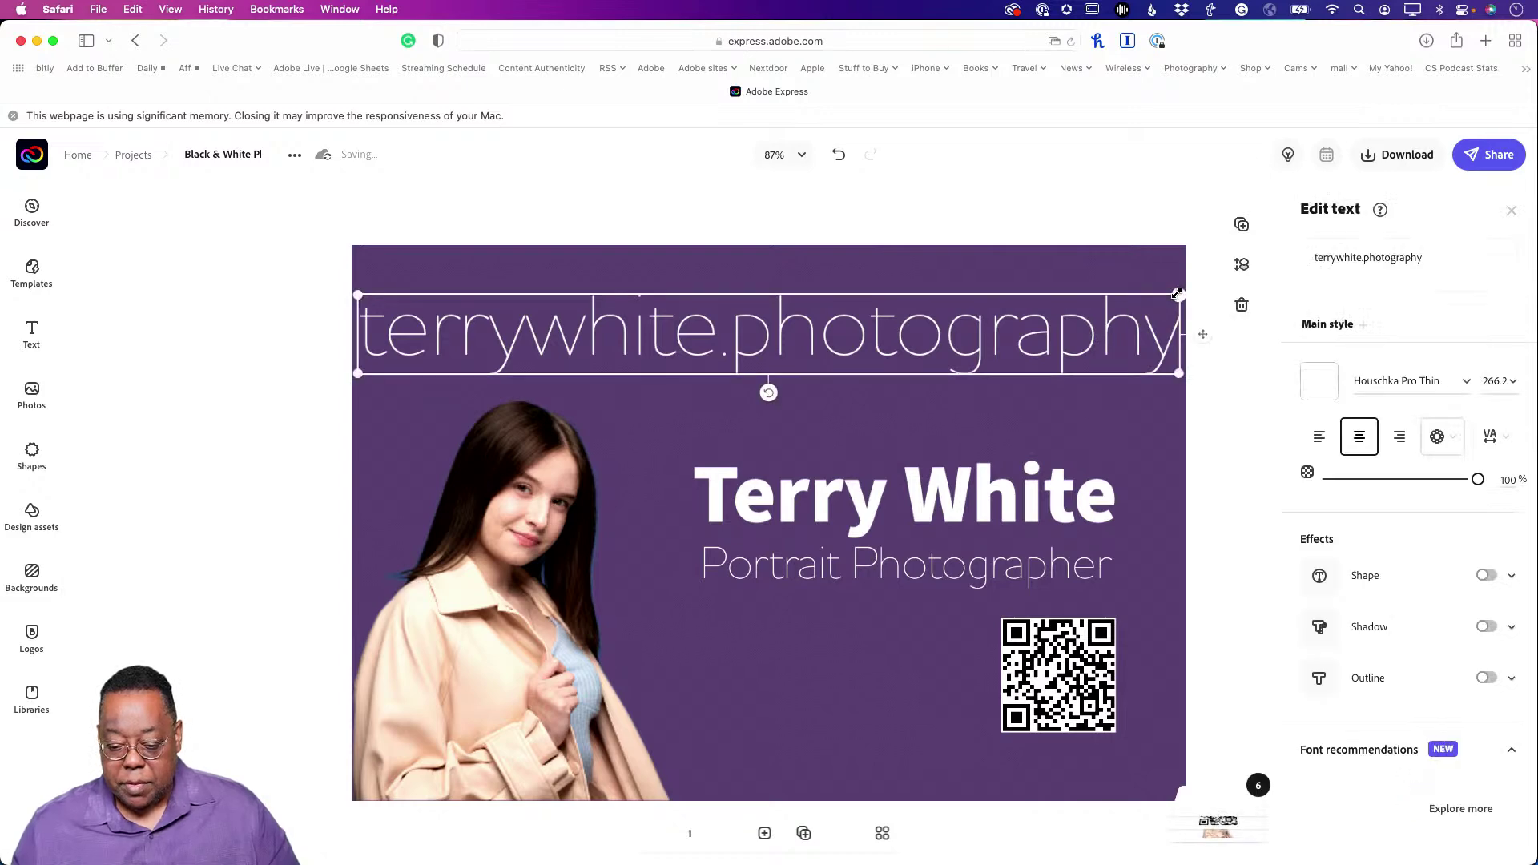
{"action": "left_click_drag", "start_coordinate": [988, 346], "coordinate": [926, 361]}
{"action": "left_click_drag", "start_coordinate": [736, 382], "coordinate": [977, 616]}
Move the QR code below the website address and line up both along their right edges beneath Portrait Photographer.
{"action": "left_click_drag", "start_coordinate": [1071, 697], "coordinate": [1061, 736]}
{"action": "left_click", "coordinate": [1037, 225]}
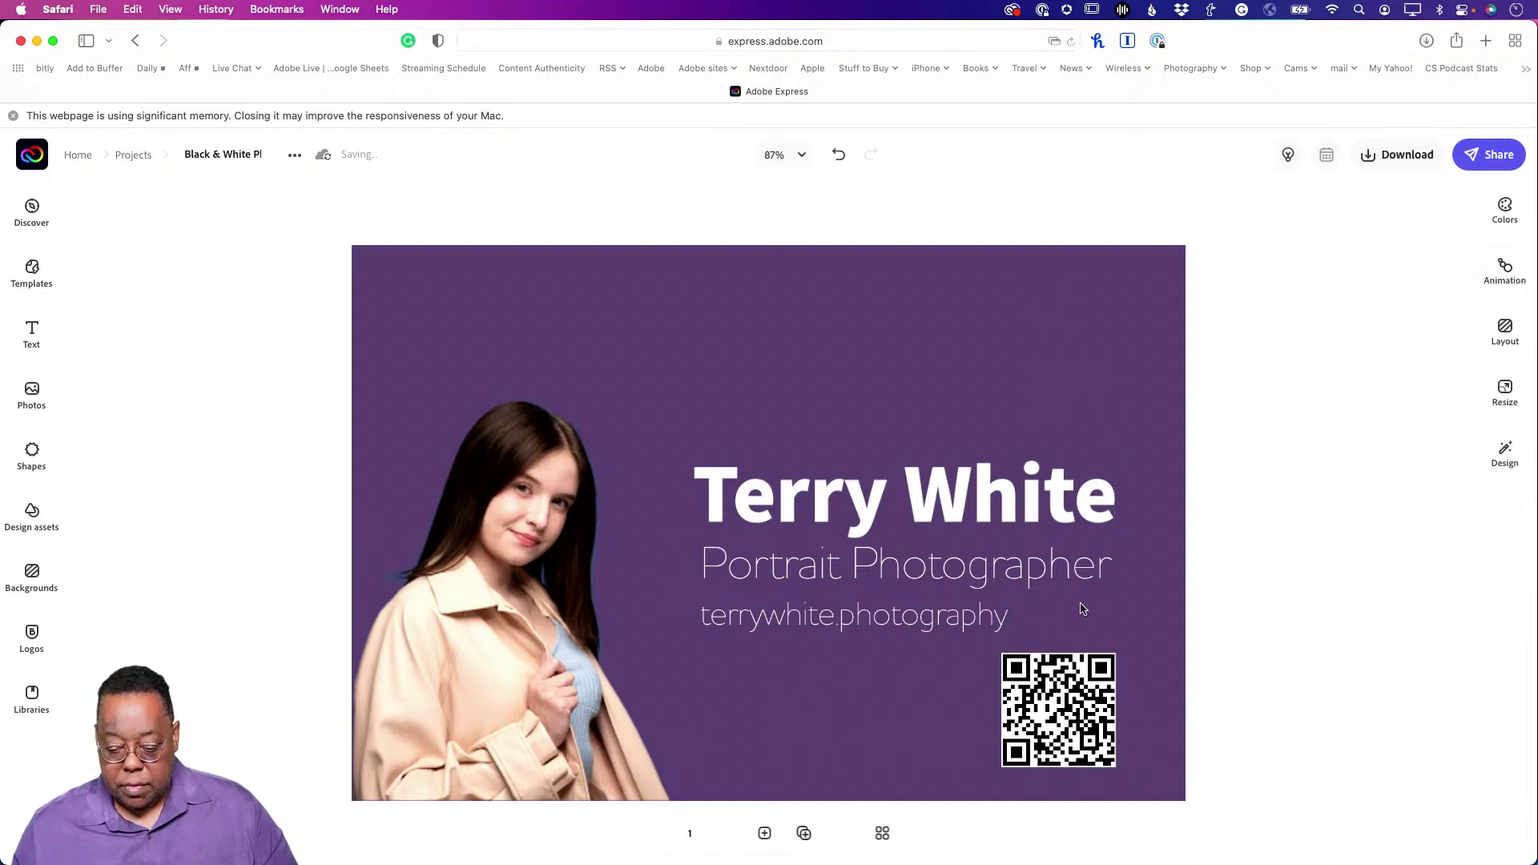
{"action": "left_click_drag", "start_coordinate": [884, 624], "coordinate": [984, 633]}
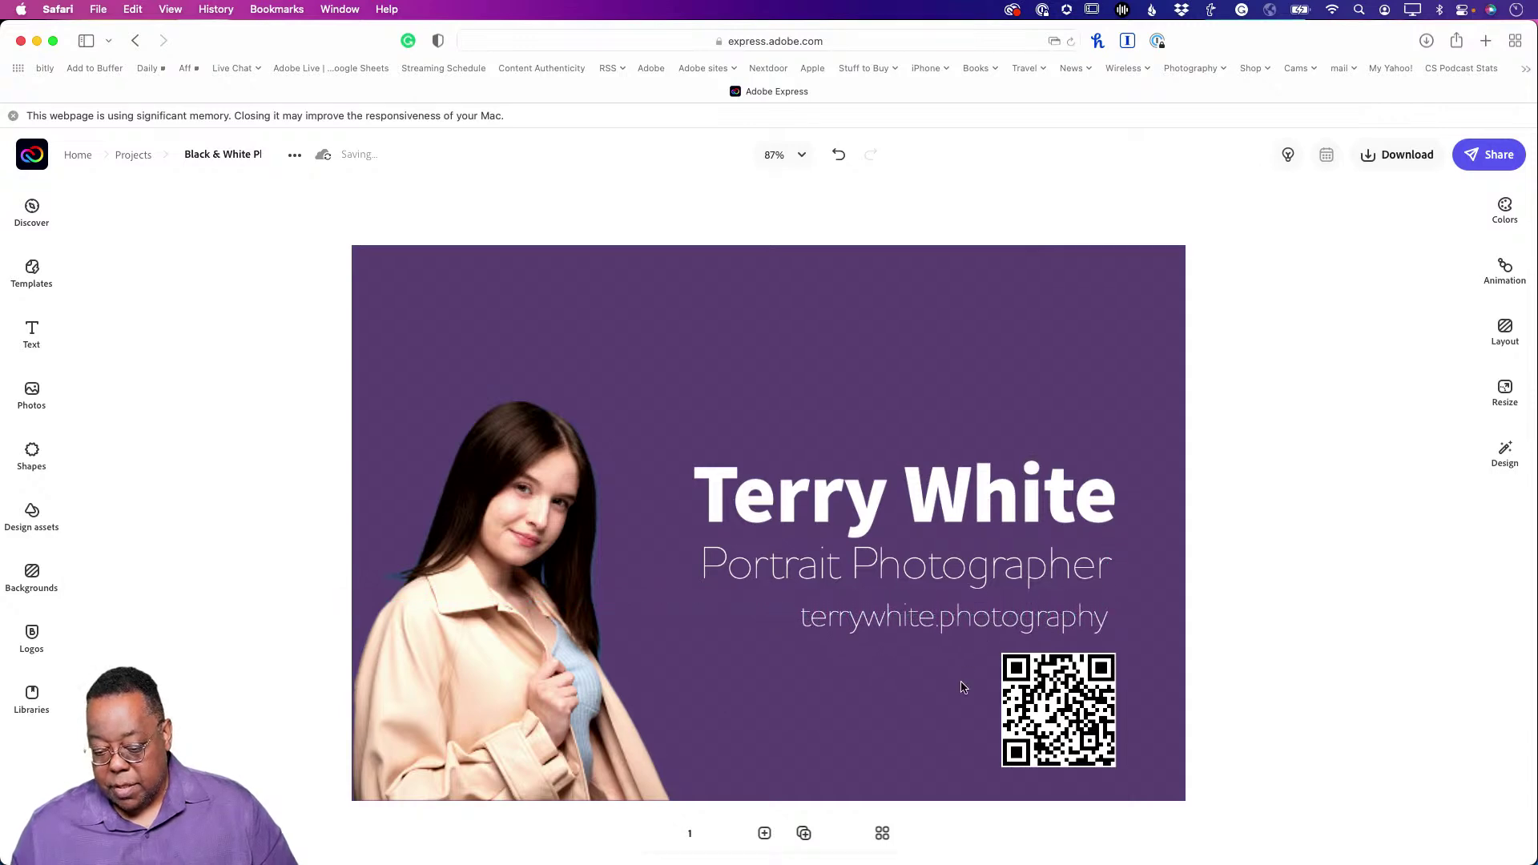
{"action": "left_click_drag", "start_coordinate": [1015, 694], "coordinate": [1007, 697]}
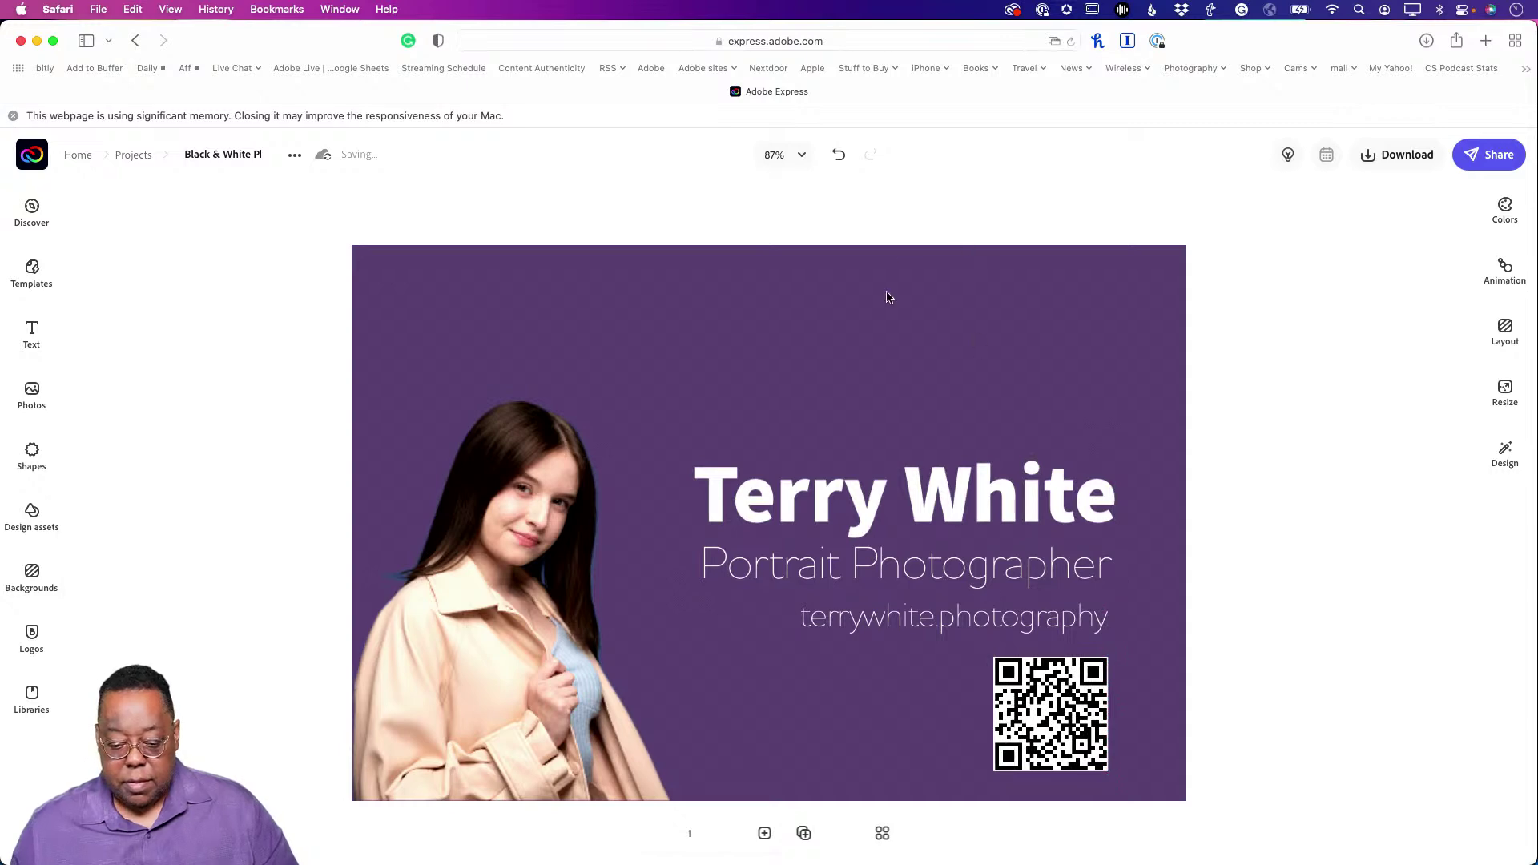
Replace the card's purple background with the sunset skyline over icy water photo from the Lightroom album Portfolio-Droneography.
{"action": "left_click", "coordinate": [873, 319]}
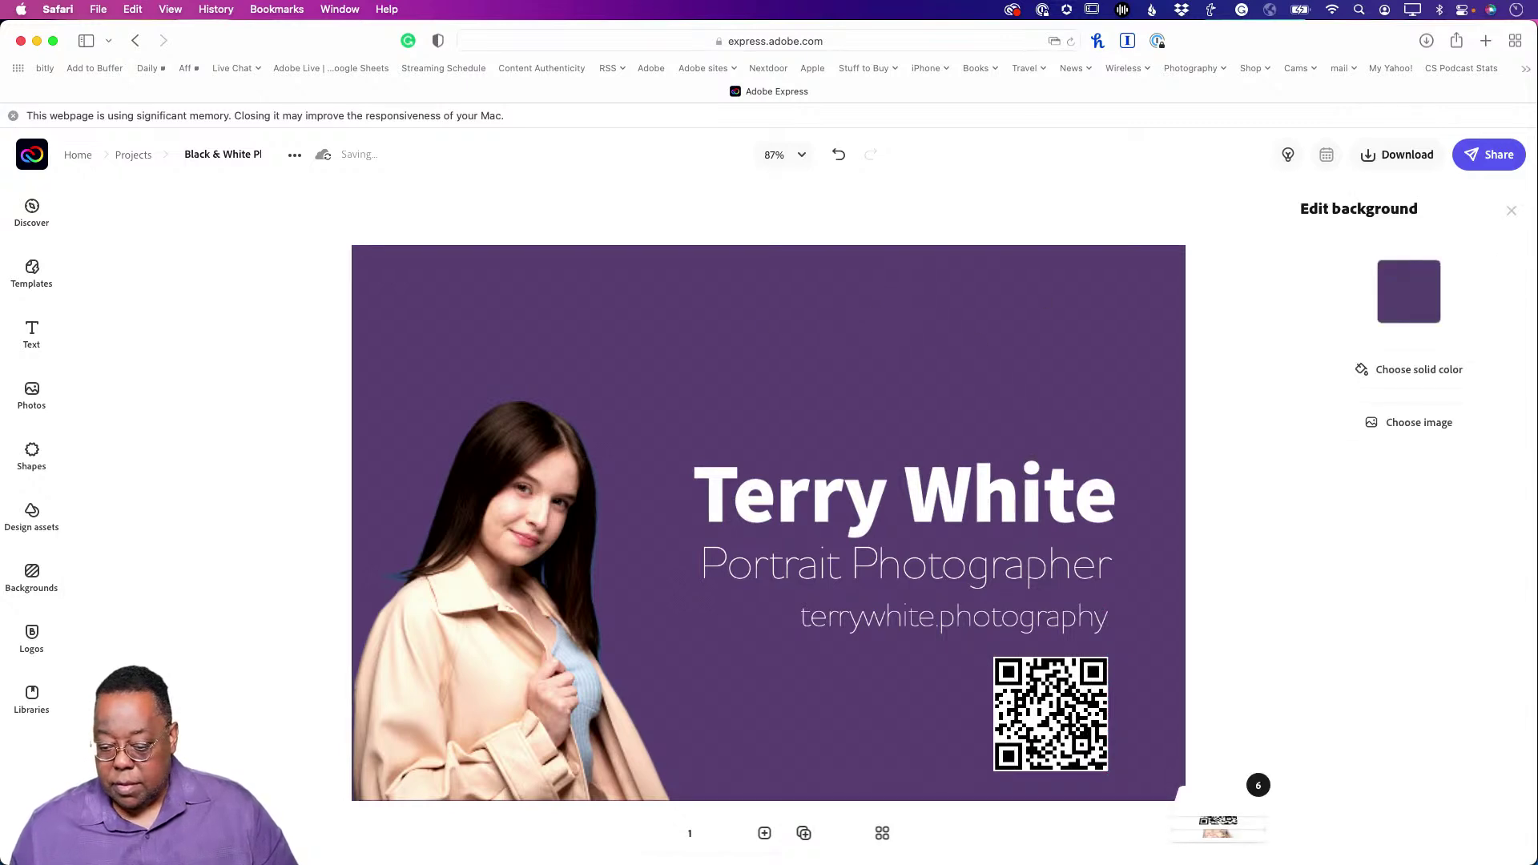
{"action": "left_click", "coordinate": [1409, 423]}
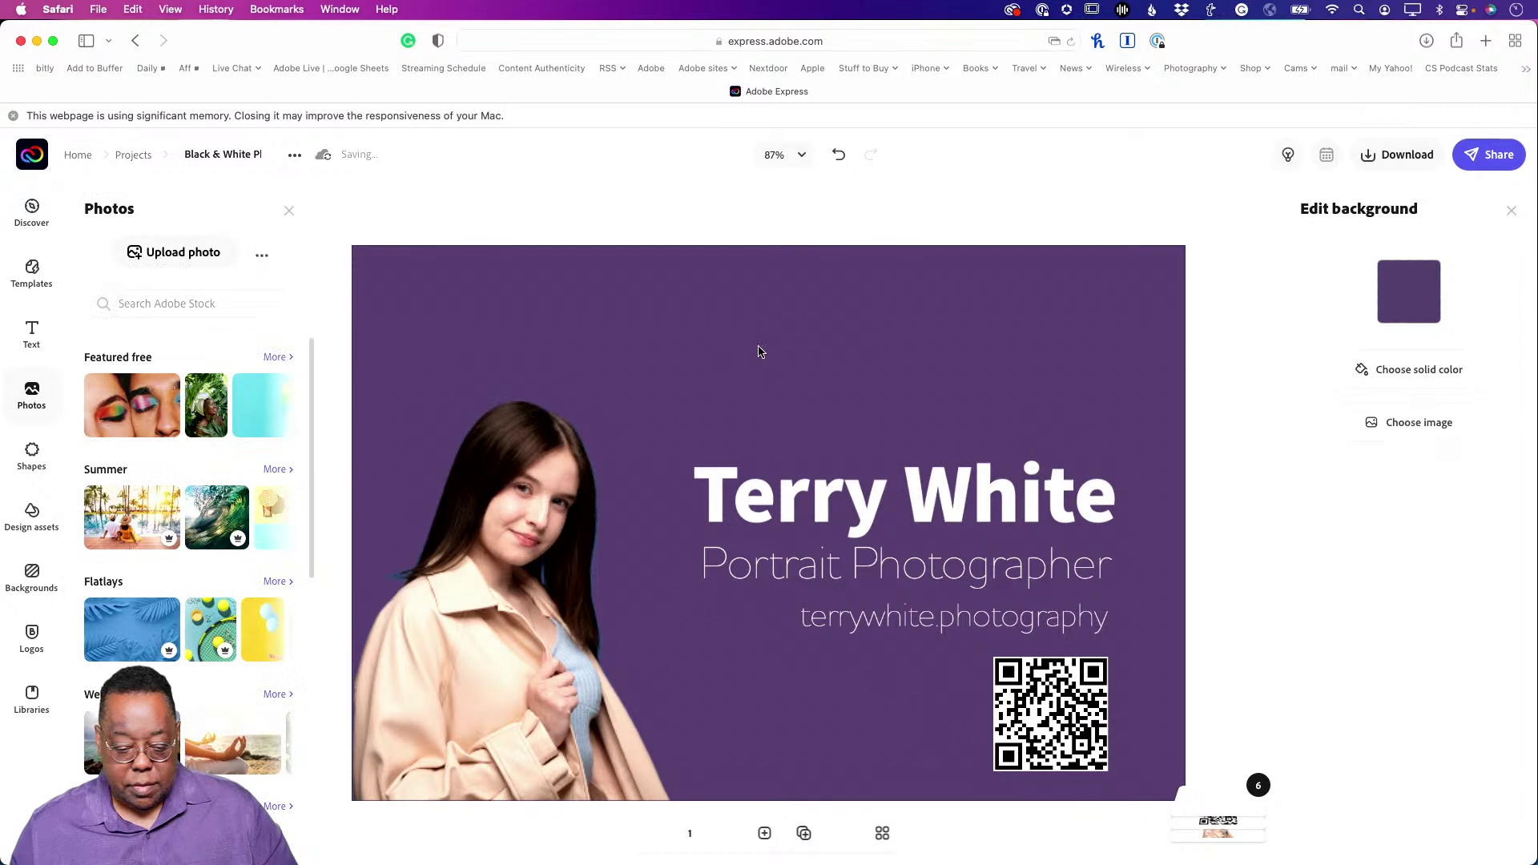
{"action": "left_click", "coordinate": [263, 259]}
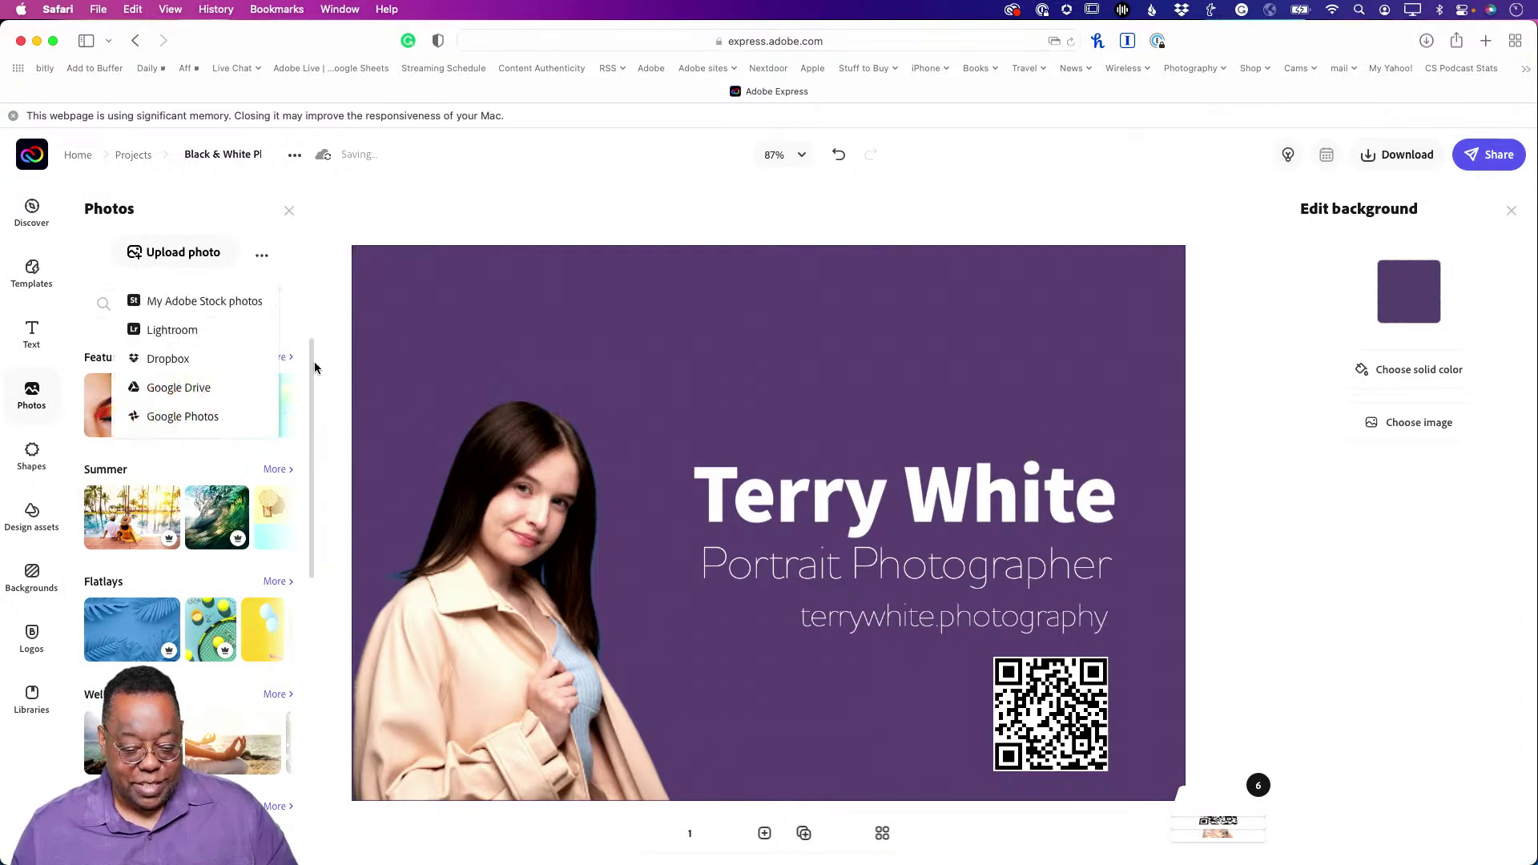
{"action": "left_click", "coordinate": [163, 328]}
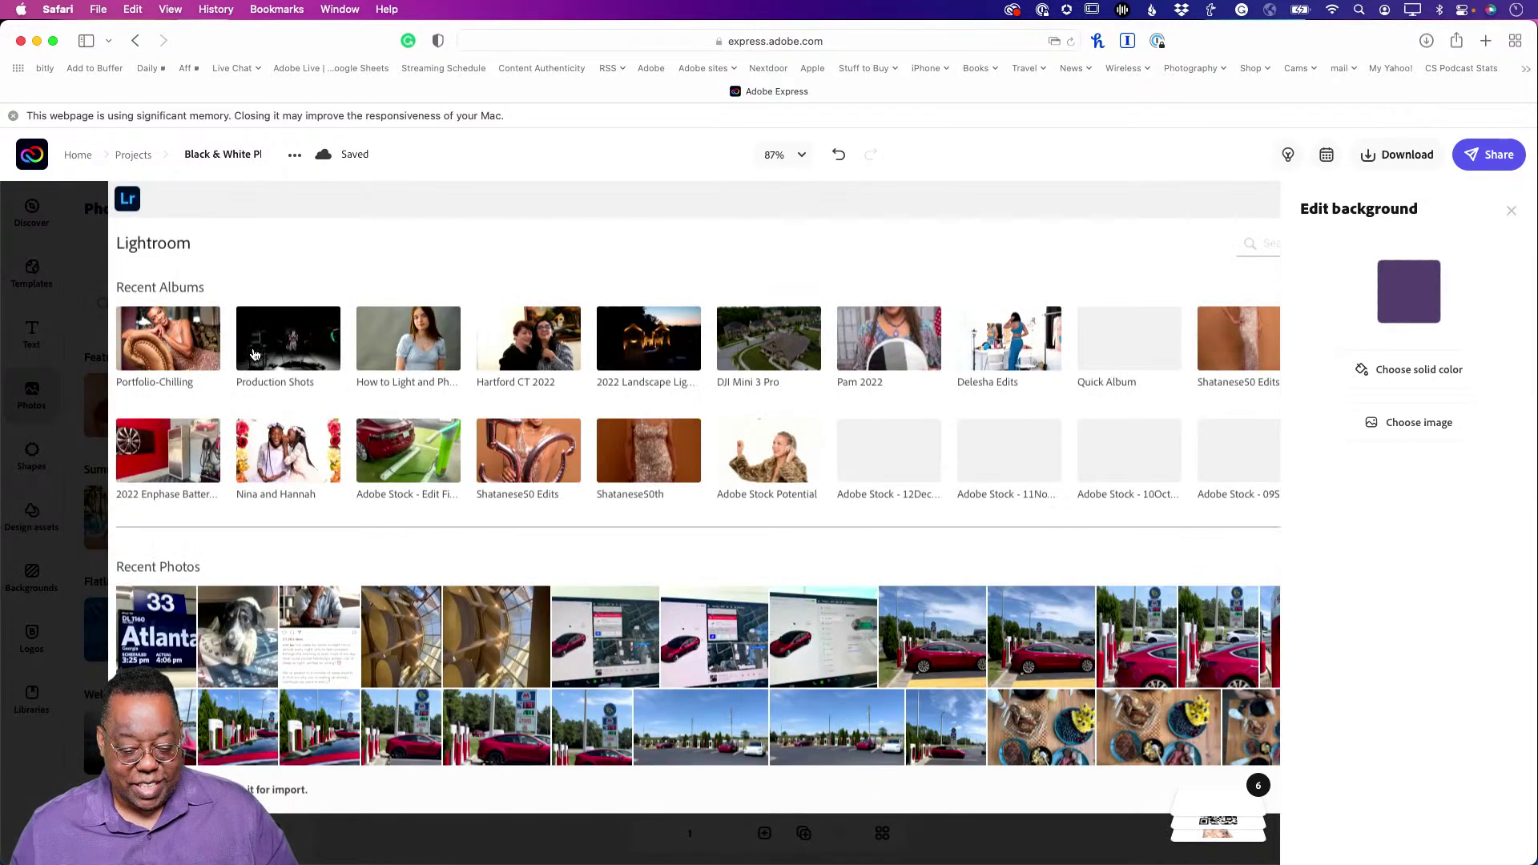
{"action": "left_click", "coordinate": [178, 353]}
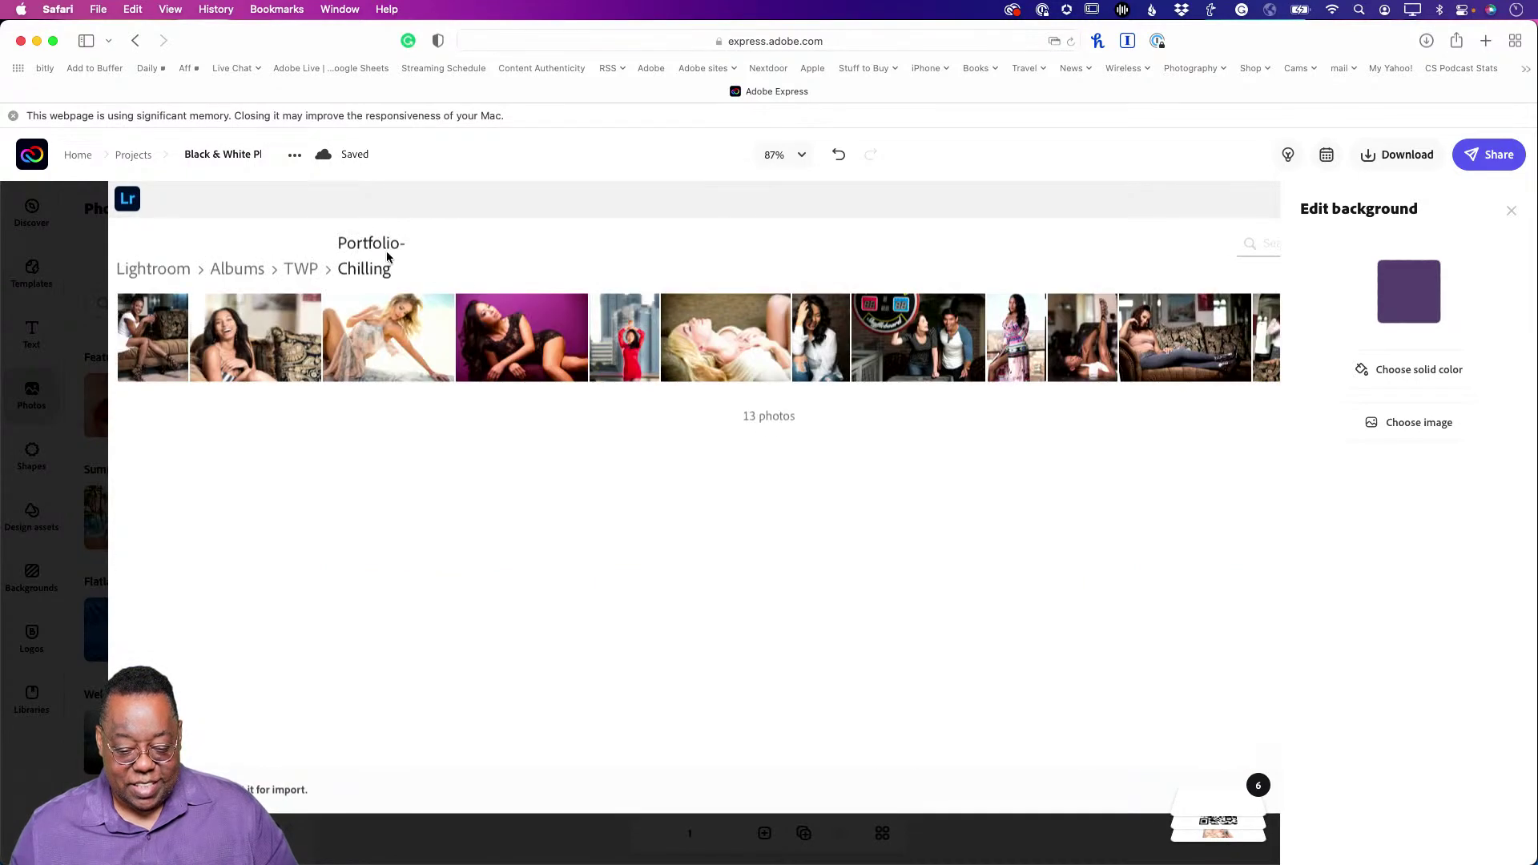
{"action": "left_click", "coordinate": [305, 270]}
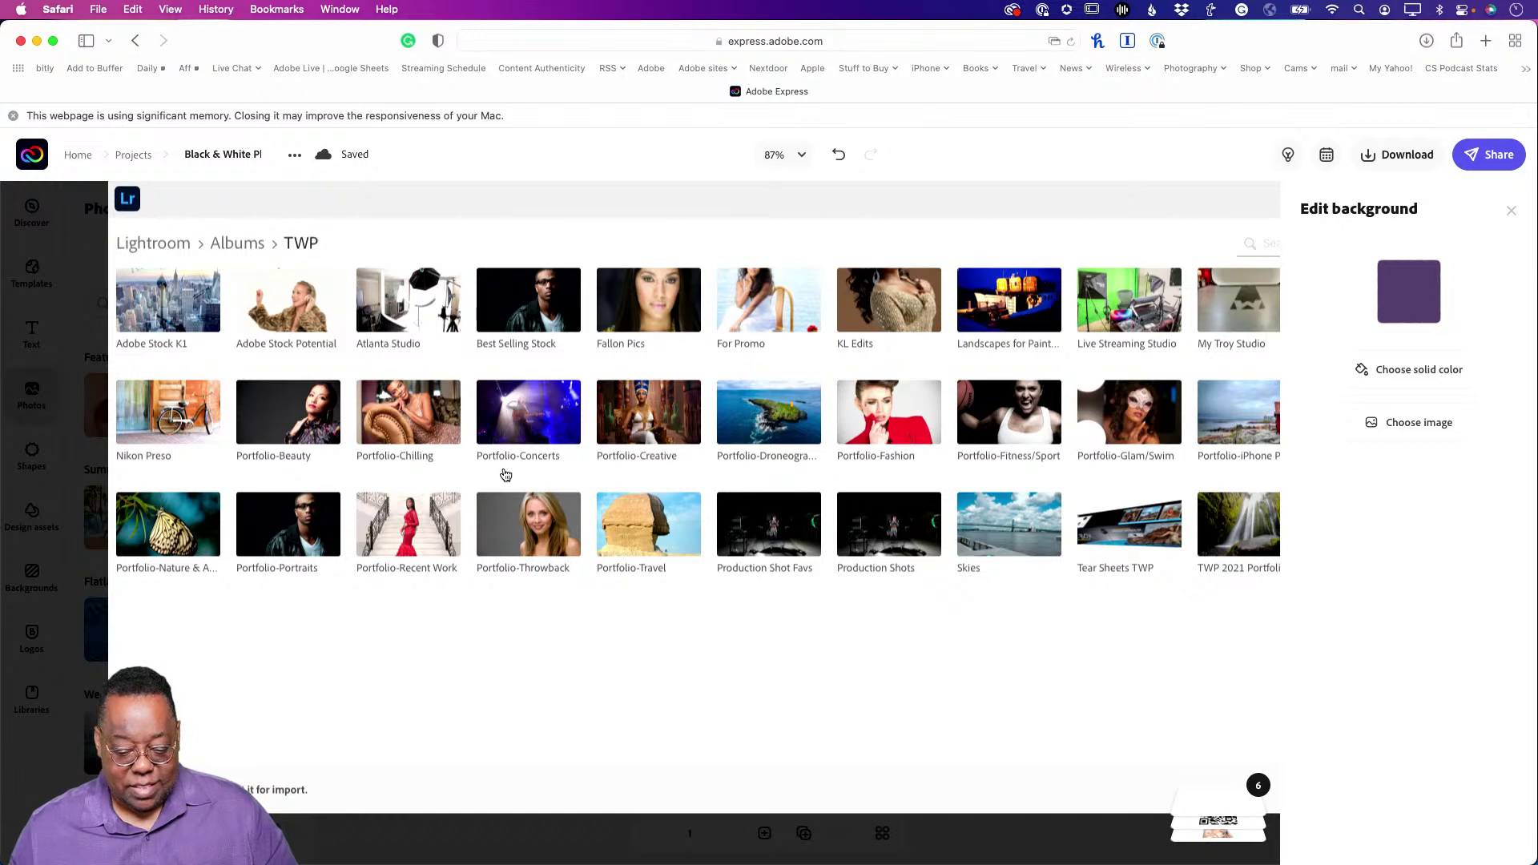
{"action": "left_click", "coordinate": [768, 436]}
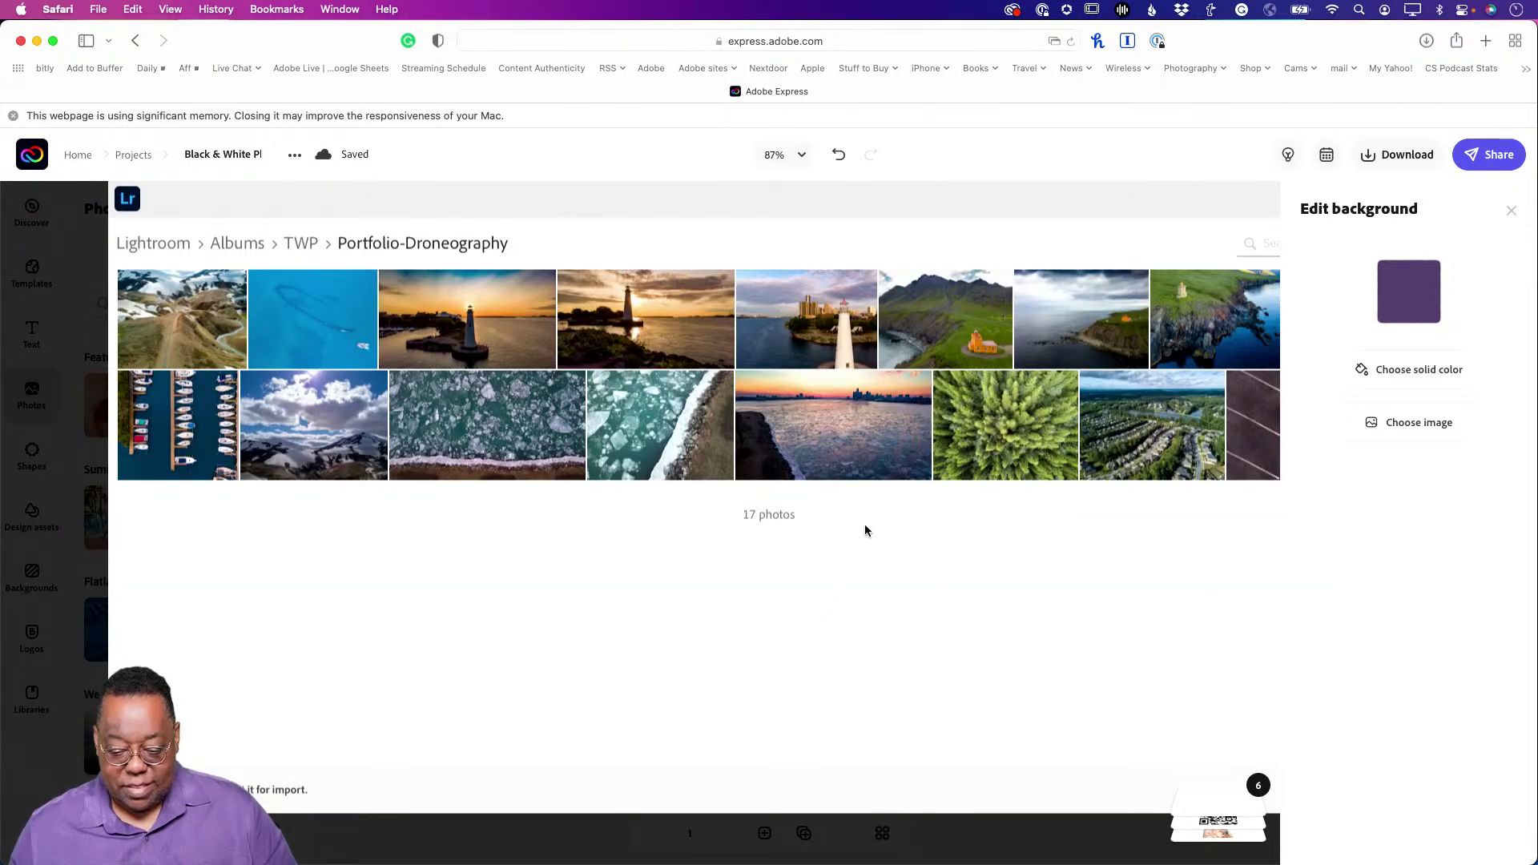
{"action": "double_click", "coordinate": [854, 464]}
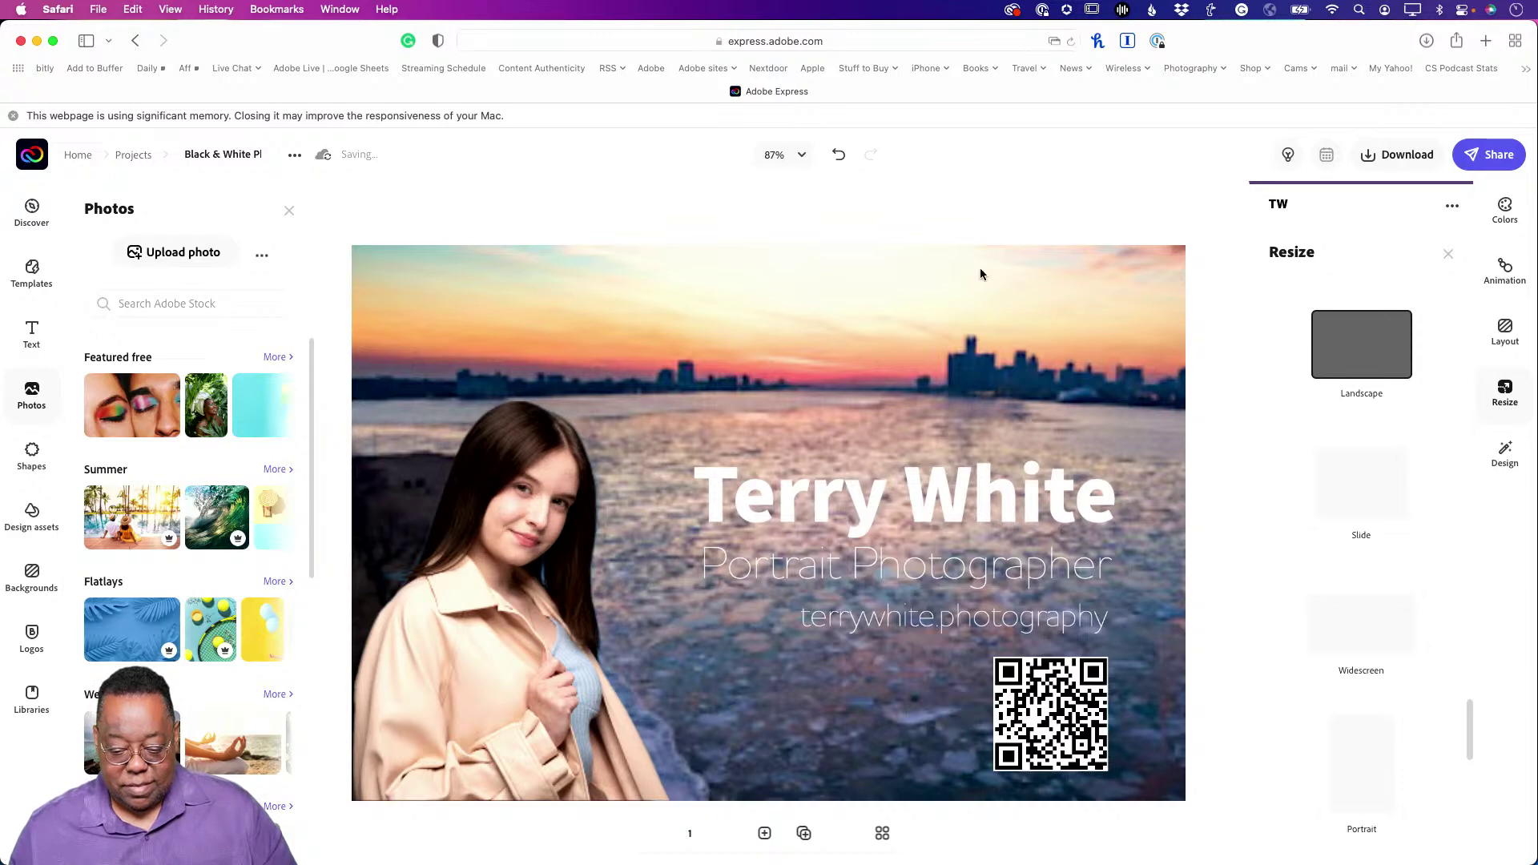
{"action": "left_click", "coordinate": [944, 221]}
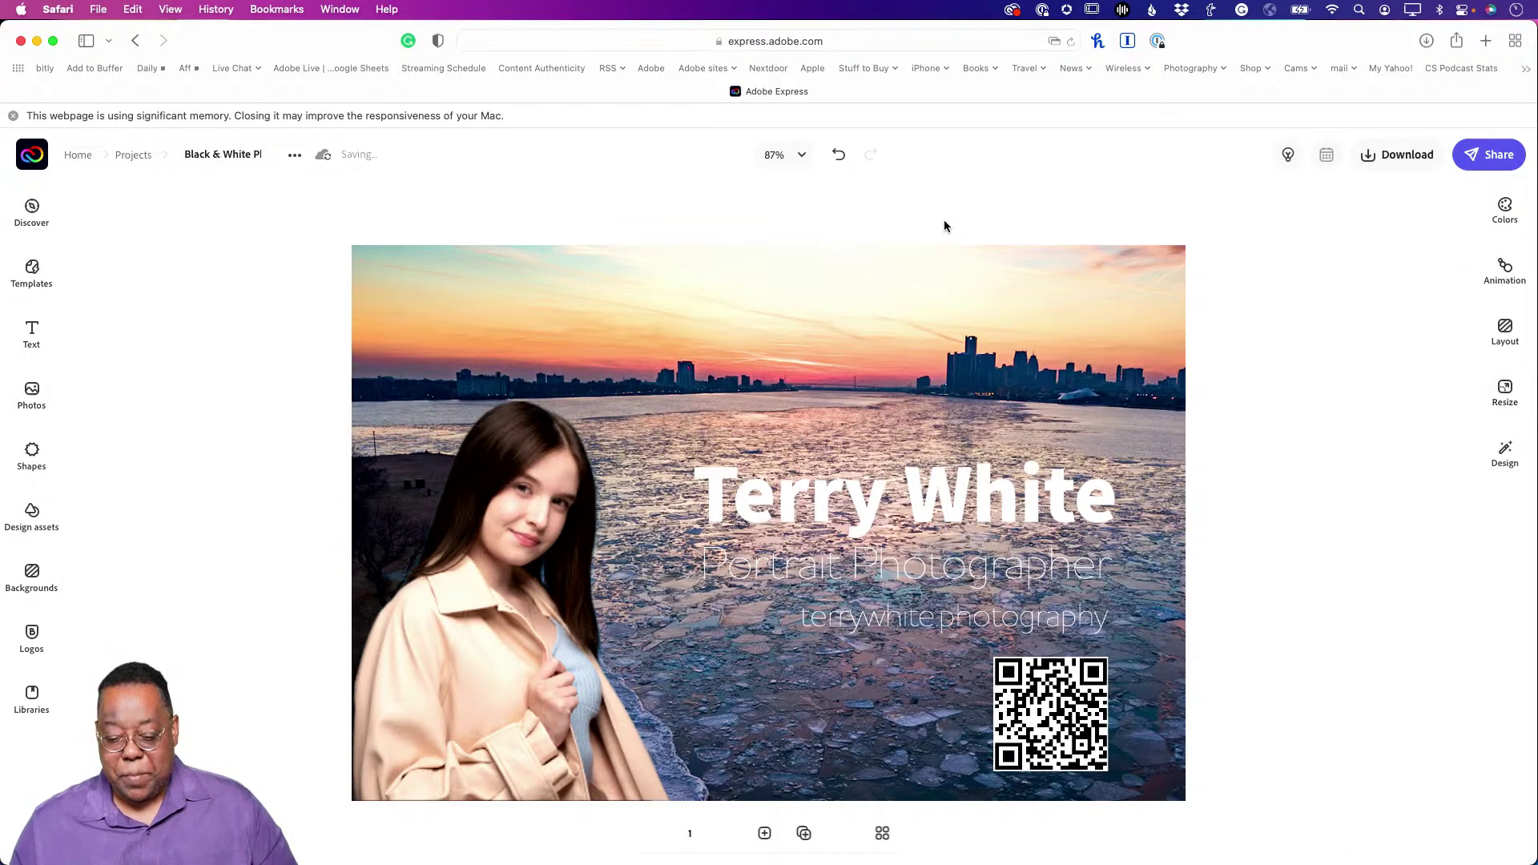
Enable the grey Shape effect behind Portrait Photographer and the website address, and align the address's right edge with the text above.
{"action": "left_click", "coordinate": [907, 575]}
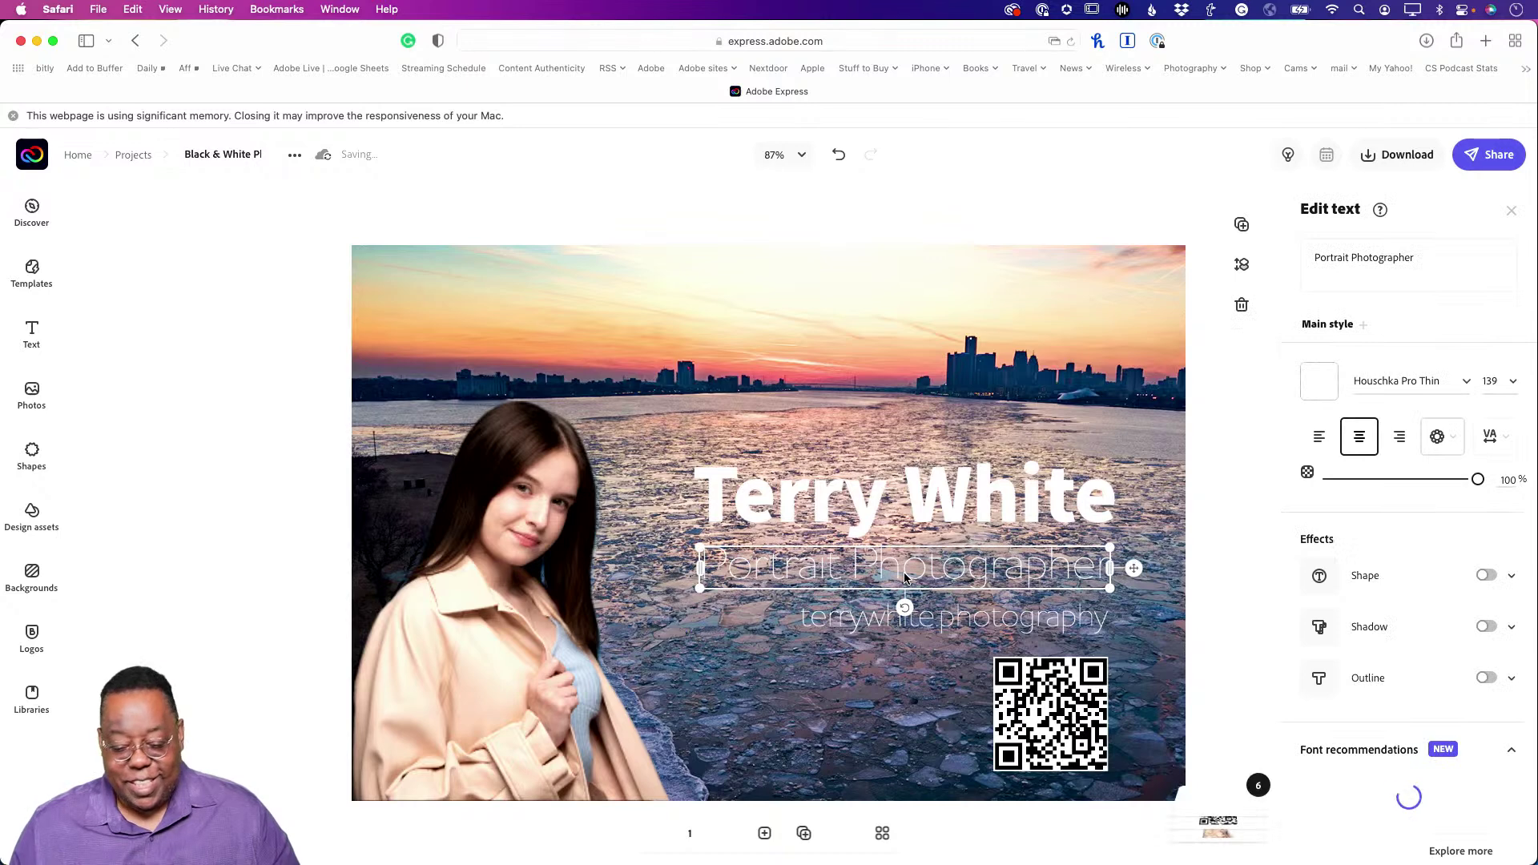
{"action": "left_click", "coordinate": [1486, 575]}
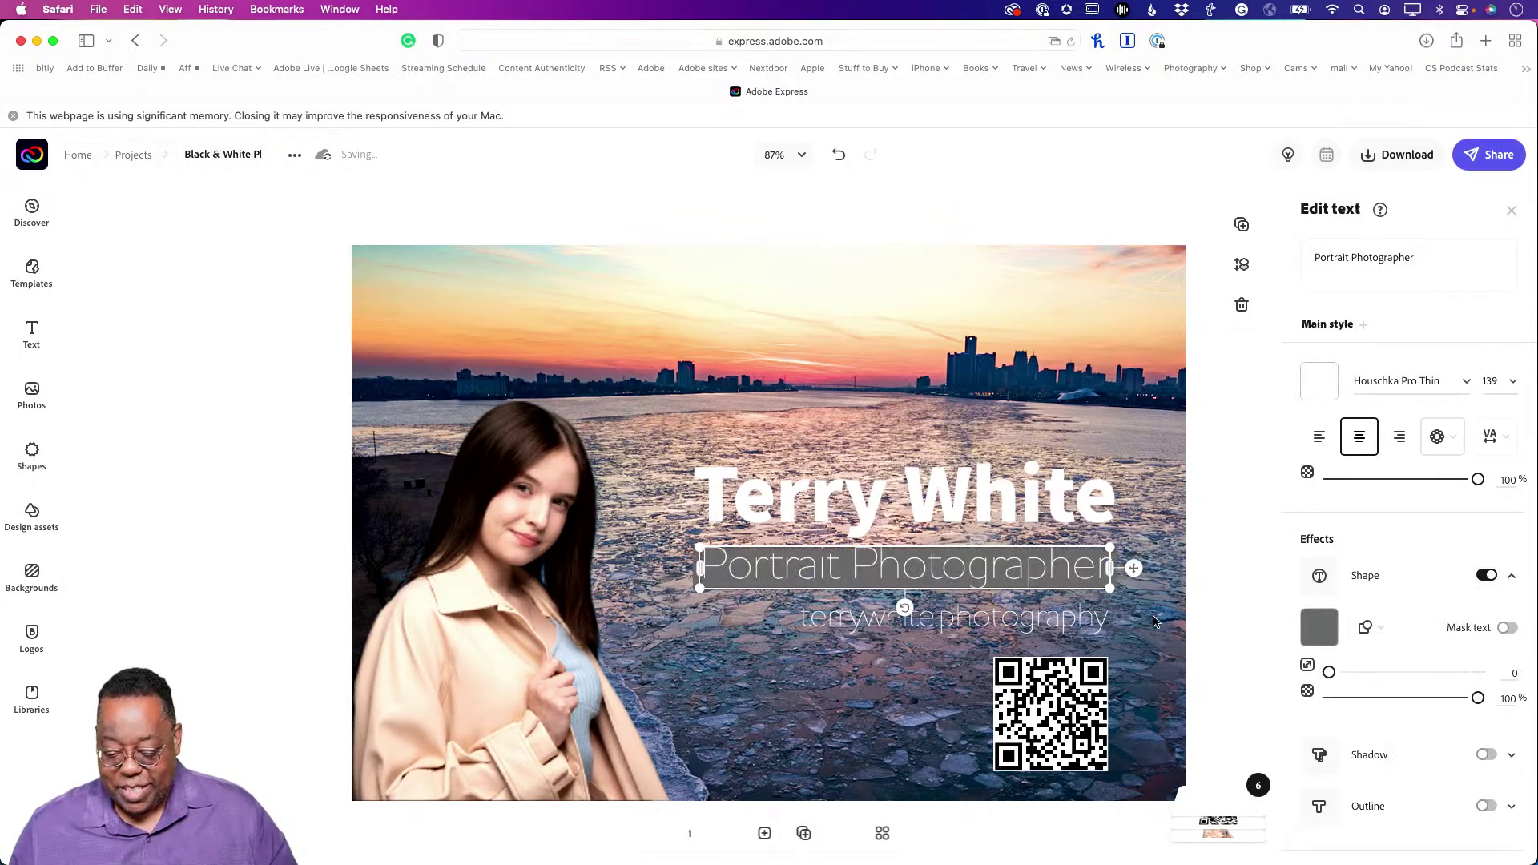
{"action": "left_click", "coordinate": [1106, 619]}
{"action": "left_click", "coordinate": [1486, 575]}
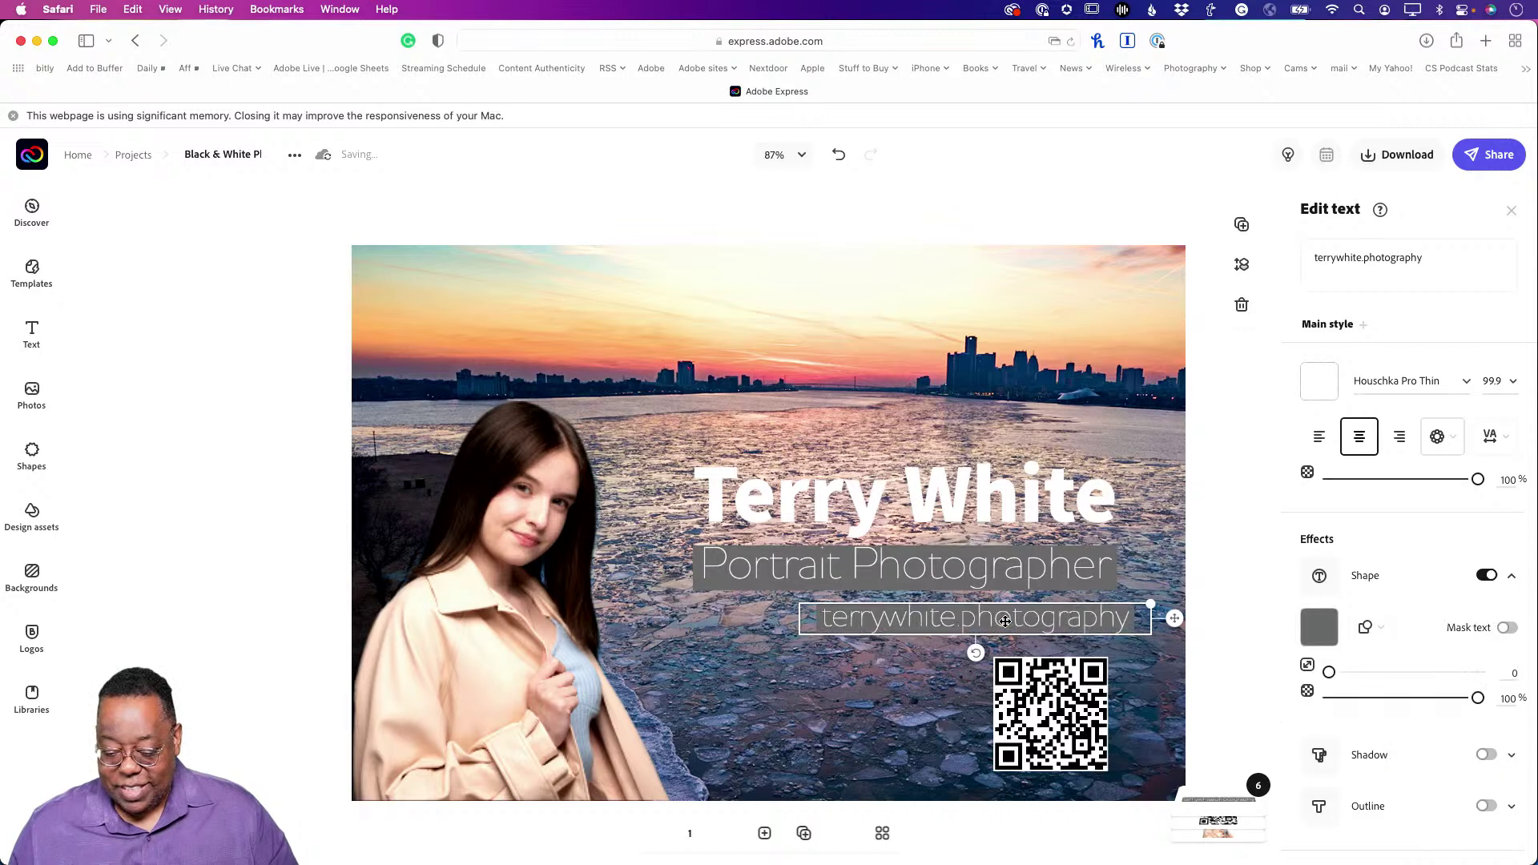
{"action": "left_click", "coordinate": [974, 210]}
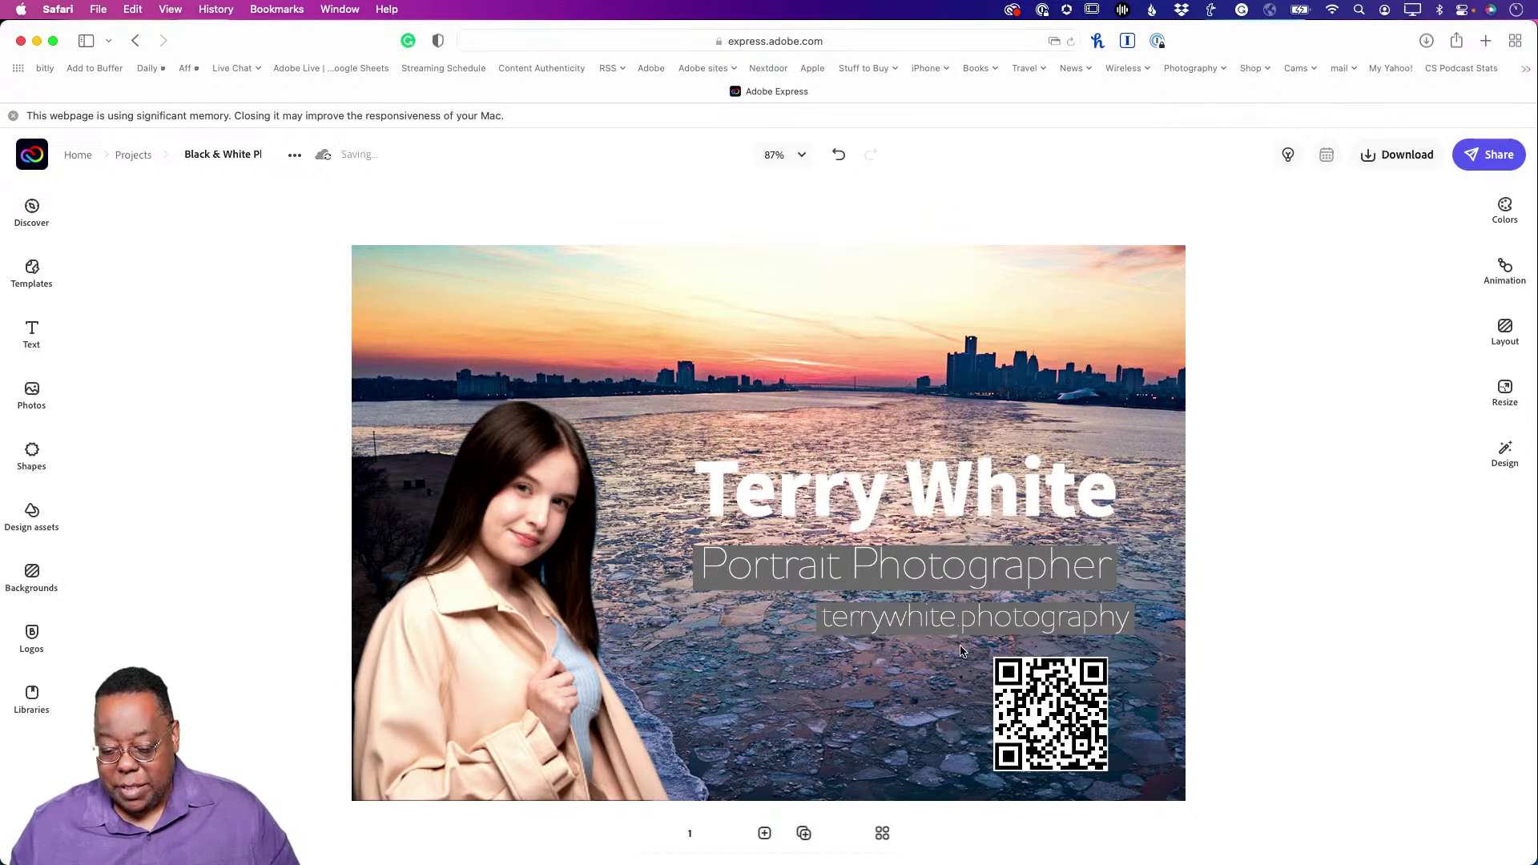
{"action": "left_click_drag", "start_coordinate": [972, 628], "coordinate": [956, 628]}
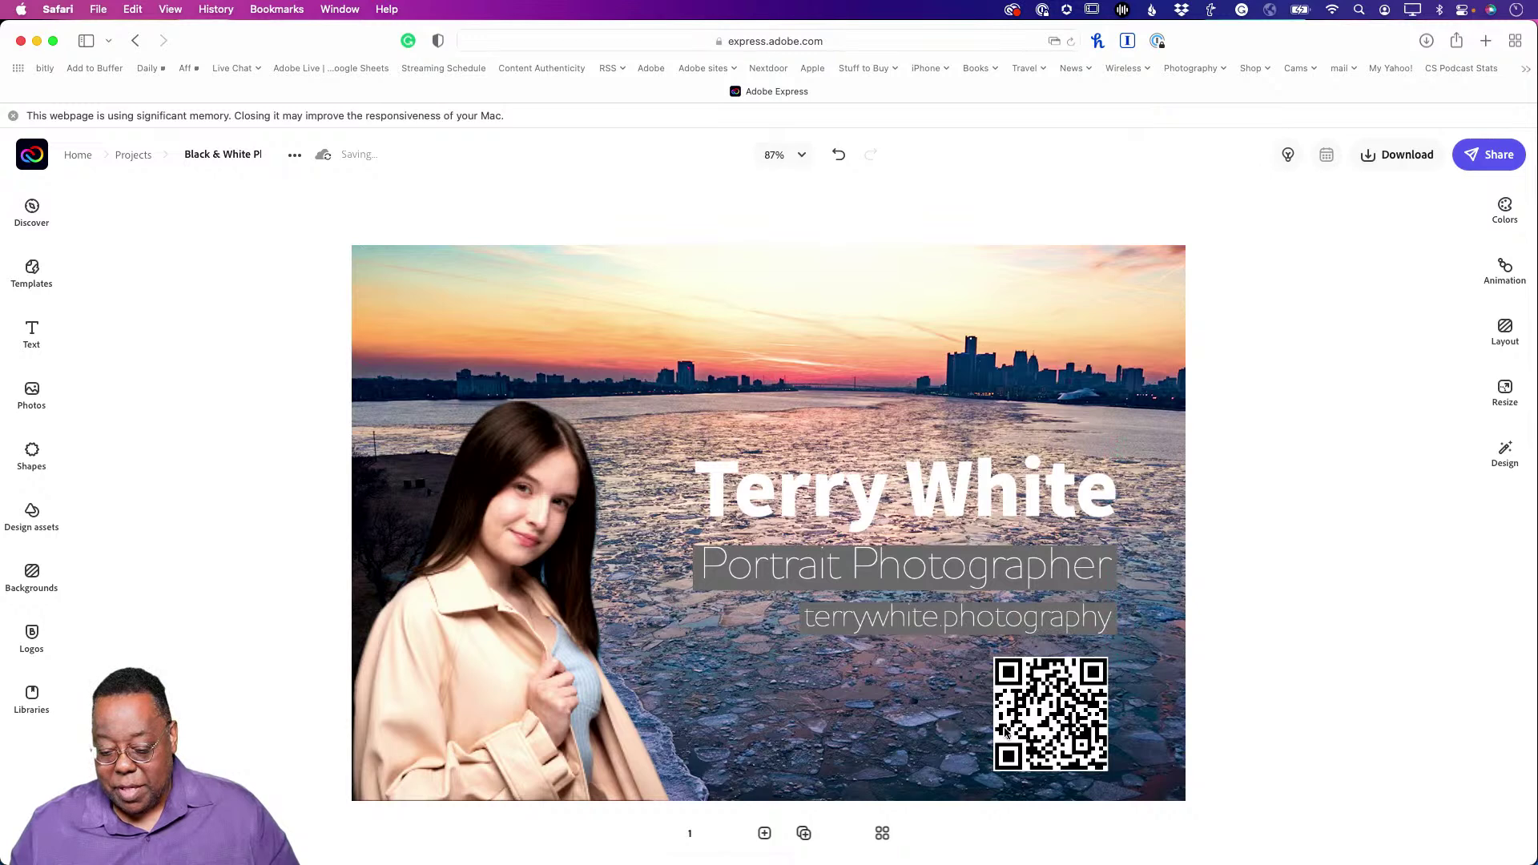